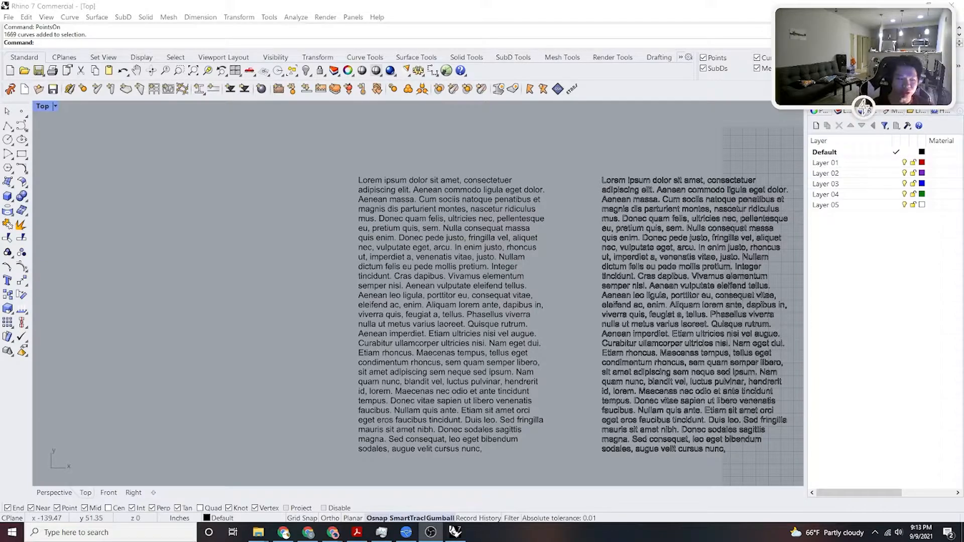
# Compare the live Lorem ipsum text block with the two outlined copies beside it in the Top view.
pyautogui.click(618, 281)
pyautogui.moveTo(722, 259); pyautogui.dragTo(657, 273, button='right')
pyautogui.moveTo(540, 291); pyautogui.dragTo(588, 306, button='right')
pyautogui.scroll(2, 497, 314)
pyautogui.scroll(6, 496, 315)
pyautogui.scroll(-6, 496, 316)
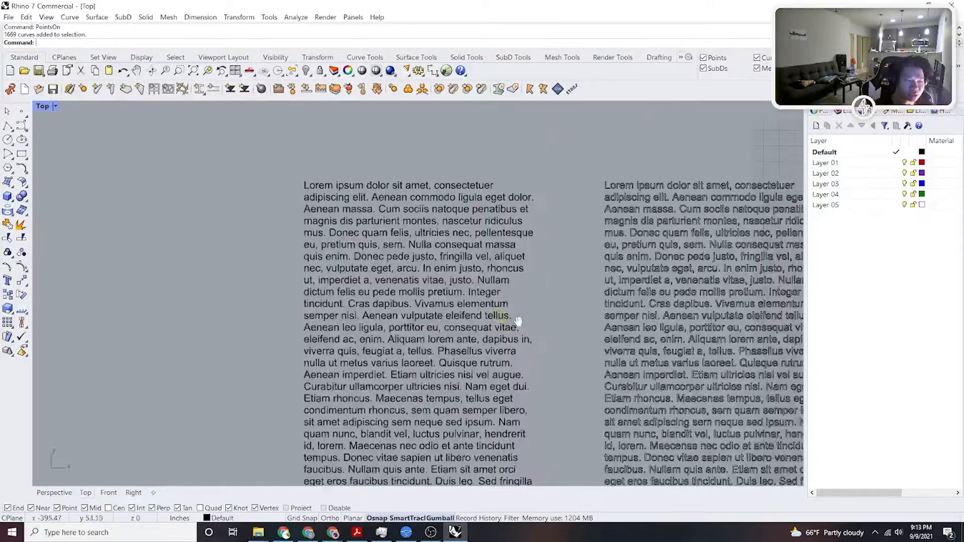
pyautogui.moveTo(506, 318); pyautogui.dragTo(579, 331, button='right')
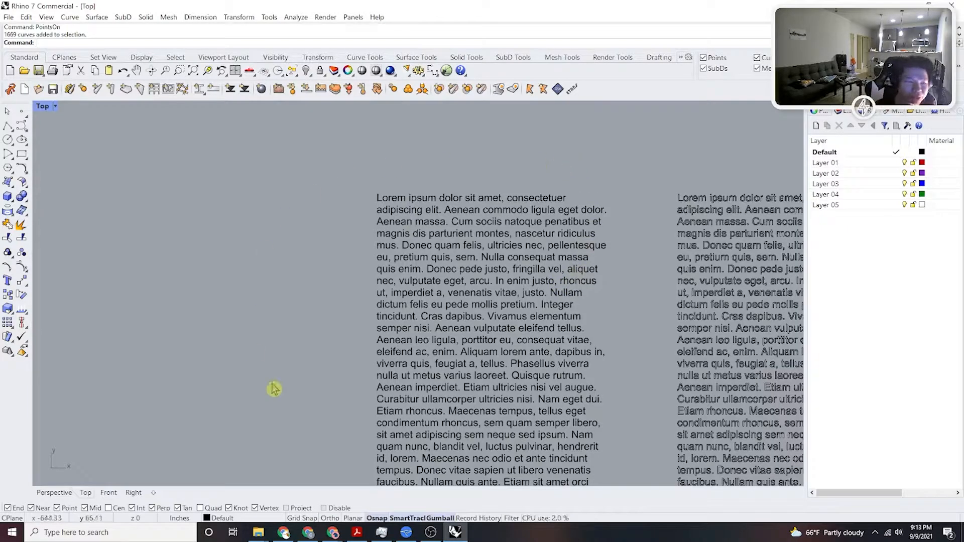
pyautogui.scroll(4, 570, 308)
pyautogui.scroll(-4, 527, 299)
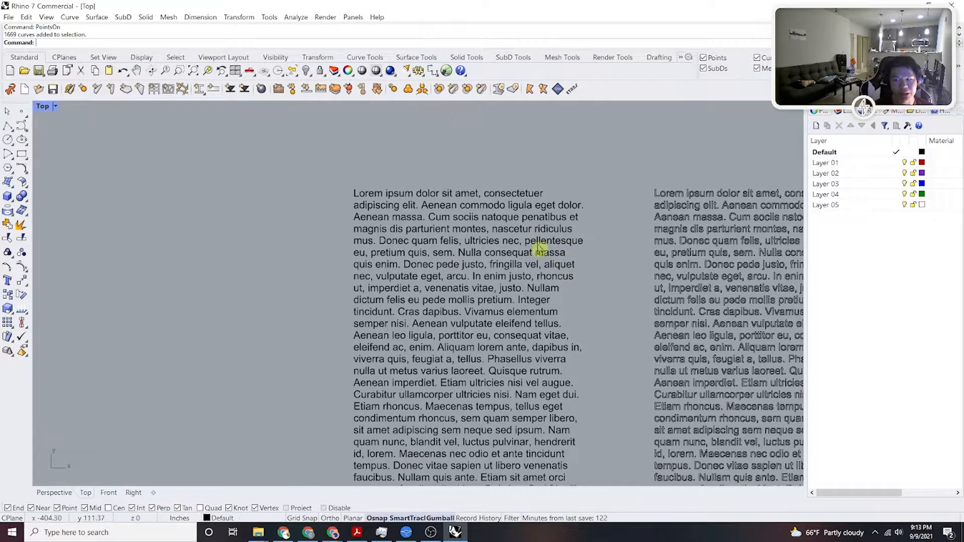
pyautogui.scroll(-2, 522, 312)
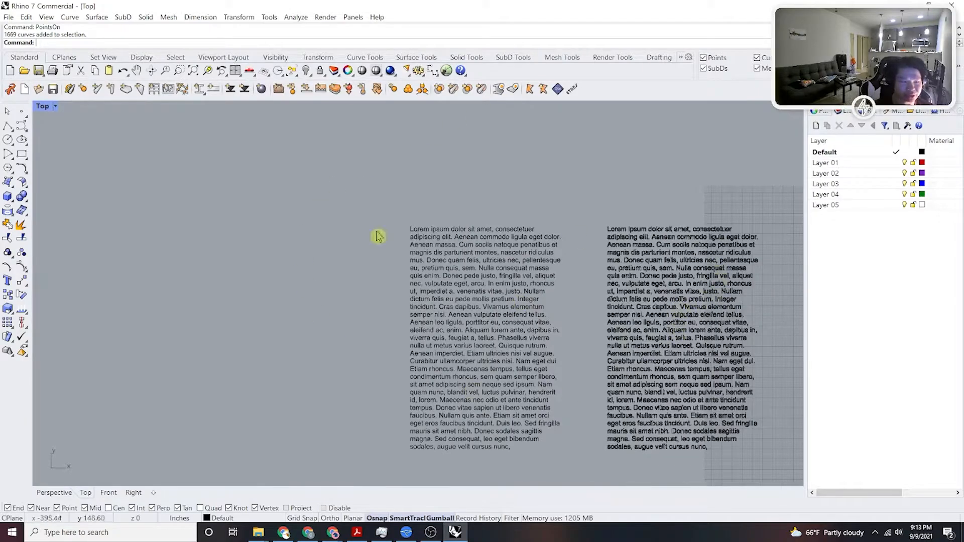
pyautogui.scroll(-1, 557, 319)
pyautogui.scroll(-1, 531, 327)
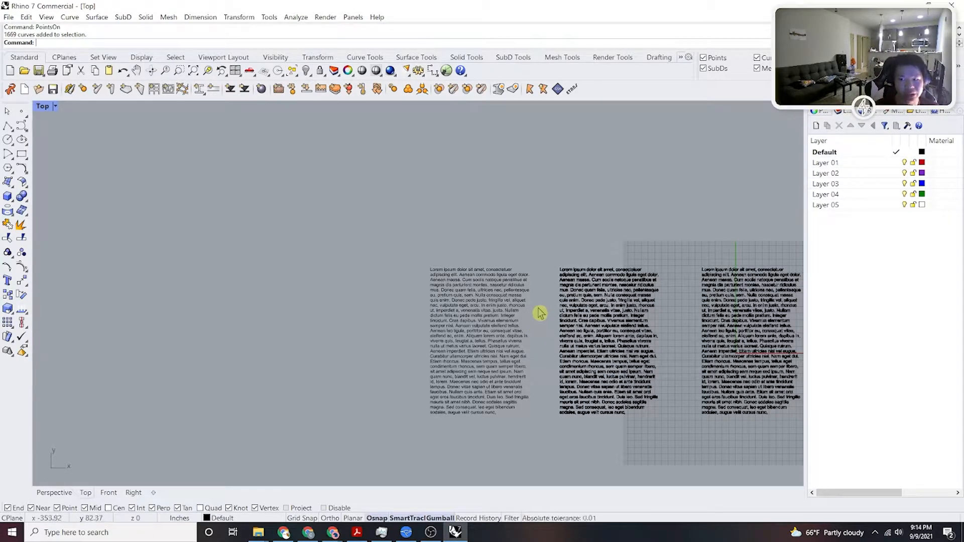
pyautogui.scroll(5, 615, 334)
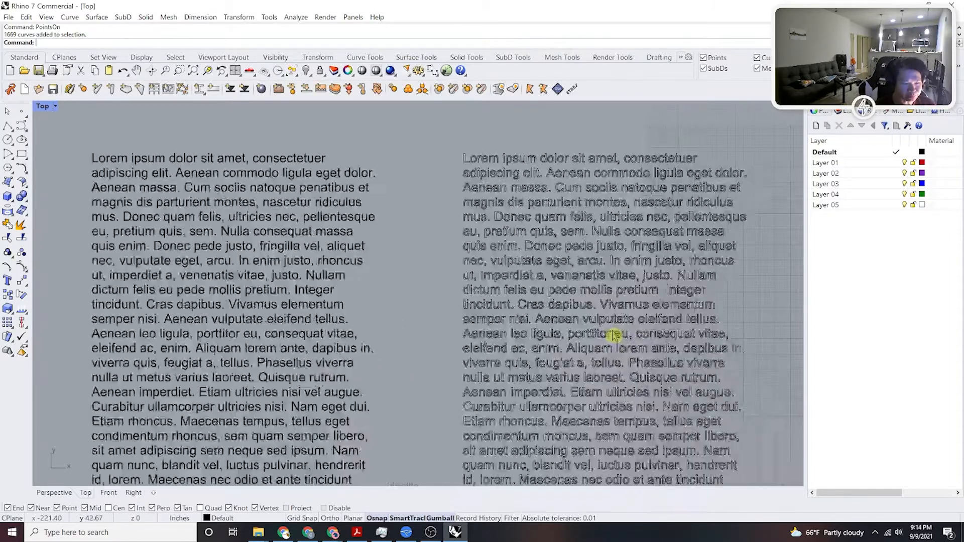
pyautogui.scroll(-4, 615, 335)
pyautogui.scroll(3, 618, 301)
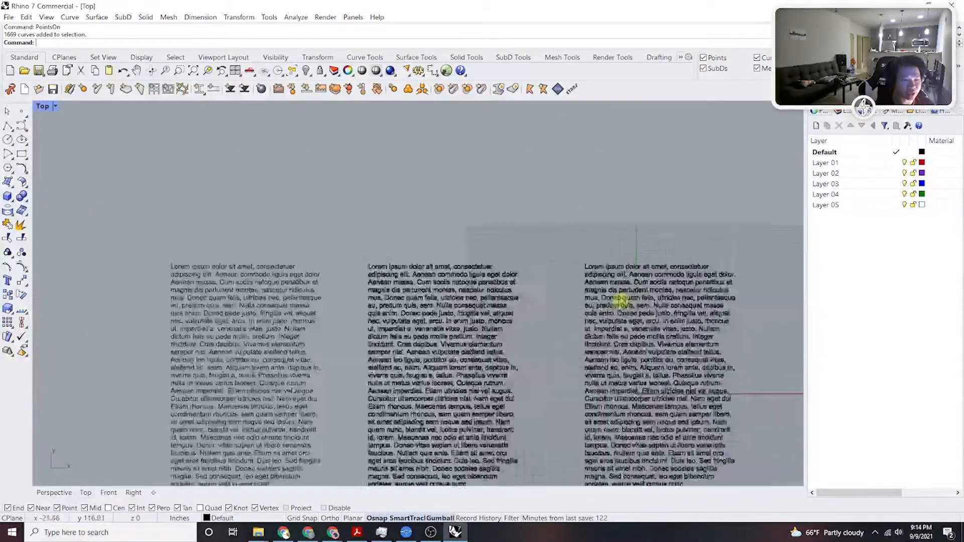
# Select the leftmost live text block and try to turn on its control points.
pyautogui.moveTo(506, 233); pyautogui.dragTo(627, 214, button='right')
pyautogui.scroll(8, 392, 257)
pyautogui.moveTo(391, 257); pyautogui.dragTo(544, 262, button='right')
pyautogui.scroll(-6, 544, 263)
pyautogui.moveTo(457, 264); pyautogui.dragTo(565, 196, button='right')
pyautogui.moveTo(552, 346); pyautogui.dragTo(219, 126)
pyautogui.press('F10')
pyautogui.press('Escape')
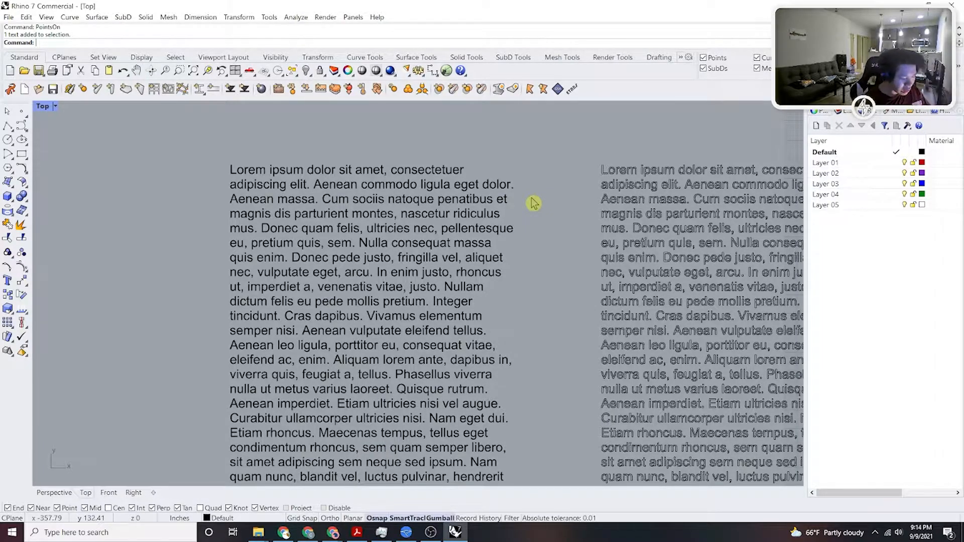
# Select the leftmost text block and examine its lettering as a single text object.
pyautogui.moveTo(527, 305); pyautogui.dragTo(522, 260, button='right')
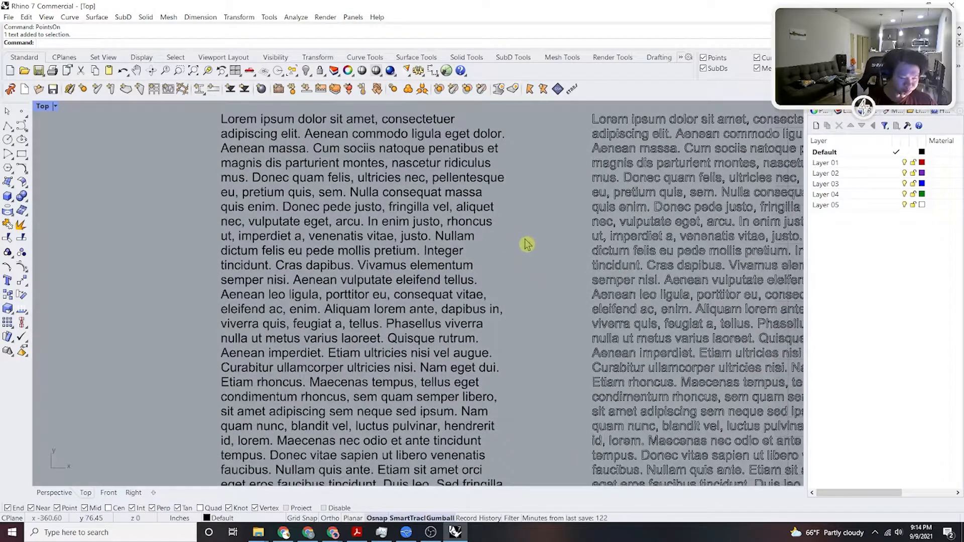
pyautogui.moveTo(544, 312); pyautogui.dragTo(485, 292, button='right')
pyautogui.scroll(-4, 563, 322)
pyautogui.scroll(6, 474, 347)
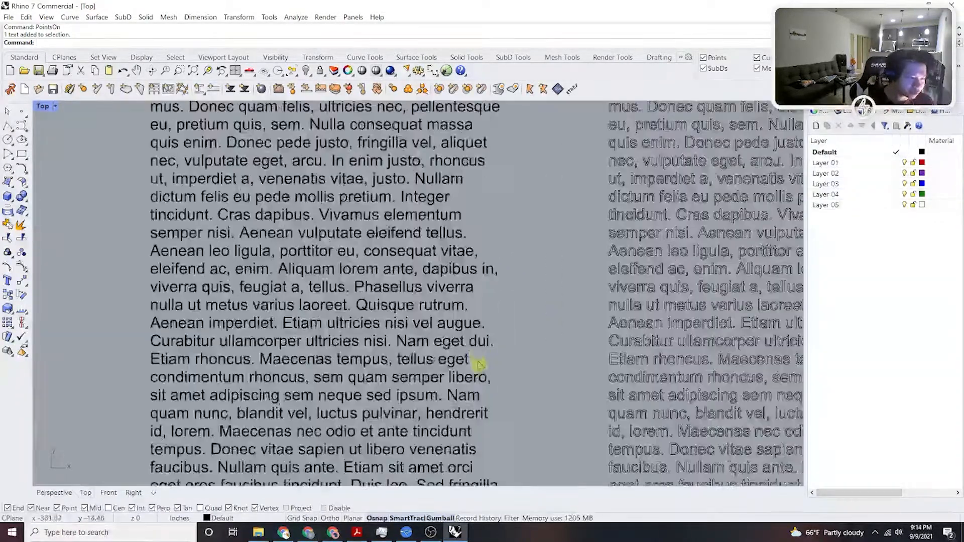
pyautogui.moveTo(478, 363); pyautogui.dragTo(517, 361, button='right')
pyautogui.click(539, 282)
pyautogui.click(574, 216)
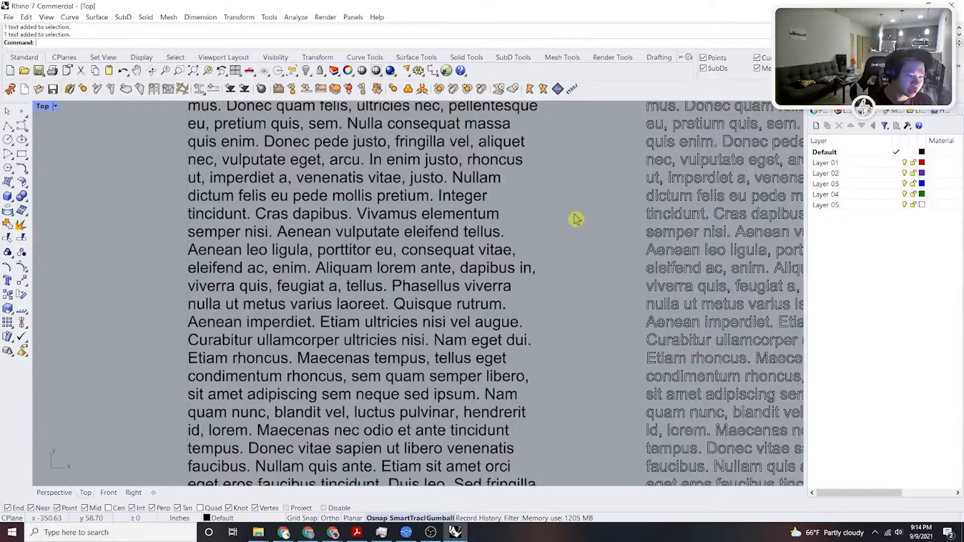
pyautogui.click(512, 274)
pyautogui.scroll(-2, 522, 251)
pyautogui.scroll(6, 340, 168)
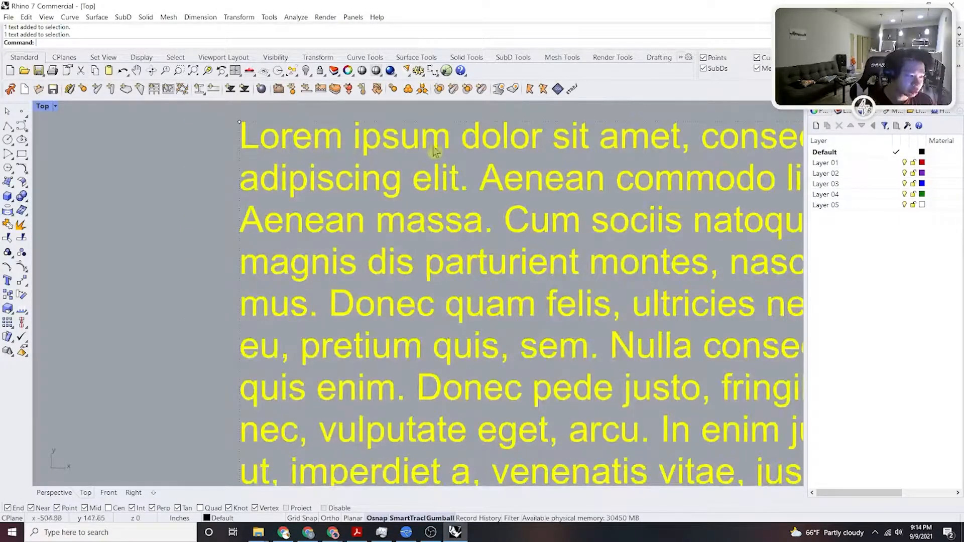
pyautogui.scroll(-4, 432, 153)
pyautogui.moveTo(599, 211); pyautogui.dragTo(408, 244, button='right')
pyautogui.scroll(-5, 408, 245)
pyautogui.scroll(2, 505, 251)
# Select an individual letter curve in the first line of the middle outlined block to check its geometry.
pyautogui.click(555, 203)
pyautogui.scroll(5, 546, 208)
pyautogui.click(546, 213)
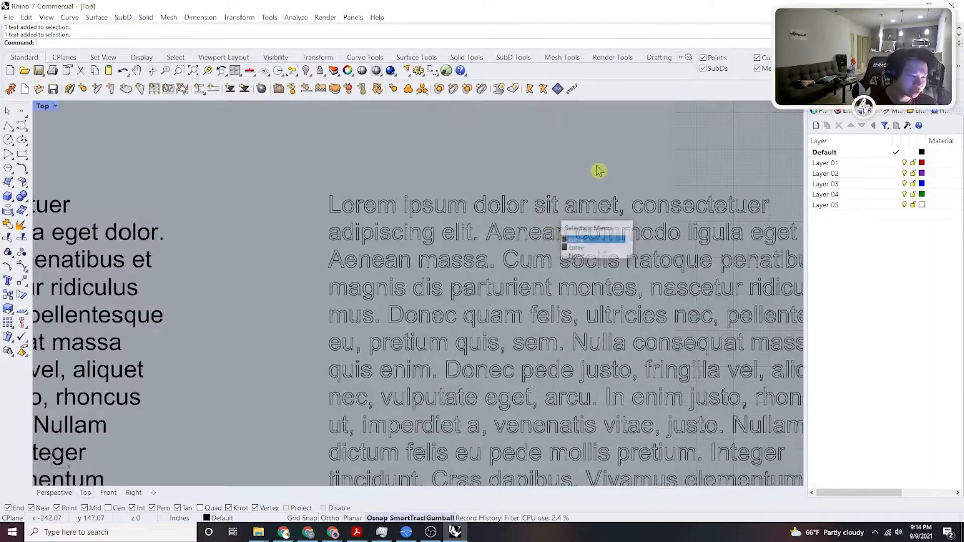
pyautogui.click(597, 165)
pyautogui.scroll(8, 563, 231)
pyautogui.click(527, 177)
pyautogui.click(599, 134)
pyautogui.scroll(-8, 607, 166)
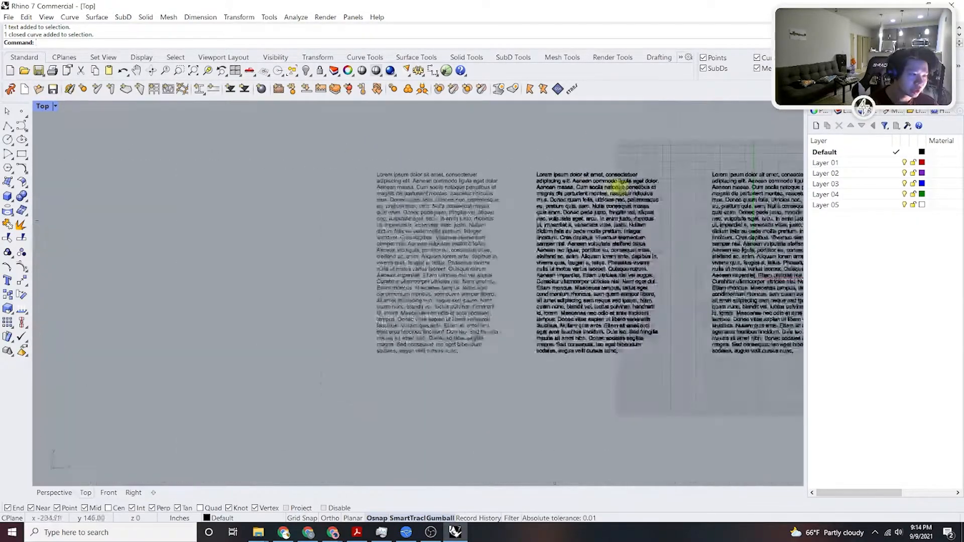
# Select all the letter curves of the middle block, then clear the selection.
pyautogui.scroll(3, 533, 198)
pyautogui.moveTo(598, 326); pyautogui.dragTo(551, 281, button='right')
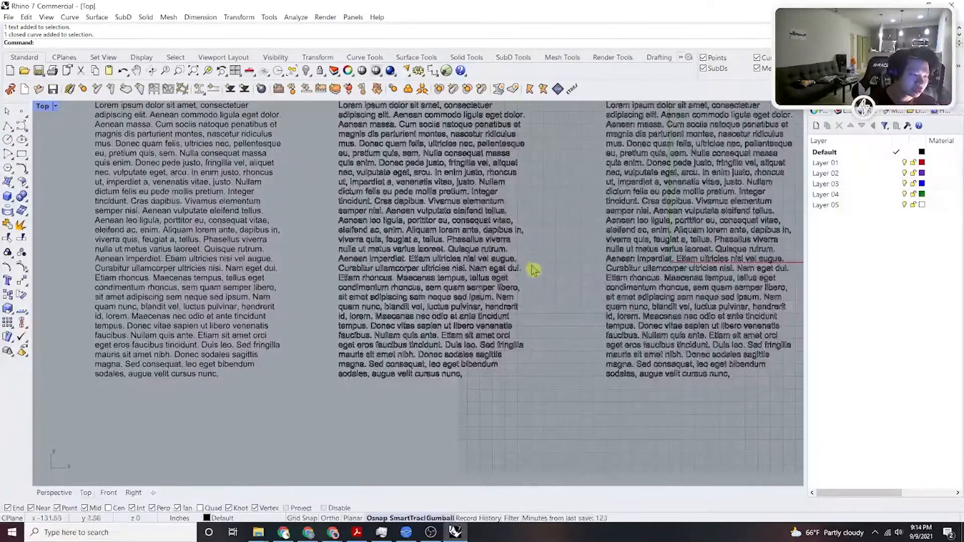
pyautogui.scroll(-3, 548, 322)
pyautogui.moveTo(550, 401); pyautogui.dragTo(410, 168)
pyautogui.click(483, 156)
pyautogui.scroll(8, 473, 198)
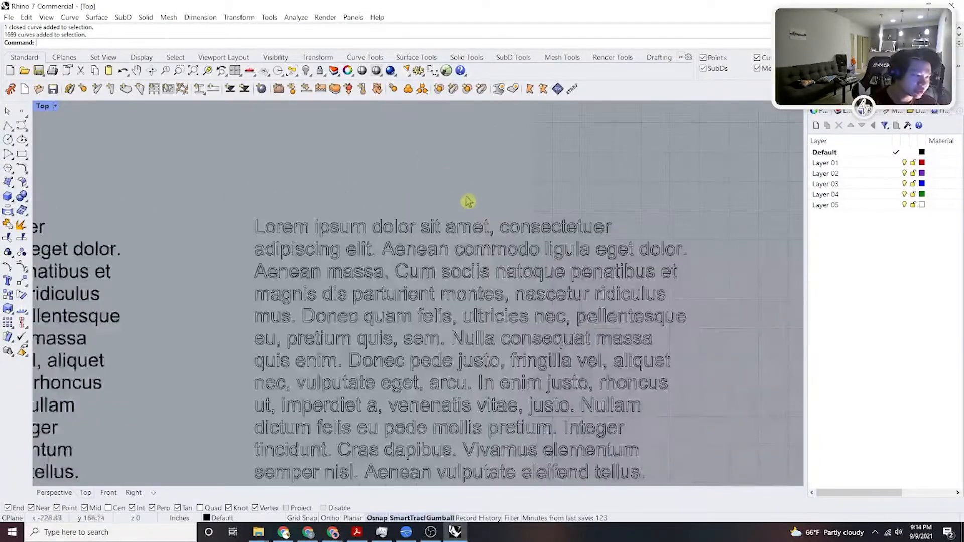
# Select the "t" of "sit" in the middle block and inspect its control points.
pyautogui.click(376, 260)
pyautogui.scroll(-1, 424, 251)
pyautogui.scroll(6, 409, 275)
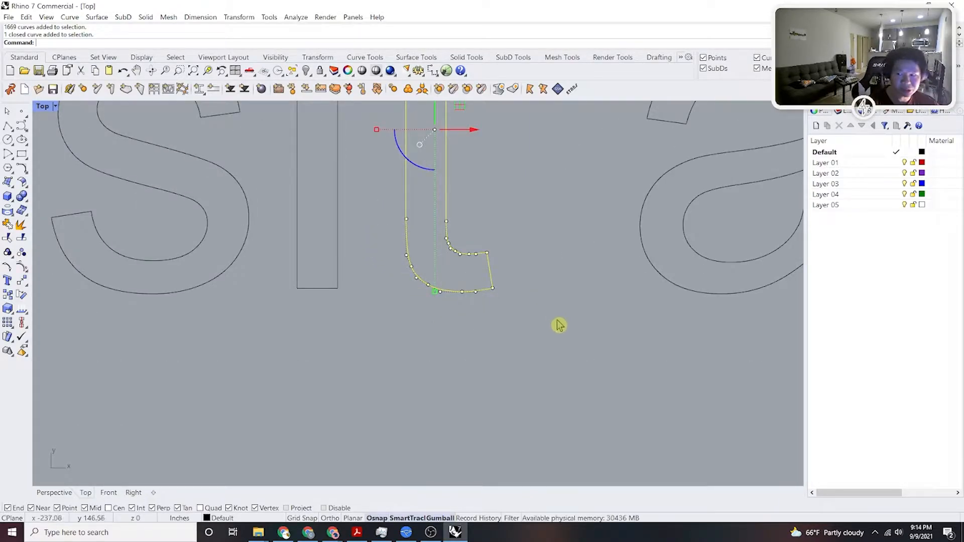
pyautogui.click(596, 210)
pyautogui.moveTo(725, 287); pyautogui.dragTo(646, 291, button='right')
pyautogui.click(652, 270)
pyautogui.moveTo(724, 246); pyautogui.dragTo(647, 296, button='right')
pyautogui.scroll(-4, 723, 246)
# Select the "m" of "amet" in the middle block and inspect its control points along the arches.
pyautogui.scroll(4, 613, 217)
pyautogui.click(556, 219)
pyautogui.scroll(2, 528, 222)
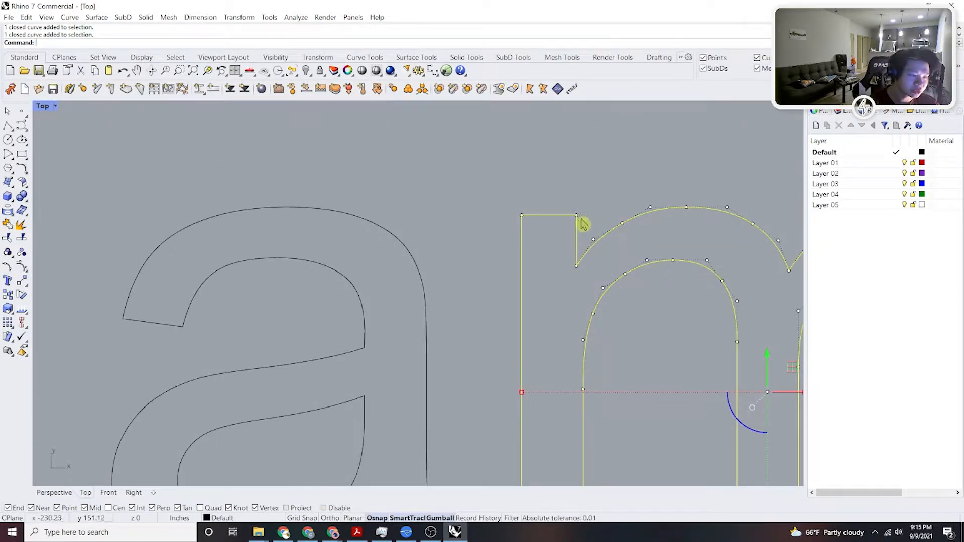
pyautogui.scroll(-6, 557, 216)
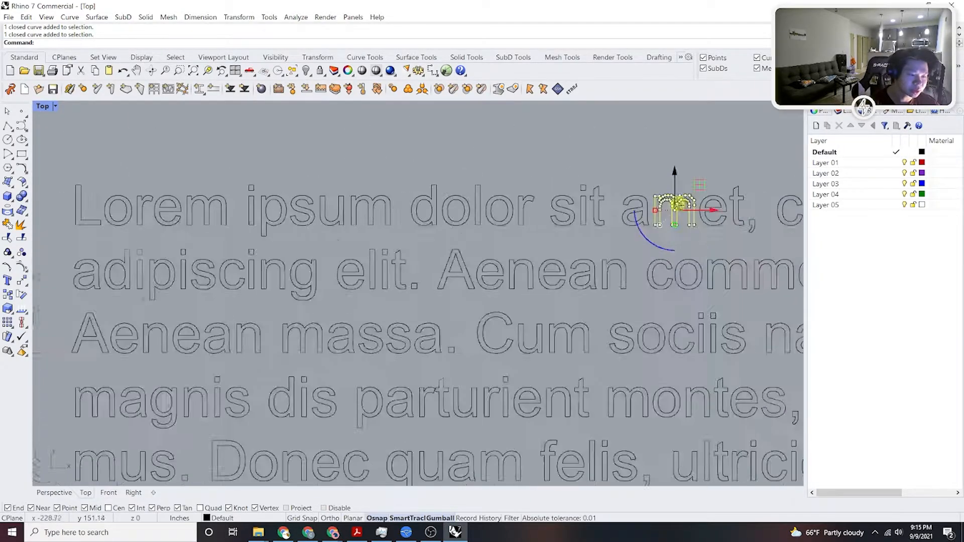
pyautogui.scroll(4, 602, 231)
pyautogui.scroll(2, 579, 229)
pyautogui.click(582, 211)
pyautogui.click(649, 215)
# Look over the outlined letters of the middle block and the first lines of the rightmost block.
pyautogui.scroll(-8, 654, 232)
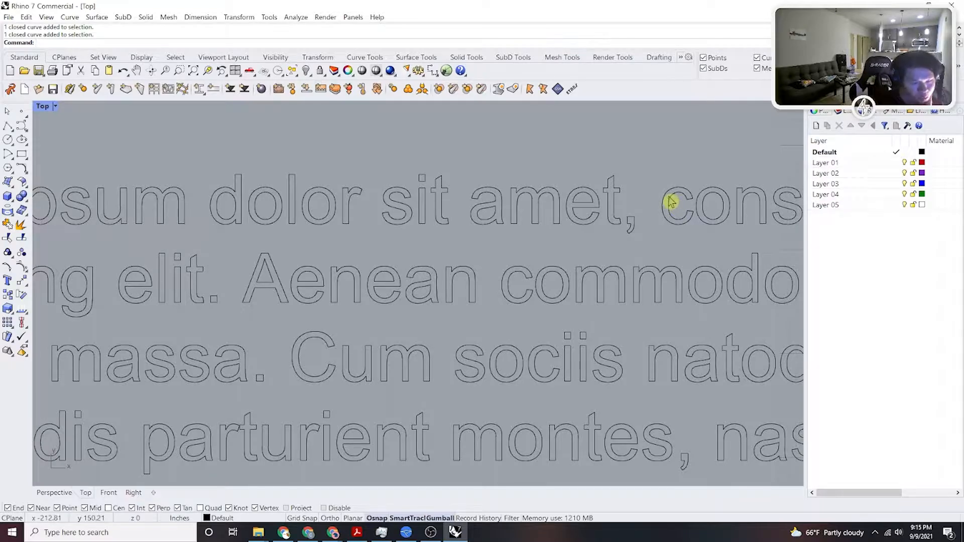
pyautogui.scroll(-4, 670, 201)
pyautogui.moveTo(621, 209); pyautogui.dragTo(582, 211, button='right')
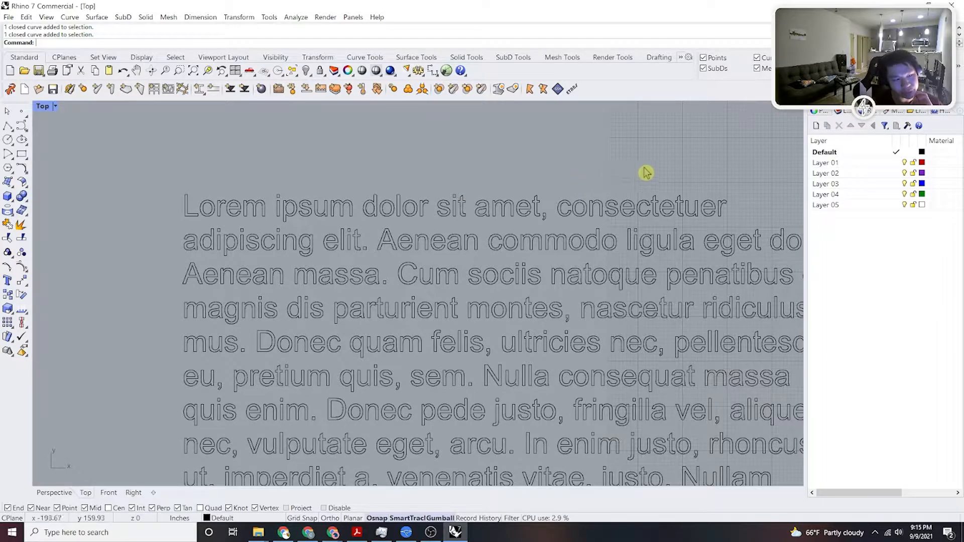
pyautogui.scroll(-2, 666, 172)
pyautogui.moveTo(666, 172); pyautogui.dragTo(621, 184, button='right')
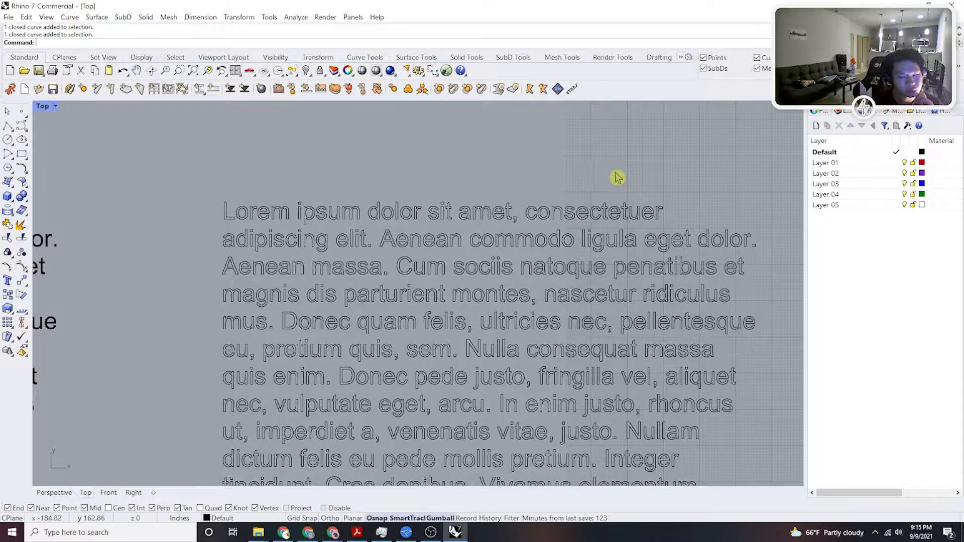
pyautogui.scroll(-5, 618, 177)
pyautogui.moveTo(669, 194); pyautogui.dragTo(498, 204, button='right')
pyautogui.scroll(5, 672, 239)
pyautogui.scroll(8, 518, 165)
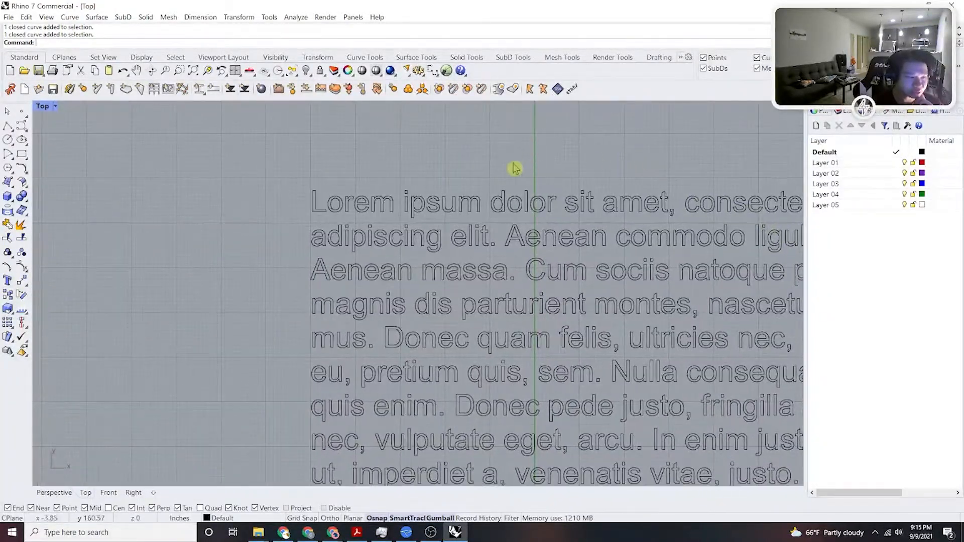
# Turn on control points for all curves of the rightmost block with PointsOn and inspect those around the letters of "dolor".
pyautogui.hotkey('ctrl', 'a')
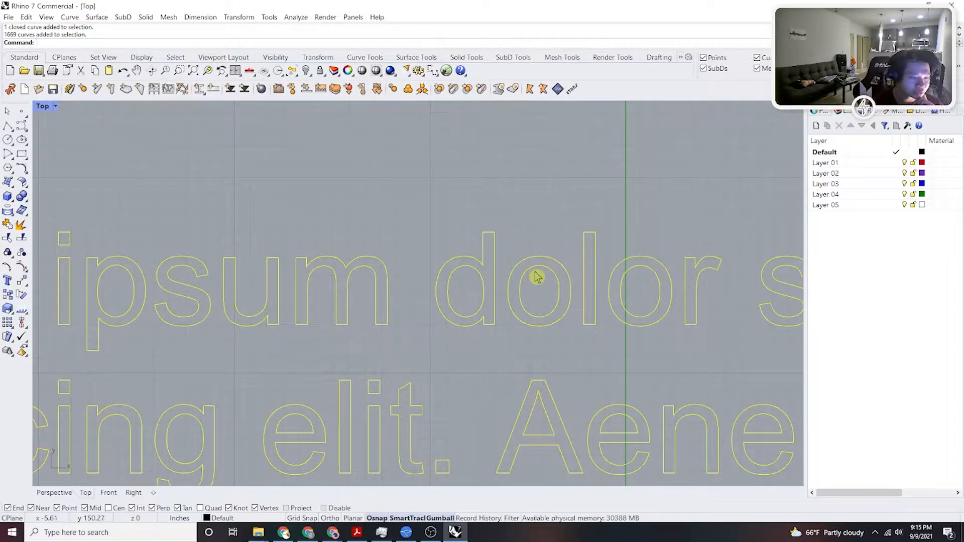
pyautogui.write('Points')
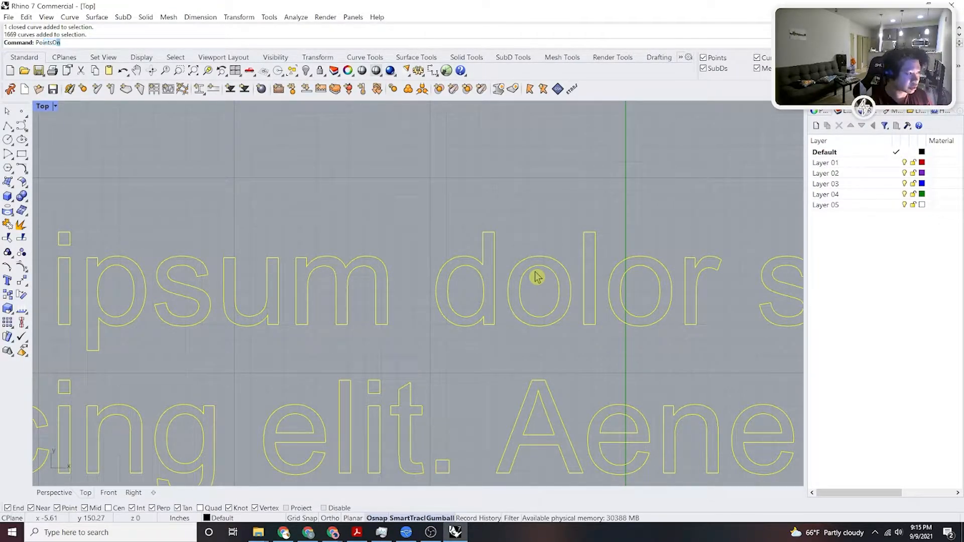
pyautogui.write('On')
pyautogui.press('Return')
pyautogui.scroll(5, 536, 278)
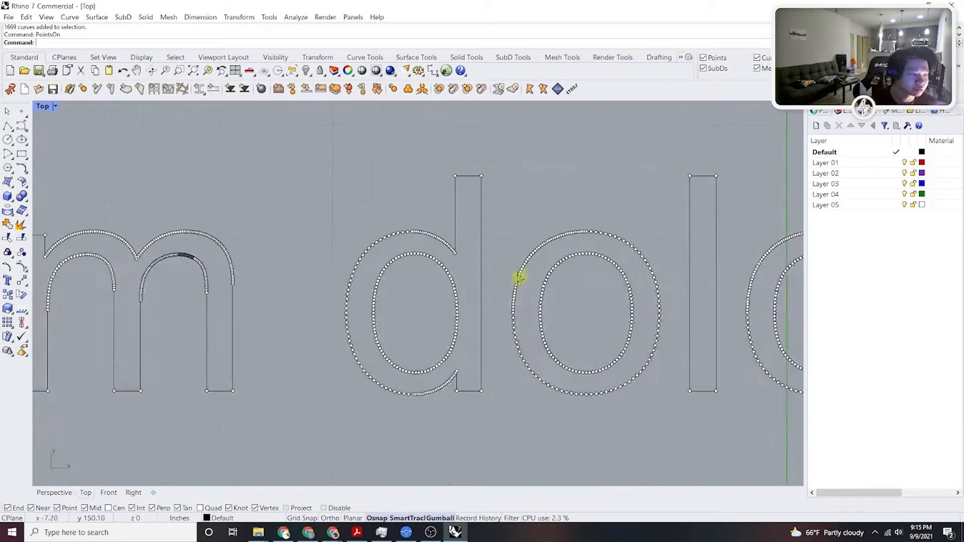
pyautogui.scroll(-6, 549, 228)
pyautogui.moveTo(539, 270); pyautogui.dragTo(603, 287, button='right')
pyautogui.scroll(8, 600, 281)
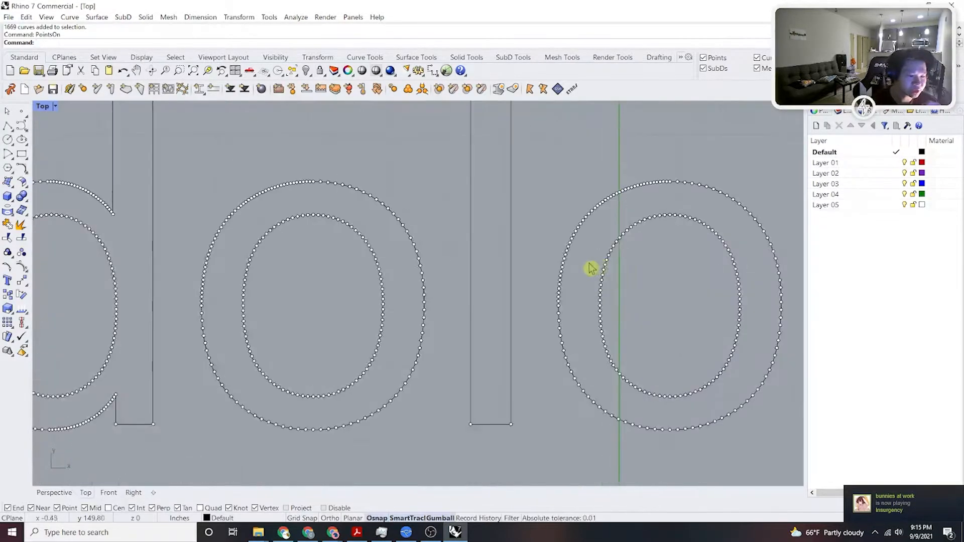
pyautogui.click(480, 231)
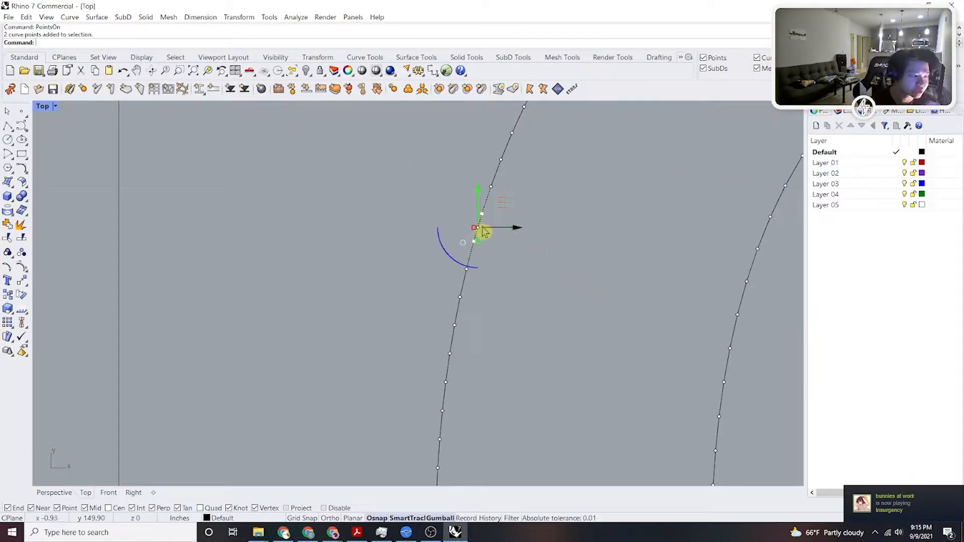
# Hide the control points and ungroup the letter curves of the rightmost block.
pyautogui.press('Escape')
pyautogui.hotkey('ctrl', 'a')
pyautogui.scroll(-6, 459, 230)
pyautogui.press('Escape')
pyautogui.write('Ungroup')
pyautogui.press('Return')
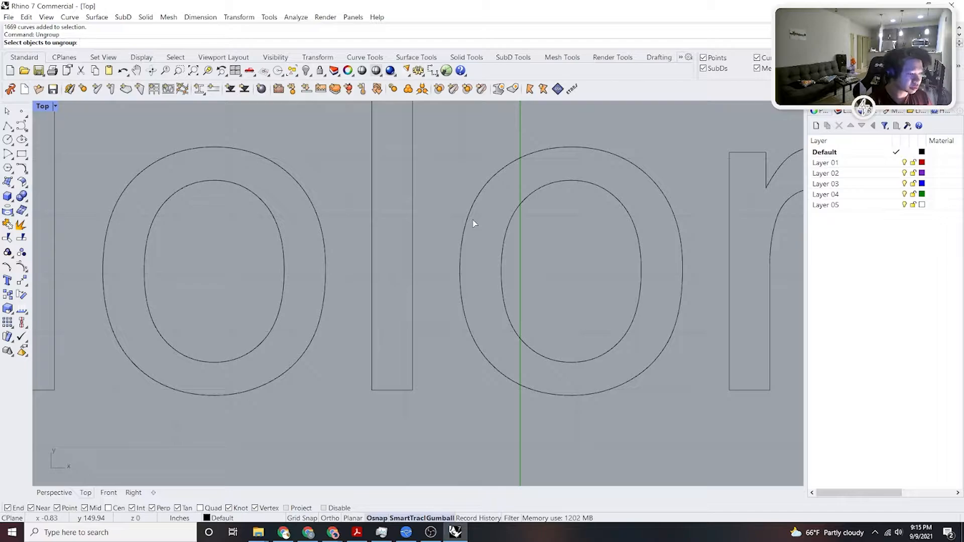
pyautogui.click(520, 202)
pyautogui.press('Return')
# Isolate the inner and outer curves of the second "o" in "dolor" and explode them.
pyautogui.click(536, 190)
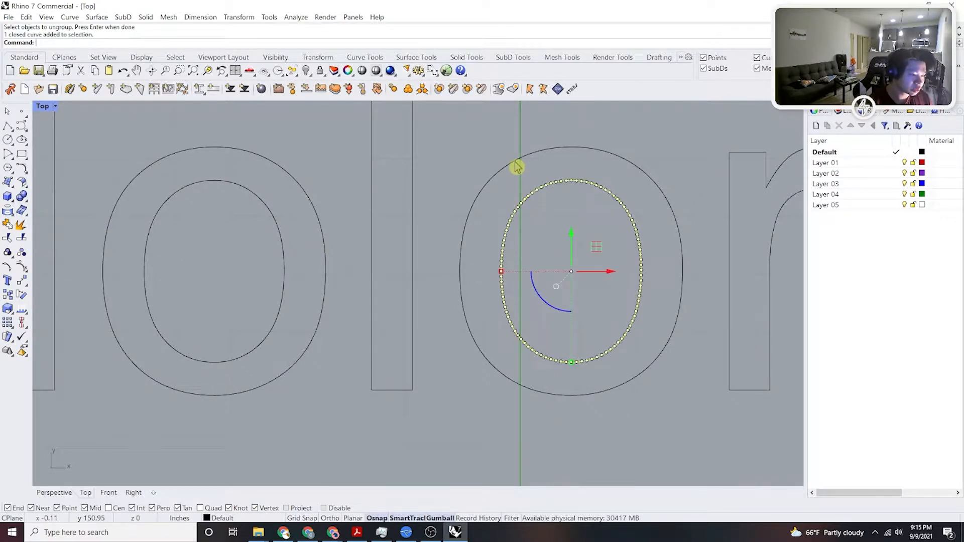
pyautogui.moveTo(573, 220); pyautogui.dragTo(520, 136)
pyautogui.press('Return')
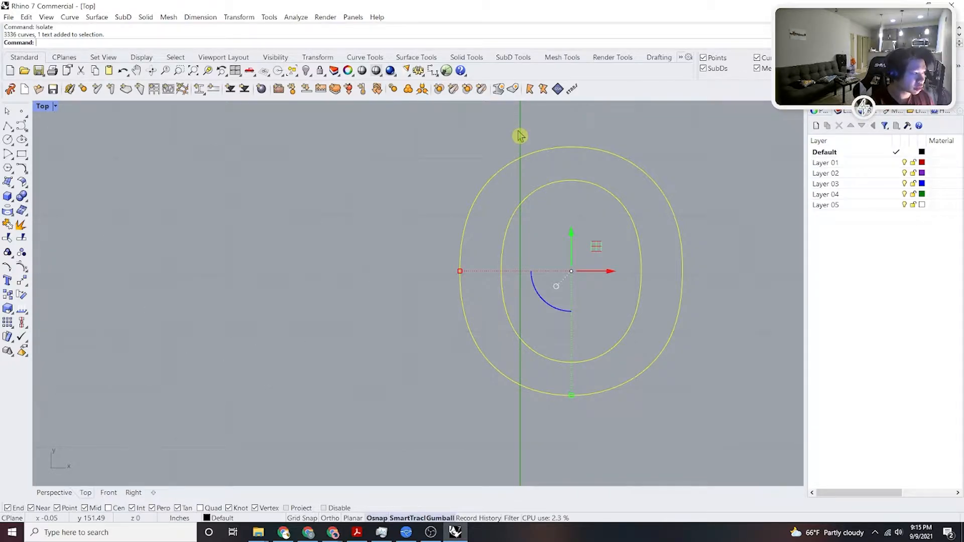
pyautogui.press('Return')
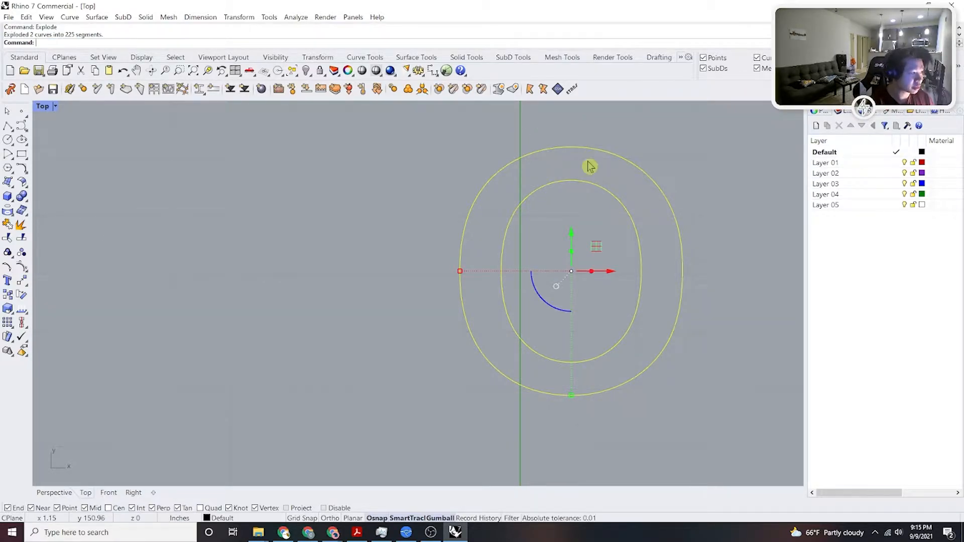
# Select a single exploded segment near the top of the "o" outline to inspect its length.
pyautogui.press('Escape')
pyautogui.click(612, 156)
pyautogui.scroll(8, 612, 157)
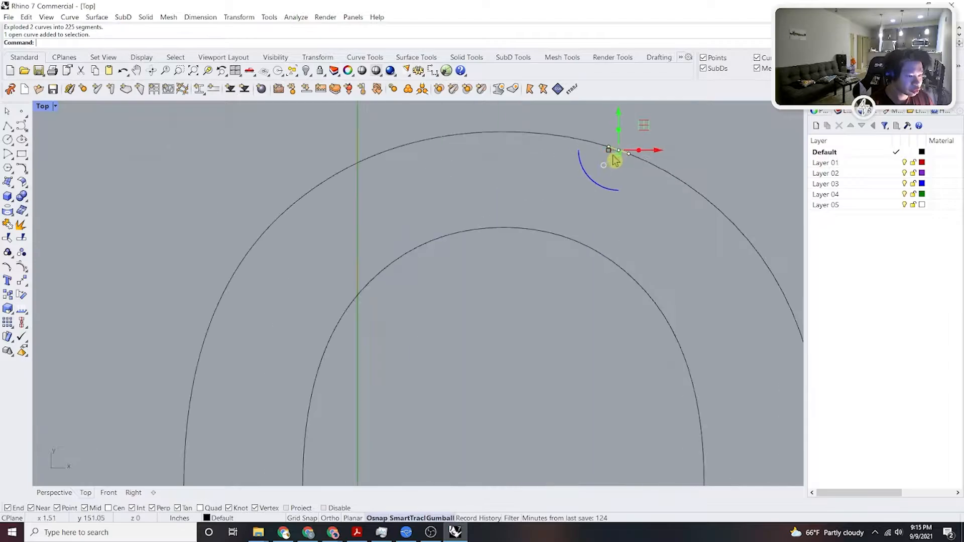
# Undo the explode and the isolate of the "o" curves.
pyautogui.scroll(-6, 748, 206)
pyautogui.hotkey('ctrl', 'z')
pyautogui.hotkey('ctrl', 'z')
pyautogui.scroll(-4, 675, 180)
pyautogui.scroll(3, 676, 183)
# Select the restored inner and outer curves of the "o" to check them, then return to the middle block.
pyautogui.click(681, 201)
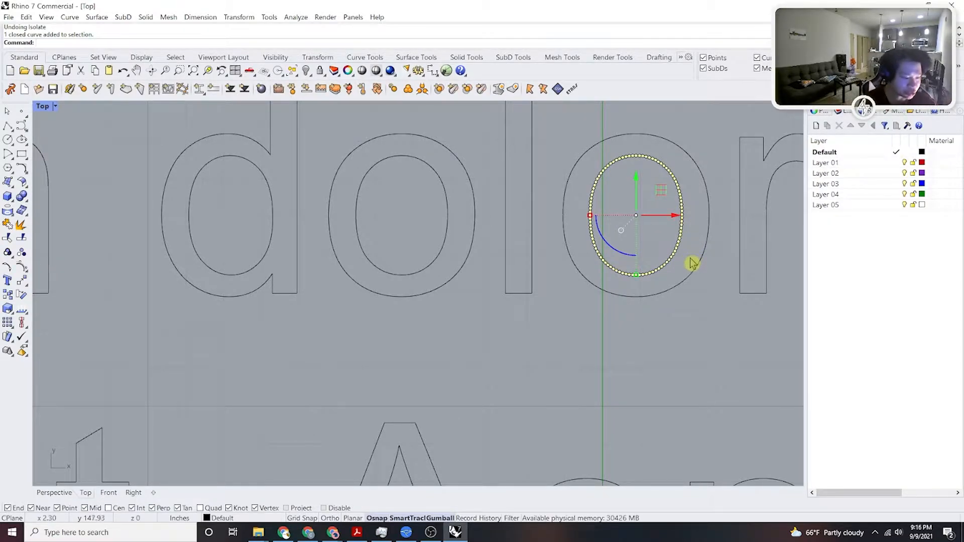
pyautogui.click(662, 303)
pyautogui.moveTo(683, 337); pyautogui.dragTo(634, 291)
pyautogui.click(660, 276)
pyautogui.click(660, 274)
pyautogui.scroll(-5, 617, 266)
pyautogui.scroll(3, 421, 261)
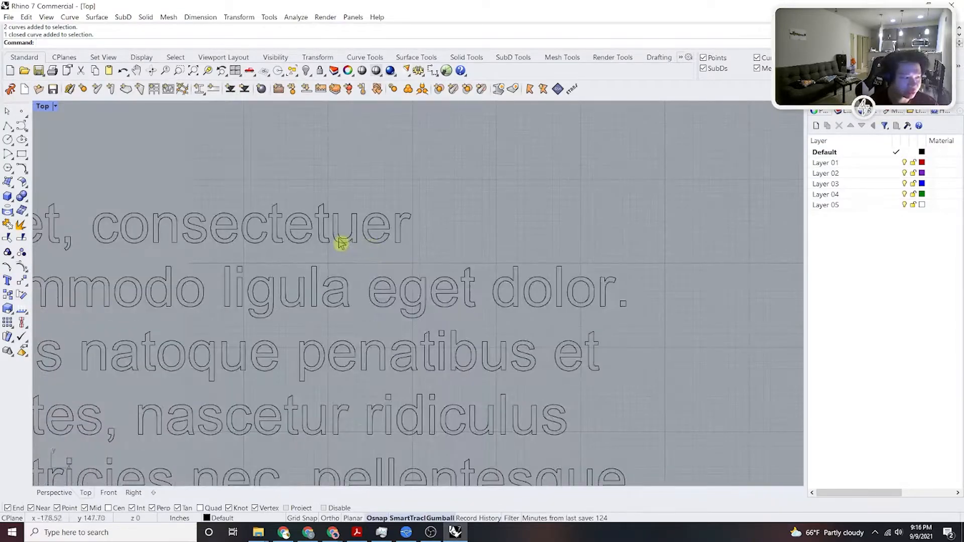
# Select the outer curve of the "o" in "consectetuer" in the middle block to inspect its control points, then deselect it.
pyautogui.scroll(3, 319, 237)
pyautogui.click(415, 247)
pyautogui.scroll(3, 417, 193)
pyautogui.scroll(-2, 418, 194)
pyautogui.click(466, 250)
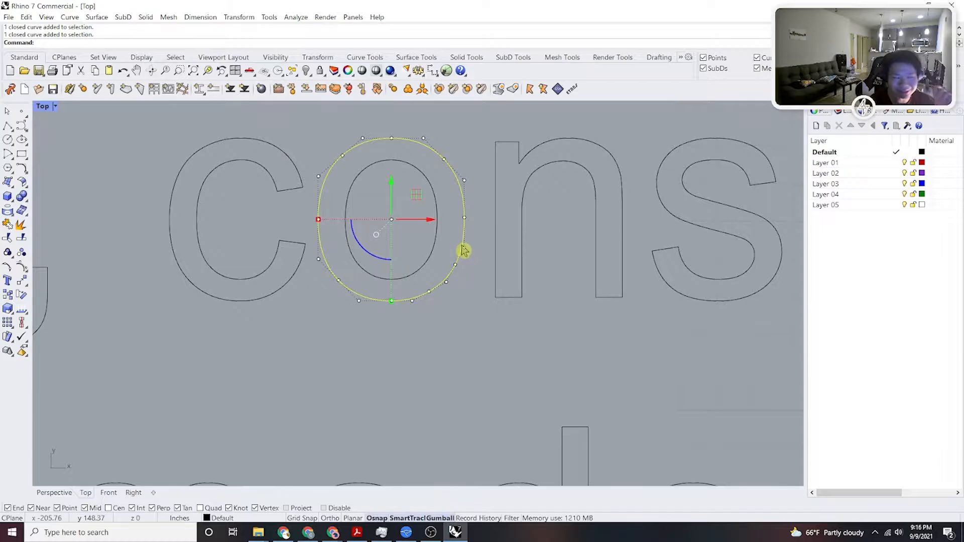
pyautogui.scroll(-15, 608, 225)
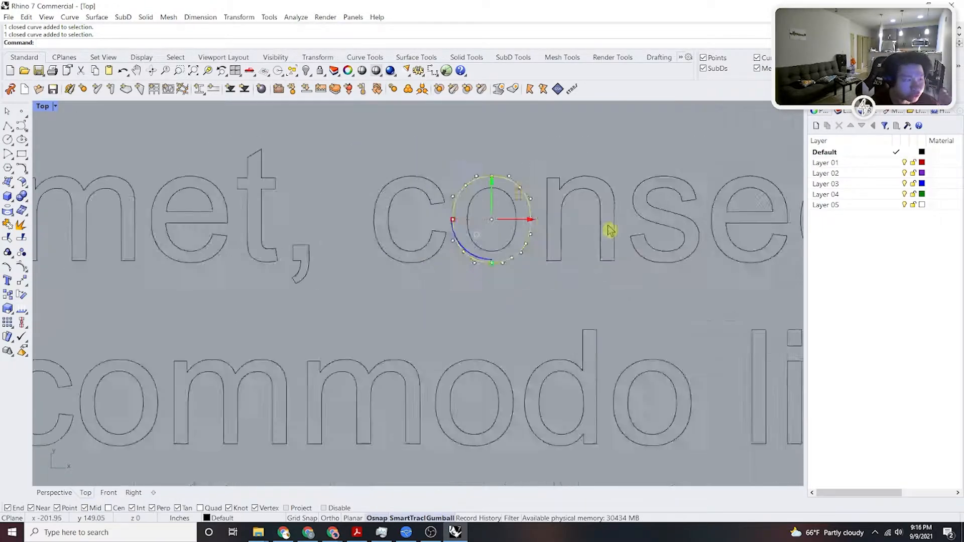
pyautogui.click(600, 178)
# Examine the outlined letters at the start of the third block, around "Lorem ipsum" and the lines below it.
pyautogui.moveTo(595, 224); pyautogui.dragTo(574, 229, button='right')
pyautogui.scroll(8, 604, 230)
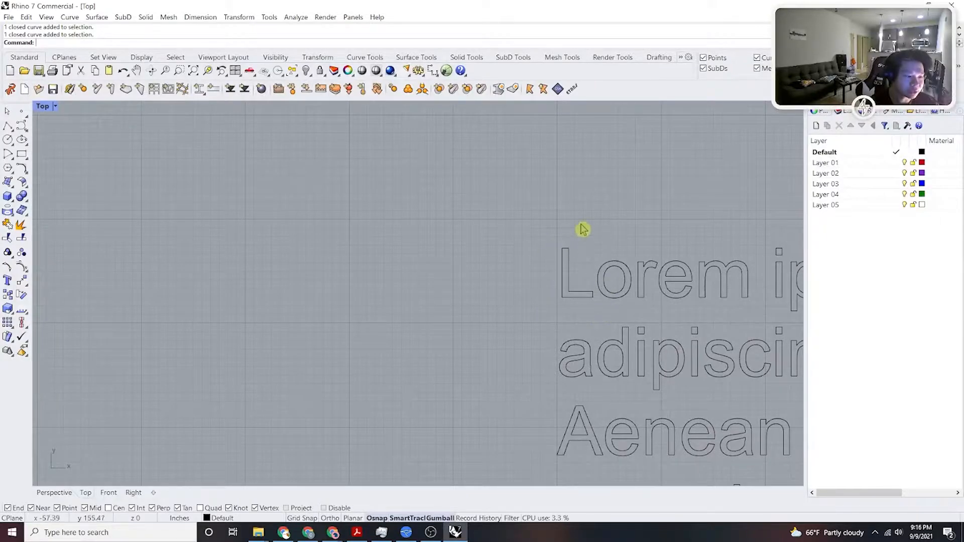
pyautogui.scroll(4, 649, 325)
pyautogui.moveTo(631, 288); pyautogui.dragTo(581, 296, button='right')
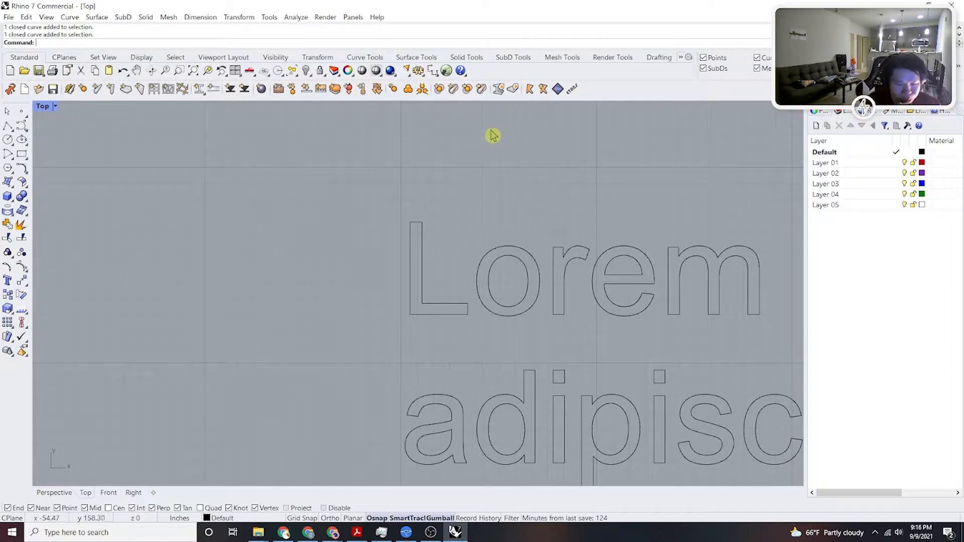
pyautogui.moveTo(641, 238); pyautogui.dragTo(538, 193, button='right')
pyautogui.scroll(2, 551, 221)
pyautogui.scroll(-5, 551, 189)
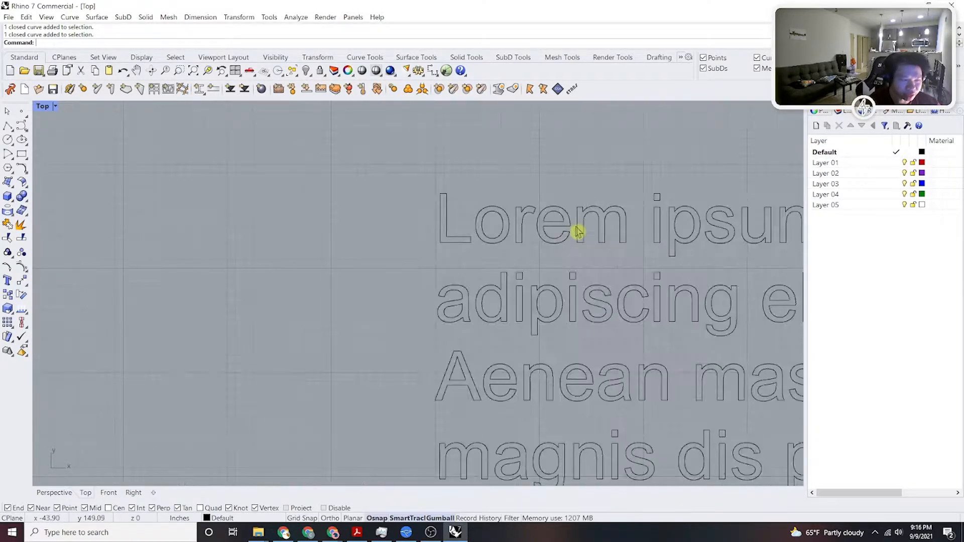
pyautogui.scroll(4, 576, 230)
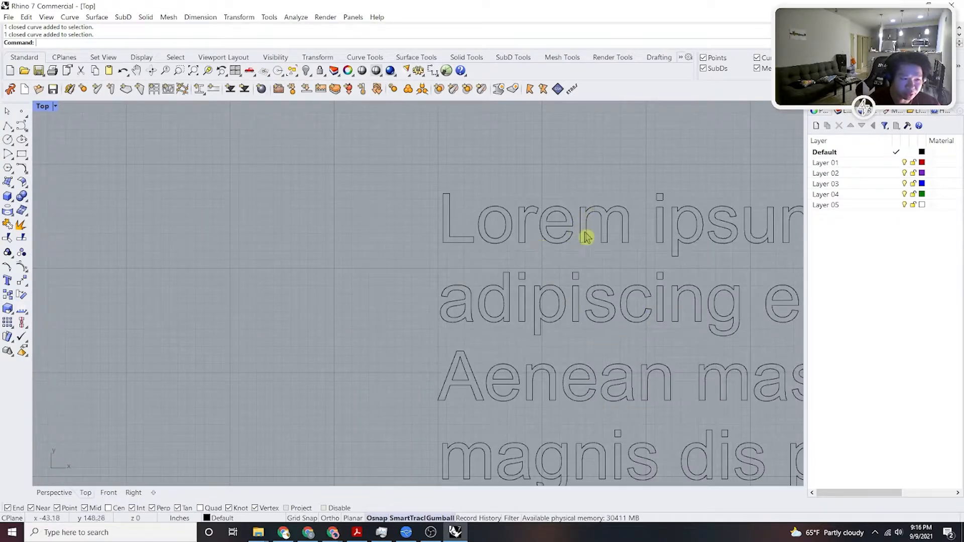
pyautogui.scroll(-2, 585, 232)
pyautogui.scroll(4, 577, 219)
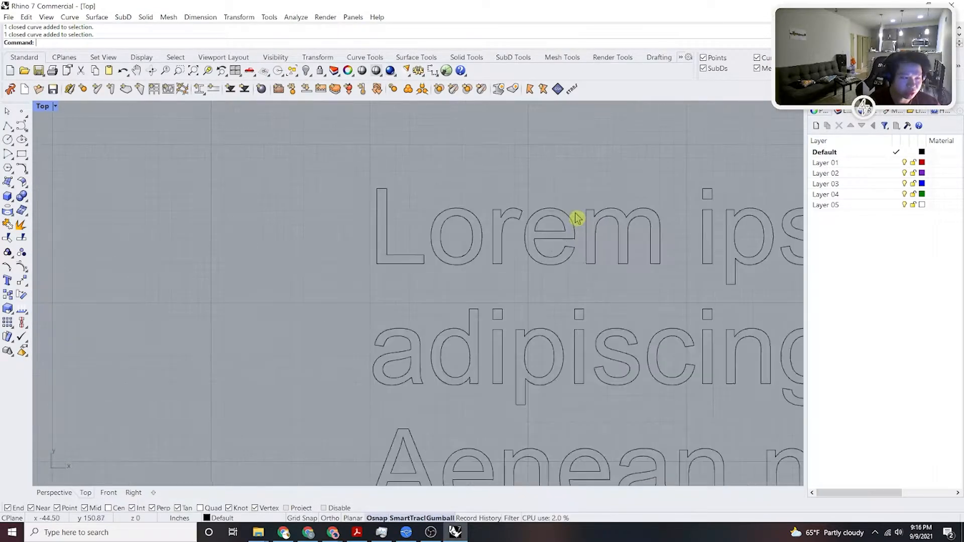
pyautogui.scroll(-4, 579, 213)
pyautogui.moveTo(649, 276); pyautogui.dragTo(598, 277, button='right')
pyautogui.scroll(-7, 722, 271)
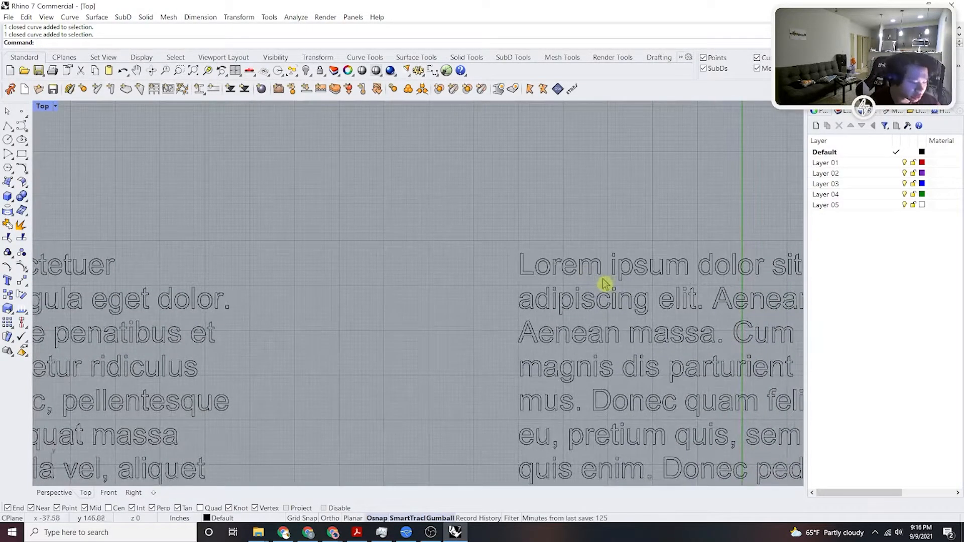
# Select groups of letter curves in the third block's opening lines to check their control points, then clear the selection.
pyautogui.scroll(12, 637, 288)
pyautogui.moveTo(728, 278); pyautogui.dragTo(446, 140)
pyautogui.click(612, 162)
pyautogui.scroll(-9, 482, 210)
pyautogui.scroll(5, 567, 235)
pyautogui.moveTo(573, 237); pyautogui.dragTo(388, 165)
pyautogui.click(469, 141)
pyautogui.scroll(5, 452, 197)
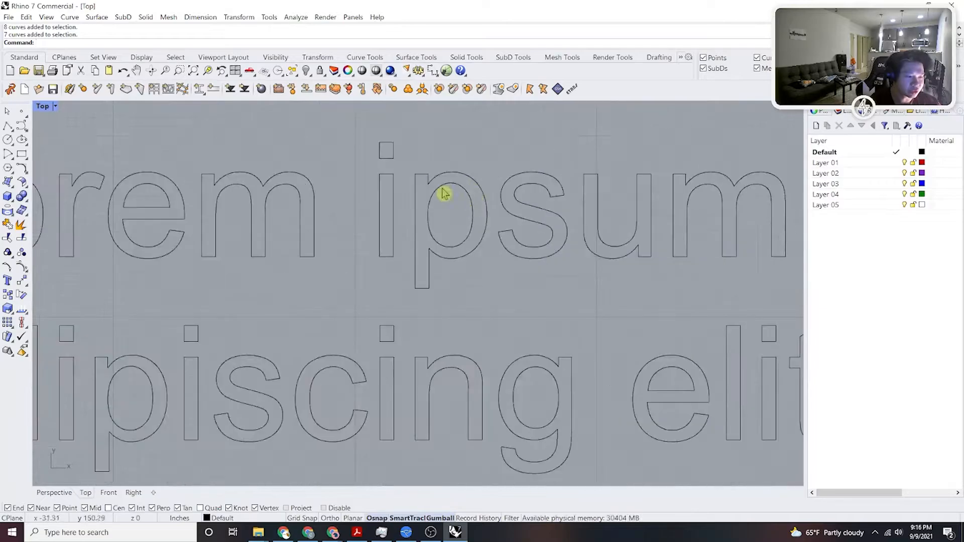
# Inspect the control points of the inner "p" curve and the "s" in the third block's "ipsum", then deselect.
pyautogui.click(449, 255)
pyautogui.scroll(4, 449, 255)
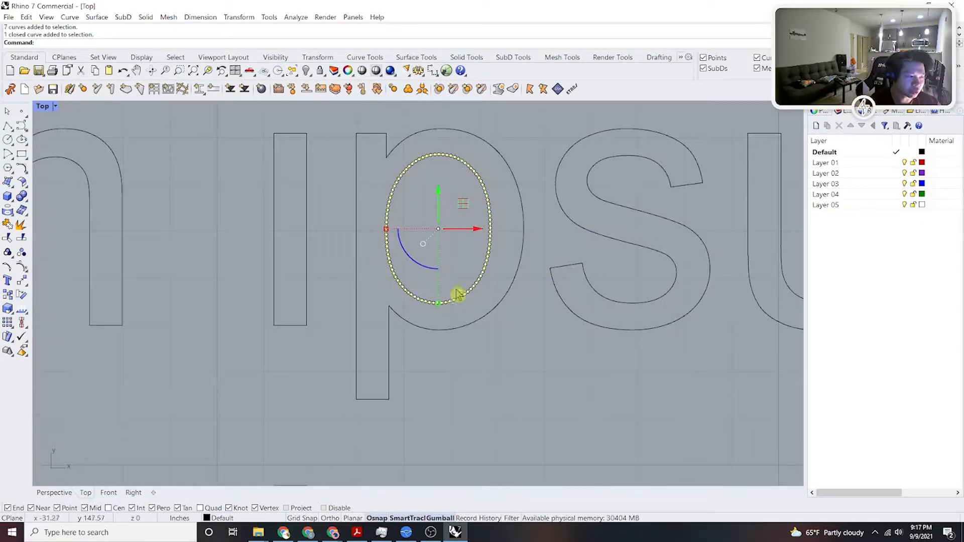
pyautogui.click(580, 226)
pyautogui.scroll(-4, 614, 243)
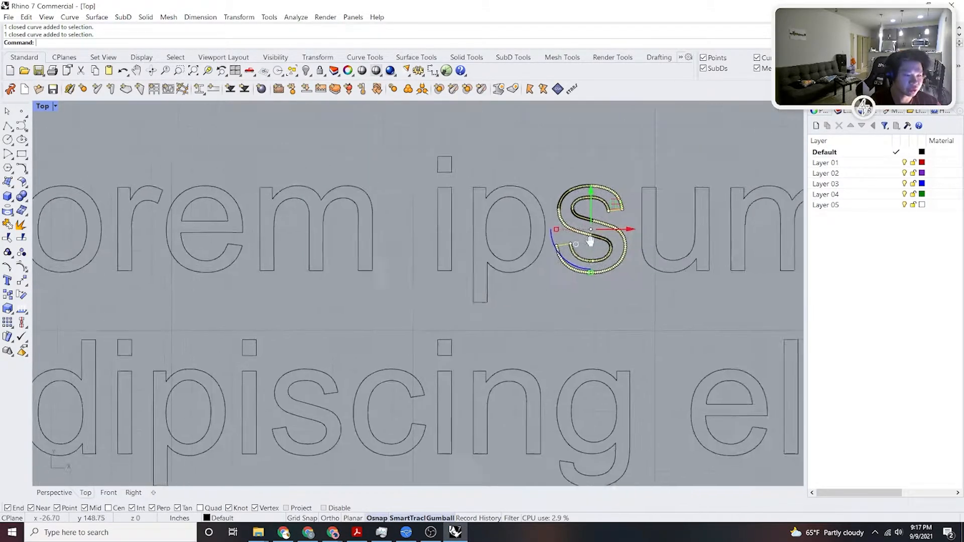
pyautogui.click(662, 258)
pyautogui.click(686, 303)
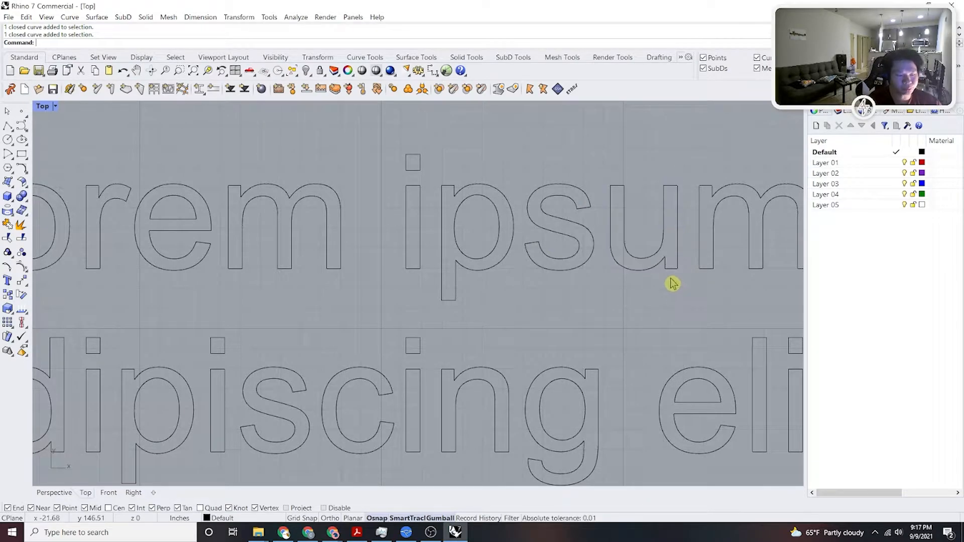
pyautogui.moveTo(671, 282); pyautogui.dragTo(615, 275, button='right')
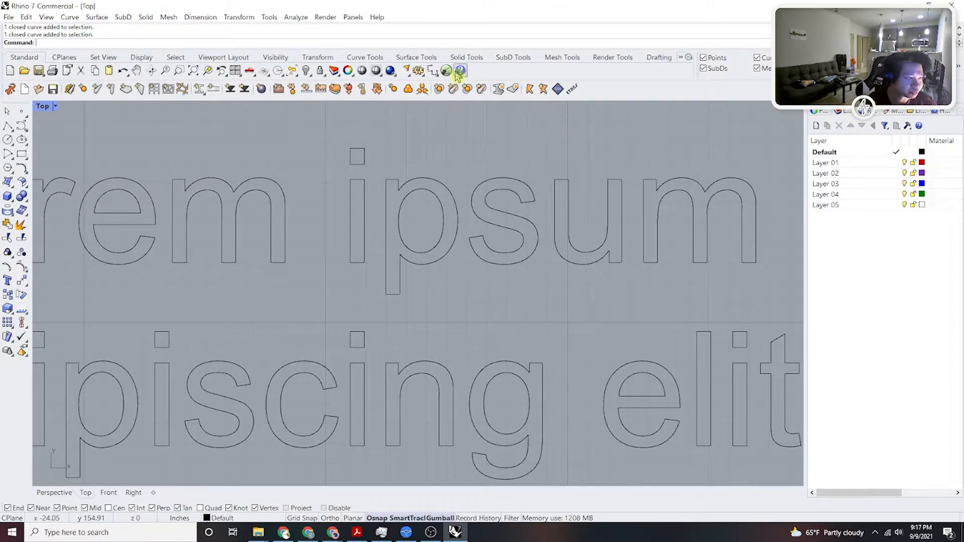
# Select the "u" curve in the third block's "ipsum" to compare its straight and curved parts, then deselect it.
pyautogui.scroll(-3, 577, 186)
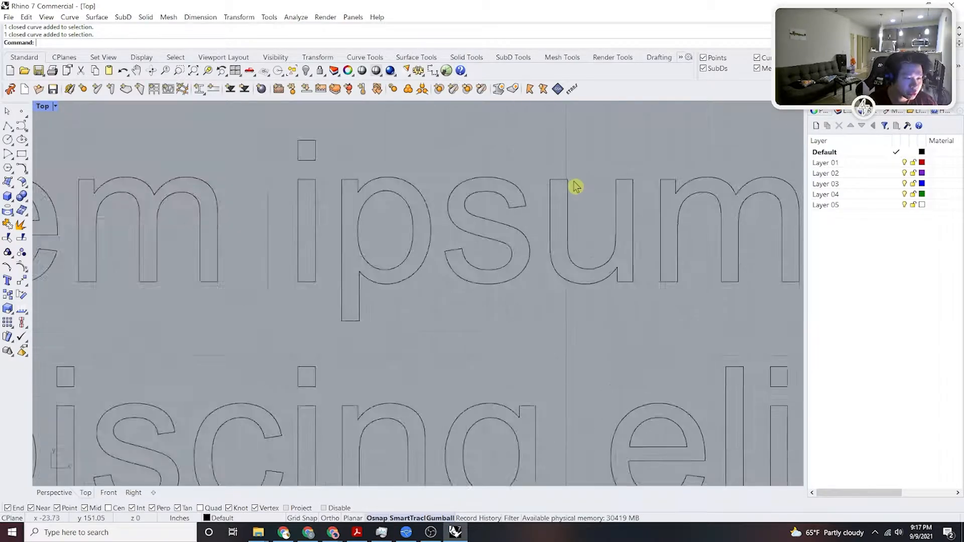
pyautogui.scroll(5, 581, 196)
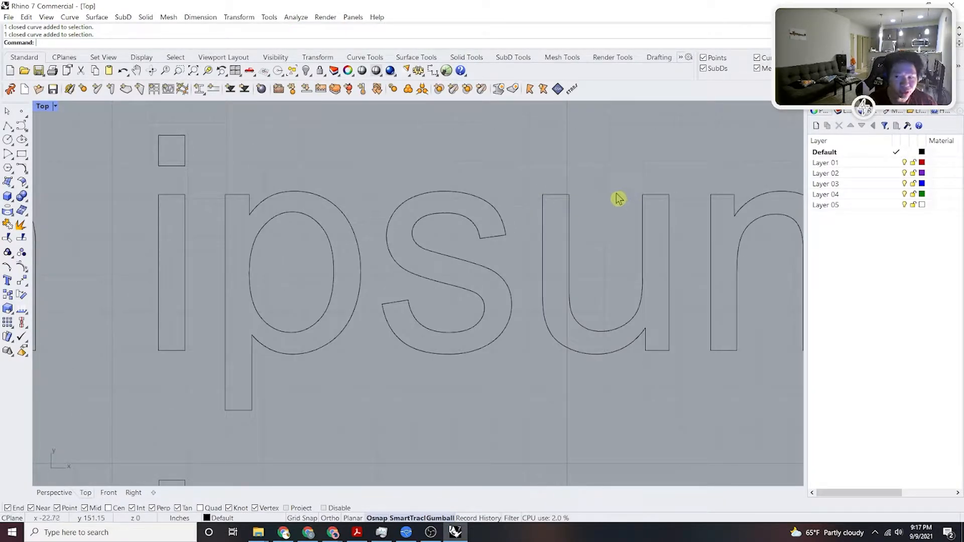
pyautogui.scroll(-4, 621, 208)
pyautogui.scroll(1, 611, 237)
pyautogui.scroll(-1, 607, 236)
pyautogui.scroll(-1, 606, 237)
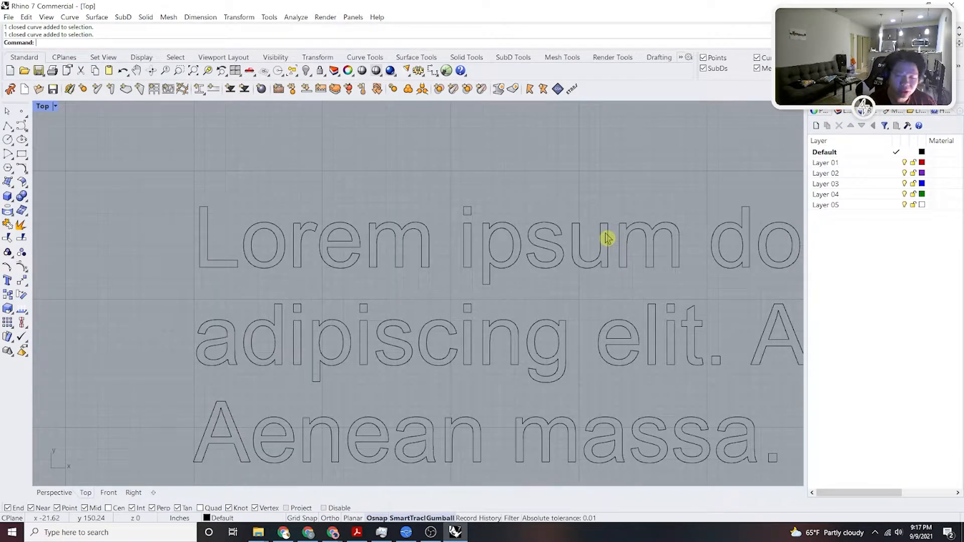
pyautogui.scroll(3, 609, 236)
pyautogui.click(593, 255)
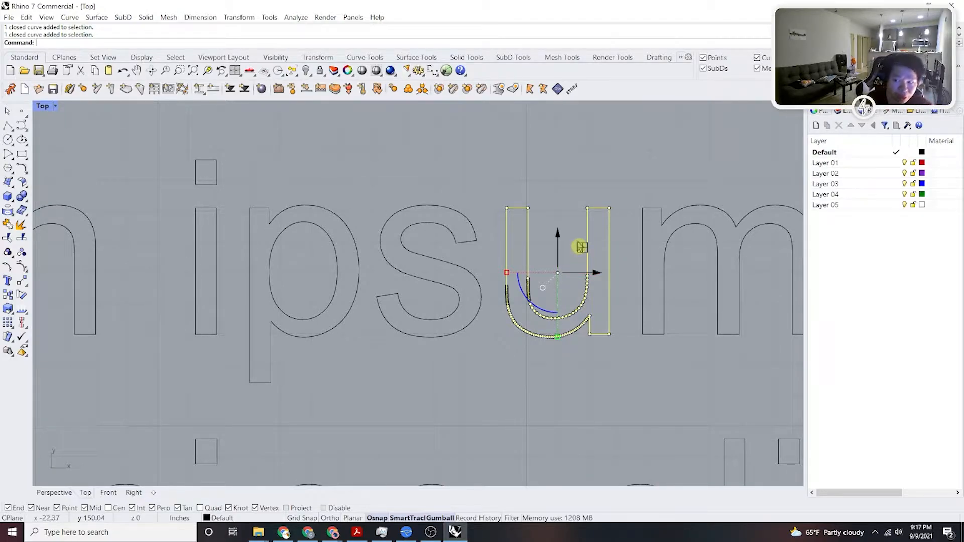
pyautogui.click(612, 165)
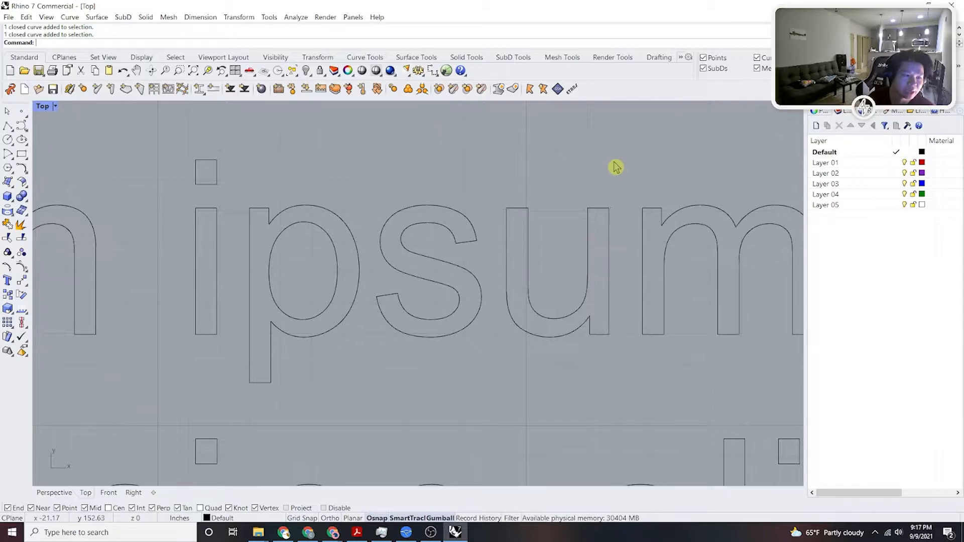
# Select the inner curve of the "D" in "Donec" after "mus." to inspect its control points, then deselect it.
pyautogui.scroll(-5, 555, 206)
pyautogui.scroll(1, 592, 213)
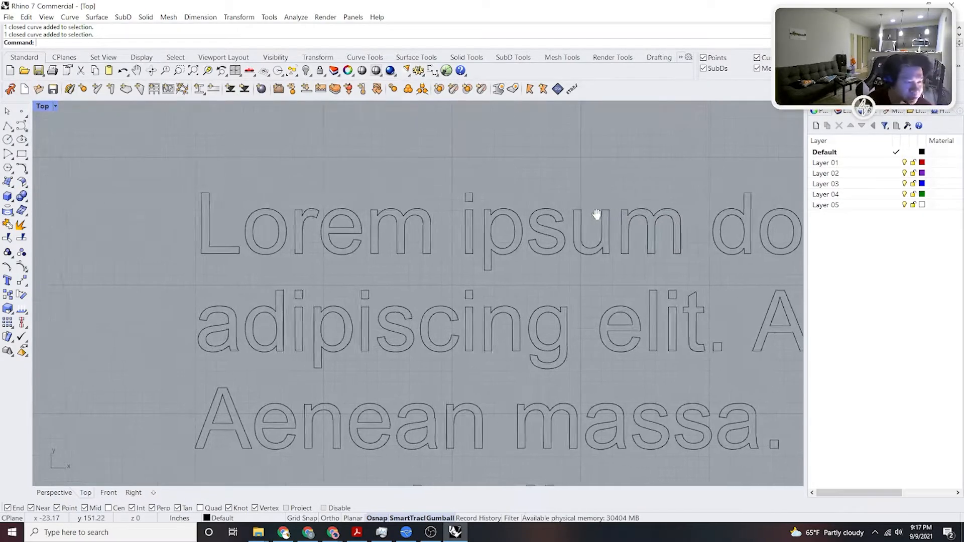
pyautogui.scroll(-2, 589, 213)
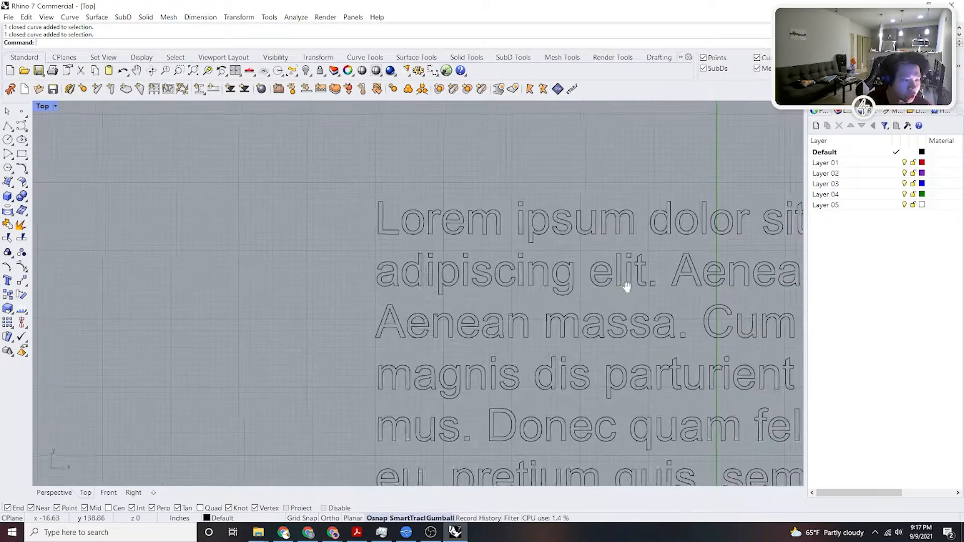
pyautogui.moveTo(628, 285); pyautogui.dragTo(578, 259, button='right')
pyautogui.scroll(-4, 610, 265)
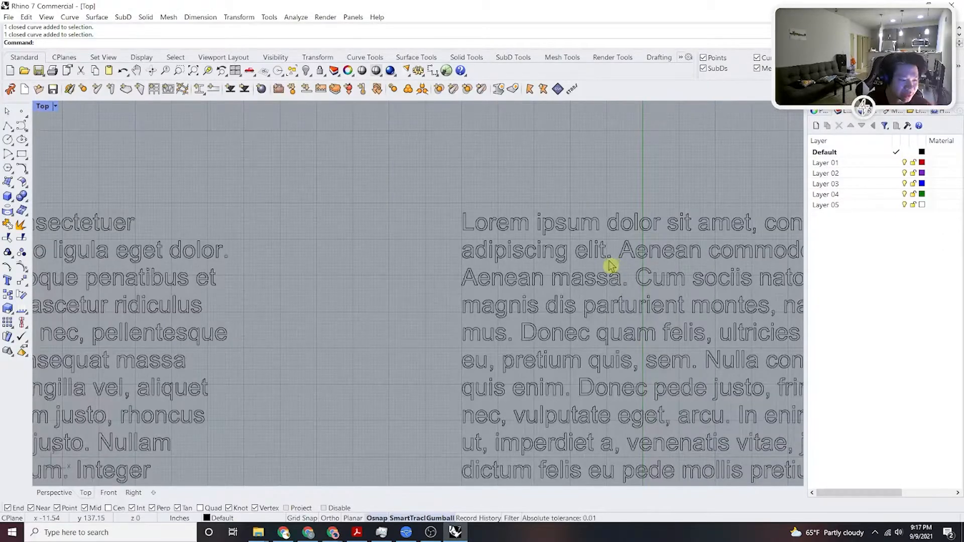
pyautogui.scroll(2, 487, 346)
pyautogui.scroll(6, 487, 347)
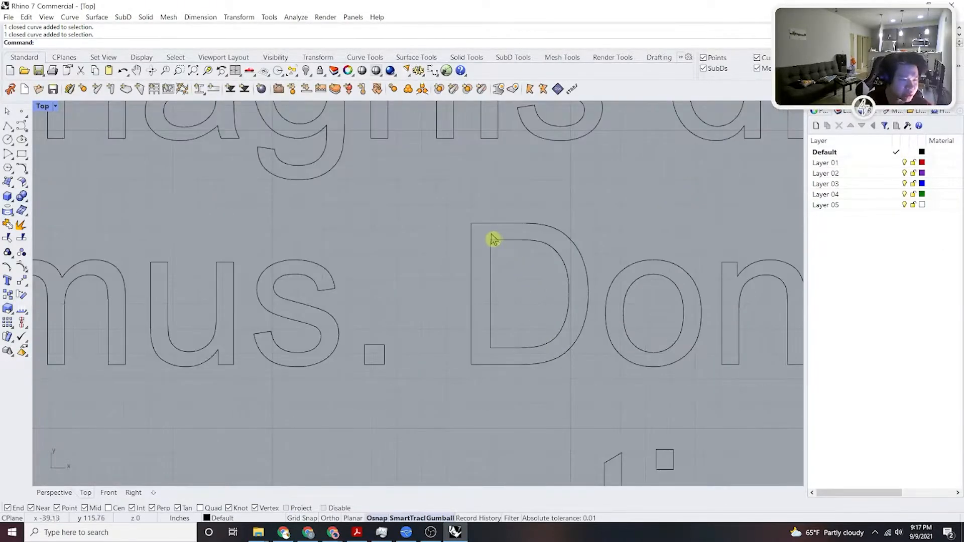
pyautogui.click(542, 242)
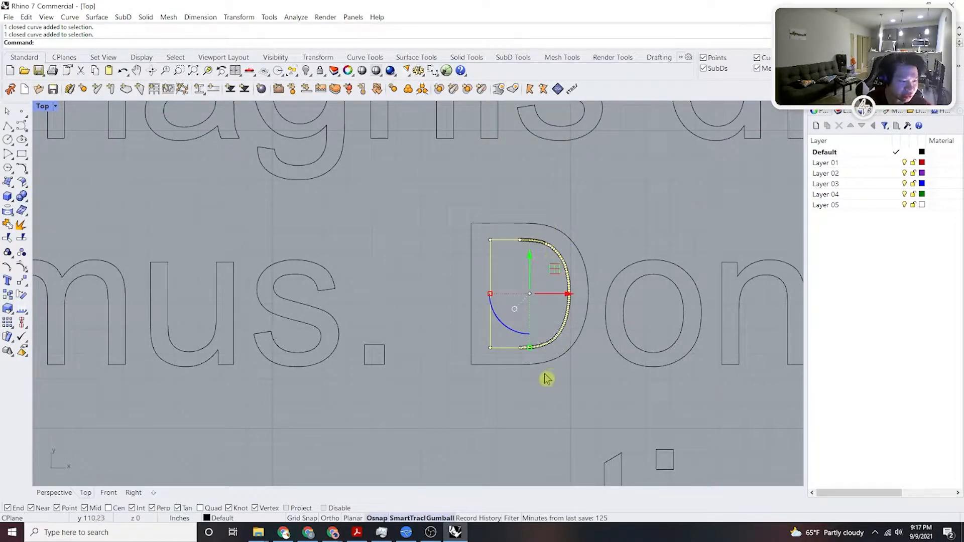
pyautogui.scroll(-6, 702, 230)
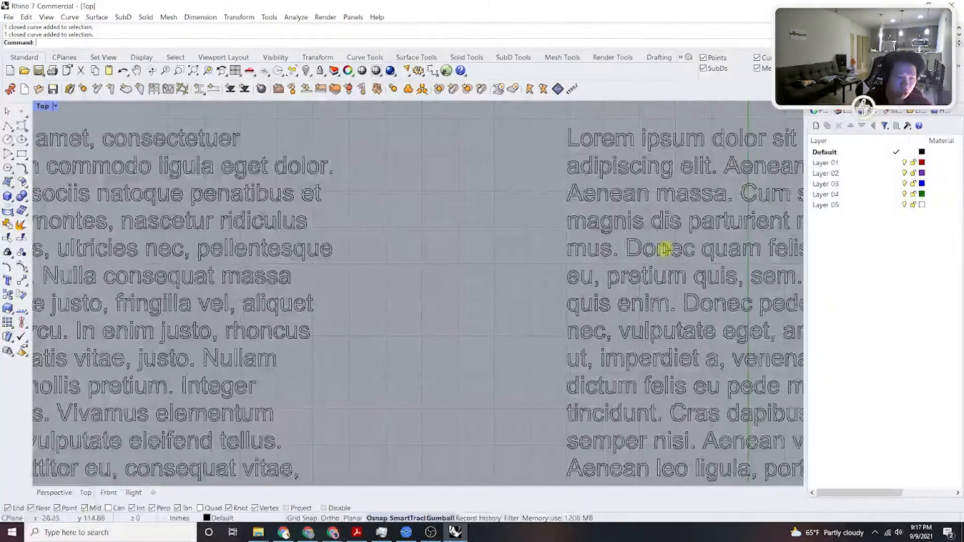
# Select the "C" of "Cras" in the third block to check its control points, then deselect it.
pyautogui.scroll(5, 613, 423)
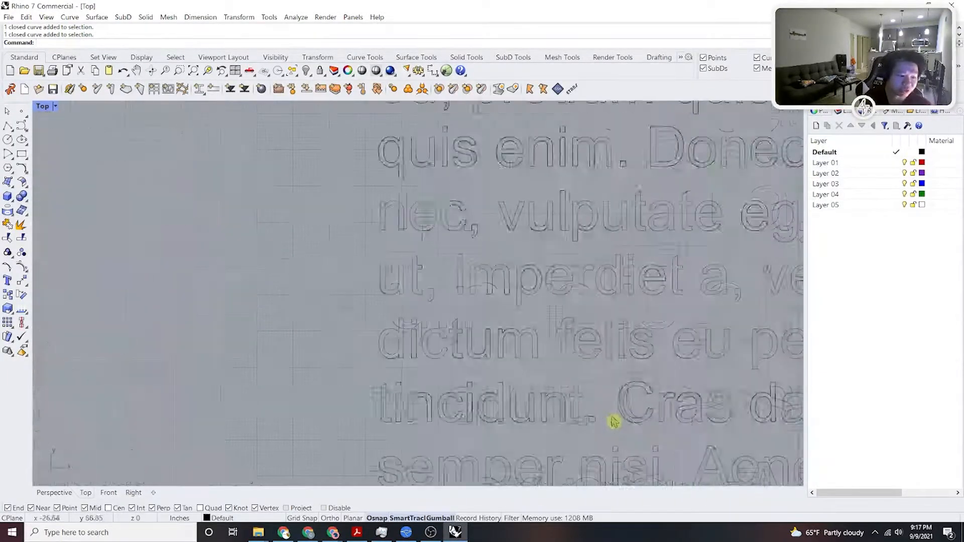
pyautogui.click(632, 400)
pyautogui.scroll(2, 652, 366)
pyautogui.scroll(-5, 663, 374)
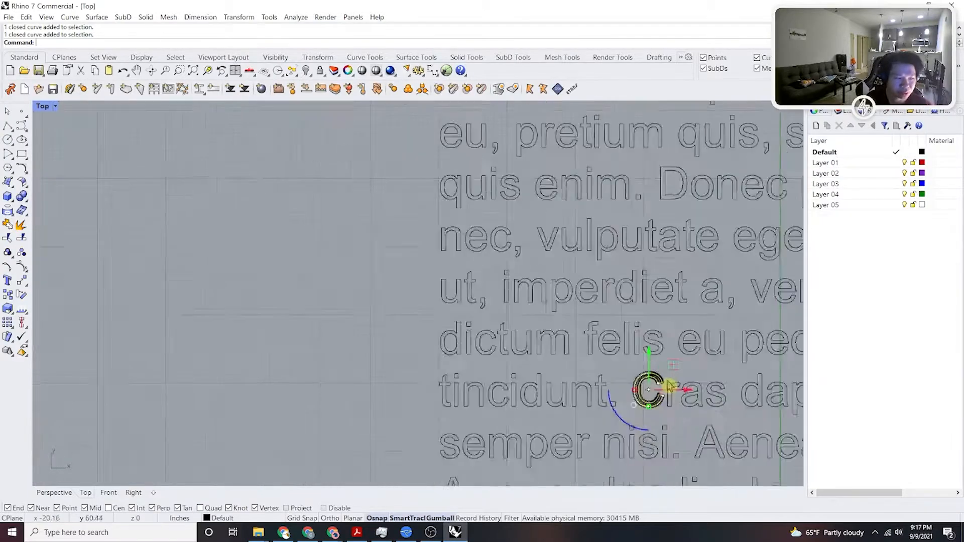
pyautogui.scroll(4, 693, 354)
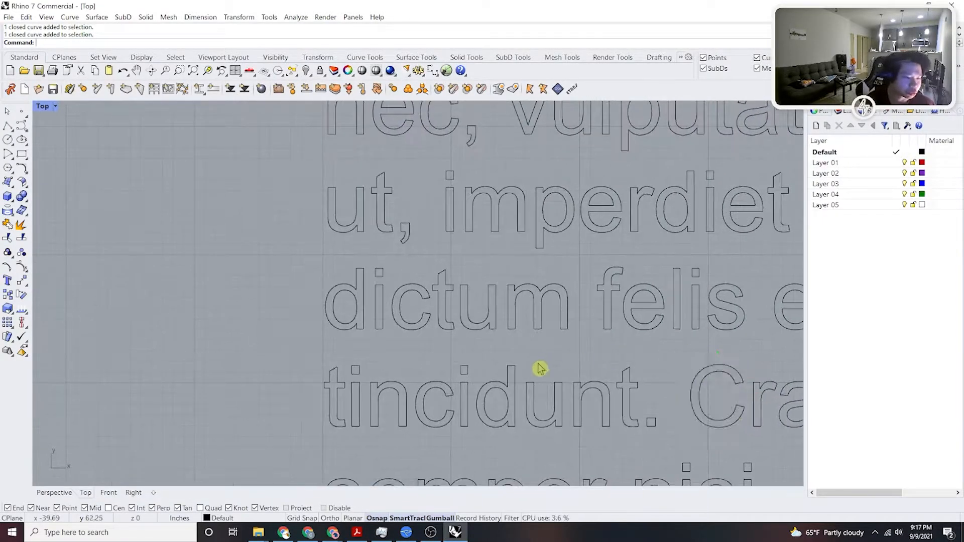
# Select the "r" curve of "Cras" in the third block to display its control points.
pyautogui.scroll(-4, 613, 354)
pyautogui.scroll(1, 608, 326)
pyautogui.scroll(6, 696, 379)
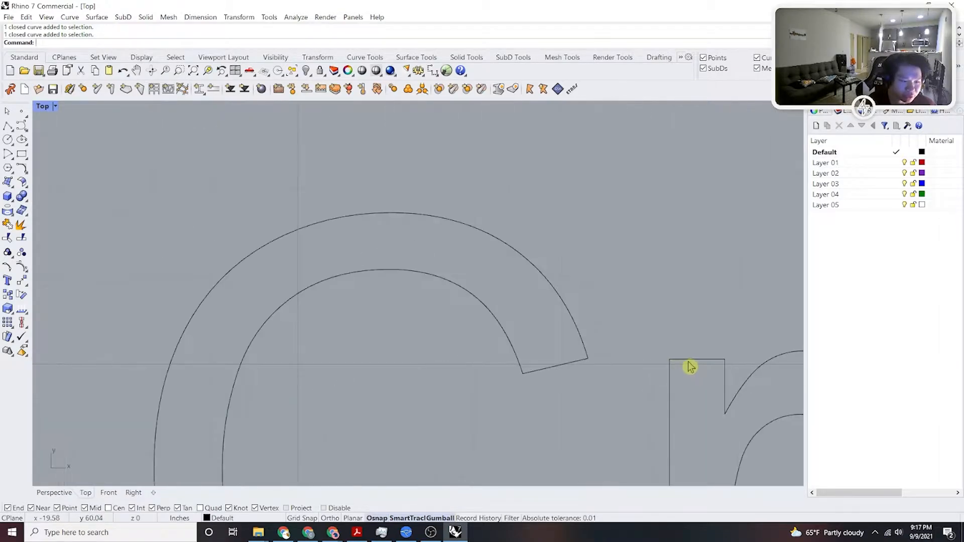
pyautogui.scroll(-4, 683, 365)
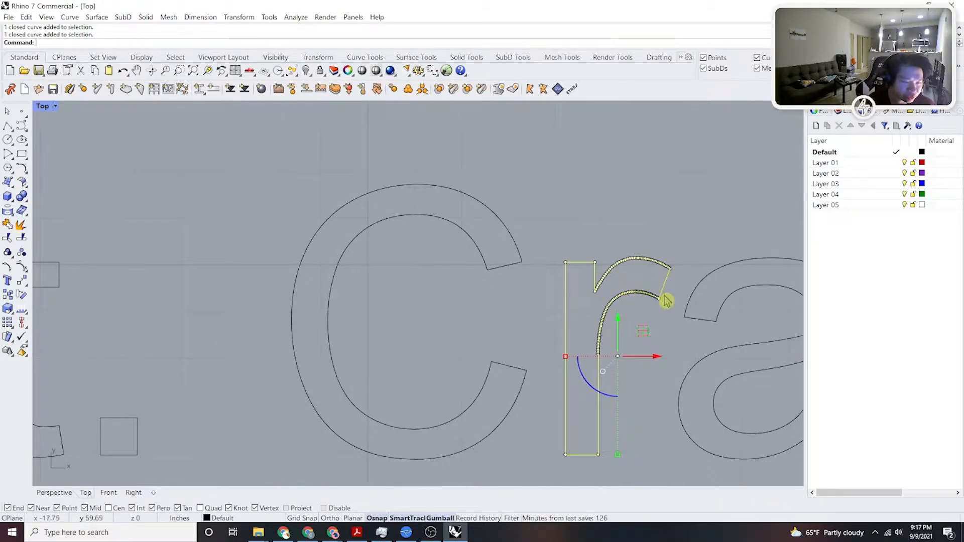
# Examine the selected "r" closely, comparing the points at its straight stem corners with those along its curved arch.
pyautogui.scroll(5, 625, 288)
pyautogui.scroll(3, 484, 241)
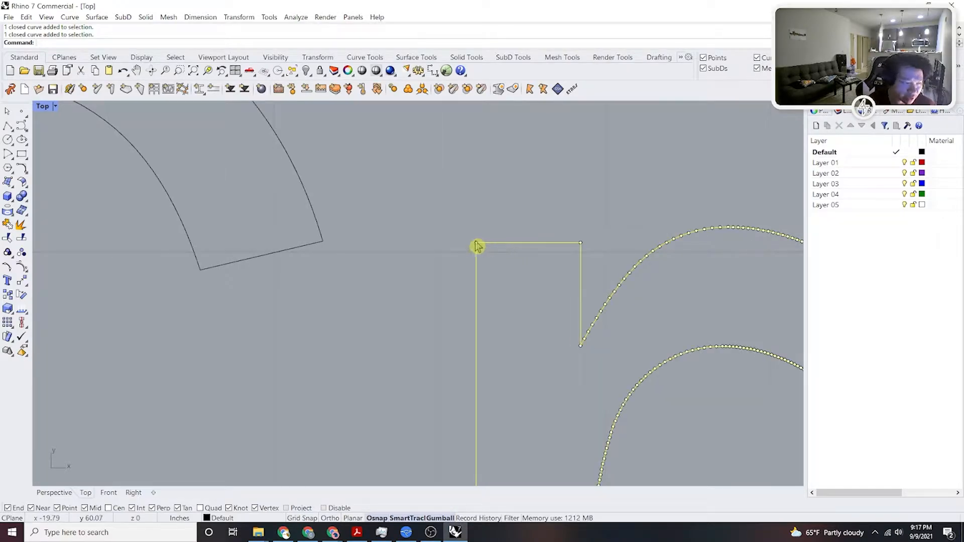
pyautogui.scroll(-6, 495, 397)
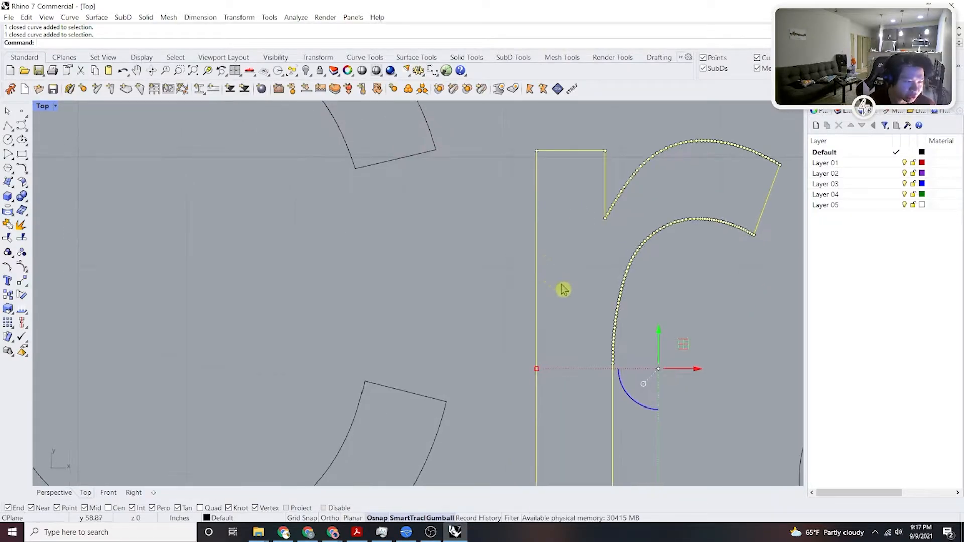
pyautogui.scroll(5, 568, 271)
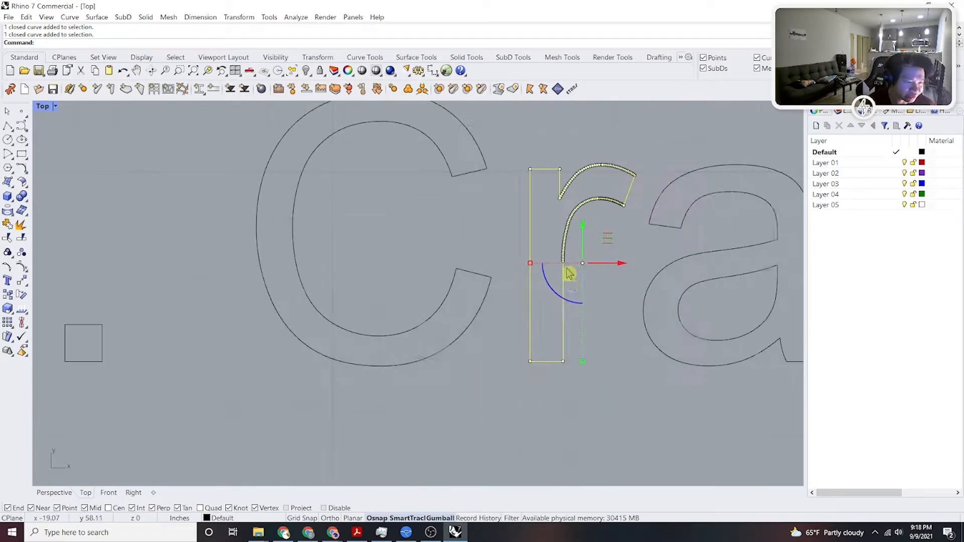
pyautogui.scroll(2, 526, 377)
pyautogui.scroll(-4, 572, 381)
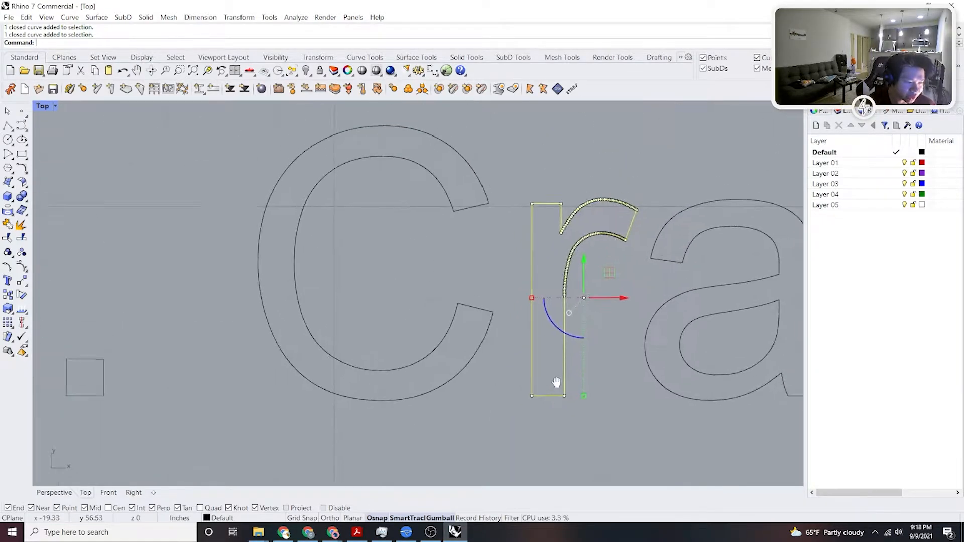
pyautogui.scroll(5, 552, 269)
pyautogui.scroll(5, 556, 251)
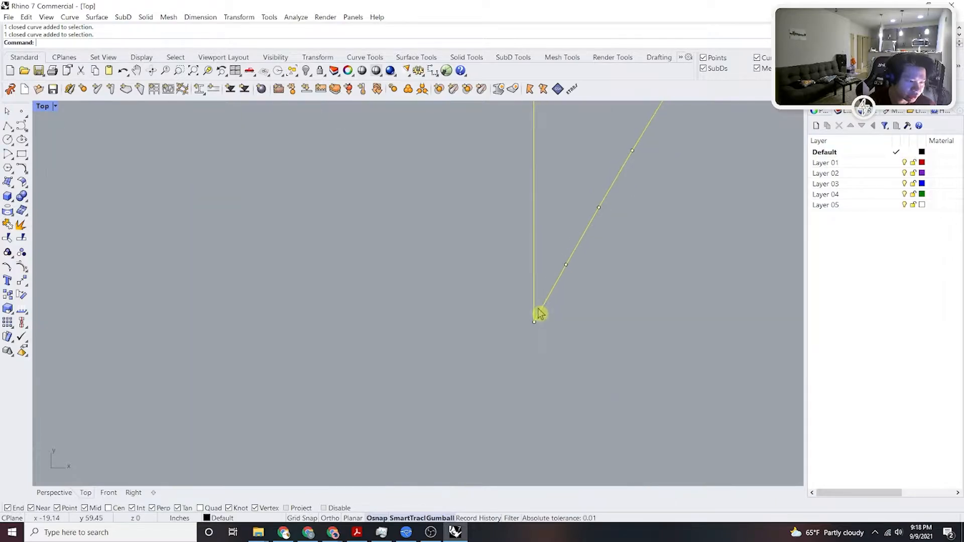
pyautogui.scroll(-5, 572, 256)
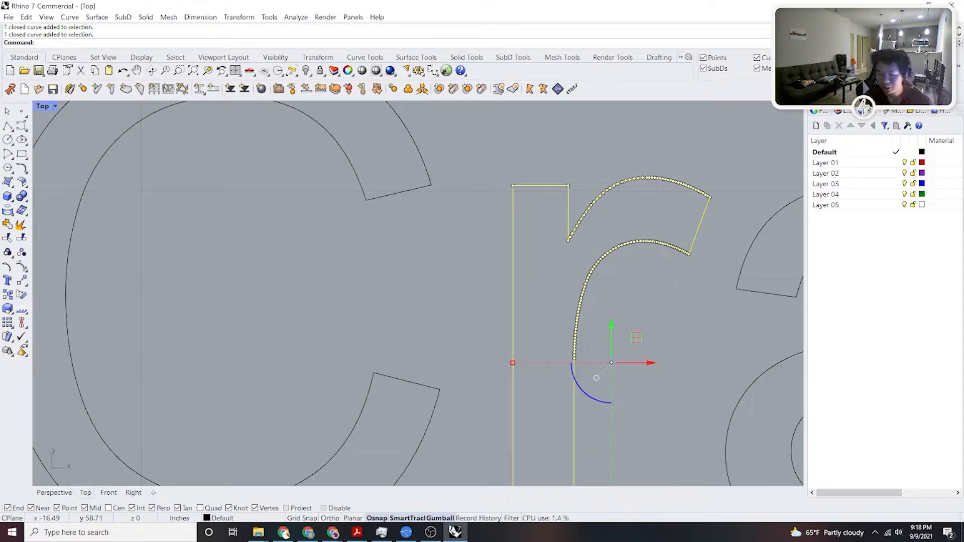
# Deselect the "r" of "Cras", reselect it to recheck its arch points, and deselect it again.
pyautogui.click(692, 305)
pyautogui.click(643, 177)
pyautogui.click(721, 200)
pyautogui.scroll(2, 696, 220)
pyautogui.scroll(-10, 703, 204)
pyautogui.moveTo(684, 231); pyautogui.dragTo(684, 292, button='right')
pyautogui.scroll(2, 578, 266)
# Select the "C" of "Cras" in the third block to inspect its control points around both arcs.
pyautogui.click(578, 266)
pyautogui.moveTo(587, 327); pyautogui.dragTo(662, 276, button='right')
pyautogui.click(703, 276)
pyautogui.click(671, 233)
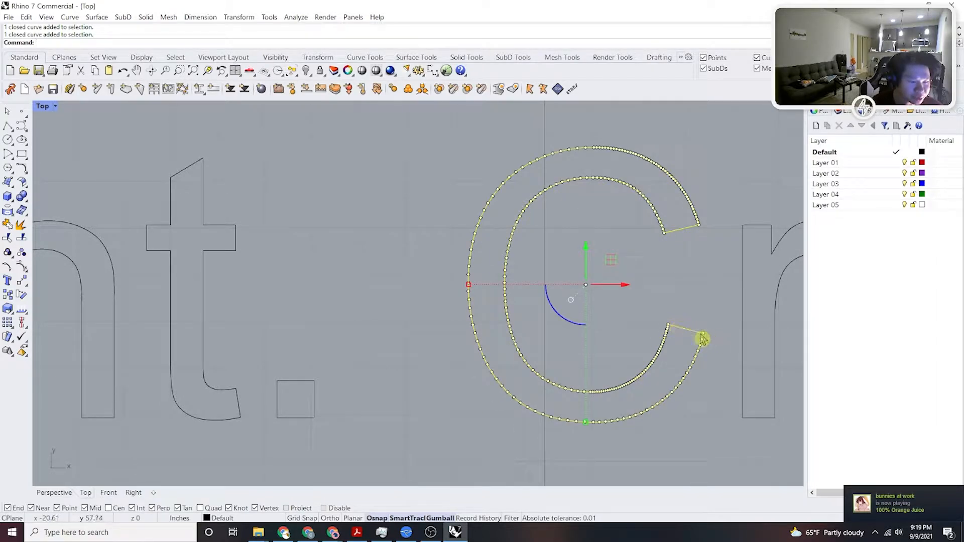
# Select the "r" of "Cras" again and inspect the control points at the notch between its stem and upper arch.
pyautogui.moveTo(787, 232); pyautogui.dragTo(693, 255, button='right')
pyautogui.scroll(4, 693, 255)
pyautogui.click(622, 258)
pyautogui.scroll(2, 630, 259)
pyautogui.scroll(4, 653, 281)
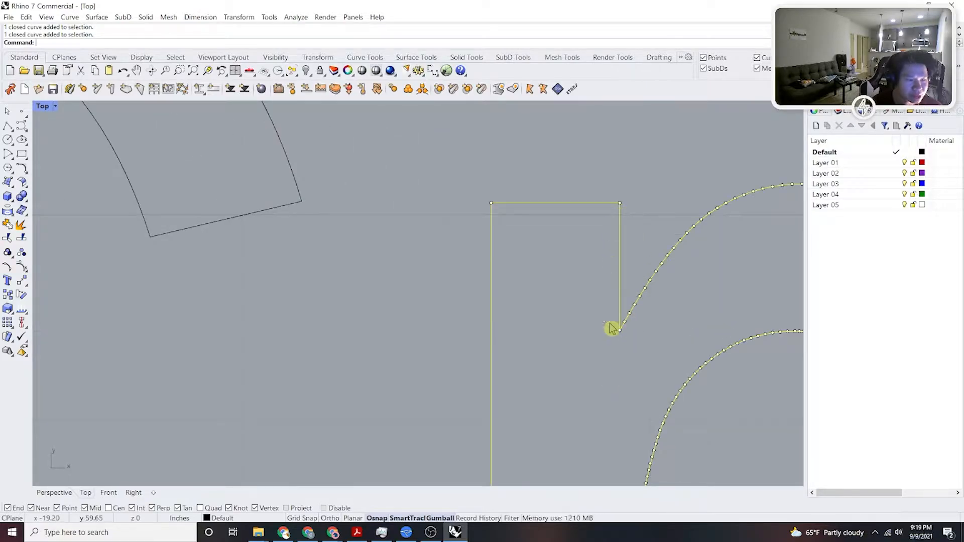
pyautogui.scroll(-4, 604, 276)
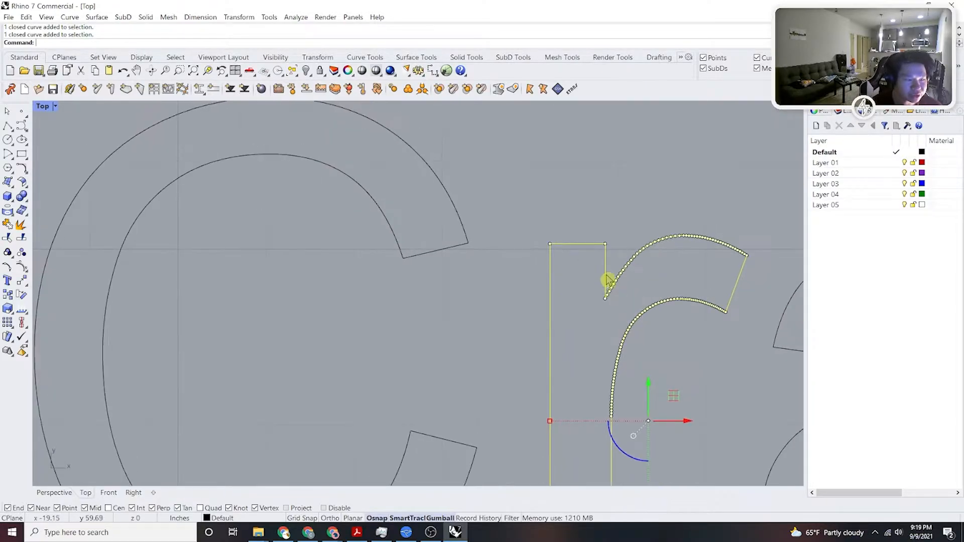
pyautogui.scroll(-3, 563, 387)
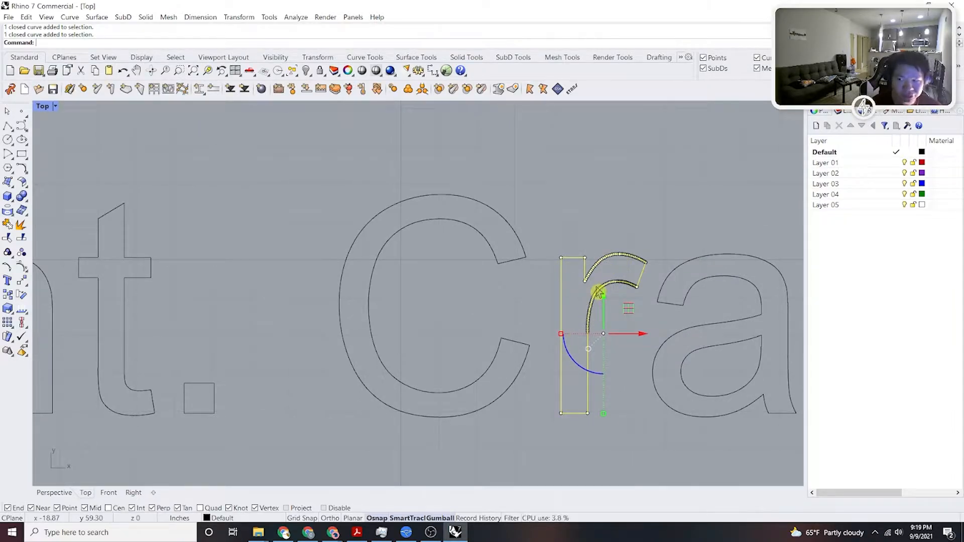
pyautogui.scroll(3, 598, 293)
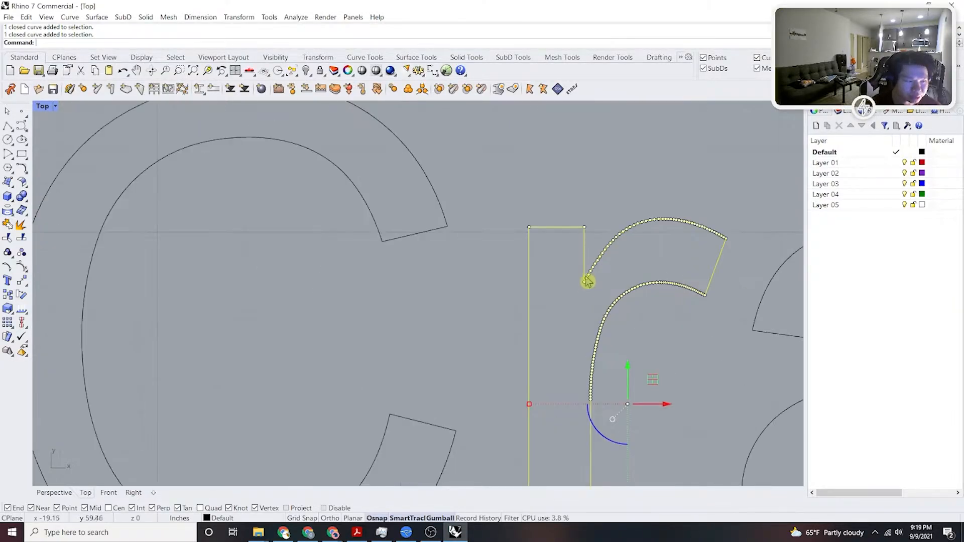
pyautogui.scroll(-3, 585, 246)
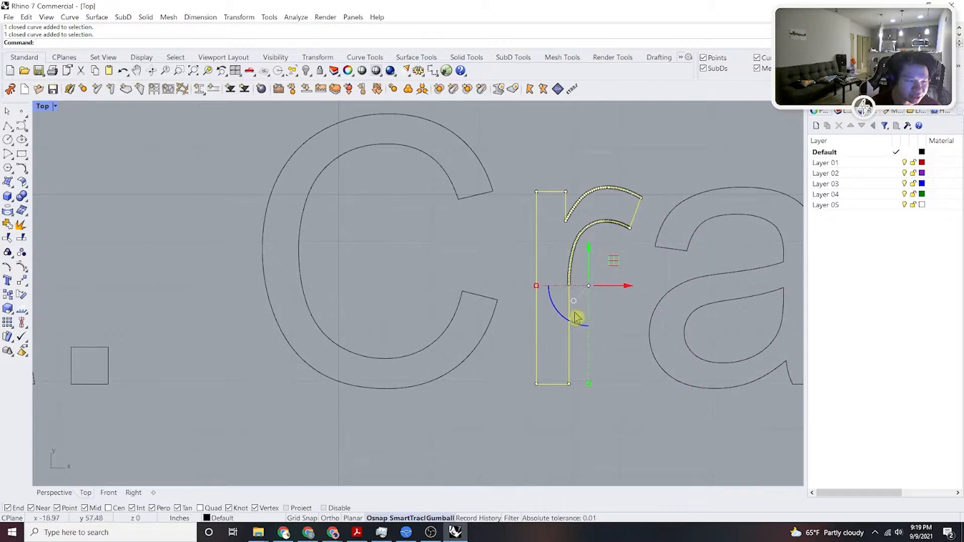
# Inspect the point spacing where the inner arch of the "r" runs into its straight stem edge.
pyautogui.scroll(6, 572, 286)
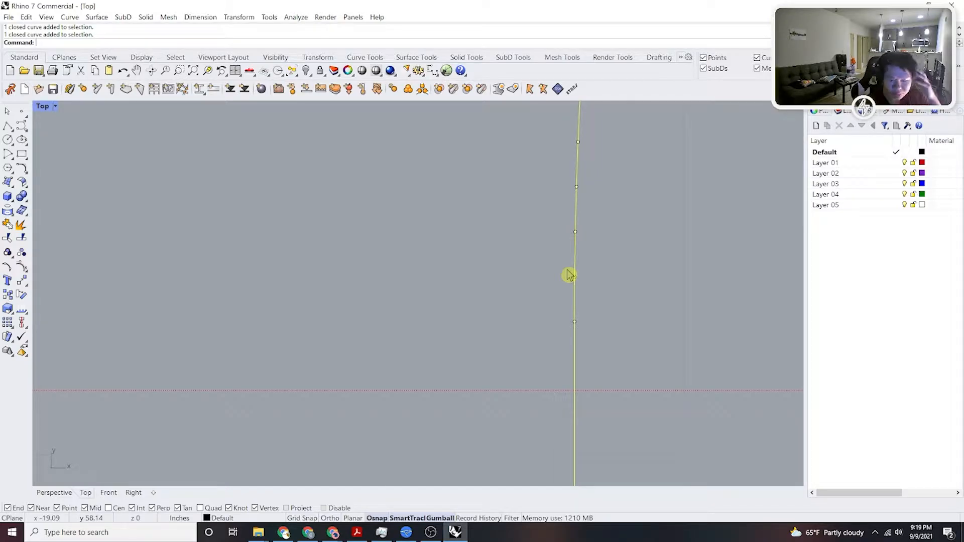
pyautogui.moveTo(597, 329); pyautogui.dragTo(579, 351, button='right')
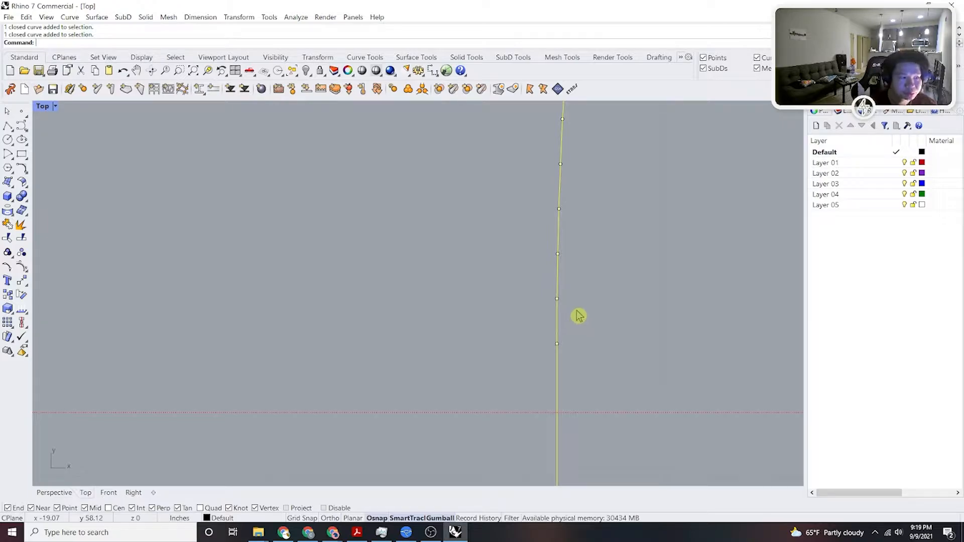
pyautogui.scroll(-3, 577, 313)
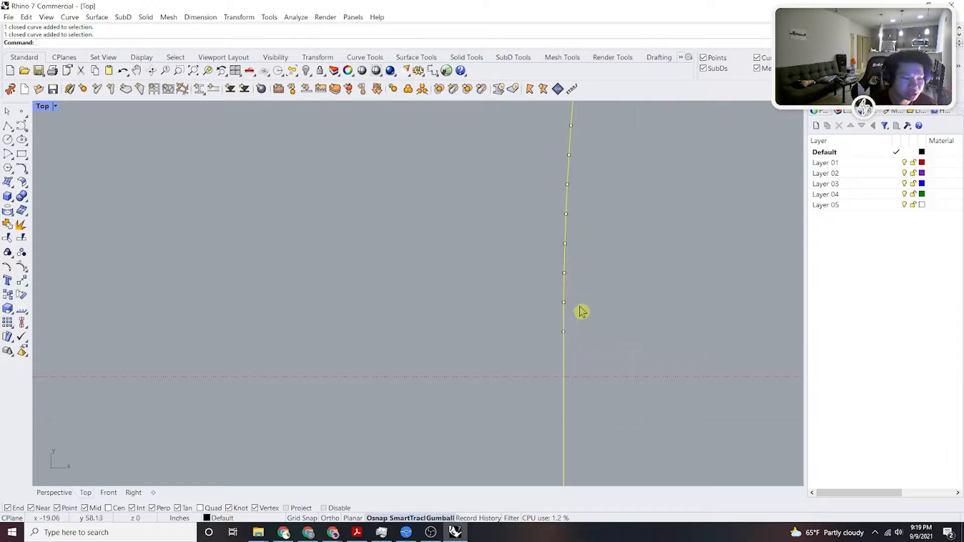
pyautogui.scroll(-10, 579, 326)
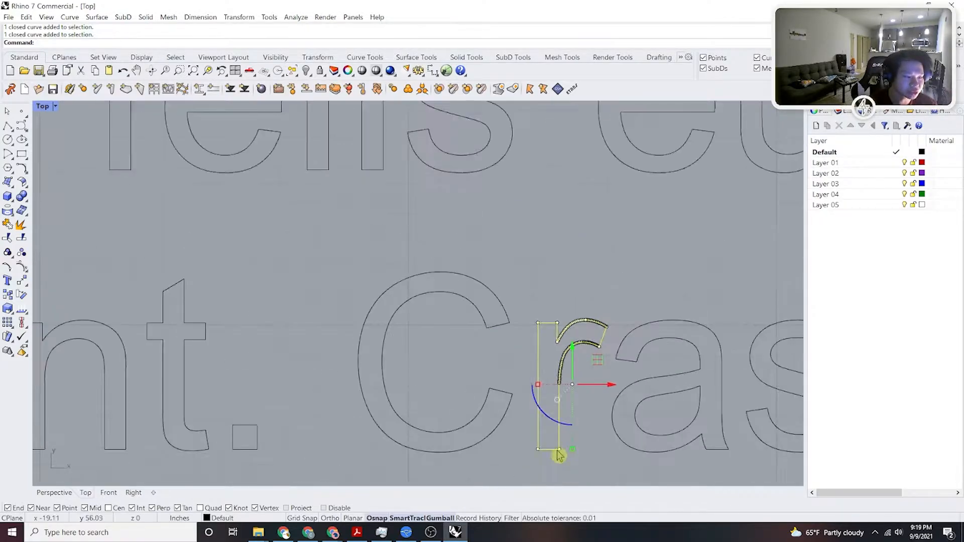
# Inspect the control points along the upper arch of the "r", from the notch to the arch's end.
pyautogui.moveTo(604, 335); pyautogui.dragTo(596, 327, button='right')
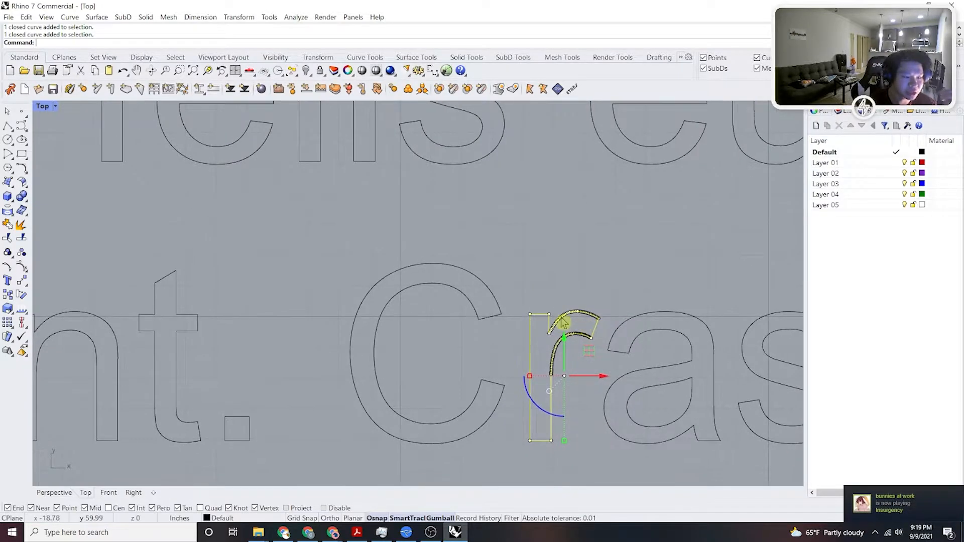
pyautogui.scroll(5, 554, 329)
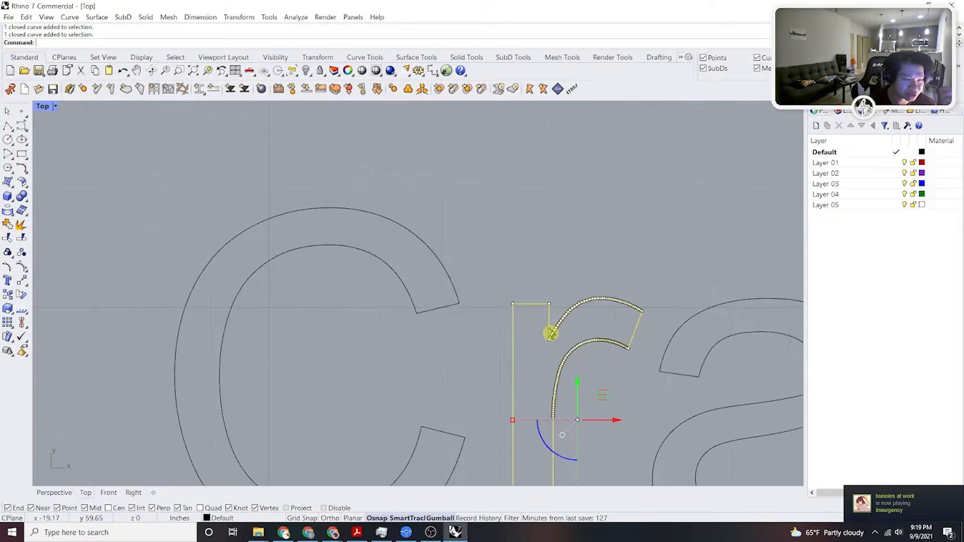
pyautogui.scroll(4, 552, 337)
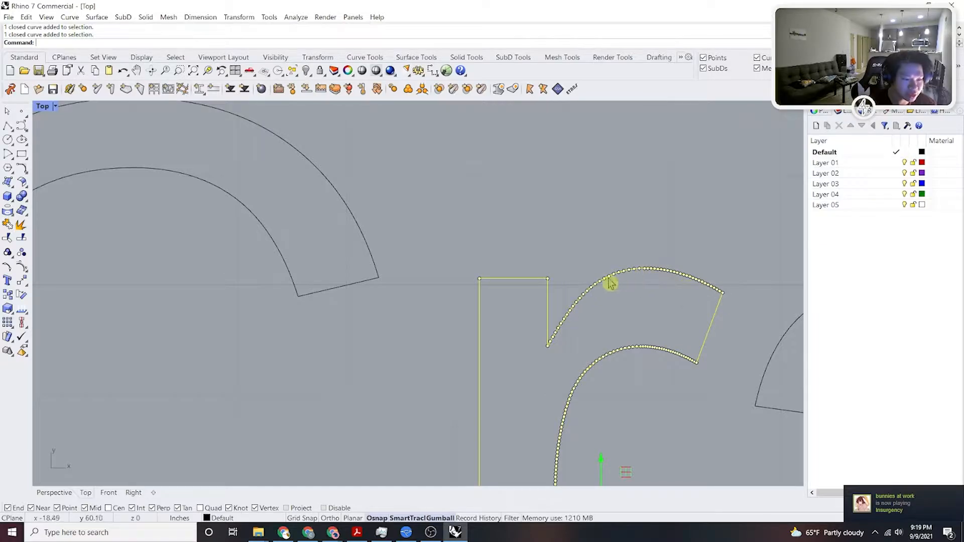
pyautogui.scroll(-8, 552, 447)
pyautogui.scroll(2, 555, 458)
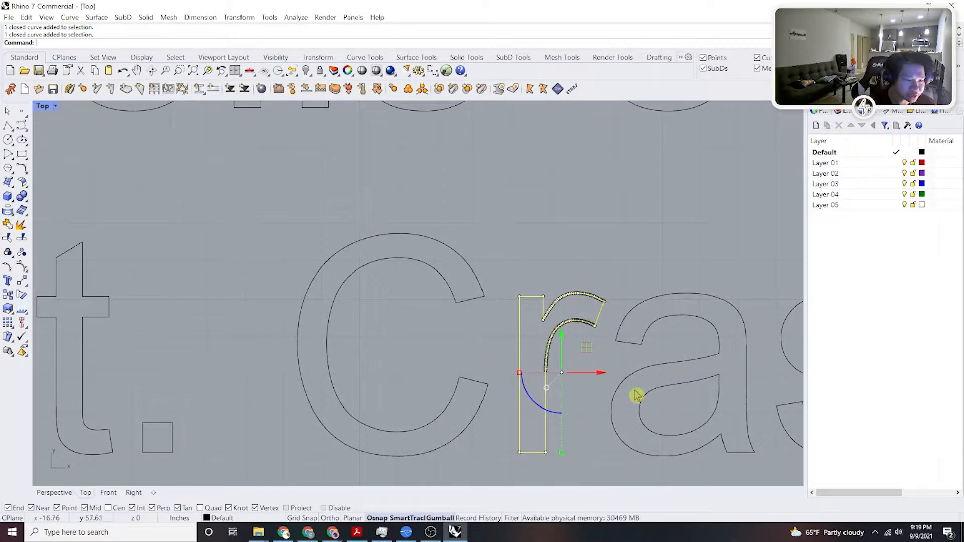
# Deselect the "r", select it once more to review all its control points, and clear the selection.
pyautogui.moveTo(725, 303); pyautogui.dragTo(646, 273, button='right')
pyautogui.click(649, 212)
pyautogui.scroll(5, 497, 303)
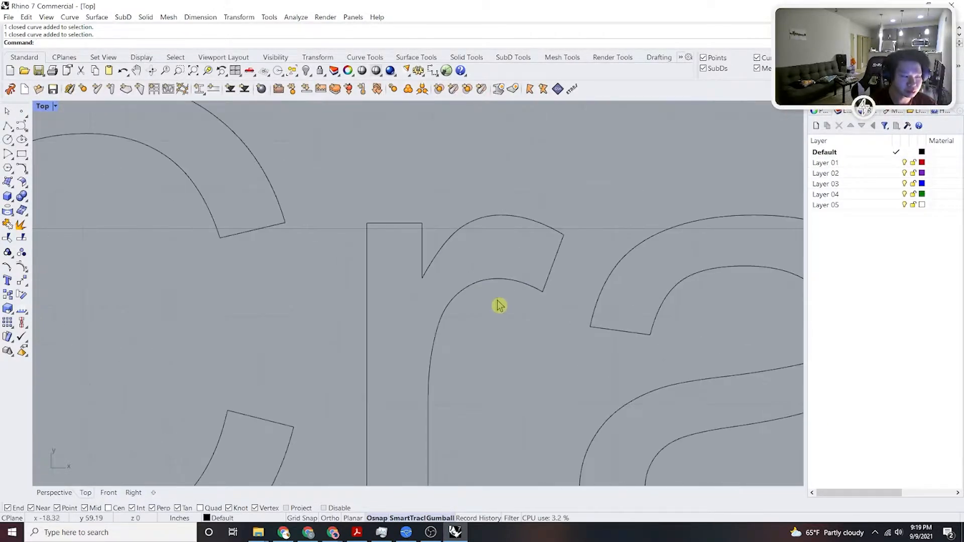
pyautogui.click(442, 320)
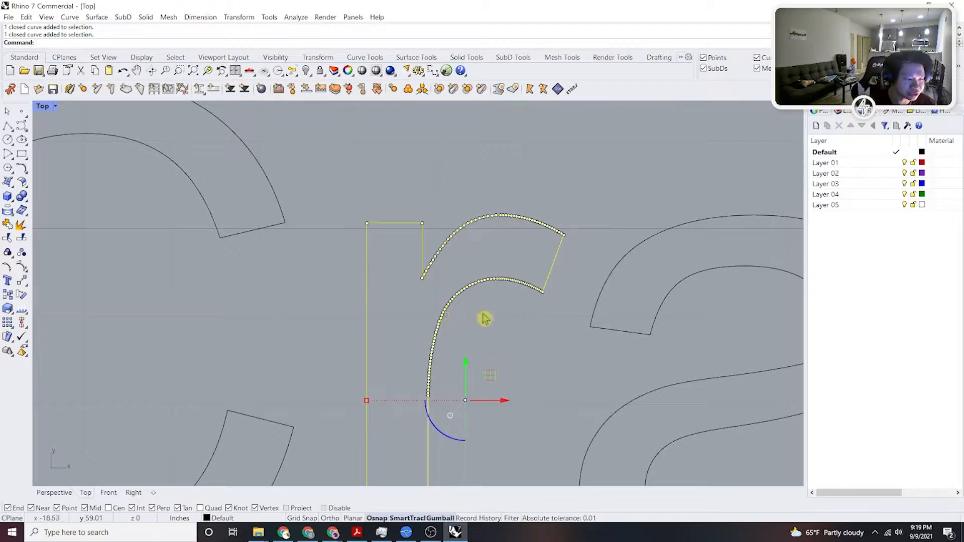
pyautogui.click(547, 351)
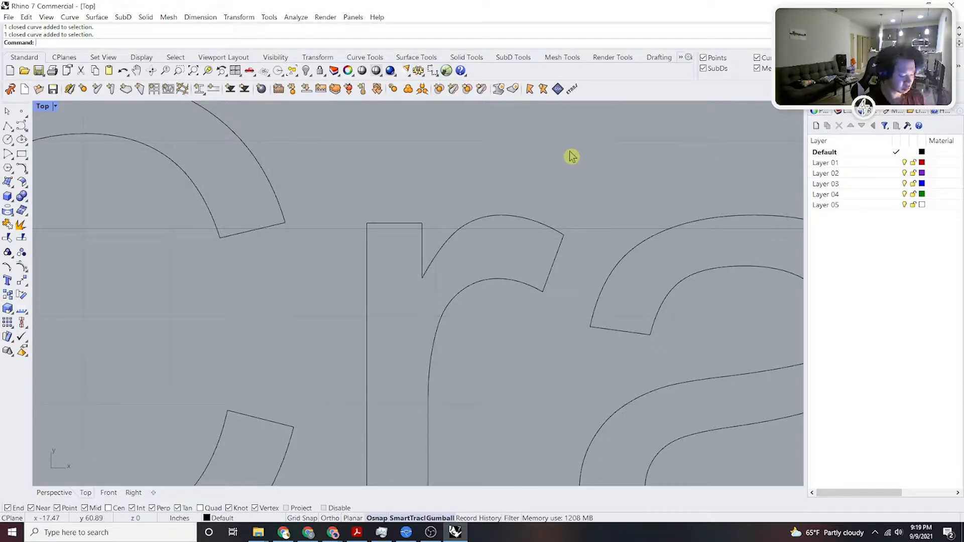
# Dock the Rhino window to half of the screen and launch Grasshopper beside it.
pyautogui.press('super+Left')
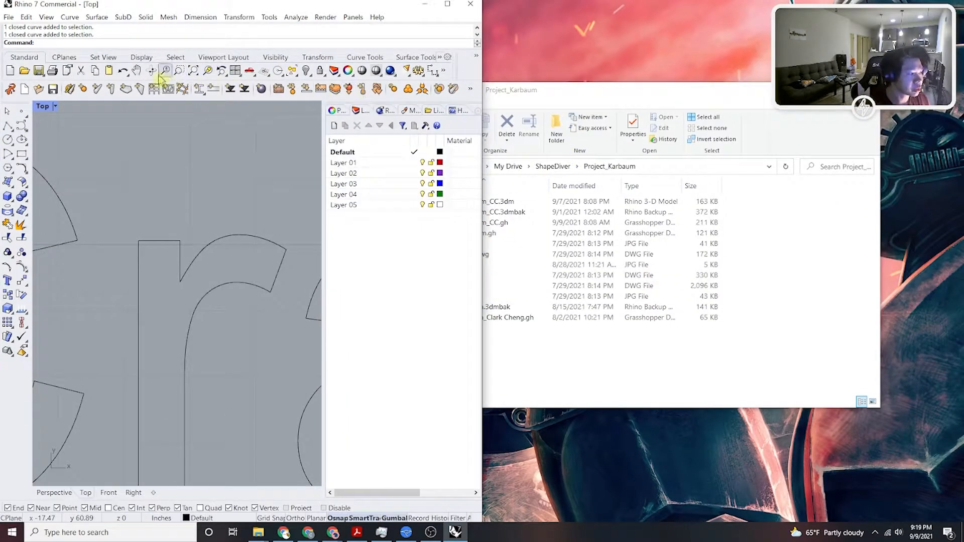
pyautogui.write('Grasshopper')
pyautogui.press('Return')
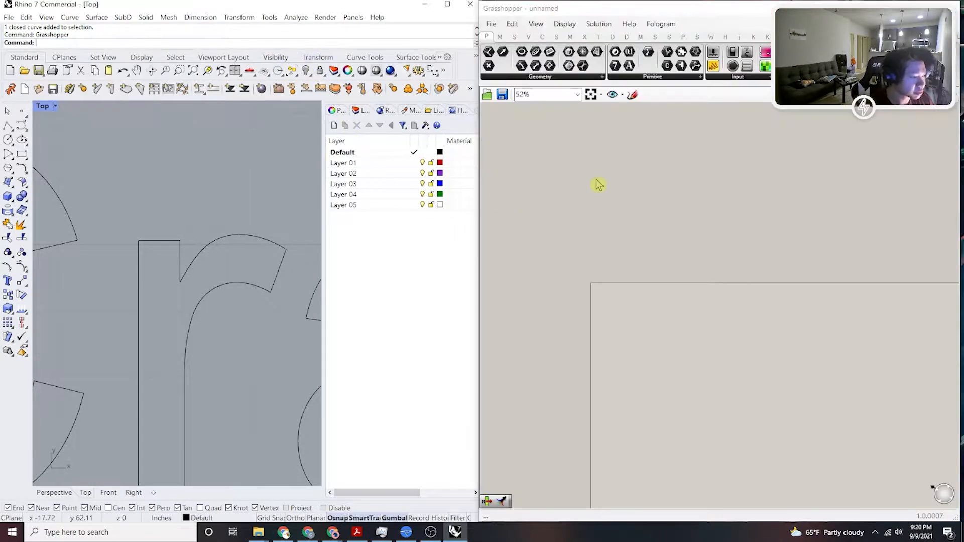
pyautogui.scroll(3, 622, 226)
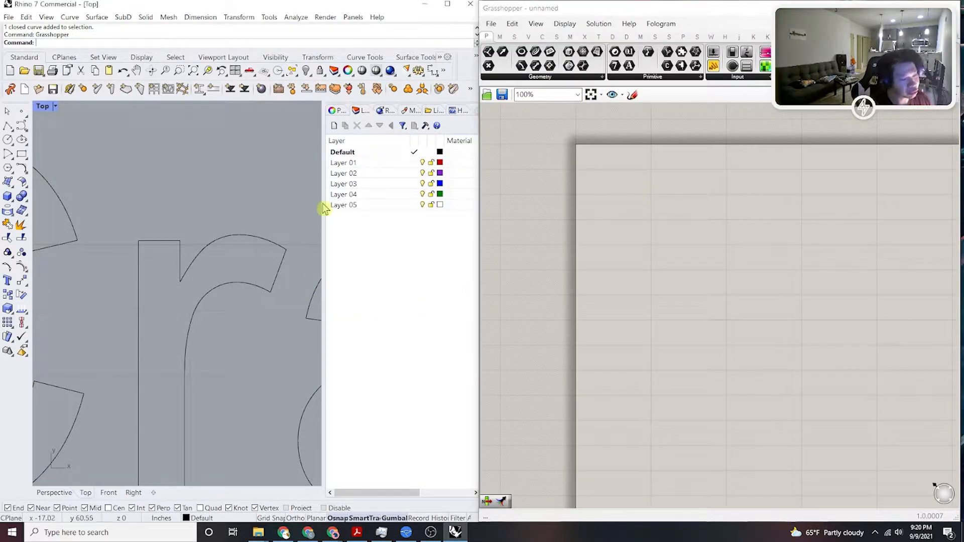
pyautogui.scroll(-10, 256, 221)
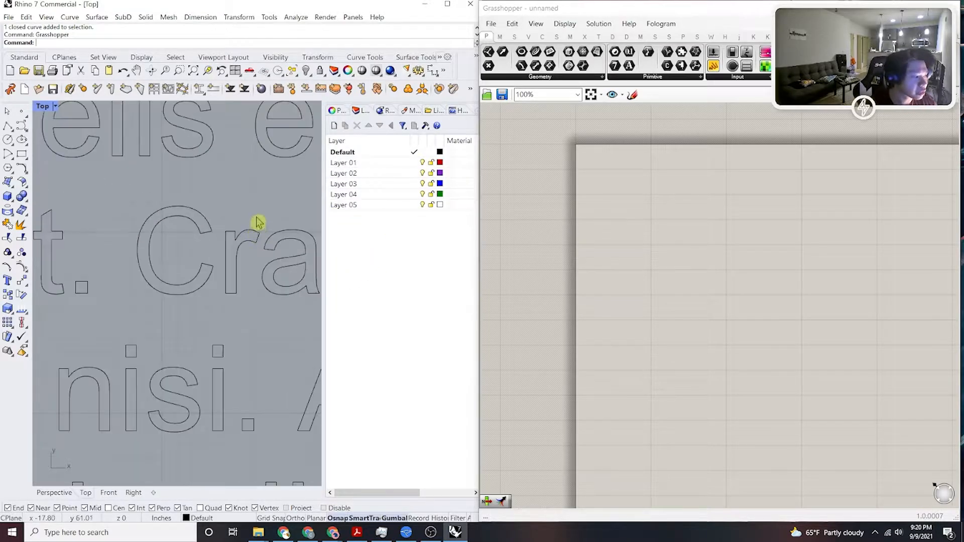
# Add a Curve parameter to the Grasshopper canvas.
pyautogui.doubleClick(620, 215)
pyautogui.write('curve')
pyautogui.press('Return')
# Select all curves of the third text block and reference them in the Curve parameter as multiple curves.
pyautogui.moveTo(295, 417); pyautogui.dragTo(185, 219)
pyautogui.scroll(2, 644, 206)
pyautogui.click(630, 211)
pyautogui.rightClick(632, 213)
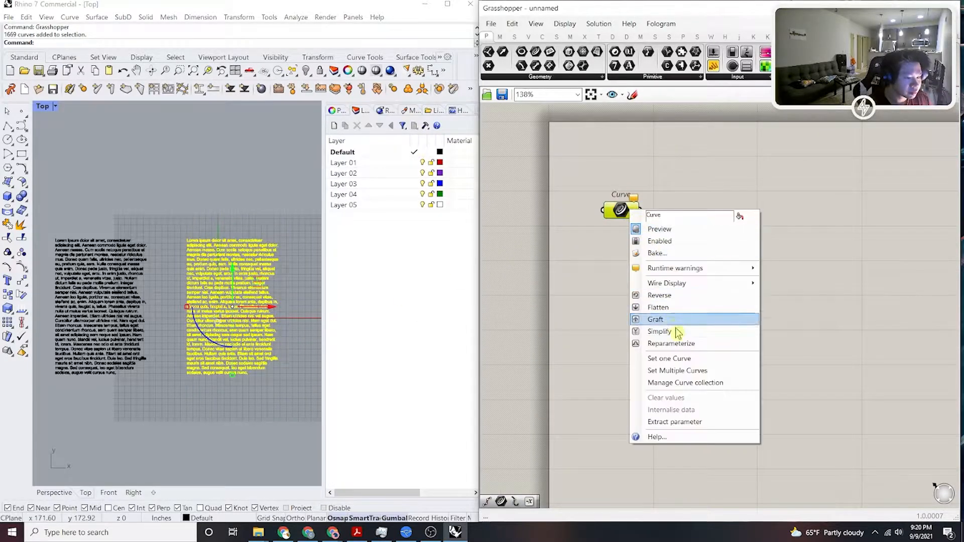
pyautogui.click(672, 370)
pyautogui.scroll(2, 697, 240)
pyautogui.click(233, 209)
# Select the outer curve of the "e" in "parturient" to inspect its control points, then deselect it.
pyautogui.scroll(-5, 227, 280)
pyautogui.scroll(5, 230, 280)
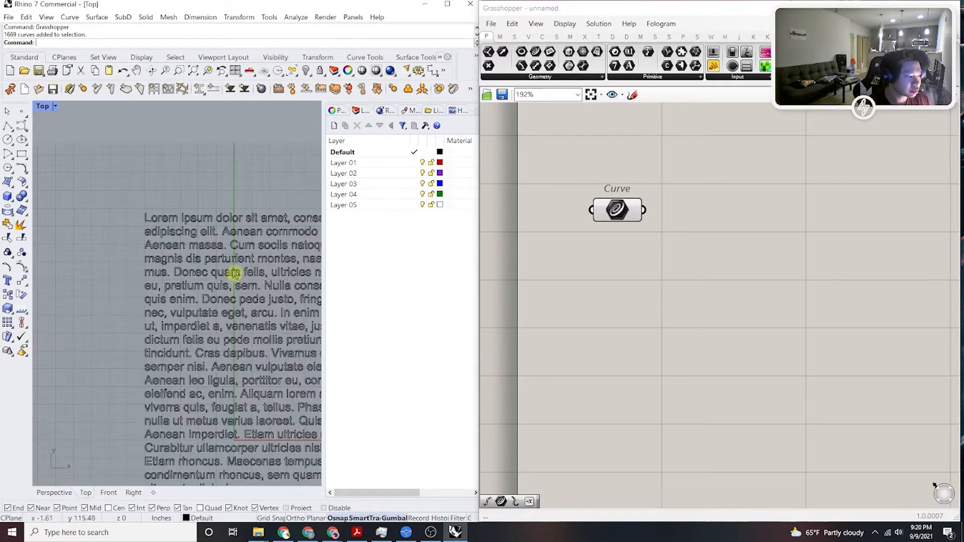
pyautogui.click(254, 252)
pyautogui.scroll(10, 271, 254)
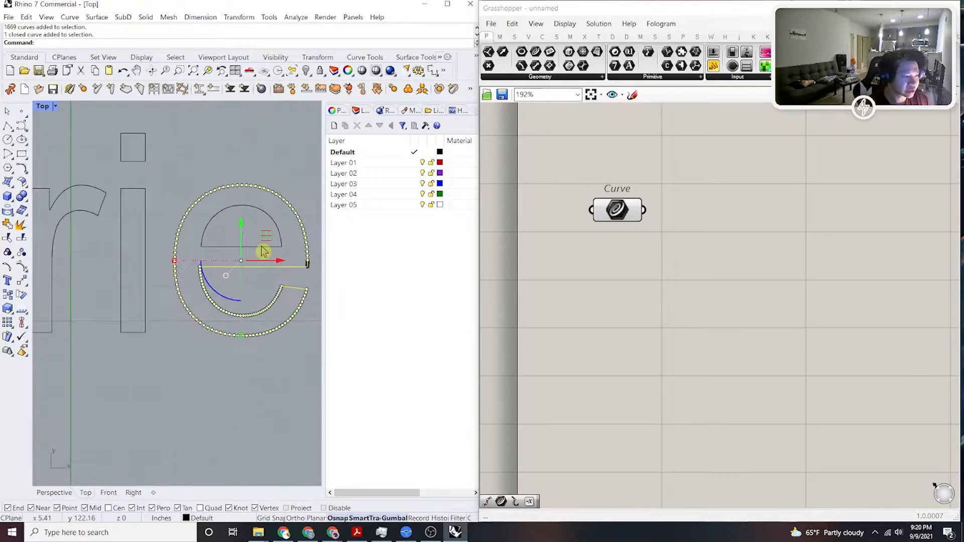
pyautogui.scroll(-6, 234, 256)
pyautogui.scroll(-8, 234, 257)
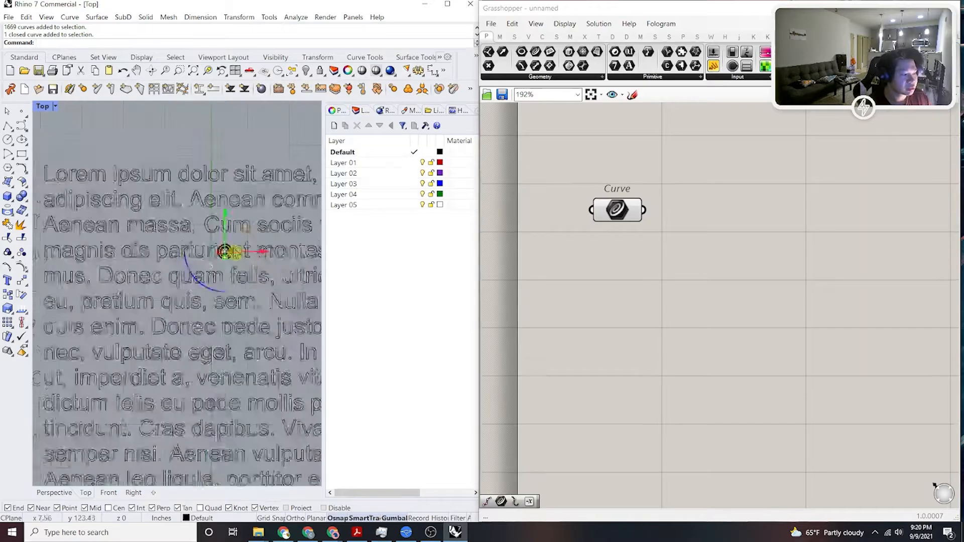
pyautogui.scroll(5, 265, 186)
pyautogui.scroll(3, 243, 222)
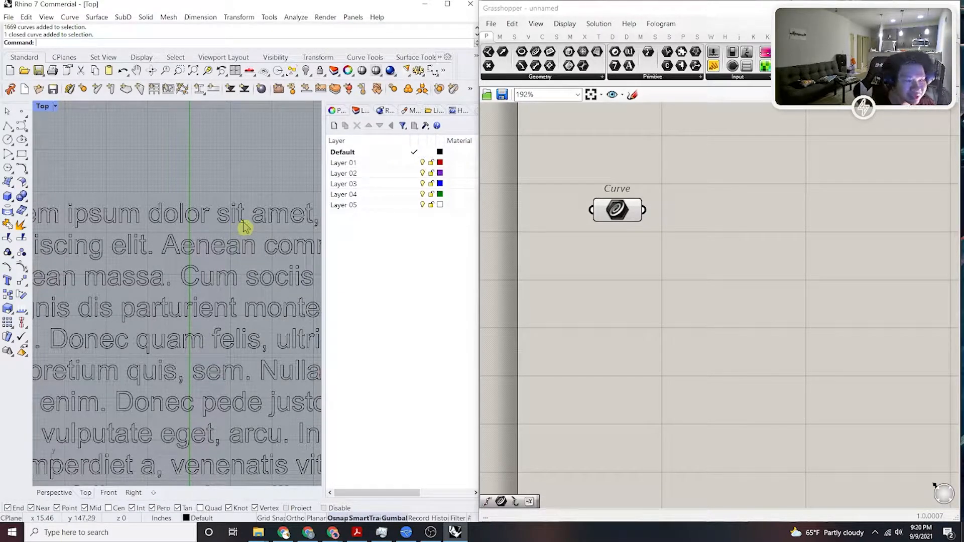
# Highlight the text curves referenced by the Curve parameter, then clear the parameter's values.
pyautogui.click(631, 214)
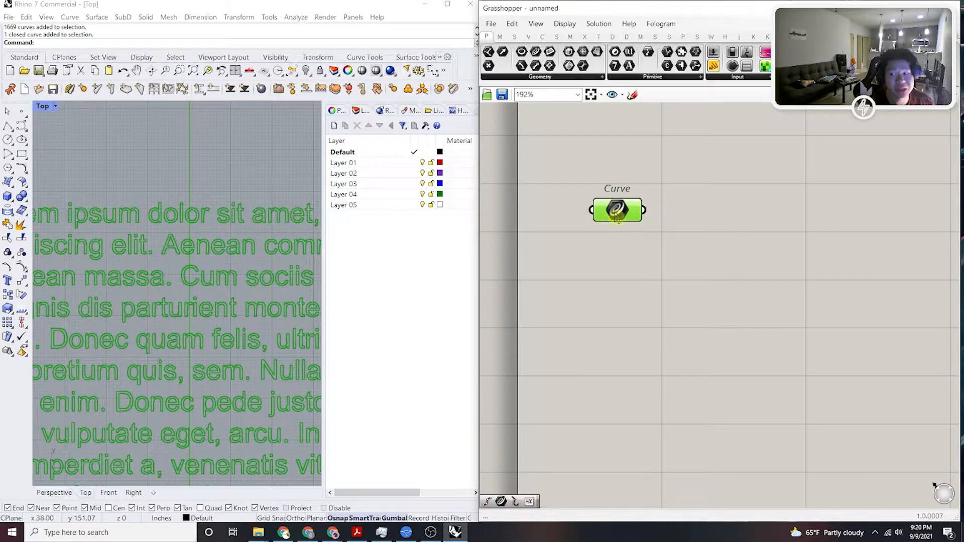
pyautogui.click(420, 246)
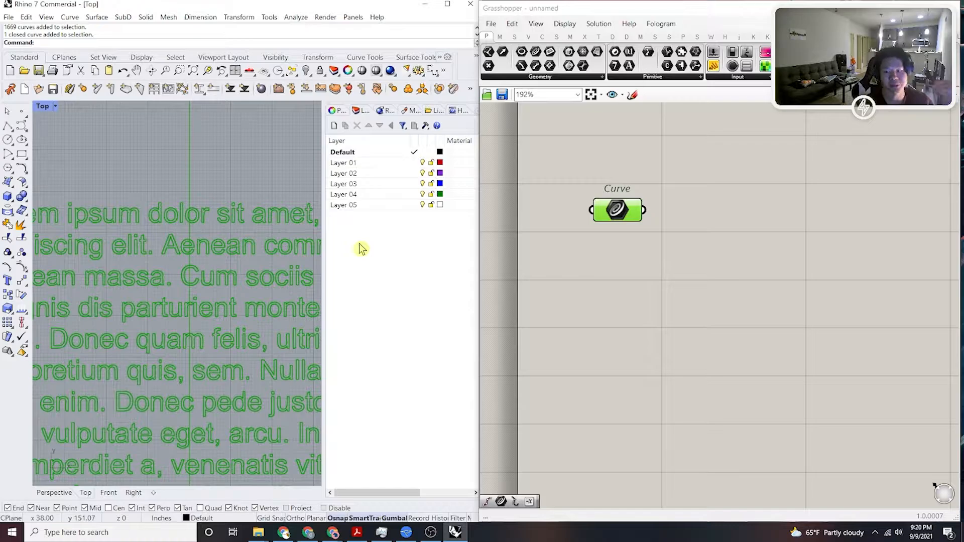
pyautogui.scroll(-5, 249, 170)
pyautogui.scroll(4, 251, 214)
pyautogui.rightClick(612, 213)
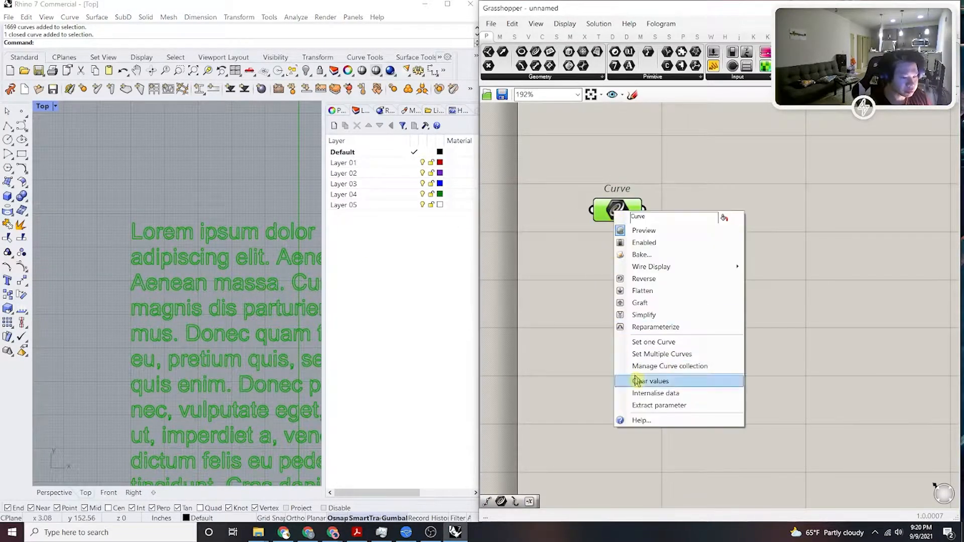
pyautogui.click(641, 384)
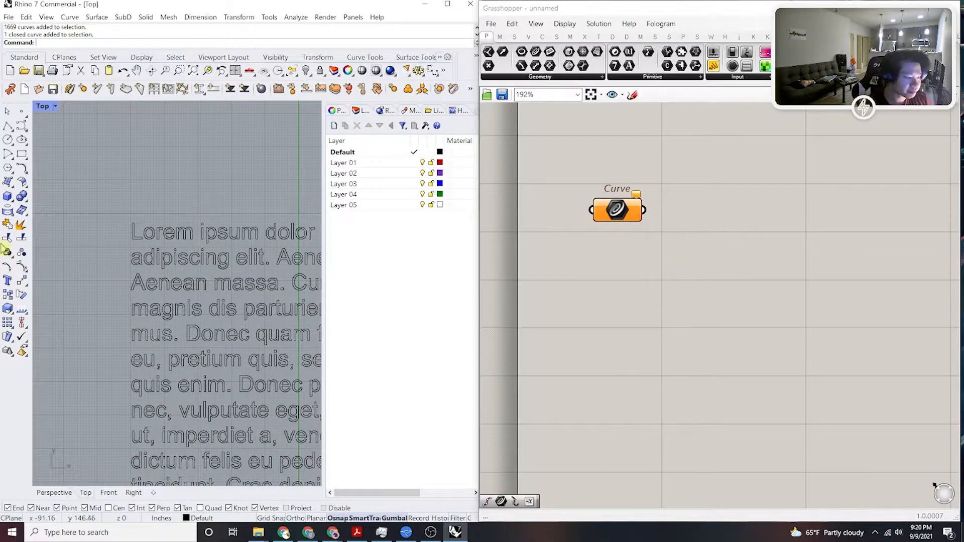
# Select the outline curves of the word "Lorem" and reference them in the Curve parameter as multiple curves.
pyautogui.scroll(2, 235, 254)
pyautogui.scroll(2, 238, 286)
pyautogui.scroll(2, 240, 300)
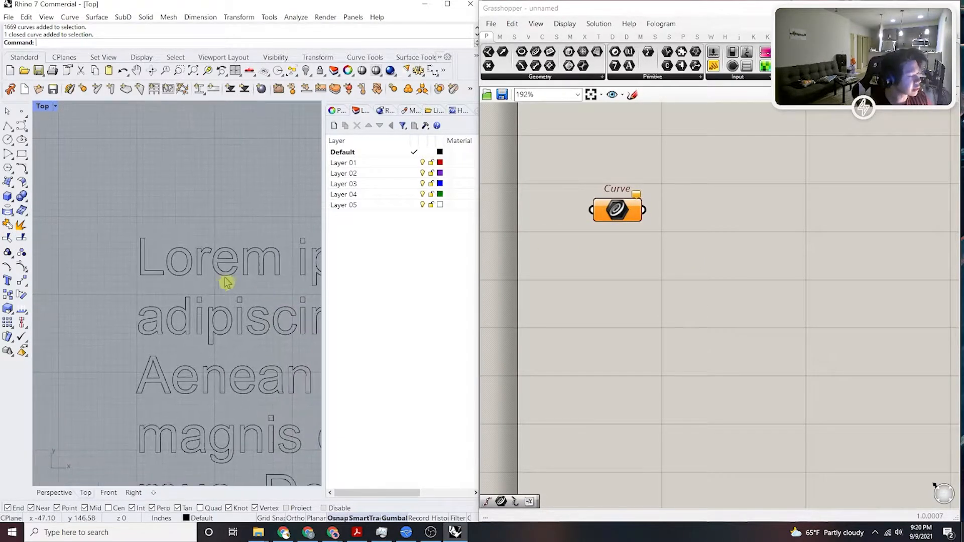
pyautogui.moveTo(285, 292); pyautogui.dragTo(74, 203)
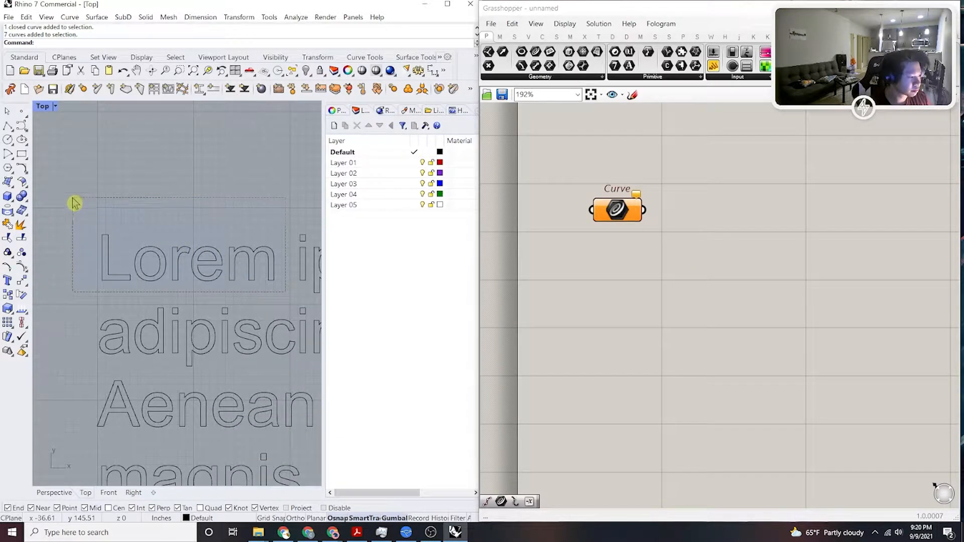
pyautogui.rightClick(611, 204)
pyautogui.click(684, 368)
pyautogui.click(738, 233)
pyautogui.click(230, 190)
# Select the Curve parameter to highlight its referenced curves in the Rhino viewport.
pyautogui.scroll(2, 211, 250)
pyautogui.moveTo(208, 255); pyautogui.dragTo(221, 245, button='right')
pyautogui.click(616, 221)
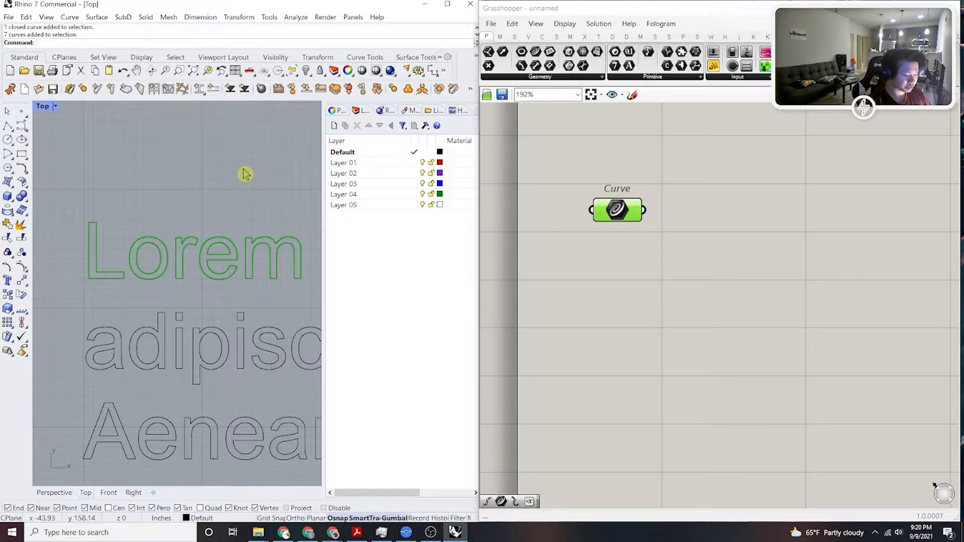
# Isolate the letter curves of "Lorem" in Rhino so all other text is hidden.
pyautogui.hotkey('ctrl', 'a')
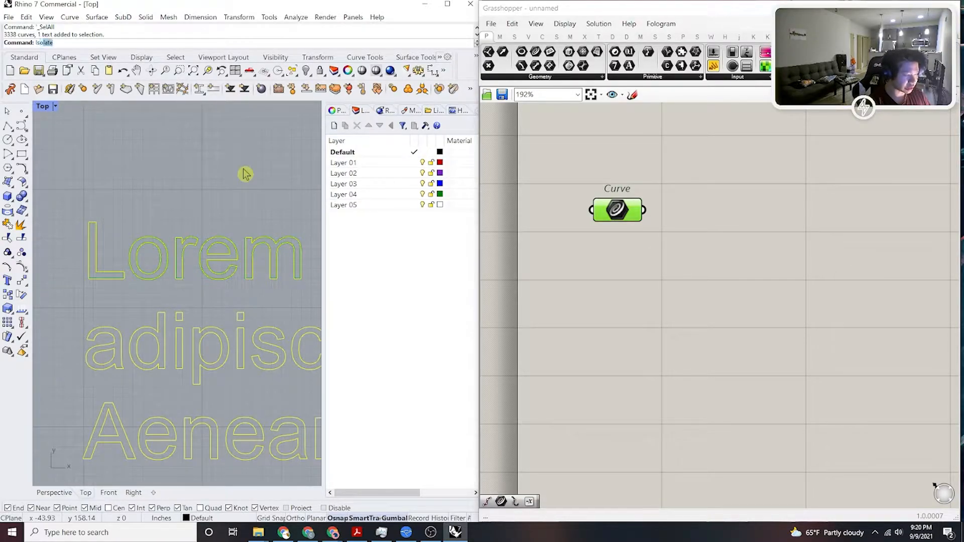
pyautogui.click(245, 174)
pyautogui.moveTo(299, 287); pyautogui.dragTo(63, 180)
pyautogui.press('Return')
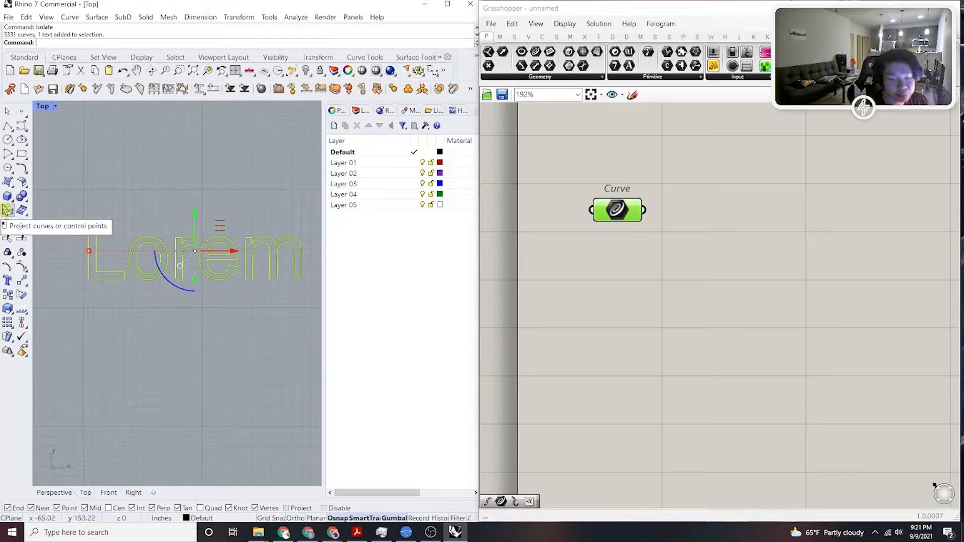
# Deselect the letter curves of "Lorem" in the Rhino viewport.
pyautogui.moveTo(794, 211); pyautogui.dragTo(742, 281, button='right')
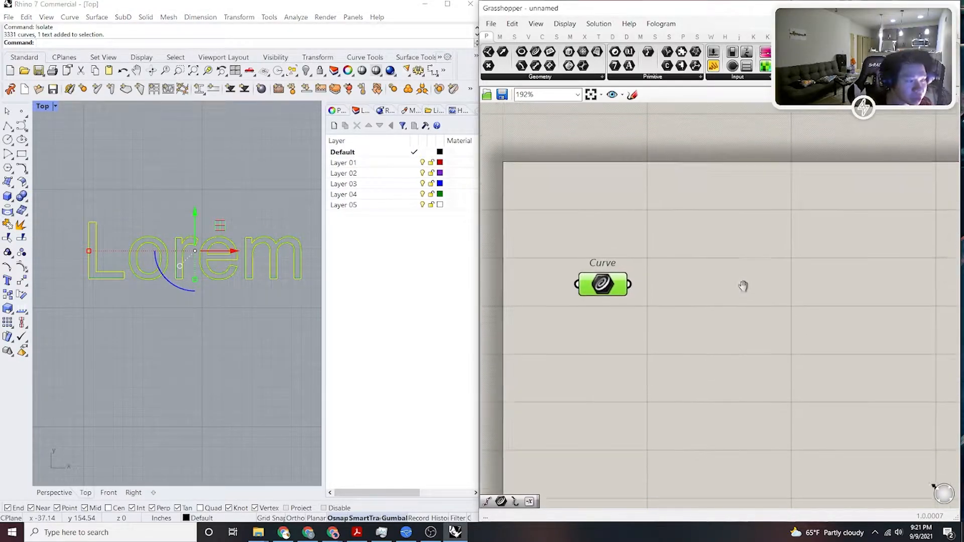
pyautogui.click(705, 289)
pyautogui.moveTo(707, 290); pyautogui.dragTo(802, 310, button='right')
pyautogui.moveTo(814, 360); pyautogui.dragTo(659, 238)
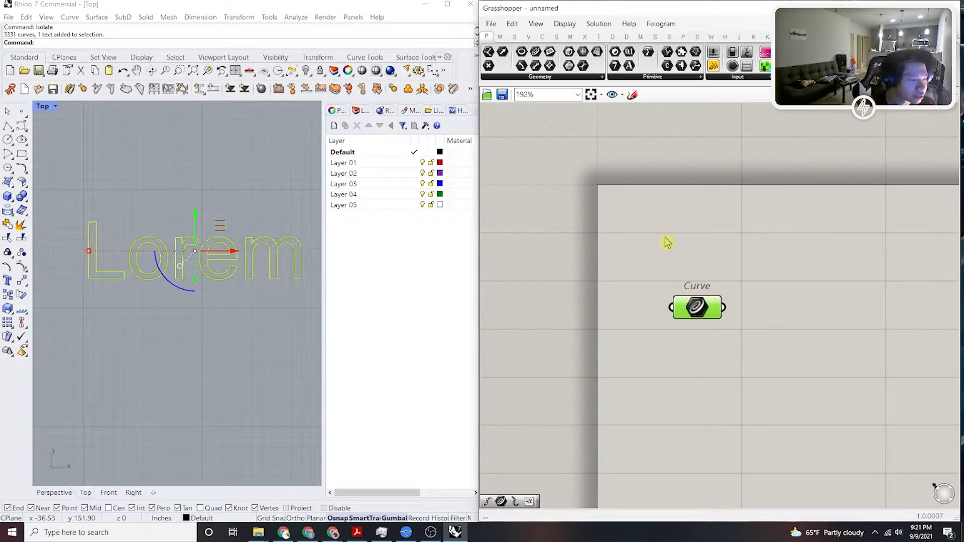
pyautogui.click(222, 200)
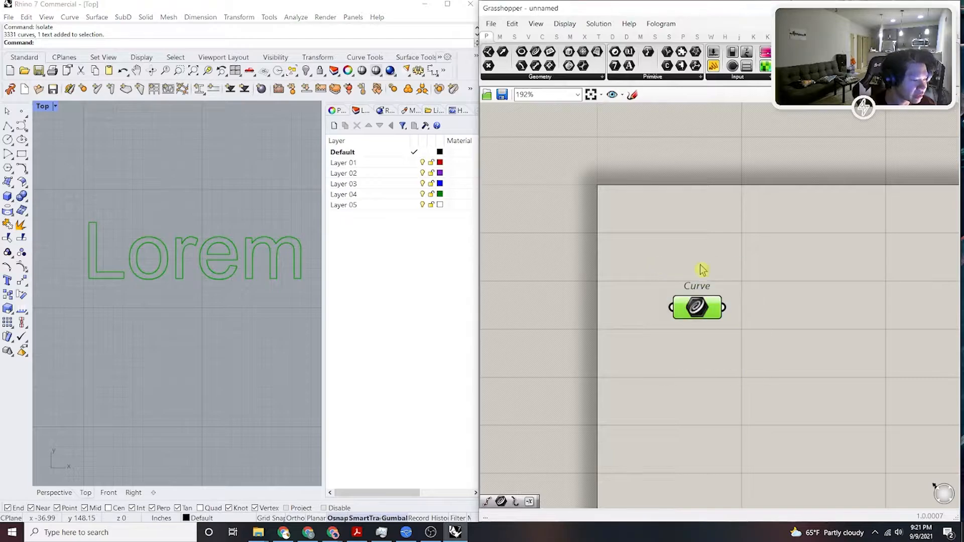
# Add an Explode component, connect the Curve parameter to its Curve input and line the two up.
pyautogui.doubleClick(822, 309)
pyautogui.write('explode')
pyautogui.press('Return')
pyautogui.scroll(3, 789, 284)
pyautogui.moveTo(731, 301); pyautogui.dragTo(683, 322)
pyautogui.click(783, 314)
pyautogui.scroll(5, 207, 241)
pyautogui.scroll(-4, 212, 313)
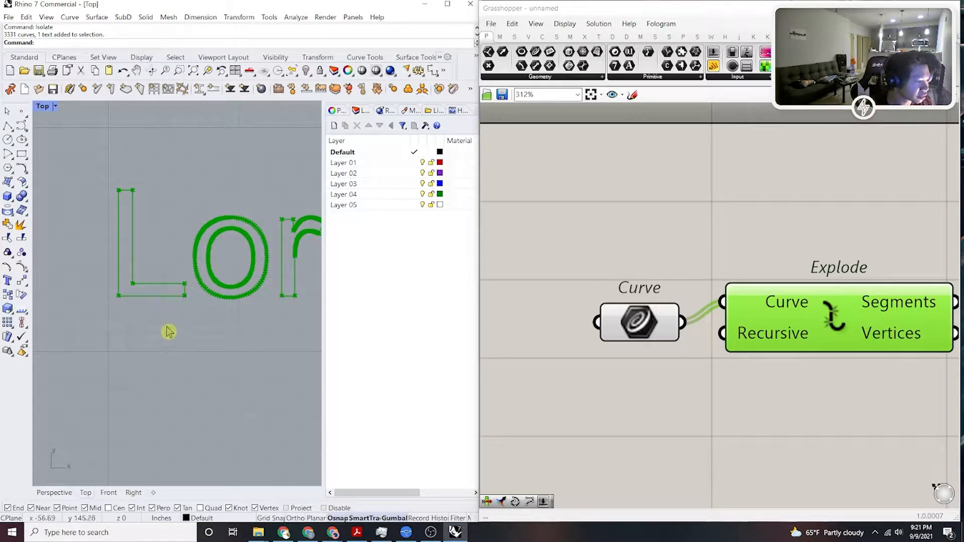
pyautogui.scroll(-4, 241, 251)
pyautogui.scroll(2, 186, 275)
pyautogui.click(768, 226)
pyautogui.moveTo(769, 221); pyautogui.dragTo(702, 226, button='right')
pyautogui.scroll(1, 727, 325)
pyautogui.moveTo(727, 327); pyautogui.dragTo(727, 351)
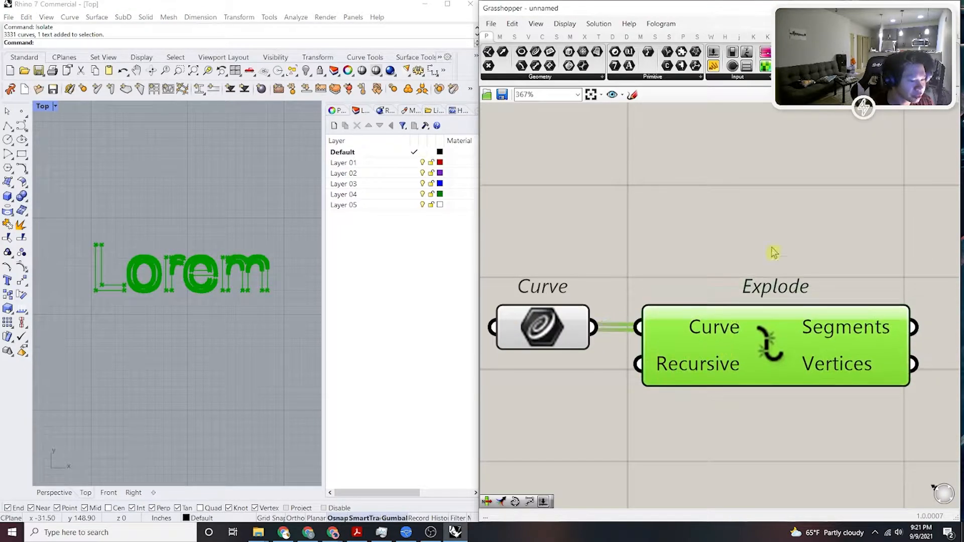
# Examine the exploded segments and vertices on the straight and curved parts of the letters in Rhino.
pyautogui.click(756, 272)
pyautogui.moveTo(756, 273); pyautogui.dragTo(667, 236, button='right')
pyautogui.scroll(4, 217, 256)
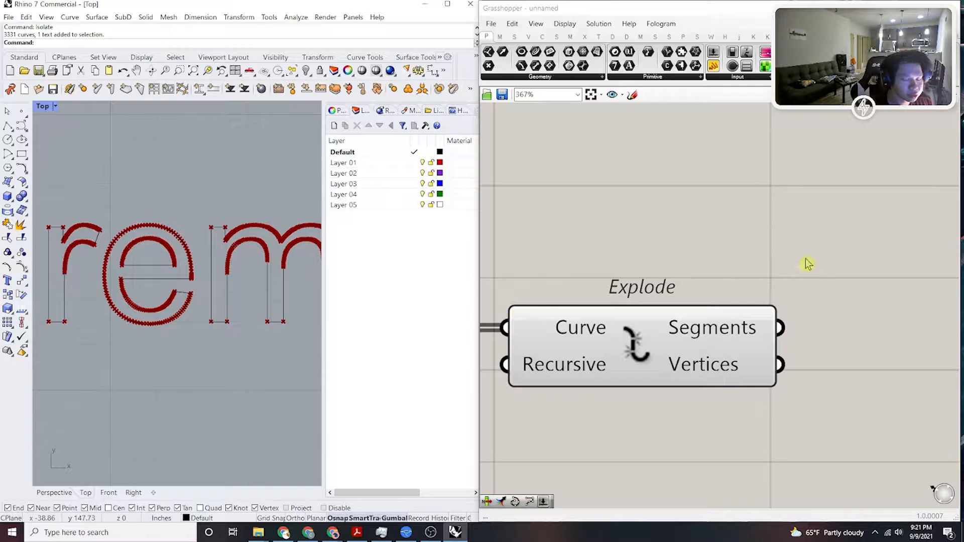
pyautogui.moveTo(807, 264); pyautogui.dragTo(802, 247, button='right')
pyautogui.scroll(1, 242, 259)
pyautogui.scroll(5, 241, 259)
pyautogui.scroll(-5, 200, 270)
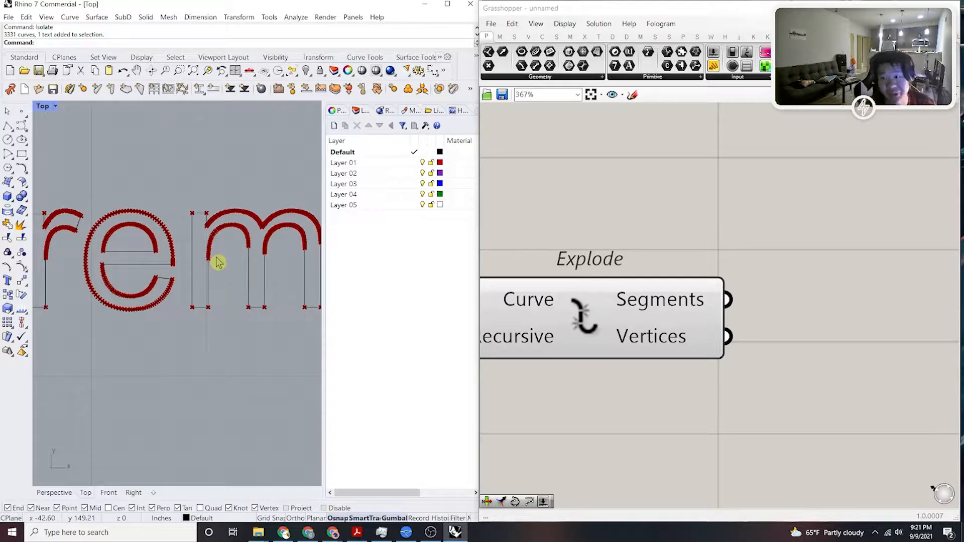
pyautogui.scroll(3, 161, 281)
pyautogui.click(163, 269)
pyautogui.scroll(-5, 171, 233)
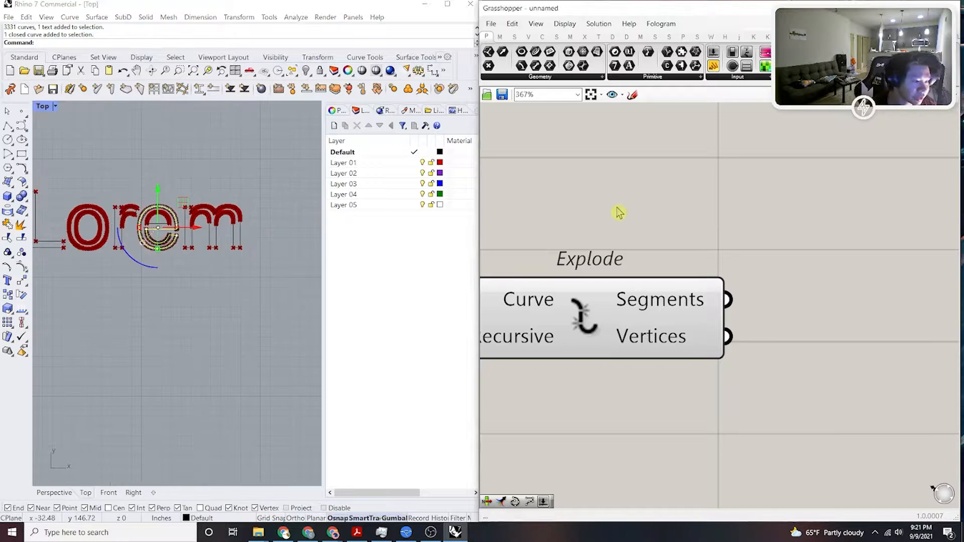
pyautogui.click(237, 275)
# Add a curve Length component and connect the Segments output of Explode to its Curve input.
pyautogui.moveTo(809, 277); pyautogui.dragTo(865, 288, button='right')
pyautogui.doubleClick(880, 276)
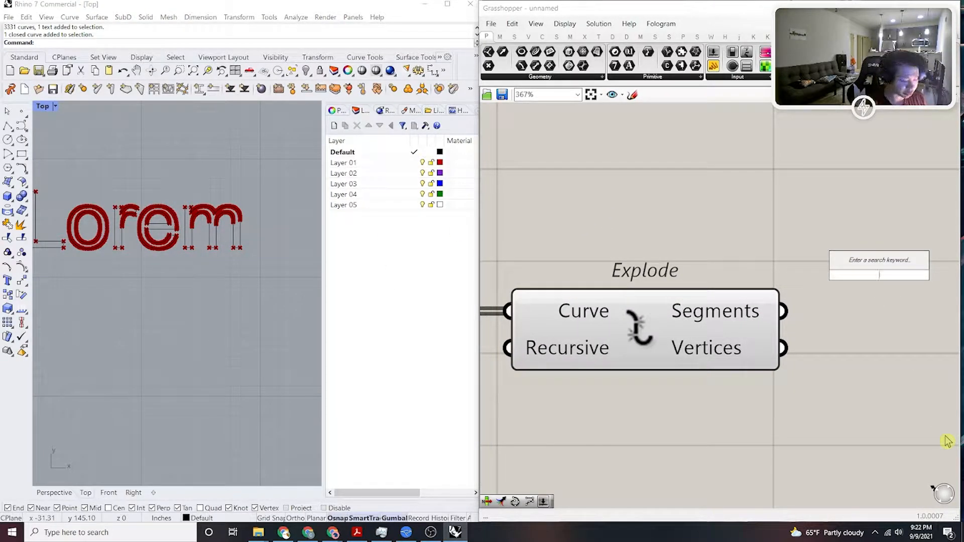
pyautogui.write('le')
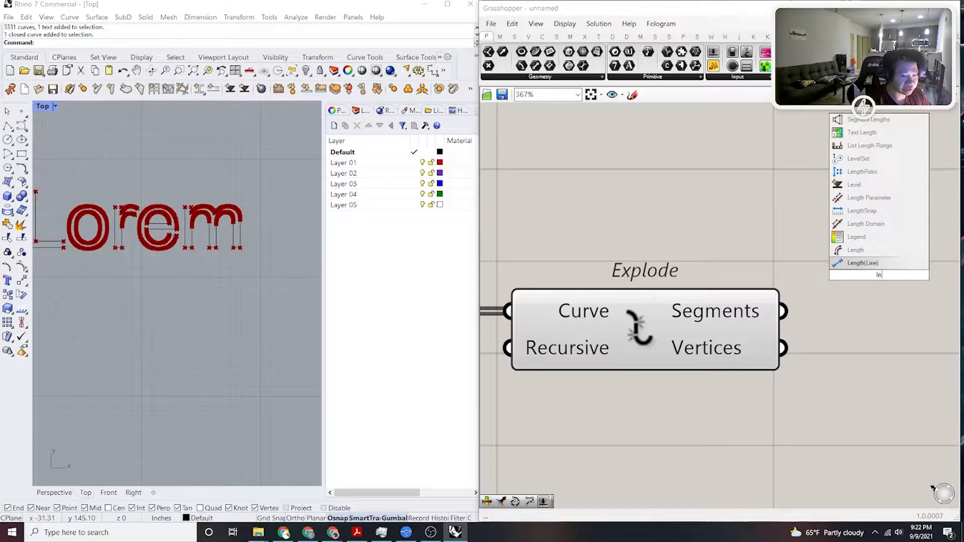
pyautogui.press('Up')
pyautogui.press('Return')
pyautogui.scroll(-3, 761, 196)
pyautogui.scroll(3, 846, 217)
pyautogui.moveTo(846, 217); pyautogui.dragTo(741, 191, button='right')
pyautogui.moveTo(665, 252); pyautogui.dragTo(699, 279)
pyautogui.moveTo(630, 274); pyautogui.dragTo(646, 266)
pyautogui.moveTo(954, 201); pyautogui.dragTo(794, 189, button='right')
pyautogui.click(795, 189)
pyautogui.doubleClick(796, 192)
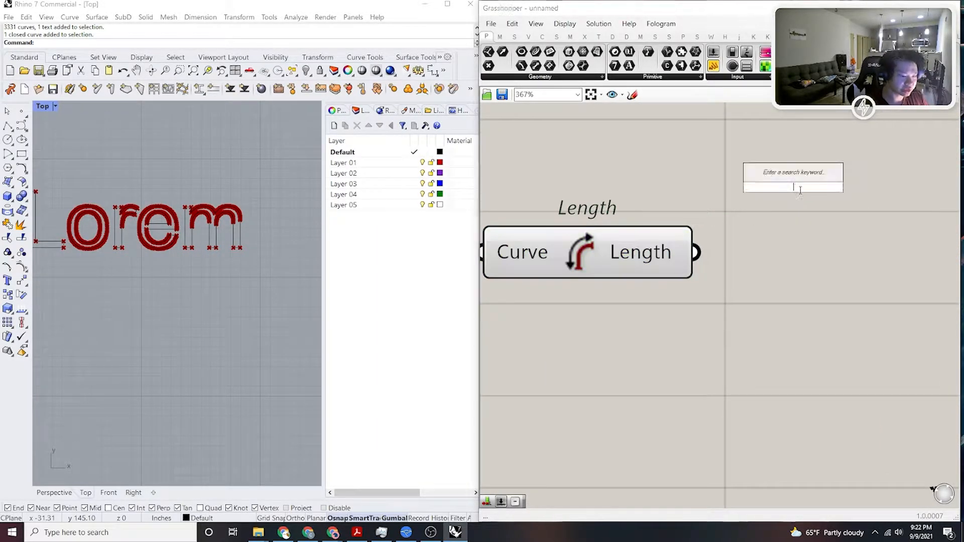
pyautogui.write('larger than')
pyautogui.press('Return')
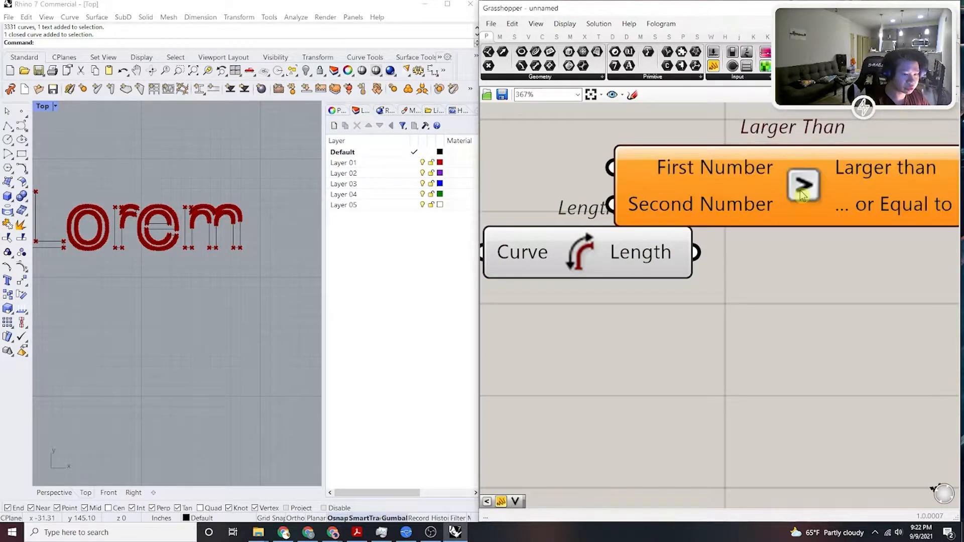
pyautogui.press('Delete')
# Add a Smaller Than component and connect the Length output to its First Number input.
pyautogui.doubleClick(763, 274)
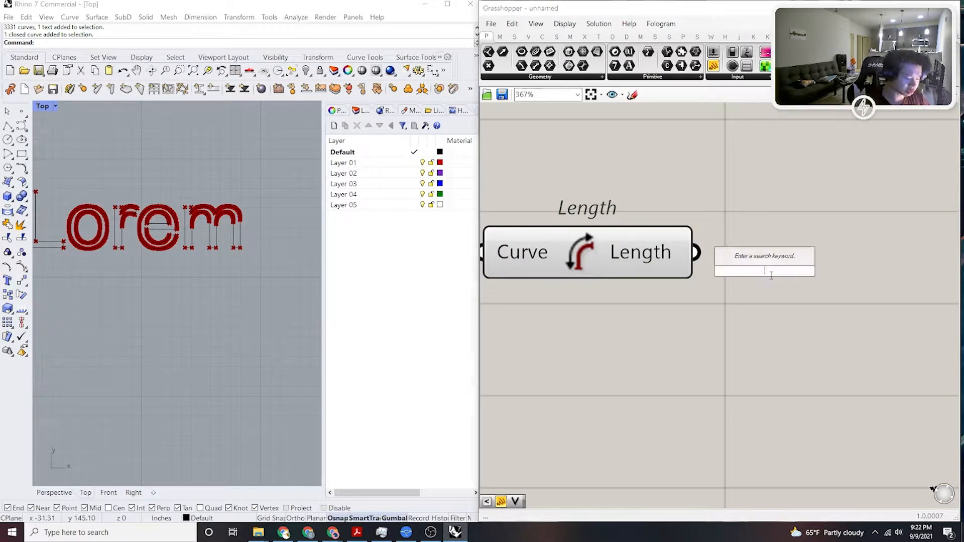
pyautogui.write('smaller')
pyautogui.press('Return')
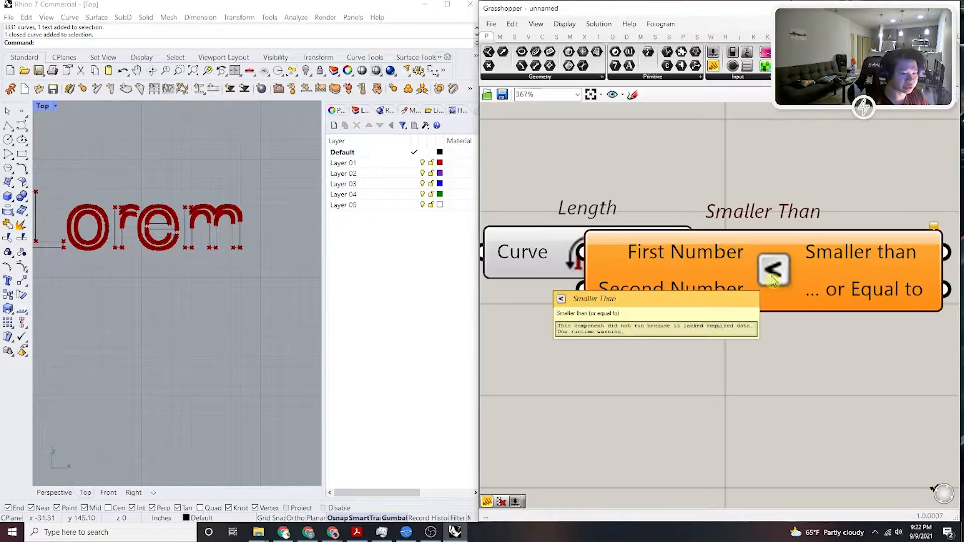
pyautogui.scroll(-1, 761, 264)
pyautogui.click(761, 263)
pyautogui.scroll(2, 727, 258)
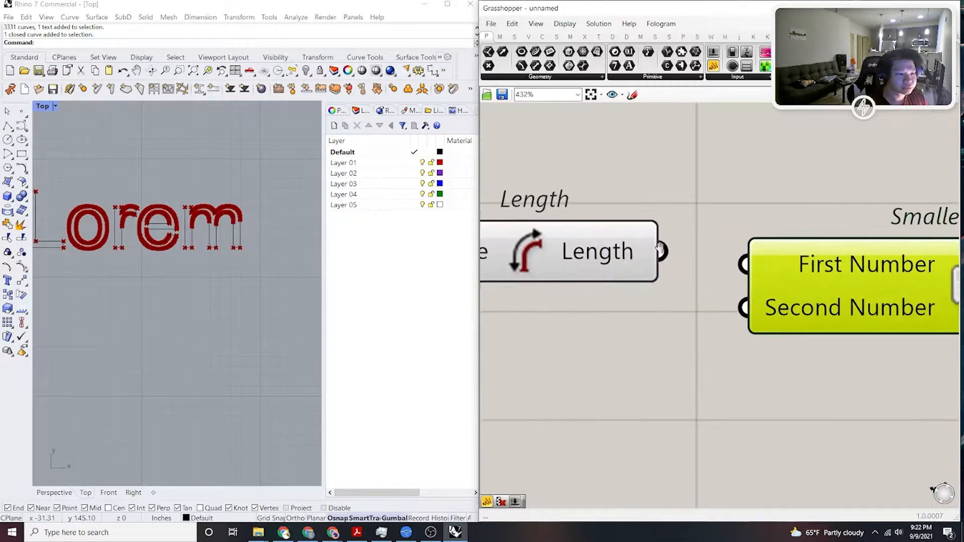
pyautogui.moveTo(621, 252); pyautogui.dragTo(836, 227, button='right')
pyautogui.click(778, 233)
pyautogui.click(890, 181)
pyautogui.moveTo(891, 180); pyautogui.dragTo(687, 167, button='right')
pyautogui.scroll(-1, 781, 236)
pyautogui.moveTo(748, 216); pyautogui.dragTo(678, 215)
pyautogui.scroll(-4, 647, 241)
# Measure the distance across the short straight end segment at the opening of the letter "e" in Rhino.
pyautogui.moveTo(648, 310); pyautogui.dragTo(701, 260, button='right')
pyautogui.doubleClick(701, 259)
pyautogui.moveTo(147, 255); pyautogui.dragTo(256, 269, button='right')
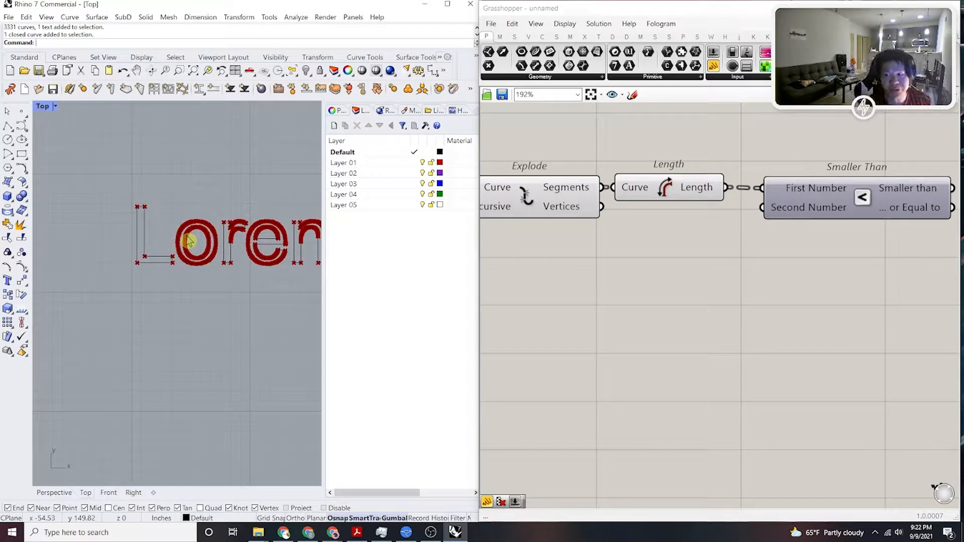
pyautogui.scroll(3, 151, 264)
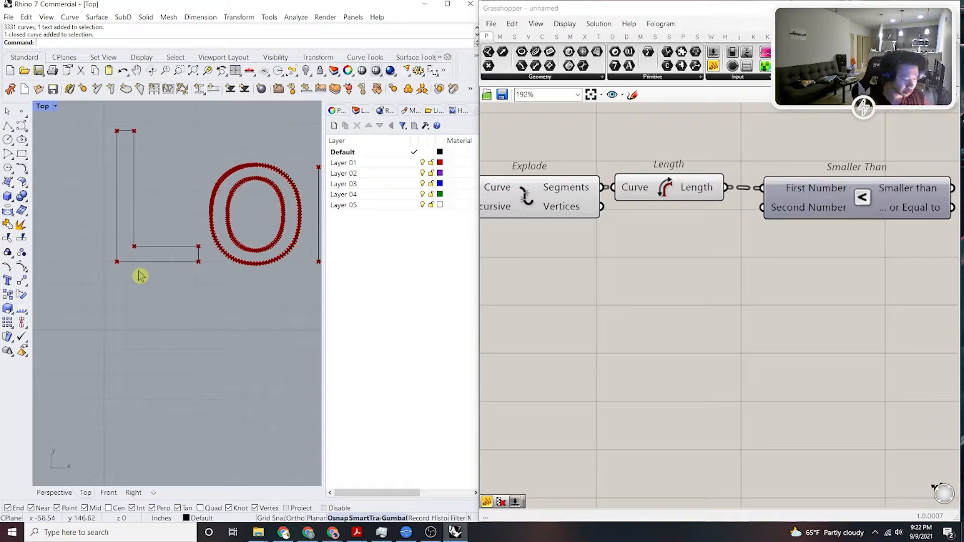
pyautogui.write('distance')
pyautogui.press('Return')
pyautogui.scroll(-3, 167, 296)
pyautogui.moveTo(256, 263); pyautogui.dragTo(177, 279, button='right')
pyautogui.scroll(4, 193, 266)
pyautogui.scroll(-4, 236, 340)
pyautogui.moveTo(259, 333); pyautogui.dragTo(190, 334, button='right')
pyautogui.scroll(6, 222, 320)
pyautogui.scroll(2, 234, 287)
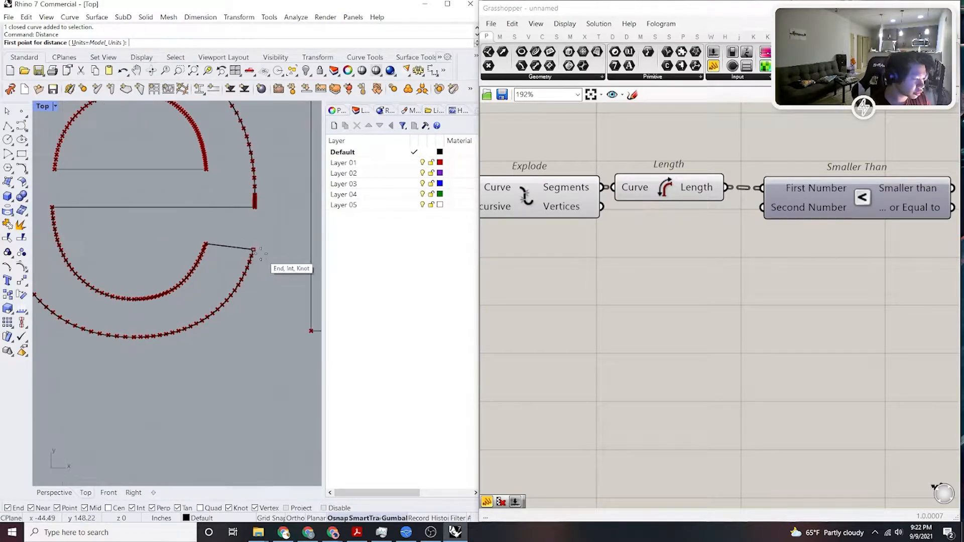
pyautogui.click(254, 249)
pyautogui.click(208, 249)
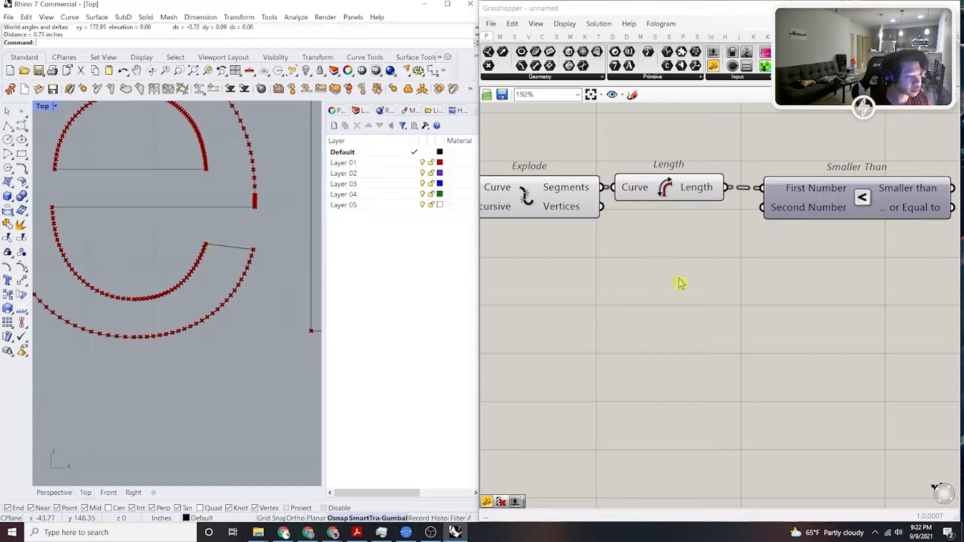
# Create a number slider set to 0.73 and connect it to the Second Number input of Smaller Than.
pyautogui.moveTo(677, 282); pyautogui.dragTo(640, 293, button='right')
pyautogui.doubleClick(643, 300)
pyautogui.write('0')
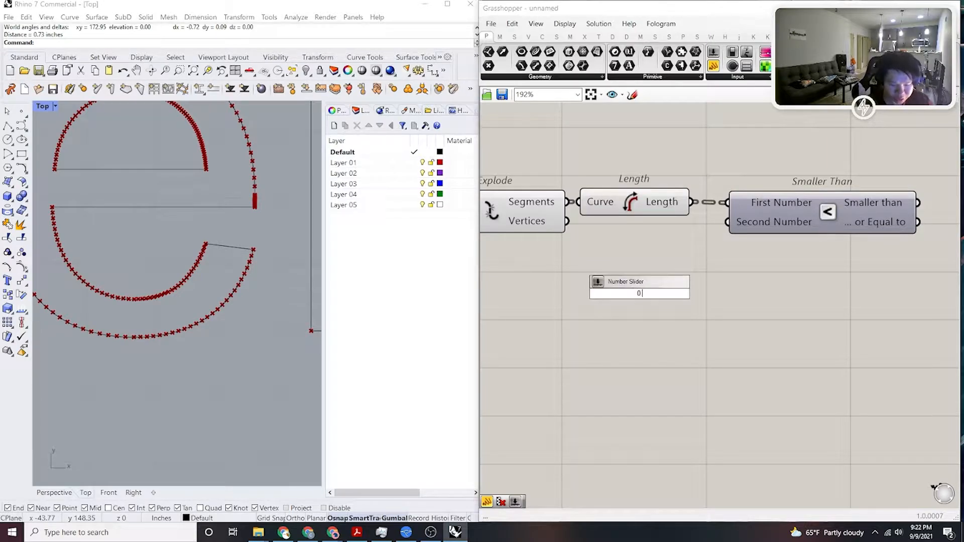
pyautogui.write('.73')
pyautogui.press('Return')
pyautogui.click(637, 294)
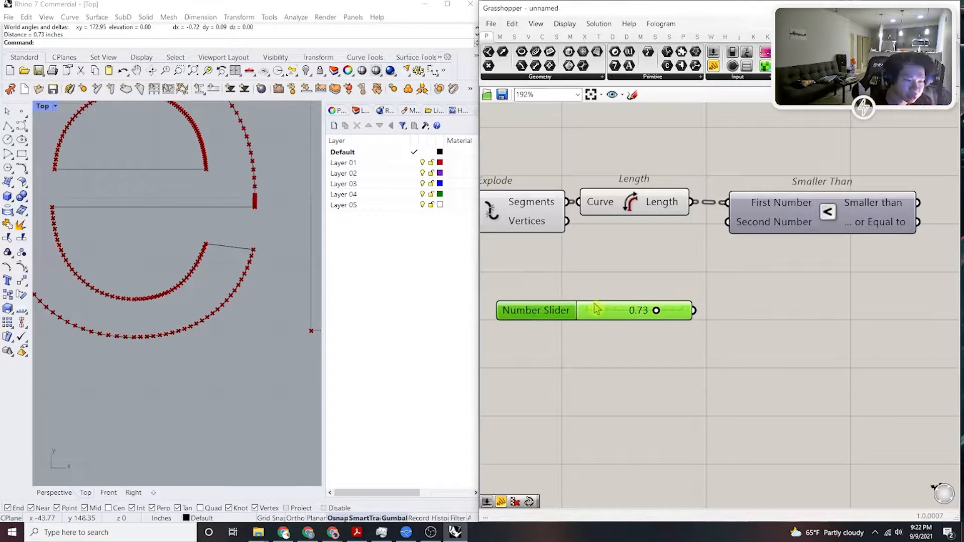
pyautogui.scroll(2, 736, 225)
pyautogui.moveTo(721, 220); pyautogui.dragTo(676, 342)
pyautogui.click(724, 319)
pyautogui.moveTo(803, 291); pyautogui.dragTo(689, 312, button='right')
pyautogui.click(809, 236)
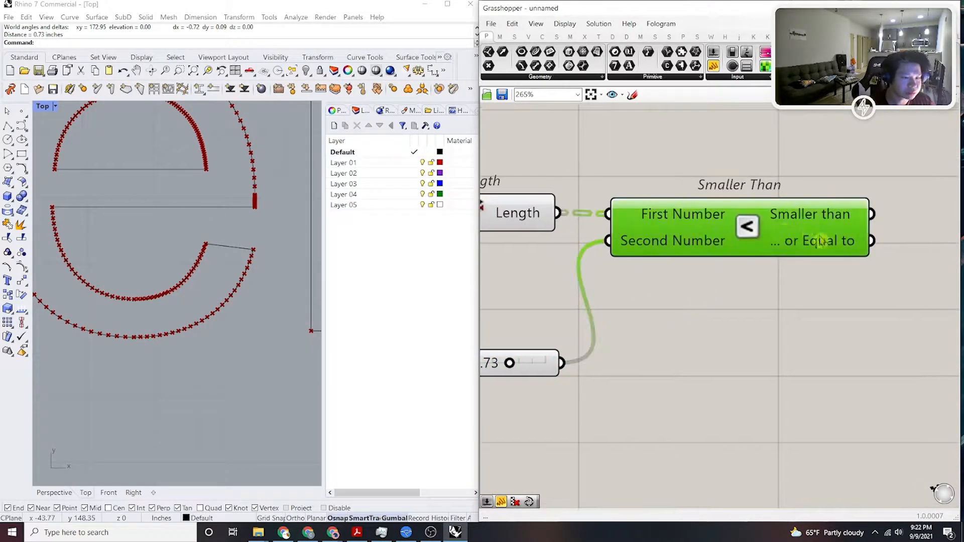
# Add a Panel beside the Smaller Than component and connect the Smaller than output to it.
pyautogui.scroll(-4, 811, 237)
pyautogui.moveTo(886, 224); pyautogui.dragTo(787, 249, button='right')
pyautogui.doubleClick(808, 229)
pyautogui.write('//')
pyautogui.press('Return')
pyautogui.moveTo(788, 241); pyautogui.dragTo(758, 261, button='right')
pyautogui.scroll(1, 776, 232)
pyautogui.moveTo(758, 257); pyautogui.dragTo(680, 292)
pyautogui.scroll(2, 778, 236)
pyautogui.moveTo(861, 279); pyautogui.dragTo(794, 304, button='right')
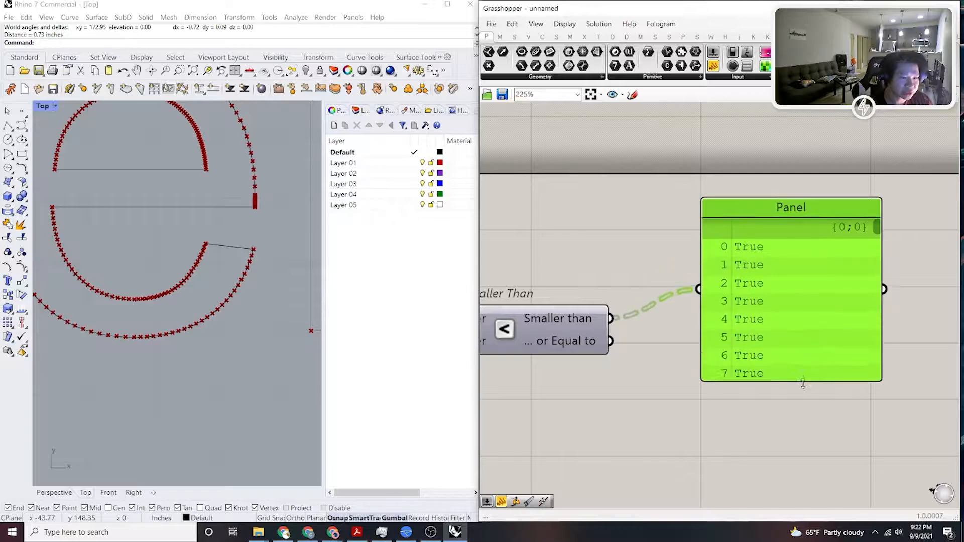
# Adjust the panel's size, feed it the Length output instead, and place a copy of it underneath.
pyautogui.moveTo(795, 381); pyautogui.dragTo(795, 388)
pyautogui.scroll(-3, 813, 332)
pyautogui.moveTo(826, 302); pyautogui.dragTo(763, 241, button='right')
pyautogui.scroll(1, 768, 231)
pyautogui.moveTo(795, 197); pyautogui.dragTo(791, 175)
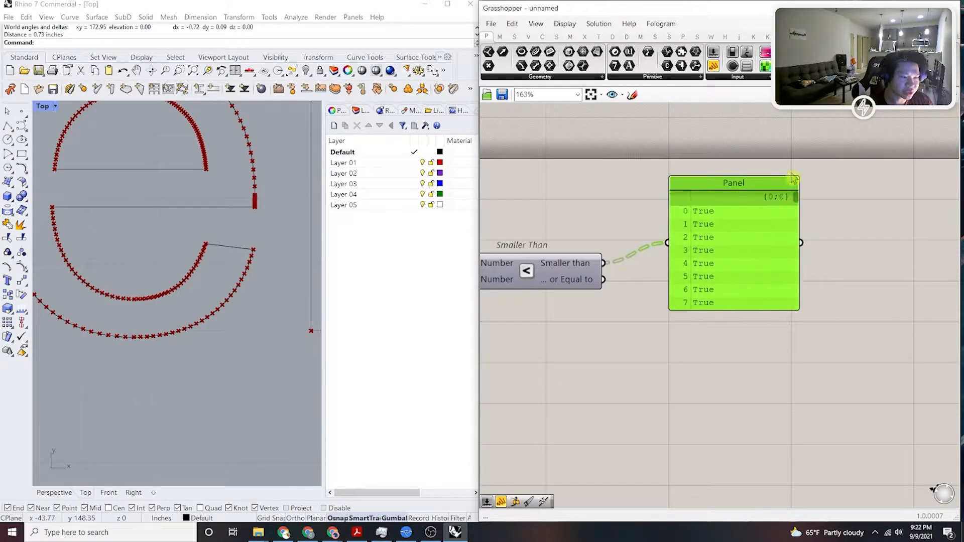
pyautogui.scroll(-4, 814, 236)
pyautogui.scroll(3, 725, 243)
pyautogui.moveTo(744, 237); pyautogui.dragTo(528, 255)
pyautogui.moveTo(796, 242); pyautogui.dragTo(781, 297)
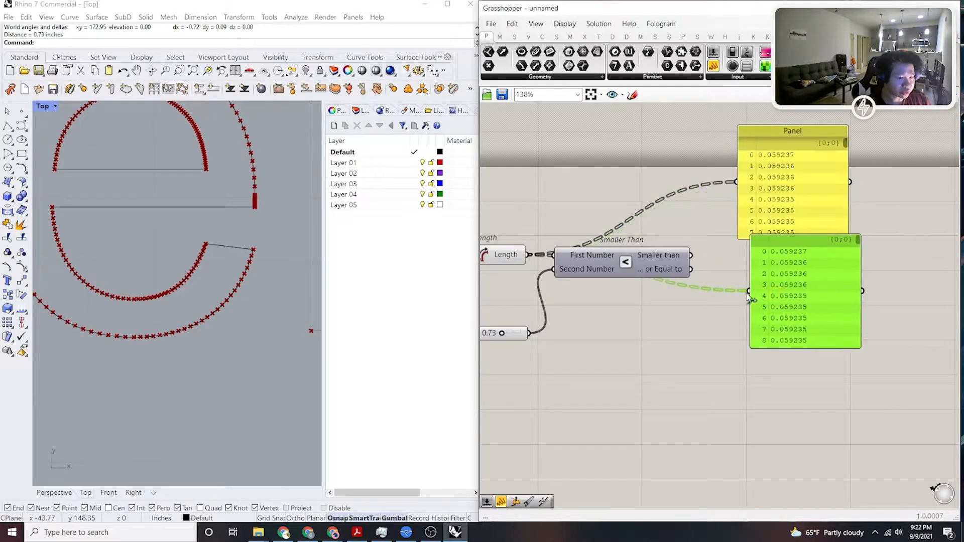
# Connect the Smaller than output to the copied panel and align it below the length panel.
pyautogui.moveTo(719, 266); pyautogui.dragTo(691, 255)
pyautogui.moveTo(797, 271); pyautogui.dragTo(794, 247, button='right')
pyautogui.moveTo(794, 247); pyautogui.dragTo(782, 262)
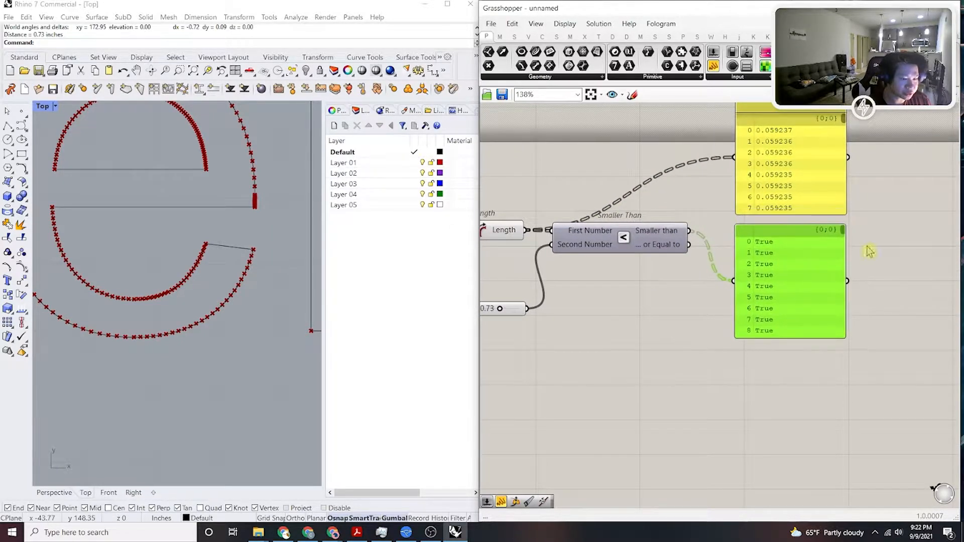
pyautogui.click(856, 255)
pyautogui.moveTo(856, 255); pyautogui.dragTo(814, 274, button='right')
pyautogui.moveTo(597, 262); pyautogui.dragTo(748, 262, button='right')
pyautogui.moveTo(860, 188); pyautogui.dragTo(787, 209, button='right')
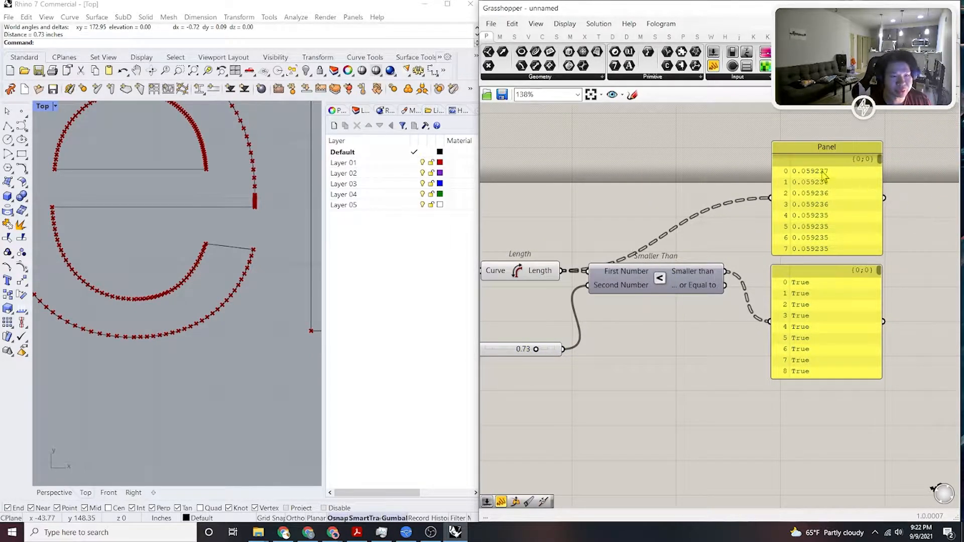
# Review the true/false values against the segment lengths, then move both panels above the component chain.
pyautogui.scroll(2, 824, 175)
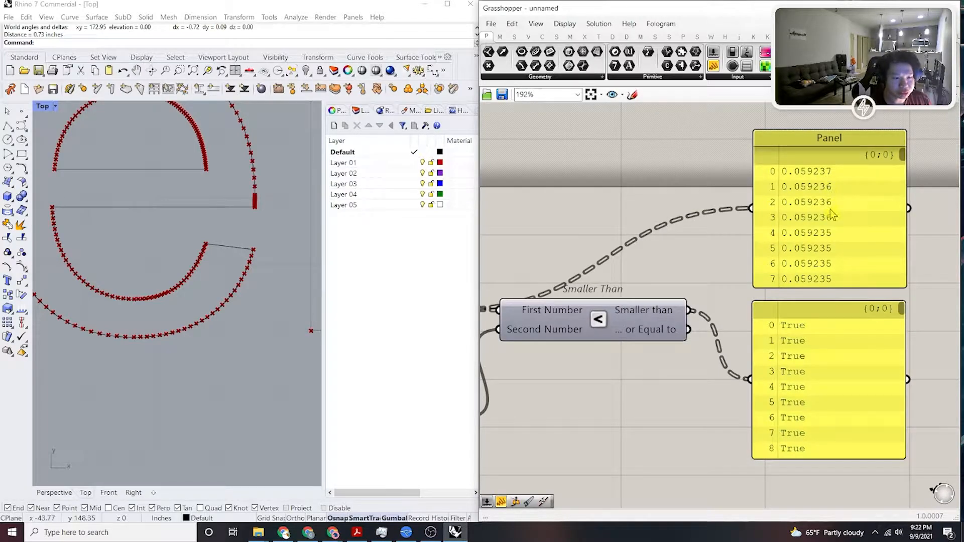
pyautogui.moveTo(901, 312); pyautogui.dragTo(899, 359)
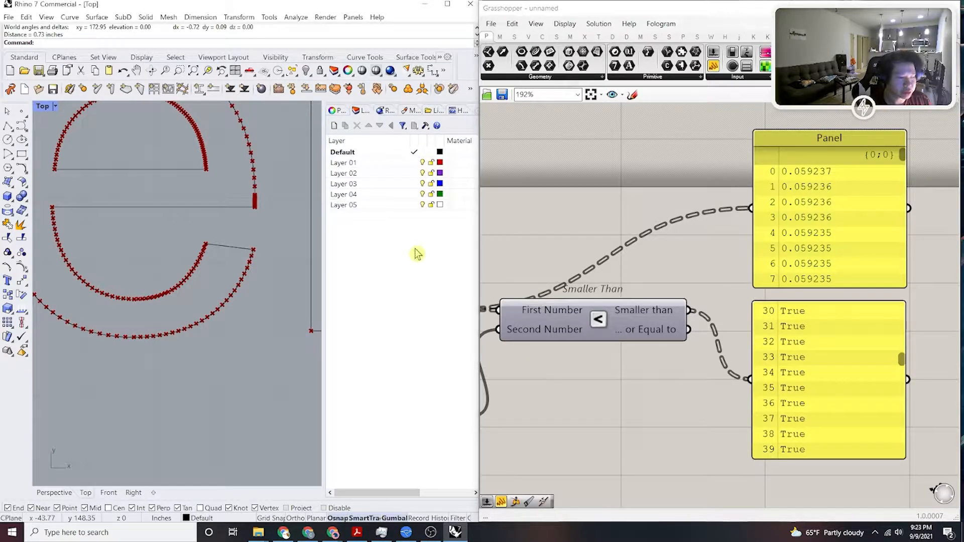
pyautogui.click(250, 266)
pyautogui.scroll(-4, 725, 258)
pyautogui.moveTo(875, 352); pyautogui.dragTo(751, 130)
pyautogui.click(785, 198)
pyautogui.click(265, 225)
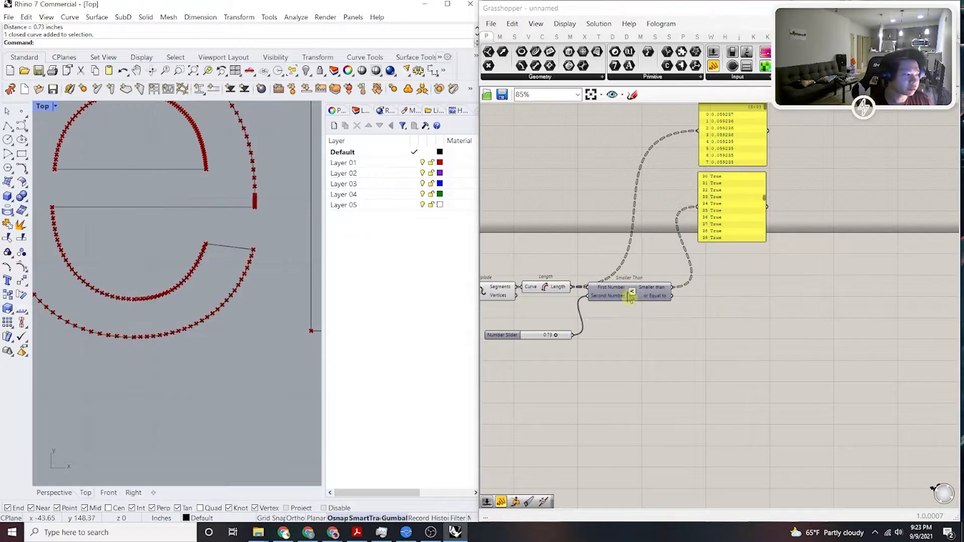
# Add a Cull Pattern component and place it after Smaller Than, below the panels.
pyautogui.doubleClick(714, 305)
pyautogui.write('culkl')
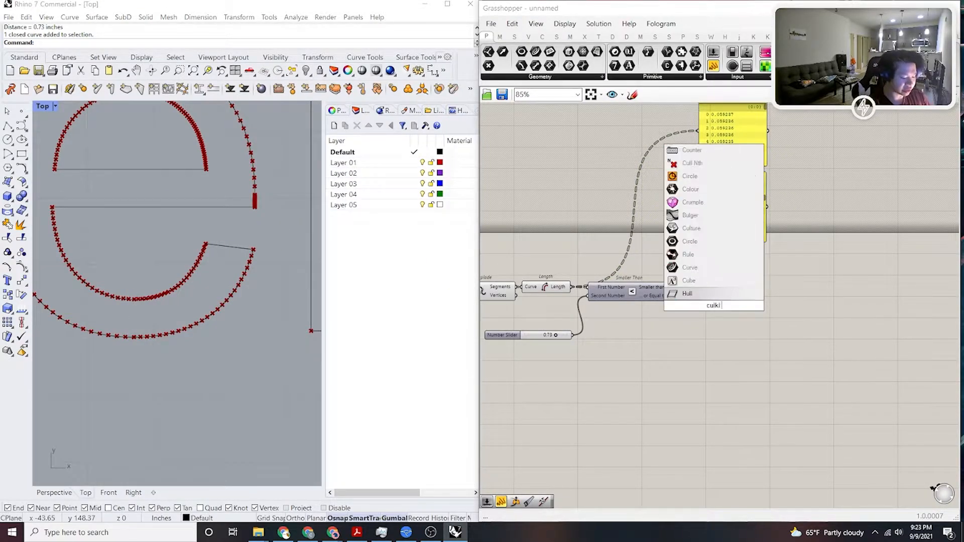
pyautogui.press('BackSpace')
pyautogui.press('BackSpace')
pyautogui.write('l')
pyautogui.press('Return')
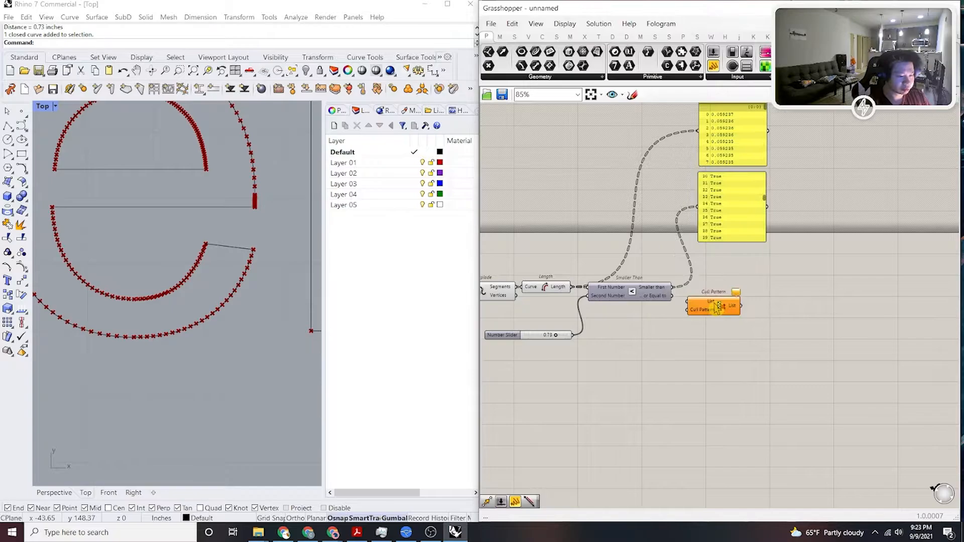
pyautogui.scroll(3, 695, 312)
pyautogui.moveTo(696, 313); pyautogui.dragTo(739, 244)
# Connect Explode's Segments to Cull Pattern's List input and the Smaller than output to its Cull Pattern input.
pyautogui.scroll(-2, 652, 247)
pyautogui.moveTo(667, 242); pyautogui.dragTo(698, 236, button='right')
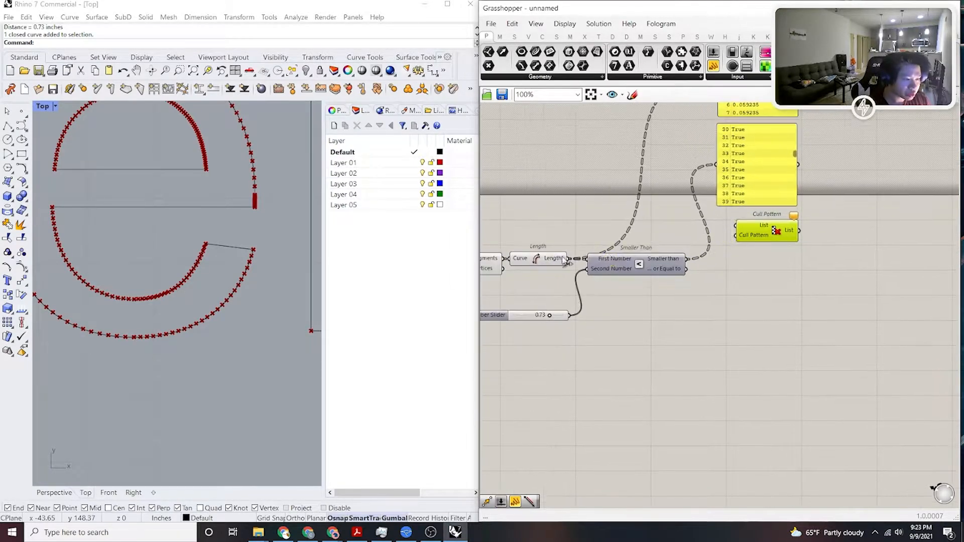
pyautogui.moveTo(503, 259); pyautogui.dragTo(738, 226)
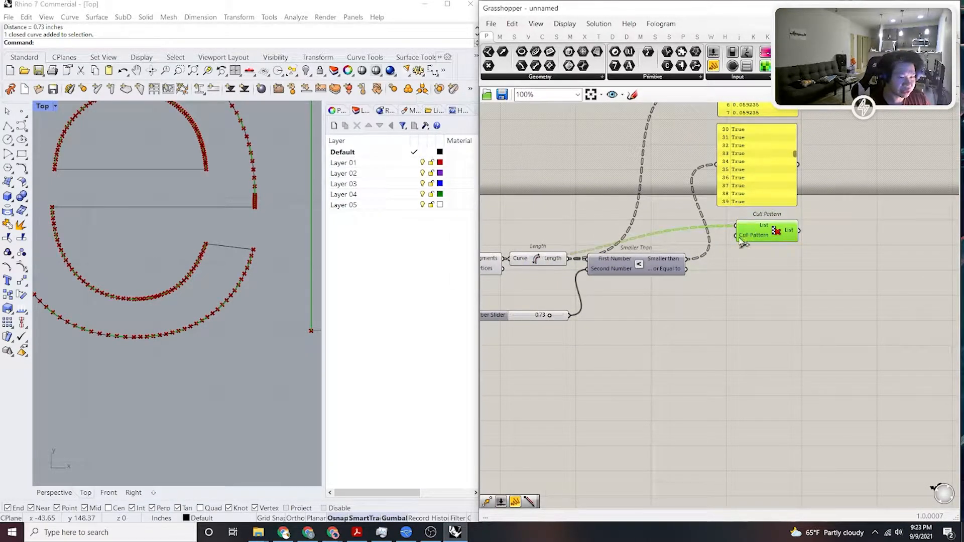
pyautogui.moveTo(692, 262); pyautogui.dragTo(686, 259)
pyautogui.moveTo(752, 232); pyautogui.dragTo(753, 247)
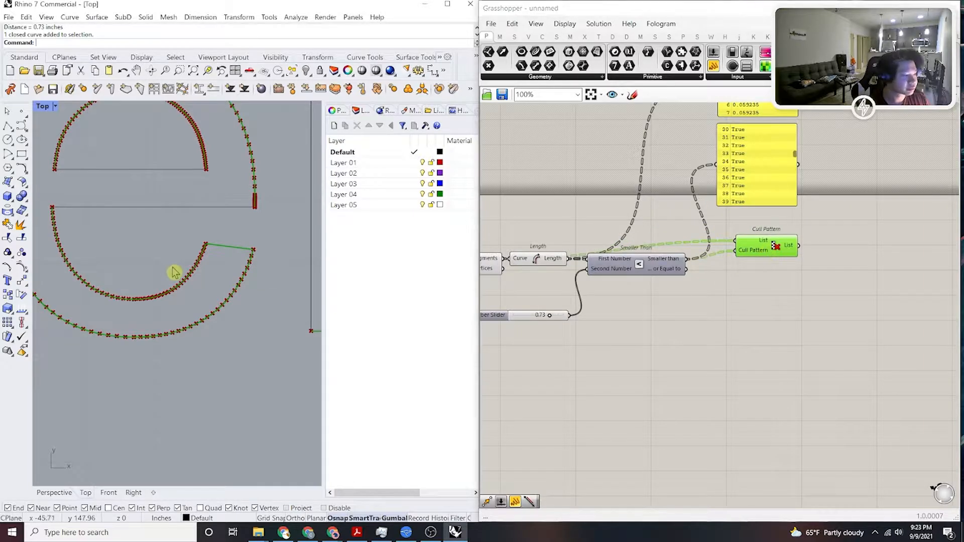
# Turn off the viewport preview of the Explode and Length components.
pyautogui.moveTo(258, 281); pyautogui.dragTo(274, 276, button='right')
pyautogui.moveTo(561, 266); pyautogui.dragTo(641, 269, button='right')
pyautogui.moveTo(631, 292); pyautogui.dragTo(547, 244)
pyautogui.press('space')
pyautogui.click(605, 208)
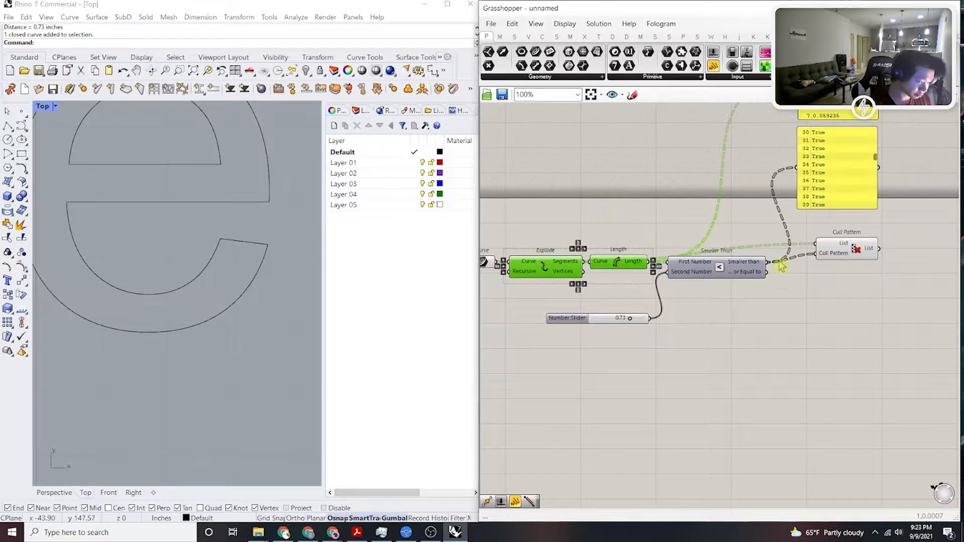
# Highlight the Cull Pattern output and examine which segments it keeps on the letters, especially the end of the "e".
pyautogui.click(834, 248)
pyautogui.scroll(-10, 163, 260)
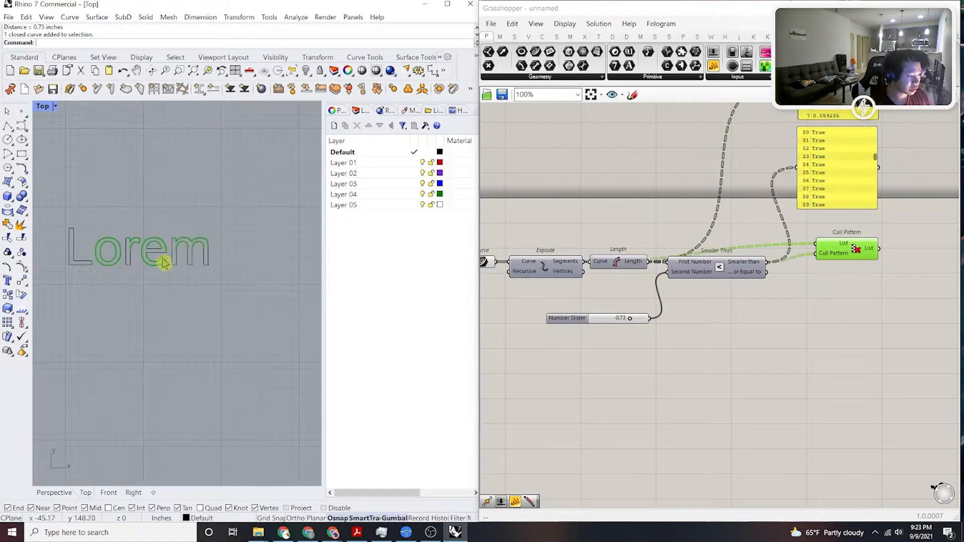
pyautogui.scroll(6, 157, 264)
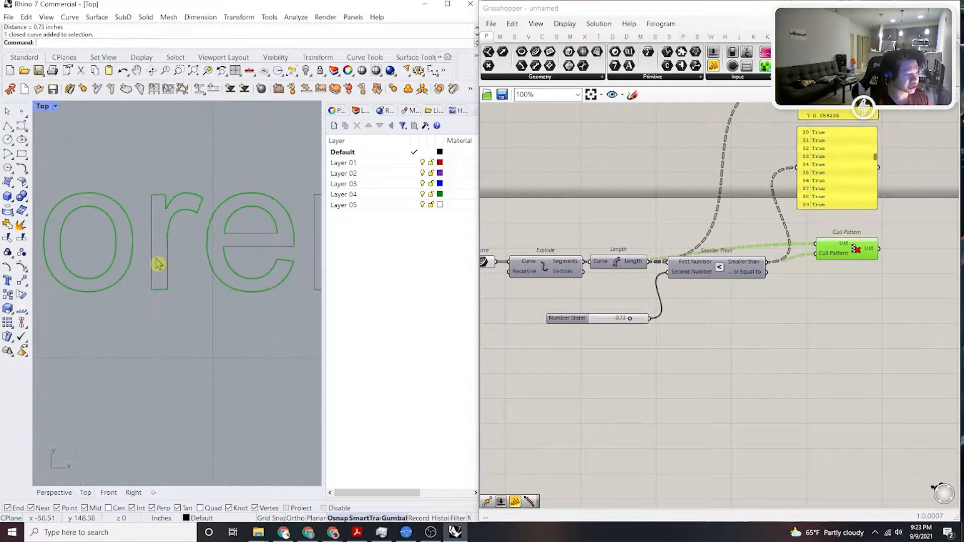
pyautogui.scroll(4, 241, 267)
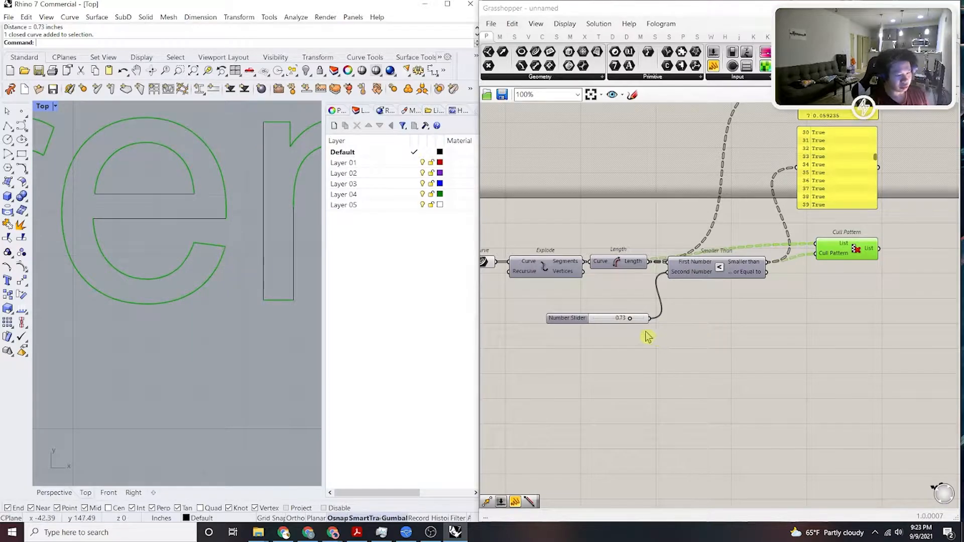
pyautogui.moveTo(651, 337); pyautogui.dragTo(619, 340, button='right')
pyautogui.scroll(5, 189, 236)
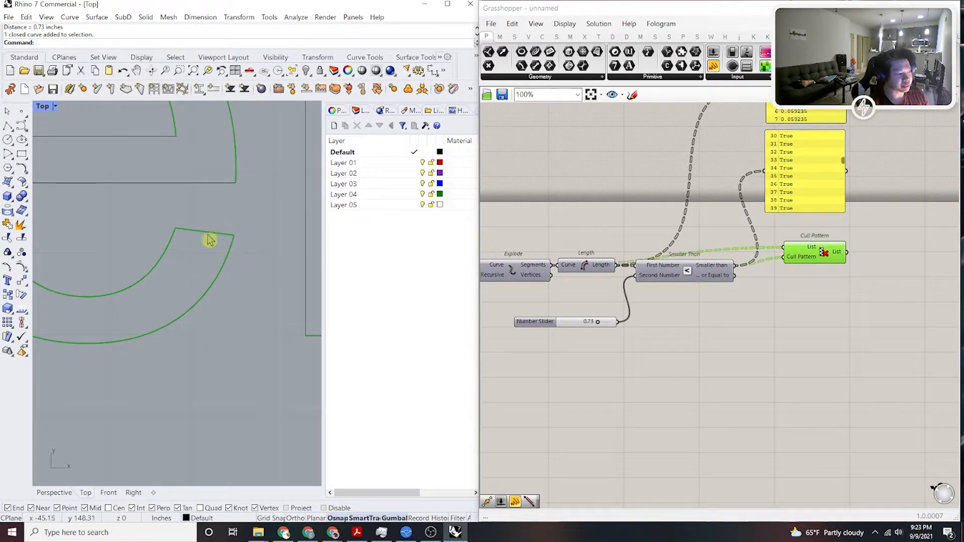
pyautogui.scroll(4, 577, 330)
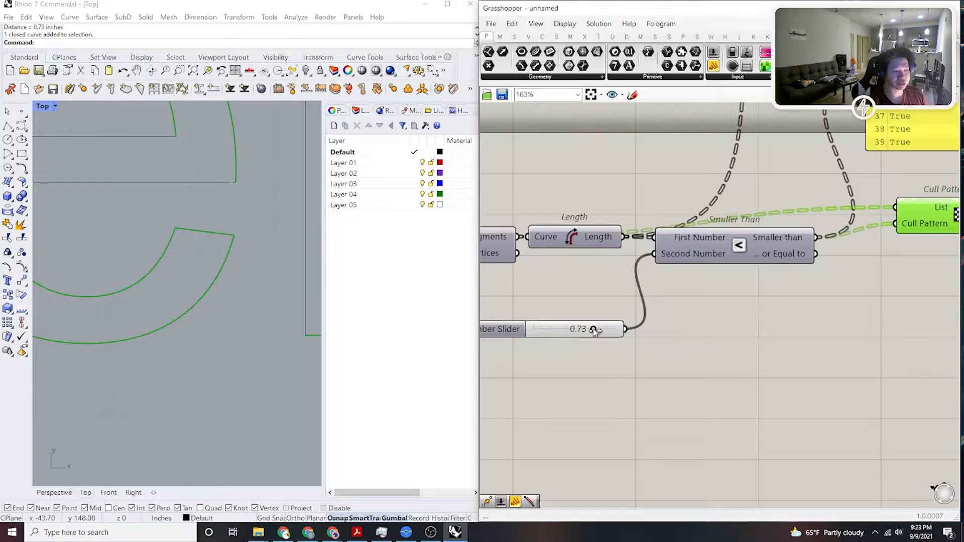
# Set the length threshold slider to 0.71 and check the Cull Pattern output across the letters.
pyautogui.scroll(1, 594, 330)
pyautogui.moveTo(593, 329); pyautogui.dragTo(595, 330)
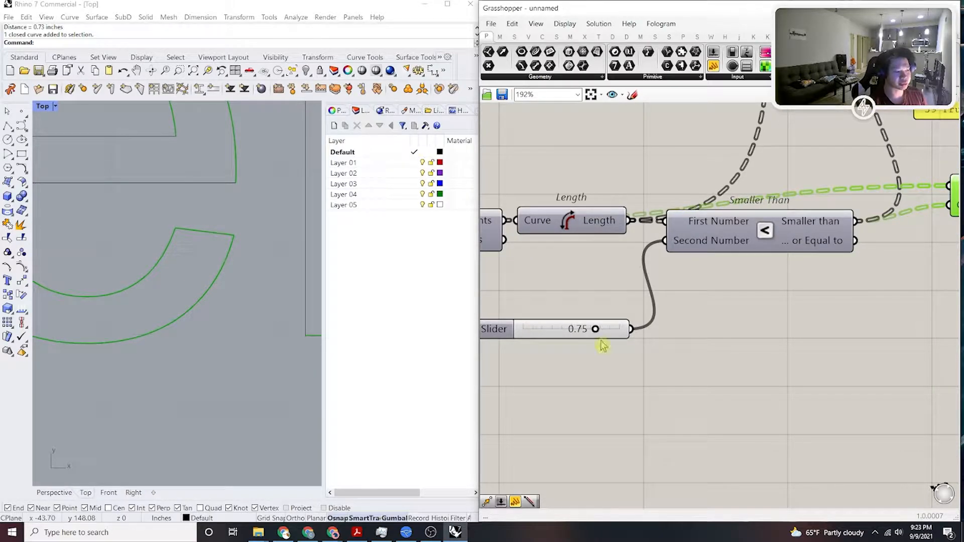
pyautogui.click(762, 393)
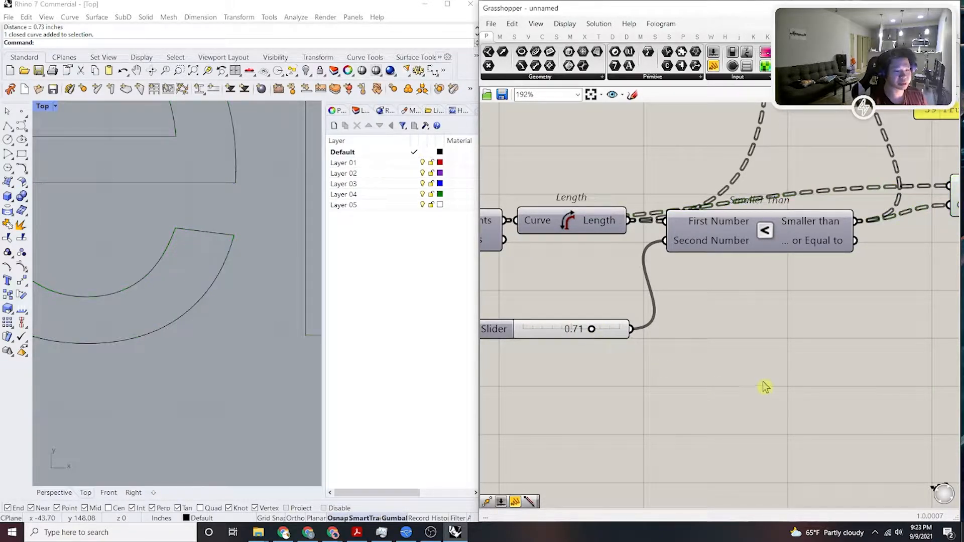
pyautogui.scroll(-6, 764, 388)
pyautogui.moveTo(763, 388); pyautogui.dragTo(666, 392, button='right')
pyautogui.scroll(3, 748, 321)
pyautogui.click(741, 311)
pyautogui.scroll(3, 600, 357)
pyautogui.moveTo(606, 353); pyautogui.dragTo(665, 346, button='right')
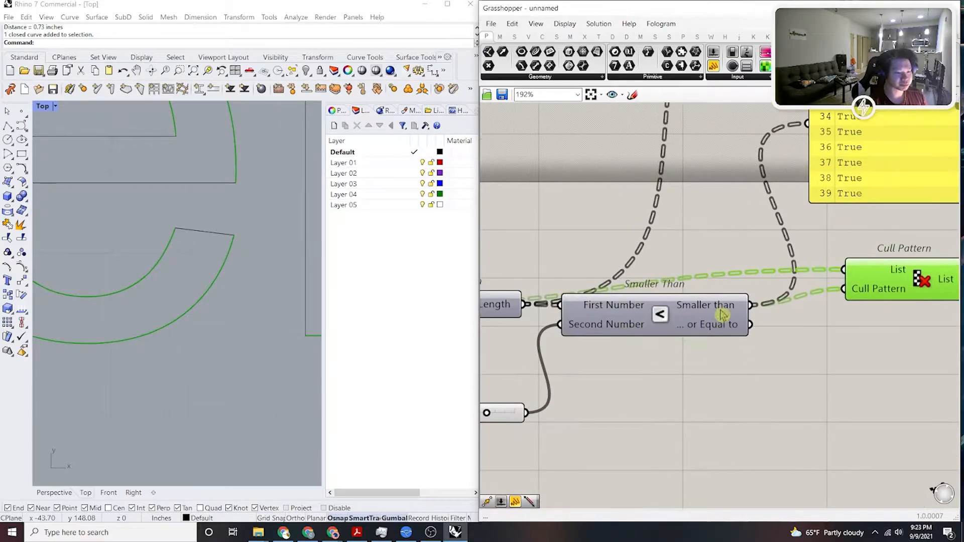
pyautogui.moveTo(537, 386); pyautogui.dragTo(696, 373, button='right')
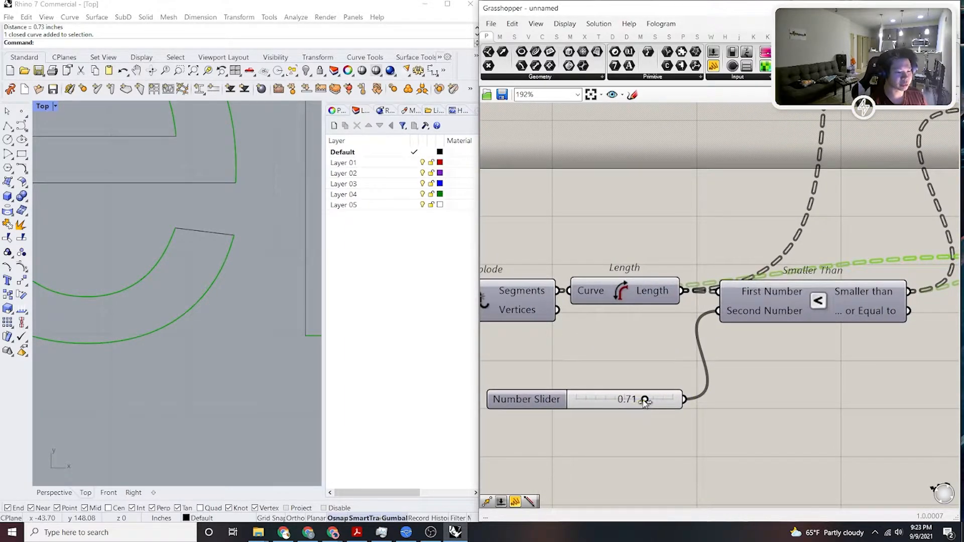
pyautogui.scroll(-5, 186, 245)
pyautogui.scroll(-3, 191, 245)
pyautogui.scroll(-4, 706, 375)
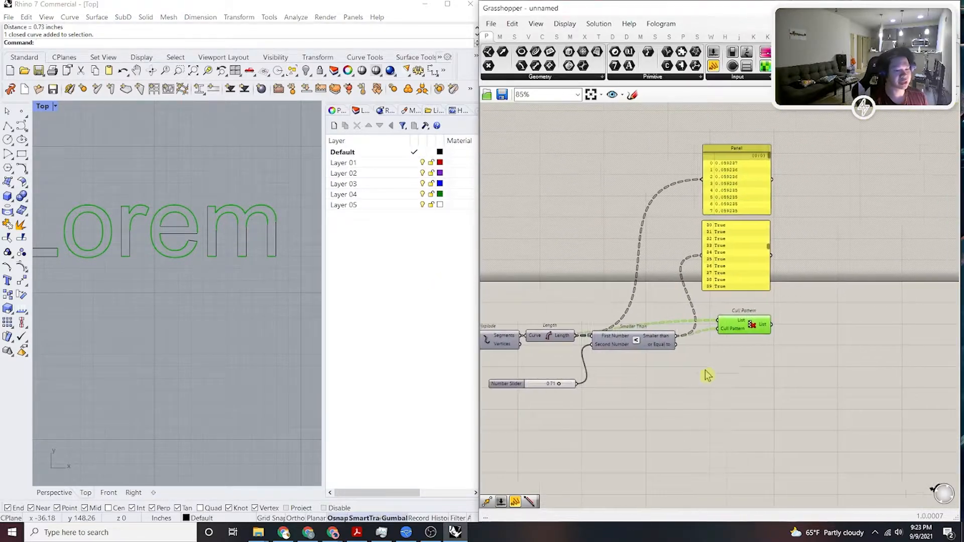
pyautogui.doubleClick(735, 362)
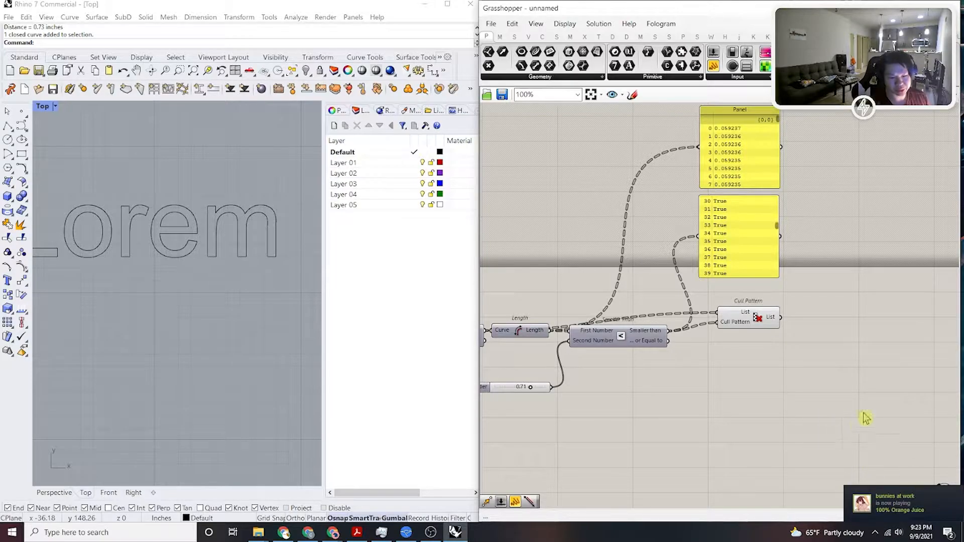
pyautogui.scroll(2, 783, 359)
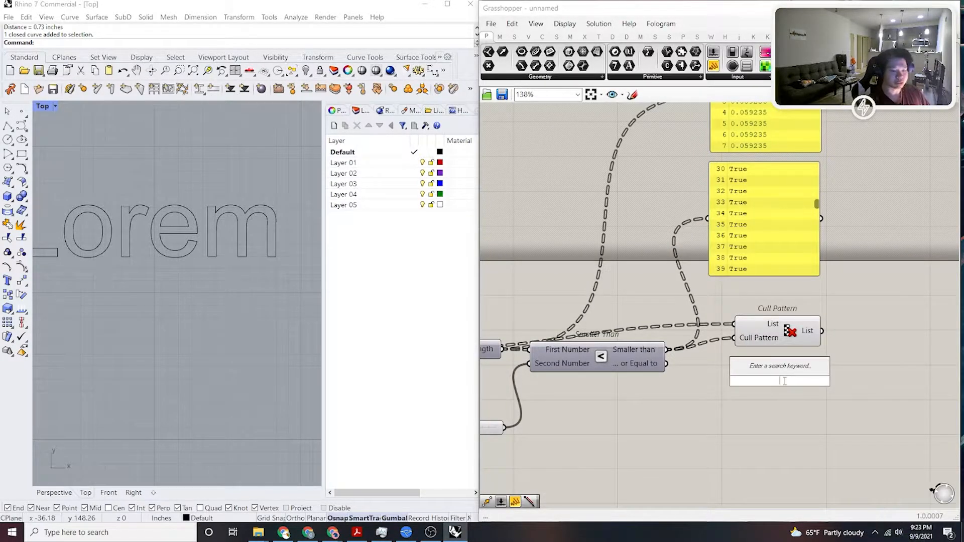
pyautogui.click(666, 394)
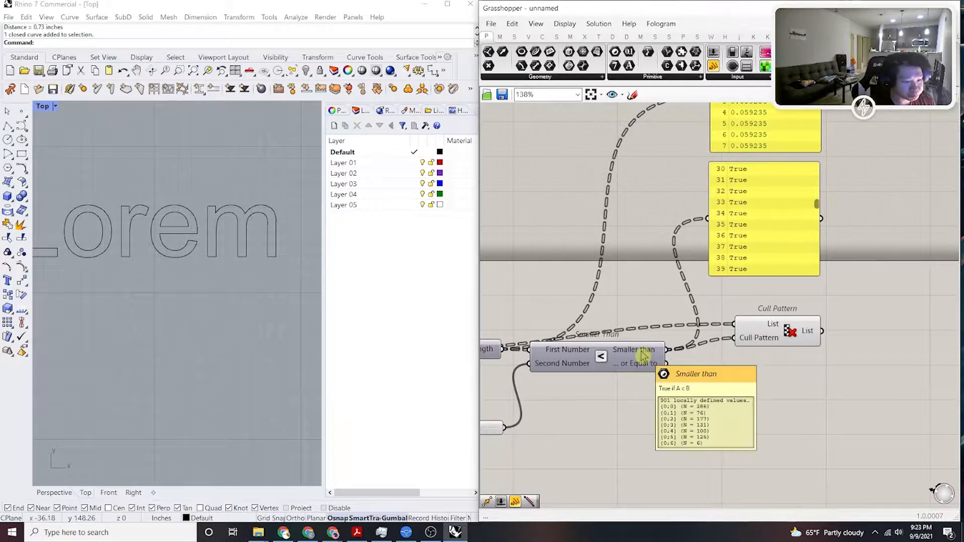
pyautogui.click(797, 334)
pyautogui.scroll(5, 213, 211)
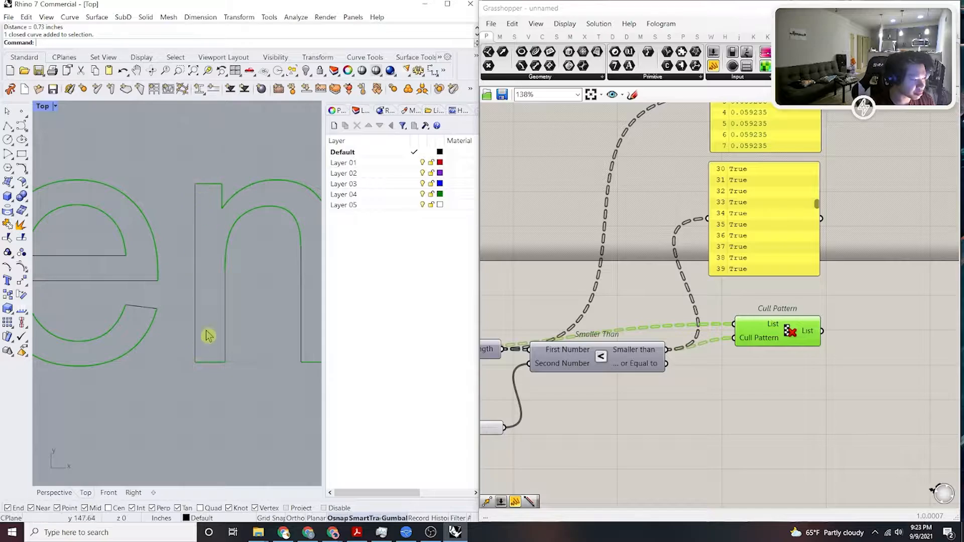
pyautogui.moveTo(745, 405); pyautogui.dragTo(695, 398, button='right')
pyautogui.doubleClick(726, 386)
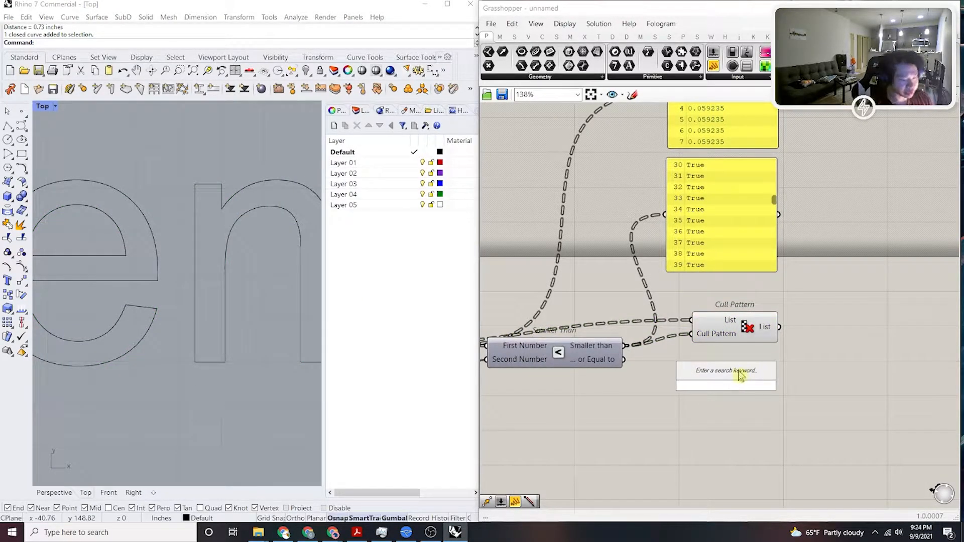
pyautogui.click(696, 262)
# Search the components for "gate" and add a Gate Not component.
pyautogui.scroll(1, 750, 218)
pyautogui.scroll(-2, 786, 211)
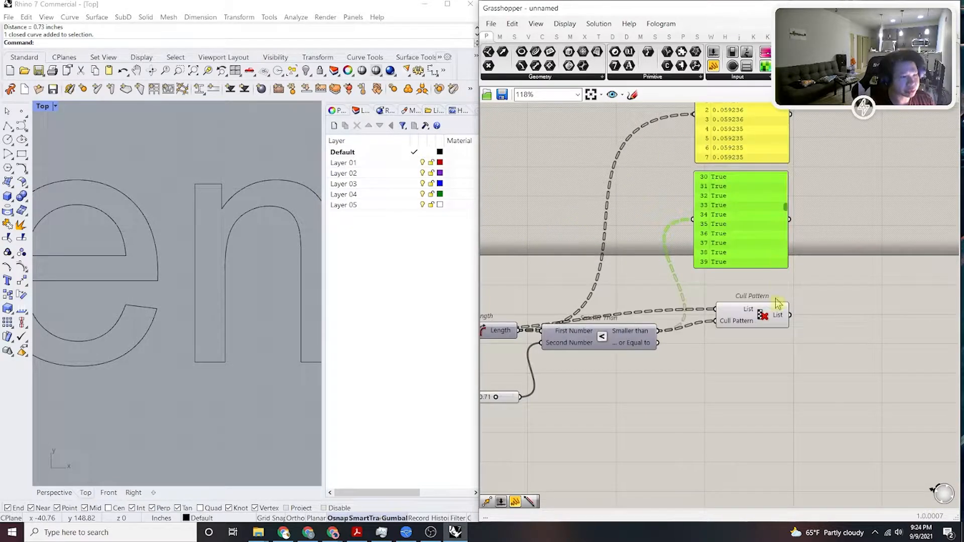
pyautogui.click(722, 363)
pyautogui.doubleClick(722, 361)
pyautogui.write('gate')
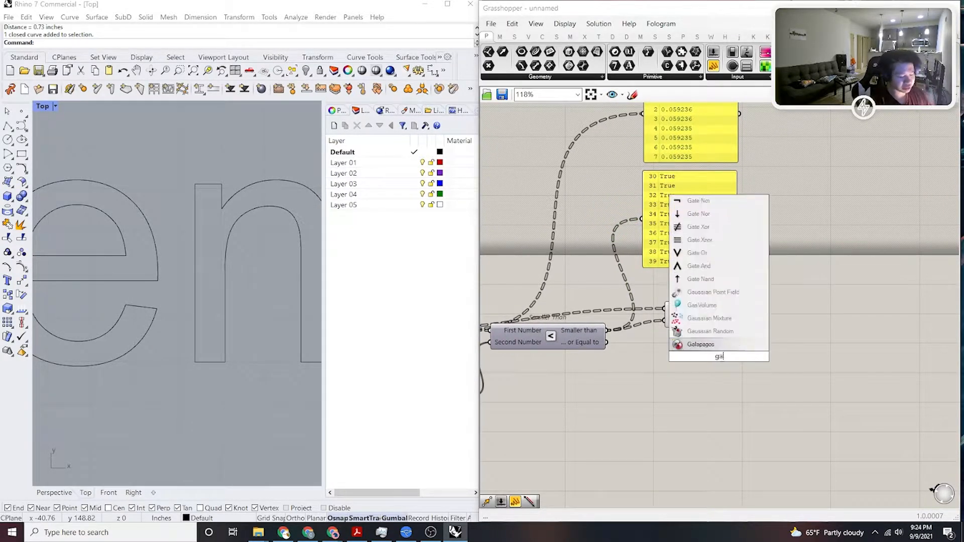
pyautogui.press('Up')
pyautogui.press('Up')
pyautogui.press('Up')
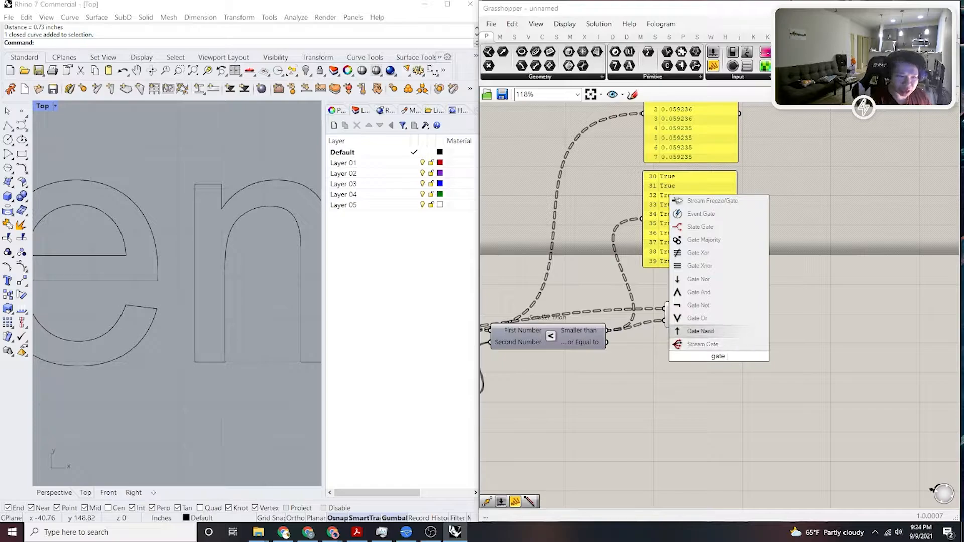
pyautogui.press('Return')
# Place Gate Not between Smaller Than and Cull Pattern and connect the Smaller than output to its A input.
pyautogui.scroll(3, 711, 350)
pyautogui.moveTo(800, 352); pyautogui.dragTo(863, 298, button='right')
pyautogui.moveTo(810, 370); pyautogui.dragTo(716, 362)
pyautogui.scroll(1, 659, 360)
pyautogui.moveTo(646, 349); pyautogui.dragTo(530, 290)
pyautogui.moveTo(854, 338); pyautogui.dragTo(800, 327, button='right')
# Connect Gate Not's Result to the true/false panel and move that panel above Cull Pattern.
pyautogui.moveTo(743, 266); pyautogui.dragTo(859, 247)
pyautogui.moveTo(829, 302); pyautogui.dragTo(814, 306, button='right')
pyautogui.scroll(-5, 811, 303)
pyautogui.moveTo(751, 220); pyautogui.dragTo(858, 394)
pyautogui.scroll(2, 827, 361)
pyautogui.moveTo(793, 322); pyautogui.dragTo(750, 305)
pyautogui.moveTo(897, 326); pyautogui.dragTo(834, 343, button='right')
pyautogui.moveTo(885, 319); pyautogui.dragTo(876, 276)
pyautogui.scroll(-5, 815, 386)
pyautogui.moveTo(817, 383); pyautogui.dragTo(802, 420, button='right')
pyautogui.moveTo(805, 421); pyautogui.dragTo(811, 299)
pyautogui.click(844, 349)
pyautogui.moveTo(844, 351); pyautogui.dragTo(851, 332, button='right')
# Add a second Cull Pattern, connecting Explode's Segments to its List input and Gate Not's Result to its Cull Pattern input.
pyautogui.doubleClick(833, 391)
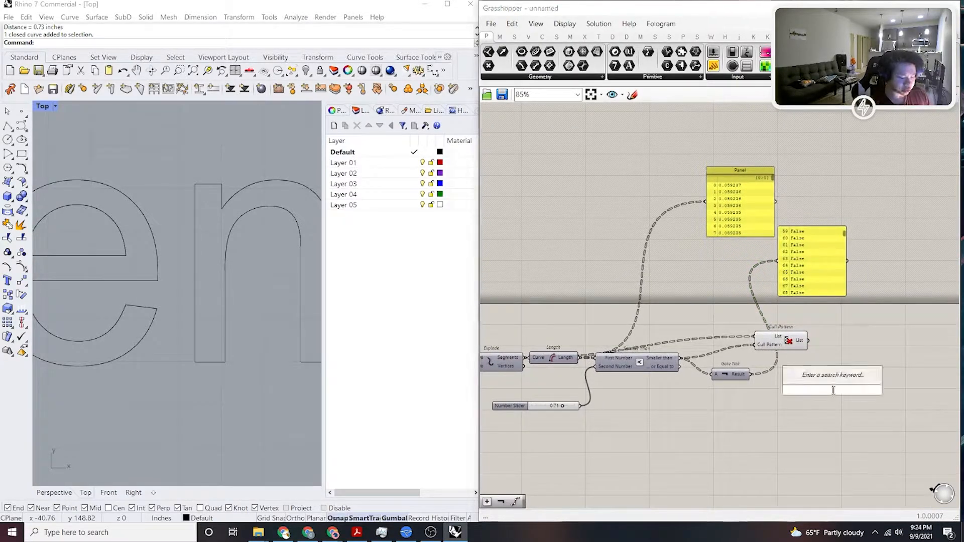
pyautogui.write('cull')
pyautogui.press('Return')
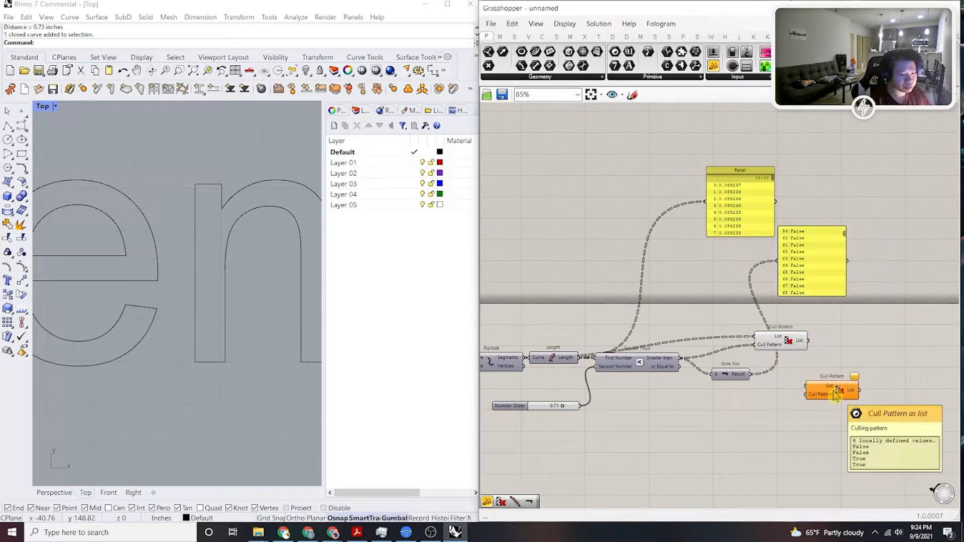
pyautogui.click(827, 391)
pyautogui.moveTo(746, 383); pyautogui.dragTo(805, 369, button='right')
pyautogui.moveTo(670, 311); pyautogui.dragTo(758, 346)
pyautogui.scroll(4, 864, 373)
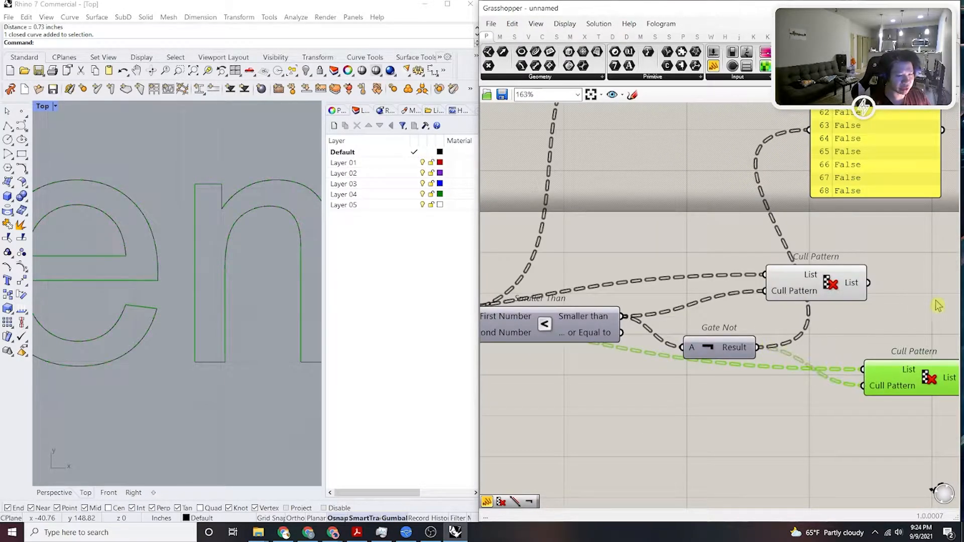
# Move the second Cull Pattern below the first and align both in one column.
pyautogui.click(914, 317)
pyautogui.moveTo(832, 359); pyautogui.dragTo(800, 369, button='right')
pyautogui.scroll(1, 797, 376)
pyautogui.moveTo(915, 395); pyautogui.dragTo(847, 390)
pyautogui.moveTo(886, 320); pyautogui.dragTo(806, 336, button='right')
pyautogui.moveTo(889, 426); pyautogui.dragTo(748, 268)
pyautogui.click(725, 263)
pyautogui.click(810, 312)
# Highlight each Cull Pattern in turn and compare which letter segments the two outputs contain.
pyautogui.click(743, 400)
pyautogui.scroll(-7, 212, 237)
pyautogui.scroll(3, 87, 252)
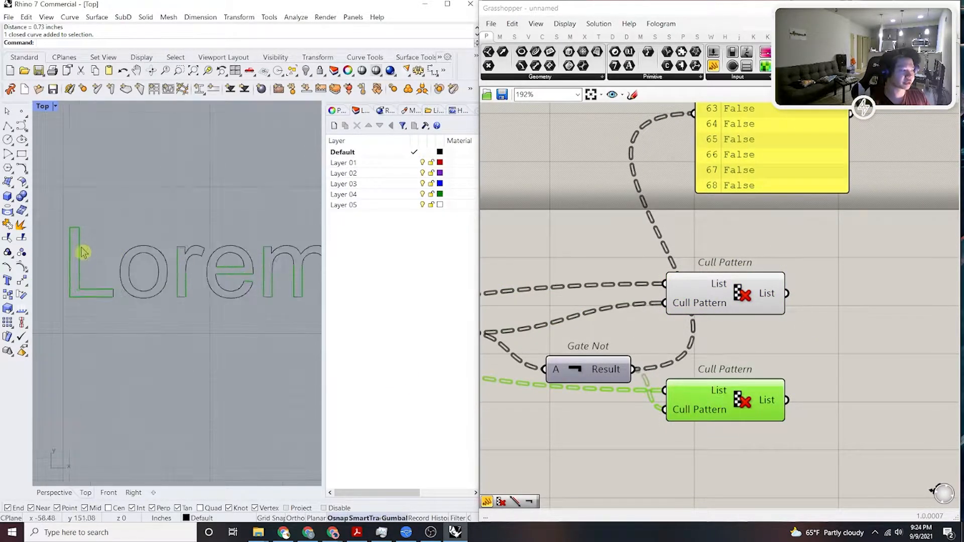
pyautogui.click(737, 305)
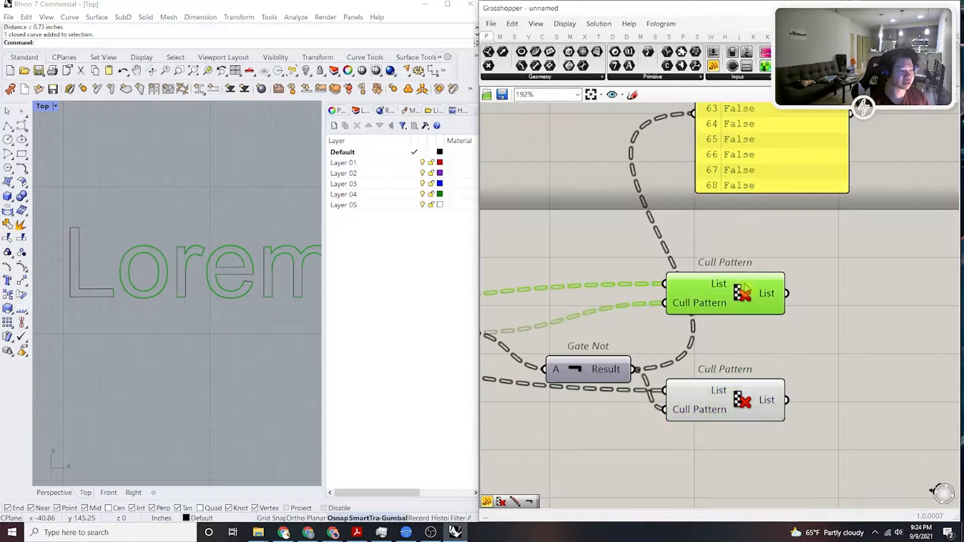
pyautogui.doubleClick(880, 291)
pyautogui.click(852, 373)
pyautogui.moveTo(765, 345); pyautogui.dragTo(785, 332, button='right')
pyautogui.click(763, 285)
pyautogui.scroll(-5, 904, 301)
pyautogui.scroll(4, 905, 301)
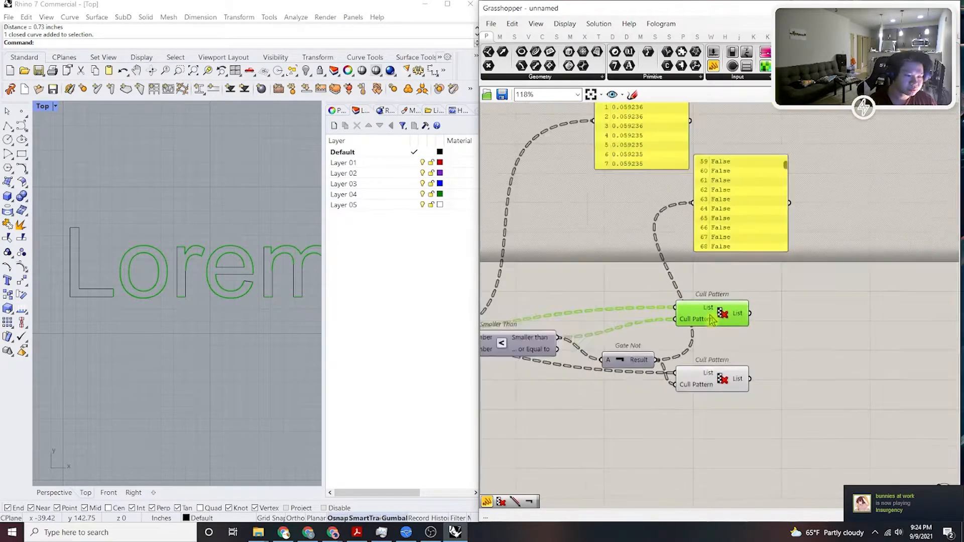
pyautogui.doubleClick(856, 293)
pyautogui.click(877, 350)
pyautogui.moveTo(877, 350); pyautogui.dragTo(874, 361, button='right')
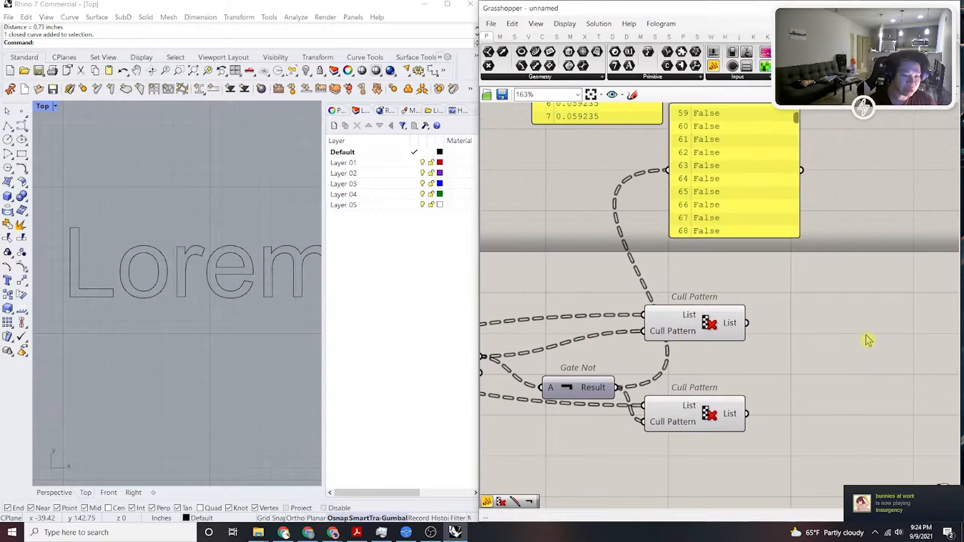
pyautogui.doubleClick(865, 335)
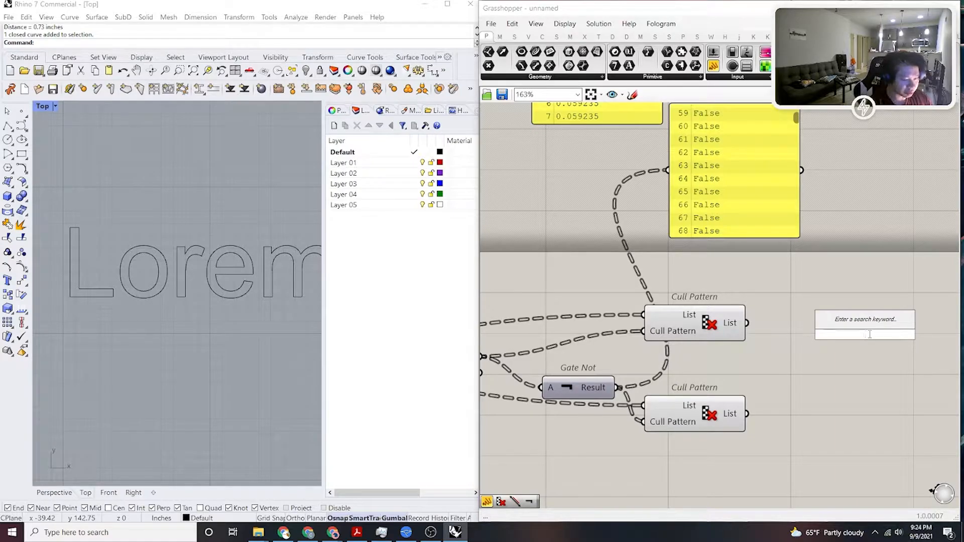
pyautogui.moveTo(797, 402); pyautogui.dragTo(768, 400, button='right')
pyautogui.scroll(2, 765, 367)
pyautogui.click(649, 320)
pyautogui.scroll(6, 148, 270)
# Add a second Explode component beside the upper Cull Pattern and connect that Cull Pattern's List output to its Curve input.
pyautogui.doubleClick(827, 292)
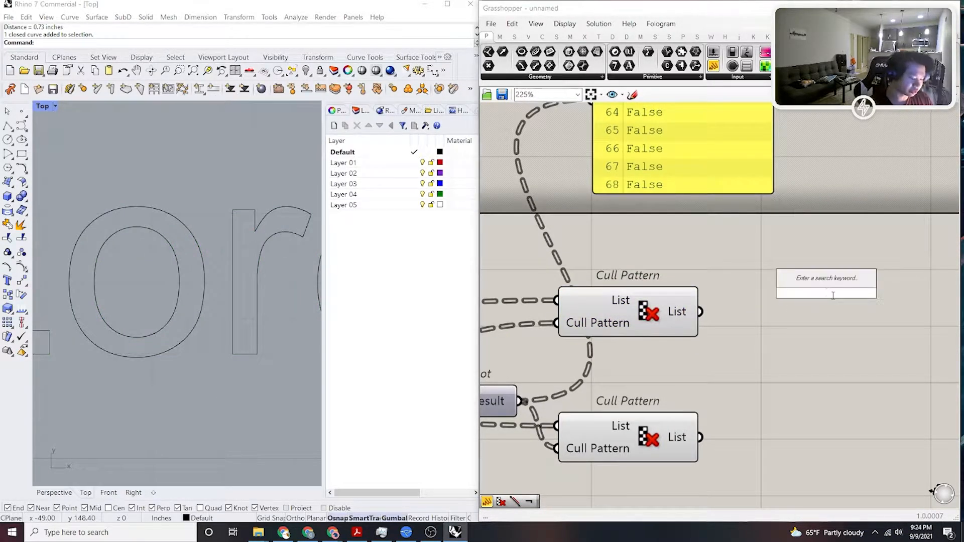
pyautogui.write('explode')
pyautogui.press('Return')
pyautogui.scroll(2, 744, 279)
pyautogui.moveTo(742, 281); pyautogui.dragTo(657, 349)
pyautogui.scroll(-1, 746, 321)
pyautogui.moveTo(739, 289); pyautogui.dragTo(657, 347)
pyautogui.scroll(-1, 838, 328)
pyautogui.moveTo(839, 332); pyautogui.dragTo(718, 364, button='right')
pyautogui.click(750, 353)
pyautogui.moveTo(751, 353); pyautogui.dragTo(757, 384)
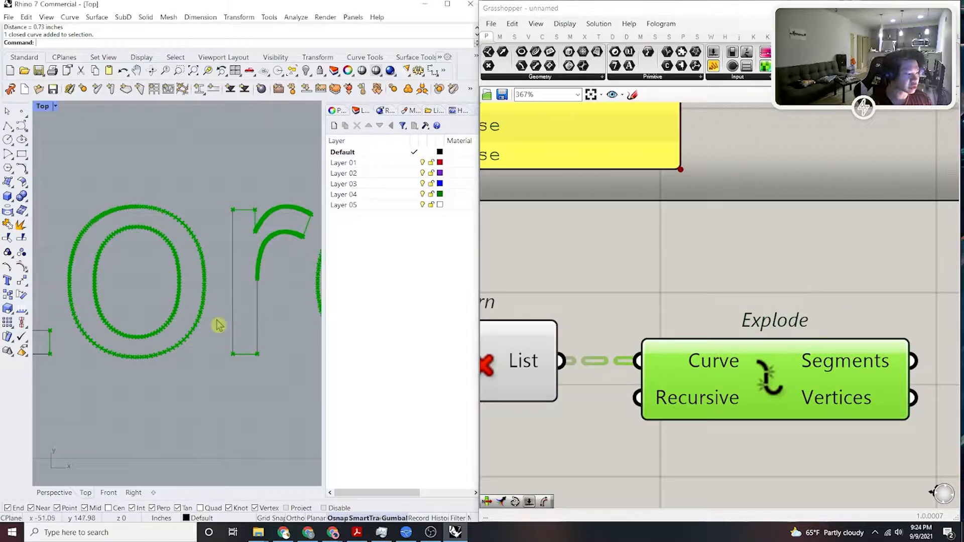
# Add an Interpolate component after the second Explode.
pyautogui.click(872, 274)
pyautogui.moveTo(948, 301); pyautogui.dragTo(770, 309, button='right')
pyautogui.doubleClick(812, 297)
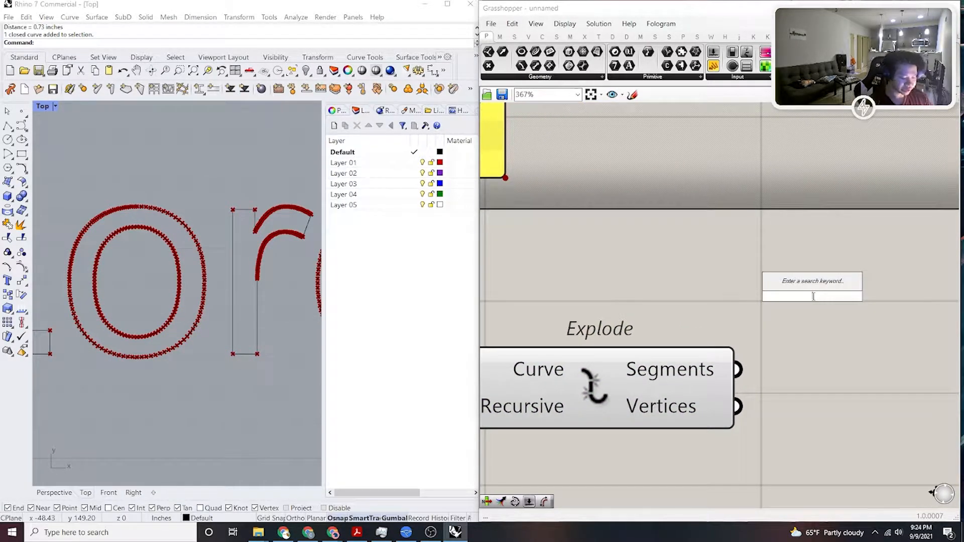
pyautogui.write('interpolate')
pyautogui.press('Return')
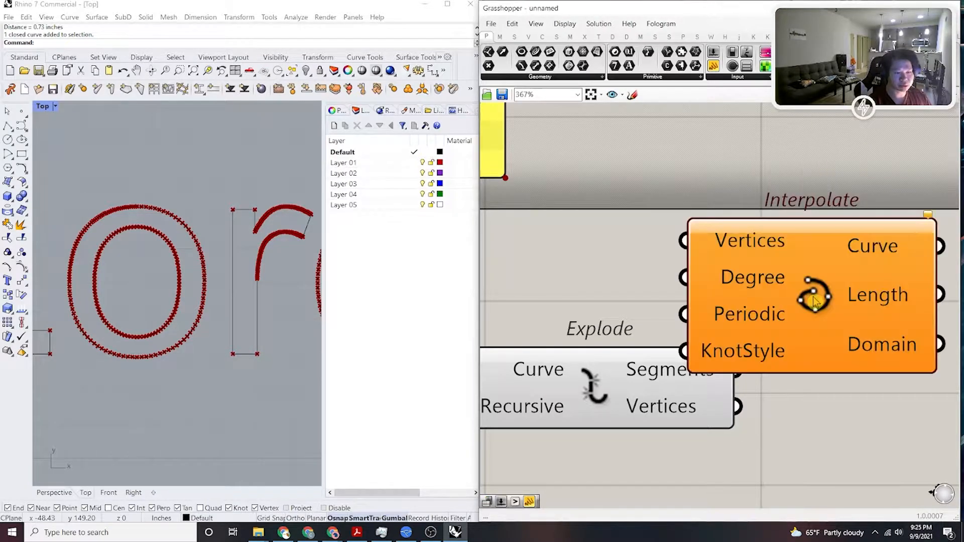
# Place Interpolate clear of the second Explode and connect Explode's Vertices output to its Vertices input.
pyautogui.scroll(-4, 815, 304)
pyautogui.moveTo(818, 315); pyautogui.dragTo(680, 328, button='right')
pyautogui.scroll(1, 680, 330)
pyautogui.moveTo(680, 331); pyautogui.dragTo(820, 390)
pyautogui.scroll(1, 738, 348)
pyautogui.moveTo(738, 337); pyautogui.dragTo(608, 389)
pyautogui.moveTo(176, 268); pyautogui.dragTo(168, 299, button='right')
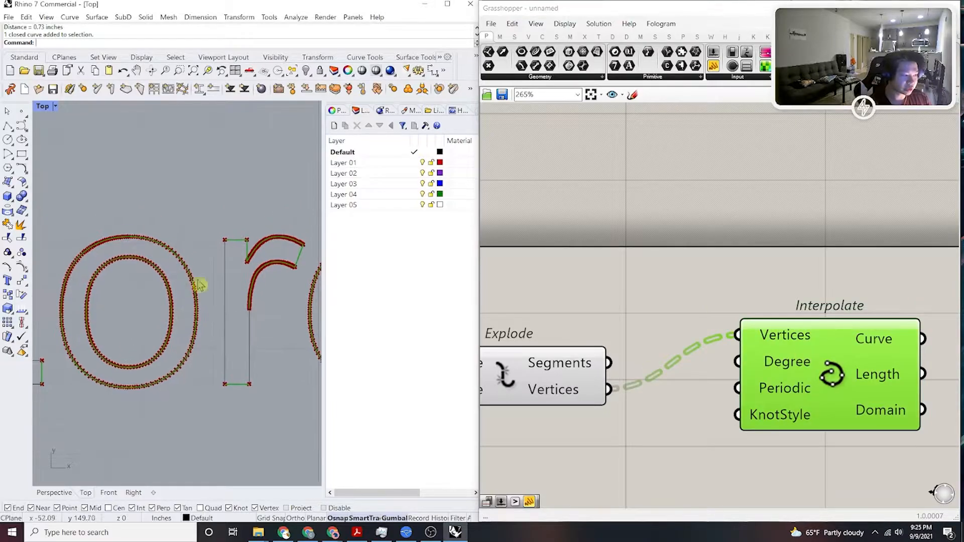
pyautogui.scroll(5, 237, 262)
# Add a panel above Interpolate, connect the second Explode's Vertices output to it, and enlarge it to show more points.
pyautogui.moveTo(708, 292); pyautogui.dragTo(686, 258, button='right')
pyautogui.doubleClick(685, 258)
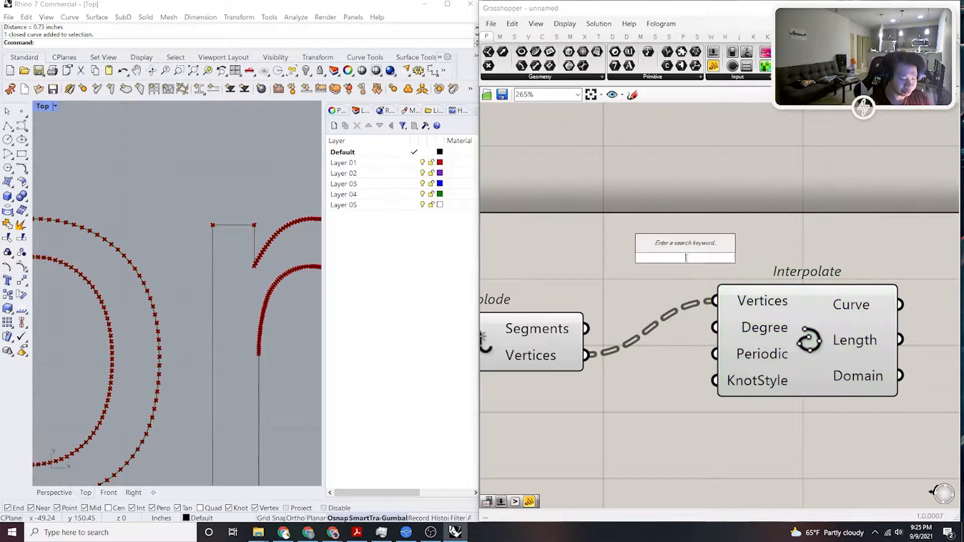
pyautogui.write('//')
pyautogui.press('Return')
pyautogui.moveTo(687, 286); pyautogui.dragTo(792, 236)
pyautogui.moveTo(680, 208); pyautogui.dragTo(586, 355)
pyautogui.scroll(-5, 652, 346)
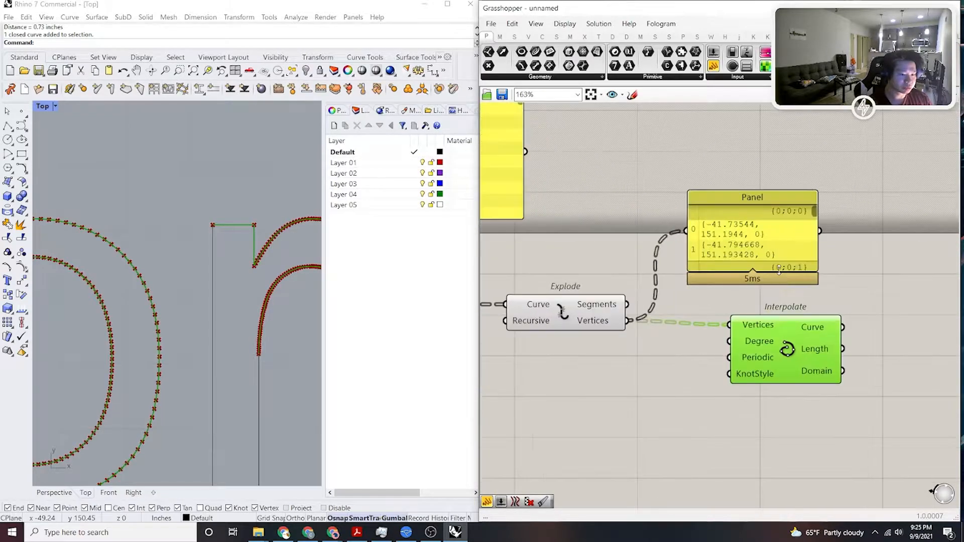
pyautogui.click(783, 359)
pyautogui.scroll(3, 821, 391)
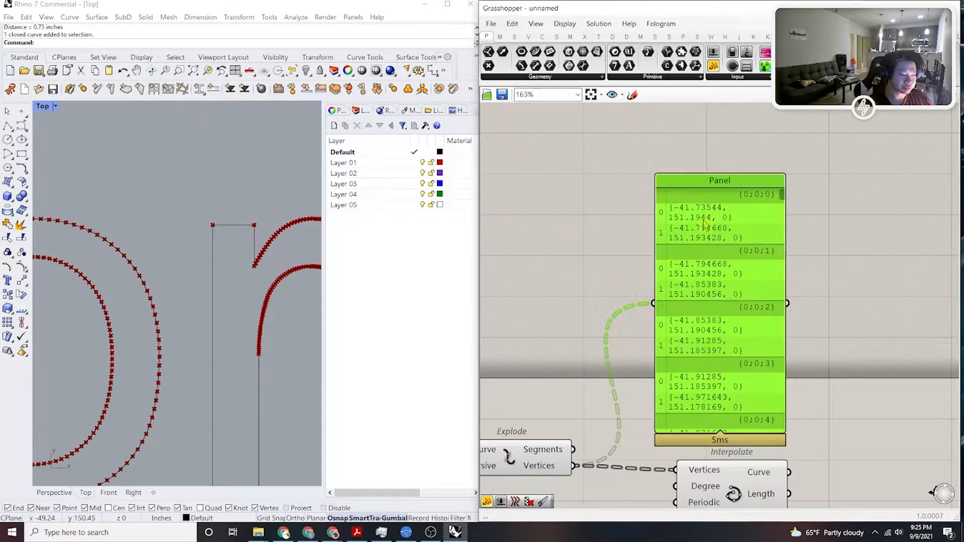
# Compare the highlighted curve segments on the "Lorem" letters with the length threshold slider and the culling components.
pyautogui.moveTo(740, 256); pyautogui.dragTo(719, 148, button='right')
pyautogui.click(717, 384)
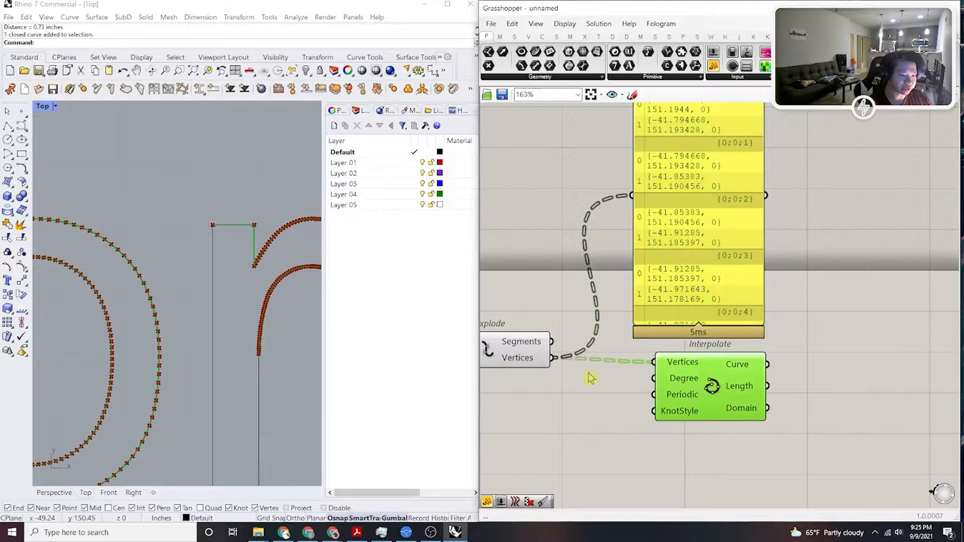
pyautogui.scroll(5, 248, 241)
pyautogui.scroll(-7, 625, 315)
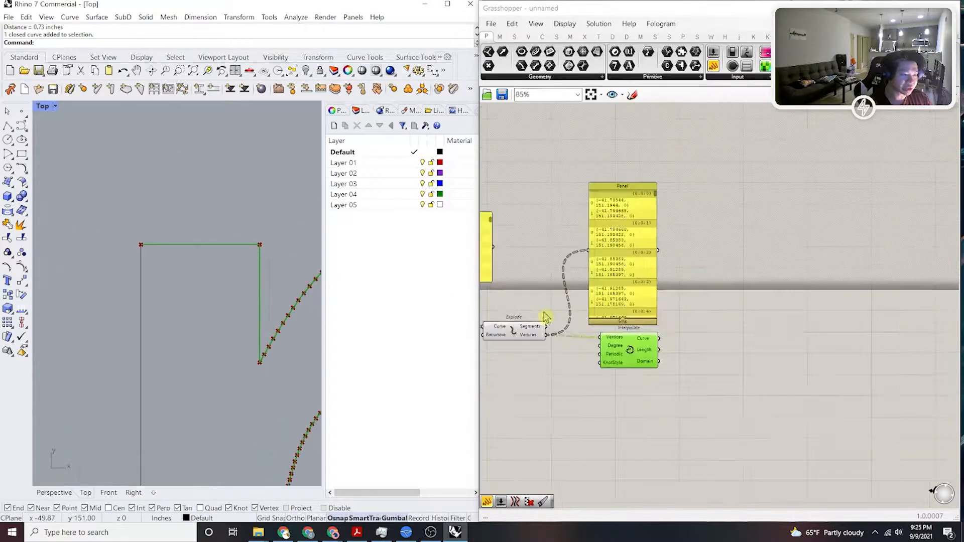
pyautogui.scroll(10, 625, 315)
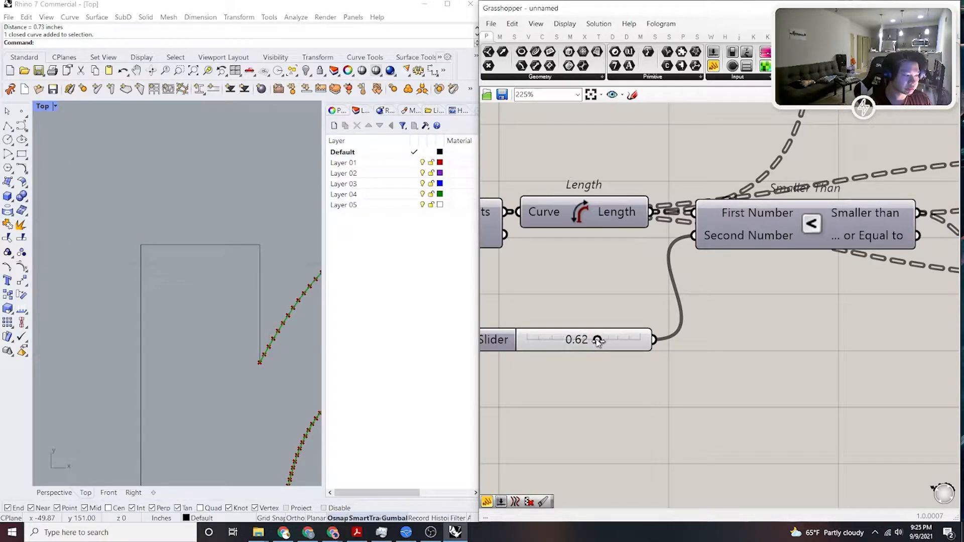
pyautogui.scroll(-5, 236, 276)
pyautogui.scroll(2, 221, 273)
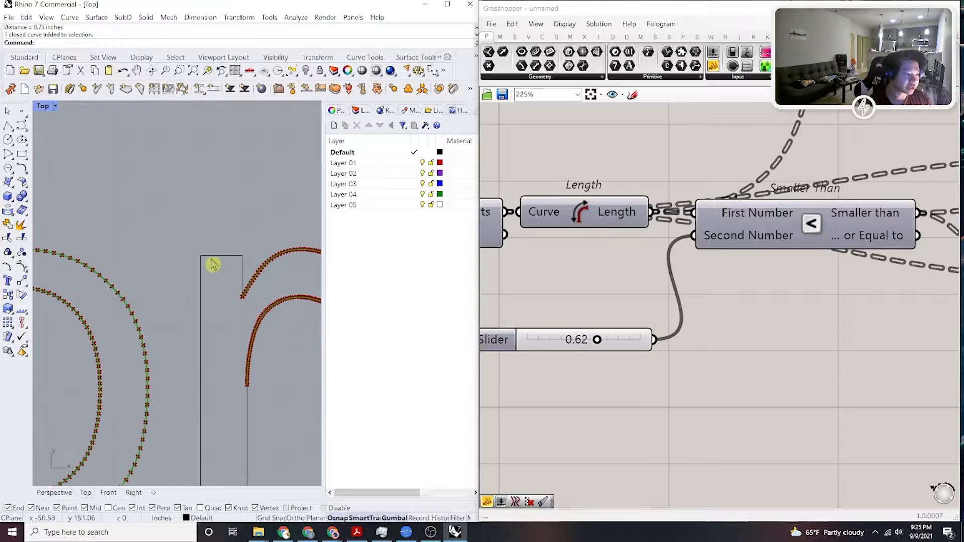
pyautogui.scroll(-2, 231, 296)
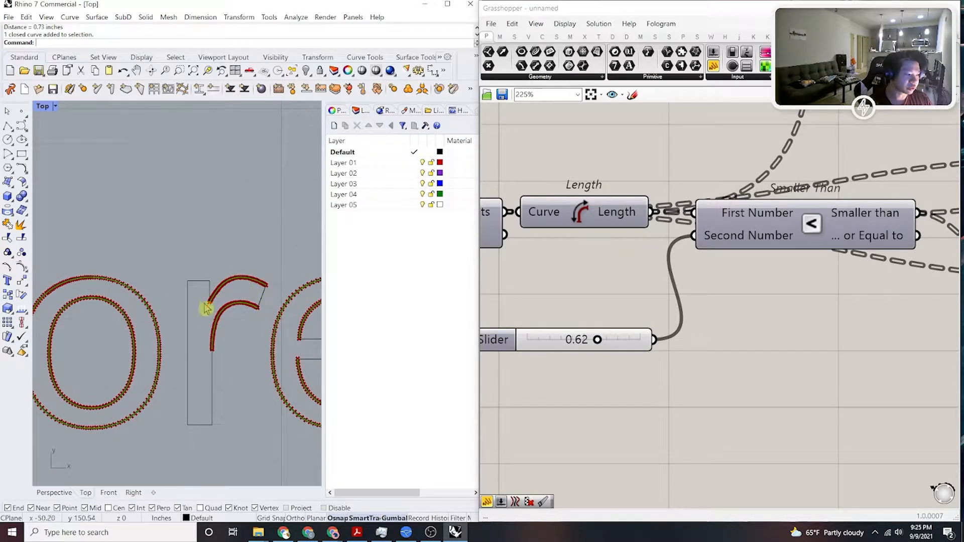
pyautogui.scroll(-4, 200, 331)
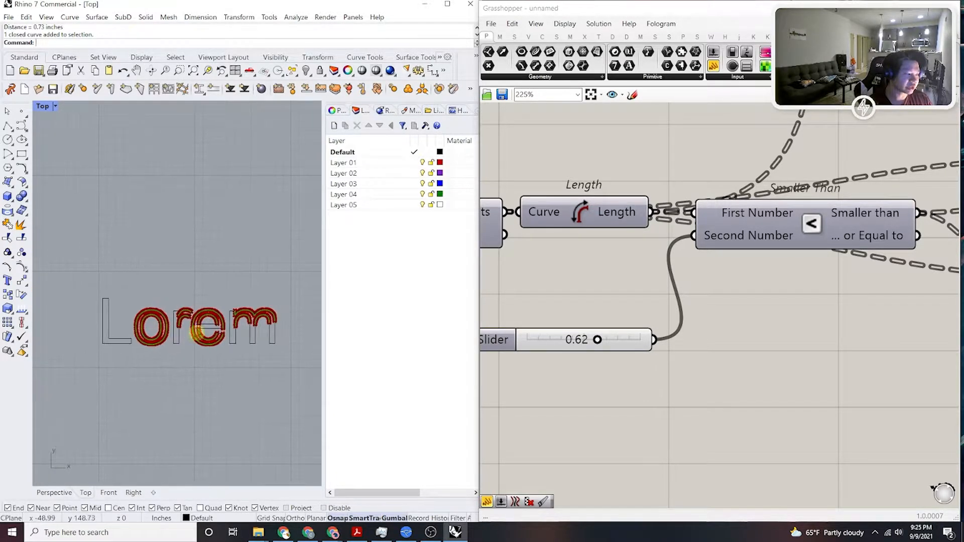
pyautogui.scroll(5, 187, 336)
pyautogui.scroll(-2, 244, 365)
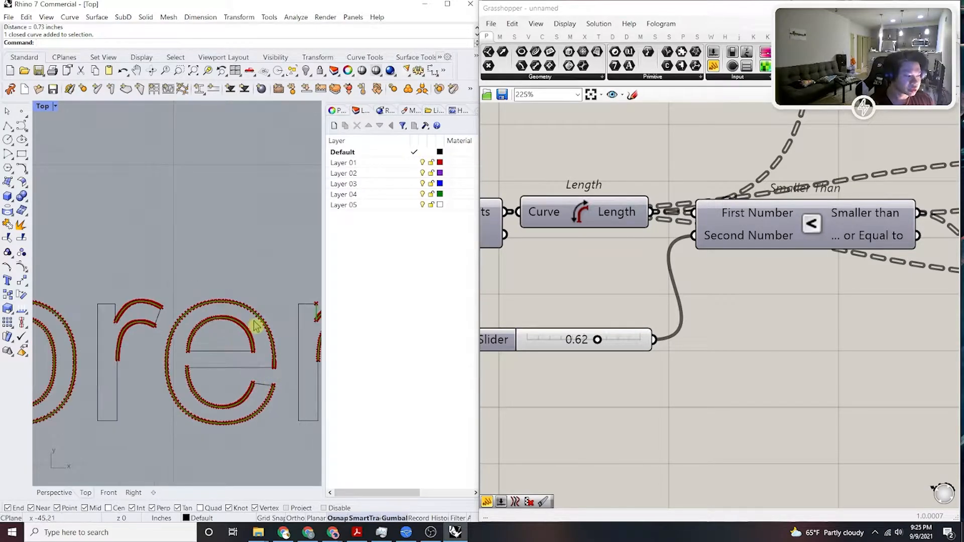
pyautogui.scroll(3, 796, 277)
pyautogui.scroll(-5, 768, 291)
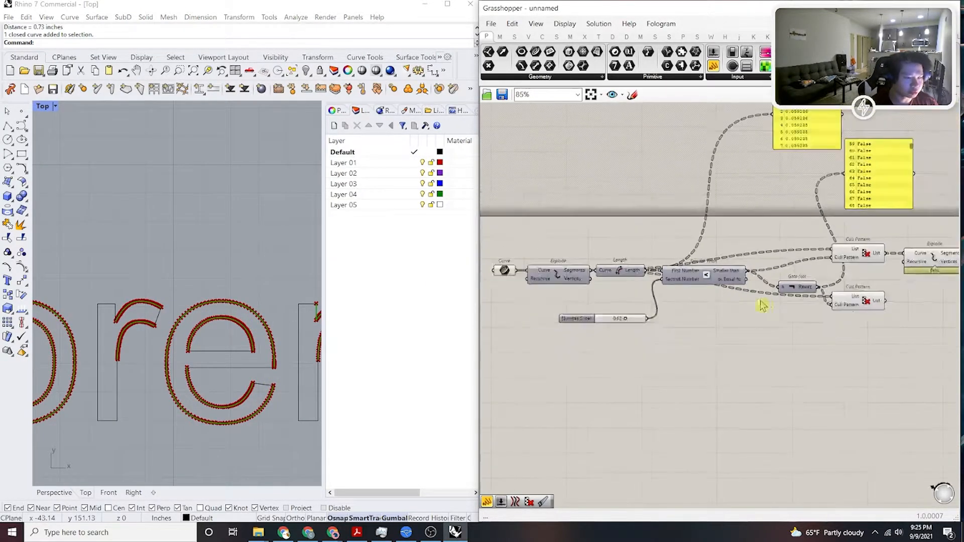
pyautogui.scroll(4, 780, 316)
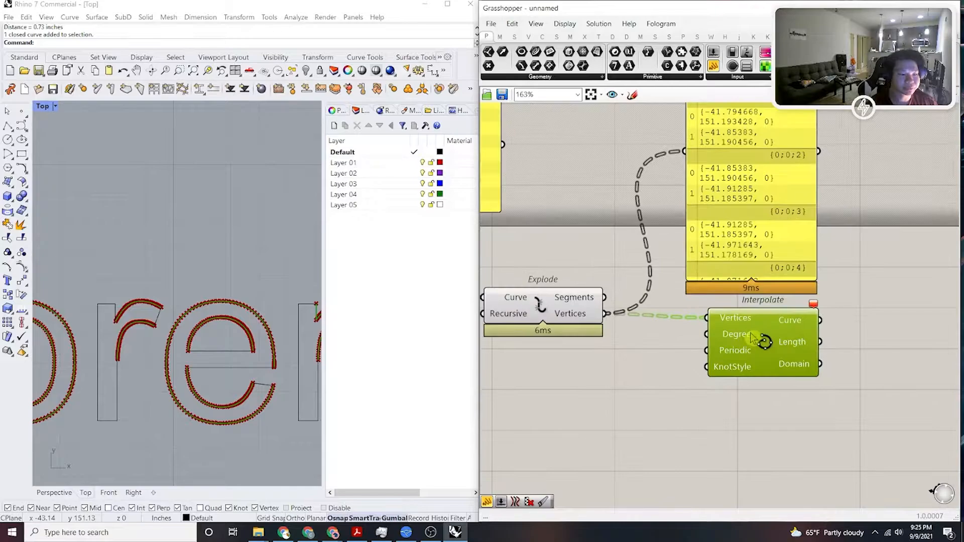
# Move the vertices panel up and away from Interpolate, and check what the upper Cull Pattern and second Explode highlight.
pyautogui.moveTo(773, 256); pyautogui.dragTo(743, 311, button='right')
pyautogui.moveTo(745, 310); pyautogui.dragTo(813, 283)
pyautogui.moveTo(674, 324); pyautogui.dragTo(834, 298, button='right')
pyautogui.click(661, 343)
pyautogui.moveTo(528, 345); pyautogui.dragTo(635, 333, button='right')
pyautogui.click(674, 319)
pyautogui.scroll(3, 685, 306)
pyautogui.scroll(-4, 749, 304)
pyautogui.moveTo(748, 305); pyautogui.dragTo(653, 351, button='right')
pyautogui.moveTo(821, 361); pyautogui.dragTo(760, 373, button='right')
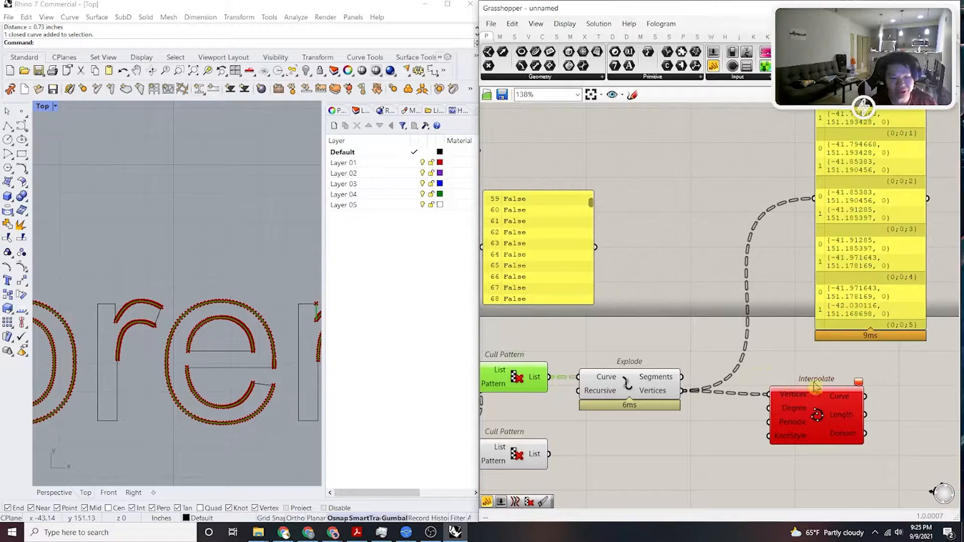
# Read the Interpolate component's error and compare the grouped vertices in the panel with the points along the letter "e" curves.
pyautogui.scroll(1, 812, 386)
pyautogui.moveTo(861, 383)
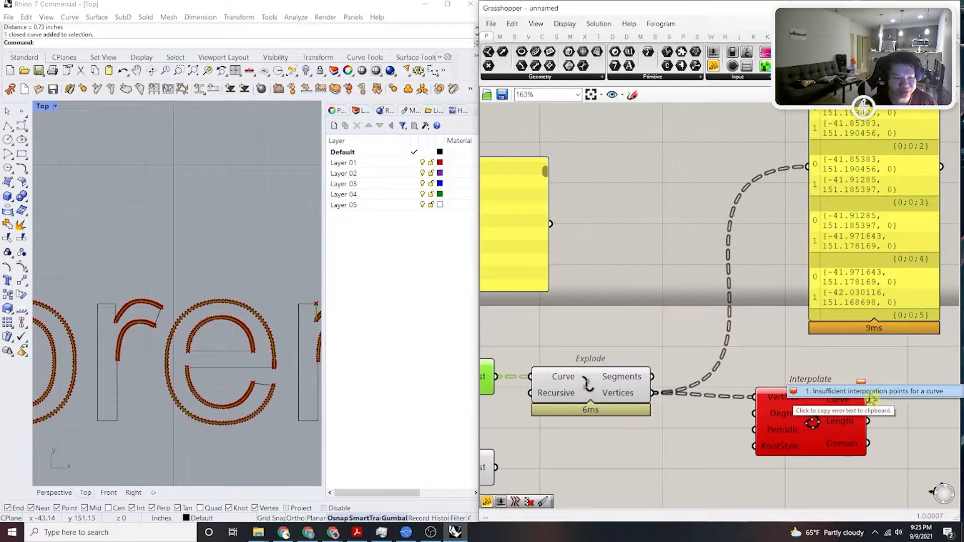
pyautogui.click(853, 407)
pyautogui.scroll(5, 247, 348)
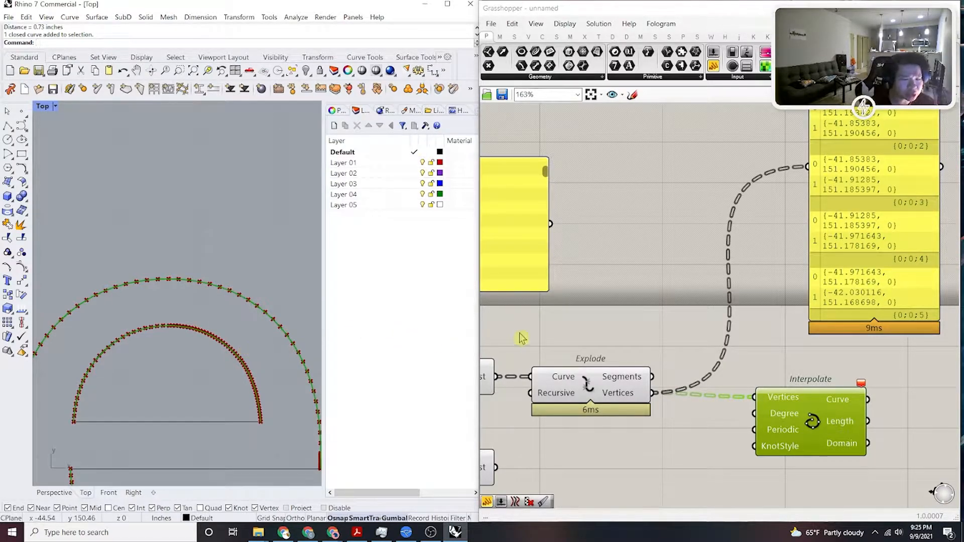
pyautogui.scroll(3, 784, 396)
pyautogui.moveTo(847, 393)
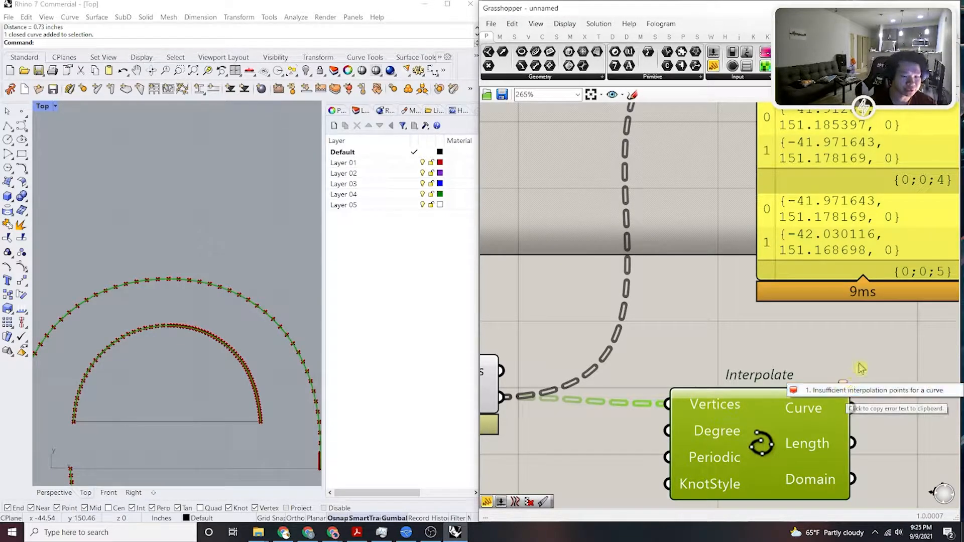
pyautogui.click(854, 373)
pyautogui.scroll(-3, 850, 310)
pyautogui.moveTo(821, 246); pyautogui.dragTo(783, 271, button='right')
pyautogui.scroll(2, 783, 271)
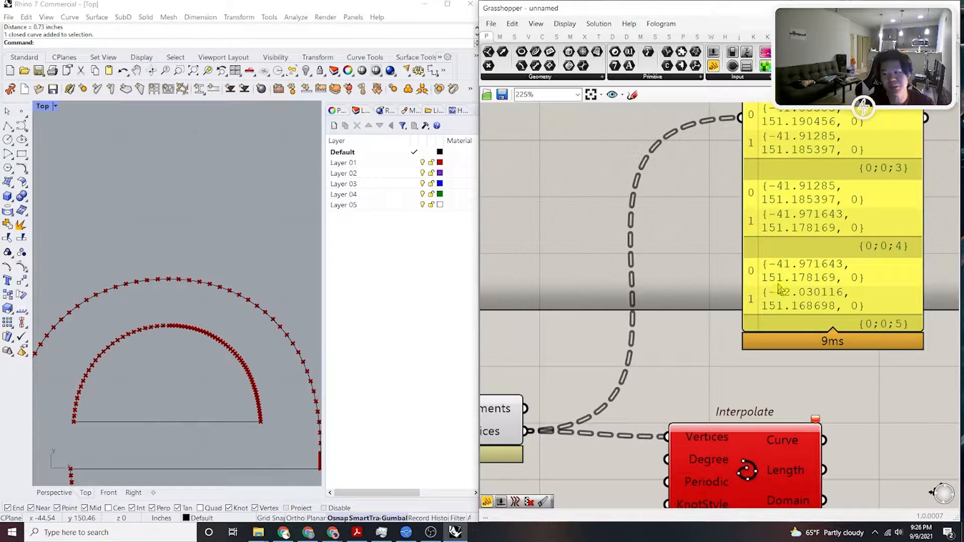
pyautogui.scroll(5, 265, 308)
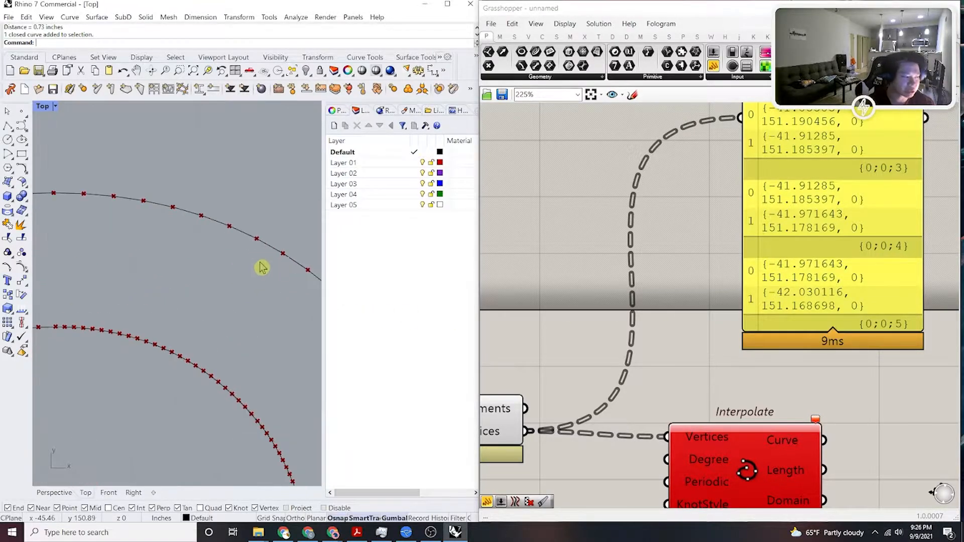
pyautogui.scroll(5, 241, 271)
pyautogui.click(748, 450)
pyautogui.scroll(7, 252, 233)
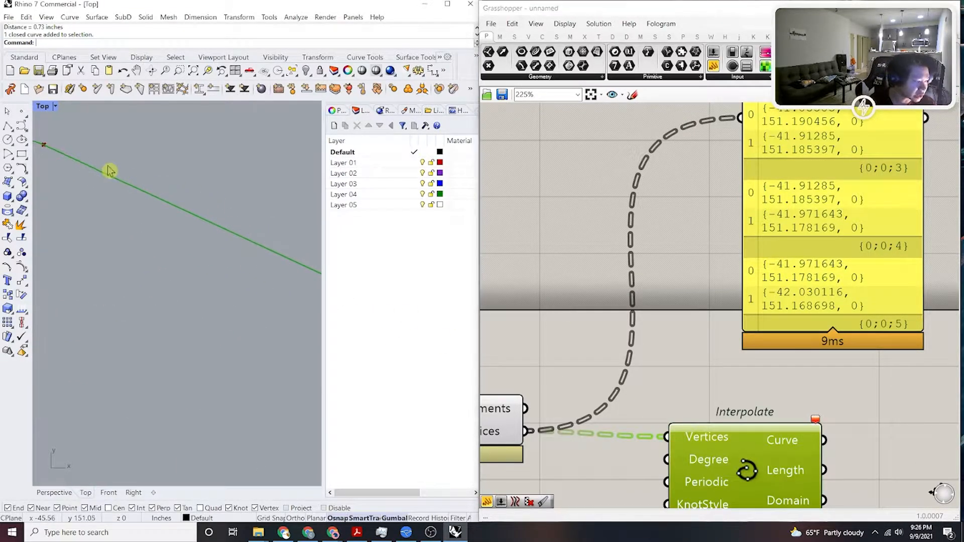
pyautogui.scroll(-6, 131, 193)
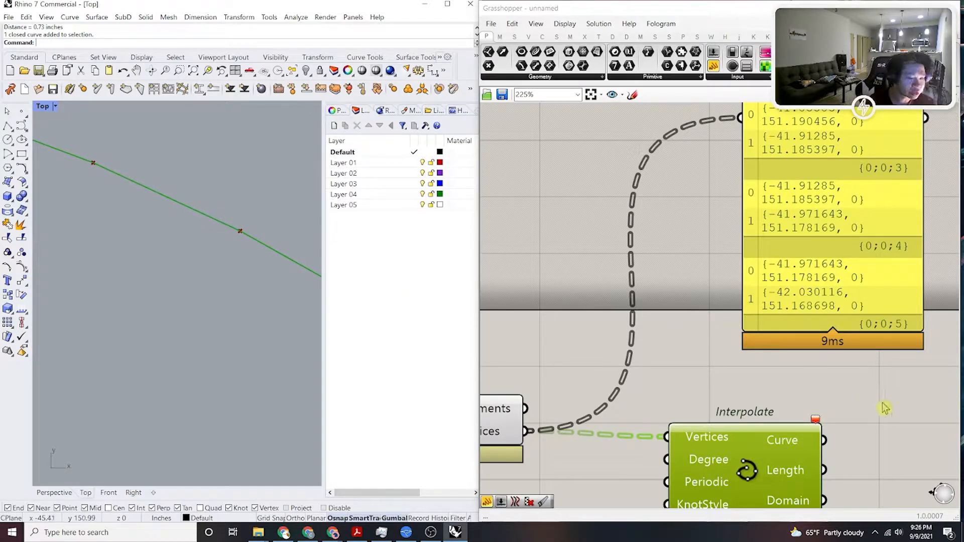
pyautogui.scroll(-6, 878, 403)
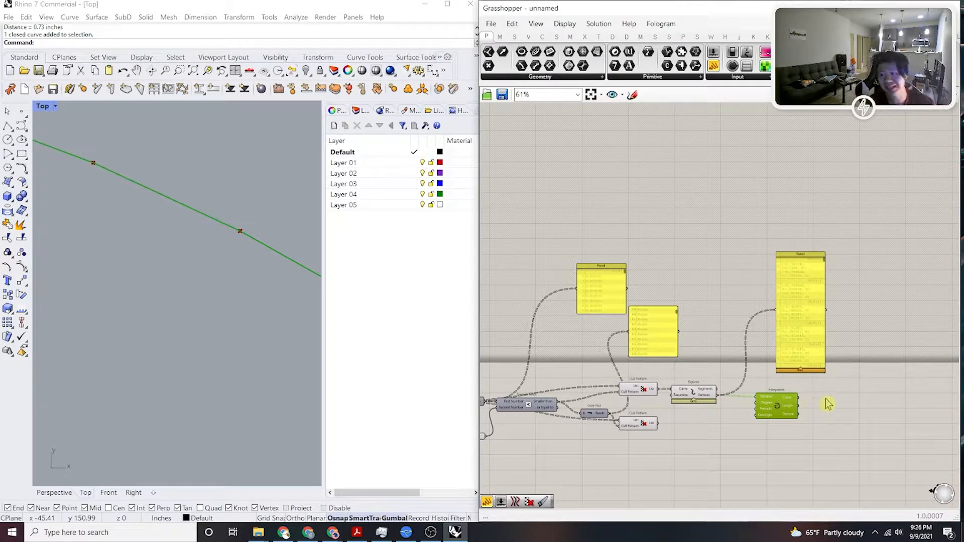
pyautogui.moveTo(820, 395); pyautogui.dragTo(786, 379, button='right')
pyautogui.scroll(3, 786, 380)
pyautogui.moveTo(736, 393); pyautogui.dragTo(682, 189)
pyautogui.click(834, 365)
pyautogui.moveTo(708, 348); pyautogui.dragTo(822, 366, button='right')
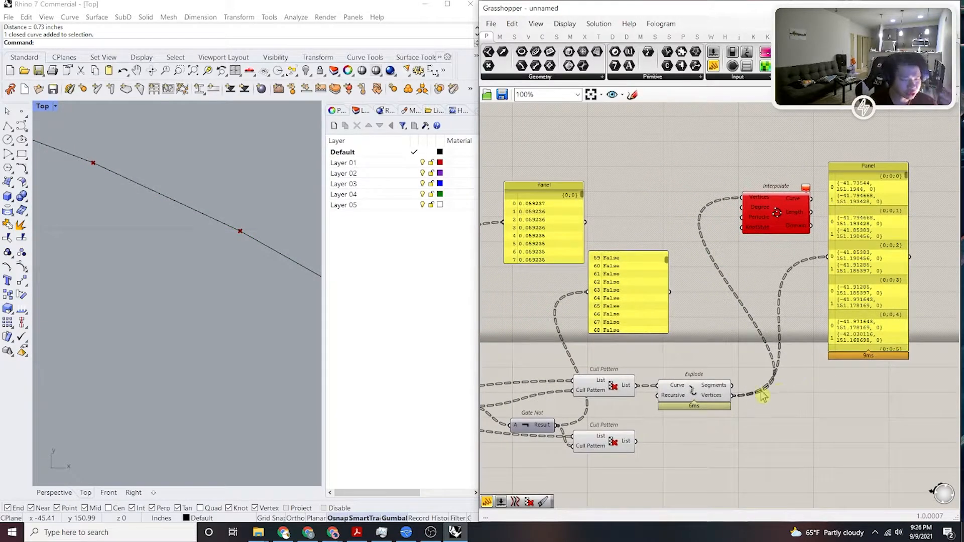
pyautogui.moveTo(777, 212); pyautogui.dragTo(815, 393)
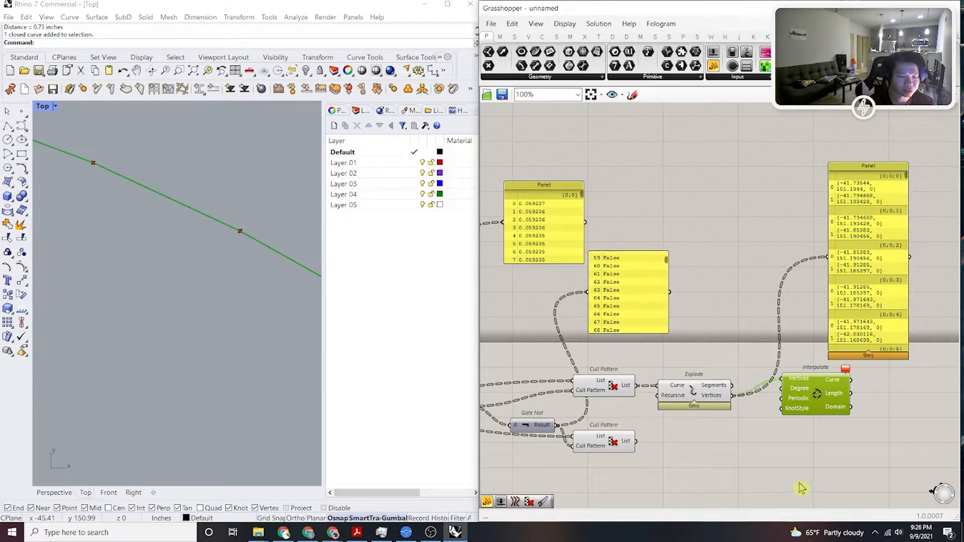
# Delete the Interpolate component that follows the second Explode.
pyautogui.scroll(3, 829, 398)
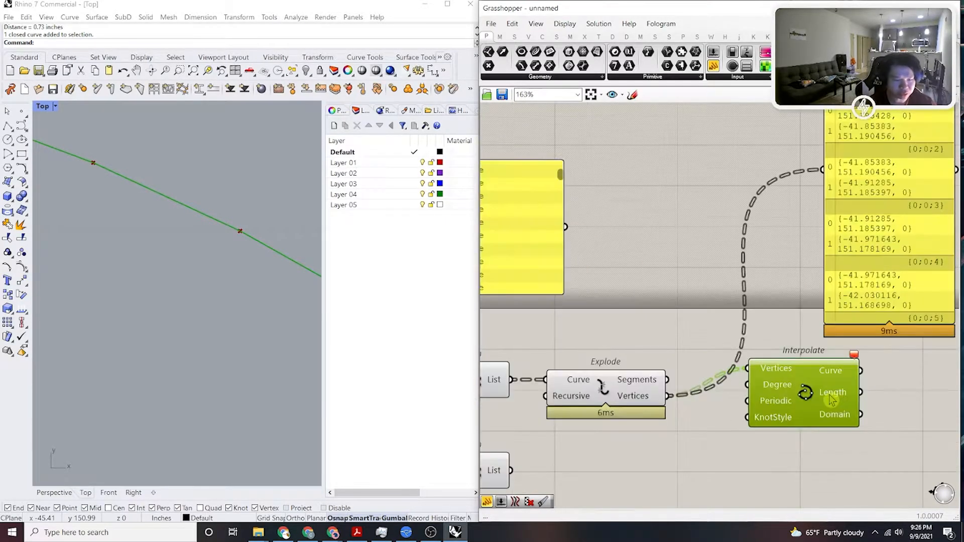
pyautogui.press('Delete')
pyautogui.moveTo(688, 421); pyautogui.dragTo(764, 408, button='right')
pyautogui.click(698, 391)
# Add a panel above the second Explode, connect the upper Cull Pattern's List output to it, and scroll through its list of curves.
pyautogui.moveTo(536, 364); pyautogui.dragTo(631, 357, button='right')
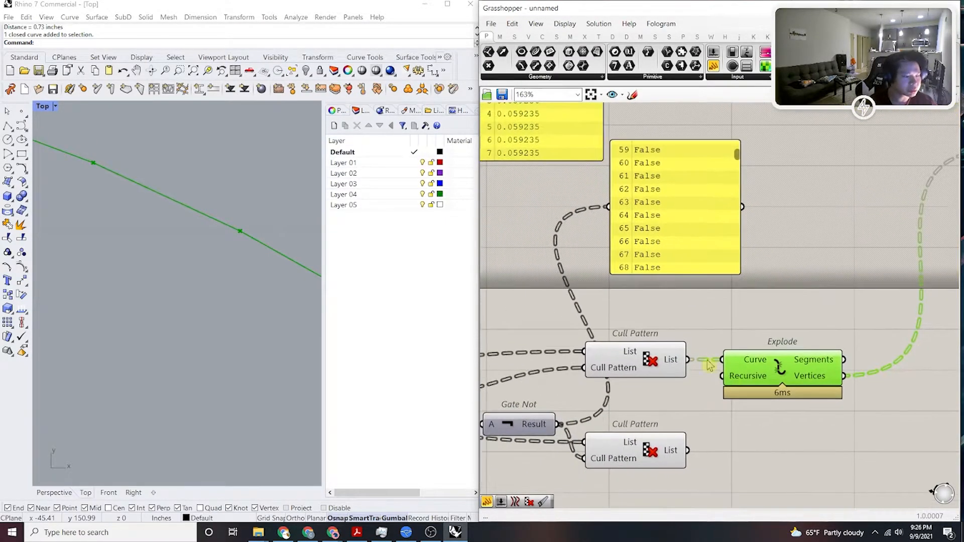
pyautogui.click(631, 357)
pyautogui.doubleClick(789, 306)
pyautogui.write('//')
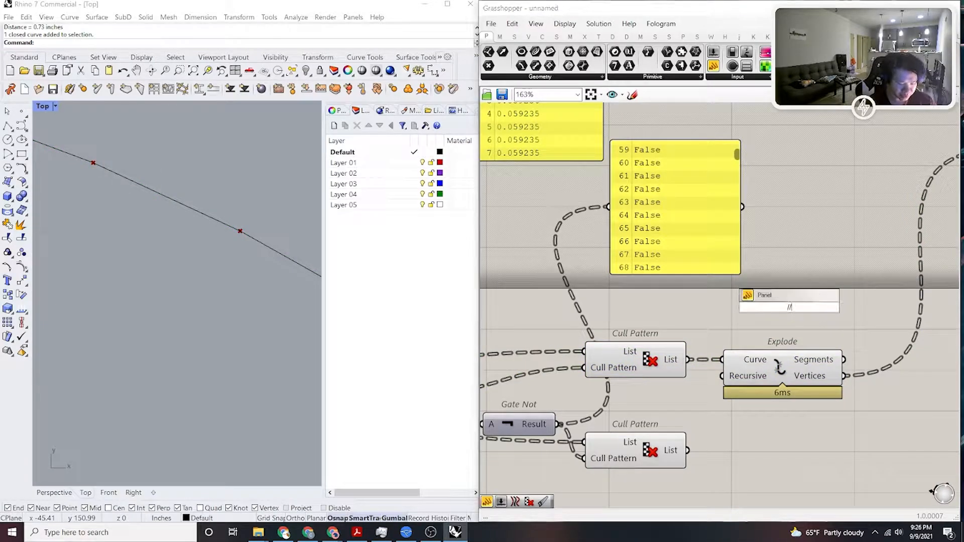
pyautogui.press('Return')
pyautogui.moveTo(774, 327); pyautogui.dragTo(737, 380, button='right')
pyautogui.moveTo(683, 361); pyautogui.dragTo(649, 412)
pyautogui.moveTo(765, 374); pyautogui.dragTo(734, 401, button='right')
pyautogui.moveTo(734, 401); pyautogui.dragTo(768, 311)
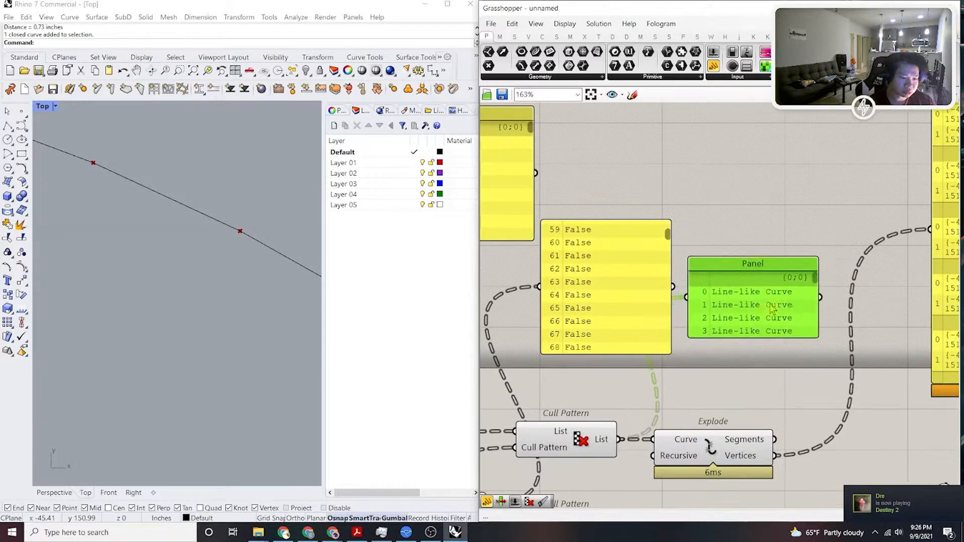
pyautogui.moveTo(814, 285); pyautogui.dragTo(815, 294)
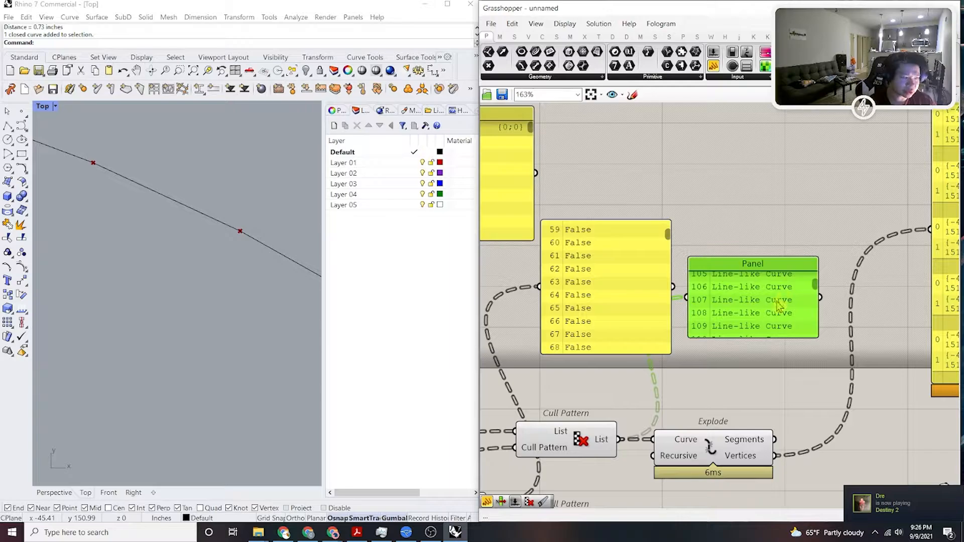
pyautogui.moveTo(817, 290); pyautogui.dragTo(817, 334)
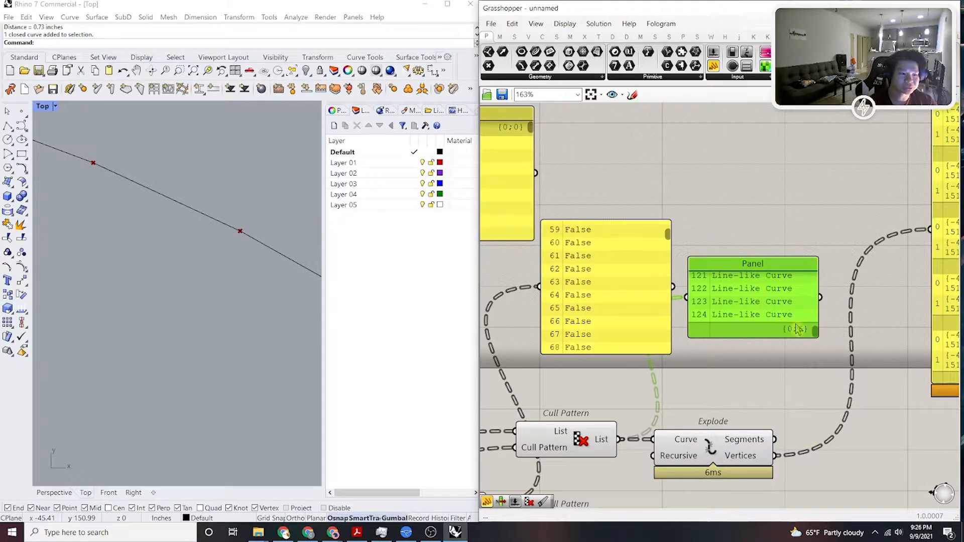
# Add an End Points component beside the second Explode and connect the upper Cull Pattern's List output to its Curve input.
pyautogui.moveTo(843, 472); pyautogui.dragTo(754, 465, button='right')
pyautogui.doubleClick(783, 472)
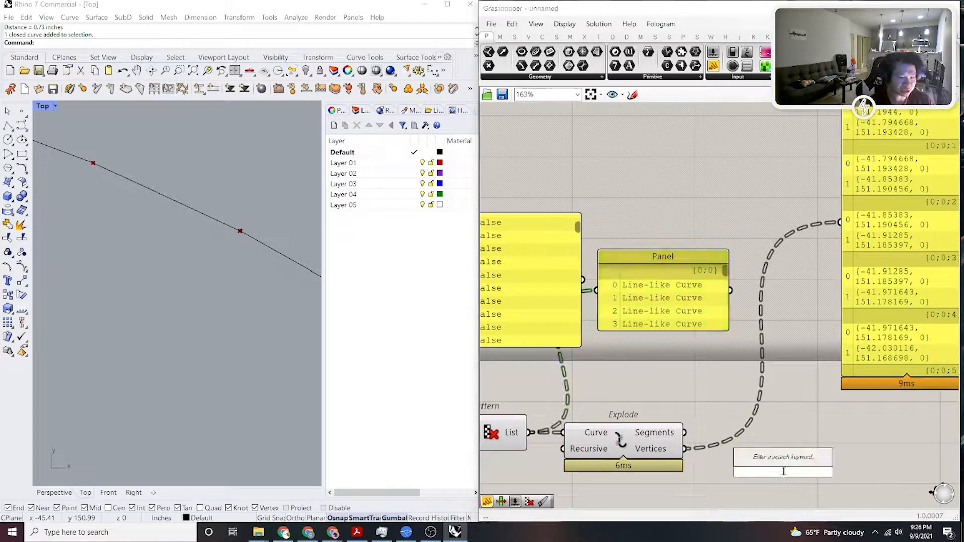
pyautogui.write('end poi')
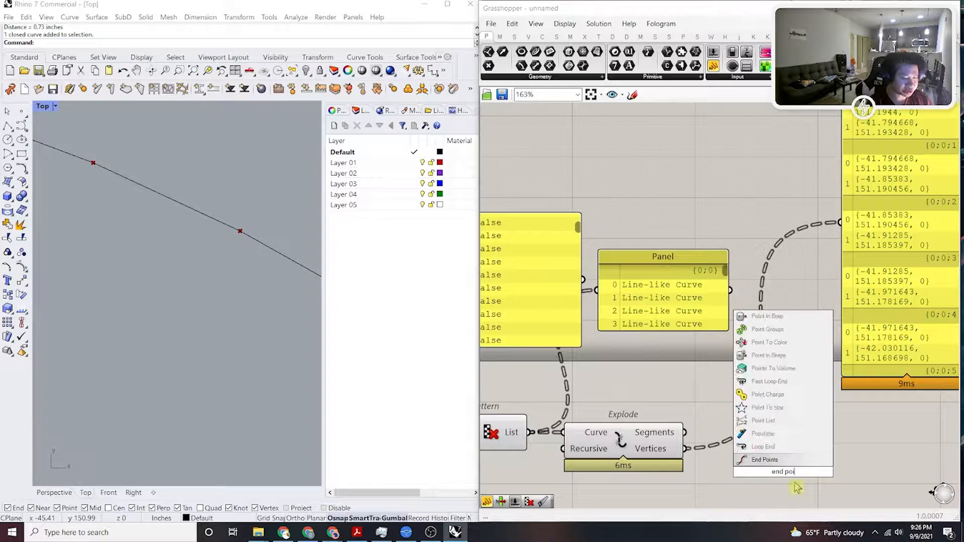
pyautogui.press('Return')
pyautogui.moveTo(741, 472); pyautogui.dragTo(655, 435)
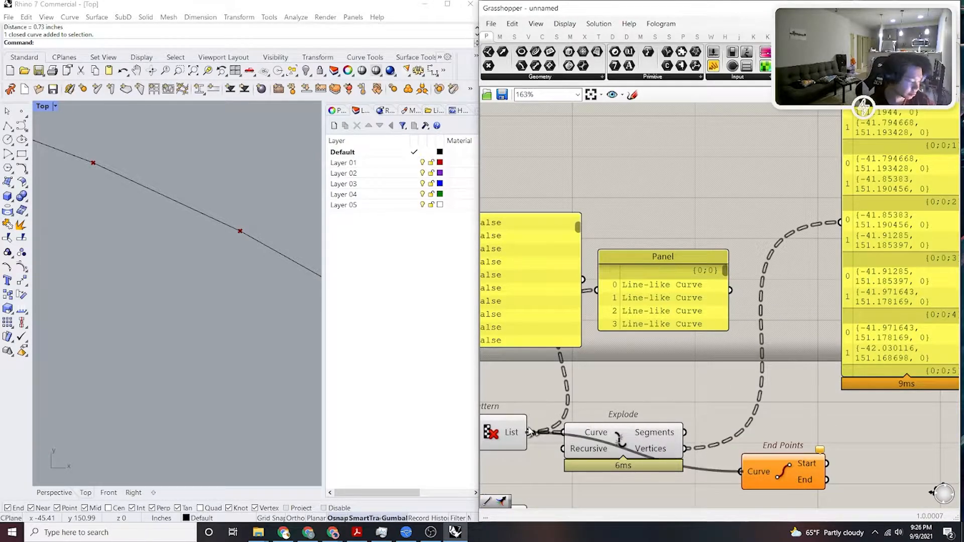
pyautogui.click(793, 471)
pyautogui.rightClick(224, 262)
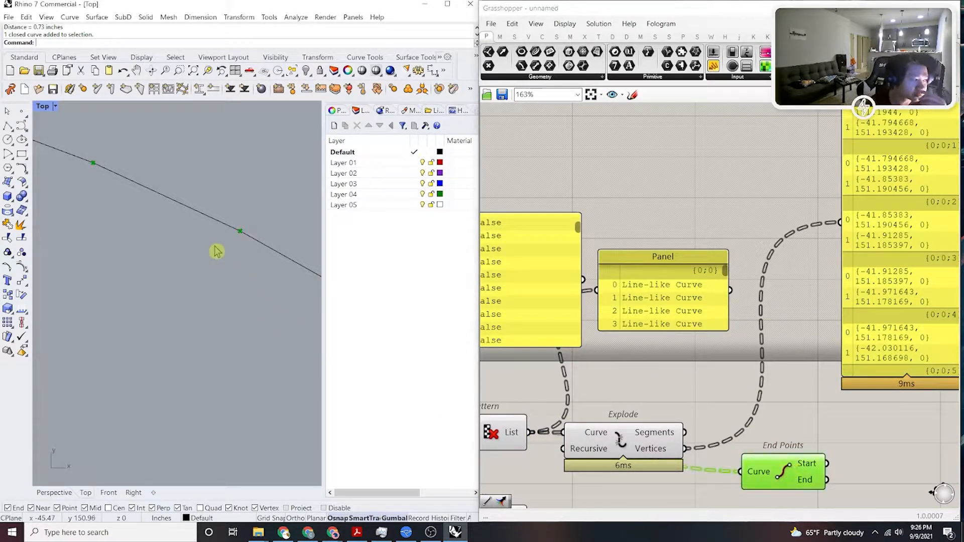
pyautogui.scroll(-10, 219, 251)
# Add a Merge component after End Points.
pyautogui.moveTo(912, 448); pyautogui.dragTo(841, 441, button='right')
pyautogui.click(830, 445)
pyautogui.doubleClick(855, 434)
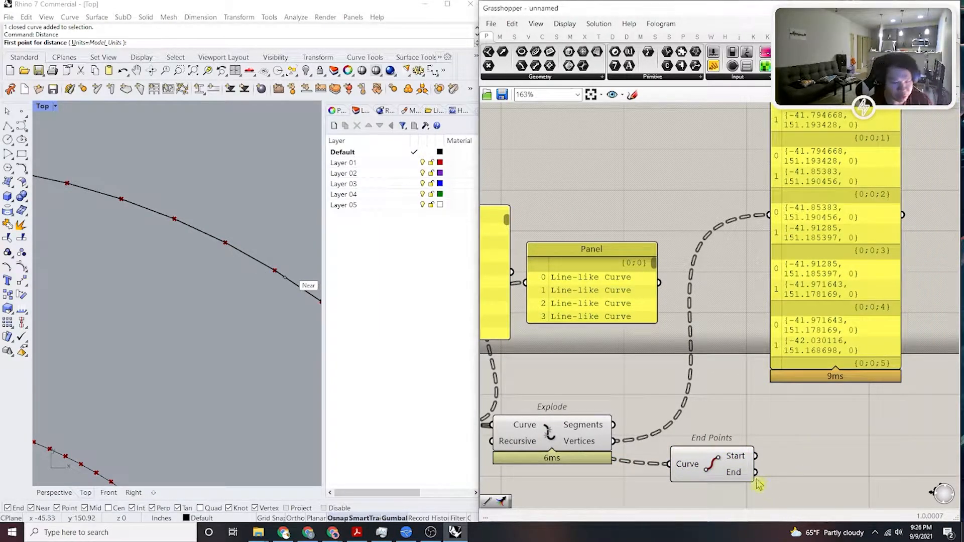
pyautogui.click(737, 475)
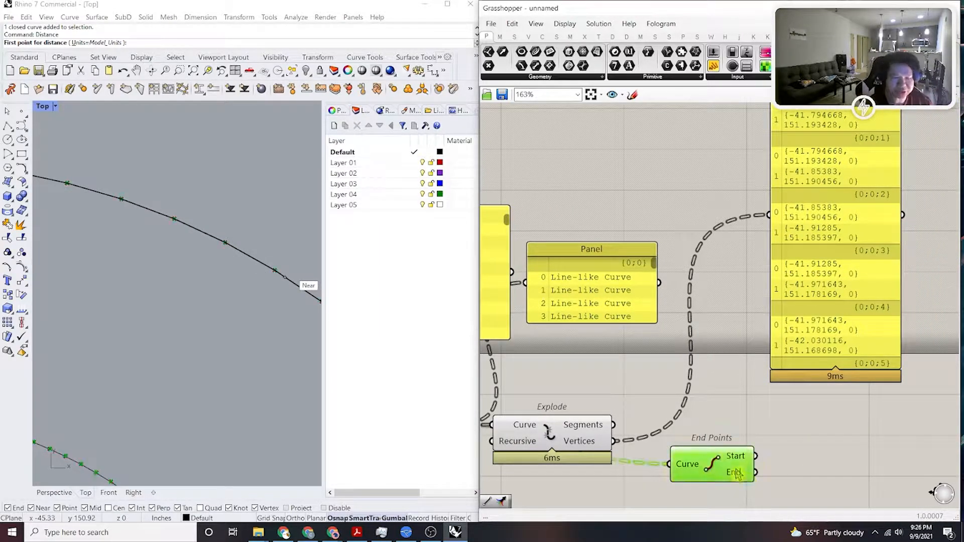
pyautogui.doubleClick(825, 470)
pyautogui.write('me')
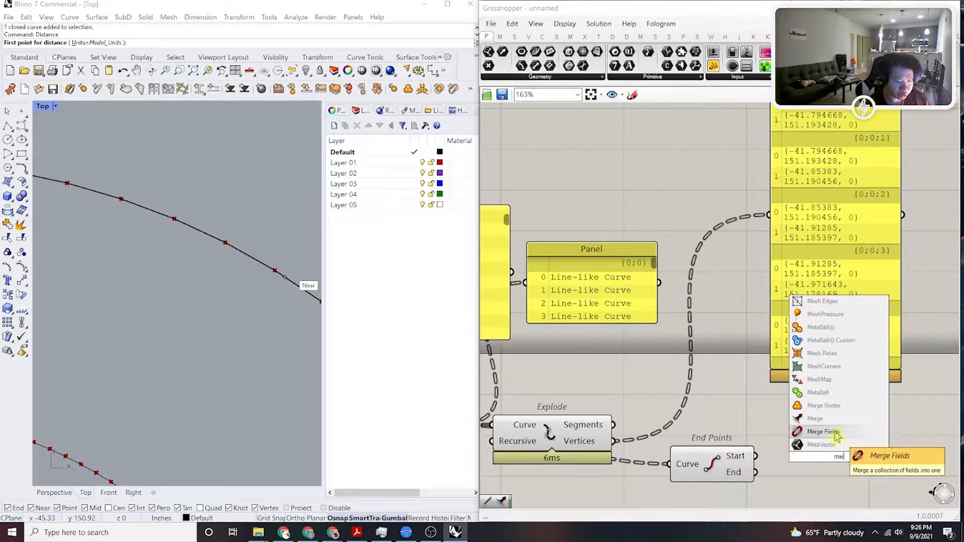
pyautogui.click(823, 419)
# Connect the Start output of End Points to Merge's first data input and the End output to its second.
pyautogui.scroll(3, 798, 412)
pyautogui.moveTo(731, 394); pyautogui.dragTo(788, 383)
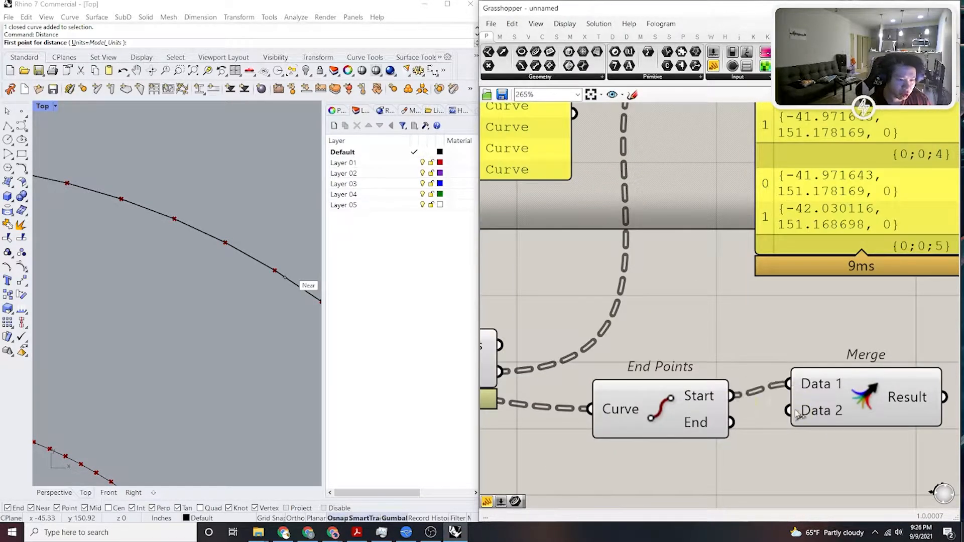
pyautogui.moveTo(858, 443); pyautogui.dragTo(778, 451, button='right')
pyautogui.moveTo(708, 419); pyautogui.dragTo(653, 432)
pyautogui.moveTo(803, 442); pyautogui.dragTo(704, 449, button='right')
# Add an Interpolate component after Merge and connect Merge's Result output to its Vertices input.
pyautogui.doubleClick(875, 379)
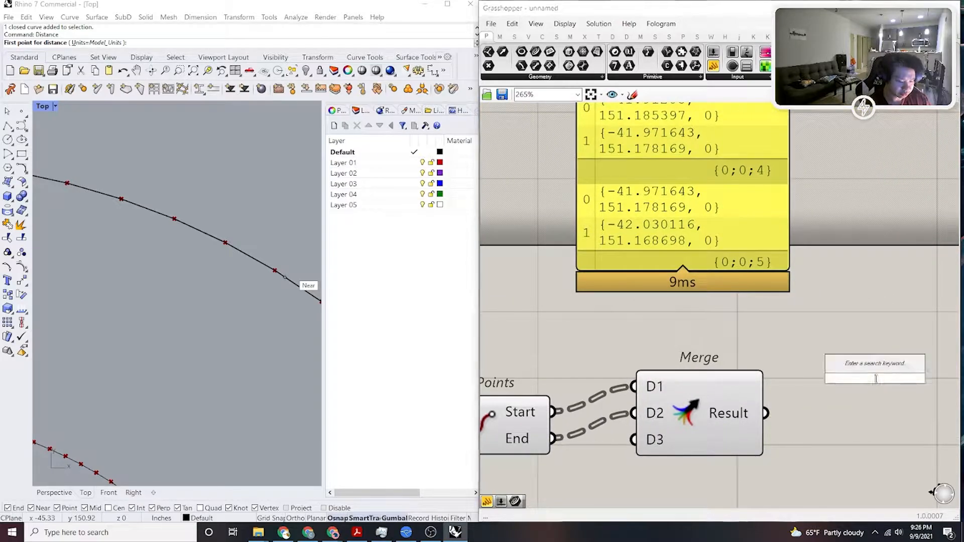
pyautogui.write('inter')
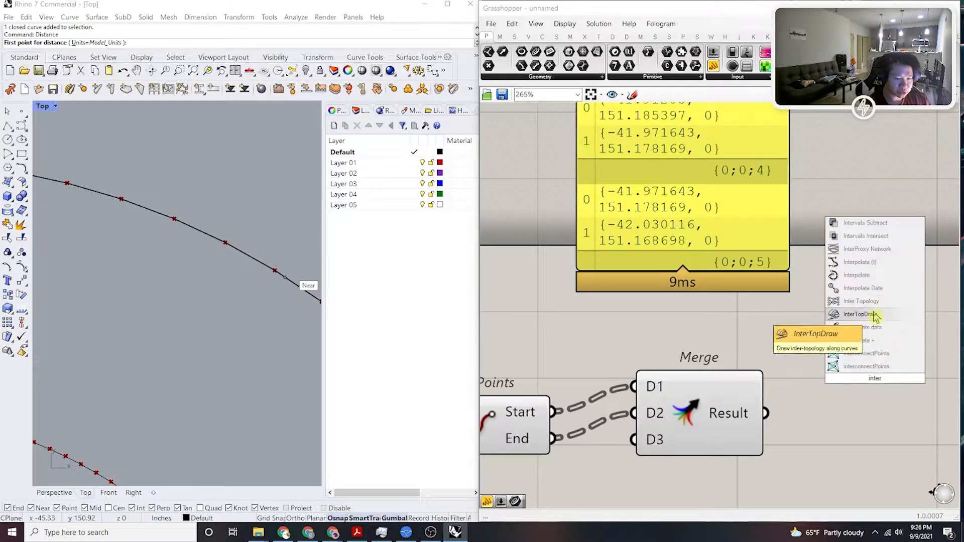
pyautogui.click(858, 275)
pyautogui.moveTo(870, 386); pyautogui.dragTo(819, 387, button='right')
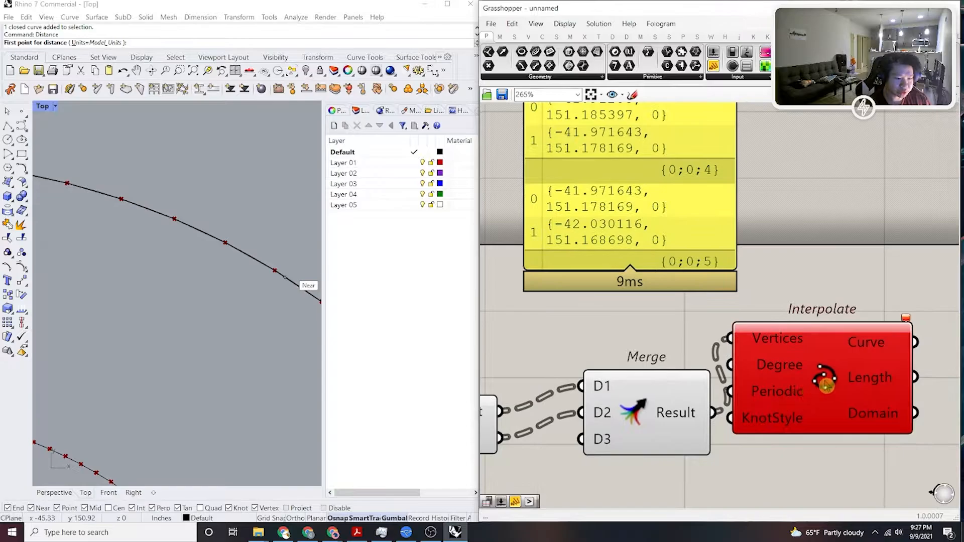
# Duplicate the vertices panel, connect Merge's Result output to the copy and place it beside the original for comparison.
pyautogui.scroll(-3, 818, 387)
pyautogui.click(798, 266)
pyautogui.scroll(-3, 788, 255)
pyautogui.moveTo(787, 254); pyautogui.dragTo(766, 278, button='right')
pyautogui.moveTo(704, 264); pyautogui.dragTo(807, 259)
pyautogui.hotkey('ctrl', 'c')
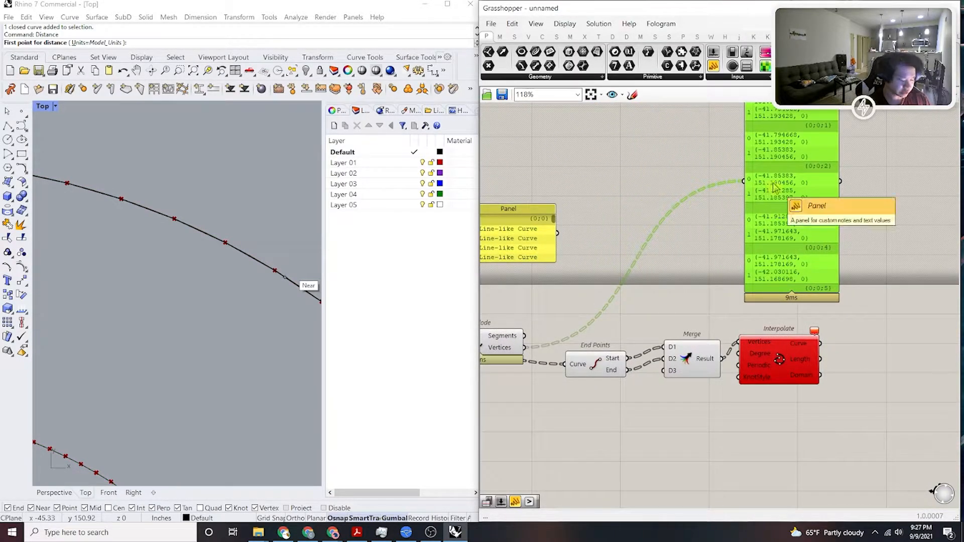
pyautogui.hotkey('ctrl', 'v')
pyautogui.moveTo(765, 183); pyautogui.dragTo(721, 359)
pyautogui.moveTo(813, 251); pyautogui.dragTo(760, 335, button='right')
pyautogui.moveTo(760, 335); pyautogui.dragTo(848, 306)
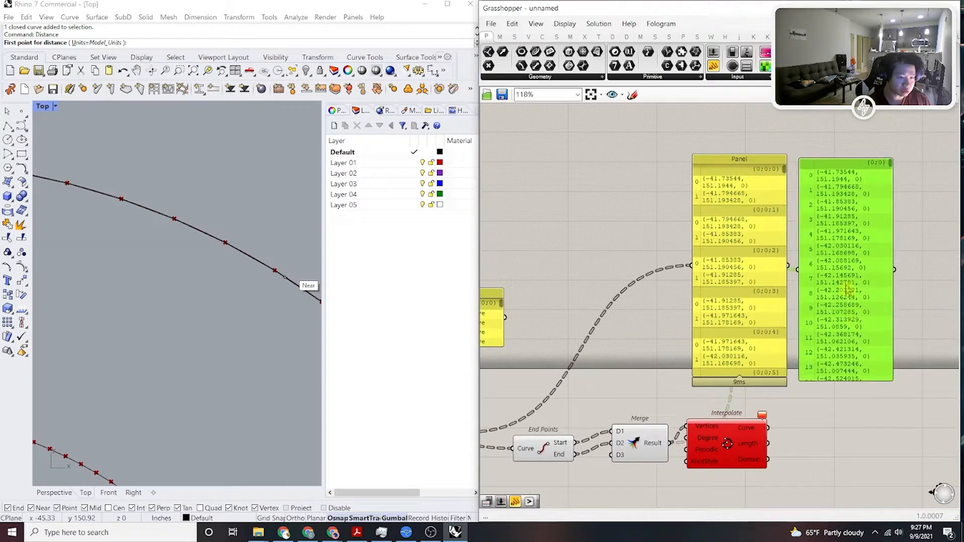
pyautogui.scroll(2, 847, 287)
pyautogui.click(739, 471)
pyautogui.scroll(5, 824, 311)
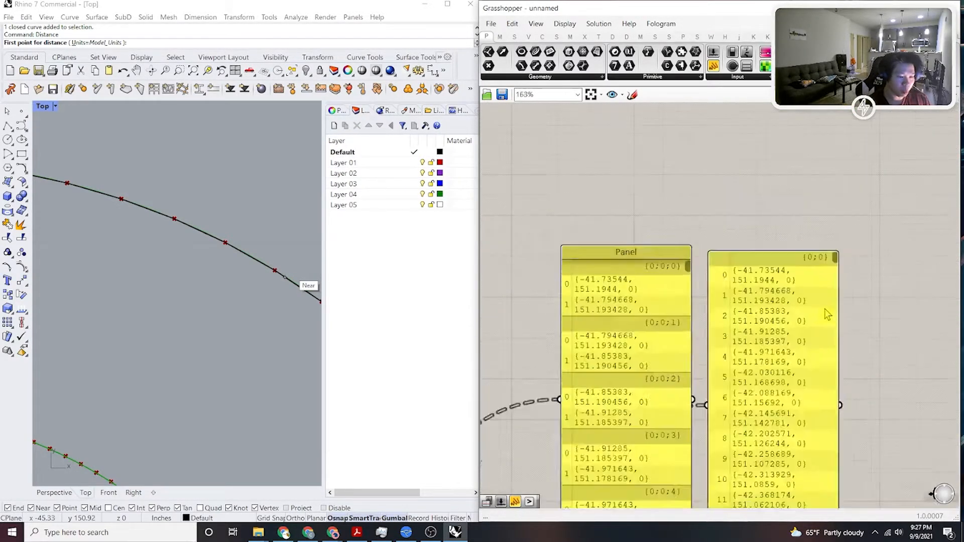
# Move the copied panel down beside the Interpolate component.
pyautogui.click(768, 287)
pyautogui.scroll(-3, 769, 332)
pyautogui.moveTo(769, 341); pyautogui.dragTo(823, 286, button='right')
pyautogui.moveTo(822, 301); pyautogui.dragTo(820, 347)
pyautogui.moveTo(817, 378); pyautogui.dragTo(830, 295, button='right')
pyautogui.moveTo(829, 297); pyautogui.dragTo(800, 451)
pyautogui.moveTo(801, 452); pyautogui.dragTo(843, 377, button='right')
pyautogui.moveTo(844, 378); pyautogui.dragTo(824, 470)
pyautogui.moveTo(727, 355); pyautogui.dragTo(755, 340, button='right')
pyautogui.scroll(2, 703, 324)
# Graft the D1 and D2 inputs of Merge.
pyautogui.rightClick(677, 289)
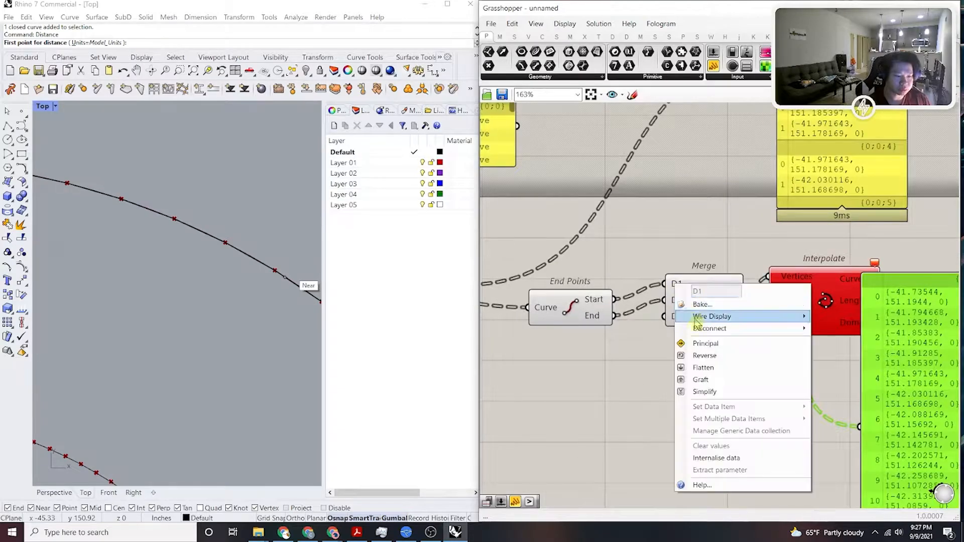
pyautogui.click(703, 380)
pyautogui.rightClick(674, 300)
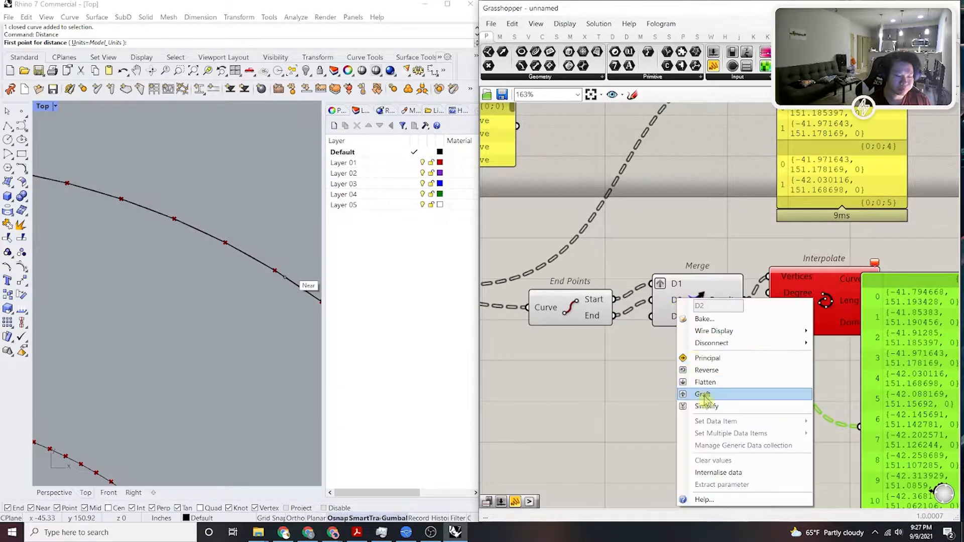
pyautogui.click(712, 394)
pyautogui.click(824, 397)
# Move the copied panel back up beside the original vertices panel.
pyautogui.moveTo(871, 391); pyautogui.dragTo(733, 408, button='right')
pyautogui.moveTo(767, 403); pyautogui.dragTo(830, 185)
pyautogui.moveTo(830, 185); pyautogui.dragTo(770, 467, button='right')
pyautogui.moveTo(772, 466); pyautogui.dragTo(762, 310)
pyautogui.scroll(-3, 778, 329)
pyautogui.moveTo(730, 496); pyautogui.dragTo(722, 422, button='right')
pyautogui.click(685, 407)
# Compare the grafted Merge points with the exploded vertices in the two panels, branch by branch.
pyautogui.moveTo(575, 425); pyautogui.dragTo(708, 405, button='right')
pyautogui.scroll(1, 708, 405)
pyautogui.click(705, 404)
pyautogui.moveTo(863, 395); pyautogui.dragTo(695, 413, button='right')
pyautogui.scroll(2, 695, 413)
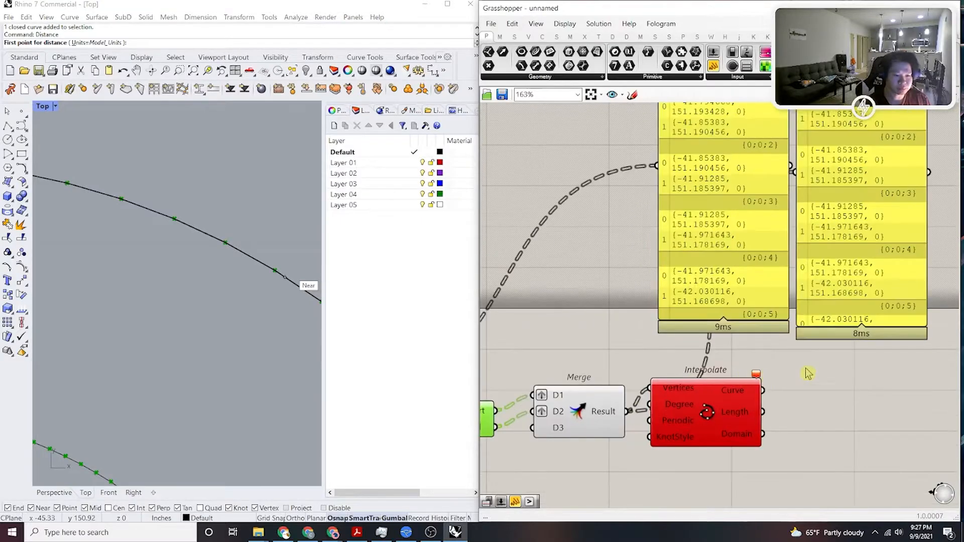
pyautogui.scroll(-2, 803, 375)
pyautogui.moveTo(803, 375); pyautogui.dragTo(754, 402, button='right')
pyautogui.scroll(1, 689, 421)
pyautogui.click(688, 420)
pyautogui.moveTo(688, 411); pyautogui.dragTo(643, 515, button='right')
pyautogui.scroll(4, 696, 210)
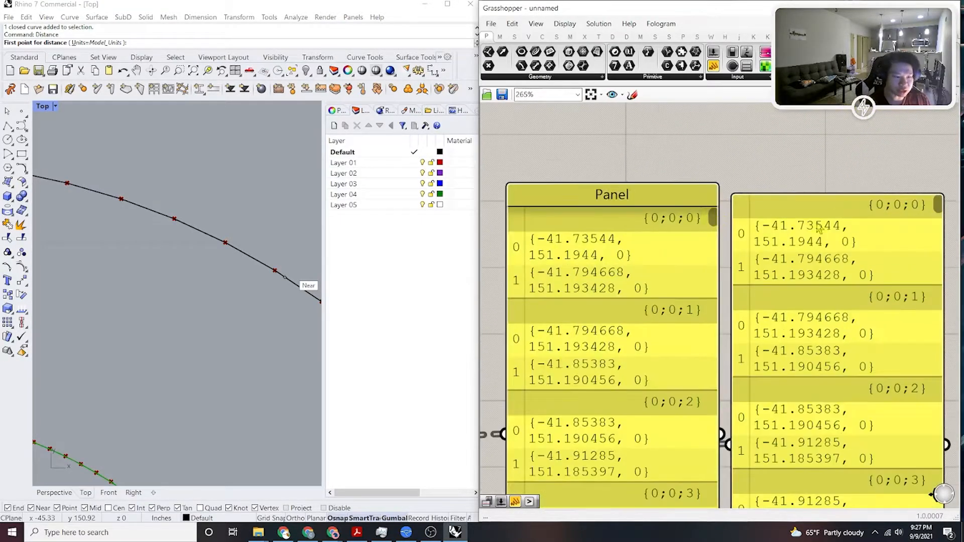
pyautogui.scroll(-7, 787, 270)
pyautogui.moveTo(770, 330); pyautogui.dragTo(765, 254, button='right')
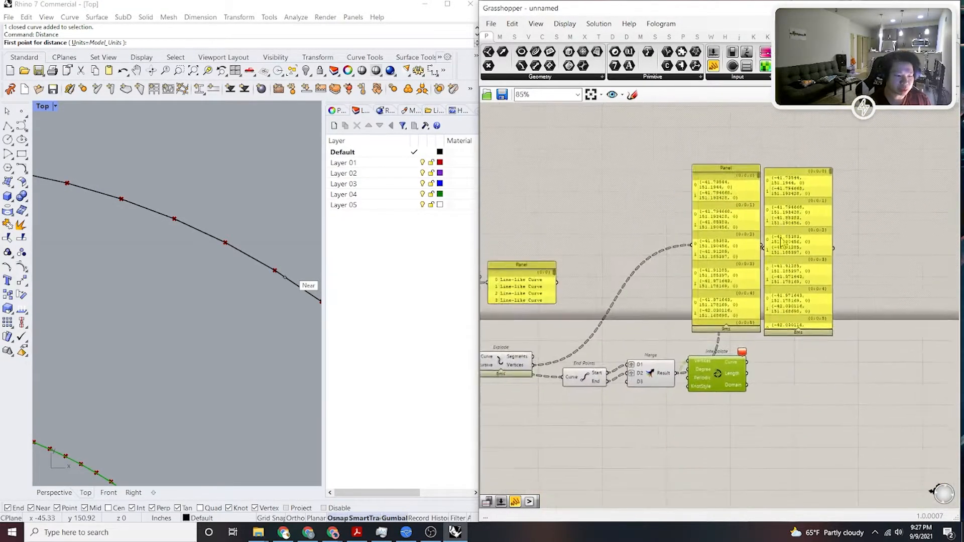
# Feed the copied panel from End Points instead, enlarge it and scroll to the end of its point list.
pyautogui.scroll(2, 764, 251)
pyautogui.moveTo(633, 413); pyautogui.dragTo(636, 415)
pyautogui.moveTo(805, 268); pyautogui.dragTo(765, 296, button='right')
pyautogui.moveTo(766, 294); pyautogui.dragTo(809, 304)
pyautogui.moveTo(763, 285); pyautogui.dragTo(765, 282)
pyautogui.moveTo(816, 338); pyautogui.dragTo(786, 355, button='right')
pyautogui.moveTo(792, 408); pyautogui.dragTo(792, 465)
pyautogui.scroll(-1, 806, 214)
pyautogui.moveTo(790, 194); pyautogui.dragTo(773, 529)
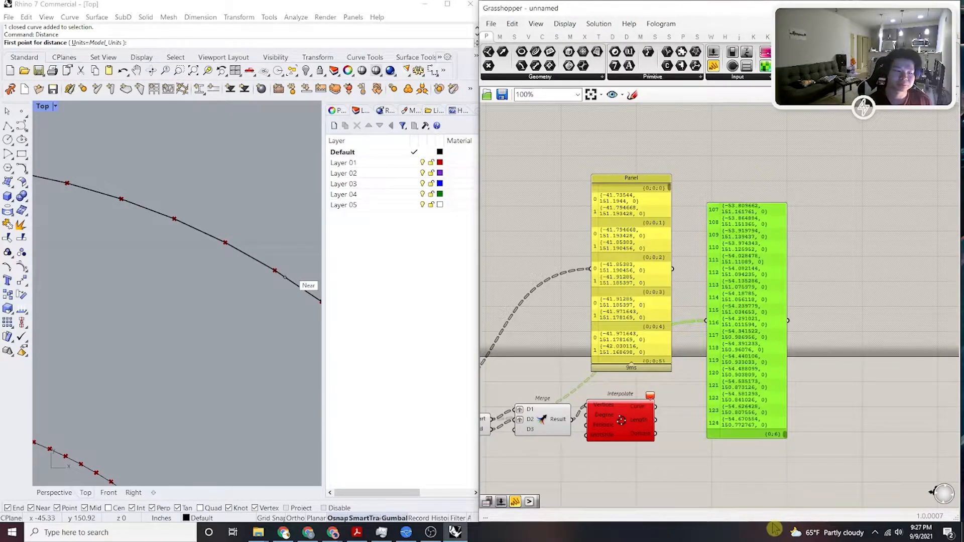
pyautogui.scroll(3, 747, 435)
pyautogui.scroll(-3, 743, 432)
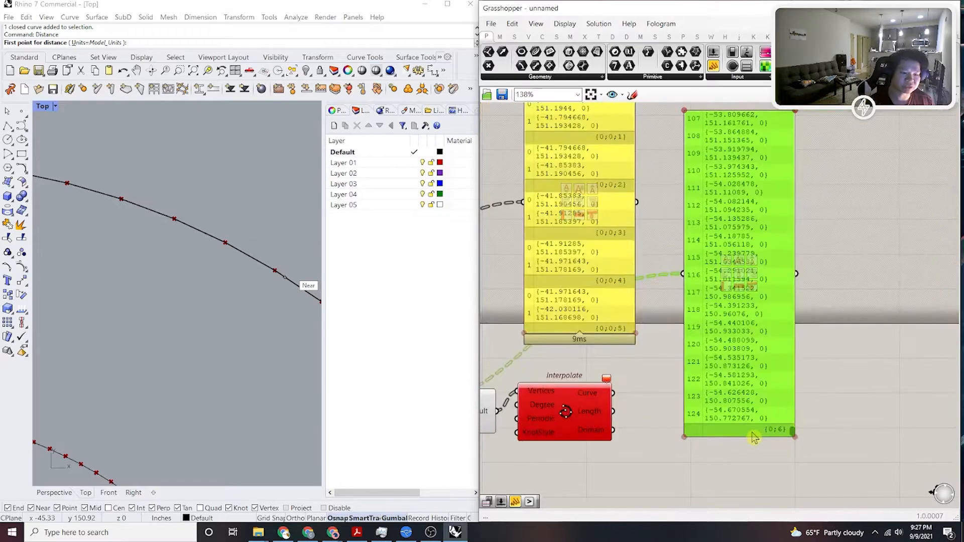
pyautogui.scroll(-3, 748, 386)
# Delete the copied points panel.
pyautogui.click(818, 368)
pyautogui.click(754, 284)
pyautogui.scroll(-2, 755, 284)
pyautogui.moveTo(755, 285); pyautogui.dragTo(804, 268, button='right')
pyautogui.scroll(4, 786, 326)
pyautogui.press('Delete')
pyautogui.scroll(2, 684, 347)
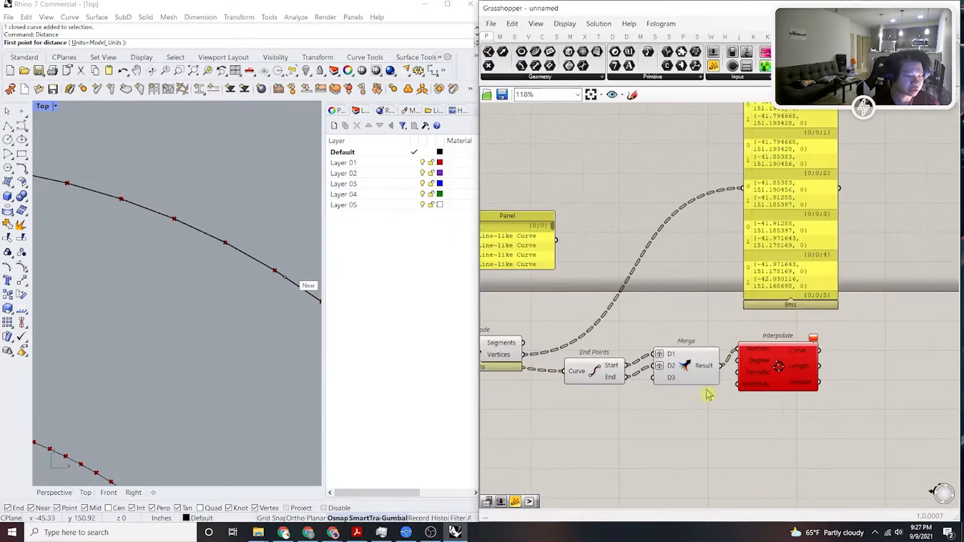
# Delete the End Points, Merge and Interpolate components.
pyautogui.moveTo(790, 442); pyautogui.dragTo(574, 379)
pyautogui.press('Delete')
pyautogui.moveTo(604, 385); pyautogui.dragTo(784, 379, button='right')
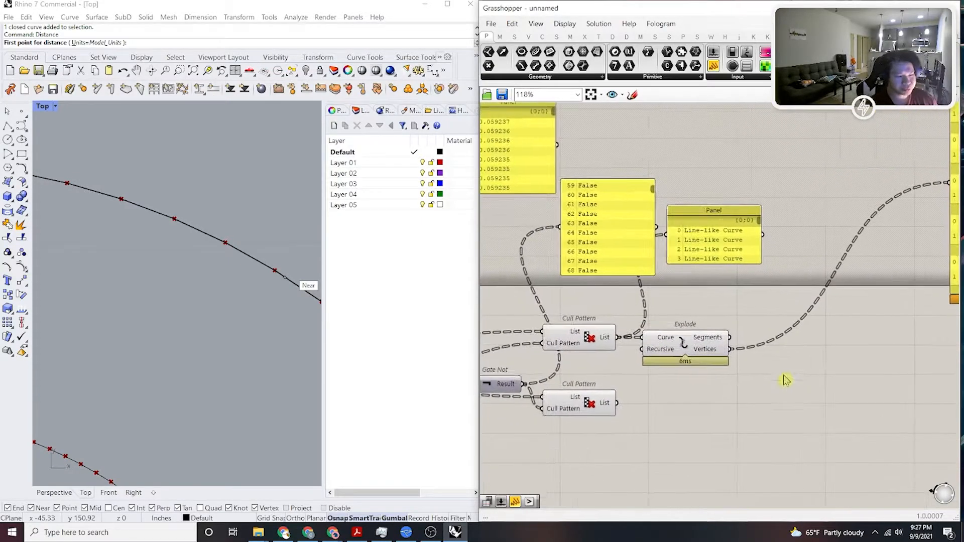
pyautogui.moveTo(765, 313); pyautogui.dragTo(742, 297, button='right')
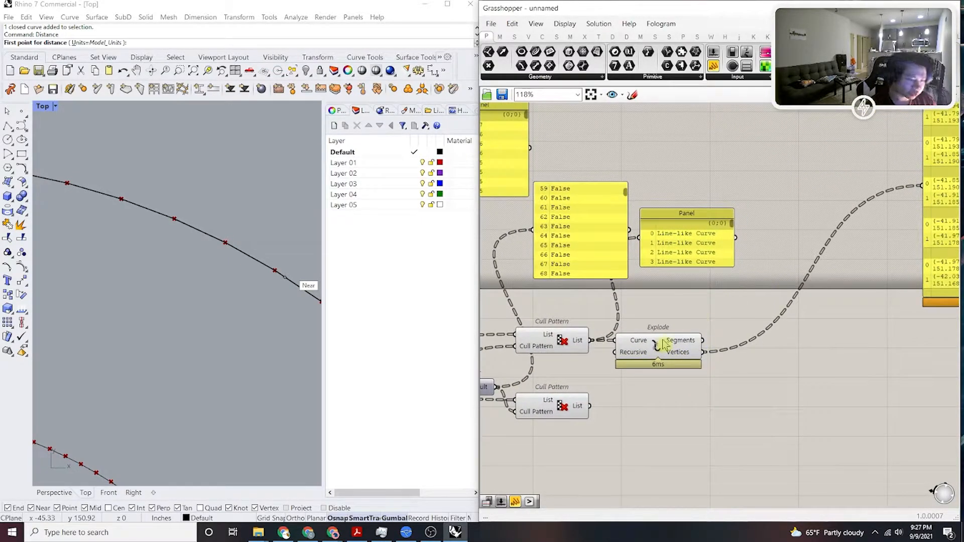
# Cancel the pending Distance command in Rhino and add a Join Curves component near the second Explode in Grasshopper.
pyautogui.press('Escape')
pyautogui.scroll(-15, 229, 294)
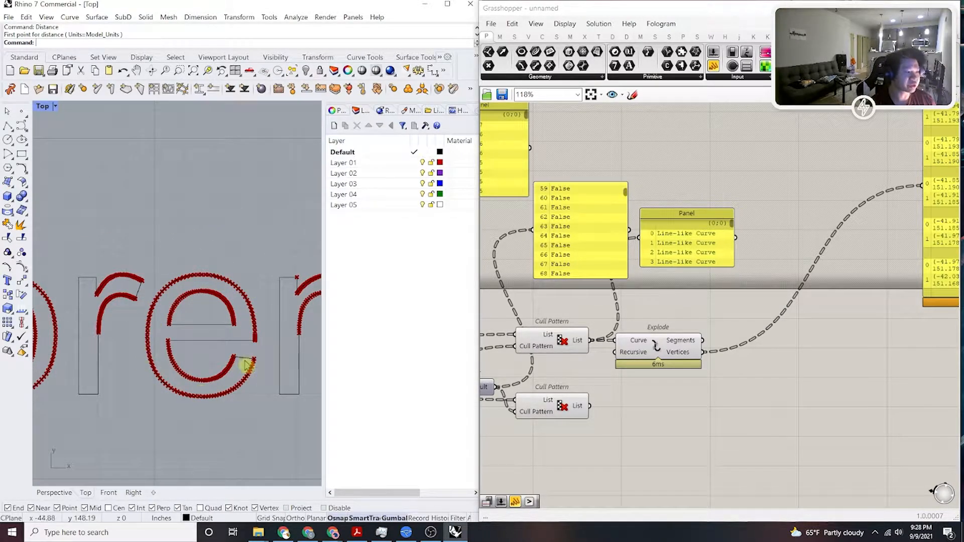
pyautogui.doubleClick(726, 387)
pyautogui.write('joi')
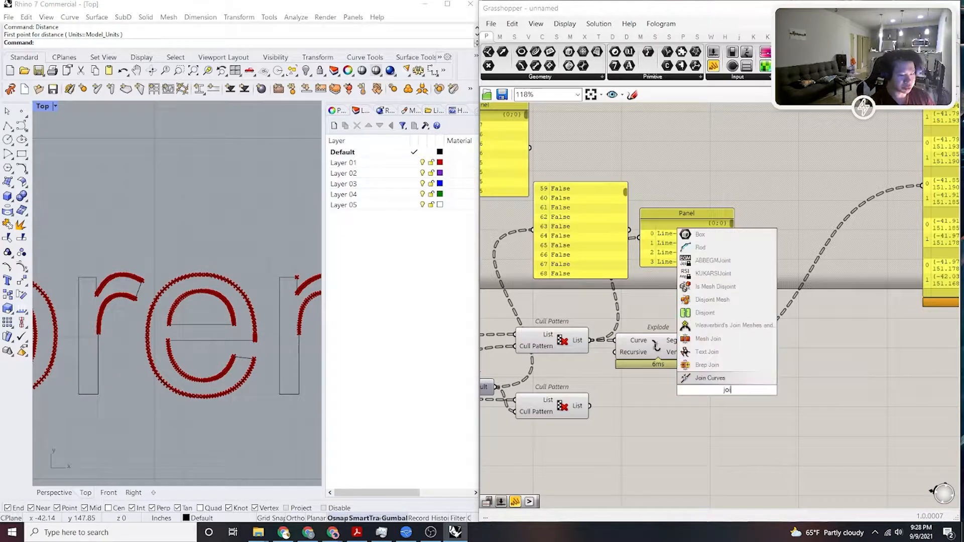
pyautogui.click(709, 378)
pyautogui.scroll(3, 814, 317)
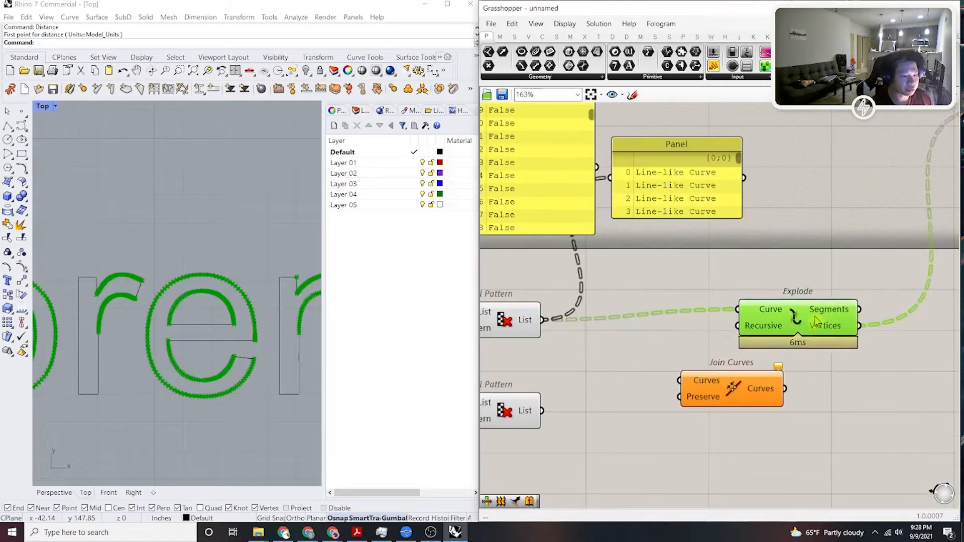
# Insert Join Curves between the upper Cull Pattern's List output and the second Explode's Curve input.
pyautogui.moveTo(665, 317); pyautogui.dragTo(639, 321)
pyautogui.moveTo(850, 401); pyautogui.dragTo(762, 363)
pyautogui.moveTo(841, 353); pyautogui.dragTo(825, 360, button='right')
pyautogui.moveTo(817, 315); pyautogui.dragTo(749, 336)
pyautogui.click(783, 364)
pyautogui.moveTo(783, 363); pyautogui.dragTo(765, 372, button='right')
pyautogui.scroll(1, 682, 344)
pyautogui.click(669, 344)
pyautogui.click(797, 279)
# Move and enlarge the panel of culled curves and scroll to the end of its list.
pyautogui.moveTo(754, 321)
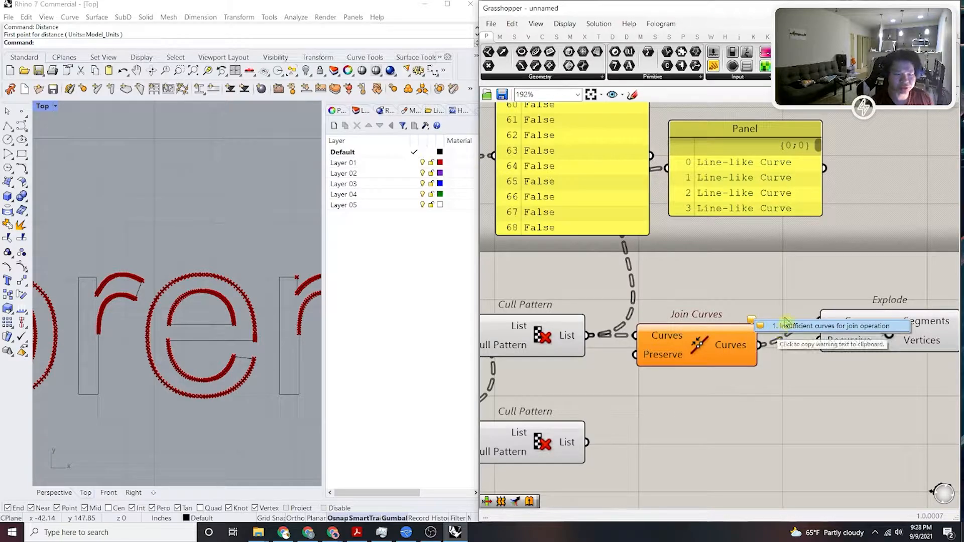
pyautogui.moveTo(789, 214); pyautogui.dragTo(789, 301)
pyautogui.moveTo(789, 259); pyautogui.dragTo(786, 303, button='right')
pyautogui.moveTo(786, 298); pyautogui.dragTo(884, 217)
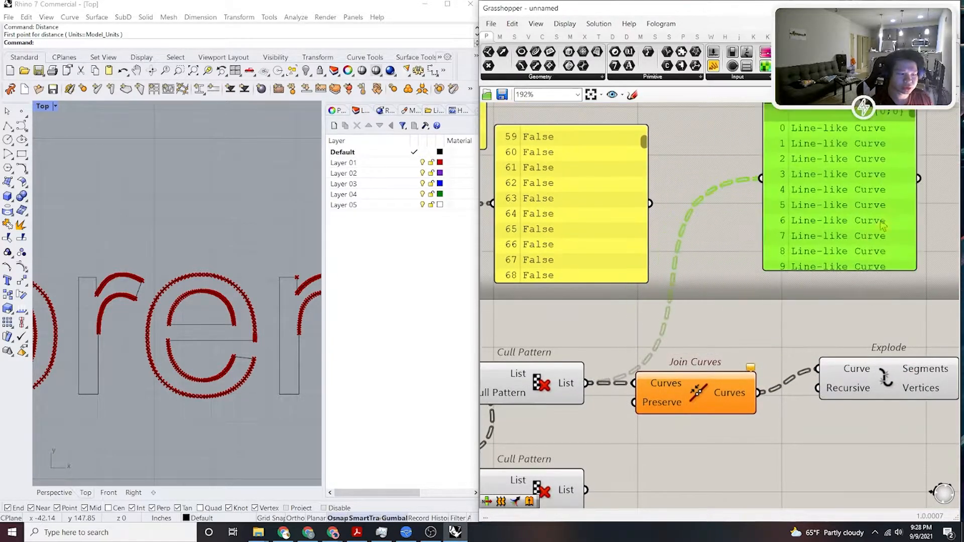
pyautogui.scroll(-1, 806, 299)
pyautogui.click(793, 304)
pyautogui.scroll(1, 847, 219)
pyautogui.moveTo(838, 296); pyautogui.dragTo(833, 343)
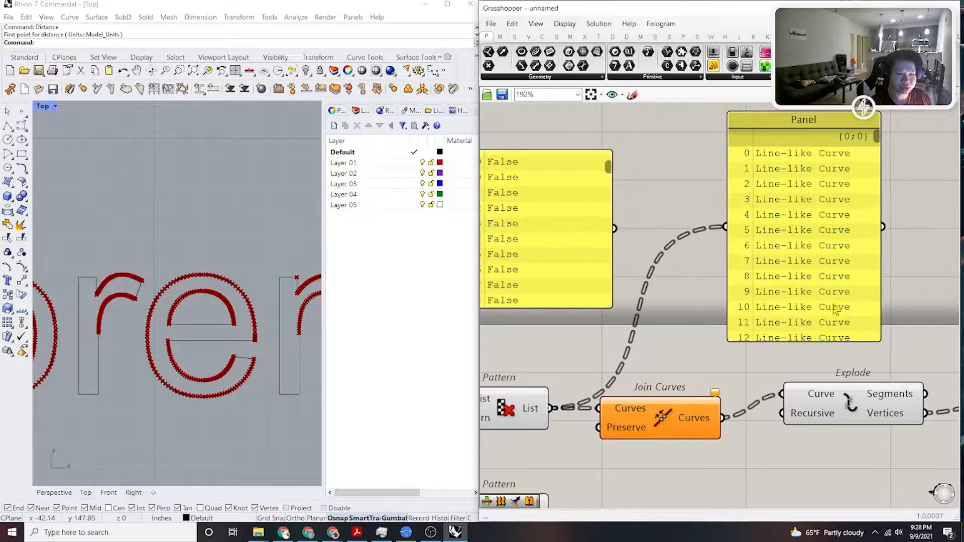
pyautogui.moveTo(830, 320); pyautogui.dragTo(780, 352, button='right')
pyautogui.scroll(-2, 780, 351)
pyautogui.moveTo(814, 219); pyautogui.dragTo(813, 360)
pyautogui.scroll(-2, 798, 332)
pyautogui.moveTo(796, 327); pyautogui.dragTo(792, 237)
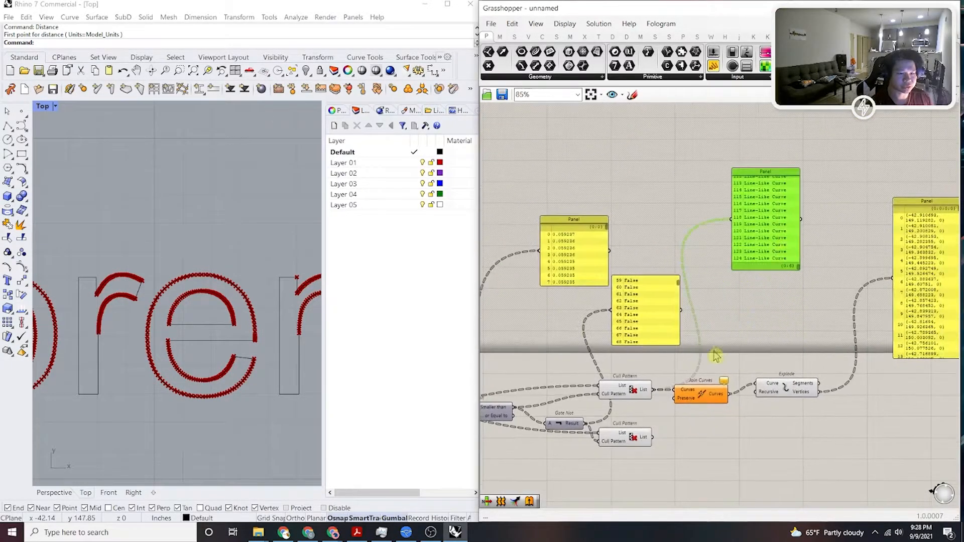
pyautogui.scroll(1, 734, 345)
# Flatten the Curves input of Join Curves and connect its Curves output to the curve list panel.
pyautogui.click(715, 359)
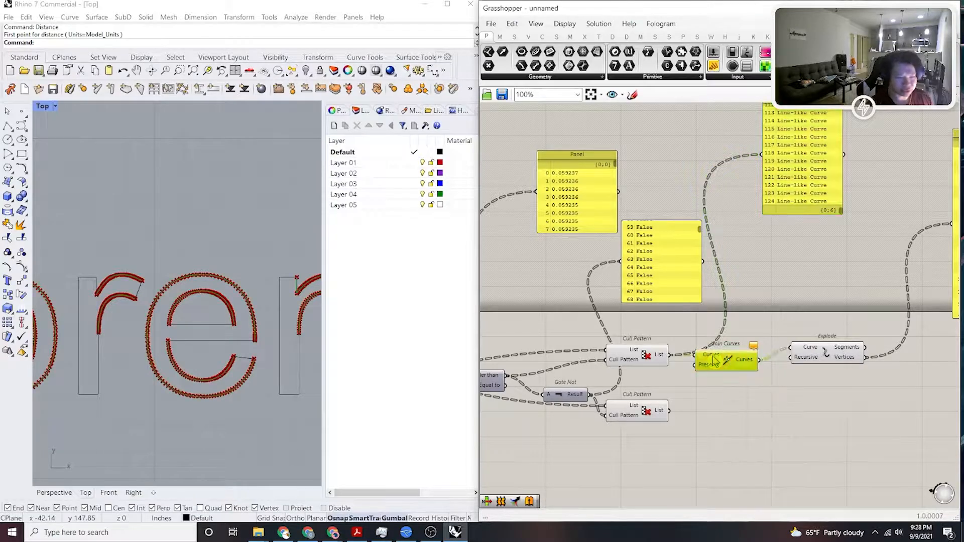
pyautogui.rightClick(714, 358)
pyautogui.click(738, 385)
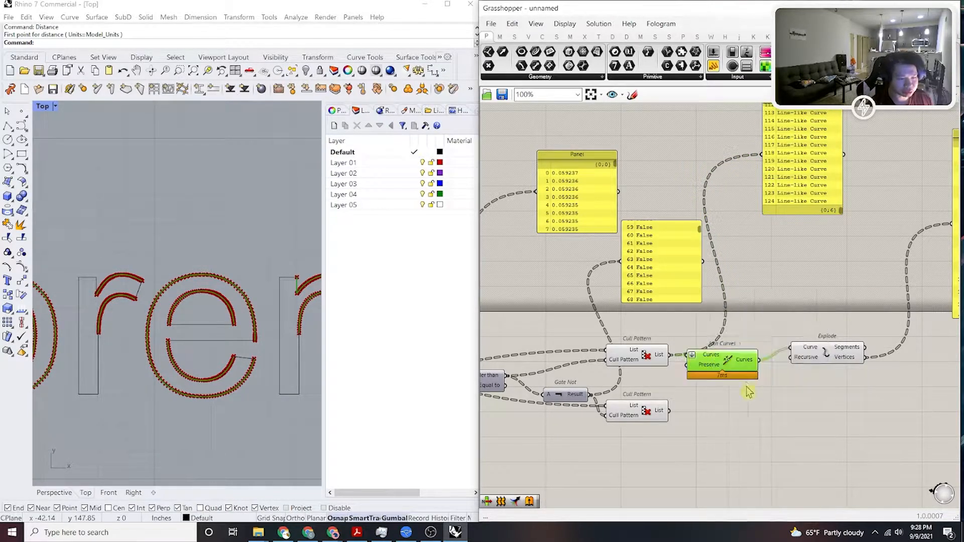
pyautogui.moveTo(760, 322); pyautogui.dragTo(759, 359)
pyautogui.moveTo(825, 218); pyautogui.dragTo(798, 255, button='right')
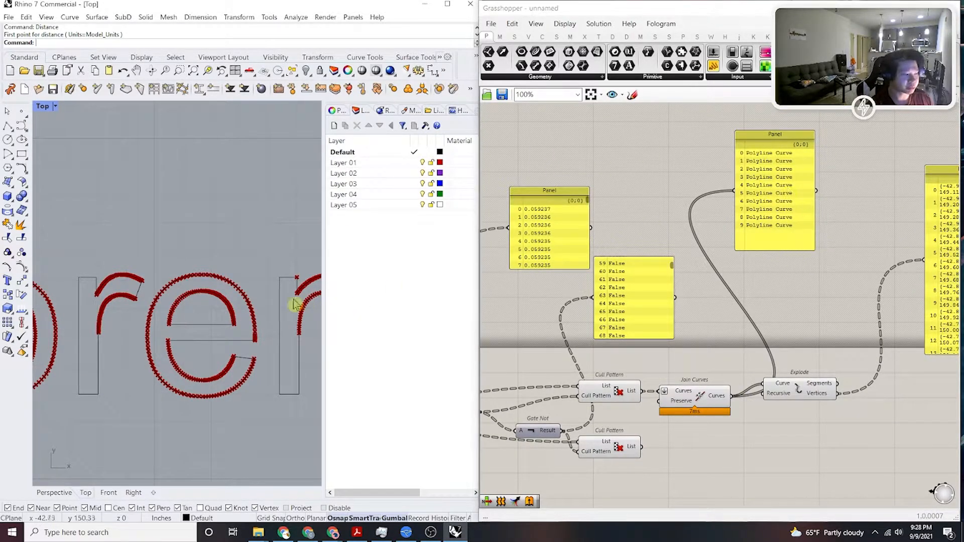
# Examine the joined curves of the letters in the Top viewport, with Join Curves selected to highlight them.
pyautogui.scroll(6, 201, 301)
pyautogui.moveTo(743, 358); pyautogui.dragTo(708, 325, button='right')
pyautogui.scroll(3, 718, 366)
pyautogui.moveTo(777, 374); pyautogui.dragTo(815, 411, button='right')
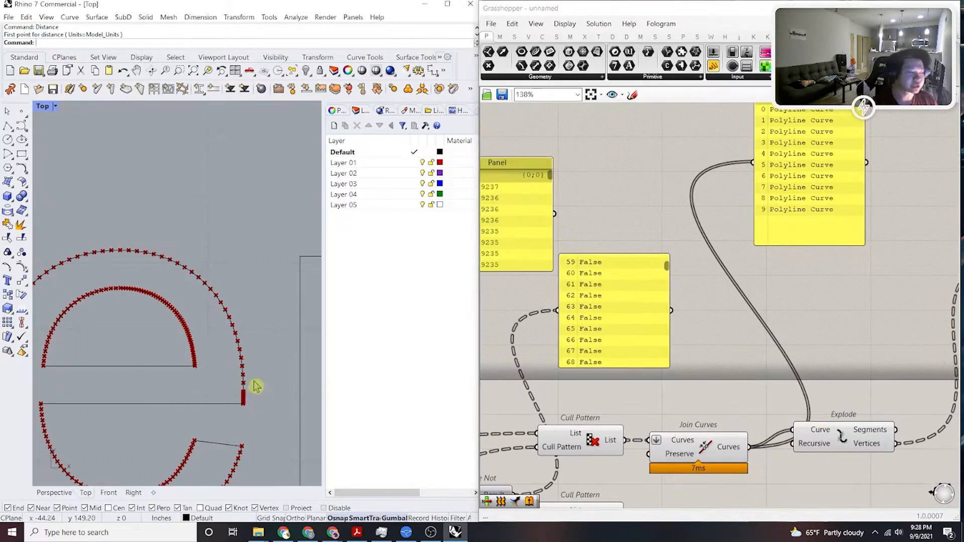
pyautogui.click(713, 452)
pyautogui.scroll(-3, 236, 262)
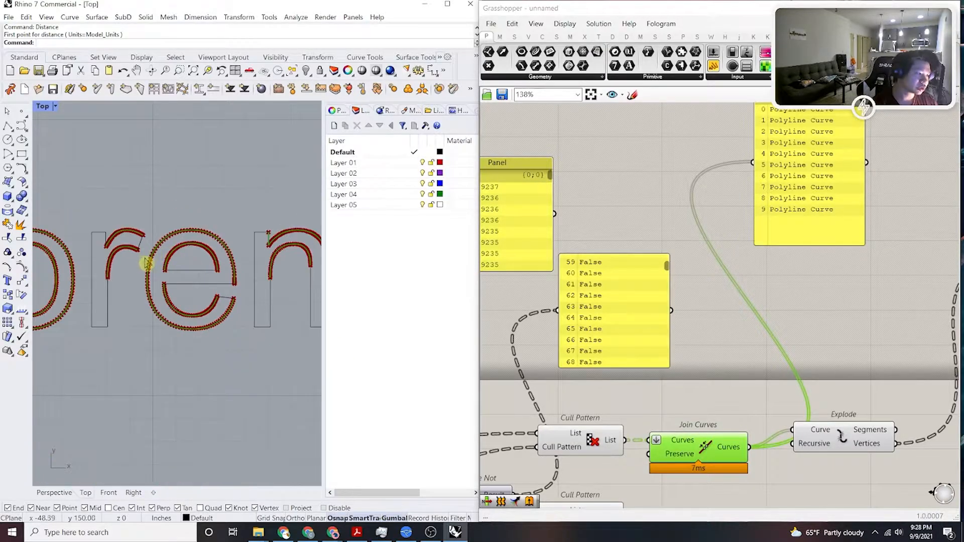
pyautogui.scroll(-5, 748, 346)
# Move the second Explode component down, clear of the wire between Join Curves and its panel.
pyautogui.moveTo(921, 366); pyautogui.dragTo(809, 375, button='right')
pyautogui.scroll(2, 809, 375)
pyautogui.click(779, 343)
pyautogui.middleClick(817, 312)
pyautogui.click(838, 284)
pyautogui.middleClick(766, 327)
pyautogui.click(789, 305)
pyautogui.click(806, 277)
pyautogui.moveTo(806, 276); pyautogui.dragTo(760, 284, button='right')
pyautogui.moveTo(736, 360); pyautogui.dragTo(748, 401)
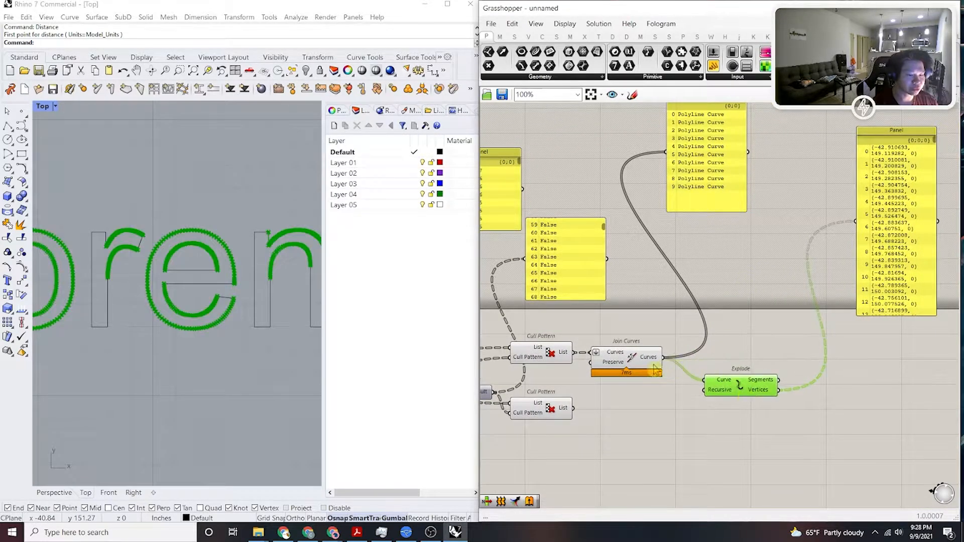
# Highlight the joined curves by selecting Join Curves and move the second Explode slightly up beside it.
pyautogui.scroll(2, 682, 383)
pyautogui.click(652, 359)
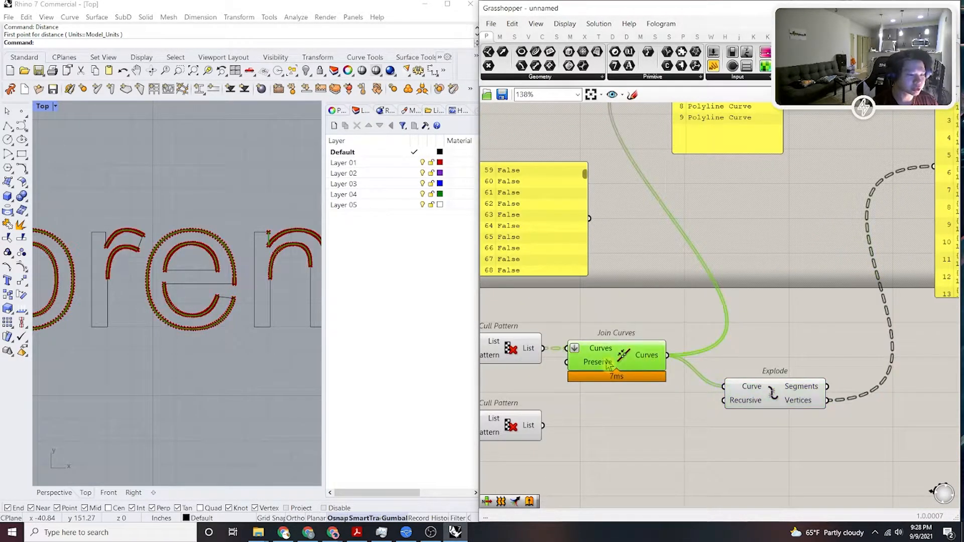
pyautogui.scroll(2, 633, 343)
pyautogui.scroll(-2, 680, 359)
pyautogui.moveTo(784, 403); pyautogui.dragTo(773, 380)
pyautogui.moveTo(901, 318); pyautogui.dragTo(754, 324, button='right')
pyautogui.click(813, 338)
pyautogui.scroll(-3, 822, 338)
pyautogui.scroll(1, 803, 366)
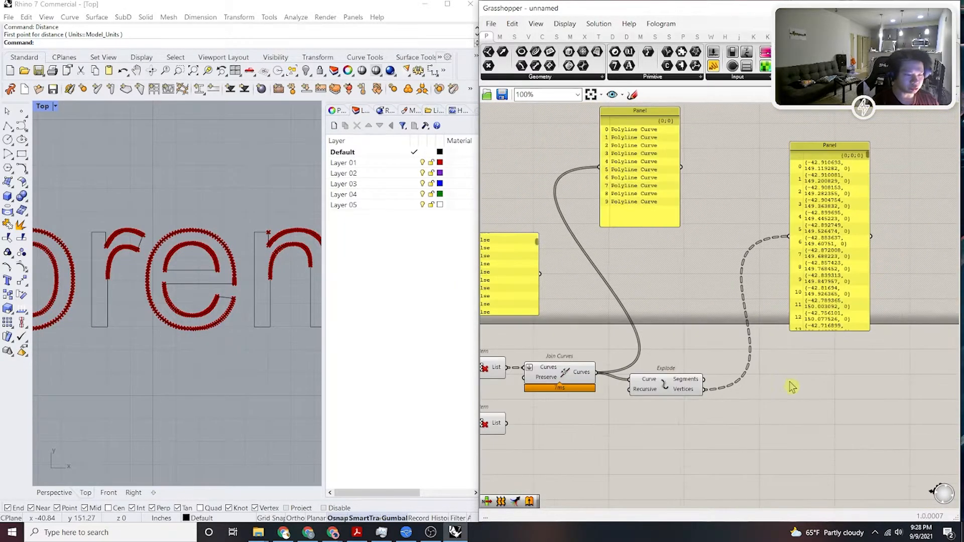
# Add an Interpolate component with Vertices, Degree, Periodic and KnotStyle inputs after the second Explode.
pyautogui.doubleClick(793, 379)
pyautogui.write('int')
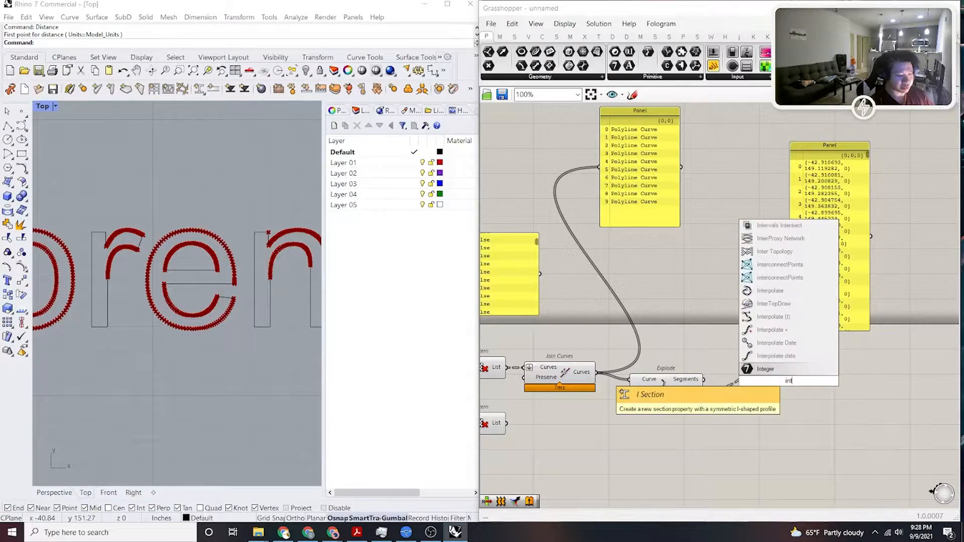
pyautogui.write('erpo')
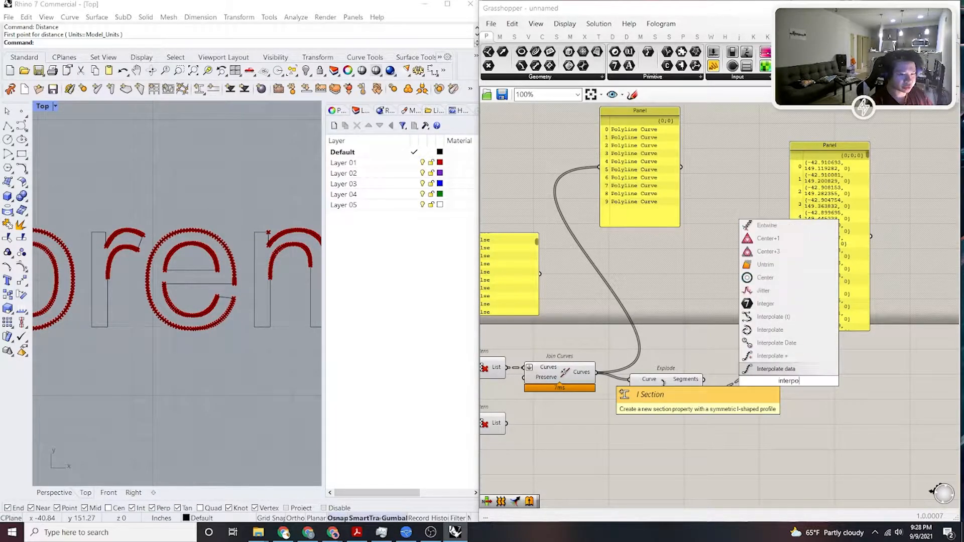
pyautogui.press('Up')
pyautogui.press('Up')
pyautogui.press('Up')
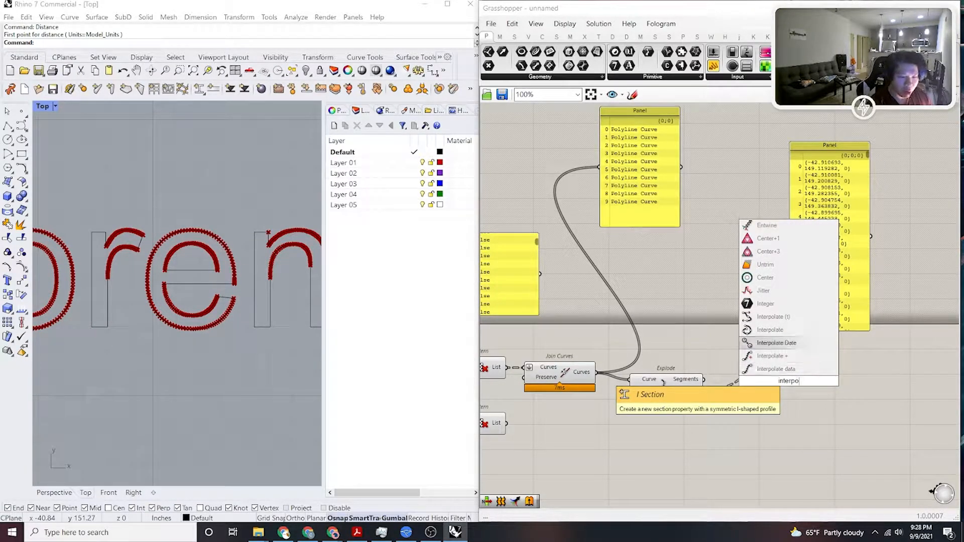
pyautogui.press('Return')
pyautogui.scroll(5, 748, 373)
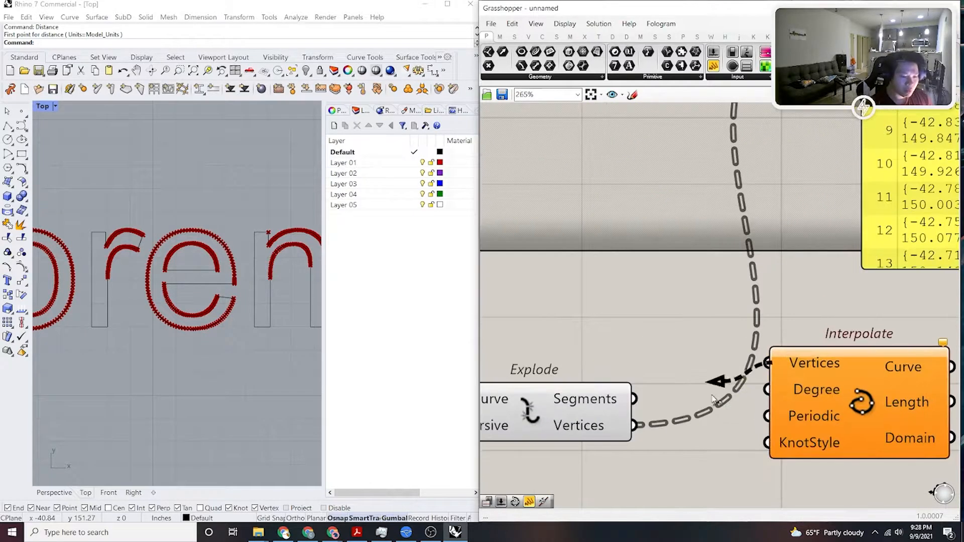
# Feed the second Explode's Vertices output into Interpolate's Vertices input and move the Interpolate component slightly down.
pyautogui.moveTo(719, 385); pyautogui.dragTo(640, 430)
pyautogui.moveTo(813, 415); pyautogui.dragTo(768, 368, button='right')
pyautogui.moveTo(821, 351); pyautogui.dragTo(819, 389)
pyautogui.moveTo(641, 280); pyautogui.dragTo(512, 222, button='right')
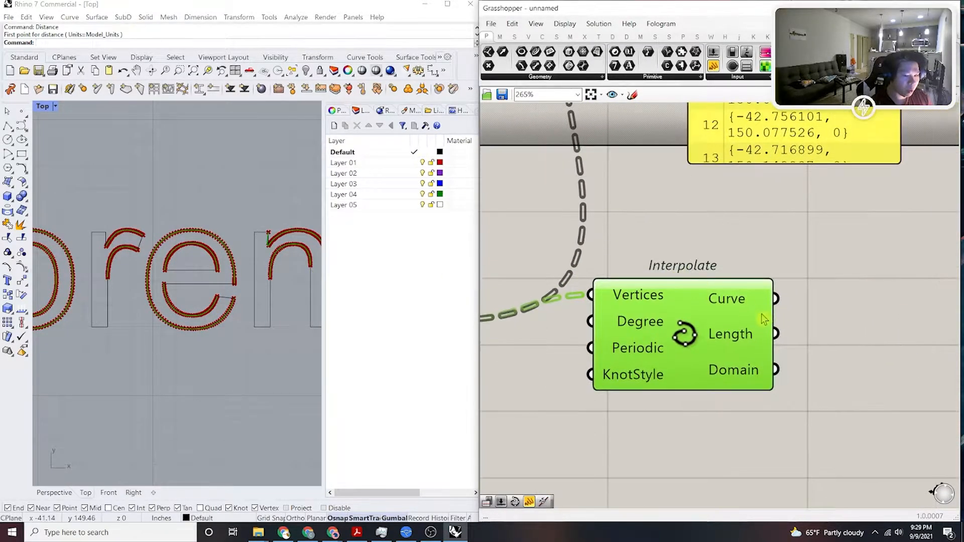
pyautogui.scroll(-6, 758, 291)
pyautogui.moveTo(772, 283); pyautogui.dragTo(735, 305, button='right')
pyautogui.scroll(2, 728, 195)
pyautogui.click(739, 186)
pyautogui.scroll(-3, 725, 221)
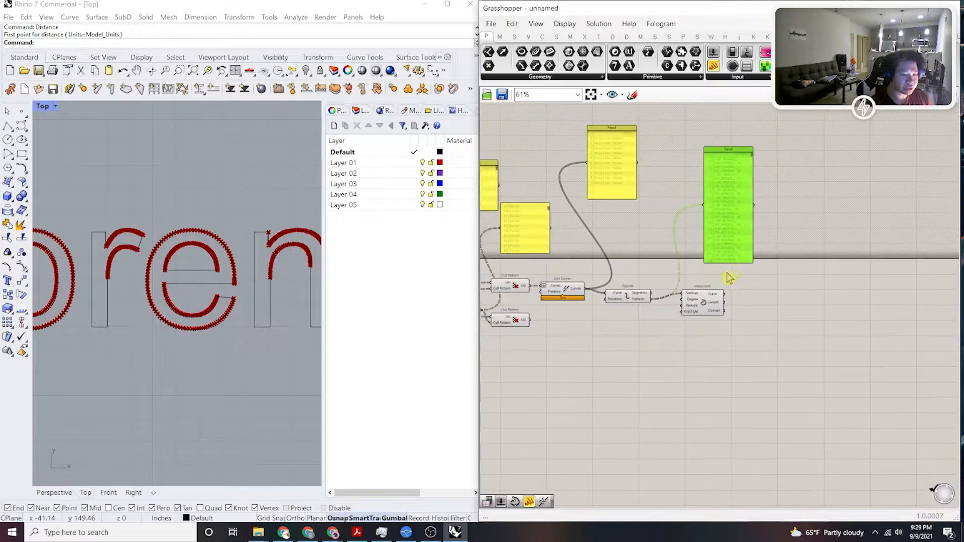
# Add a panel beside Interpolate and connect it to the Curve output.
pyautogui.scroll(3, 731, 275)
pyautogui.click(708, 317)
pyautogui.doubleClick(830, 261)
pyautogui.write('panel')
pyautogui.press('Return')
pyautogui.moveTo(748, 299); pyautogui.dragTo(725, 301)
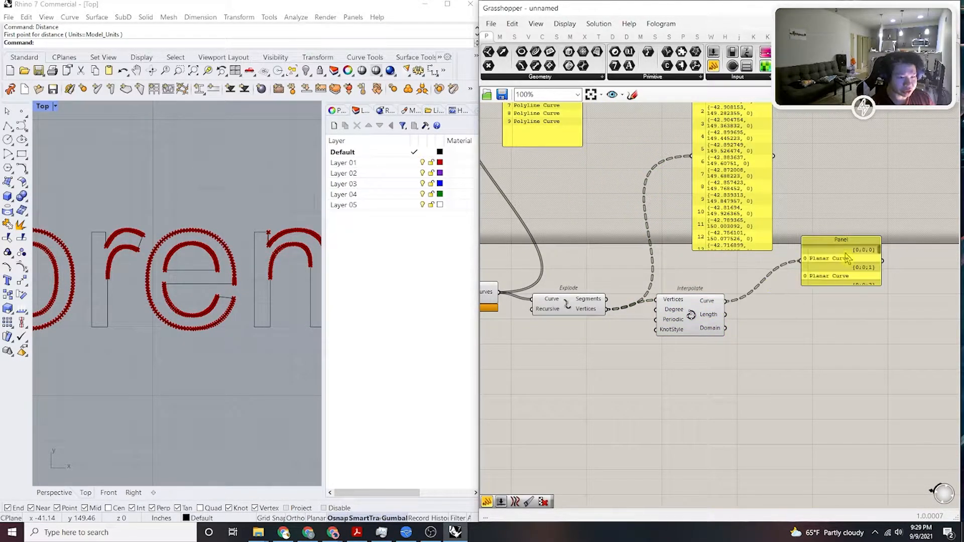
# Enlarge the interpolated-curve panel downward and place it beside the panel listing the vertices.
pyautogui.moveTo(861, 284); pyautogui.dragTo(860, 384)
pyautogui.scroll(-1, 853, 371)
pyautogui.moveTo(841, 299); pyautogui.dragTo(811, 306, button='right')
pyautogui.scroll(1, 811, 306)
pyautogui.moveTo(807, 285); pyautogui.dragTo(770, 139)
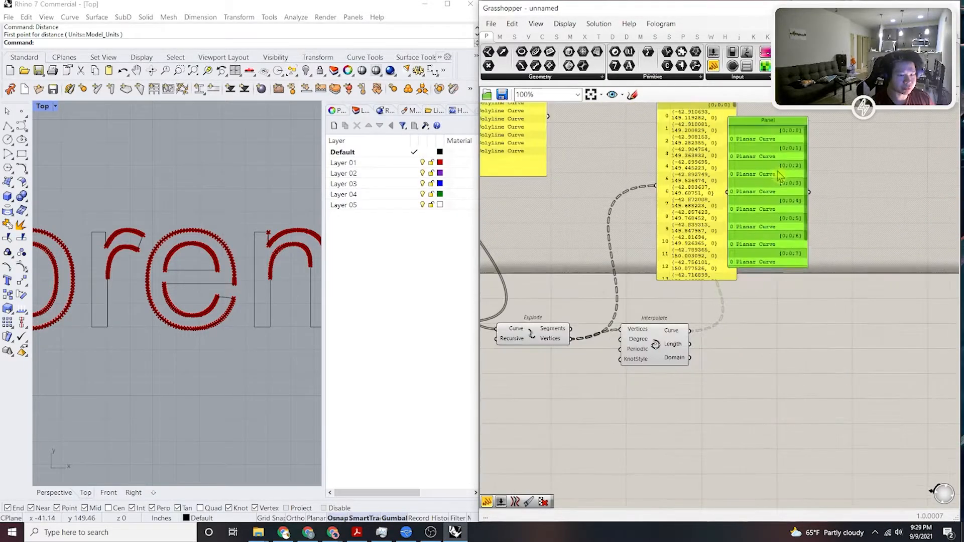
pyautogui.moveTo(770, 139); pyautogui.dragTo(790, 190, button='right')
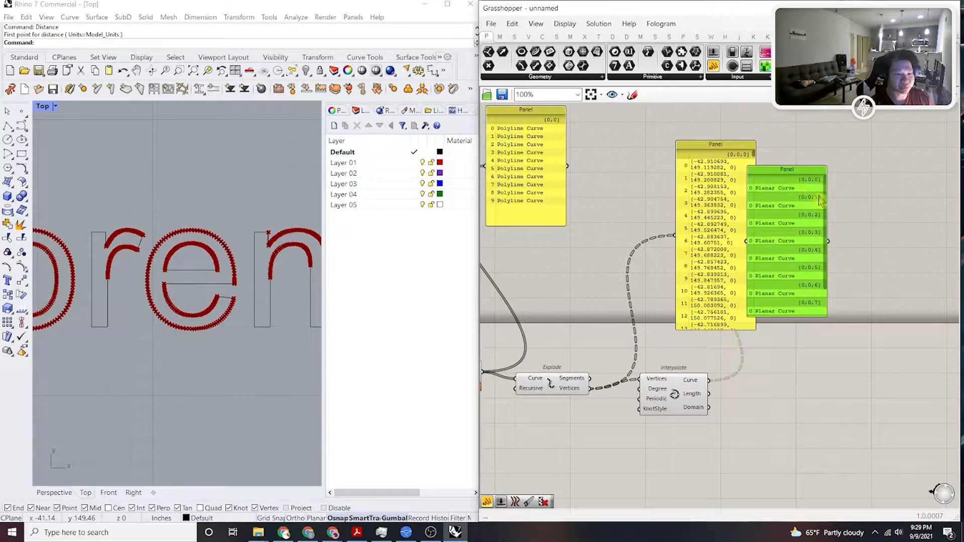
pyautogui.moveTo(797, 215); pyautogui.dragTo(820, 215)
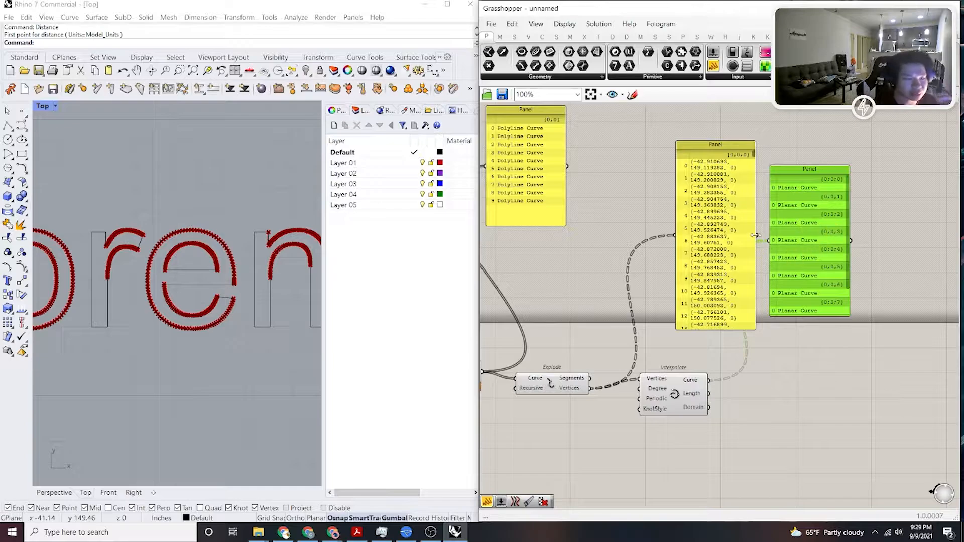
# Scan the vertices list, then highlight the second Explode and examine its points around the stem of the "m" in the Top viewport.
pyautogui.moveTo(753, 161); pyautogui.dragTo(756, 175)
pyautogui.moveTo(581, 388); pyautogui.dragTo(633, 359, button='right')
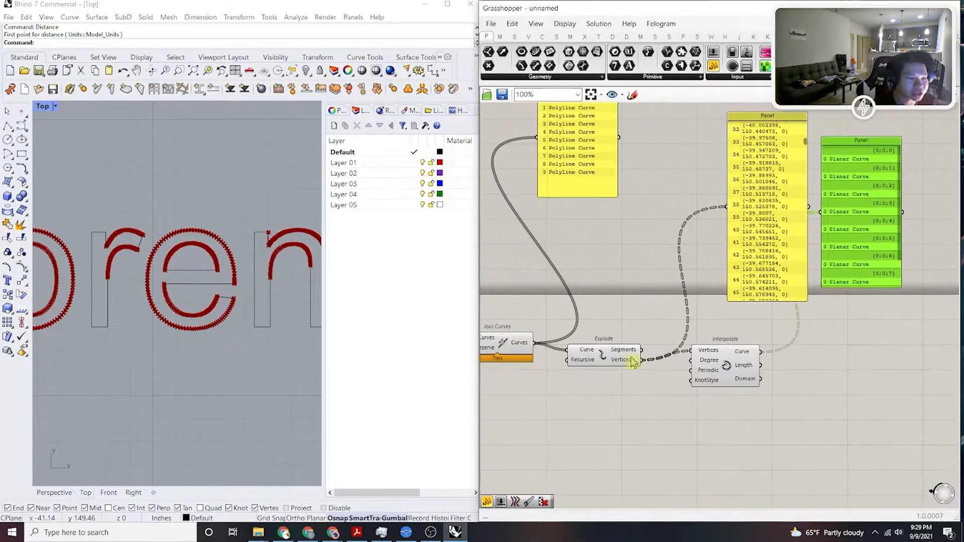
pyautogui.click(614, 360)
pyautogui.scroll(3, 240, 313)
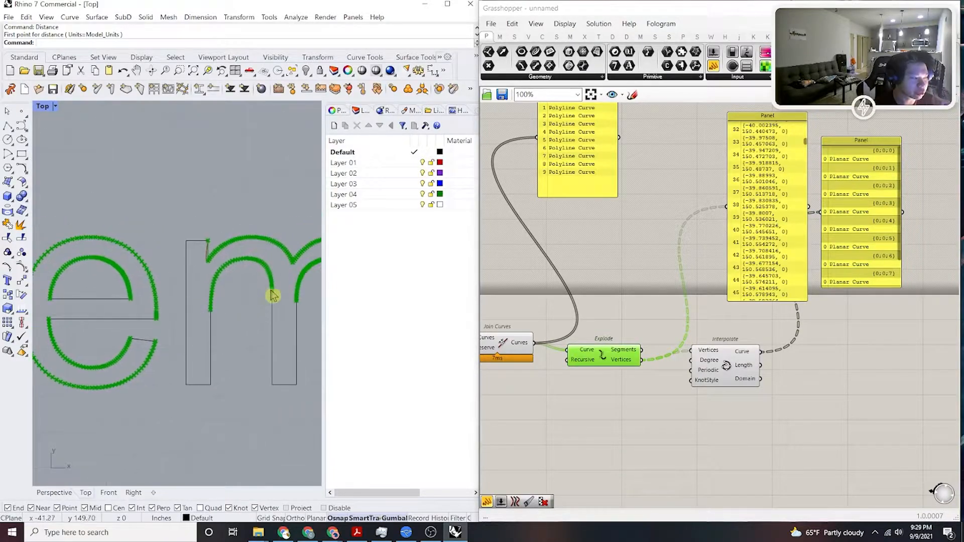
pyautogui.scroll(5, 224, 247)
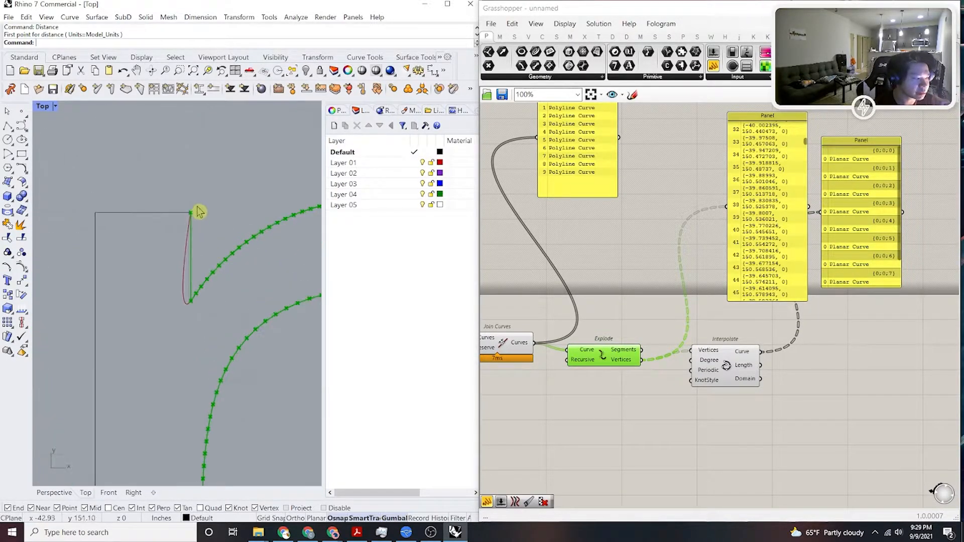
pyautogui.scroll(5, 221, 251)
pyautogui.scroll(-8, 191, 243)
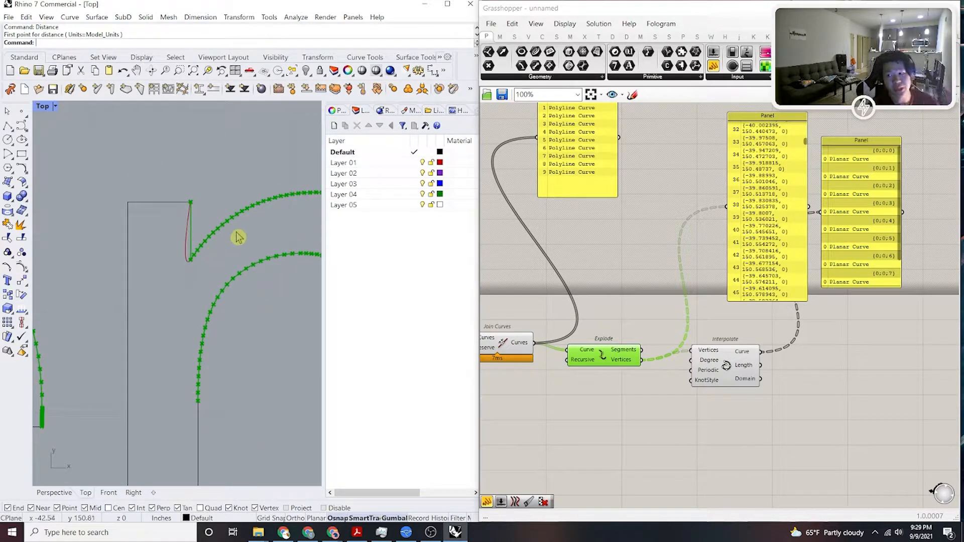
pyautogui.scroll(-5, 253, 258)
pyautogui.scroll(-3, 226, 254)
pyautogui.scroll(6, 231, 252)
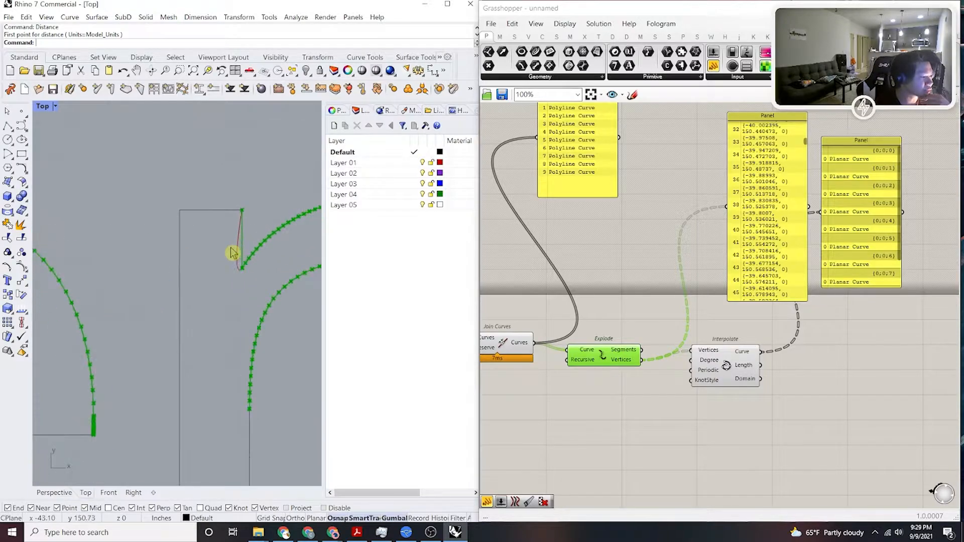
pyautogui.scroll(-4, 600, 303)
pyautogui.scroll(7, 645, 258)
pyautogui.scroll(2, 670, 294)
# Review the definition from the input Curve through Explode, Length and the 0.53 threshold, ending with Interpolate highlighted.
pyautogui.moveTo(672, 291); pyautogui.dragTo(664, 292)
pyautogui.scroll(-9, 669, 286)
pyautogui.scroll(-5, 190, 251)
pyautogui.scroll(5, 215, 243)
pyautogui.scroll(-5, 189, 254)
pyautogui.scroll(1, 196, 278)
pyautogui.scroll(1, 198, 274)
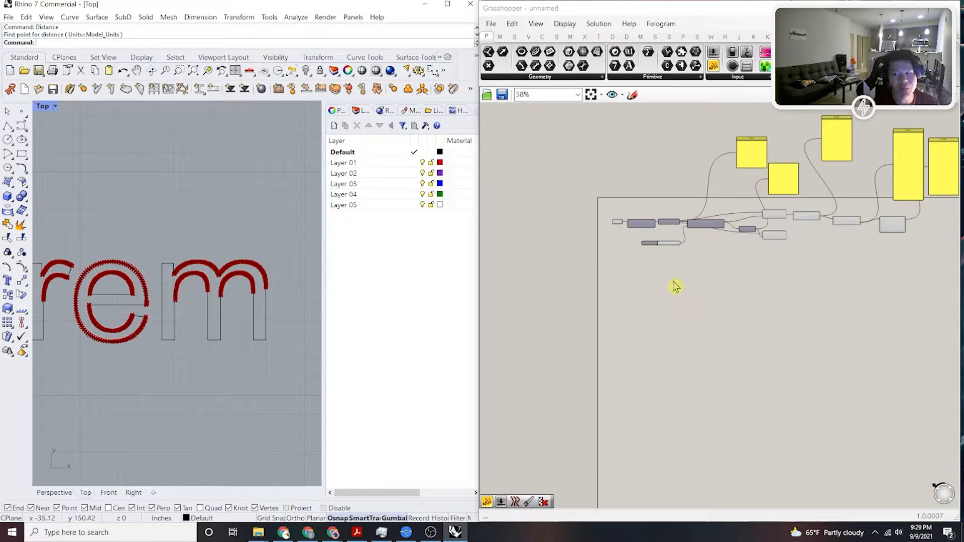
pyautogui.scroll(5, 641, 258)
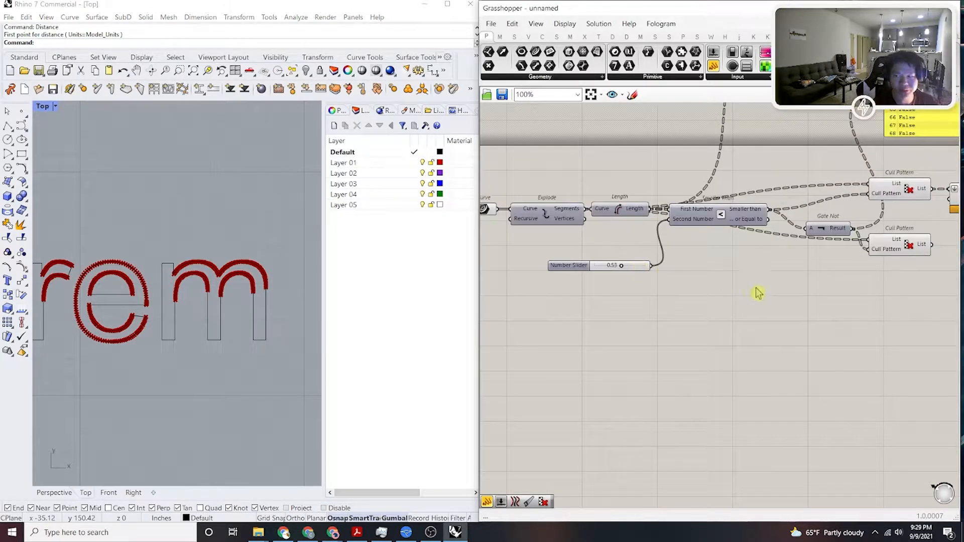
pyautogui.moveTo(707, 285); pyautogui.dragTo(793, 303, button='right')
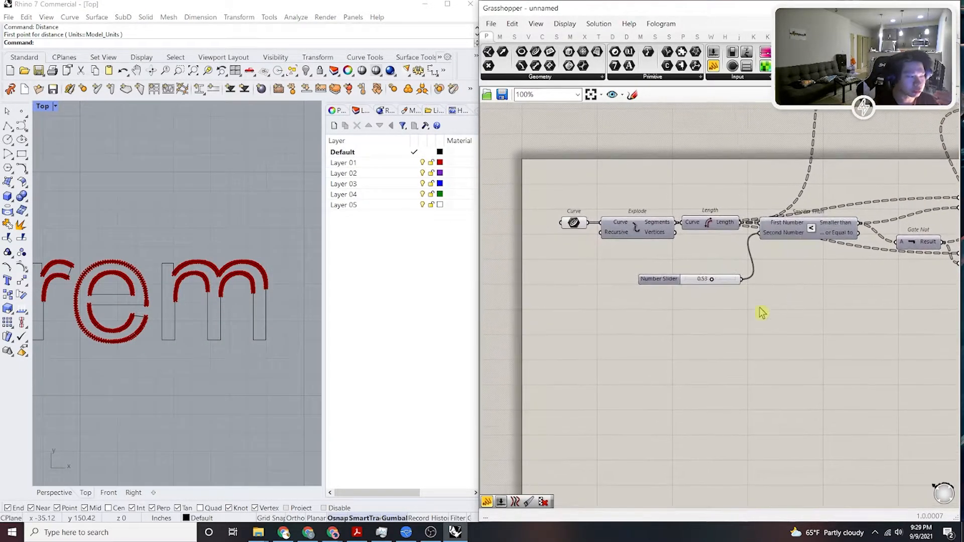
pyautogui.scroll(-3, 210, 288)
pyautogui.scroll(3, 240, 294)
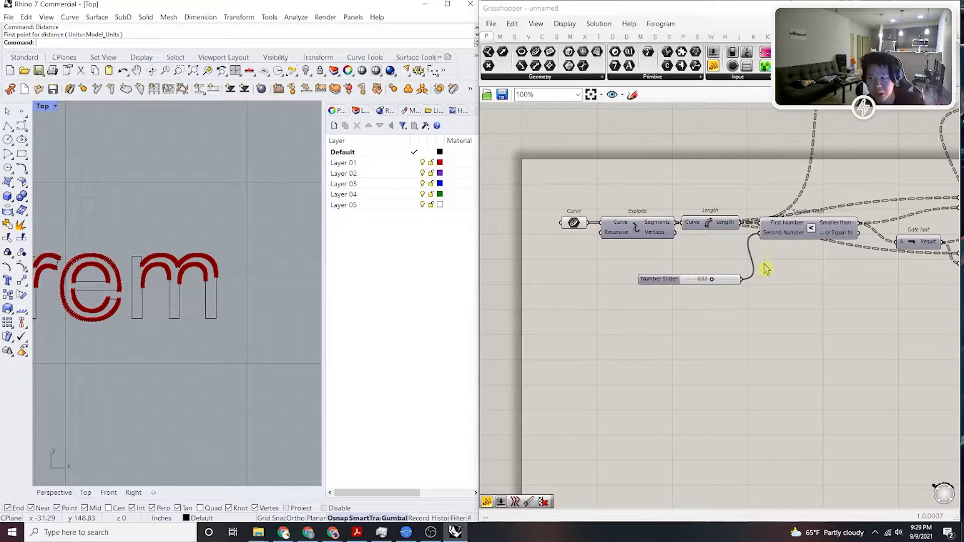
pyautogui.moveTo(784, 292); pyautogui.dragTo(772, 295, button='right')
pyautogui.scroll(-4, 772, 295)
pyautogui.moveTo(923, 285); pyautogui.dragTo(493, 346, button='right')
pyautogui.scroll(5, 771, 297)
pyautogui.scroll(3, 813, 331)
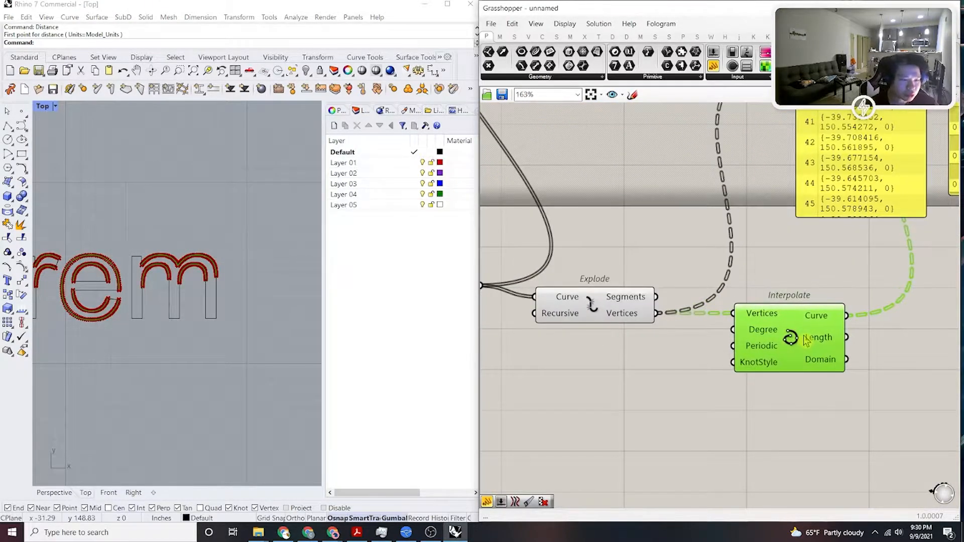
# Inspect an interpolated arc up close and enlarge Interpolate's output panel to show the full curve list.
pyautogui.scroll(8, 220, 301)
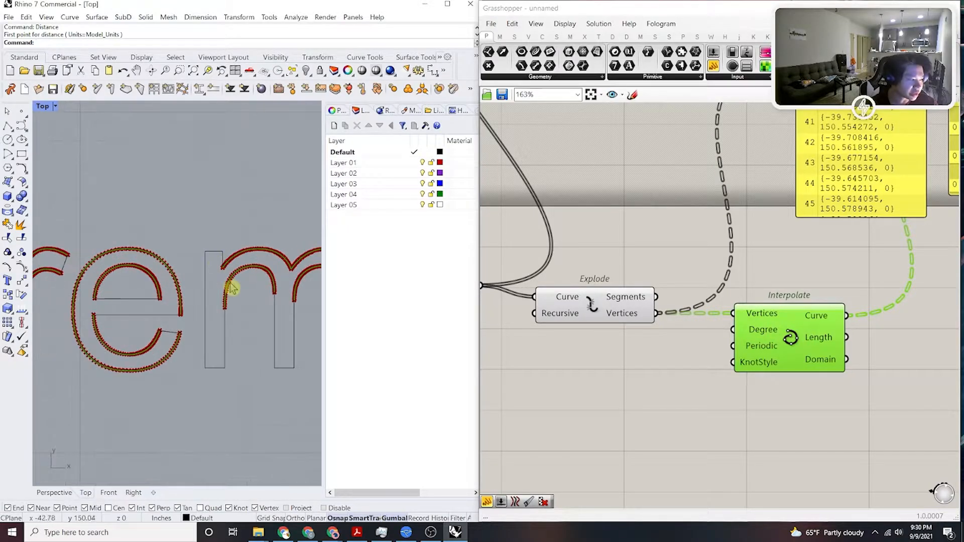
pyautogui.scroll(8, 211, 295)
pyautogui.moveTo(711, 360); pyautogui.dragTo(573, 399, button='right')
pyautogui.scroll(-2, 572, 399)
pyautogui.scroll(2, 775, 266)
pyautogui.moveTo(787, 290); pyautogui.dragTo(785, 410)
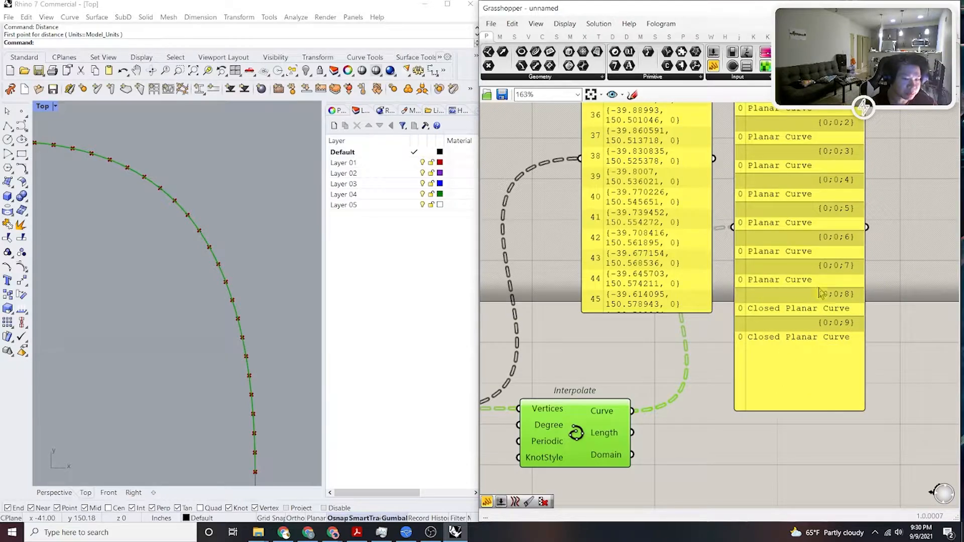
# Space Interpolate's output panel farther from the vertices panel, slightly higher, and shorten it to fit its list.
pyautogui.scroll(-3, 771, 307)
pyautogui.moveTo(254, 287); pyautogui.dragTo(322, 277, button='right')
pyautogui.scroll(-12, 136, 267)
pyautogui.moveTo(129, 277); pyautogui.dragTo(301, 295, button='right')
pyautogui.moveTo(221, 294); pyautogui.dragTo(316, 300, button='right')
pyautogui.scroll(-8, 271, 297)
pyautogui.moveTo(798, 327); pyautogui.dragTo(745, 365, button='right')
pyautogui.moveTo(747, 346); pyautogui.dragTo(770, 307)
pyautogui.click(848, 360)
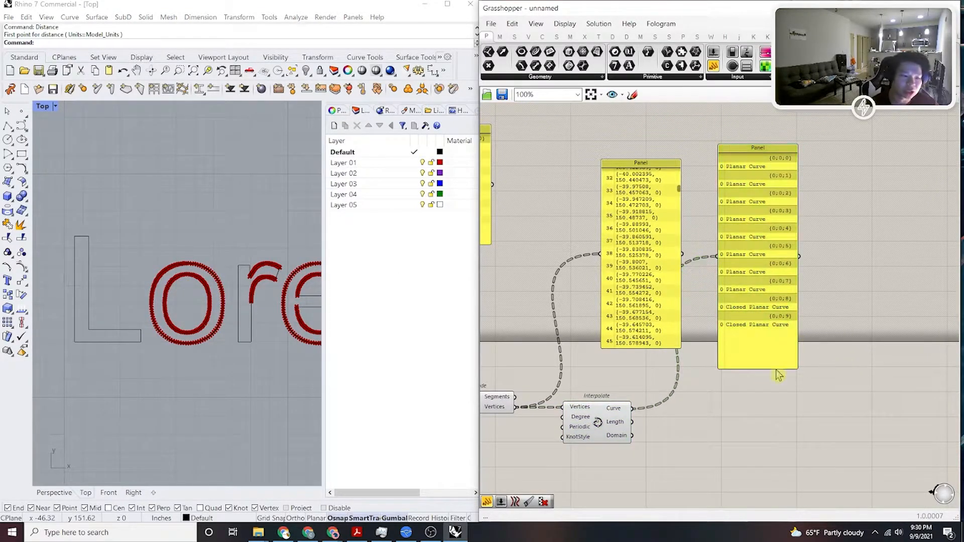
pyautogui.moveTo(776, 369); pyautogui.dragTo(777, 336)
# Highlight the interpolated curves by selecting Interpolate and examine the curve types listed in its panel.
pyautogui.moveTo(604, 432); pyautogui.dragTo(660, 408, button='right')
pyautogui.scroll(4, 659, 409)
pyautogui.click(647, 398)
pyautogui.scroll(-7, 761, 360)
pyautogui.moveTo(773, 351); pyautogui.dragTo(720, 341, button='right')
pyautogui.scroll(5, 777, 203)
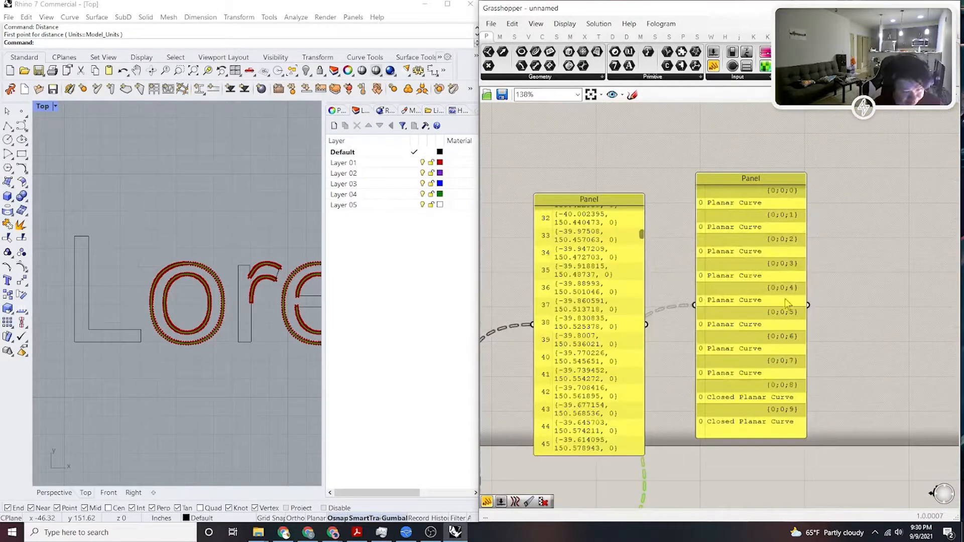
pyautogui.scroll(-5, 752, 275)
pyautogui.scroll(2, 796, 340)
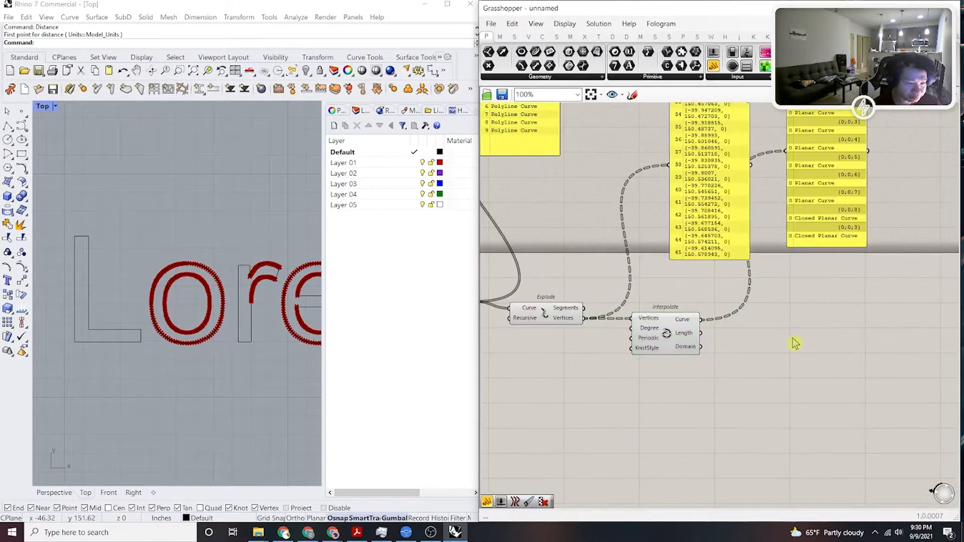
# Add a Control Points component after Interpolate.
pyautogui.doubleClick(792, 337)
pyautogui.click(791, 373)
pyautogui.moveTo(681, 333); pyautogui.dragTo(762, 318, button='right')
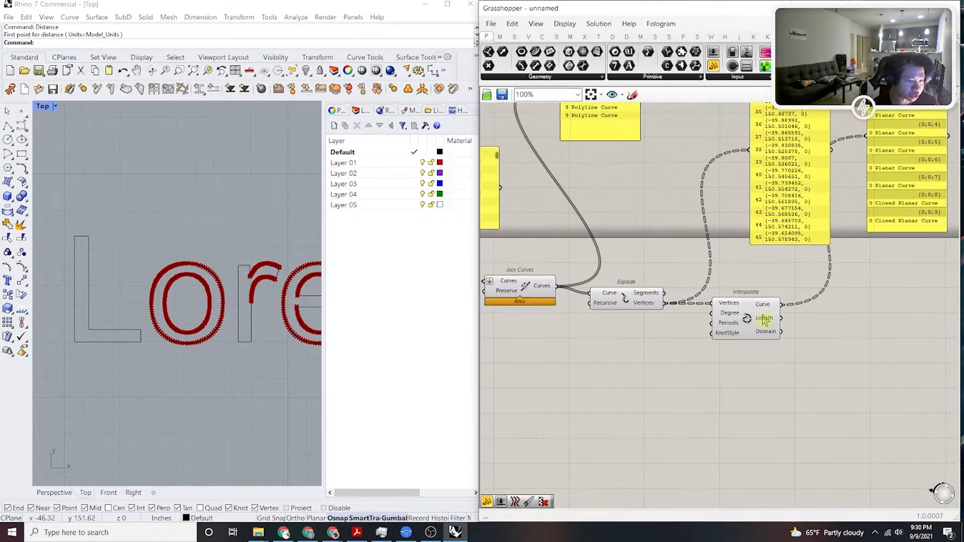
pyautogui.moveTo(822, 325); pyautogui.dragTo(772, 335, button='right')
pyautogui.doubleClick(824, 311)
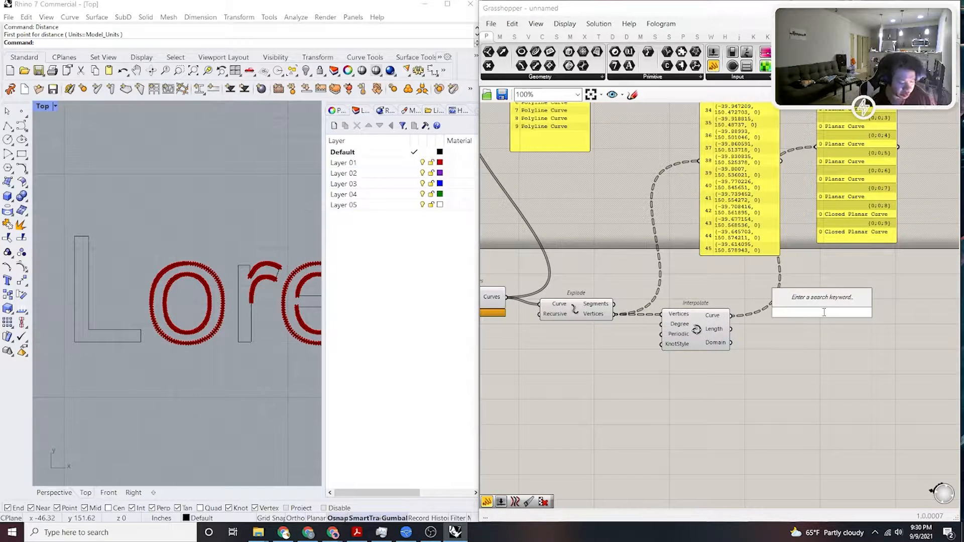
pyautogui.write('contro')
pyautogui.press('Return')
pyautogui.moveTo(723, 384); pyautogui.dragTo(852, 382, button='right')
# Turn off the preview of the second Explode while leaving Interpolate's preview on.
pyautogui.moveTo(866, 379); pyautogui.dragTo(676, 263)
pyautogui.click(741, 247)
pyautogui.click(745, 249)
pyautogui.moveTo(755, 249); pyautogui.dragTo(684, 259, button='right')
pyautogui.moveTo(812, 384); pyautogui.dragTo(773, 346)
pyautogui.middleClick(735, 311)
pyautogui.click(754, 297)
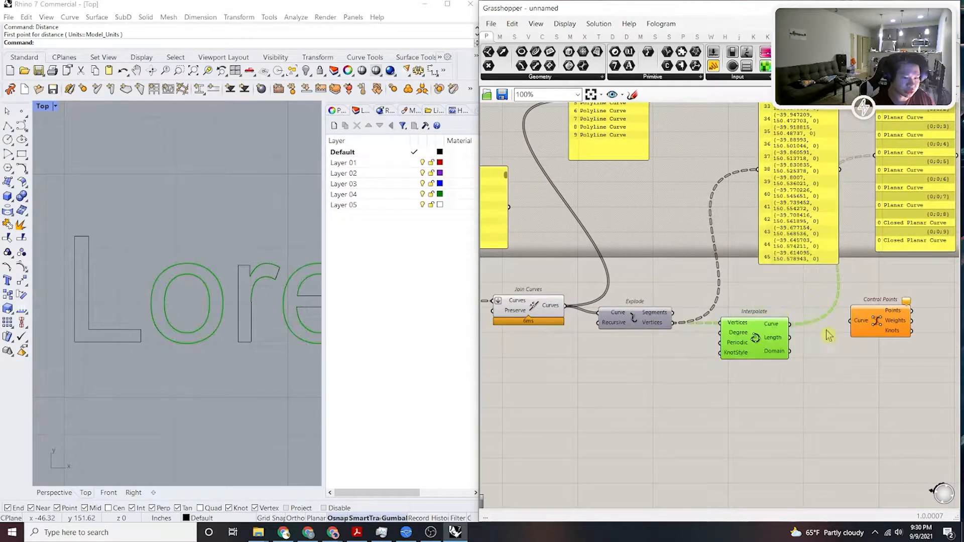
# Connect Interpolate's Curve output to the Control Points component and examine the control points on the letter "o".
pyautogui.moveTo(849, 321)
pyautogui.mouseDown()
pyautogui.moveTo(790, 324)
pyautogui.moveTo(864, 326)
pyautogui.moveTo(856, 330)
pyautogui.mouseUp()
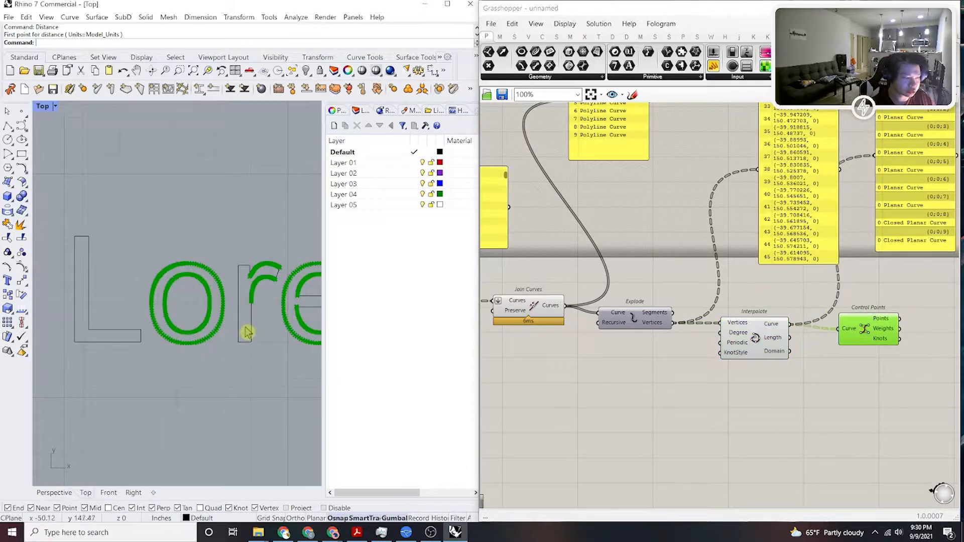
pyautogui.moveTo(250, 338); pyautogui.dragTo(238, 347, button='right')
pyautogui.scroll(10, 179, 277)
pyautogui.scroll(5, 182, 292)
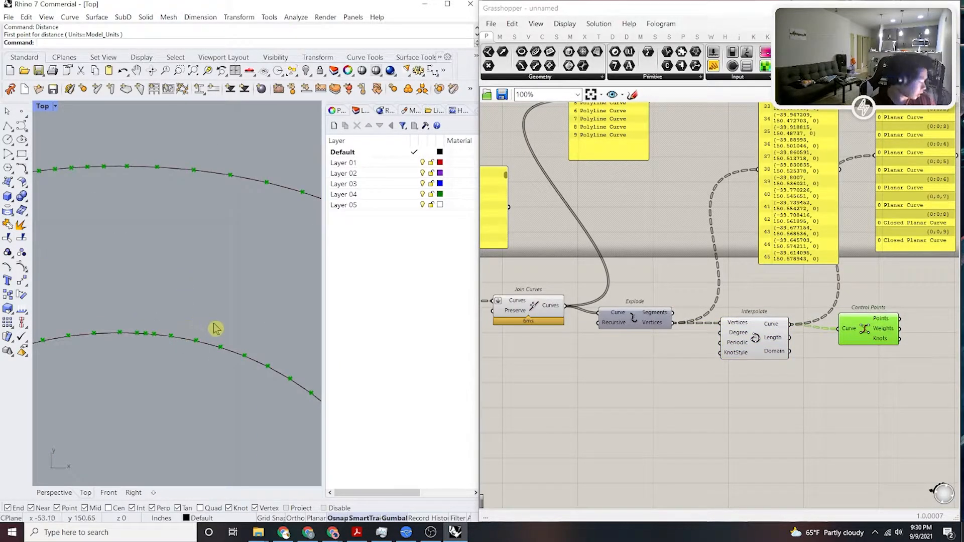
pyautogui.scroll(-3, 209, 322)
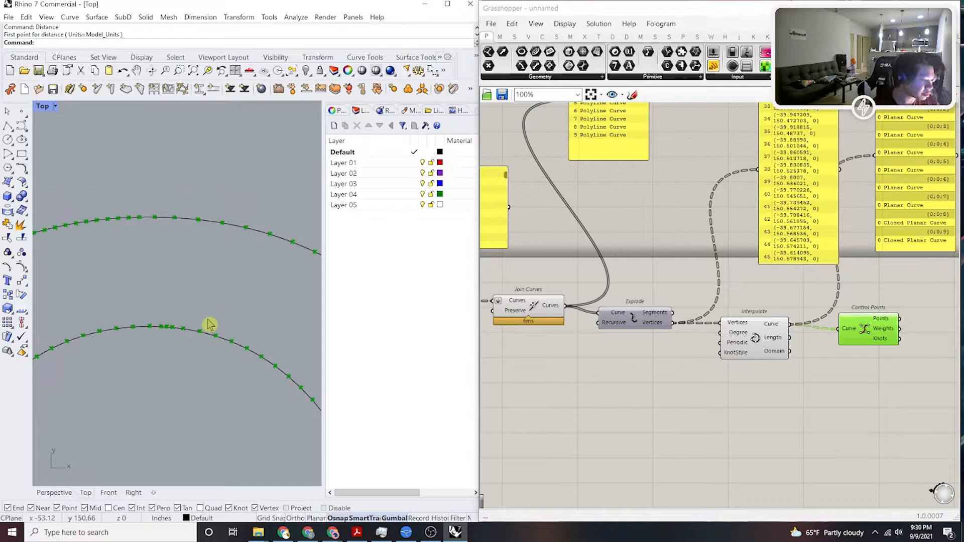
pyautogui.scroll(8, 209, 325)
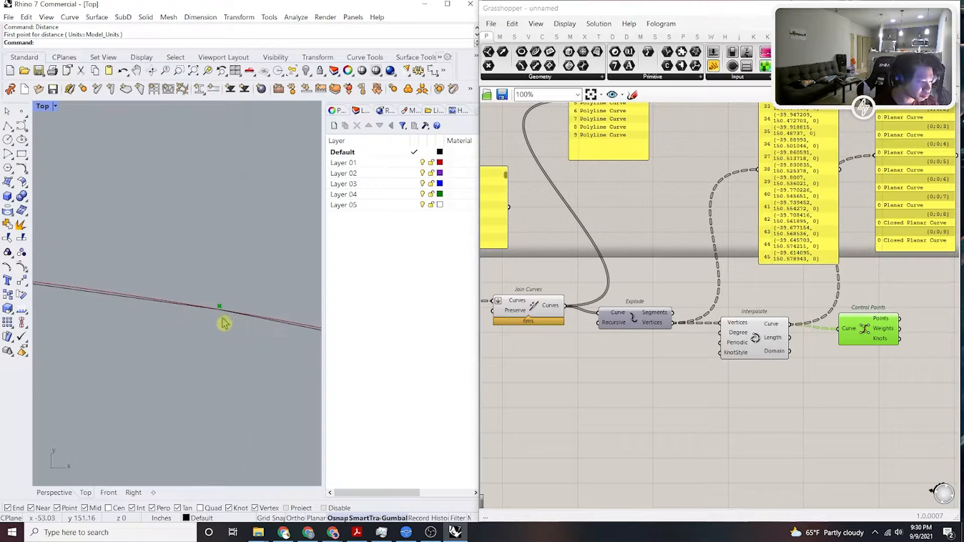
pyautogui.scroll(-6, 240, 271)
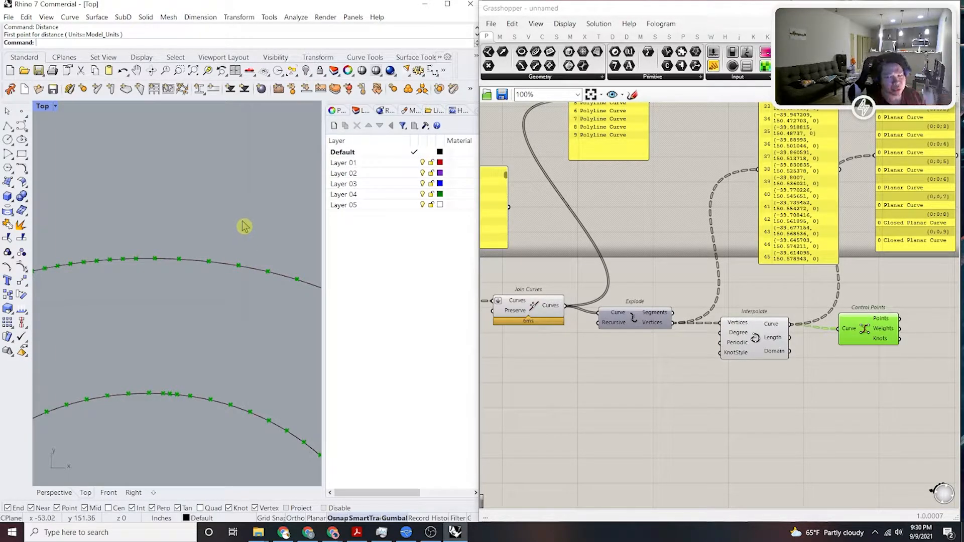
pyautogui.moveTo(841, 329); pyautogui.dragTo(705, 358, button='right')
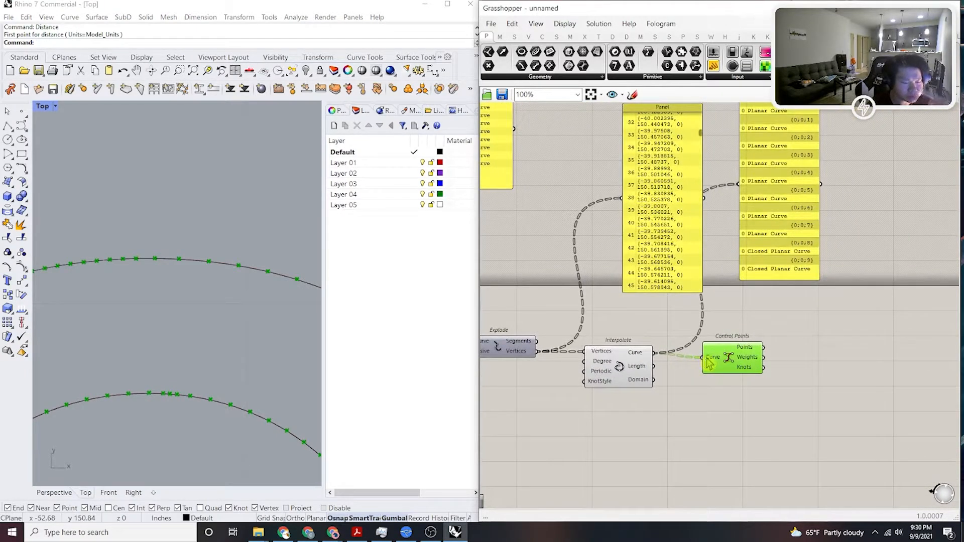
pyautogui.scroll(-5, 225, 268)
pyautogui.moveTo(226, 282); pyautogui.dragTo(254, 311, button='right')
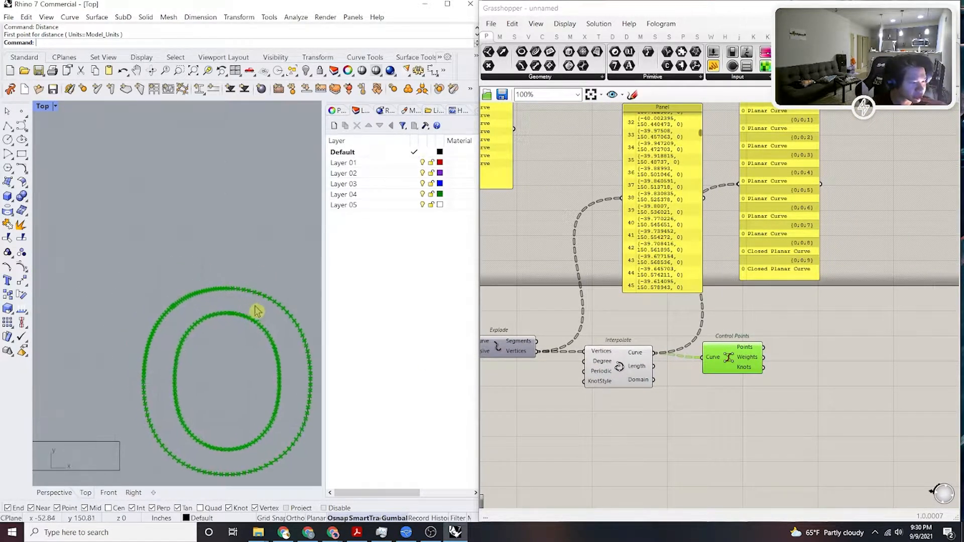
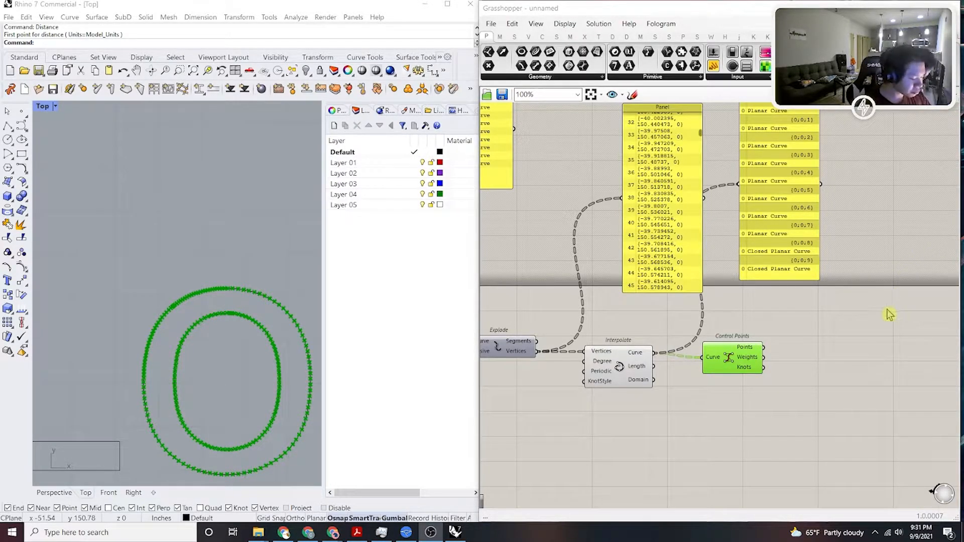
# Highlight Control Points and Interpolate in turn to compare them on the "o", then review the interpolated-curve panel.
pyautogui.rightClick(770, 343)
pyautogui.scroll(3, 739, 351)
pyautogui.click(808, 301)
pyautogui.moveTo(796, 295); pyautogui.dragTo(752, 301, button='right')
pyautogui.scroll(3, 706, 375)
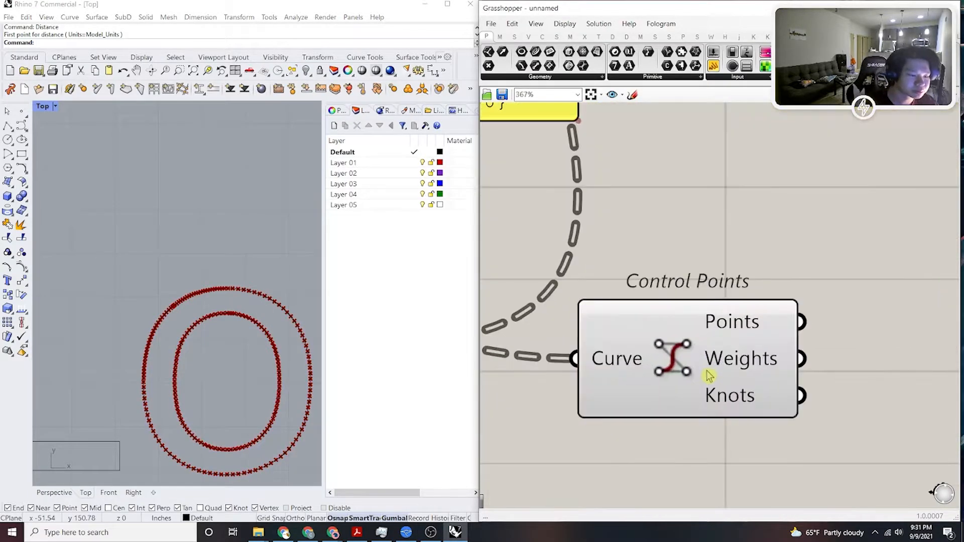
pyautogui.click(706, 376)
pyautogui.scroll(-4, 677, 281)
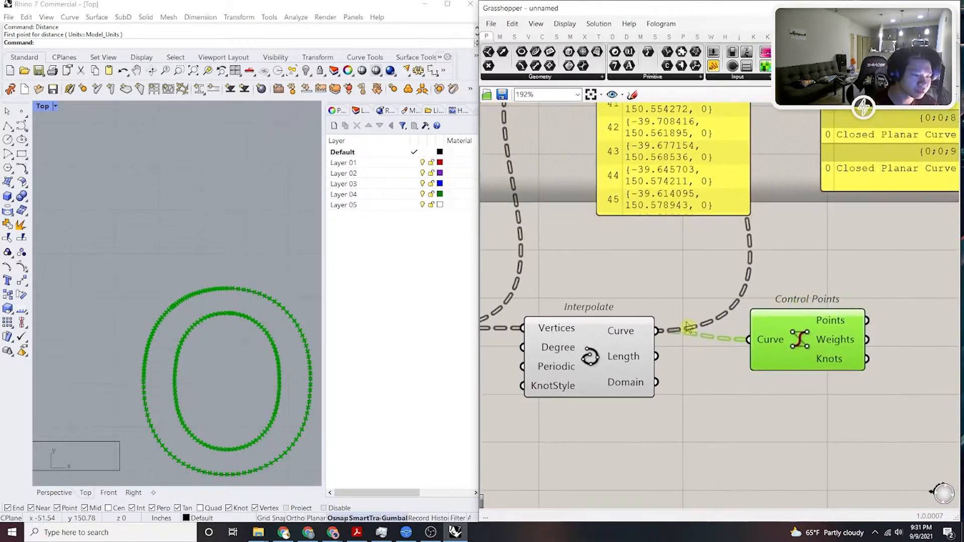
pyautogui.click(585, 367)
pyautogui.scroll(-3, 584, 366)
pyautogui.scroll(3, 758, 161)
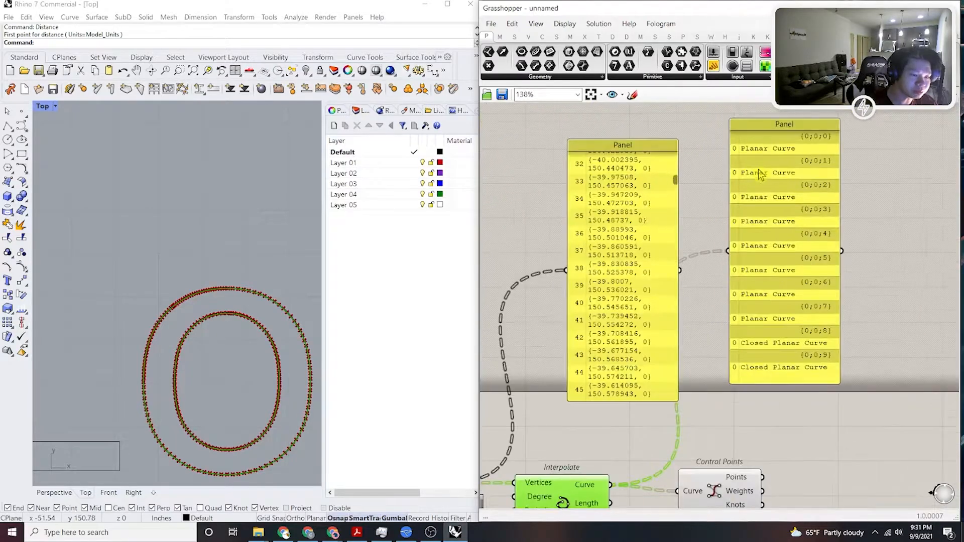
# Bake the Interpolate component's curves into Rhino with grouping enabled and the colour by layer.
pyautogui.moveTo(601, 433); pyautogui.dragTo(651, 328, button='right')
pyautogui.click(626, 349)
pyautogui.moveTo(267, 339); pyautogui.dragTo(266, 335, button='right')
pyautogui.scroll(5, 236, 296)
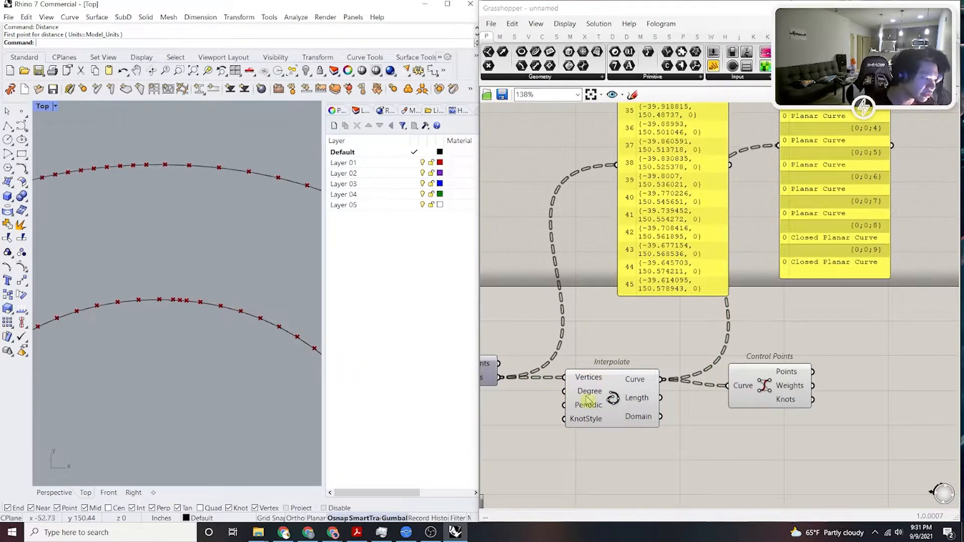
pyautogui.rightClick(617, 399)
pyautogui.click(688, 443)
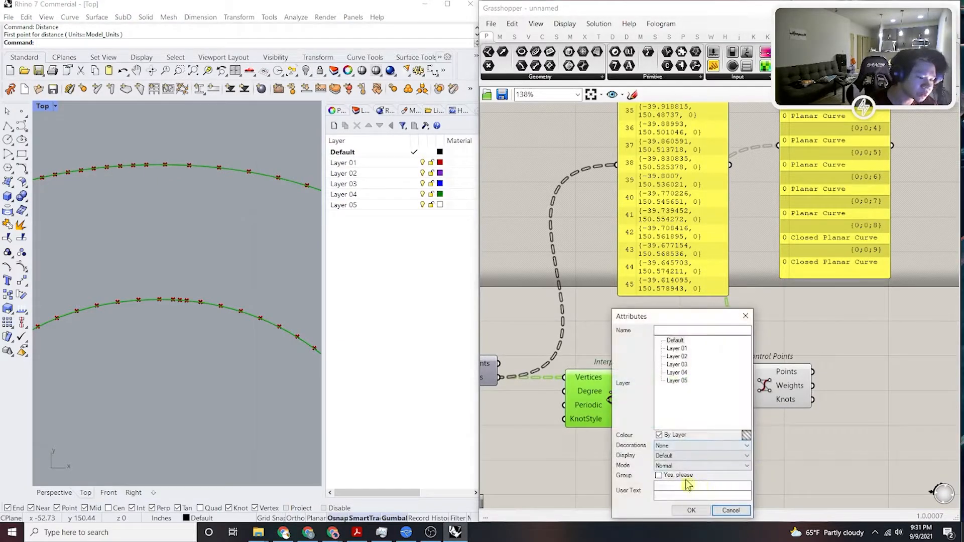
pyautogui.click(659, 474)
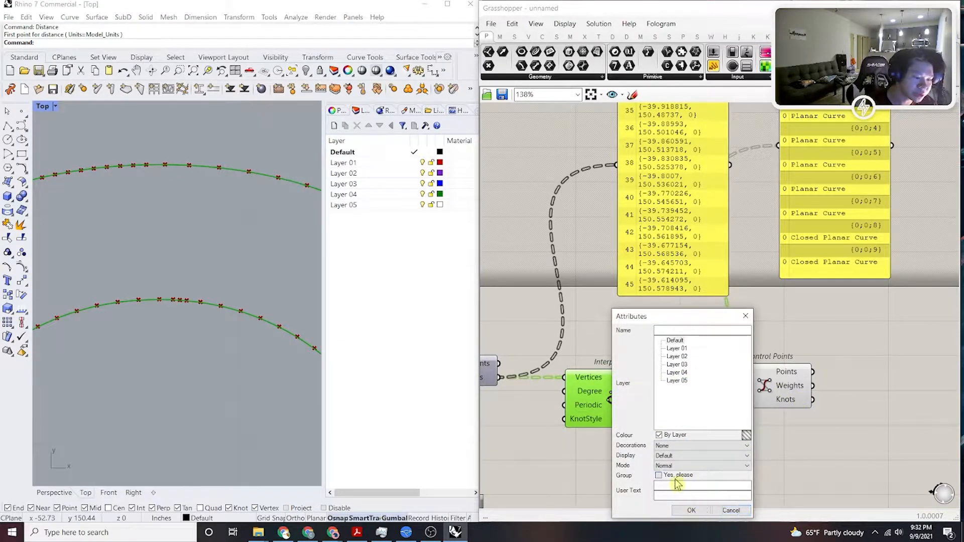
pyautogui.click(691, 510)
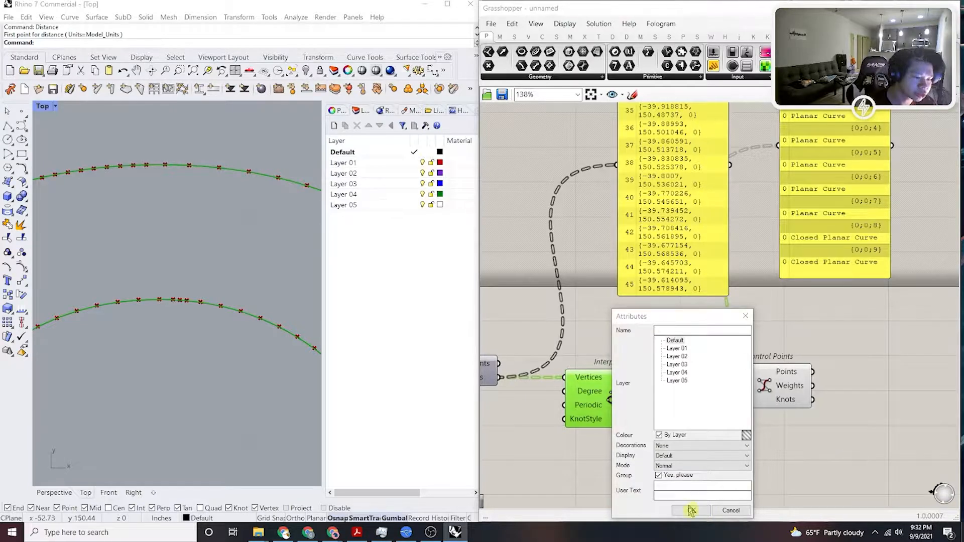
# Select the baked curve group and move it above the original "Lorem" text, clear of the Grasshopper preview.
pyautogui.click(272, 326)
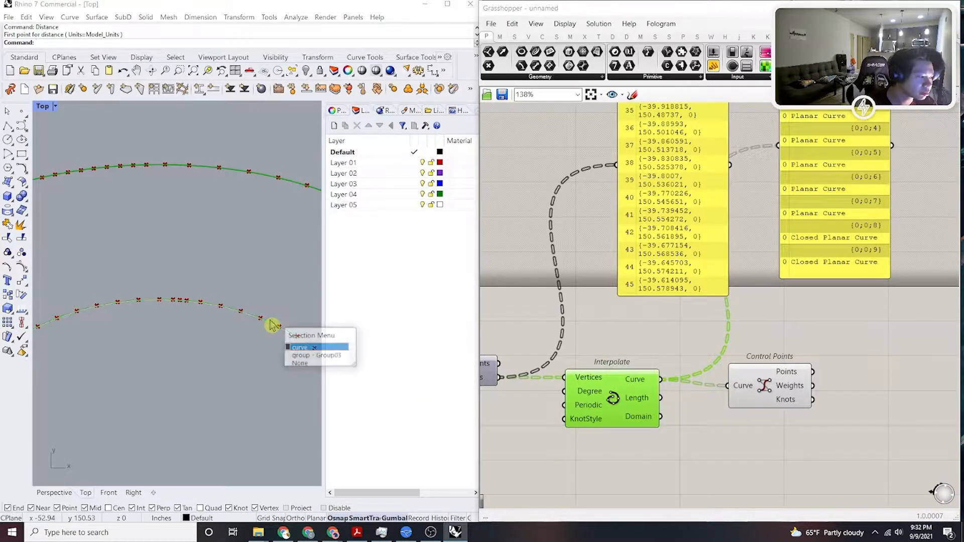
pyautogui.click(300, 355)
pyautogui.scroll(-6, 236, 236)
pyautogui.moveTo(217, 189); pyautogui.dragTo(217, 175)
pyautogui.press('Escape')
pyautogui.scroll(7, 221, 213)
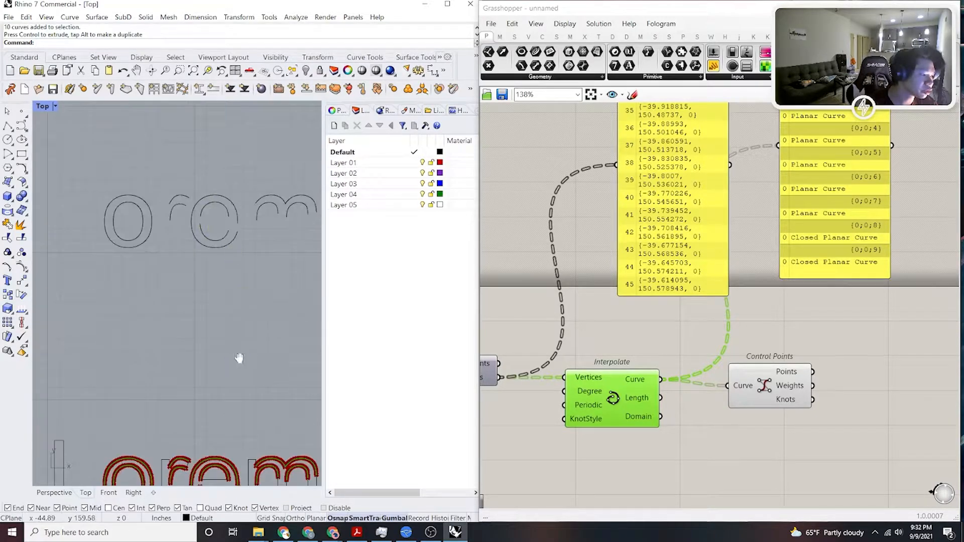
pyautogui.moveTo(236, 429); pyautogui.dragTo(243, 346, button='right')
pyautogui.moveTo(227, 170); pyautogui.dragTo(204, 275, button='right')
# Turn on control points for the baked curves, examine their spacing on the "e", and turn the points off again.
pyautogui.scroll(12, 197, 279)
pyautogui.click(171, 272)
pyautogui.scroll(-8, 277, 278)
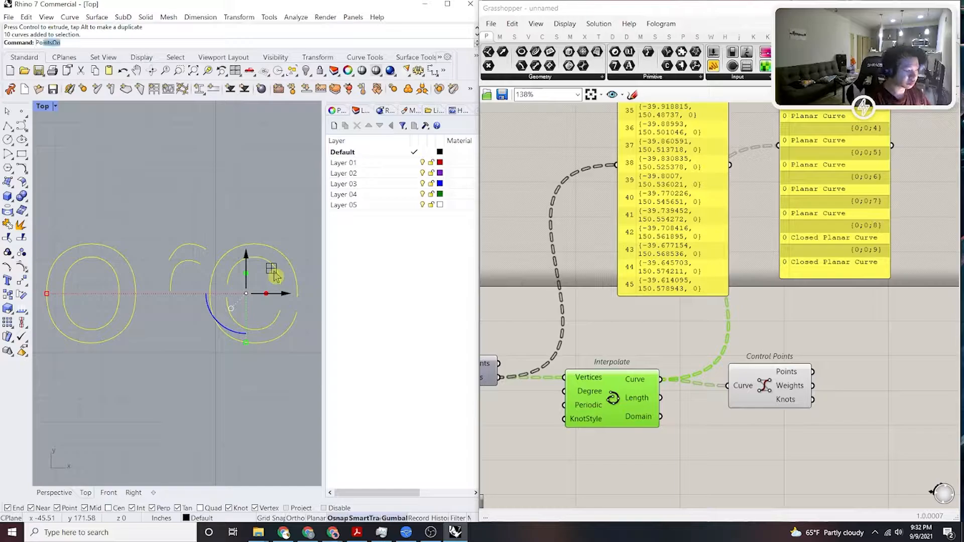
pyautogui.press('Return')
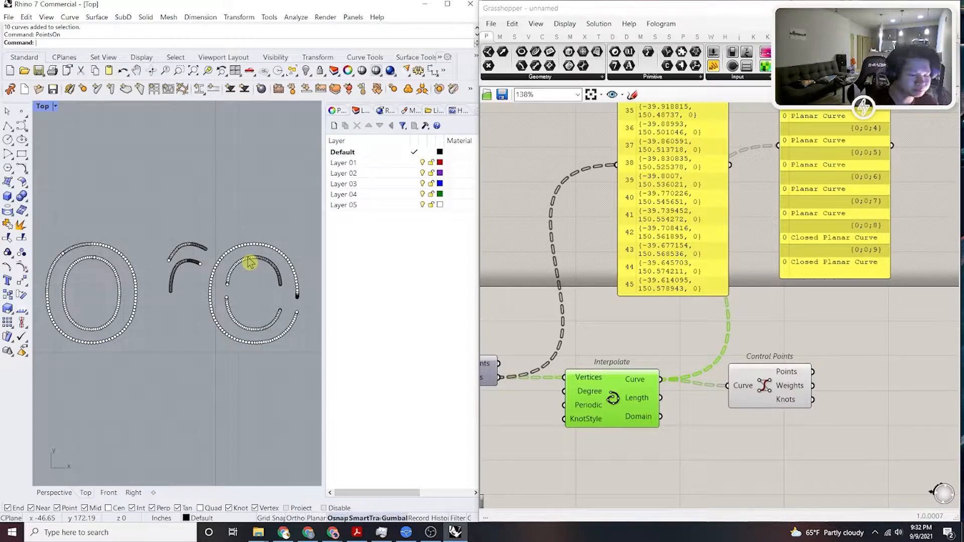
pyautogui.scroll(10, 151, 273)
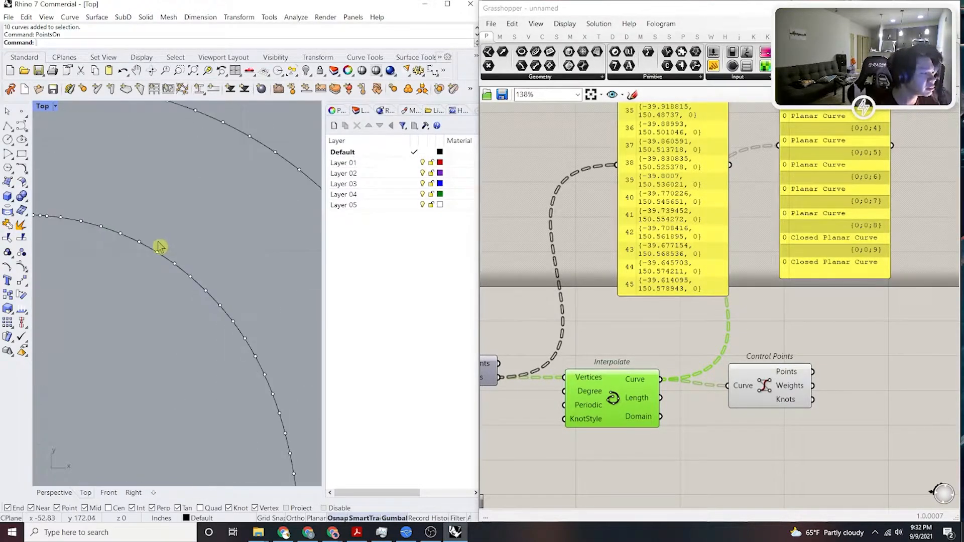
pyautogui.scroll(5, 163, 226)
pyautogui.click(166, 186)
pyautogui.scroll(-15, 169, 189)
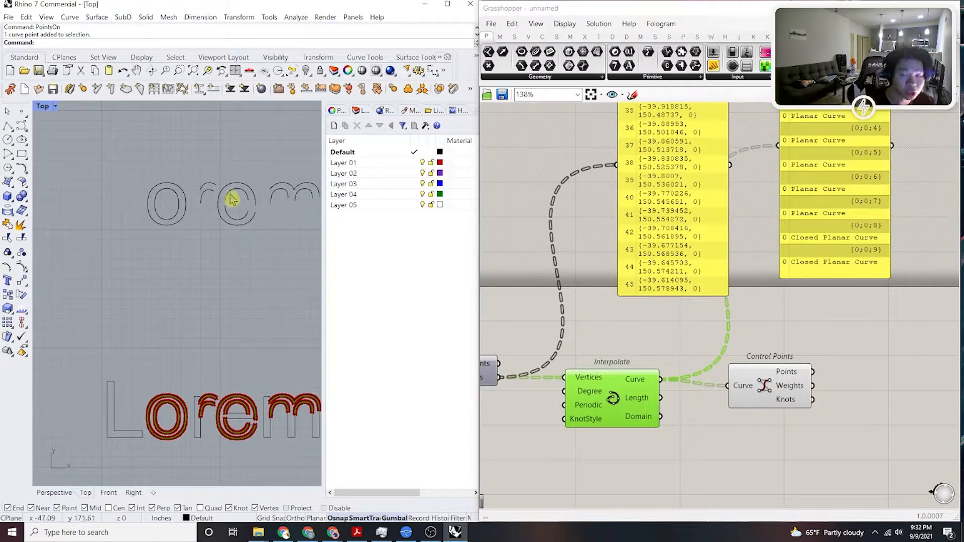
pyautogui.moveTo(216, 219); pyautogui.dragTo(156, 247, button='right')
pyautogui.scroll(-6, 154, 250)
pyautogui.moveTo(232, 285); pyautogui.dragTo(110, 192)
pyautogui.click(241, 206)
pyautogui.moveTo(232, 280); pyautogui.dragTo(104, 184)
pyautogui.click(187, 153)
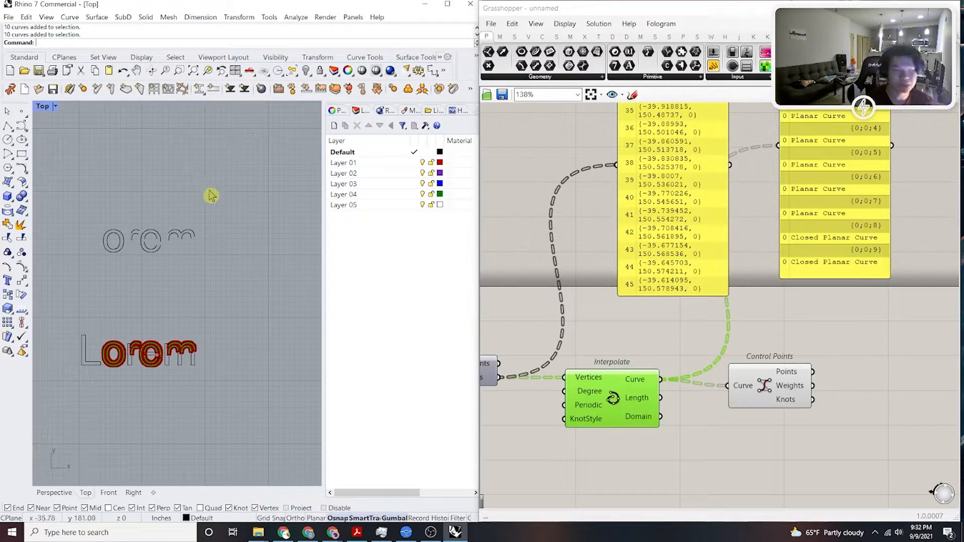
# Move Interpolate and Control Points farther from the second Explode, lining Control Points up with Interpolate's Curve output.
pyautogui.scroll(-3, 743, 321)
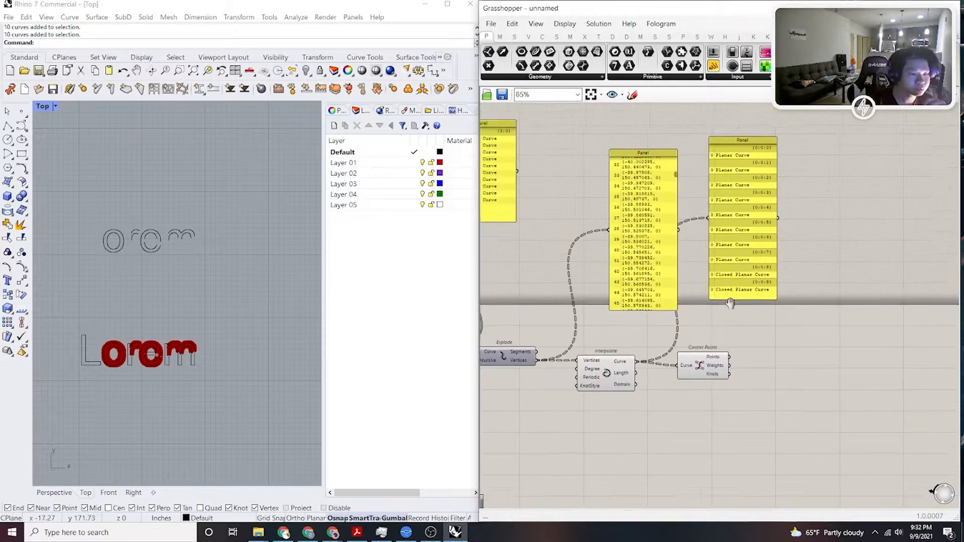
pyautogui.moveTo(800, 241); pyautogui.dragTo(851, 211, button='right')
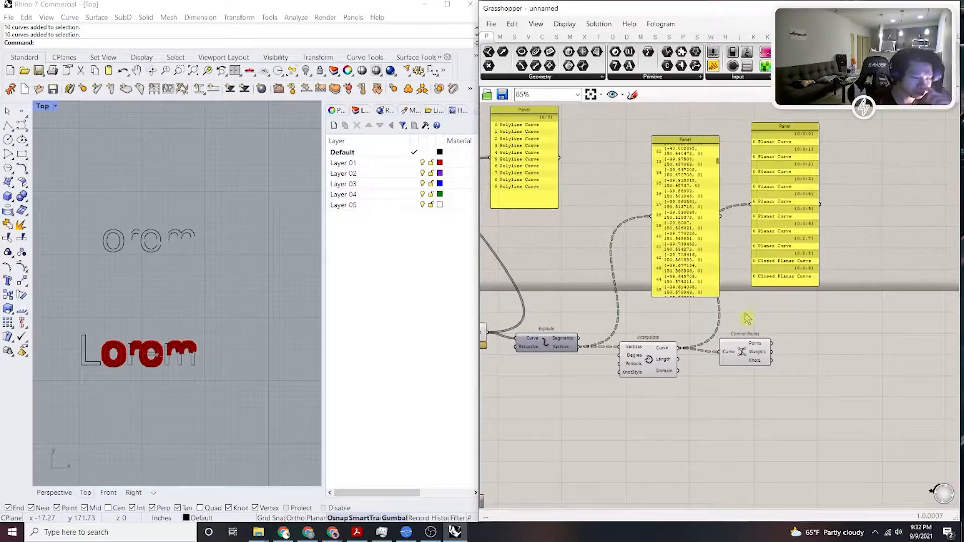
pyautogui.scroll(3, 662, 355)
pyautogui.click(652, 359)
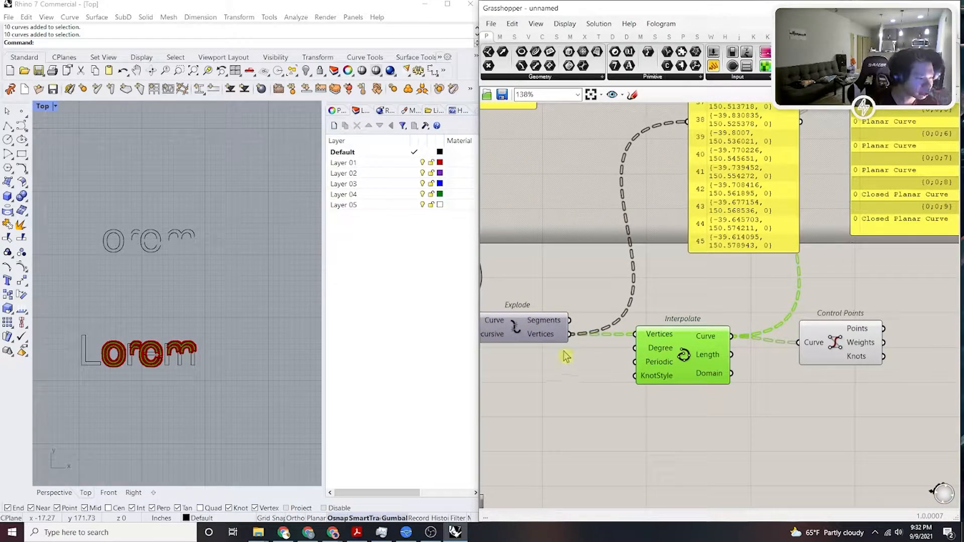
pyautogui.click(580, 375)
pyautogui.moveTo(581, 376); pyautogui.dragTo(565, 379, button='right')
pyautogui.moveTo(659, 362); pyautogui.dragTo(668, 361)
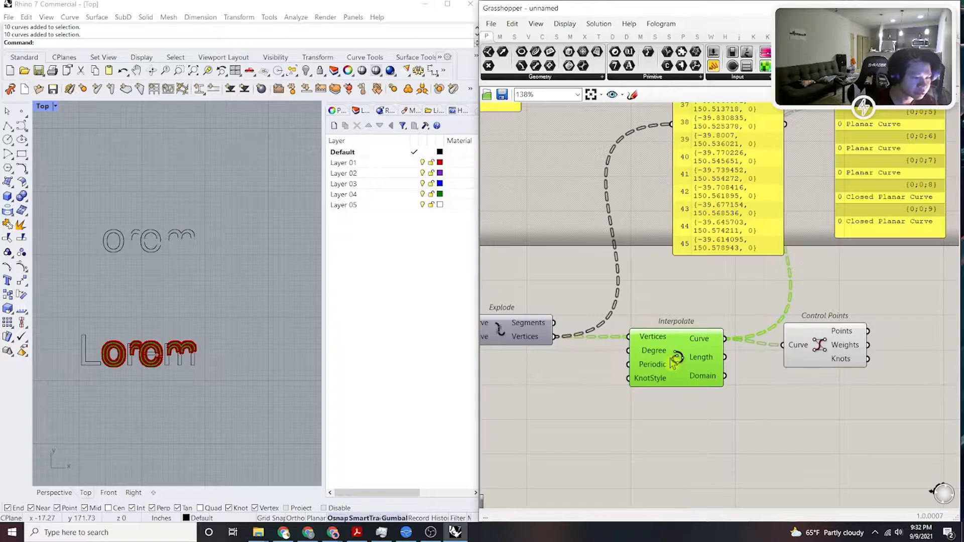
pyautogui.moveTo(761, 360); pyautogui.dragTo(716, 362, button='right')
pyautogui.moveTo(789, 352); pyautogui.dragTo(790, 345)
pyautogui.moveTo(750, 362); pyautogui.dragTo(811, 361, button='right')
pyautogui.moveTo(855, 415); pyautogui.dragTo(725, 356)
# Add a PolyLine component and a Reduce component beneath the wire between Explode and Interpolate.
pyautogui.doubleClick(617, 377)
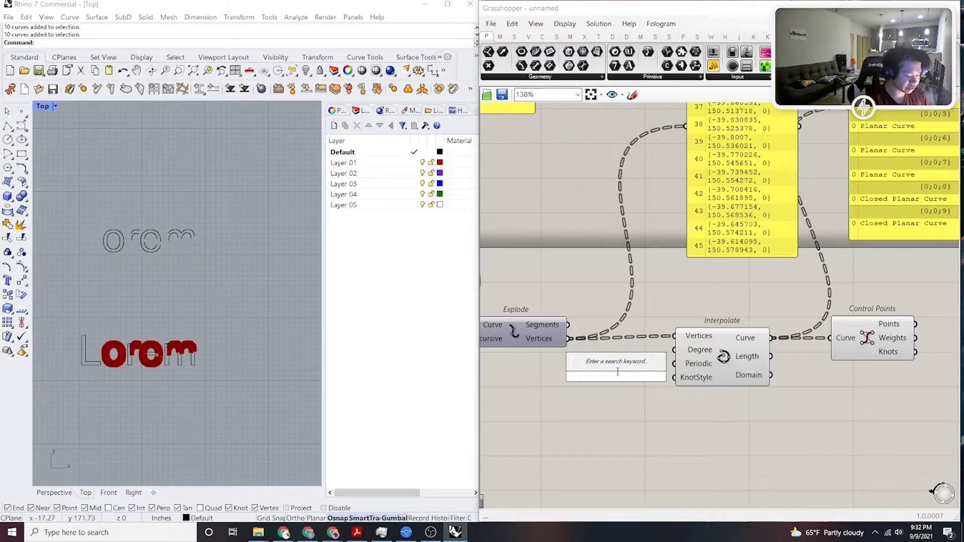
pyautogui.write('polyline')
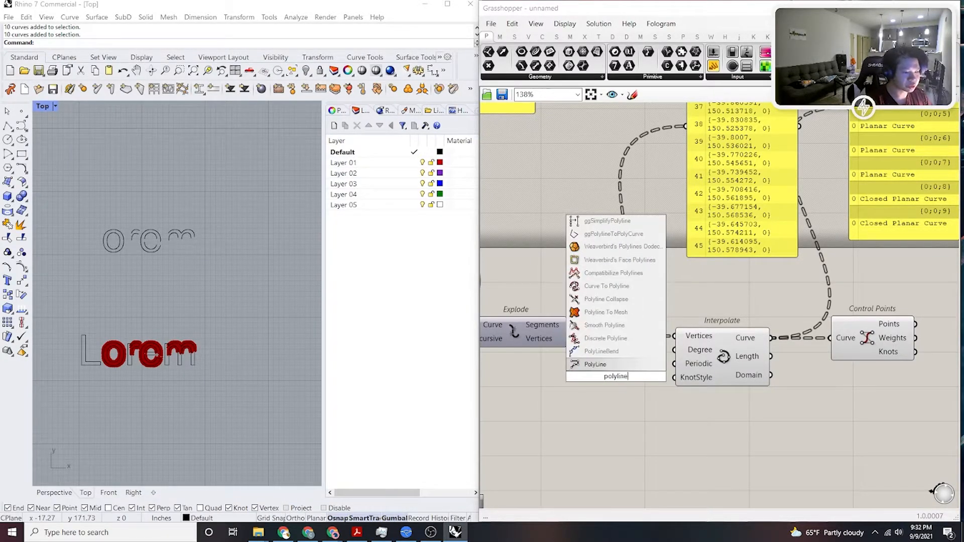
pyautogui.press('Return')
pyautogui.doubleClick(612, 429)
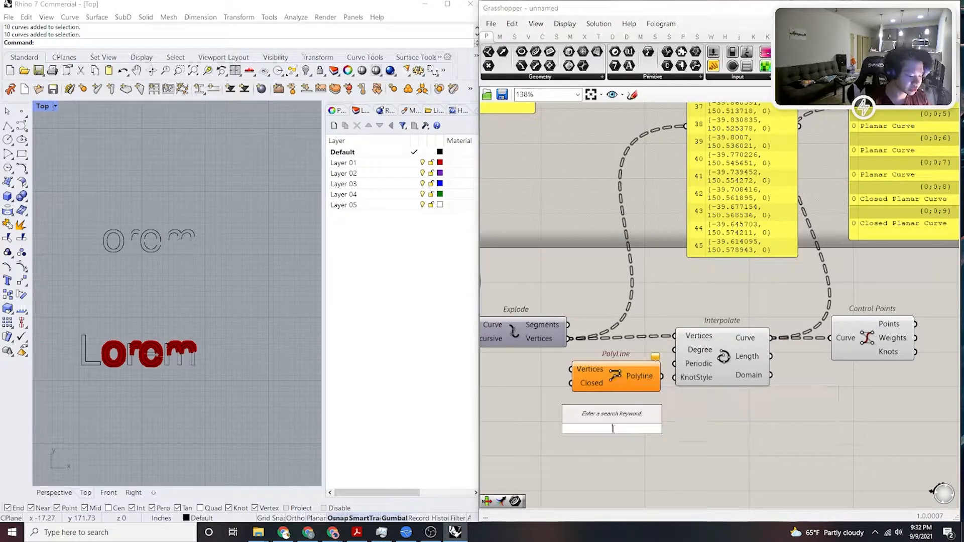
pyautogui.write('reduce')
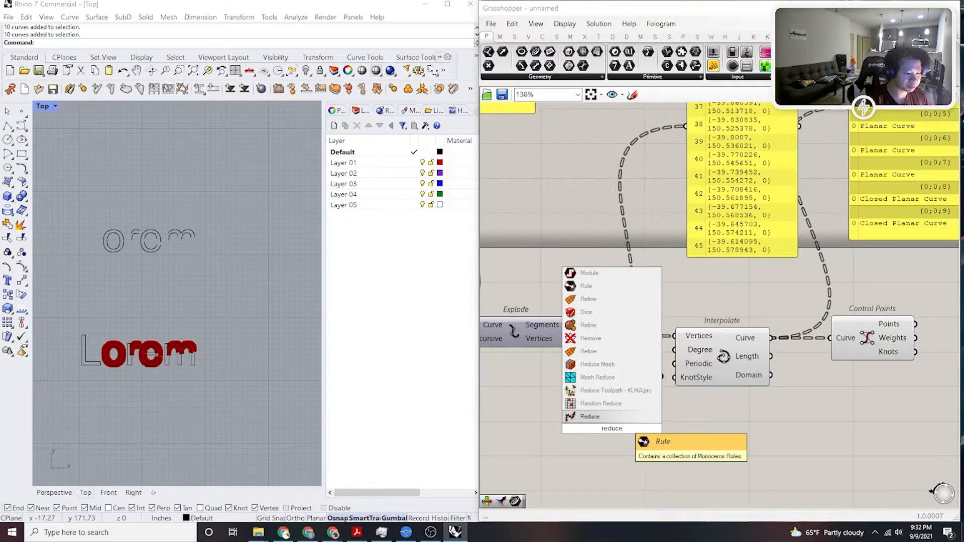
pyautogui.press('Return')
pyautogui.scroll(3, 623, 433)
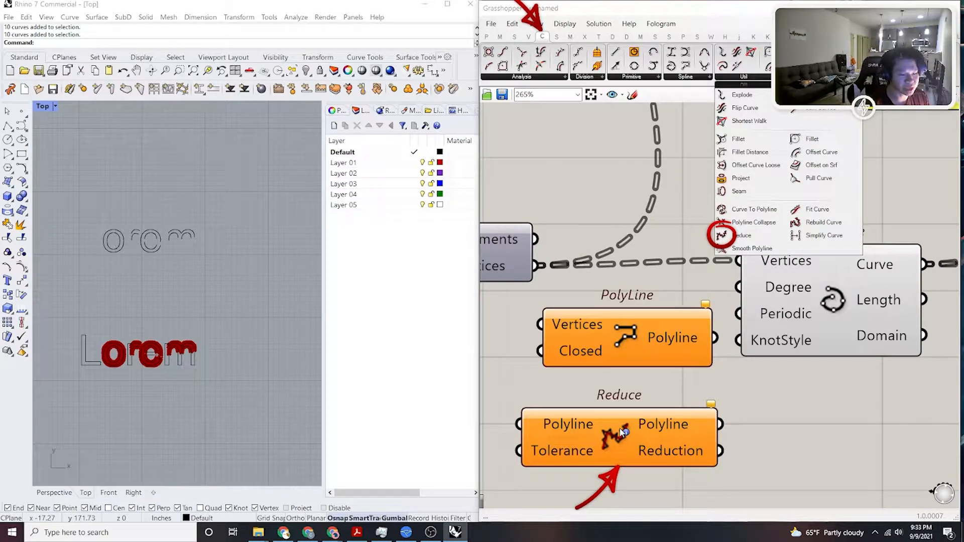
pyautogui.scroll(-5, 623, 433)
pyautogui.scroll(2, 634, 409)
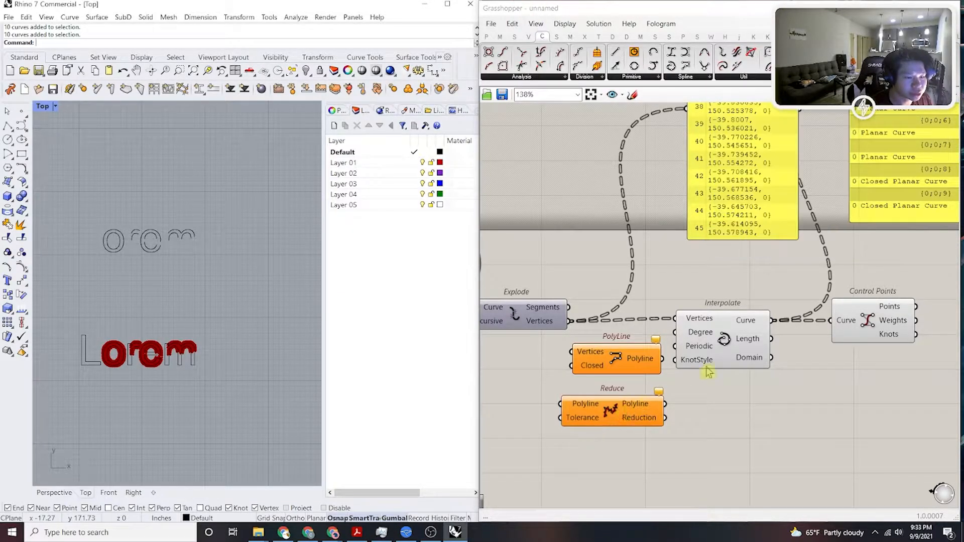
# Add the Rebuild Curve component with Count, Degree, Domain and End Tangents inputs below Interpolate.
pyautogui.doubleClick(744, 420)
pyautogui.write('rebul')
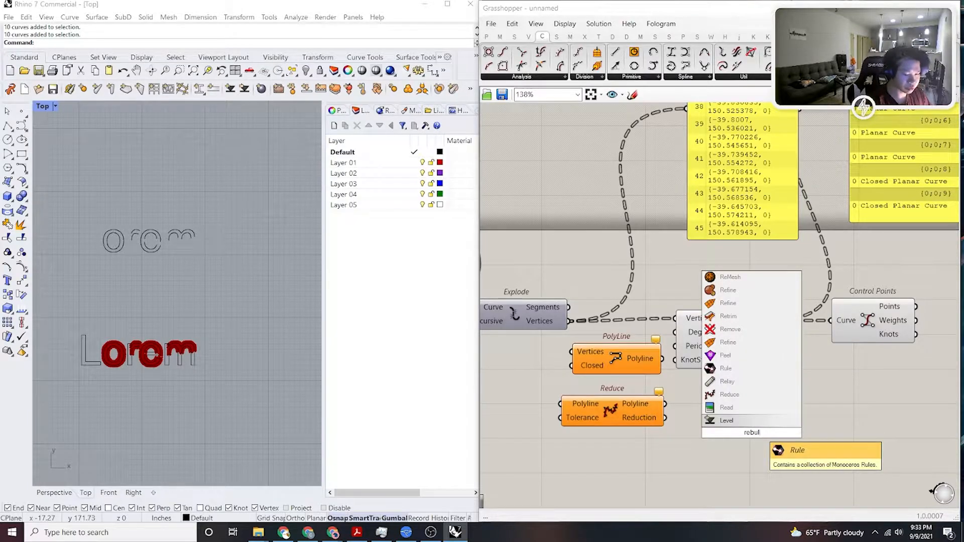
pyautogui.press('BackSpace')
pyautogui.write('ild')
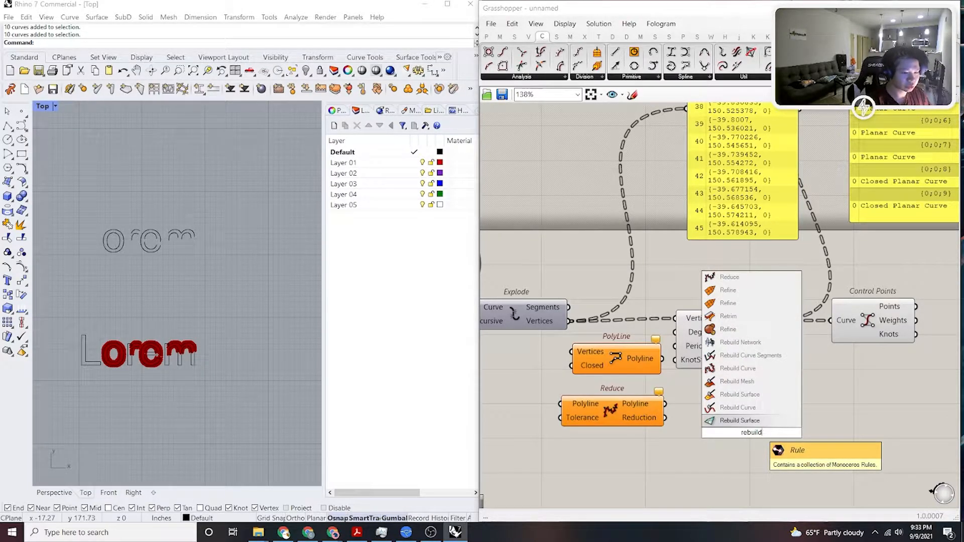
pyautogui.click(738, 407)
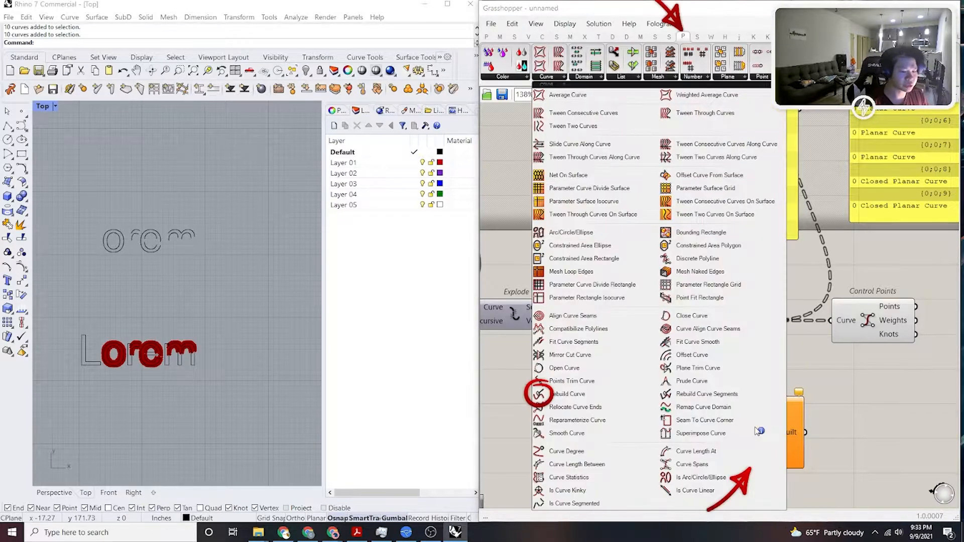
pyautogui.click(755, 436)
pyautogui.scroll(2, 753, 441)
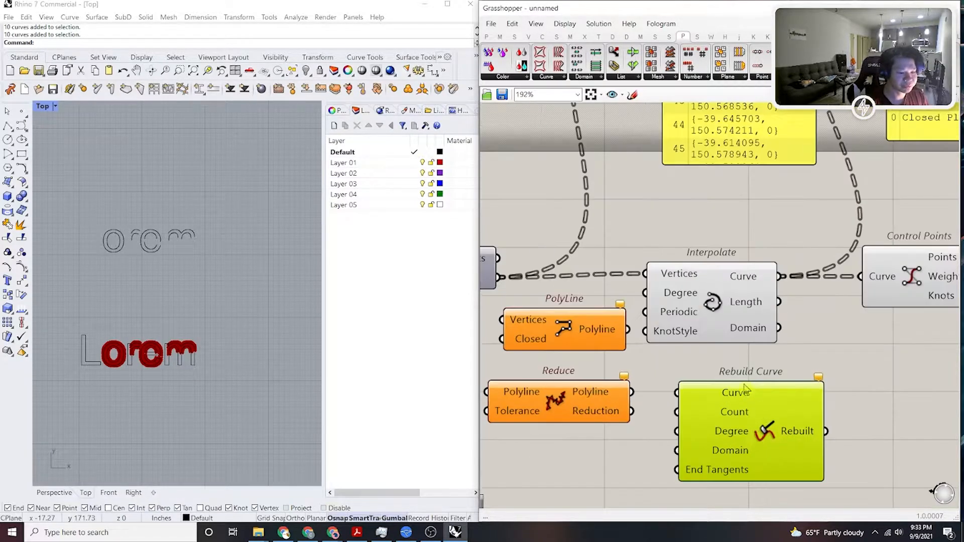
pyautogui.scroll(-2, 690, 385)
pyautogui.click(803, 396)
pyautogui.scroll(2, 803, 396)
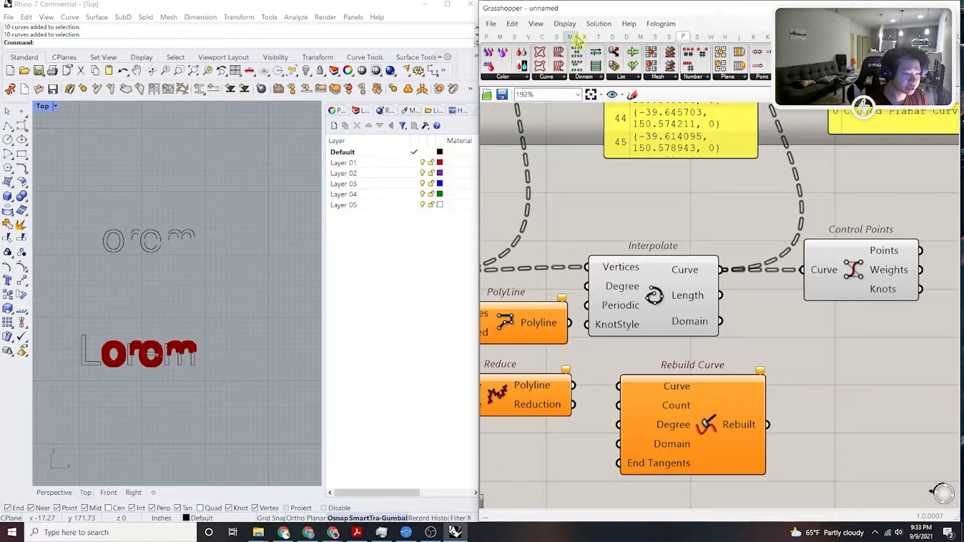
# Add the native Curve utility version of Rebuild Curve, with Degree, Count and Tangents inputs, beside the first one.
pyautogui.click(640, 37)
pyautogui.click(654, 37)
pyautogui.click(669, 37)
pyautogui.click(640, 37)
pyautogui.click(654, 37)
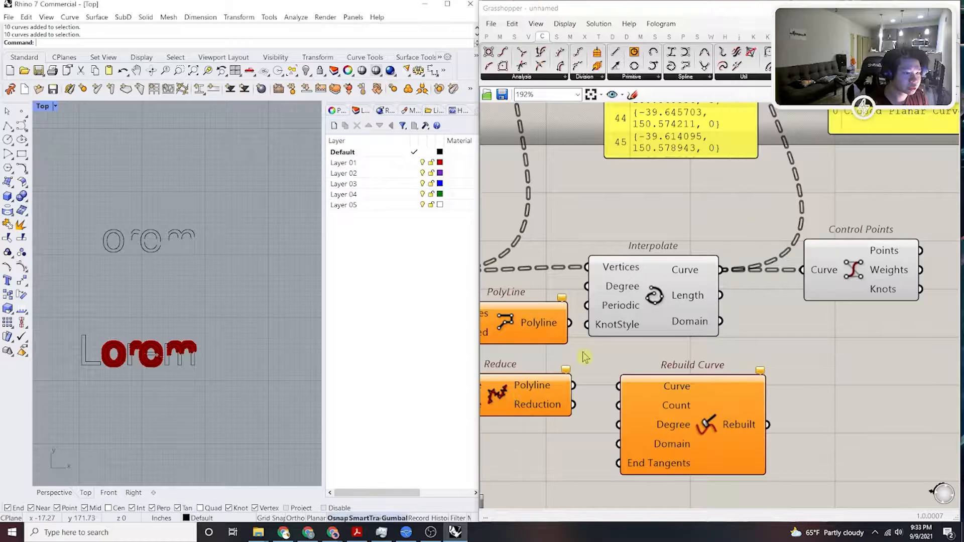
pyautogui.click(770, 77)
pyautogui.click(828, 224)
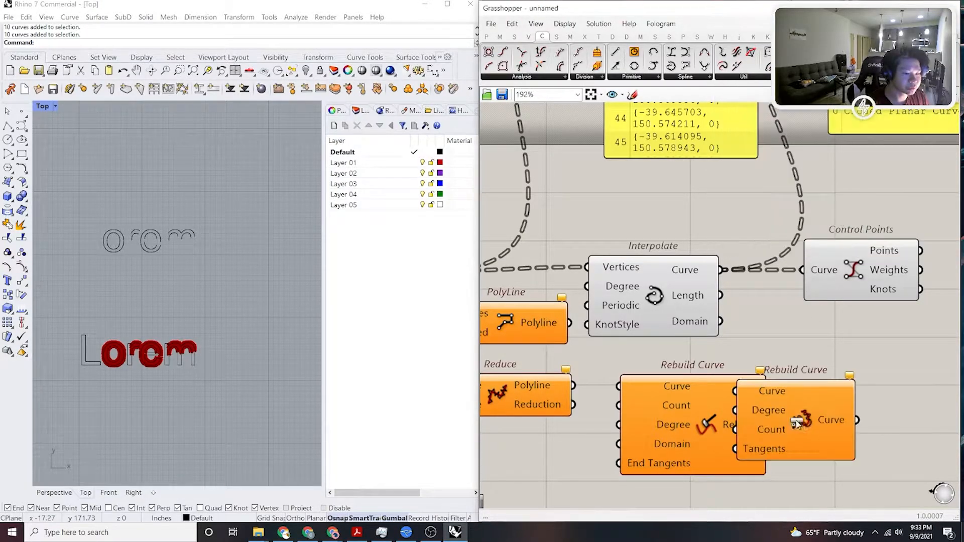
pyautogui.click(795, 420)
# Reposition the native Rebuild Curve over the other Rebuild Curve below Interpolate and review its Count input.
pyautogui.moveTo(763, 422); pyautogui.dragTo(755, 396, button='right')
pyautogui.scroll(1, 755, 396)
pyautogui.moveTo(766, 399); pyautogui.dragTo(613, 348)
pyautogui.moveTo(616, 348); pyautogui.dragTo(784, 381, button='right')
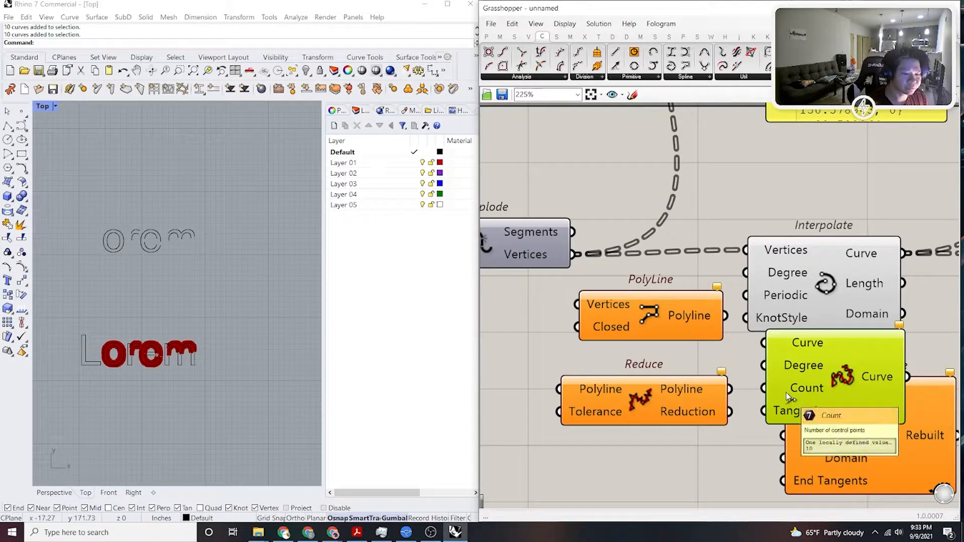
pyautogui.scroll(-2, 785, 393)
pyautogui.click(791, 316)
pyautogui.scroll(2, 789, 366)
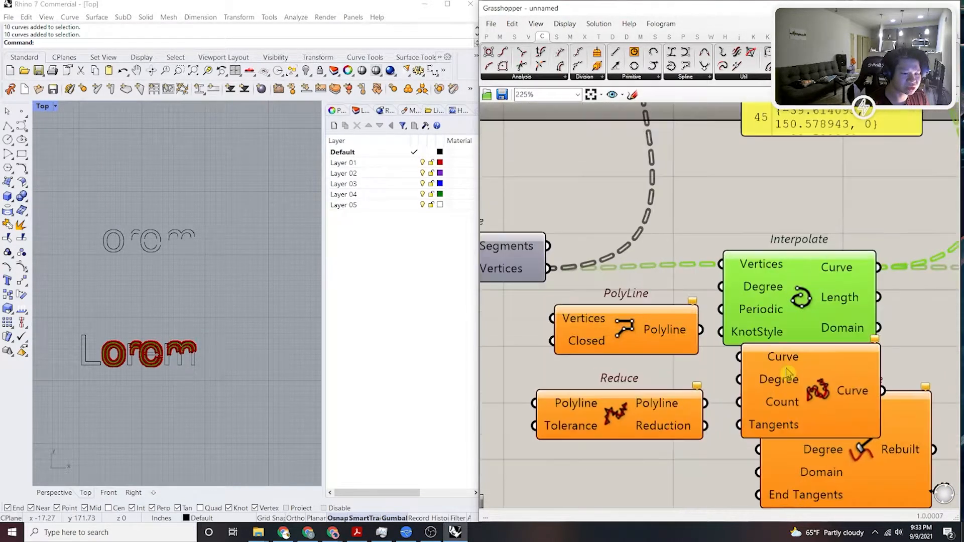
pyautogui.scroll(-2, 750, 399)
pyautogui.moveTo(795, 390); pyautogui.dragTo(756, 426, button='right')
pyautogui.scroll(1, 756, 426)
pyautogui.moveTo(757, 426); pyautogui.dragTo(782, 436)
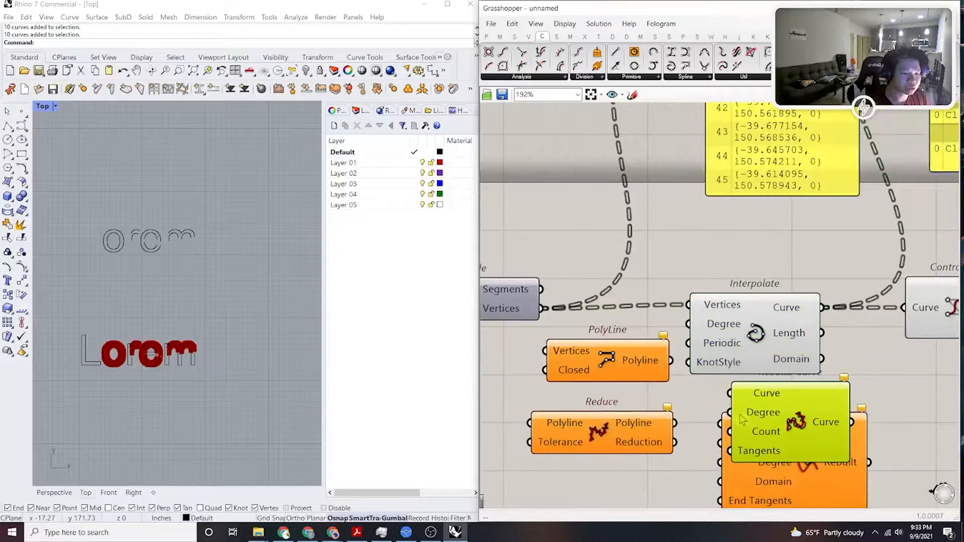
pyautogui.moveTo(749, 414); pyautogui.dragTo(811, 417, button='right')
pyautogui.scroll(-3, 601, 428)
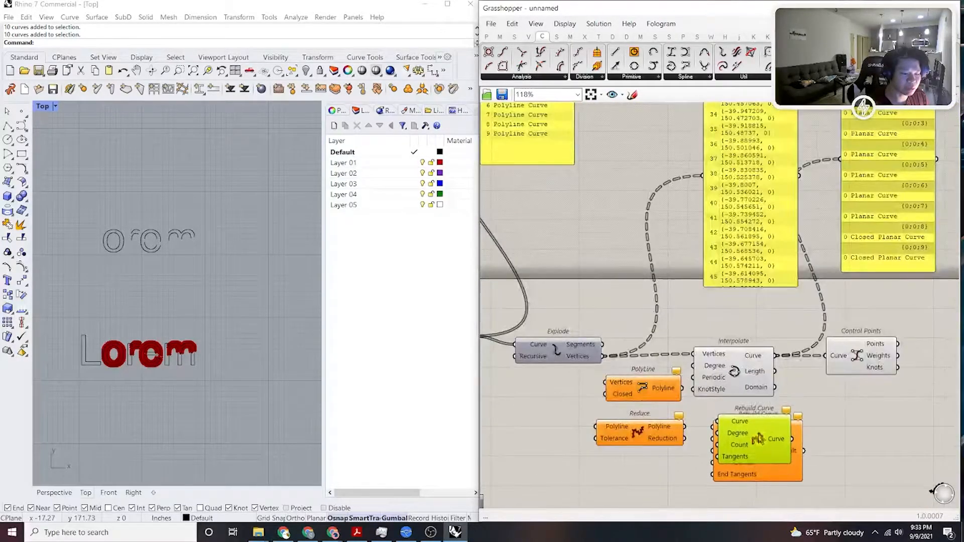
# Highlight the Reduce component and examine the density of points along the curves of the "e".
pyautogui.click(619, 422)
pyautogui.scroll(5, 231, 281)
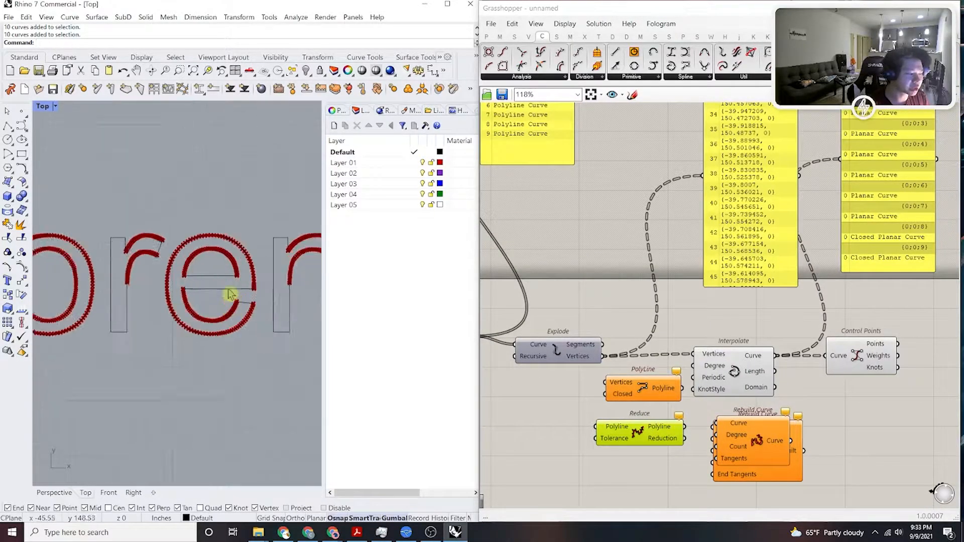
pyautogui.scroll(1, 747, 467)
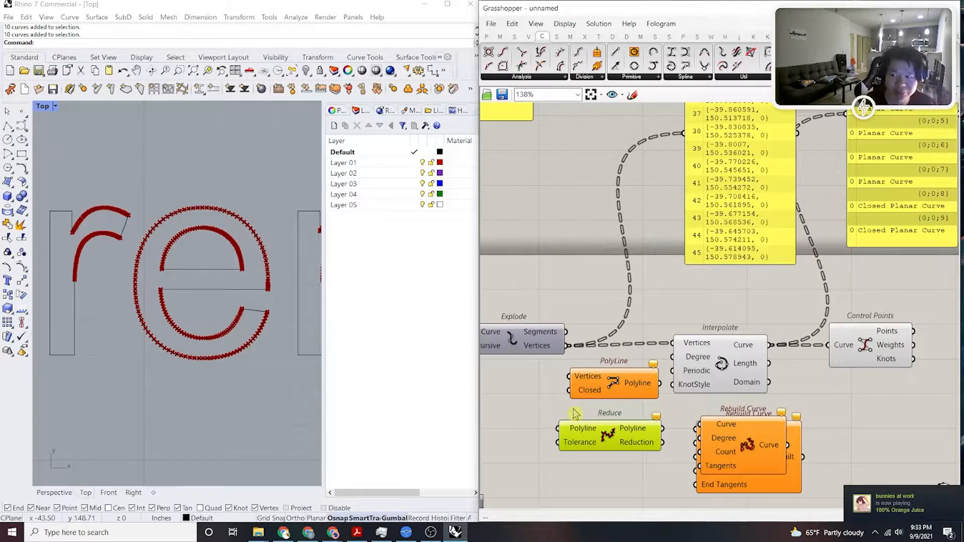
# Separate the two Rebuild Curve components and park them one above the other beside the interpolated-curve panel.
pyautogui.moveTo(635, 409); pyautogui.dragTo(612, 355, button='right')
pyautogui.moveTo(724, 390); pyautogui.dragTo(847, 399)
pyautogui.moveTo(817, 431); pyautogui.dragTo(703, 505)
pyautogui.keyDown('shift'); pyautogui.click(738, 351); pyautogui.keyUp('shift')
pyautogui.moveTo(737, 351); pyautogui.dragTo(736, 368, button='right')
pyautogui.moveTo(736, 368); pyautogui.dragTo(719, 383)
pyautogui.click(837, 447)
pyautogui.moveTo(845, 454); pyautogui.dragTo(858, 460, button='right')
pyautogui.moveTo(830, 432); pyautogui.dragTo(769, 413, button='right')
pyautogui.scroll(-3, 799, 373)
pyautogui.moveTo(780, 450); pyautogui.dragTo(722, 335)
pyautogui.moveTo(743, 359); pyautogui.dragTo(693, 408, button='right')
pyautogui.moveTo(688, 420); pyautogui.dragTo(880, 149)
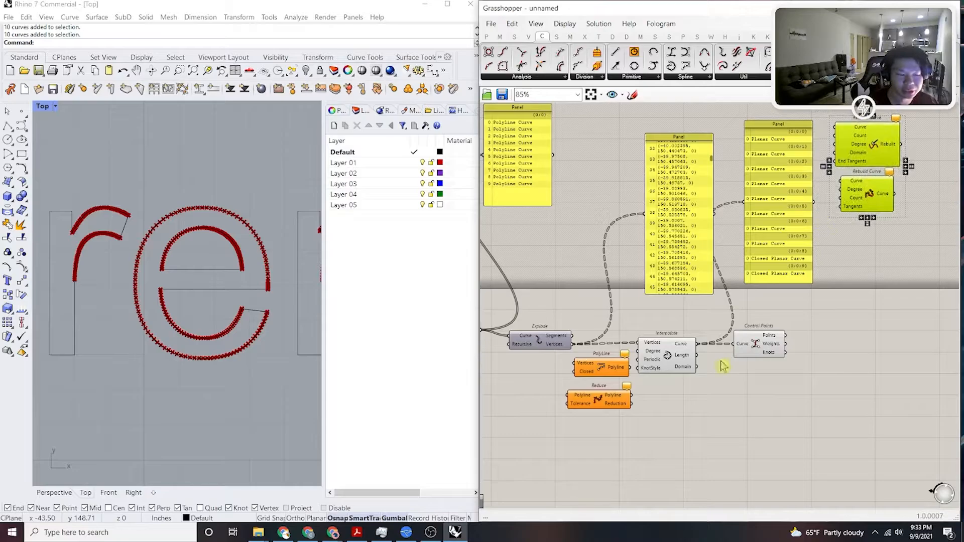
# Move the Interpolate and Control Points components farther from Explode to make room for the polyline reduction.
pyautogui.click(622, 407)
pyautogui.moveTo(622, 407); pyautogui.dragTo(640, 427, button='right')
pyautogui.scroll(3, 640, 427)
pyautogui.scroll(-2, 748, 422)
pyautogui.moveTo(774, 400); pyautogui.dragTo(715, 411, button='right')
pyautogui.moveTo(793, 420); pyautogui.dragTo(679, 371)
pyautogui.moveTo(688, 381); pyautogui.dragTo(748, 381)
pyautogui.click(778, 417)
# Connect Explode's Vertices output to PolyLine's Vertices input and compare the polyline with the dense curve.
pyautogui.moveTo(522, 389); pyautogui.dragTo(598, 383, button='right')
pyautogui.scroll(4, 598, 383)
pyautogui.moveTo(652, 367); pyautogui.dragTo(646, 325)
pyautogui.moveTo(712, 378); pyautogui.dragTo(672, 372, button='right')
pyautogui.moveTo(672, 372); pyautogui.dragTo(700, 375)
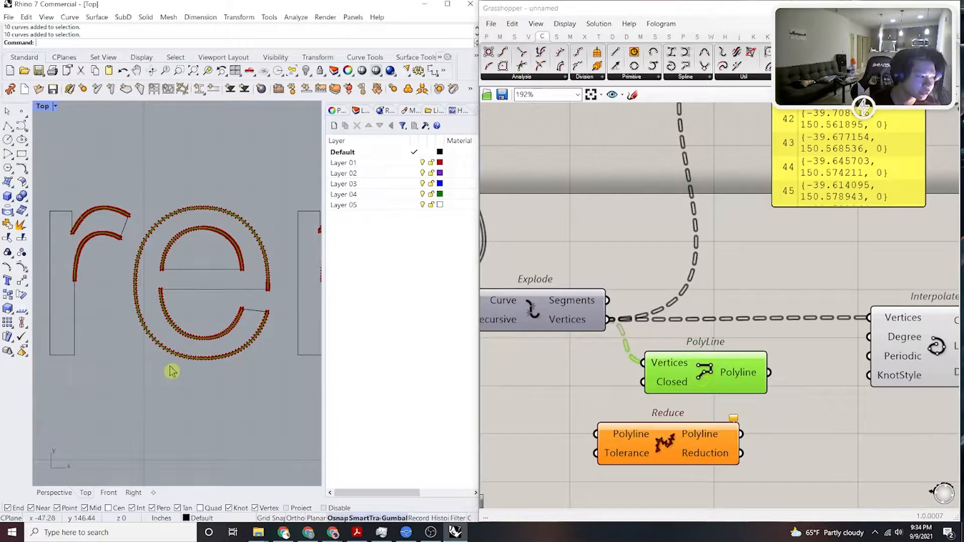
pyautogui.scroll(10, 173, 251)
pyautogui.scroll(3, 220, 262)
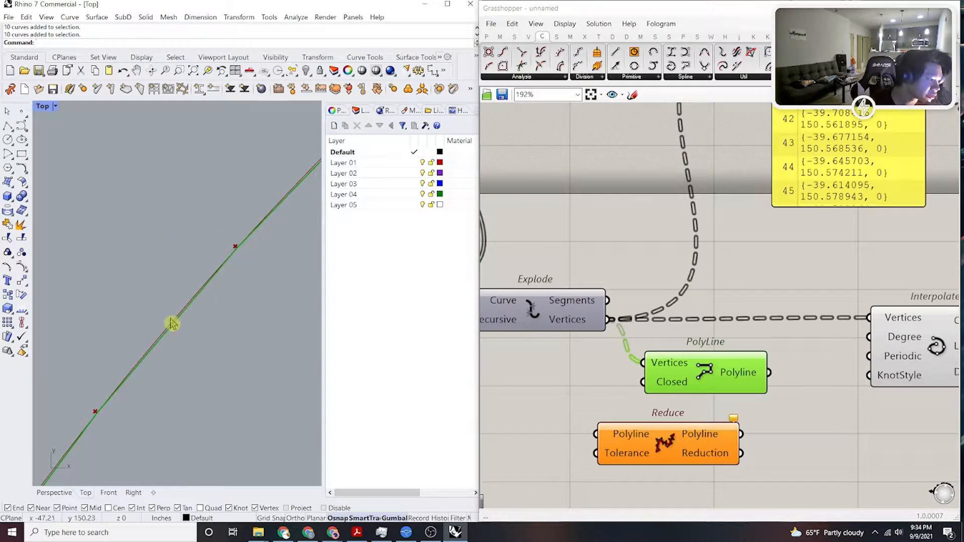
pyautogui.scroll(2, 172, 329)
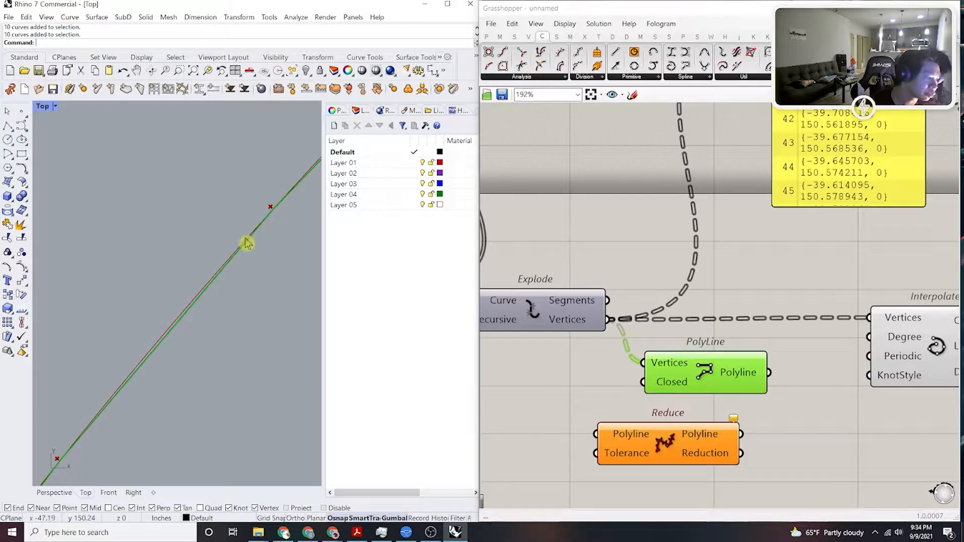
# Connect PolyLine's output to Reduce's Polyline input, line Reduce up beside PolyLine, and shift Interpolate and Control Points farther along.
pyautogui.moveTo(737, 371); pyautogui.dragTo(662, 365, button='right')
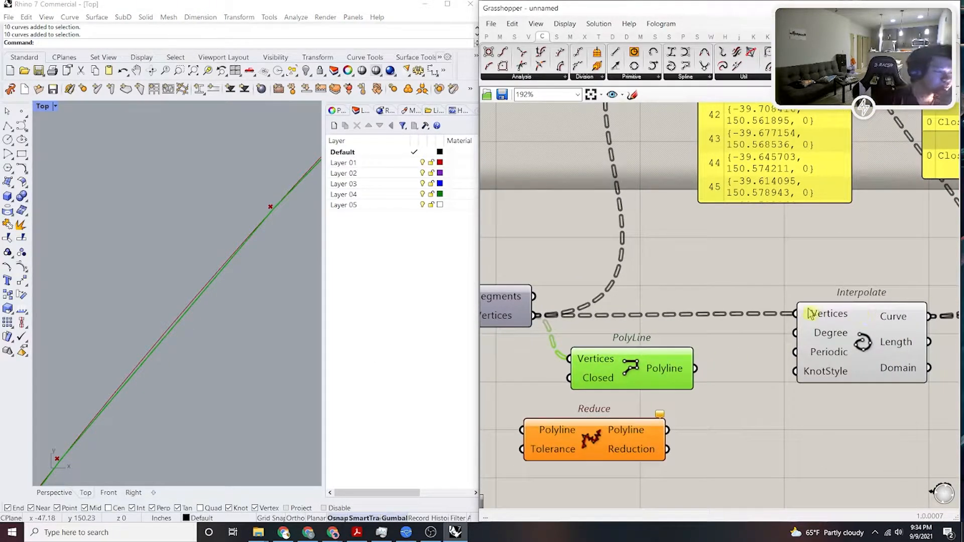
pyautogui.scroll(-5, 723, 384)
pyautogui.scroll(4, 592, 417)
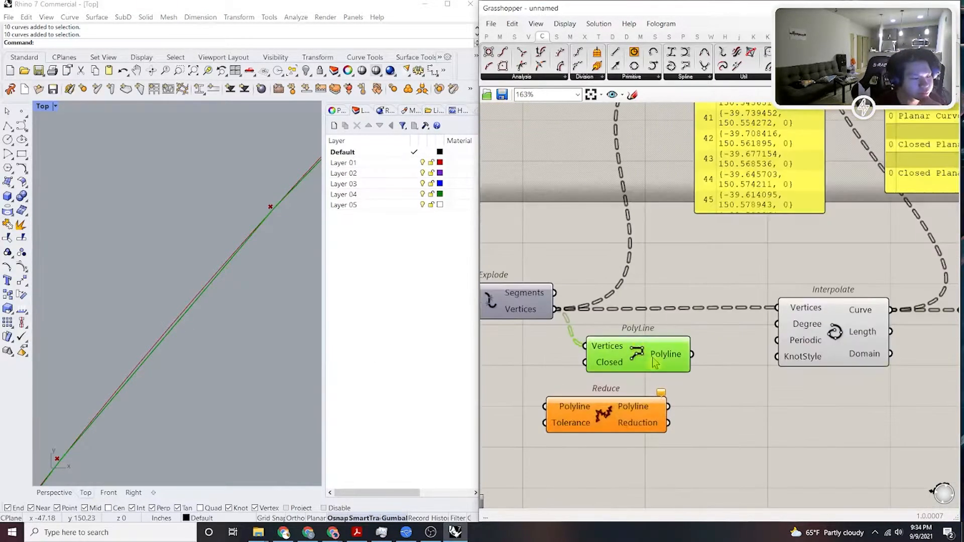
pyautogui.moveTo(592, 417); pyautogui.dragTo(732, 419)
pyautogui.scroll(-4, 698, 358)
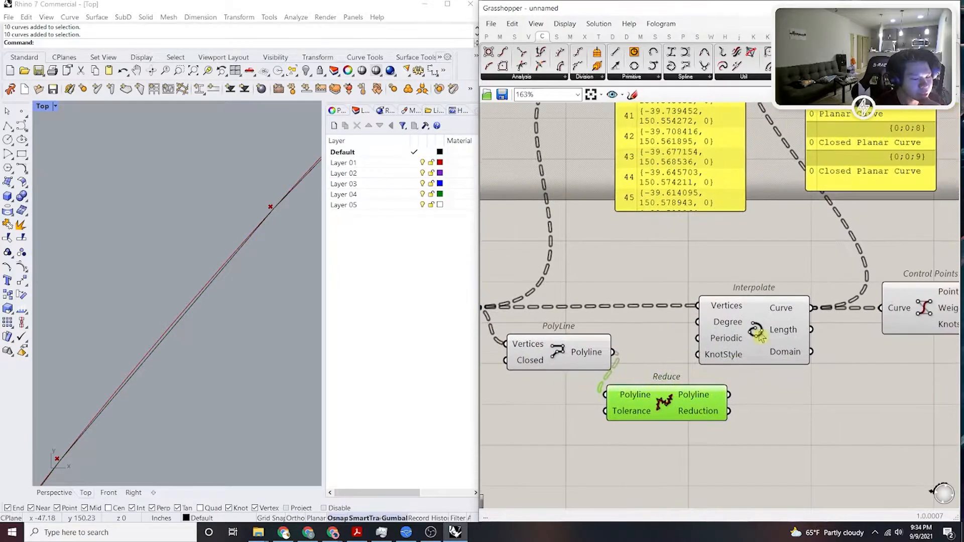
pyautogui.moveTo(742, 352); pyautogui.dragTo(805, 327)
pyautogui.click(774, 377)
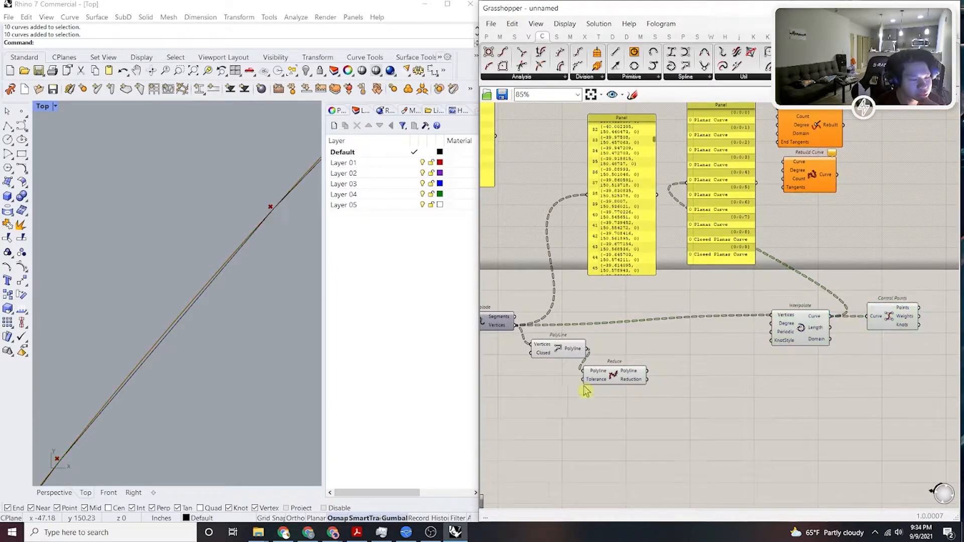
pyautogui.scroll(4, 586, 384)
pyautogui.moveTo(636, 372); pyautogui.dragTo(718, 331)
pyautogui.click(683, 360)
pyautogui.scroll(2, 683, 356)
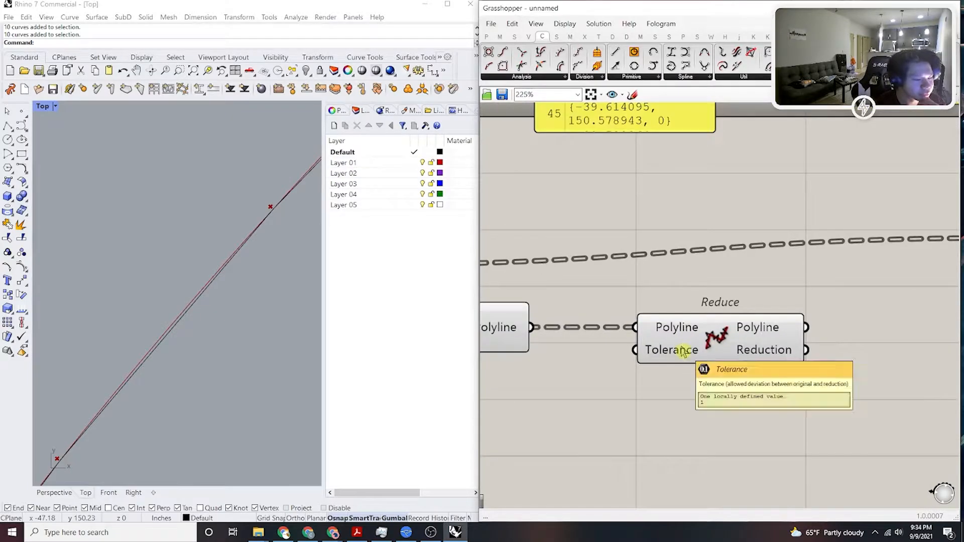
# Highlight Reduce and compare its simplified polylines with the letter outlines at the default tolerance.
pyautogui.click(686, 350)
pyautogui.scroll(6, 228, 285)
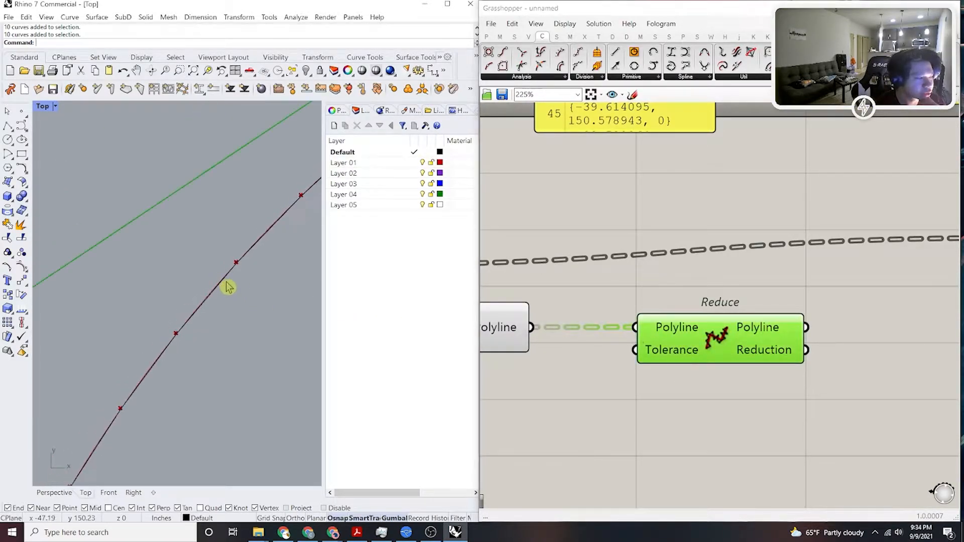
pyautogui.scroll(-5, 229, 287)
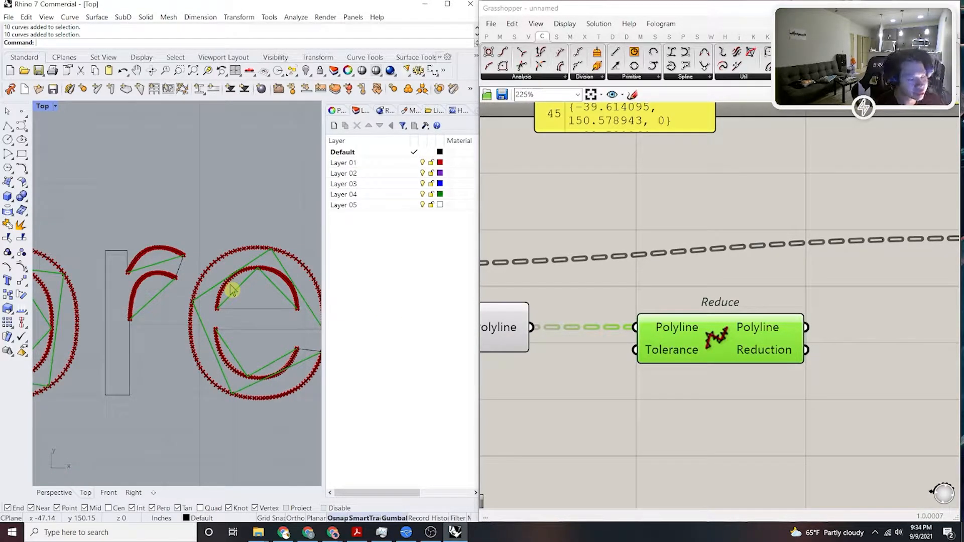
pyautogui.scroll(-5, 232, 290)
pyautogui.scroll(5, 157, 296)
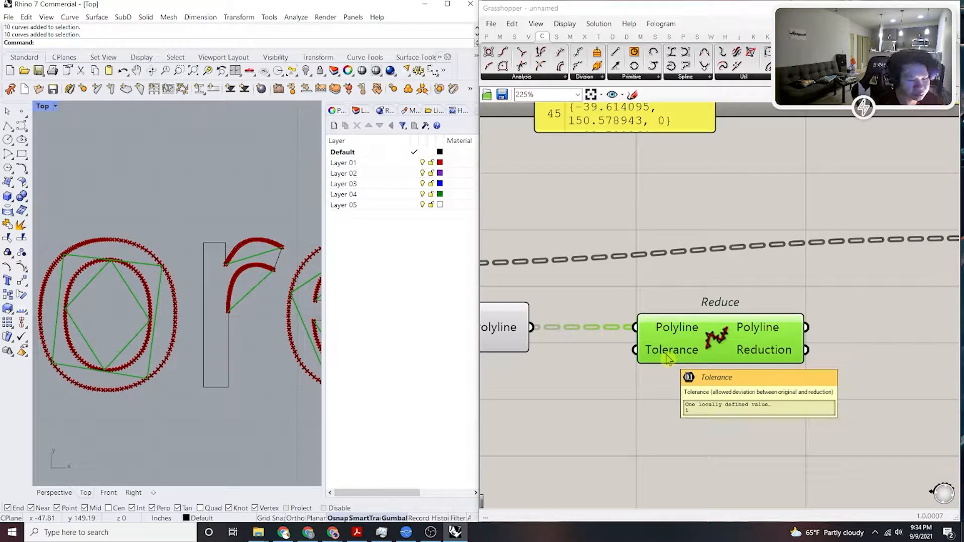
# Add a number slider of 0.15 below PolyLine and connect it to Reduce's Tolerance input.
pyautogui.doubleClick(630, 399)
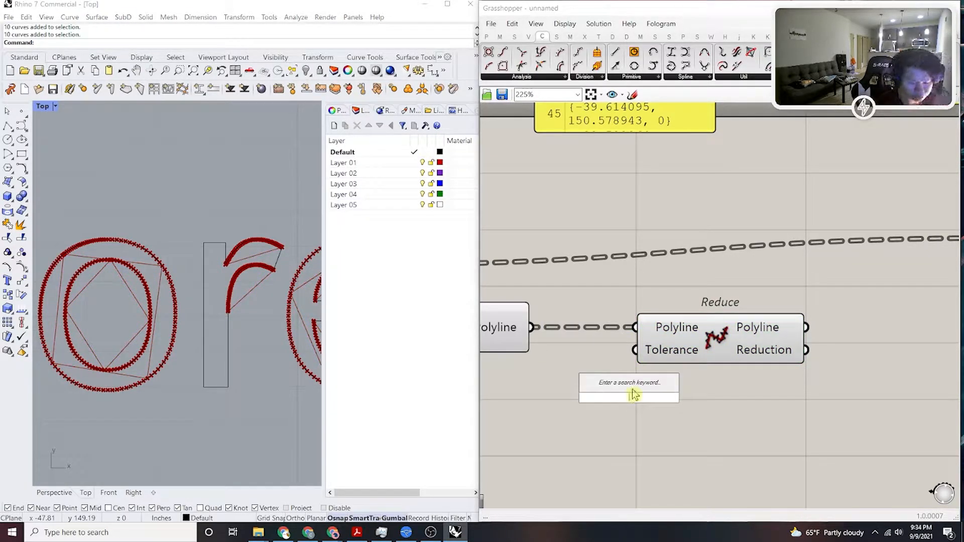
pyautogui.write('0')
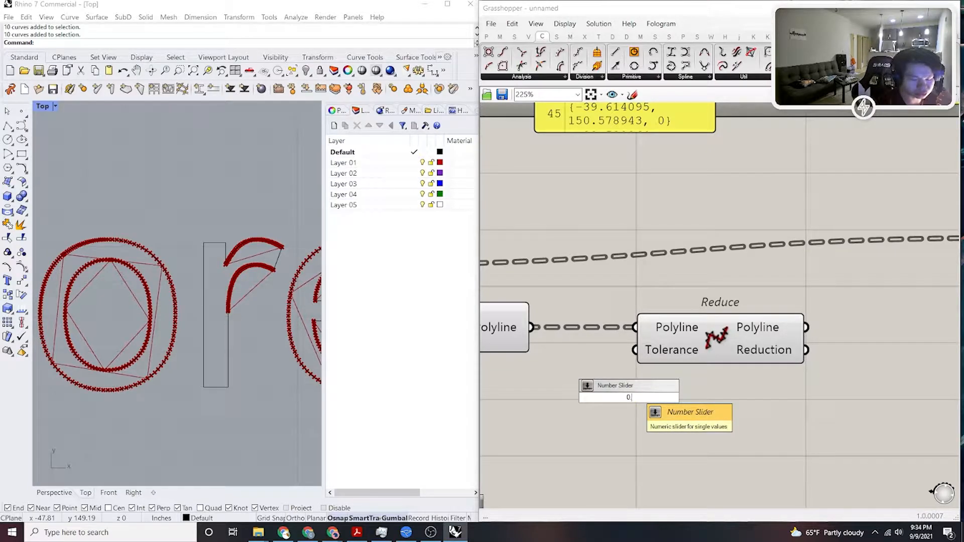
pyautogui.write('.15')
pyautogui.press('Return')
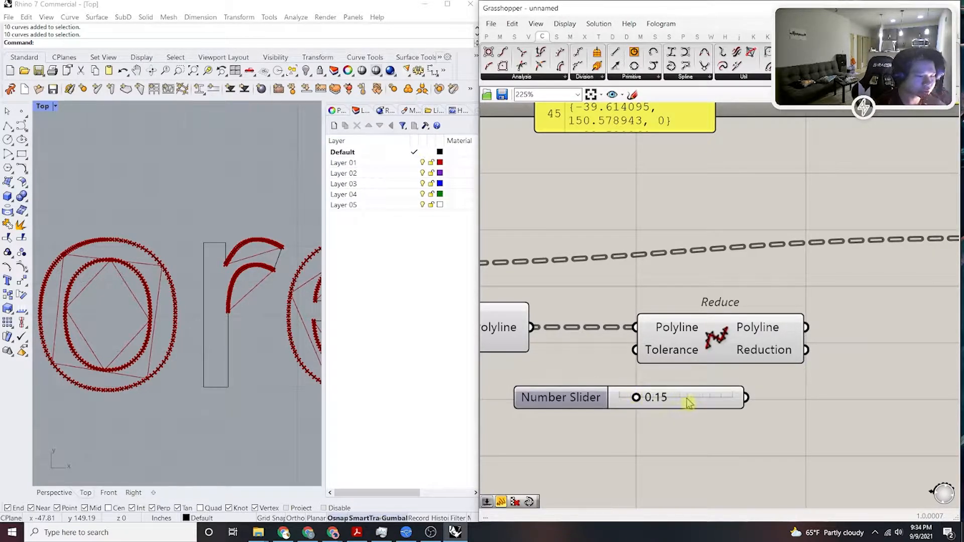
pyautogui.moveTo(684, 400); pyautogui.dragTo(534, 426)
pyautogui.moveTo(620, 391); pyautogui.dragTo(593, 422)
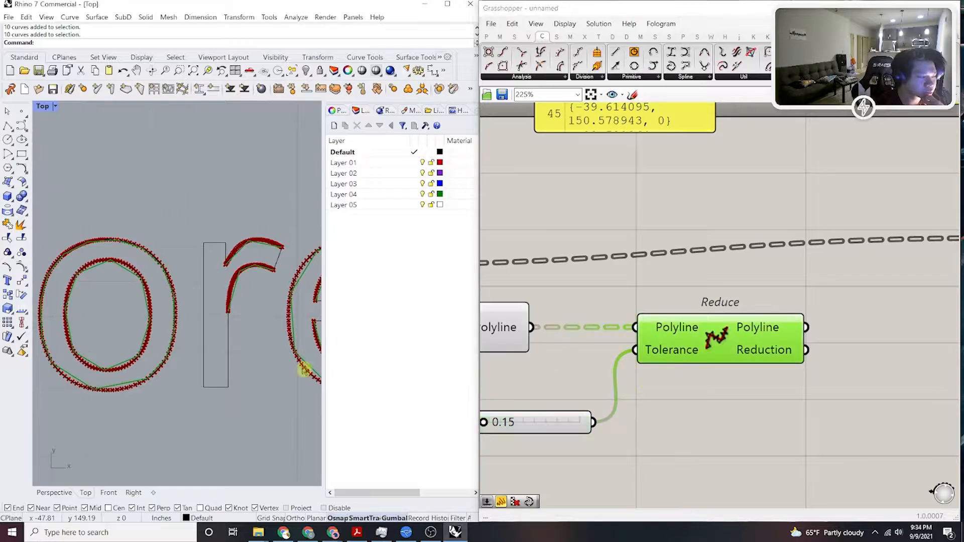
# Lower the Reduce tolerance slider to 0.06, checking how closely the polylines follow the letters.
pyautogui.scroll(5, 146, 275)
pyautogui.scroll(-3, 136, 273)
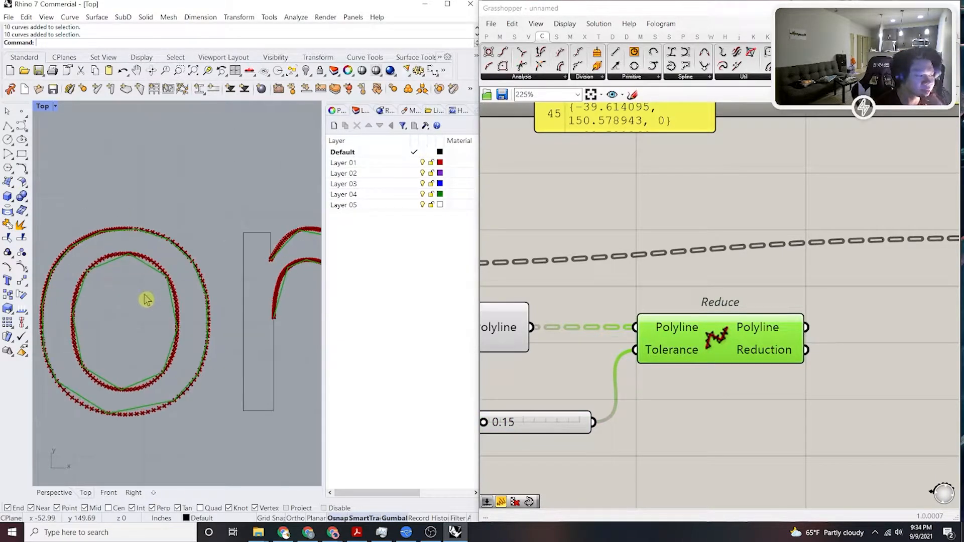
pyautogui.scroll(3, 576, 400)
pyautogui.moveTo(594, 392); pyautogui.dragTo(580, 392)
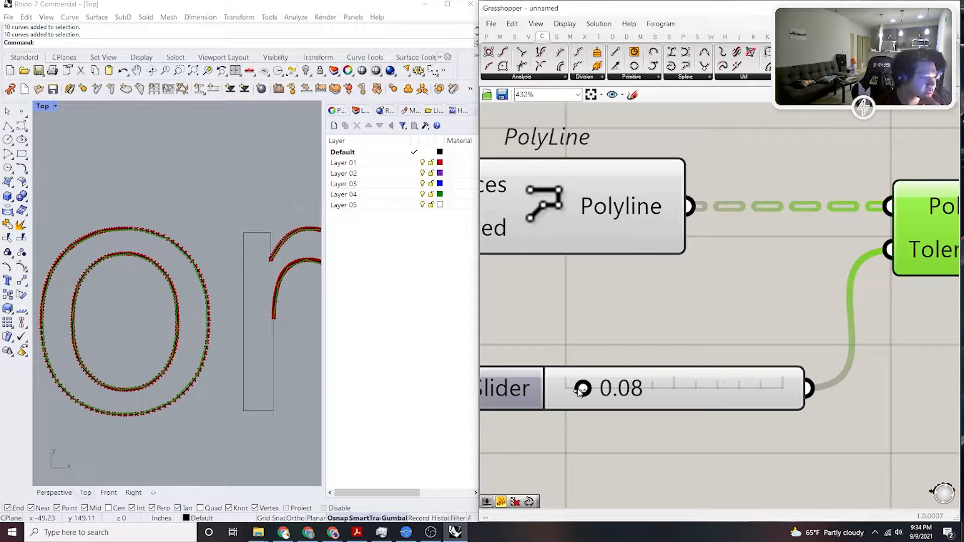
pyautogui.scroll(5, 204, 336)
pyautogui.scroll(2, 206, 329)
pyautogui.scroll(2, 239, 317)
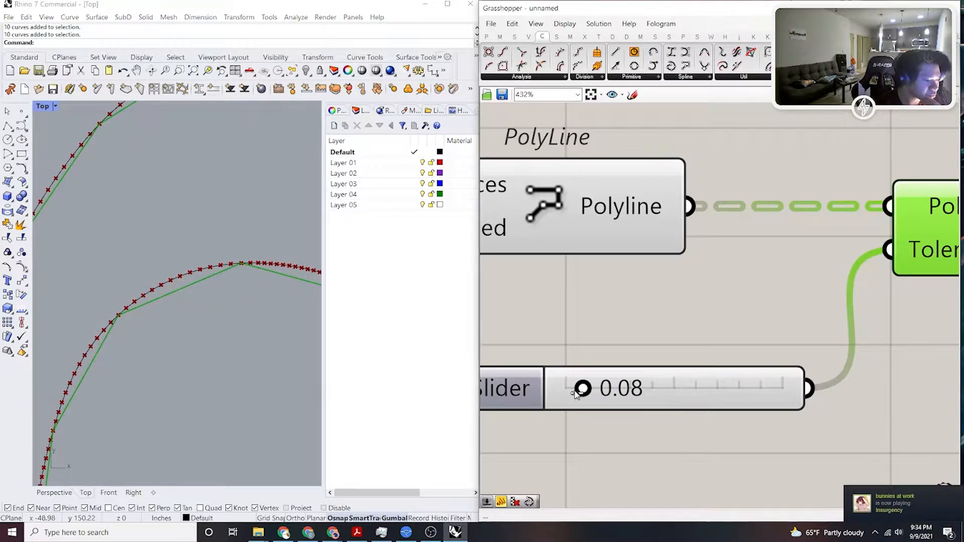
pyautogui.scroll(-8, 189, 314)
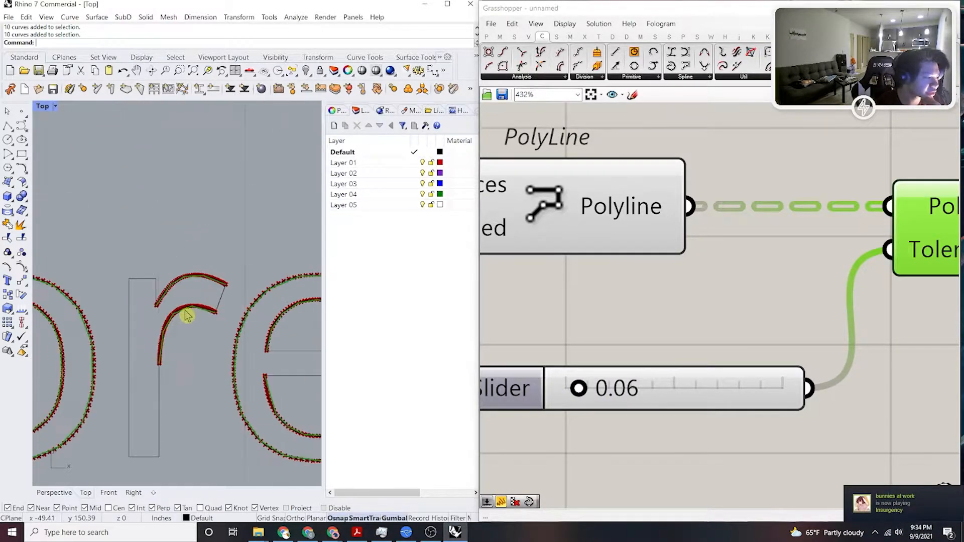
# Add an Explode component after Reduce and feed Reduce's Polyline output into its Curve input.
pyautogui.moveTo(777, 293); pyautogui.dragTo(635, 285, button='right')
pyautogui.scroll(-5, 635, 286)
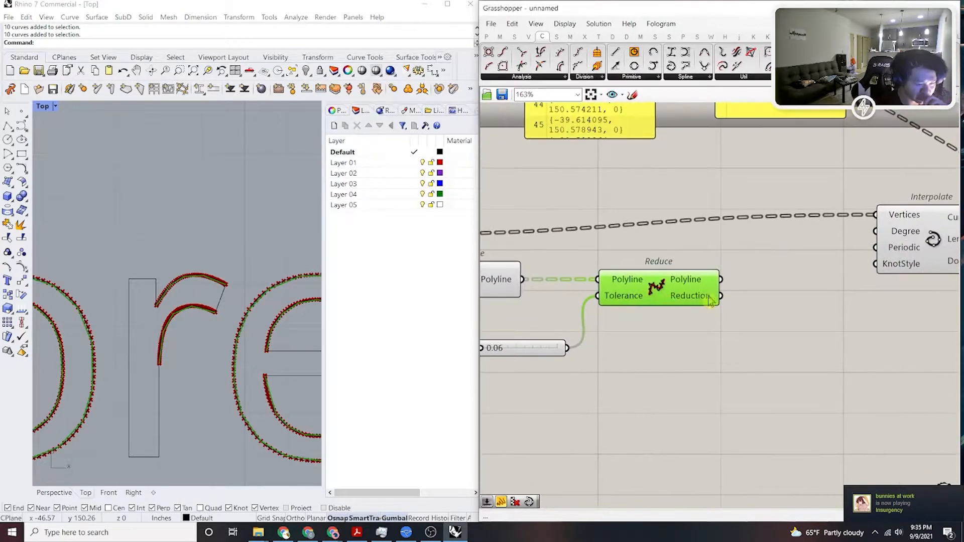
pyautogui.click(701, 323)
pyautogui.doubleClick(727, 310)
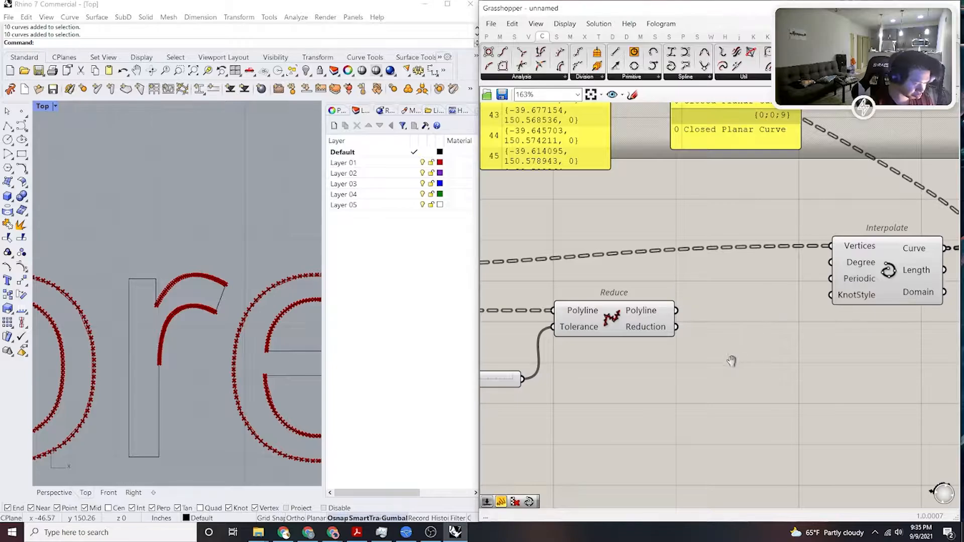
pyautogui.scroll(2, 731, 360)
pyautogui.click(613, 325)
pyautogui.click(653, 302)
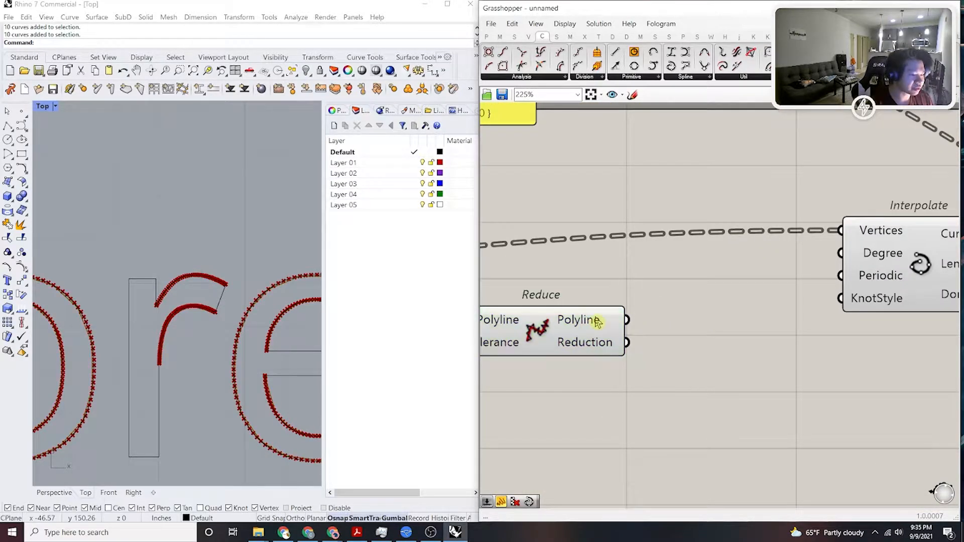
pyautogui.doubleClick(752, 319)
pyautogui.write('expl')
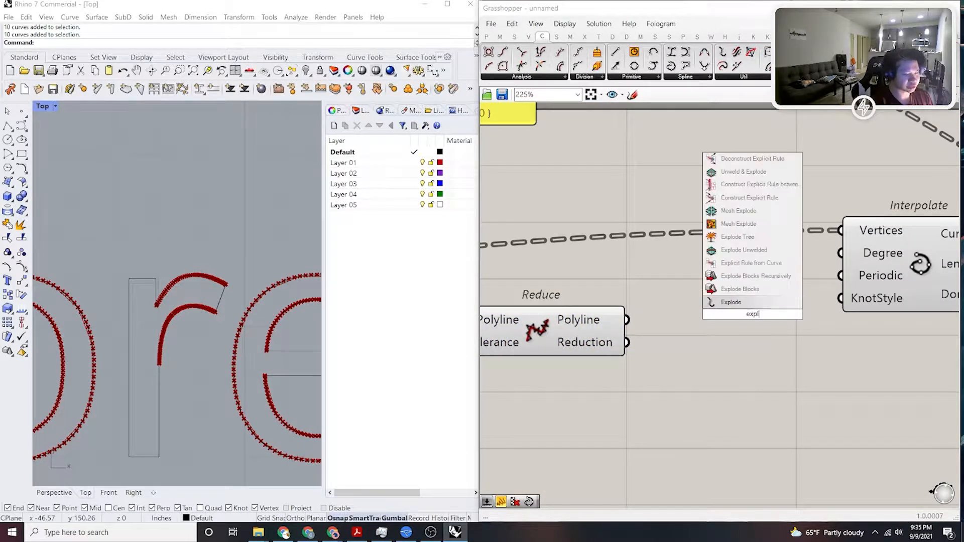
pyautogui.press('Return')
pyautogui.scroll(1, 741, 315)
pyautogui.moveTo(659, 300); pyautogui.dragTo(613, 320)
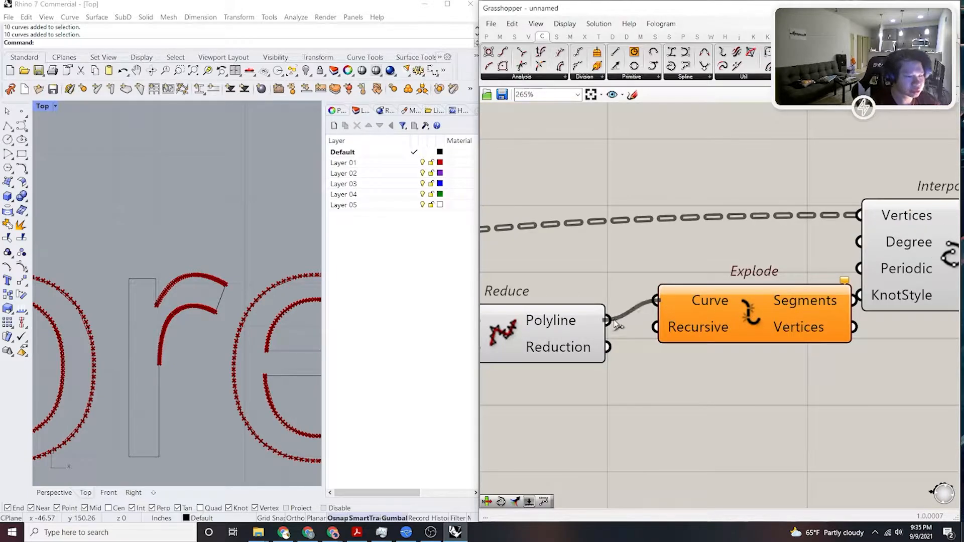
# Position the new Explode before Interpolate and connect its Vertices output to Interpolate's Vertices input.
pyautogui.click(731, 316)
pyautogui.moveTo(815, 226); pyautogui.dragTo(826, 419)
pyautogui.moveTo(832, 391); pyautogui.dragTo(778, 399, button='right')
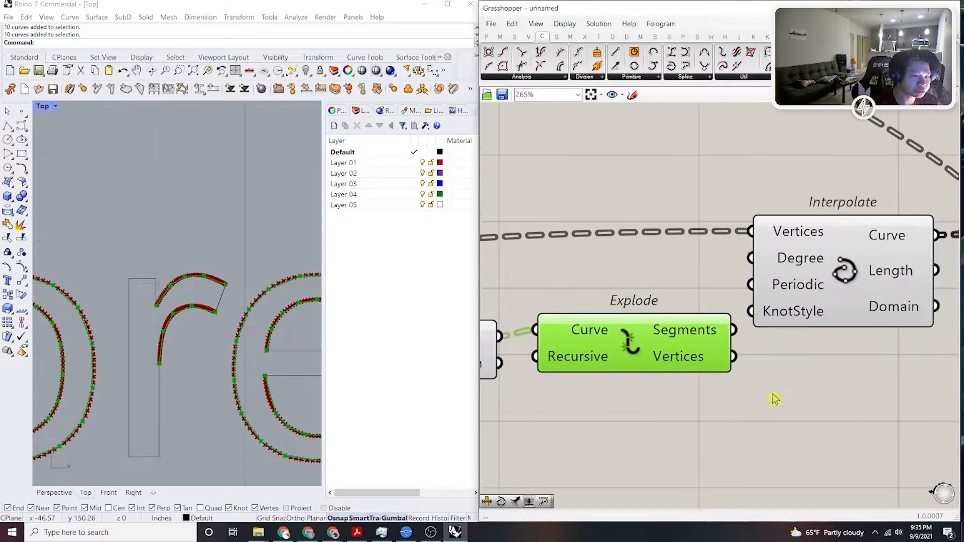
pyautogui.moveTo(733, 356); pyautogui.dragTo(751, 231)
pyautogui.click(818, 247)
# Select the original closed curve of the letter and compare it closely with the interpolated curve.
pyautogui.scroll(5, 201, 323)
pyautogui.scroll(4, 243, 333)
pyautogui.scroll(-4, 204, 339)
pyautogui.scroll(3, 206, 321)
pyautogui.scroll(4, 206, 321)
pyautogui.click(123, 384)
pyautogui.scroll(2, 128, 371)
pyautogui.scroll(2, 128, 370)
pyautogui.scroll(-3, 123, 347)
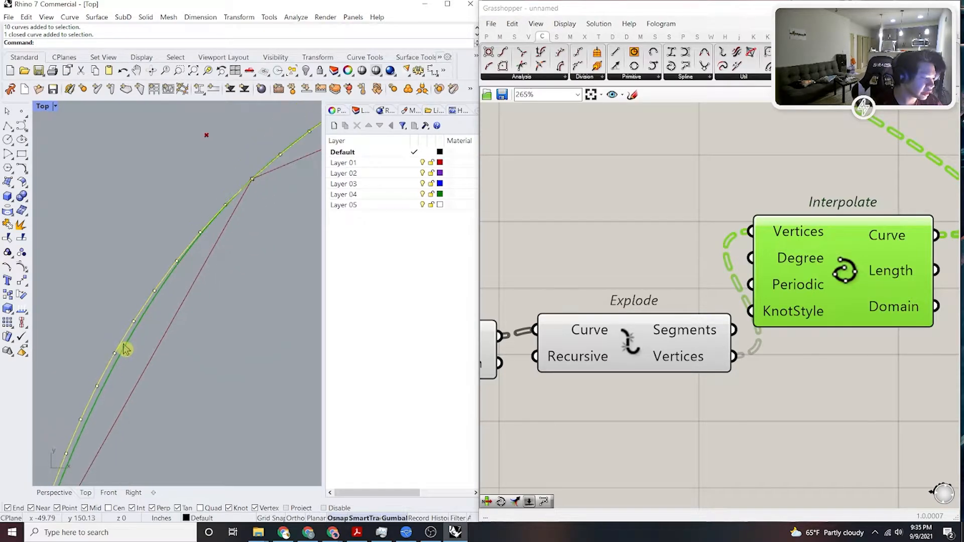
pyautogui.scroll(-3, 236, 301)
pyautogui.scroll(4, 243, 250)
pyautogui.scroll(-3, 240, 250)
pyautogui.scroll(4, 201, 191)
pyautogui.scroll(-5, 228, 143)
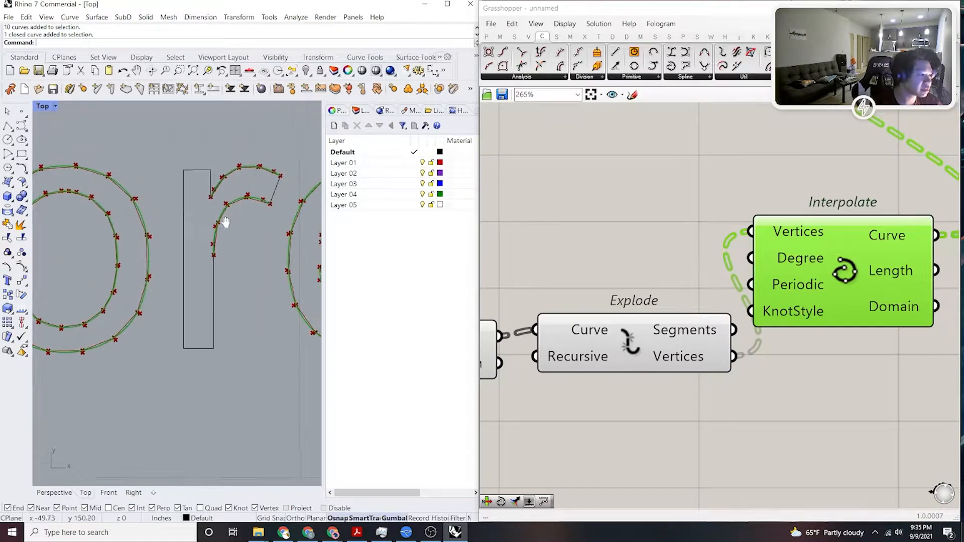
# Line up the new Explode, Interpolate and Control Points components in one row after Reduce.
pyautogui.scroll(-4, 691, 385)
pyautogui.moveTo(691, 385); pyautogui.dragTo(672, 392, button='right')
pyautogui.moveTo(668, 383); pyautogui.dragTo(665, 385)
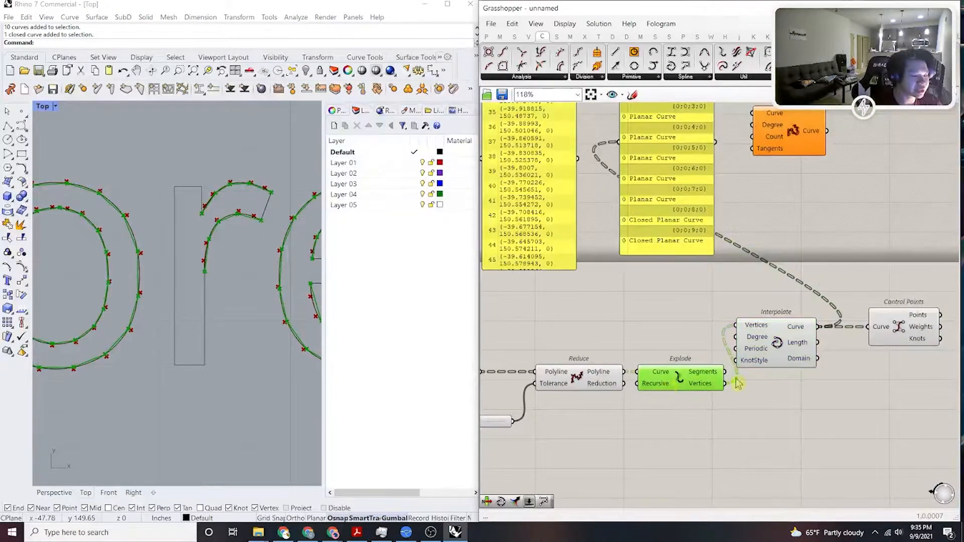
pyautogui.moveTo(789, 386); pyautogui.dragTo(639, 382, button='right')
pyautogui.moveTo(772, 382); pyautogui.dragTo(633, 396)
pyautogui.click(630, 338)
pyautogui.scroll(-3, 714, 312)
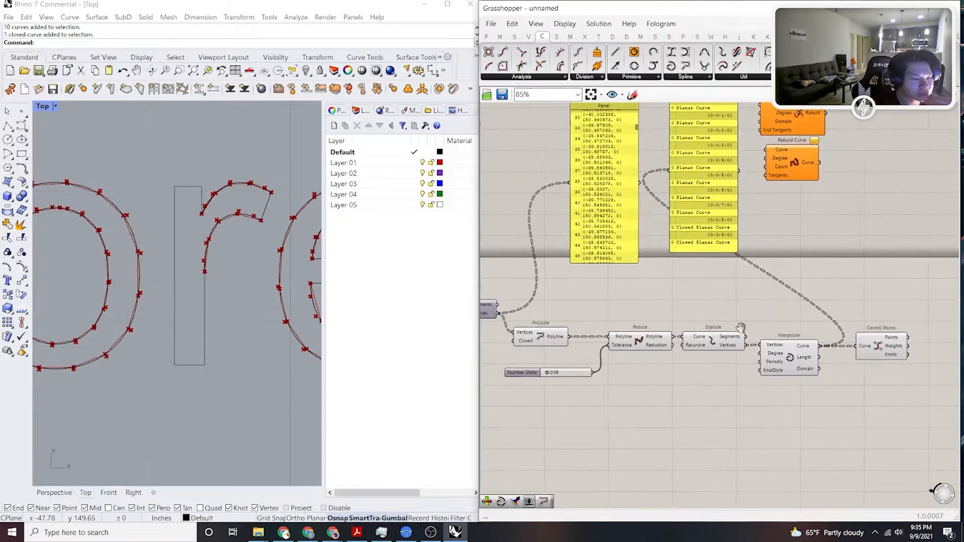
# Highlight Interpolate, set the Reduce tolerance slider to 0.03, and check the resulting curve up close.
pyautogui.scroll(4, 711, 364)
pyautogui.moveTo(713, 368); pyautogui.dragTo(678, 366, button='right')
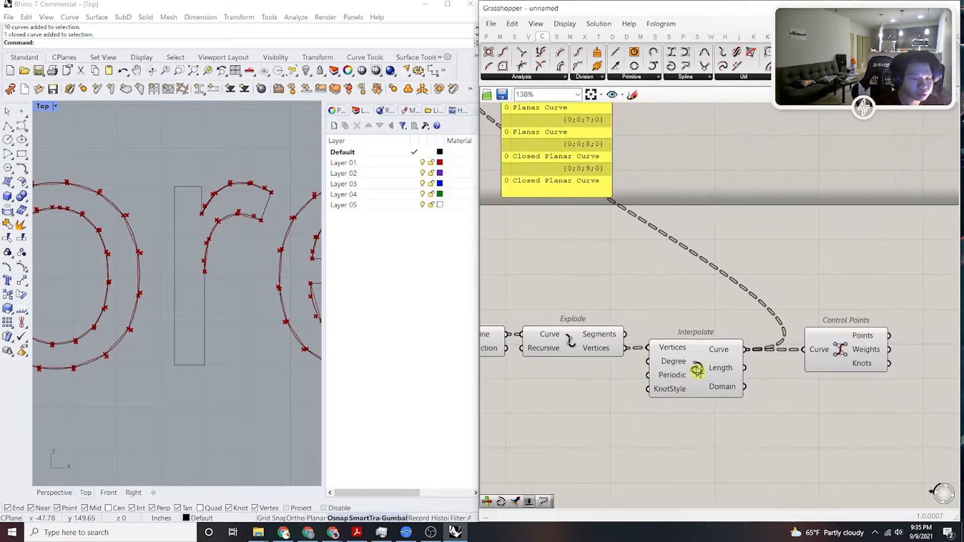
pyautogui.click(696, 370)
pyautogui.moveTo(598, 335); pyautogui.dragTo(753, 298, button='right')
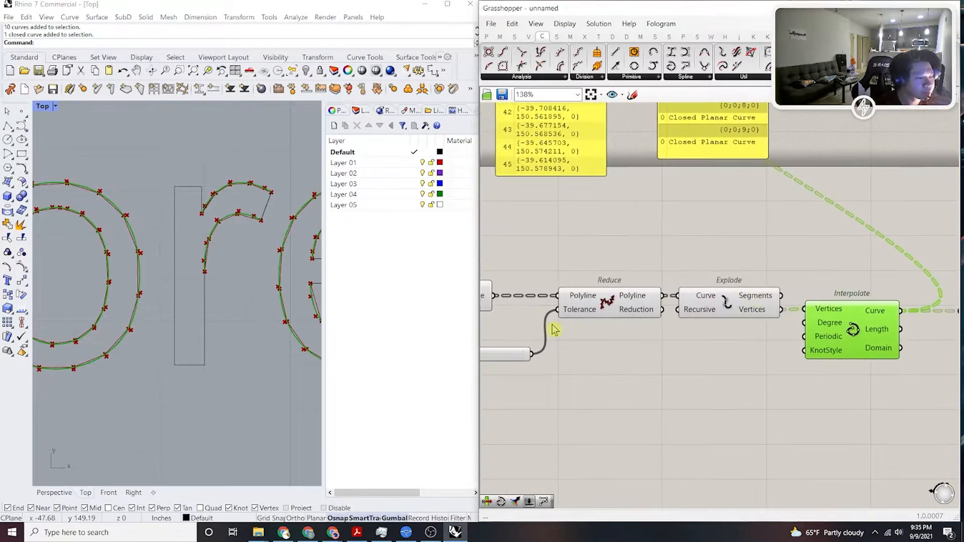
pyautogui.moveTo(553, 329); pyautogui.dragTo(674, 314, button='right')
pyautogui.scroll(2, 600, 335)
pyautogui.moveTo(574, 330); pyautogui.dragTo(644, 327, button='right')
pyautogui.scroll(4, 567, 335)
pyautogui.scroll(2, 604, 339)
pyautogui.scroll(-2, 625, 331)
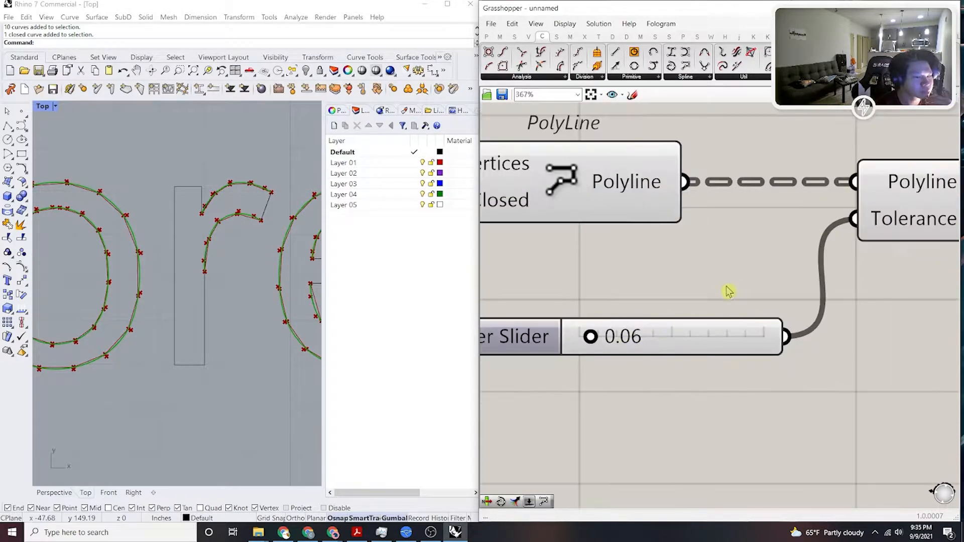
pyautogui.moveTo(814, 270); pyautogui.dragTo(758, 286, button='right')
pyautogui.moveTo(869, 255)
pyautogui.moveTo(532, 353); pyautogui.dragTo(577, 337, button='right')
pyautogui.scroll(5, 582, 341)
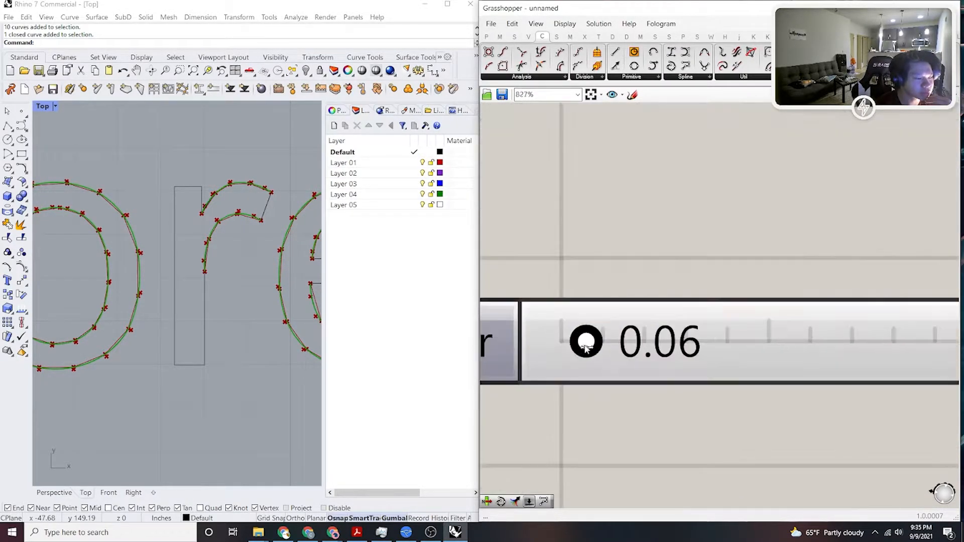
pyautogui.moveTo(581, 344); pyautogui.dragTo(575, 351)
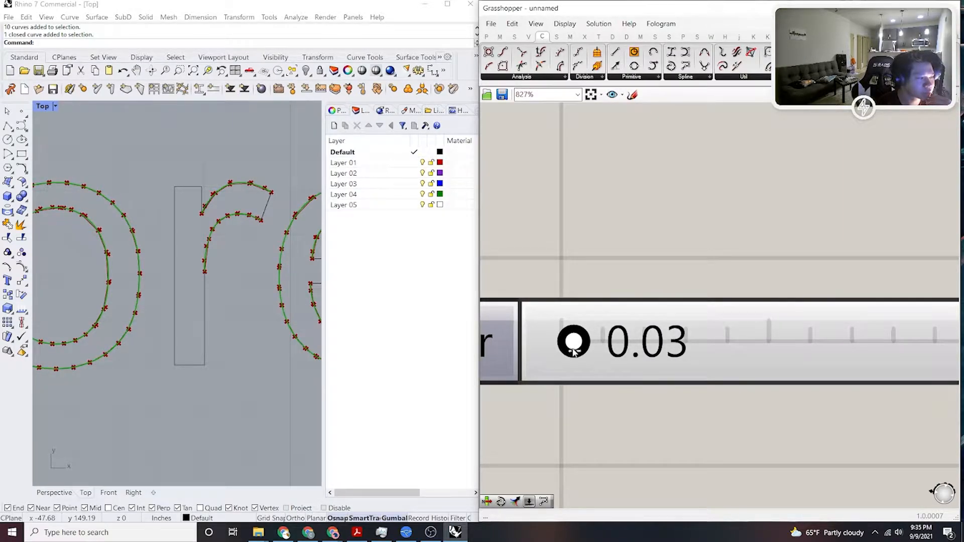
pyautogui.scroll(8, 208, 243)
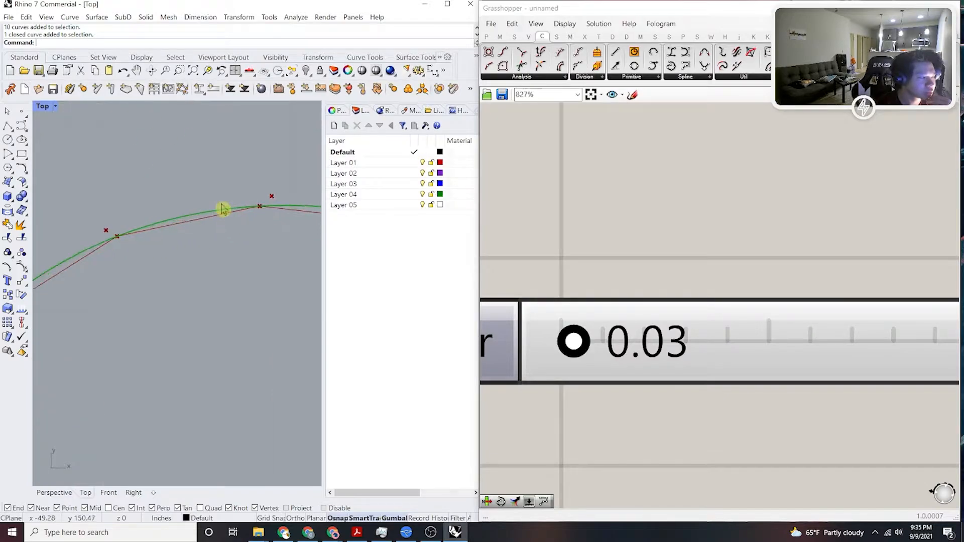
# Select the letter's original closed curve and compare it closely with the reduced polyline and interpolated curve along the arc.
pyautogui.scroll(1, 201, 221)
pyautogui.scroll(-4, 199, 216)
pyautogui.scroll(-6, 199, 213)
pyautogui.scroll(6, 182, 201)
pyautogui.scroll(5, 142, 241)
pyautogui.click(138, 245)
pyautogui.scroll(-5, 143, 244)
pyautogui.scroll(3, 258, 161)
pyautogui.click(735, 245)
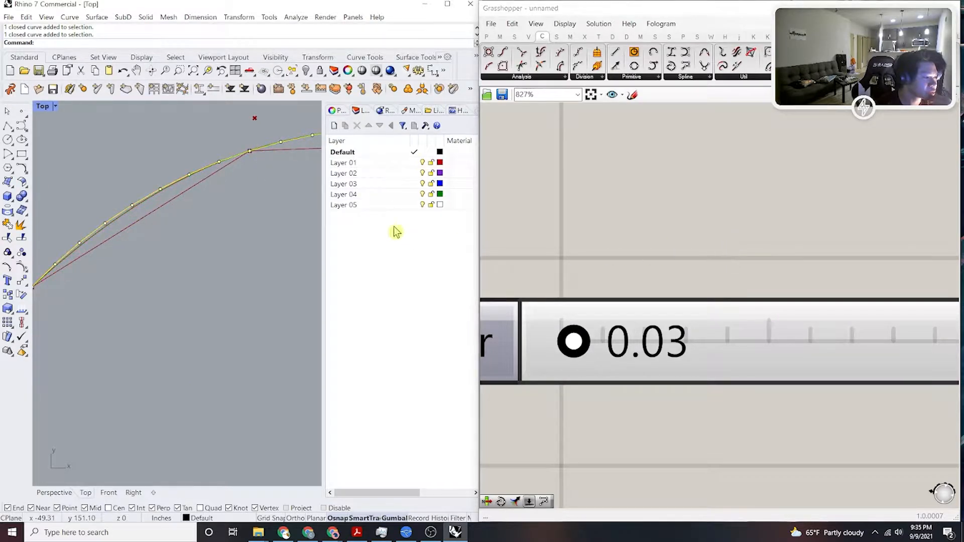
pyautogui.scroll(-3, 271, 203)
pyautogui.scroll(5, 149, 284)
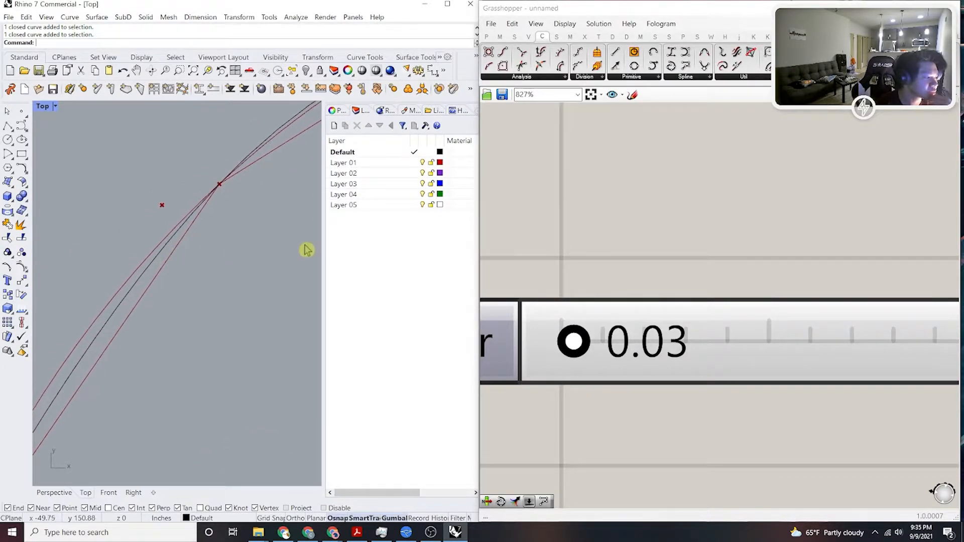
# Turn off the preview of the PolyLine and Reduce components and the Explode that follows them.
pyautogui.scroll(-5, 741, 223)
pyautogui.scroll(-1, 742, 223)
pyautogui.moveTo(751, 252); pyautogui.dragTo(602, 211)
pyautogui.press('space')
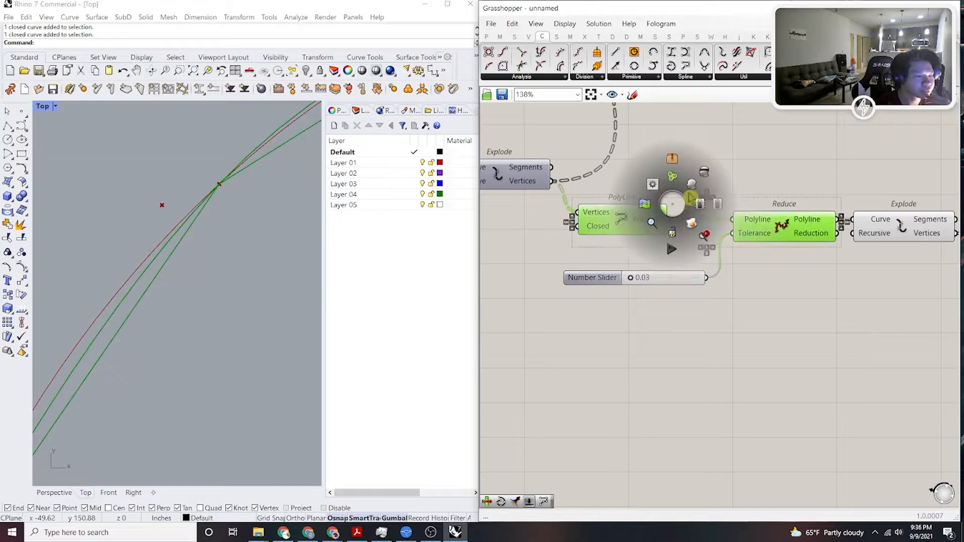
pyautogui.click(708, 181)
pyautogui.moveTo(779, 202); pyautogui.dragTo(621, 228, button='right')
pyautogui.click(727, 244)
pyautogui.middleClick(722, 237)
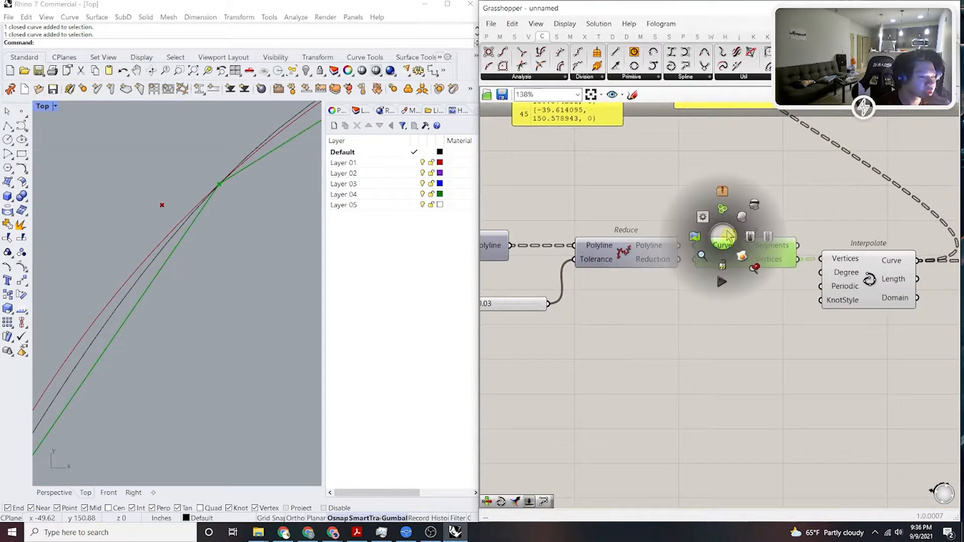
pyautogui.click(753, 206)
# Highlight Interpolate and examine how its curve fits the letter's original outline.
pyautogui.click(868, 273)
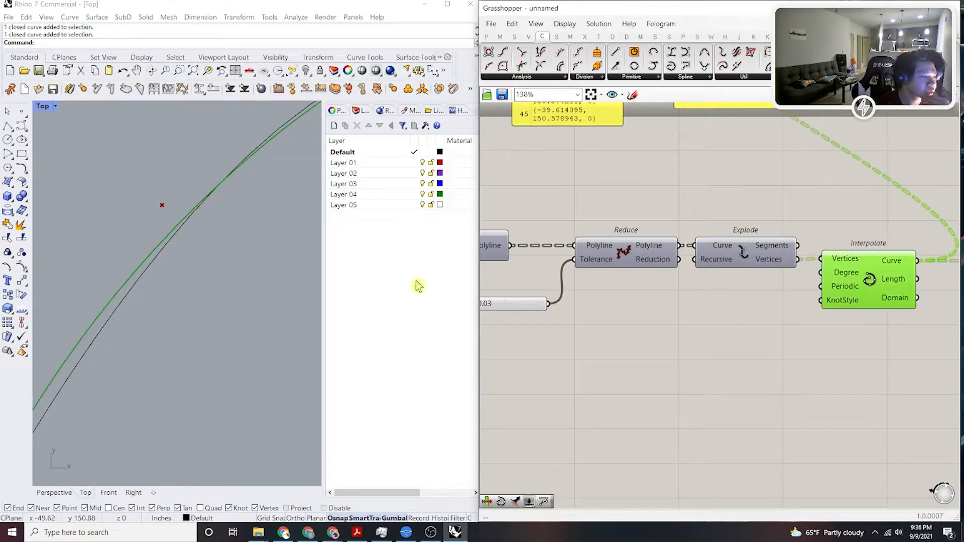
pyautogui.scroll(-5, 166, 234)
pyautogui.moveTo(766, 282); pyautogui.dragTo(684, 301, button='right')
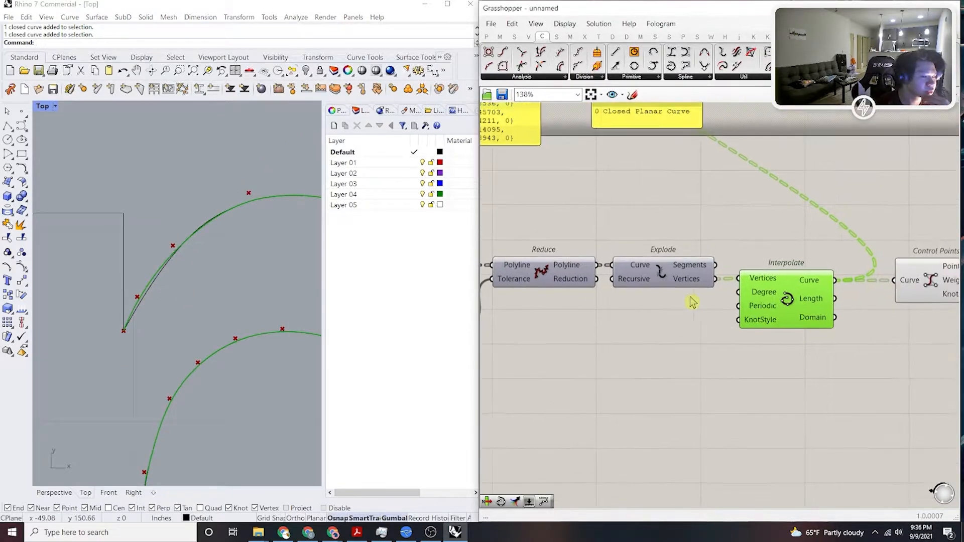
pyautogui.scroll(-3, 186, 251)
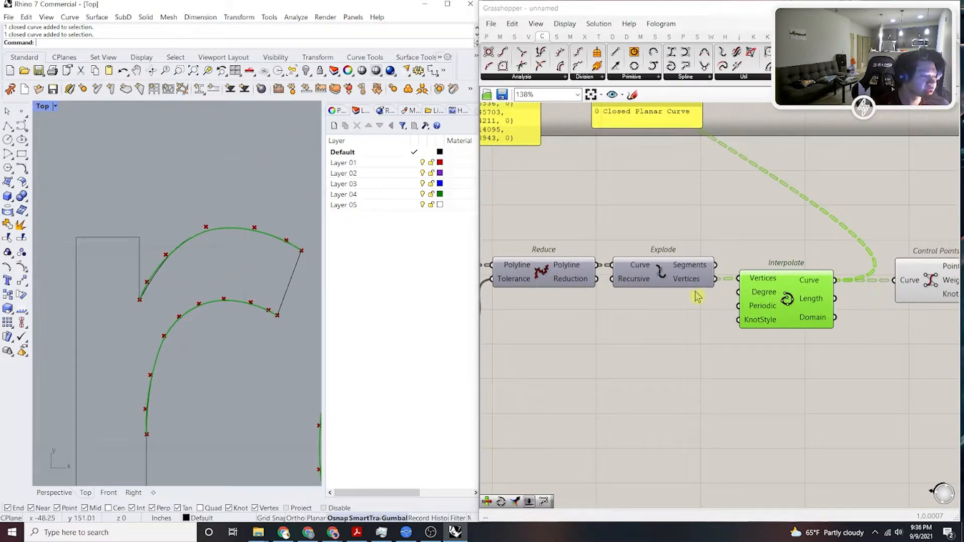
pyautogui.click(622, 315)
pyautogui.moveTo(655, 309); pyautogui.dragTo(712, 304, button='right')
pyautogui.click(629, 276)
pyautogui.moveTo(501, 283); pyautogui.dragTo(706, 287, button='right')
pyautogui.scroll(1, 628, 279)
pyautogui.click(644, 269)
pyautogui.scroll(-3, 644, 270)
pyautogui.moveTo(700, 241)
pyautogui.mouseDown(button='right')
pyautogui.moveTo(743, 219)
pyautogui.moveTo(686, 240)
pyautogui.mouseUp(button='right')
pyautogui.scroll(4, 702, 283)
pyautogui.scroll(4, 702, 284)
pyautogui.doubleClick(753, 338)
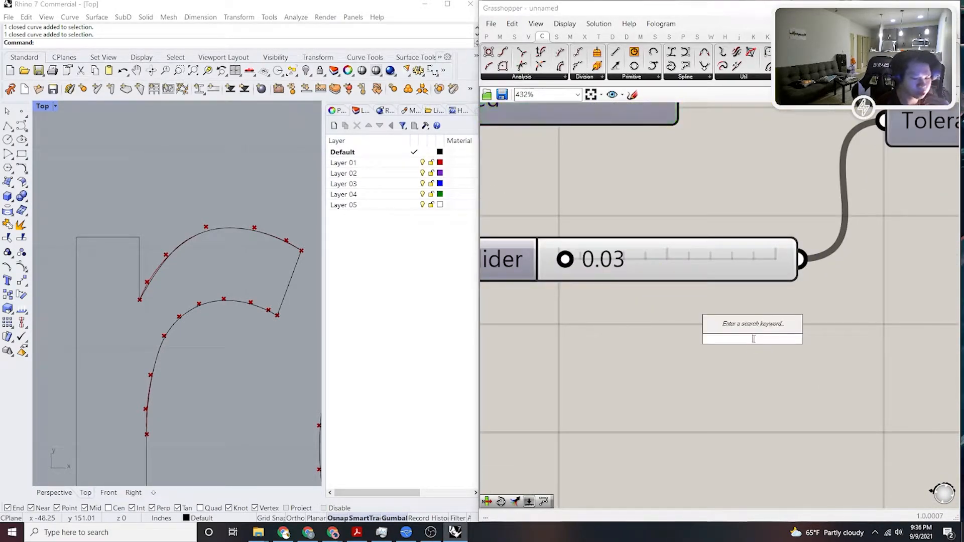
pyautogui.write('//')
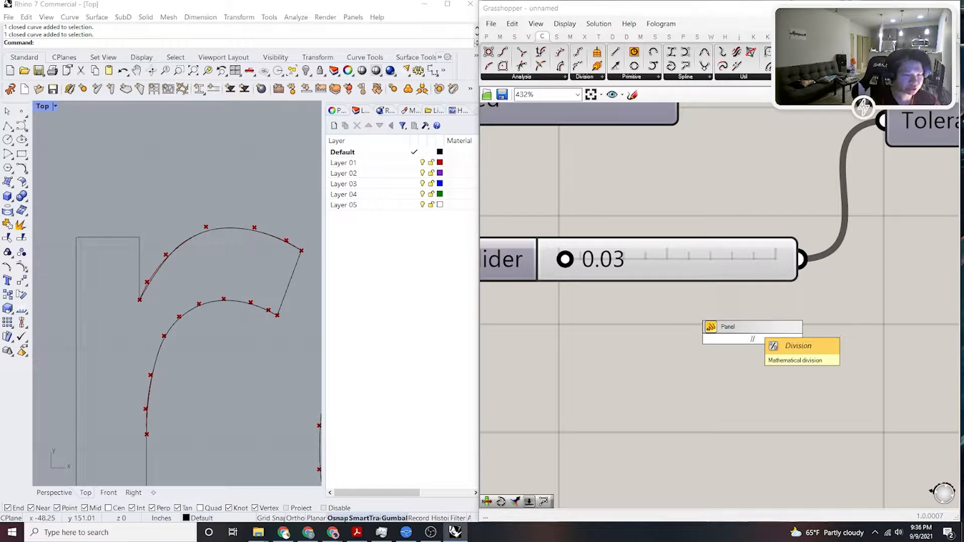
pyautogui.press('Return')
pyautogui.scroll(-3, 712, 352)
pyautogui.click(713, 351)
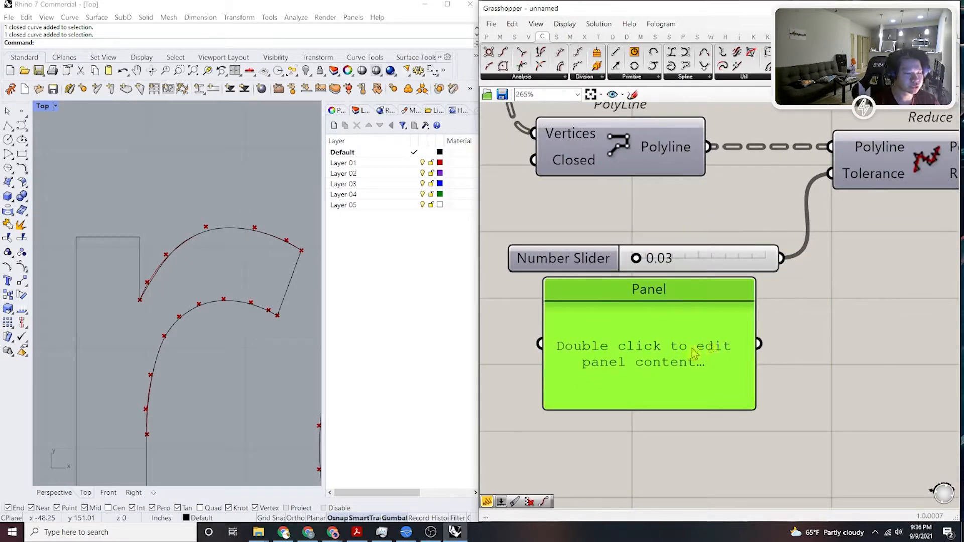
pyautogui.doubleClick(694, 353)
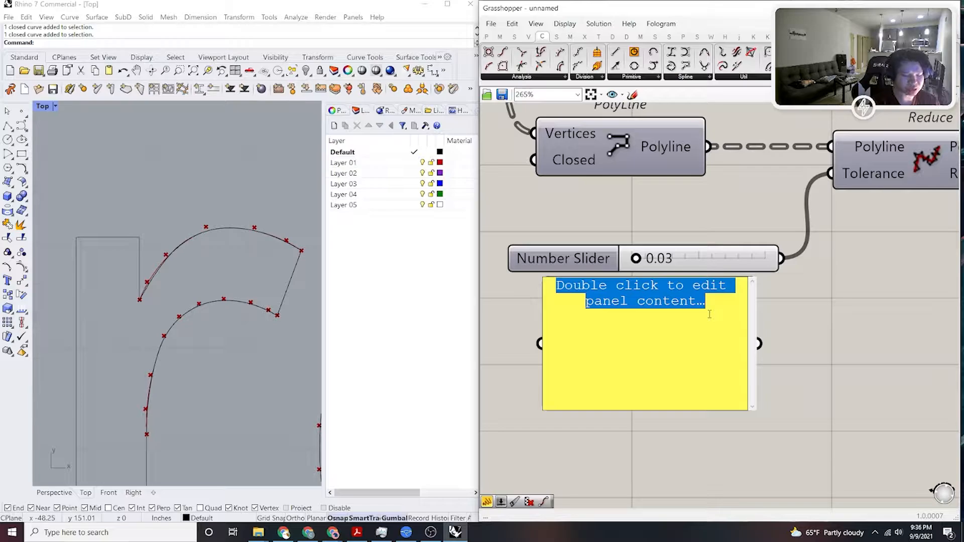
pyautogui.moveTo(813, 397); pyautogui.dragTo(631, 320)
pyautogui.moveTo(683, 348); pyautogui.dragTo(661, 361, button='right')
pyautogui.press('Delete')
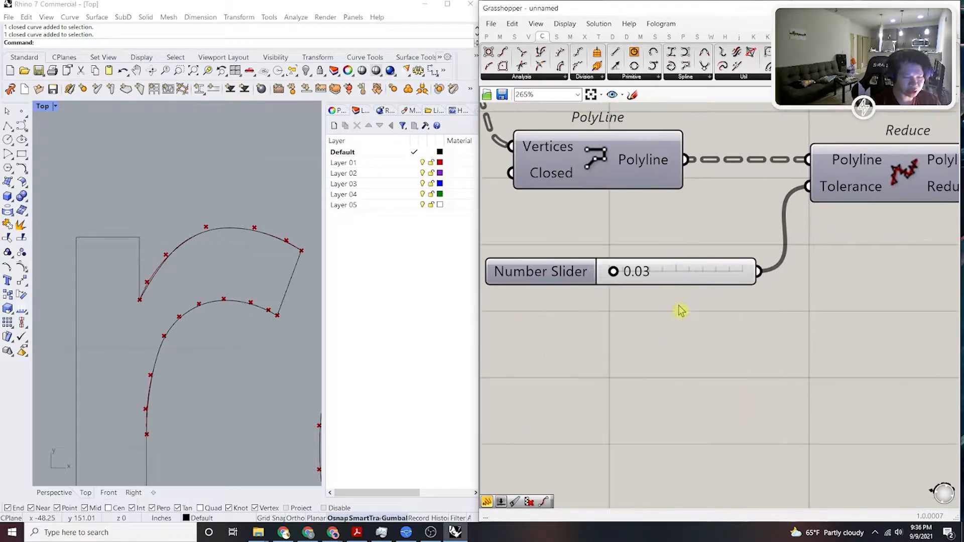
# Configure the tolerance number slider for floating-point rounding with 3 digits and adjust its numeric range.
pyautogui.doubleClick(588, 280)
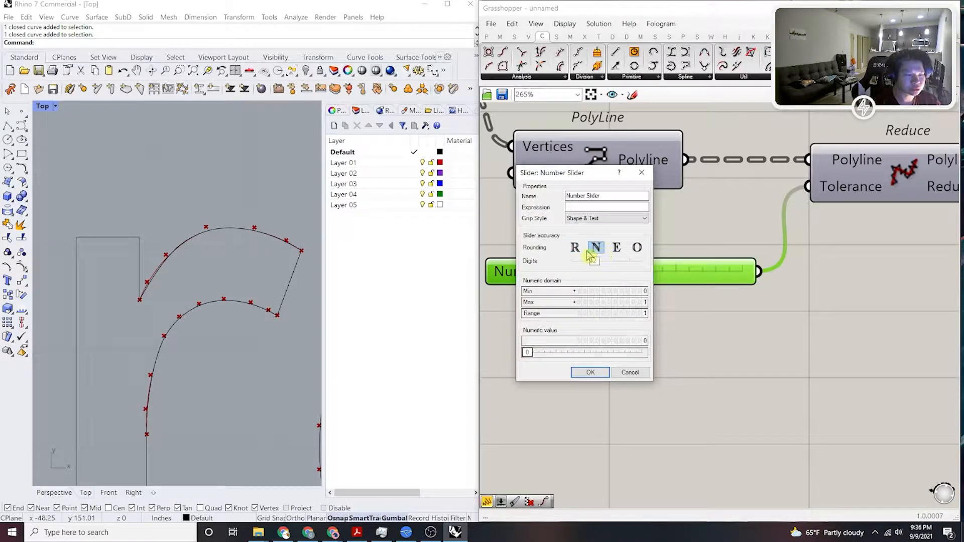
pyautogui.doubleClick(619, 313)
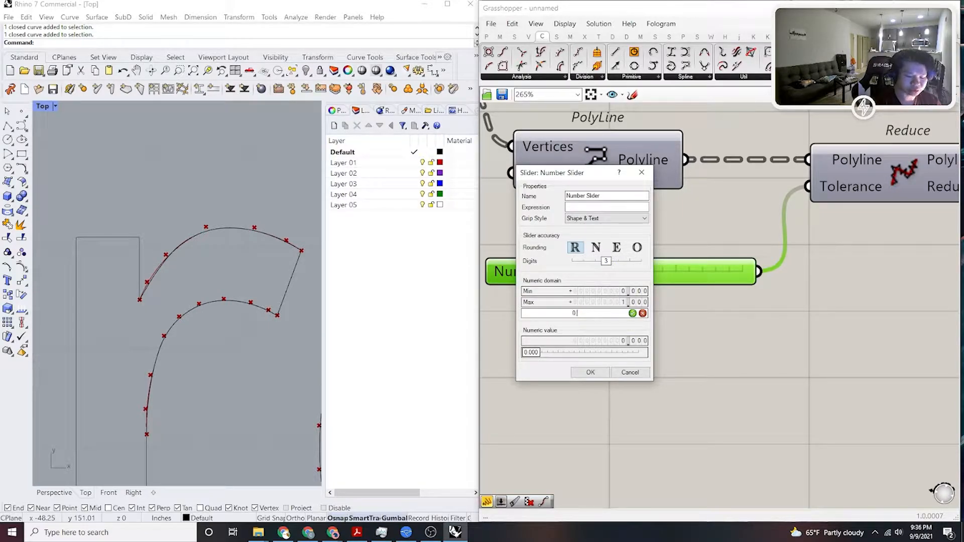
pyautogui.click(603, 372)
# Set the slider feeding the Reduce component's Tolerance to 0.002.
pyautogui.scroll(6, 593, 284)
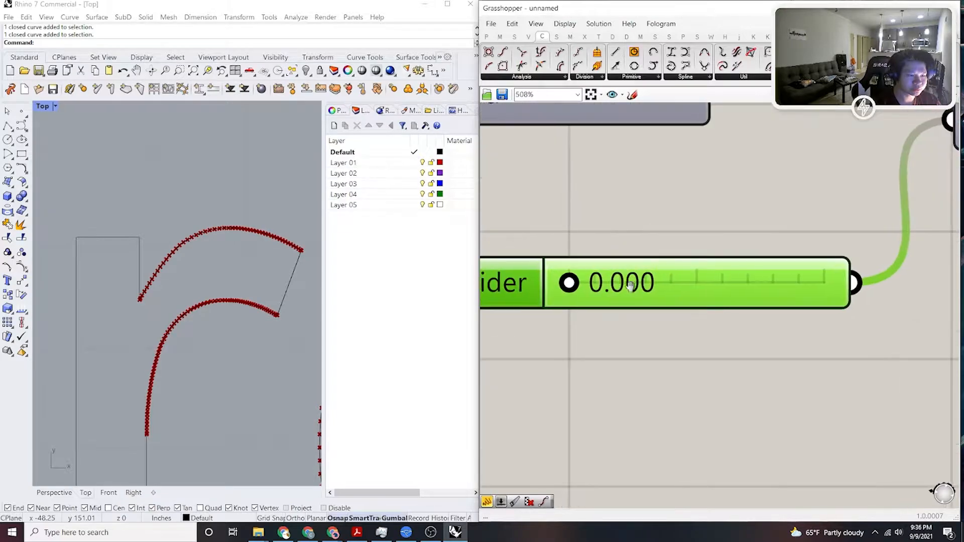
pyautogui.moveTo(593, 284); pyautogui.dragTo(593, 285)
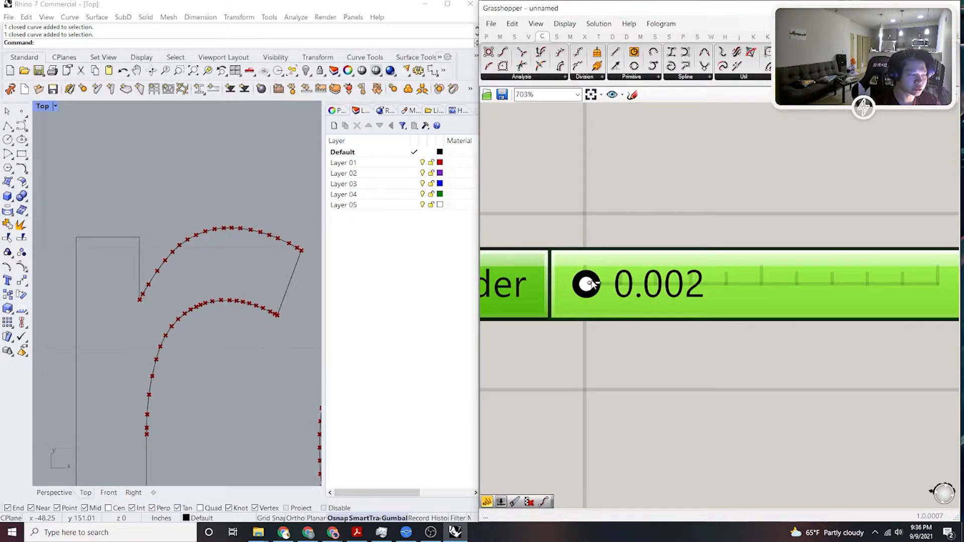
pyautogui.scroll(-6, 653, 267)
pyautogui.scroll(2, 711, 244)
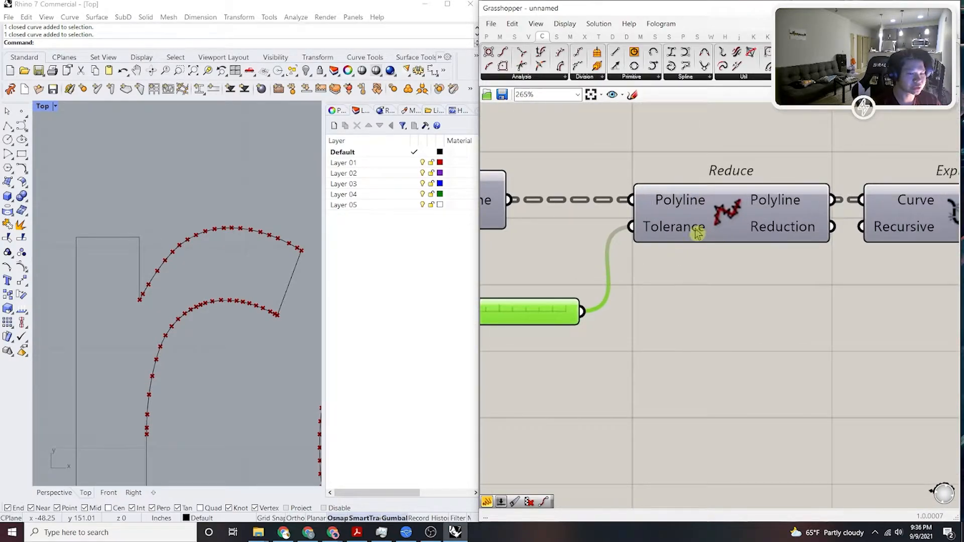
pyautogui.moveTo(697, 232)
pyautogui.scroll(-2, 823, 223)
pyautogui.scroll(3, 627, 269)
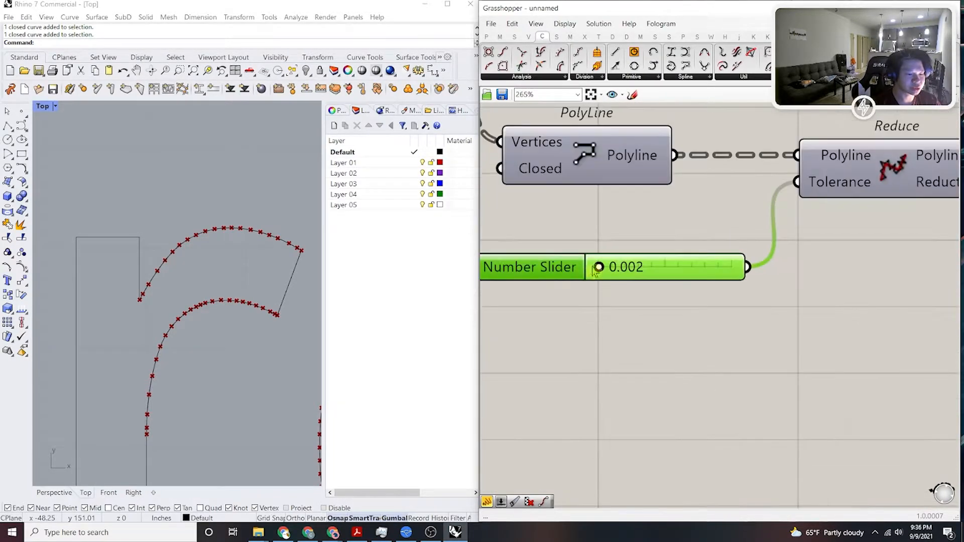
pyautogui.scroll(1, 598, 268)
# Try Reduce tolerances of 0.244, 0.023 and 0.015, comparing the rebuilt curve with the letter r outline.
pyautogui.moveTo(602, 266); pyautogui.dragTo(675, 266)
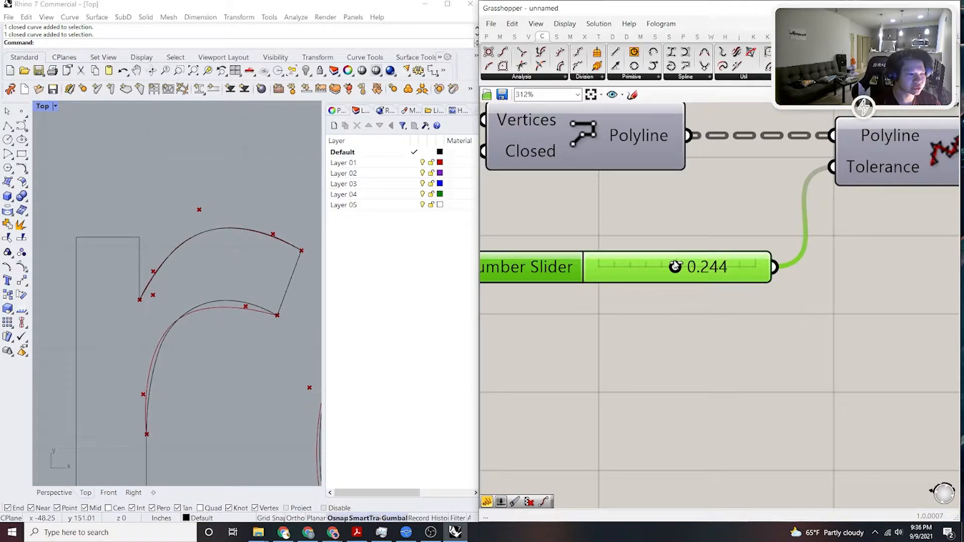
pyautogui.moveTo(665, 266); pyautogui.dragTo(607, 266)
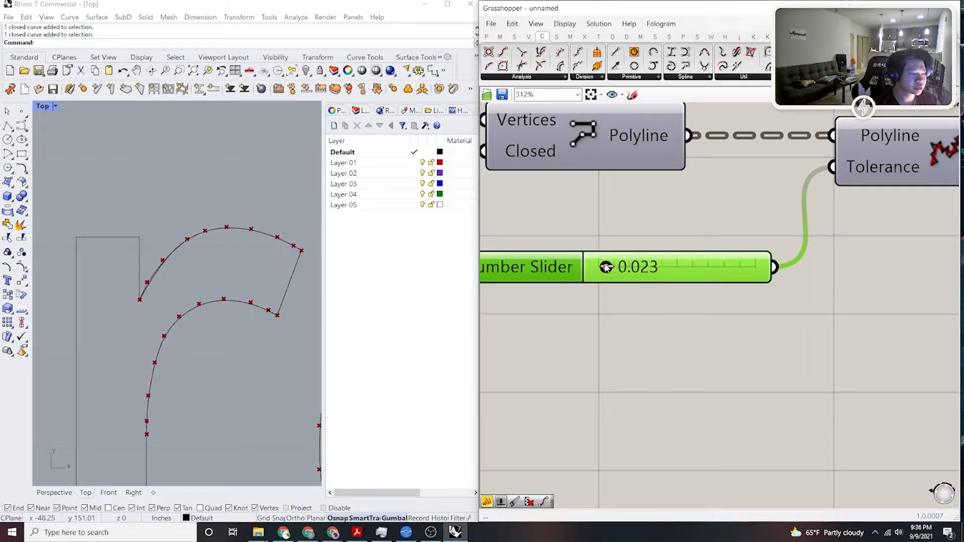
pyautogui.scroll(8, 170, 278)
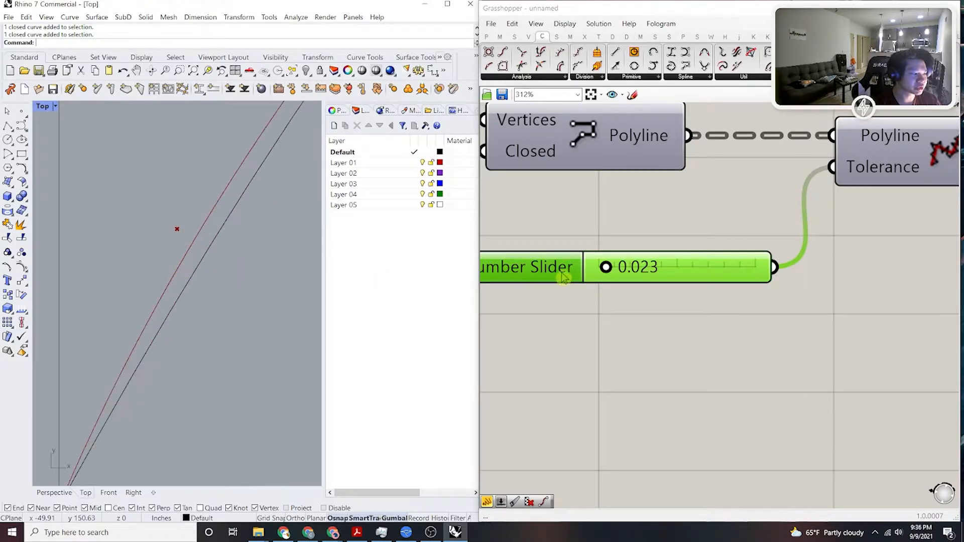
pyautogui.scroll(5, 578, 275)
pyautogui.moveTo(615, 259)
pyautogui.mouseDown()
pyautogui.moveTo(596, 266)
pyautogui.moveTo(609, 264)
pyautogui.mouseUp()
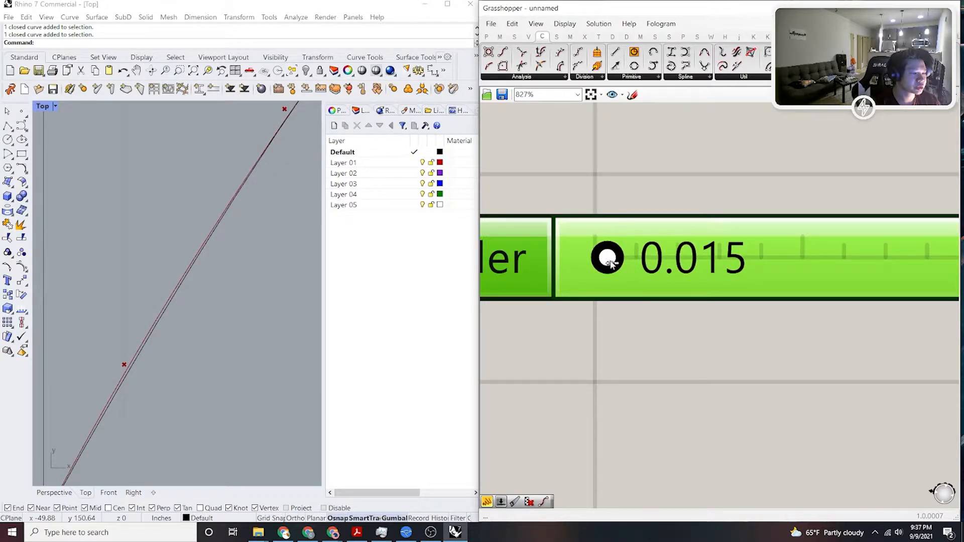
# Set the Reduce tolerance slider to 0.018.
pyautogui.scroll(-20, 108, 241)
pyautogui.moveTo(290, 283); pyautogui.dragTo(243, 296, button='right')
pyautogui.scroll(20, 243, 297)
pyautogui.moveTo(617, 298); pyautogui.dragTo(576, 307, button='right')
pyautogui.scroll(2, 577, 311)
pyautogui.moveTo(565, 271); pyautogui.dragTo(568, 271)
pyautogui.scroll(-4, 213, 274)
pyautogui.scroll(-3, 95, 245)
# Hide the preview of the Control Points component after Interpolate.
pyautogui.scroll(12, 133, 263)
pyautogui.scroll(-10, 182, 246)
pyautogui.scroll(-10, 839, 215)
pyautogui.scroll(-2, 839, 215)
pyautogui.scroll(1, 817, 311)
pyautogui.click(798, 269)
pyautogui.middleClick(773, 232)
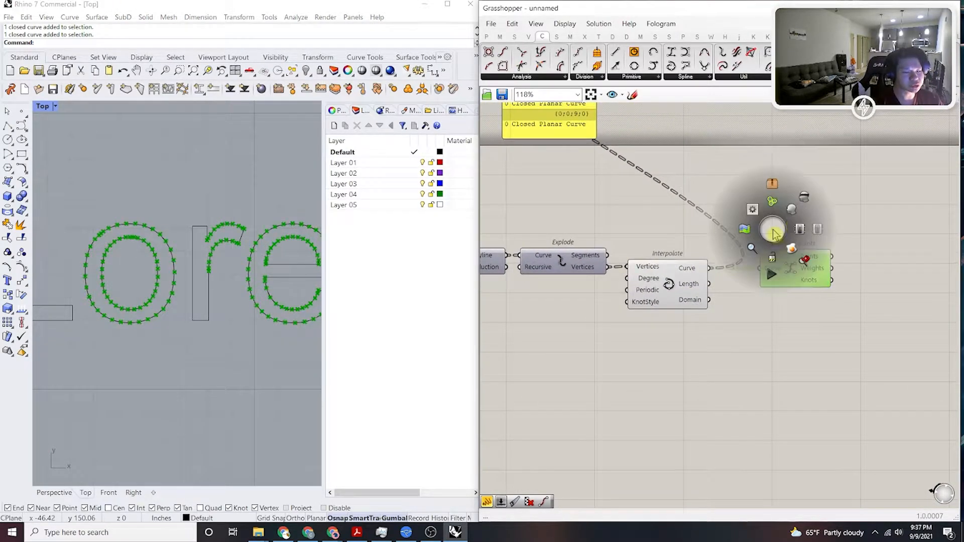
pyautogui.click(805, 202)
# Highlight the Interpolate output and examine up close how well it follows the curved edges of the letter r.
pyautogui.click(668, 284)
pyautogui.moveTo(207, 251); pyautogui.dragTo(224, 235, button='right')
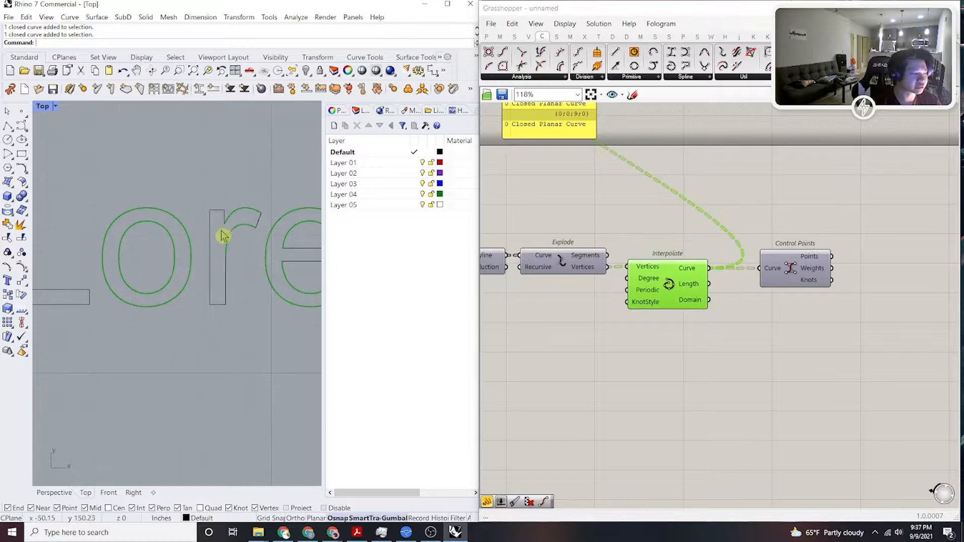
pyautogui.scroll(1, 743, 256)
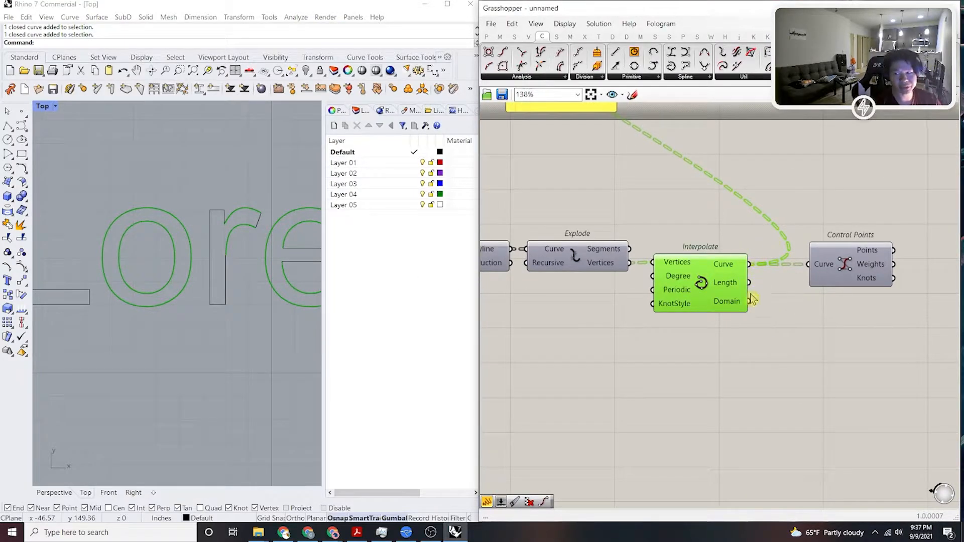
pyautogui.scroll(-6, 703, 364)
pyautogui.moveTo(597, 359); pyautogui.dragTo(728, 341, button='right')
pyautogui.scroll(6, 695, 331)
pyautogui.moveTo(276, 275); pyautogui.dragTo(254, 273, button='right')
pyautogui.scroll(12, 245, 223)
pyautogui.scroll(10, 176, 209)
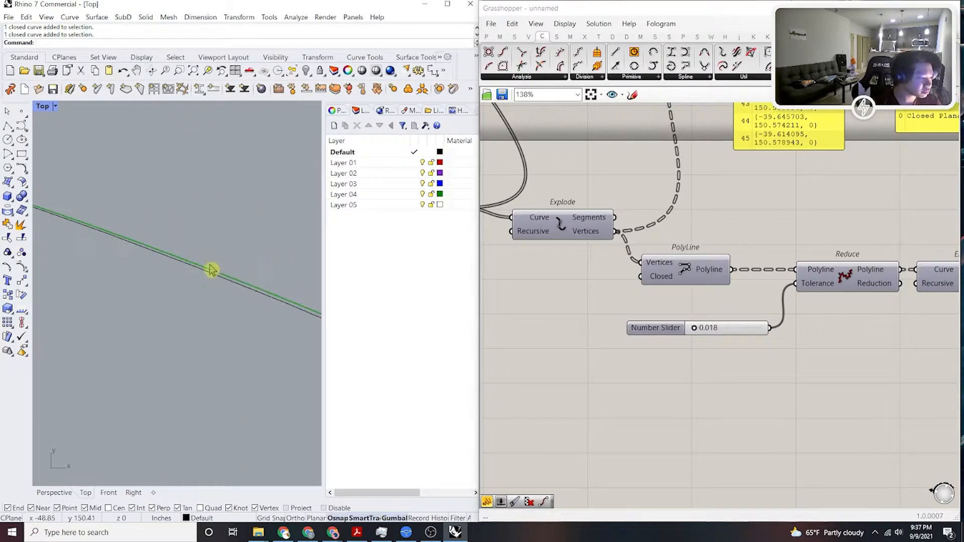
pyautogui.scroll(-10, 236, 288)
pyautogui.moveTo(237, 282); pyautogui.dragTo(240, 261, button='right')
pyautogui.scroll(6, 291, 254)
pyautogui.scroll(-8, 264, 256)
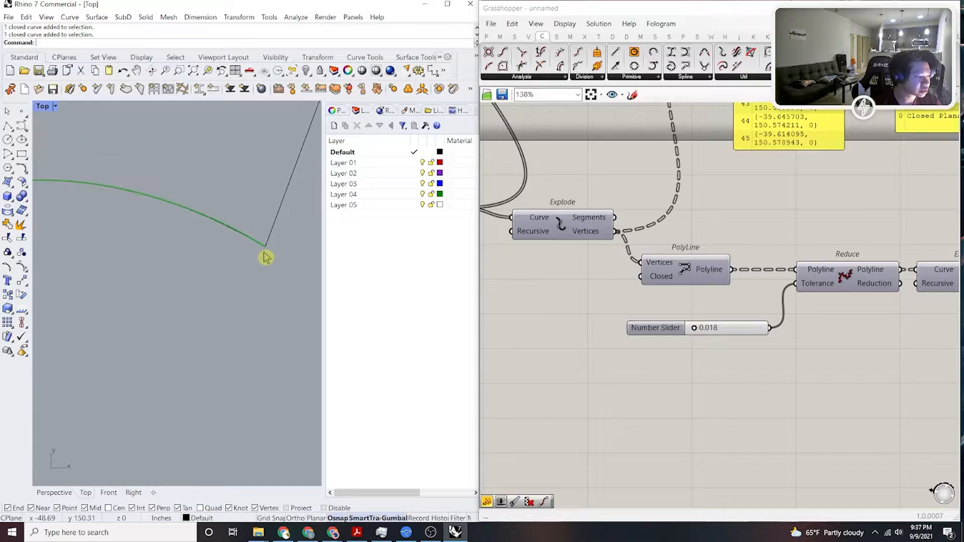
pyautogui.scroll(-3, 226, 265)
pyautogui.moveTo(255, 287); pyautogui.dragTo(237, 297, button='right')
# Toggle the highlight on the Interpolate output and compare it with the original outlines of the letters, especially the o.
pyautogui.moveTo(654, 278); pyautogui.dragTo(627, 294, button='right')
pyautogui.scroll(2, 626, 294)
pyautogui.click(657, 287)
pyautogui.click(735, 212)
pyautogui.moveTo(735, 211); pyautogui.dragTo(596, 238, button='right')
pyautogui.scroll(-5, 596, 238)
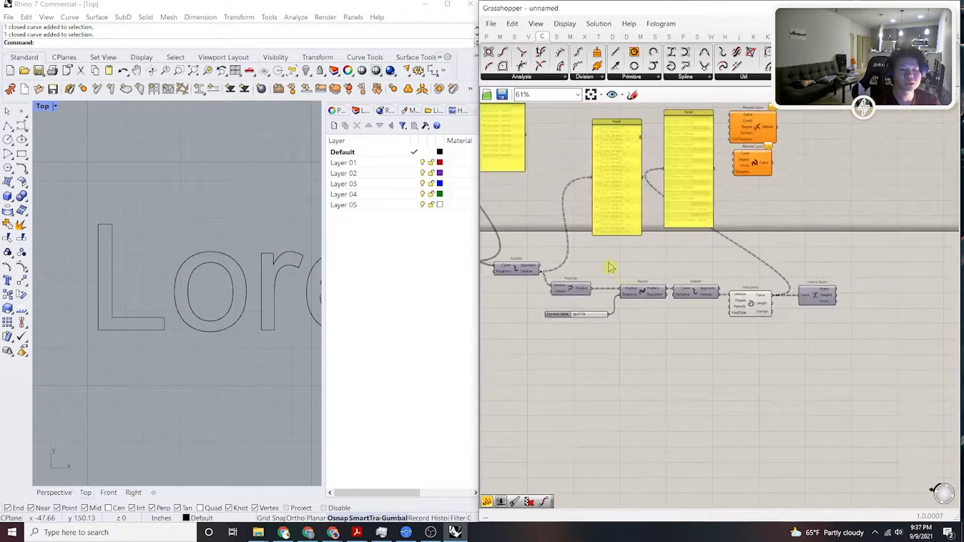
pyautogui.scroll(2, 741, 298)
pyautogui.click(708, 311)
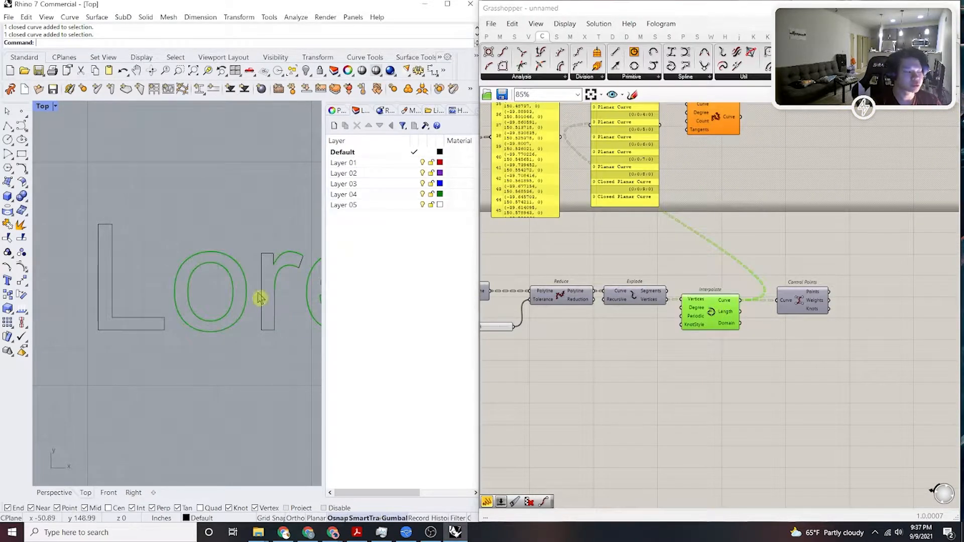
pyautogui.moveTo(641, 277); pyautogui.dragTo(688, 280, button='right')
pyautogui.click(808, 364)
pyautogui.click(765, 320)
pyautogui.click(816, 367)
pyautogui.moveTo(816, 367); pyautogui.dragTo(773, 371, button='right')
pyautogui.scroll(6, 234, 289)
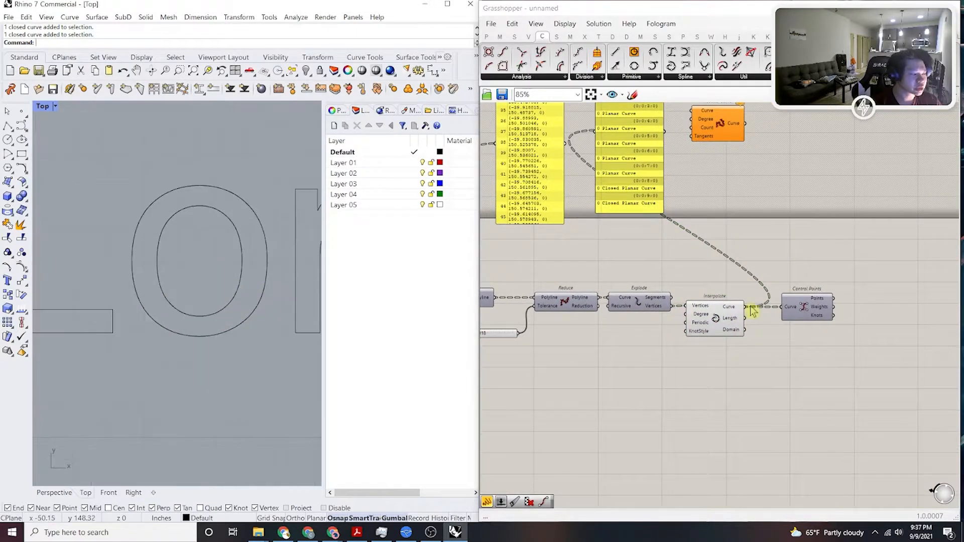
pyautogui.click(729, 323)
pyautogui.moveTo(233, 290); pyautogui.dragTo(208, 305, button='right')
pyautogui.scroll(-8, 209, 301)
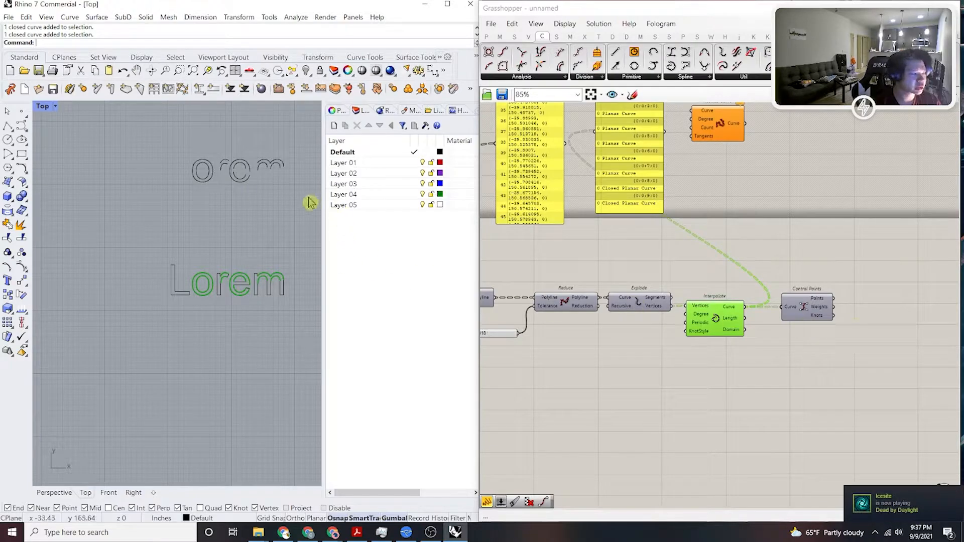
# Delete the loose leftover curves above the Lorem text.
pyautogui.moveTo(304, 203); pyautogui.dragTo(271, 250, button='right')
pyautogui.moveTo(271, 250); pyautogui.dragTo(156, 188)
pyautogui.scroll(-7, 209, 187)
pyautogui.moveTo(217, 224); pyautogui.dragTo(188, 248, button='right')
pyautogui.press('Delete')
pyautogui.scroll(2, 223, 304)
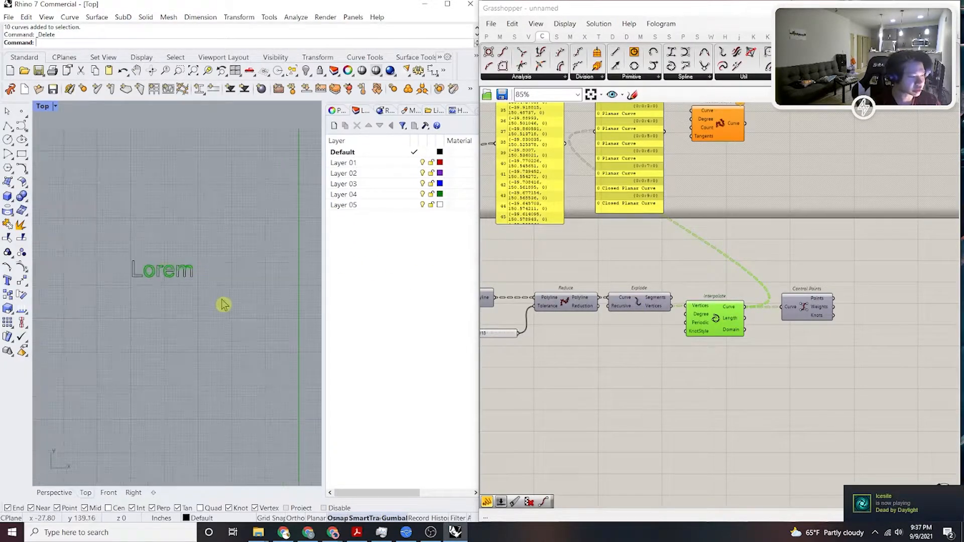
# Highlight the lower Cull Pattern output together with the Interpolate output to check the straight and curved parts of the letters.
pyautogui.click(764, 357)
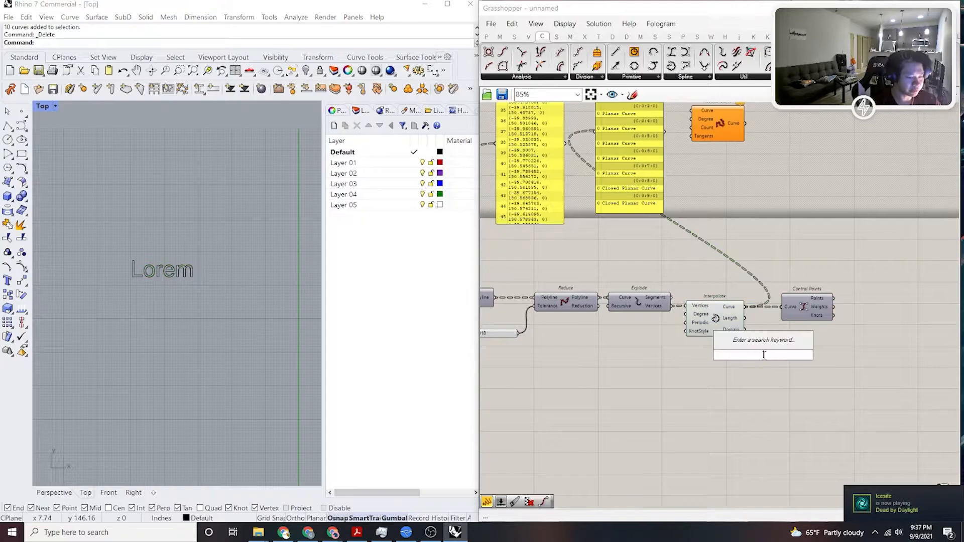
pyautogui.scroll(-4, 742, 390)
pyautogui.scroll(3, 658, 323)
pyautogui.click(678, 343)
pyautogui.scroll(5, 157, 304)
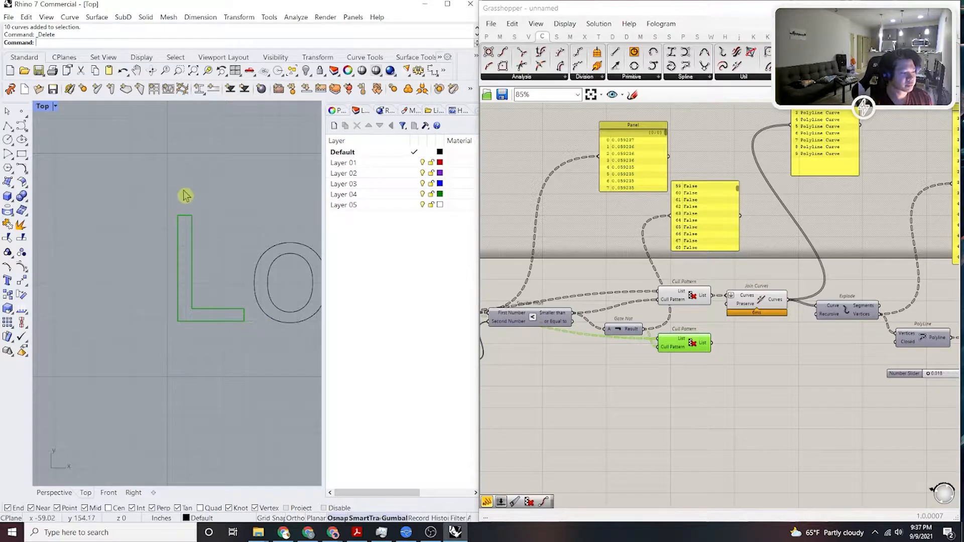
pyautogui.scroll(-3, 170, 313)
pyautogui.scroll(2, 182, 311)
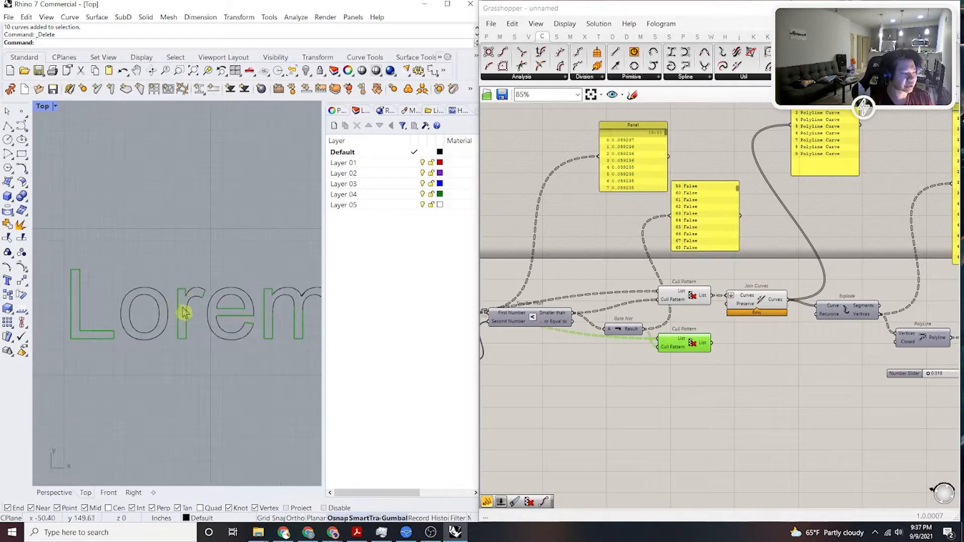
pyautogui.moveTo(800, 382); pyautogui.dragTo(573, 375, button='right')
pyautogui.moveTo(755, 385); pyautogui.dragTo(591, 383, button='right')
pyautogui.click(784, 356)
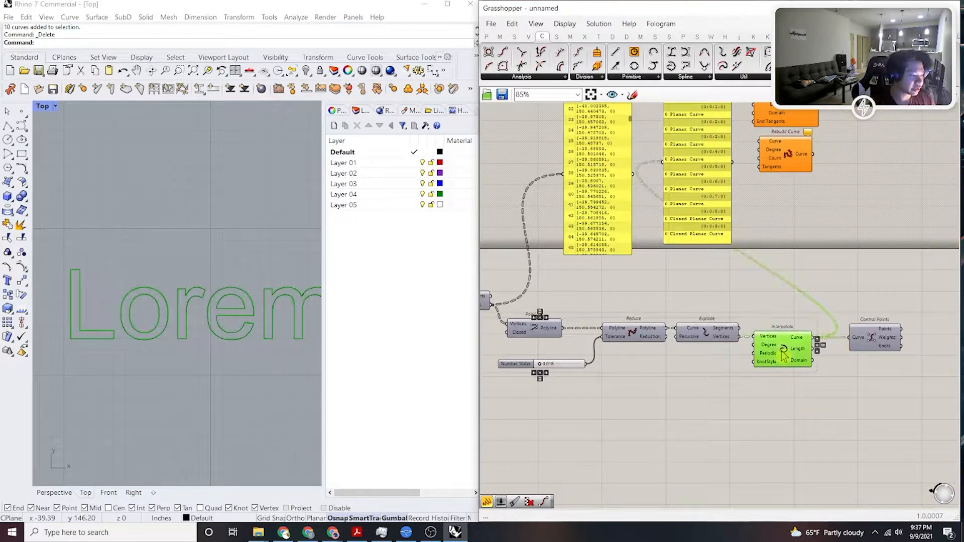
# Add a Join Curves component and place it below the Control Points component.
pyautogui.doubleClick(818, 414)
pyautogui.write('join')
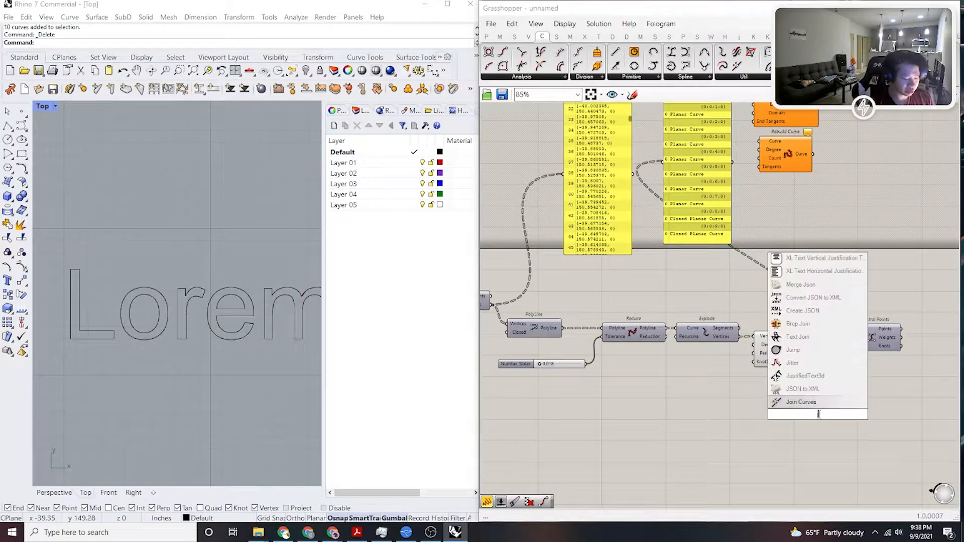
pyautogui.click(819, 403)
pyautogui.scroll(3, 836, 389)
pyautogui.moveTo(769, 415); pyautogui.dragTo(838, 391)
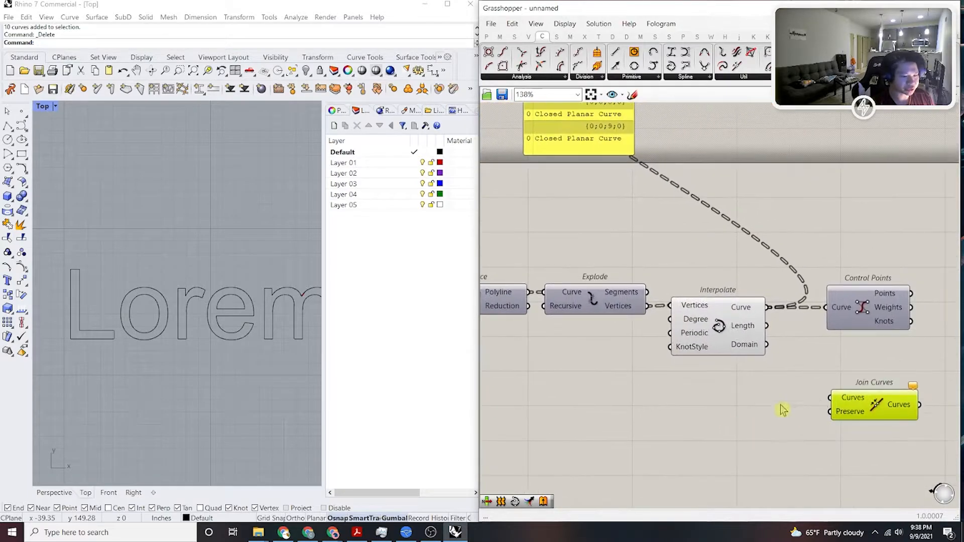
# Add a Merge component in front of Join Curves.
pyautogui.doubleClick(766, 405)
pyautogui.write('merge')
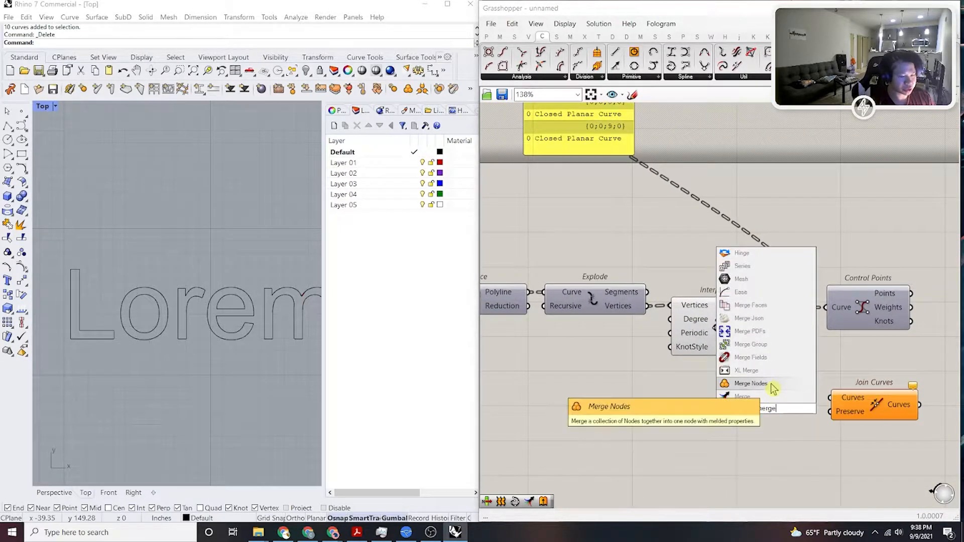
pyautogui.click(763, 399)
pyautogui.moveTo(785, 349); pyautogui.dragTo(735, 356, button='right')
# Connect the Interpolate curves to Merge input D1 and the lower Cull Pattern list to input D2.
pyautogui.moveTo(719, 316); pyautogui.dragTo(686, 425)
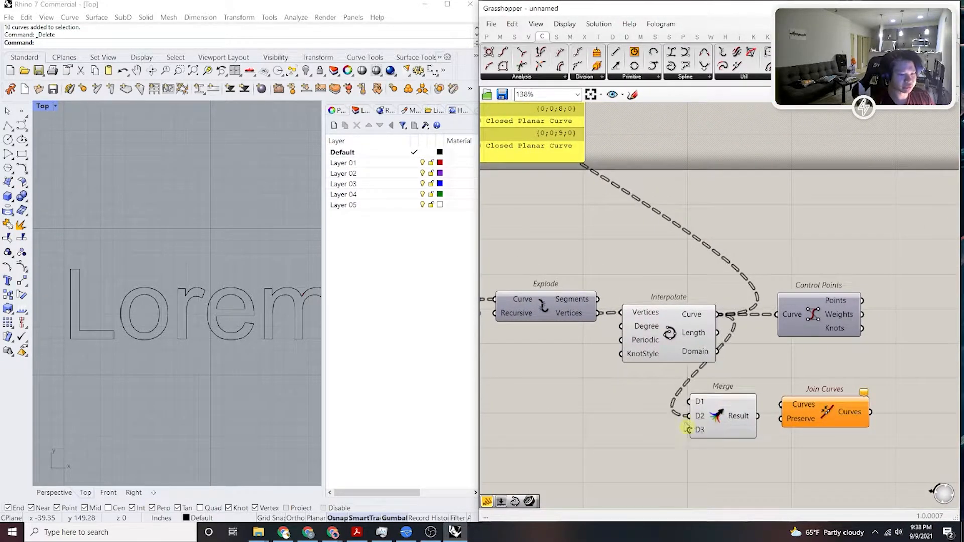
pyautogui.hotkey('ctrl', 'z')
pyautogui.click(699, 325)
pyautogui.moveTo(717, 315); pyautogui.dragTo(783, 354)
pyautogui.scroll(-8, 782, 351)
pyautogui.scroll(5, 784, 356)
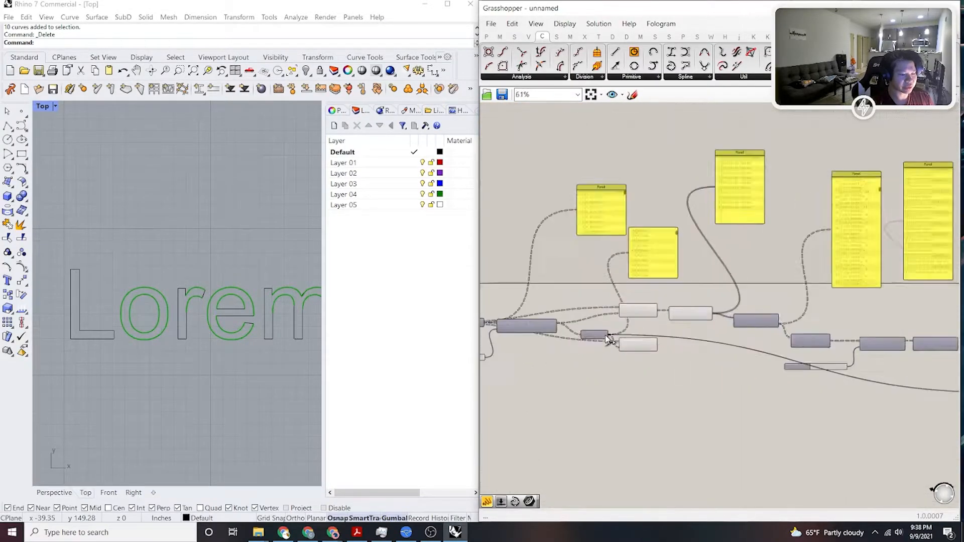
pyautogui.scroll(-2, 726, 369)
pyautogui.scroll(6, 662, 376)
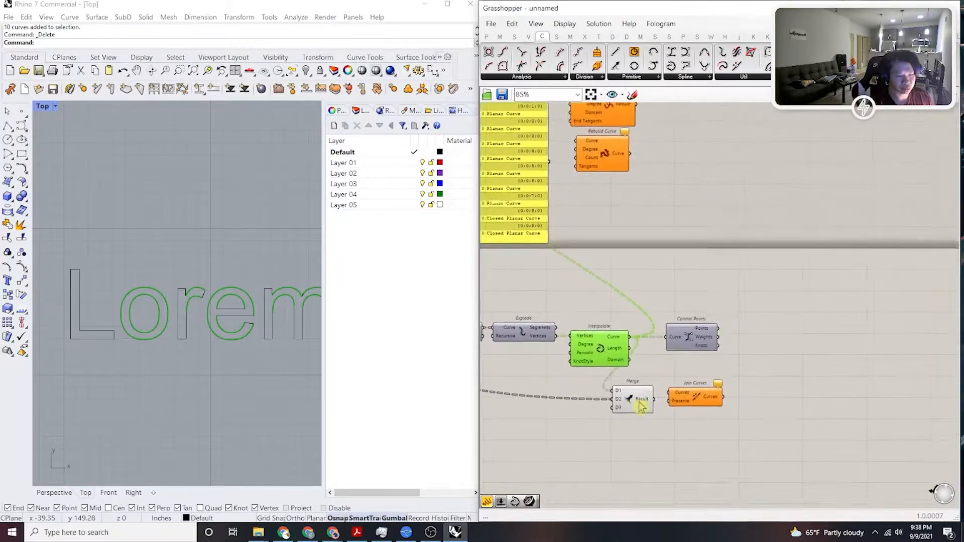
# Flatten the Merge component's Result output and move Join Curves farther away from it.
pyautogui.rightClick(644, 398)
pyautogui.click(681, 442)
pyautogui.click(676, 355)
pyautogui.moveTo(676, 356); pyautogui.dragTo(622, 364, button='right')
pyautogui.moveTo(680, 402); pyautogui.dragTo(773, 387)
# Add a Panel and connect the flattened Merge Result to it.
pyautogui.doubleClick(655, 389)
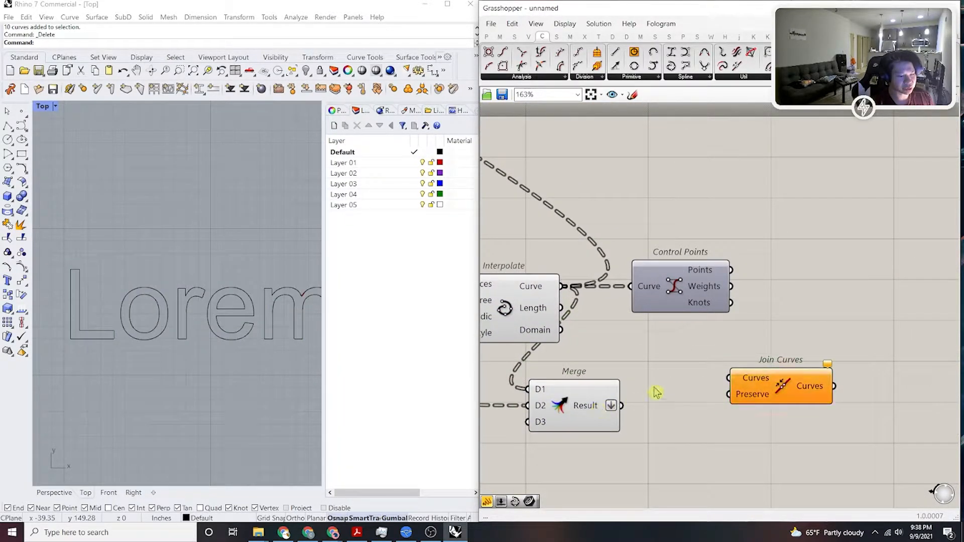
pyautogui.write('panel')
pyautogui.press('Return')
pyautogui.moveTo(637, 385); pyautogui.dragTo(704, 377)
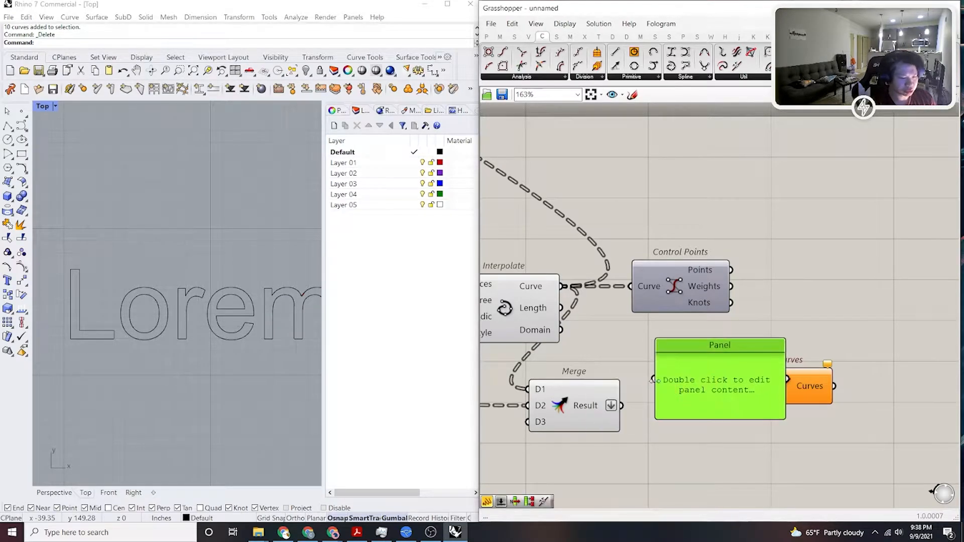
pyautogui.moveTo(620, 411); pyautogui.dragTo(621, 408)
pyautogui.moveTo(718, 376); pyautogui.dragTo(673, 396, button='right')
# Feed the Merge Result into the Curves input of Join Curves and place that component right beside Merge.
pyautogui.moveTo(692, 391); pyautogui.dragTo(576, 427)
pyautogui.moveTo(714, 409); pyautogui.dragTo(638, 437)
pyautogui.click(739, 410)
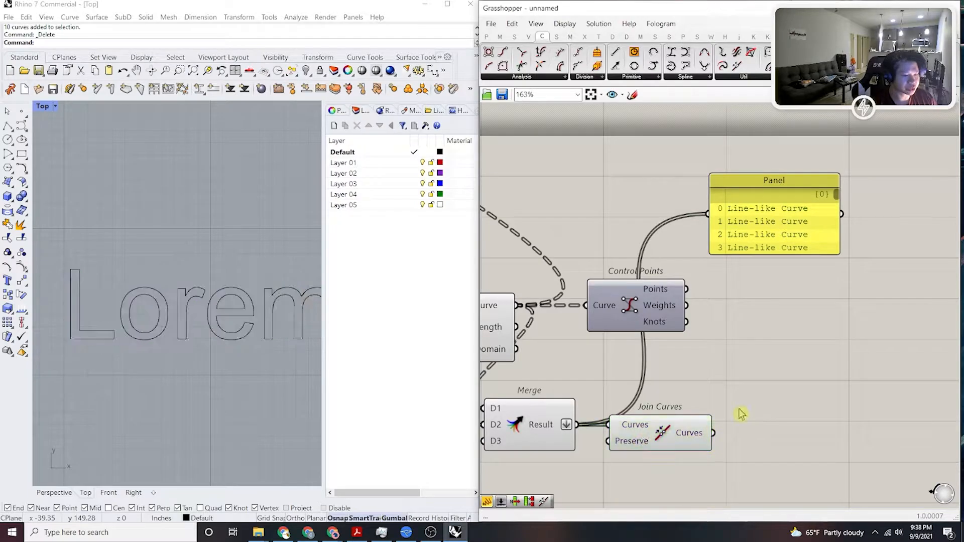
# Connect the Join Curves output to the Panel in place of the Merge Result and enlarge the Panel downward.
pyautogui.moveTo(721, 221); pyautogui.dragTo(694, 206, button='right')
pyautogui.moveTo(680, 199); pyautogui.dragTo(689, 420)
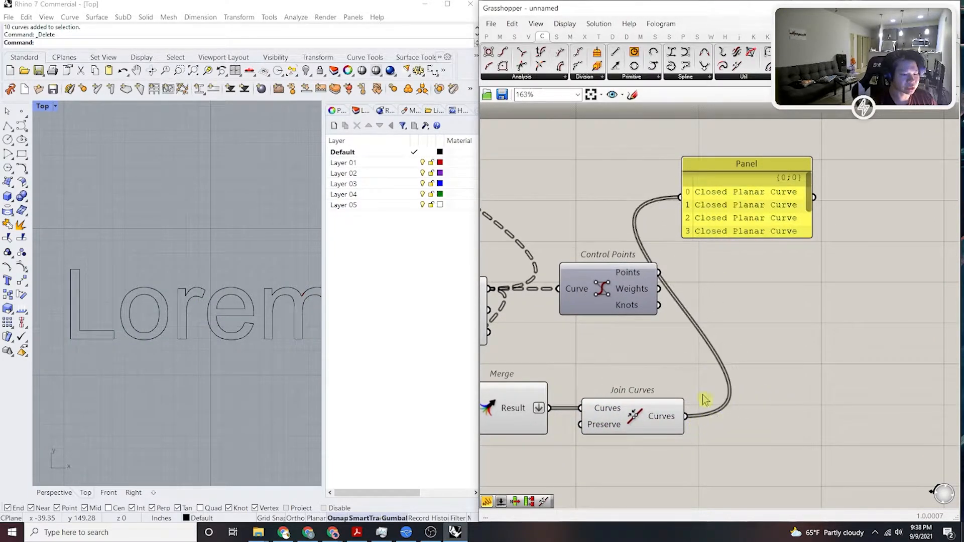
pyautogui.moveTo(712, 398); pyautogui.dragTo(695, 376, button='right')
pyautogui.moveTo(750, 217); pyautogui.dragTo(752, 262)
pyautogui.moveTo(549, 381); pyautogui.dragTo(633, 342, button='right')
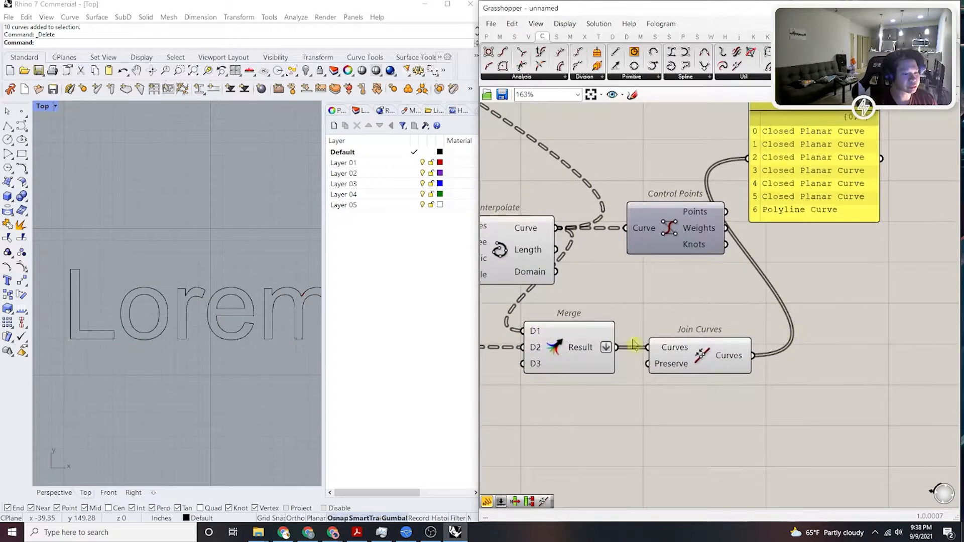
# Remove Flatten from the Merge Result output to compare the Join Curves data in the Panel, and restore Flatten.
pyautogui.rightClick(593, 351)
pyautogui.click(641, 420)
pyautogui.scroll(3, 803, 160)
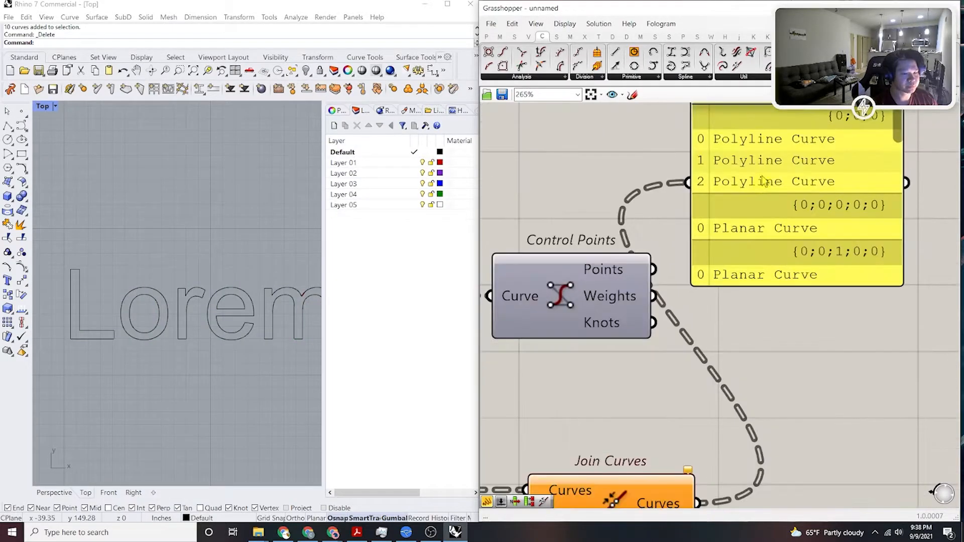
pyautogui.scroll(-3, 762, 179)
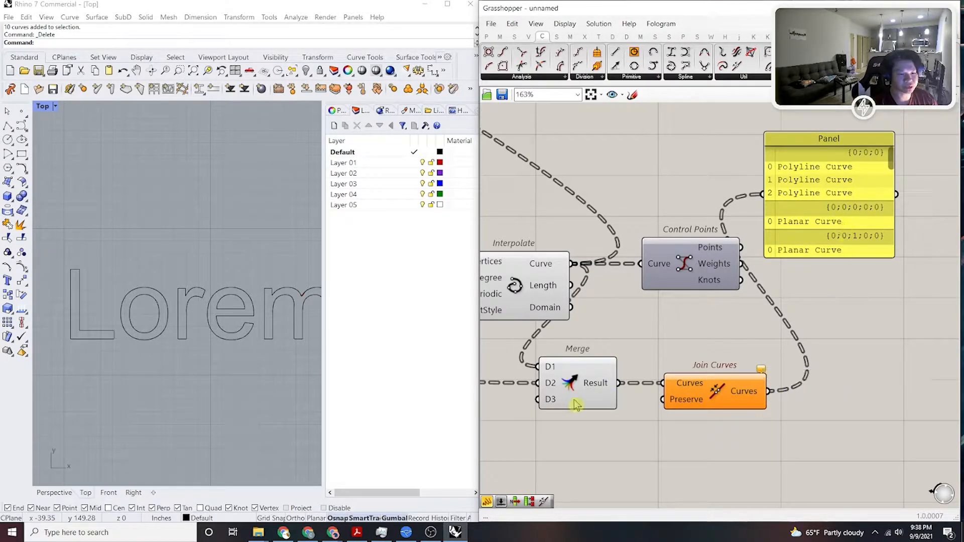
pyautogui.rightClick(602, 386)
pyautogui.click(648, 440)
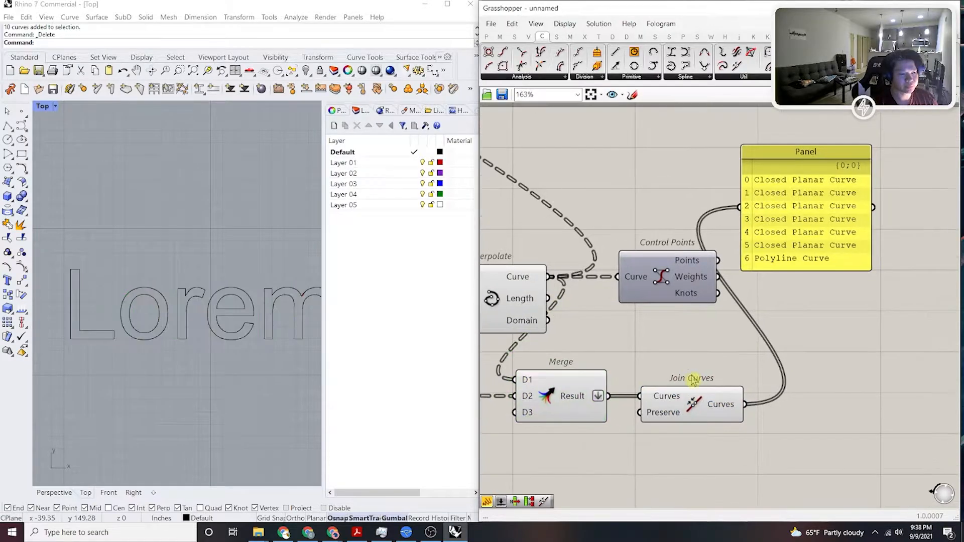
# Examine the Join Curves result by highlighting its preview over the Lorem text in the Top viewport.
pyautogui.click(671, 410)
pyautogui.scroll(-5, 203, 251)
pyautogui.scroll(2, 198, 297)
pyautogui.scroll(3, 718, 372)
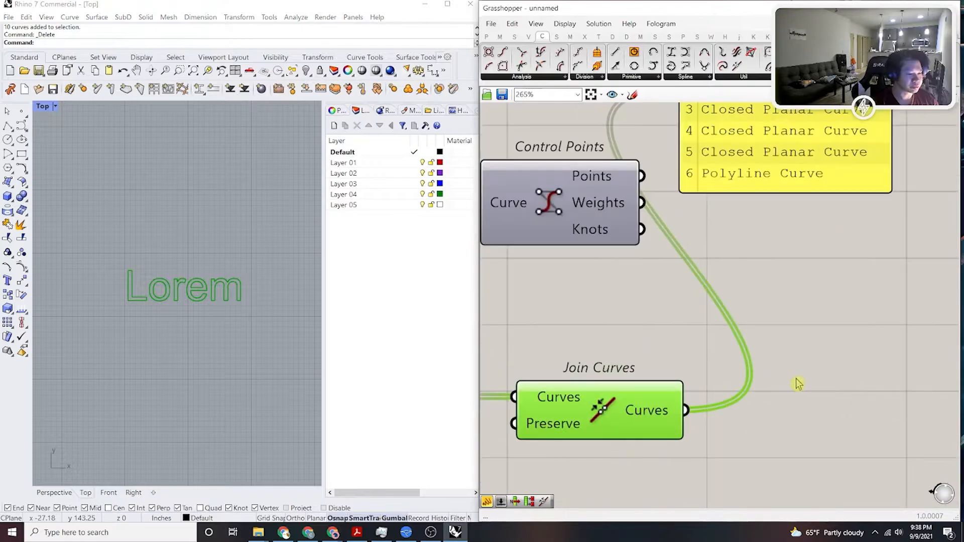
pyautogui.click(785, 388)
# Place Control Points below the Panel, feed the Join Curves output into its Curve input, and turn on its preview.
pyautogui.moveTo(580, 216); pyautogui.dragTo(821, 263)
pyautogui.moveTo(720, 249); pyautogui.dragTo(685, 410)
pyautogui.moveTo(793, 343); pyautogui.dragTo(734, 371, button='right')
pyautogui.middleClick(749, 264)
pyautogui.click(773, 245)
pyautogui.click(740, 346)
pyautogui.click(729, 290)
# Examine the control point distribution along the joined letter outlines in the Top viewport, especially the o, r and e.
pyautogui.scroll(8, 195, 296)
pyautogui.scroll(-6, 109, 242)
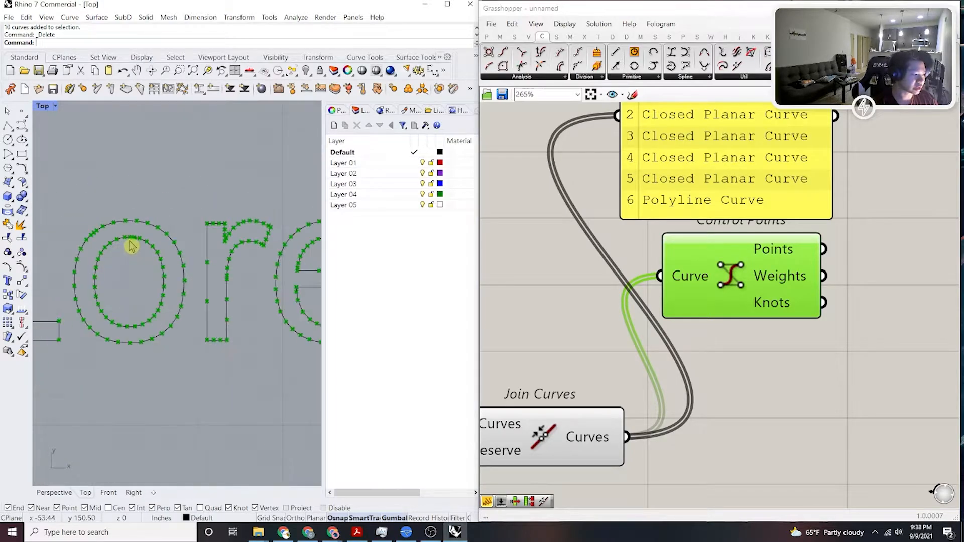
pyautogui.scroll(2, 160, 274)
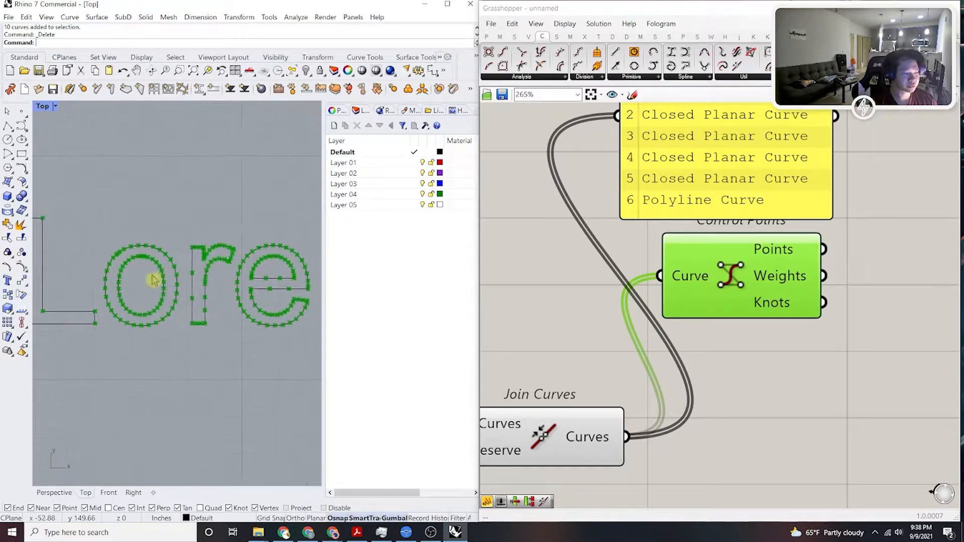
pyautogui.scroll(5, 176, 273)
pyautogui.scroll(-8, 200, 262)
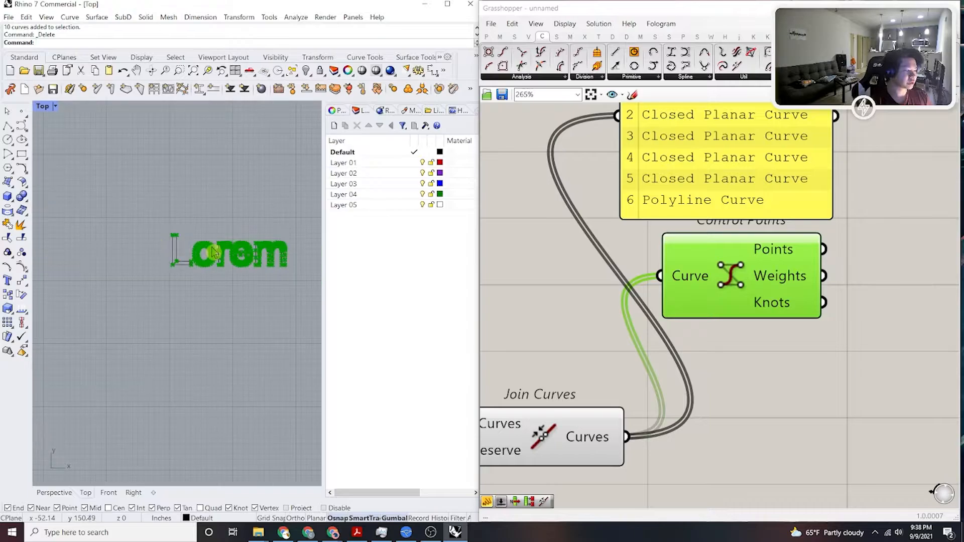
pyautogui.scroll(5, 215, 261)
pyautogui.scroll(8, 210, 257)
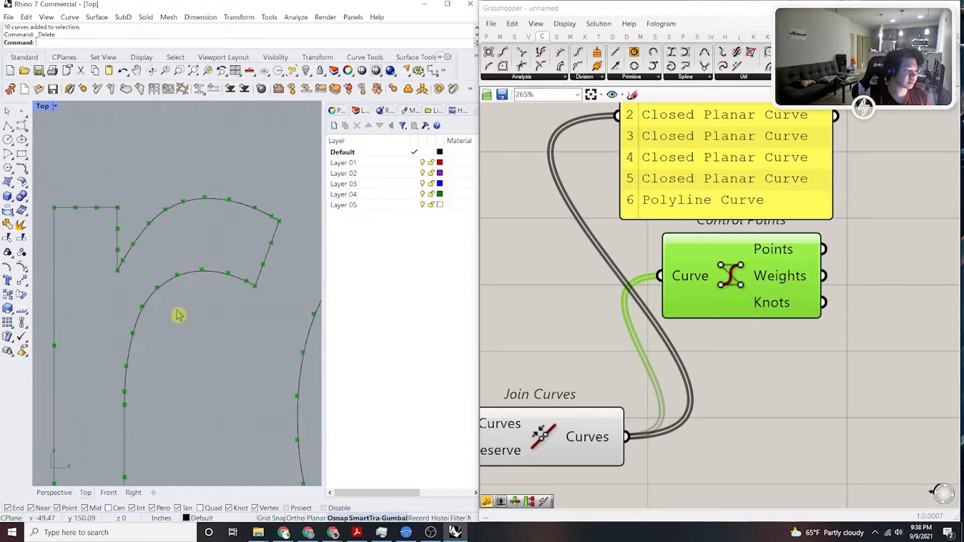
pyautogui.scroll(-3, 232, 235)
# Turn off the preview of the Control Points component.
pyautogui.middleClick(771, 253)
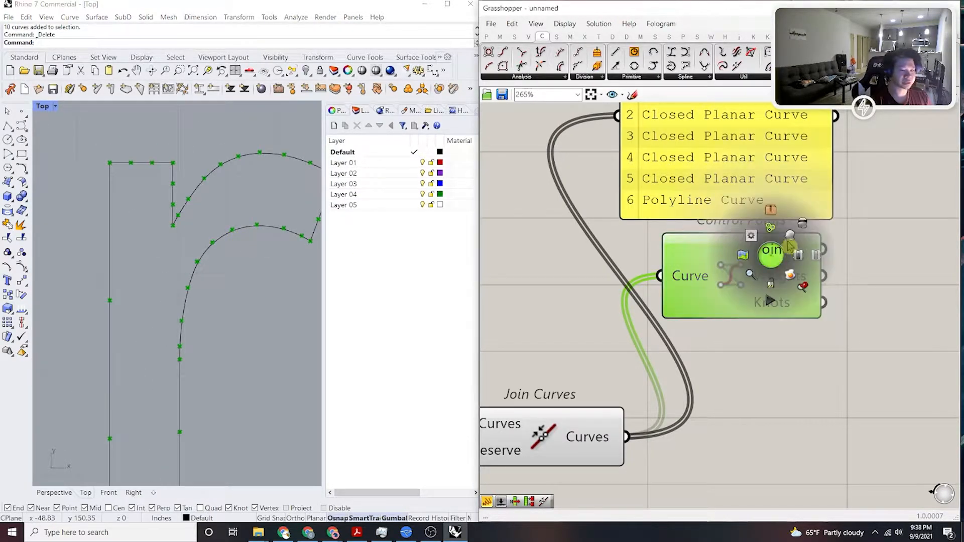
pyautogui.click(804, 225)
pyautogui.click(869, 259)
# Bake the Join Curves output into Rhino as grouped curves.
pyautogui.scroll(-3, 718, 200)
pyautogui.scroll(1, 691, 319)
pyautogui.moveTo(729, 376); pyautogui.dragTo(811, 356, button='right')
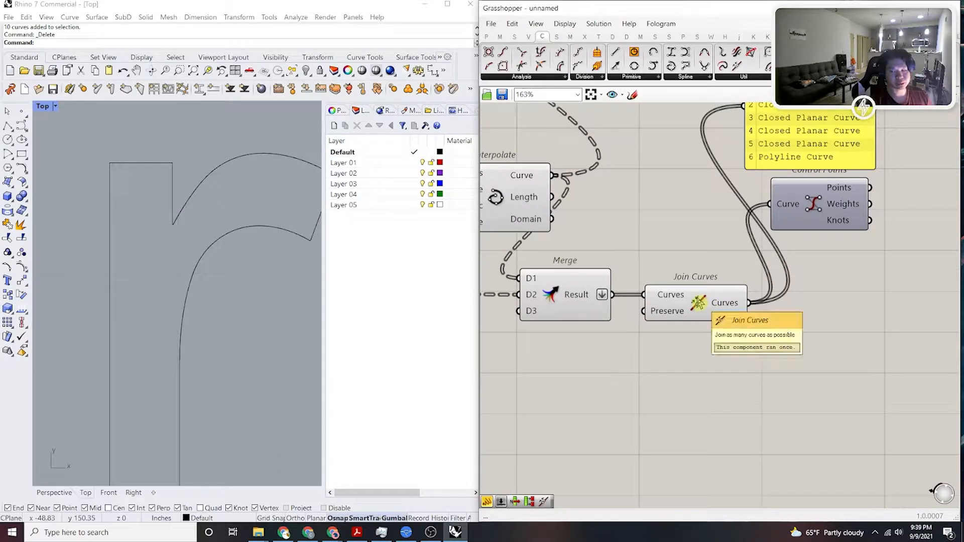
pyautogui.moveTo(821, 317); pyautogui.dragTo(743, 330, button='right')
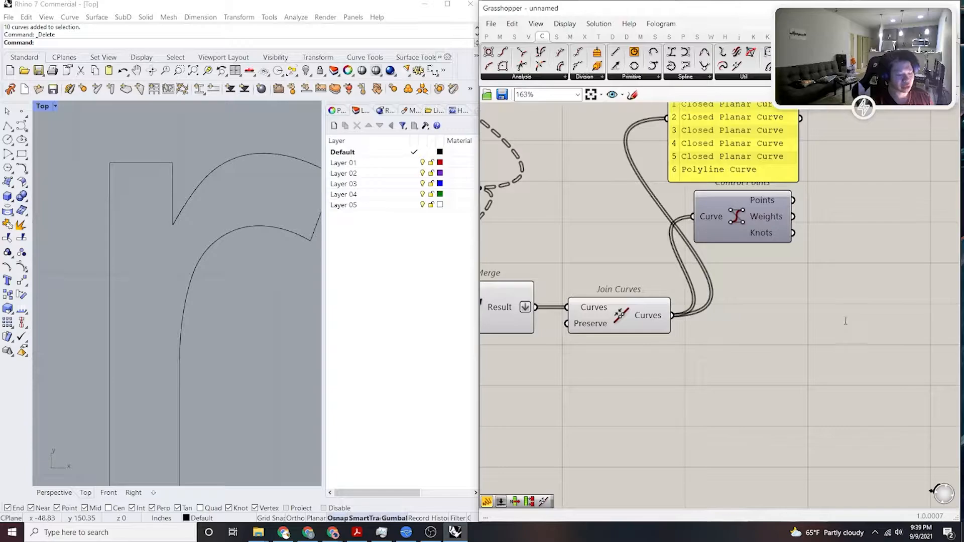
pyautogui.moveTo(813, 345); pyautogui.dragTo(775, 356, button='right')
pyautogui.rightClick(591, 327)
pyautogui.click(670, 370)
pyautogui.click(675, 466)
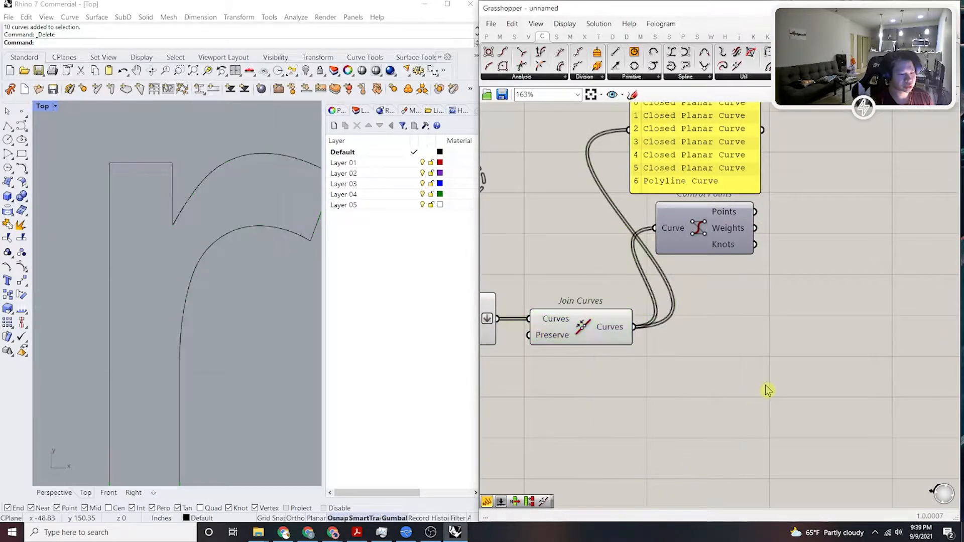
# Select the baked Lorem group in the Top viewport and move it above the original text outlines.
pyautogui.scroll(-5, 258, 275)
pyautogui.scroll(3, 286, 273)
pyautogui.click(255, 290)
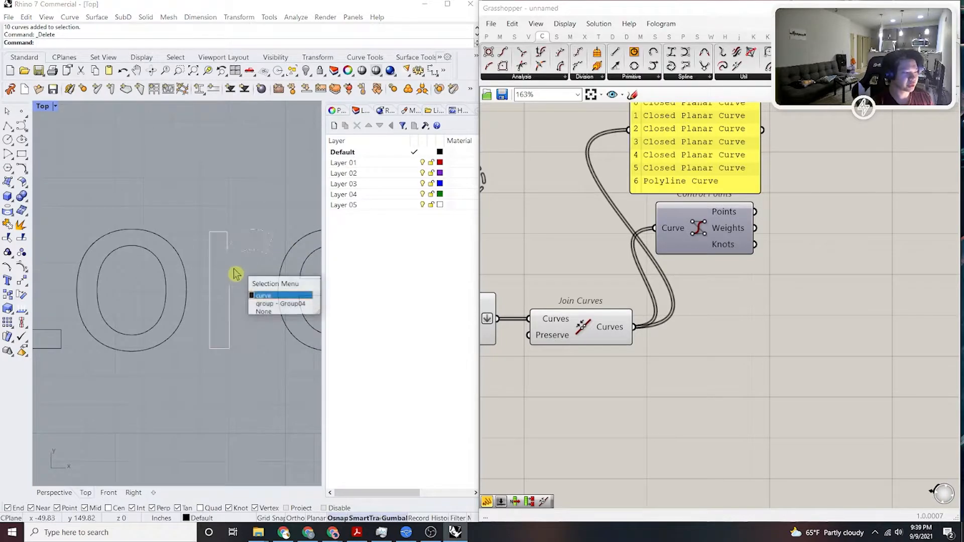
pyautogui.click(261, 302)
pyautogui.scroll(-4, 238, 261)
pyautogui.moveTo(238, 260); pyautogui.dragTo(247, 188)
pyautogui.scroll(3, 280, 259)
pyautogui.scroll(-2, 243, 291)
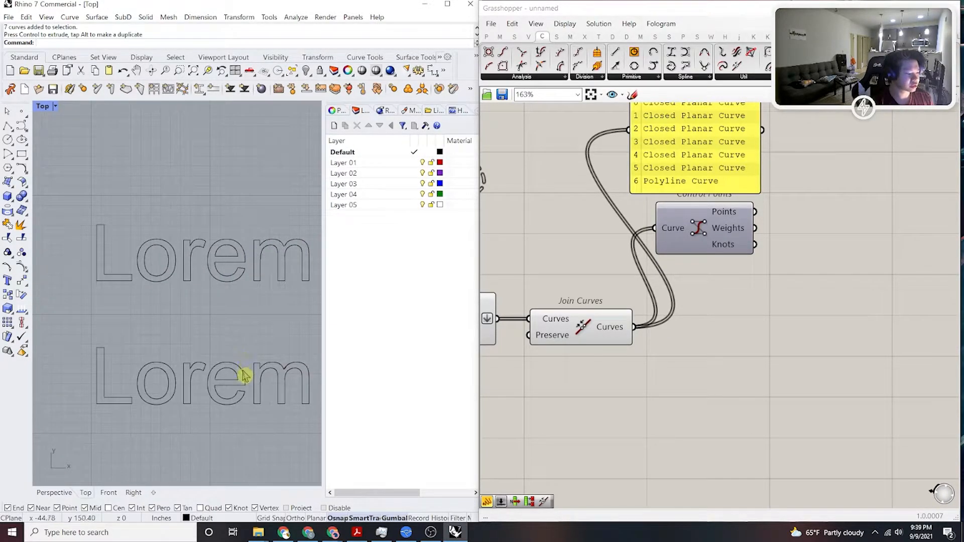
# Ungroup the baked Lorem curves with the Ungroup command.
pyautogui.click(244, 375)
pyautogui.scroll(1, 243, 375)
pyautogui.keyDown('shift'); pyautogui.click(245, 230); pyautogui.keyUp('shift')
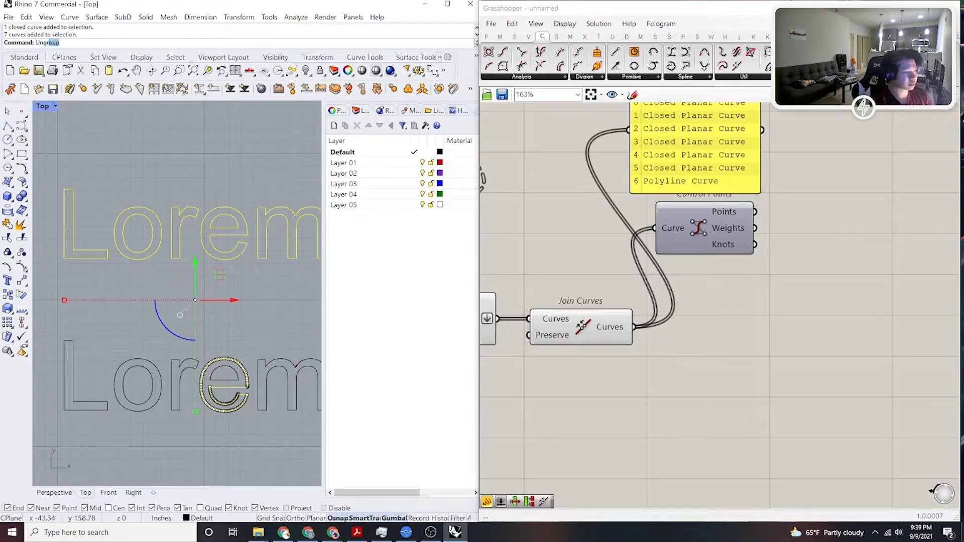
pyautogui.press('Return')
pyautogui.click(262, 271)
# Compare the control points of the original letter e outline with those of the rebuilt e above it.
pyautogui.click(216, 262)
pyautogui.scroll(2, 227, 322)
pyautogui.click(238, 386)
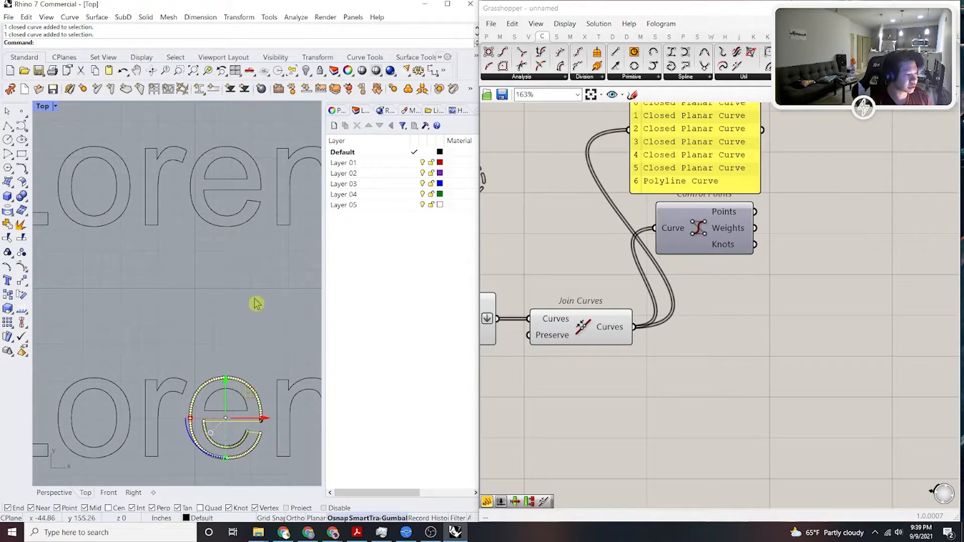
pyautogui.keyDown('shift'); pyautogui.click(242, 229); pyautogui.keyUp('shift')
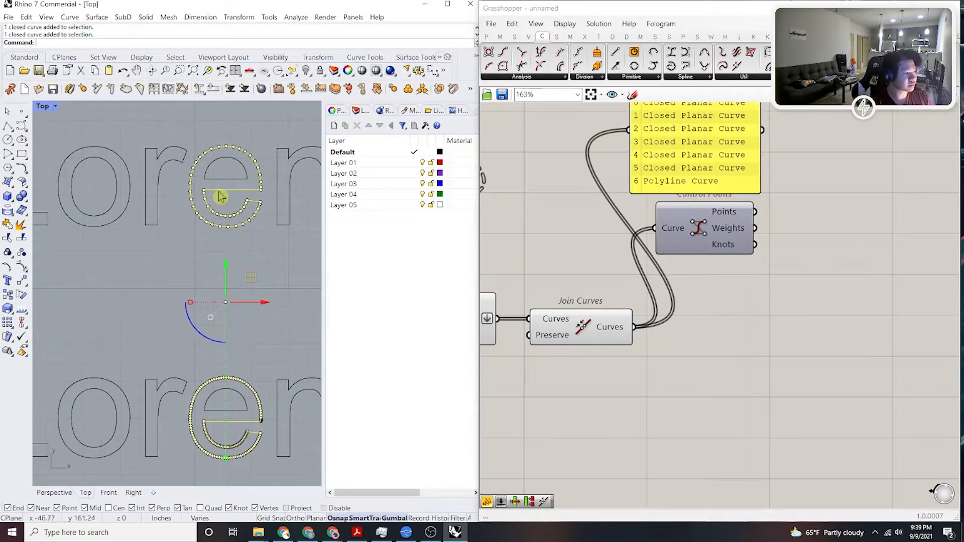
pyautogui.moveTo(243, 194); pyautogui.dragTo(199, 206, button='right')
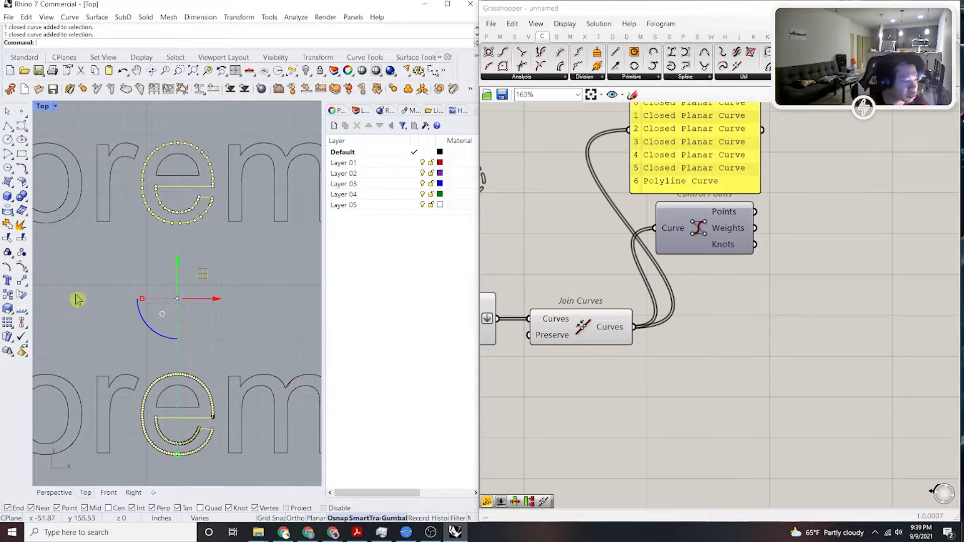
pyautogui.click(252, 314)
pyautogui.scroll(-2, 253, 314)
pyautogui.moveTo(145, 345); pyautogui.dragTo(207, 334, button='right')
# Compare the control points of the original and rebuilt letter o, checking both the inner and outer outlines.
pyautogui.click(167, 378)
pyautogui.scroll(2, 146, 370)
pyautogui.scroll(-3, 161, 312)
pyautogui.keyDown('shift'); pyautogui.click(174, 231); pyautogui.keyUp('shift')
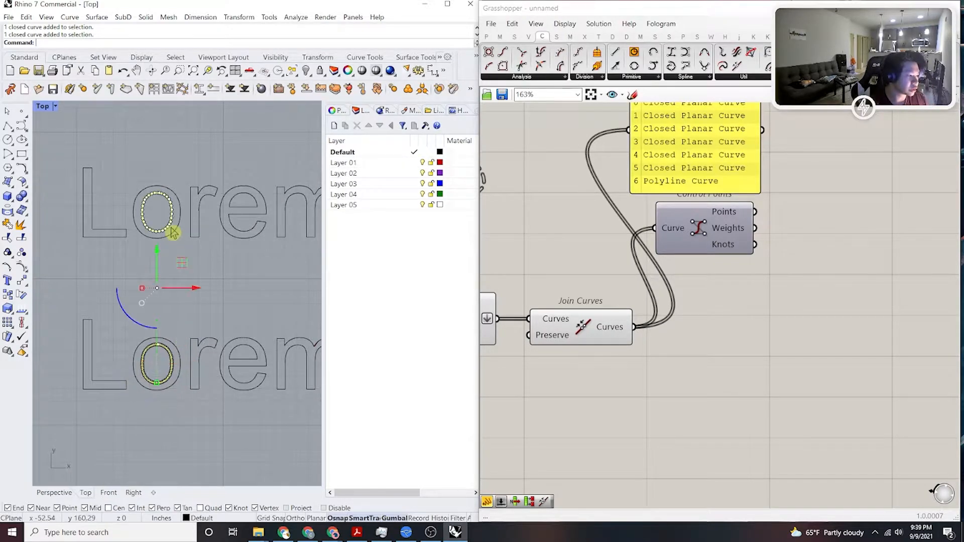
pyautogui.click(174, 237)
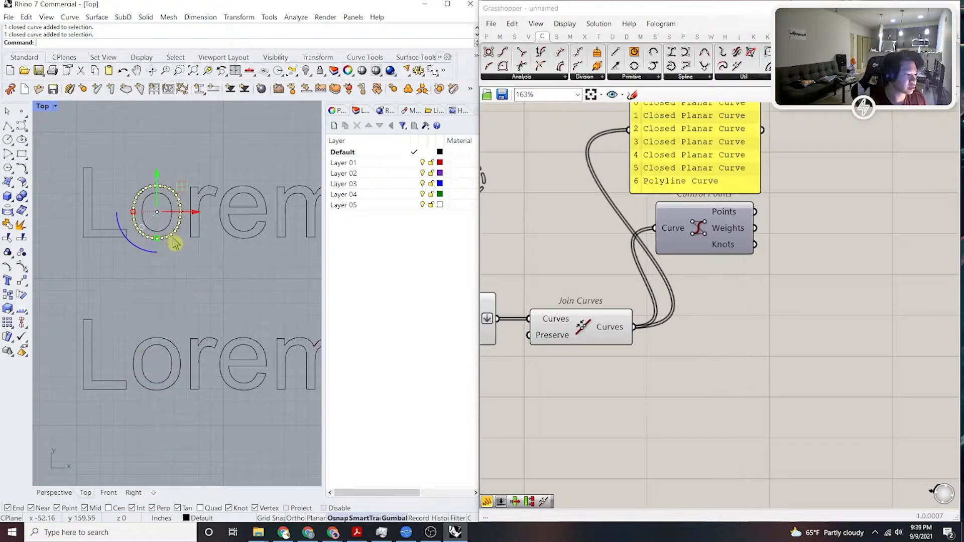
pyautogui.keyDown('shift'); pyautogui.click(171, 345); pyautogui.keyUp('shift')
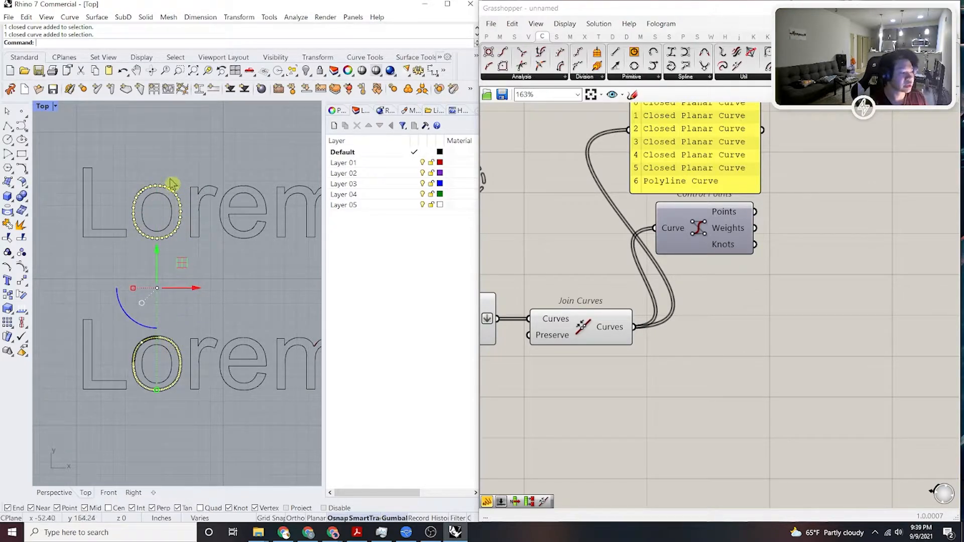
pyautogui.click(256, 271)
# Select all the rebuilt Lorem curves and move them farther above the original word.
pyautogui.scroll(-6, 257, 271)
pyautogui.moveTo(263, 273); pyautogui.dragTo(227, 297, button='right')
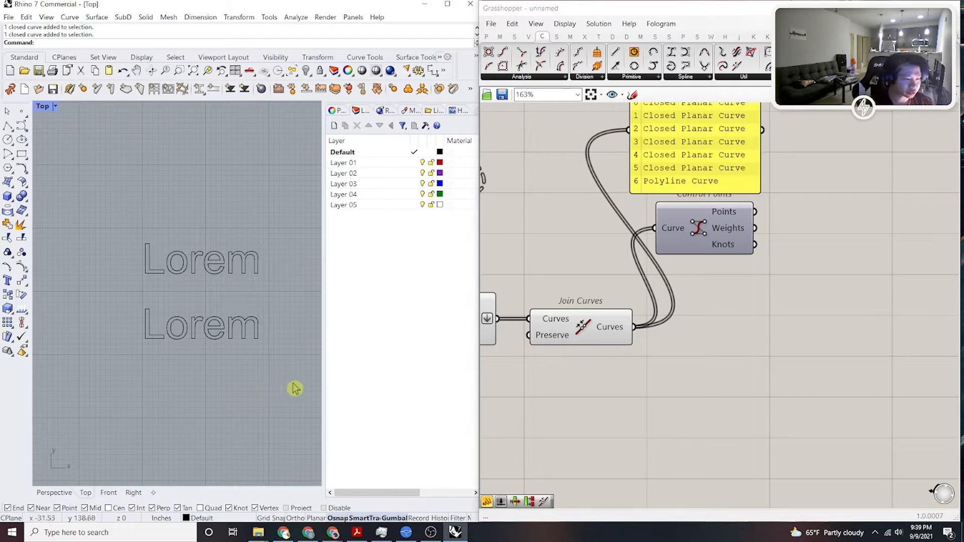
pyautogui.moveTo(125, 233); pyautogui.dragTo(216, 375)
pyautogui.moveTo(275, 305); pyautogui.dragTo(84, 196)
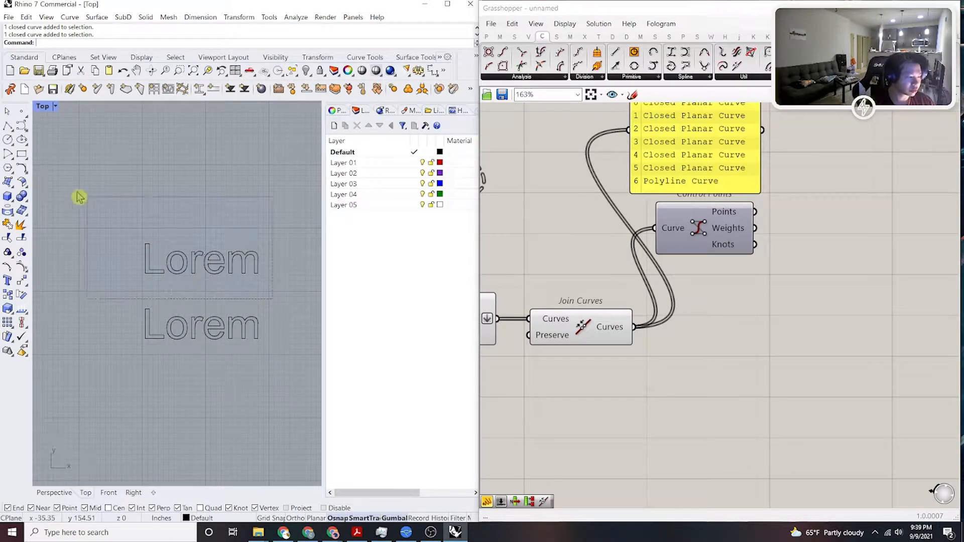
pyautogui.scroll(-2, 199, 238)
pyautogui.moveTo(205, 239); pyautogui.dragTo(196, 359, button='right')
pyautogui.moveTo(187, 339); pyautogui.dragTo(203, 232)
pyautogui.click(229, 230)
# Show all hidden objects with the Show command.
pyautogui.scroll(-6, 231, 274)
pyautogui.moveTo(228, 303); pyautogui.dragTo(266, 287, button='right')
pyautogui.scroll(-6, 254, 345)
pyautogui.scroll(6, 254, 344)
pyautogui.moveTo(254, 344); pyautogui.dragTo(216, 321, button='right')
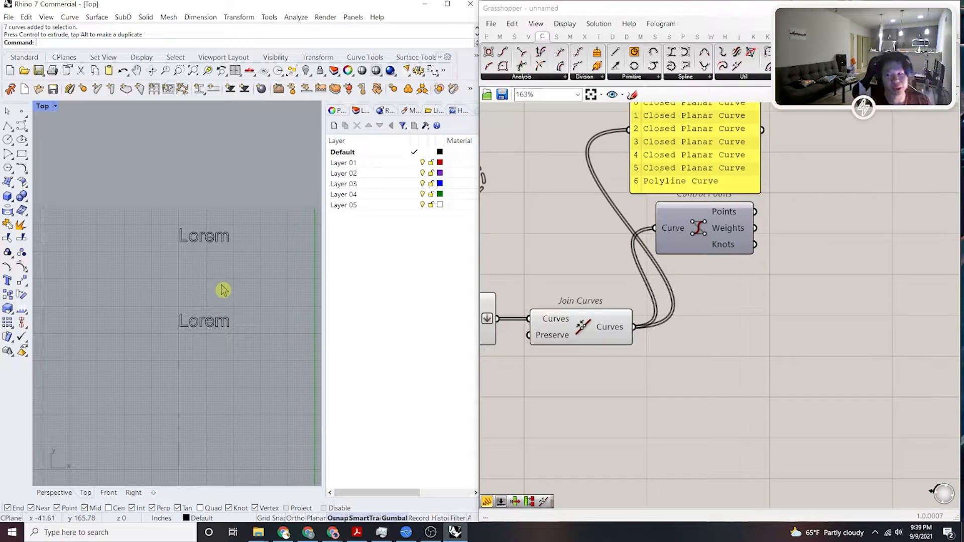
pyautogui.write('Show')
pyautogui.press('Return')
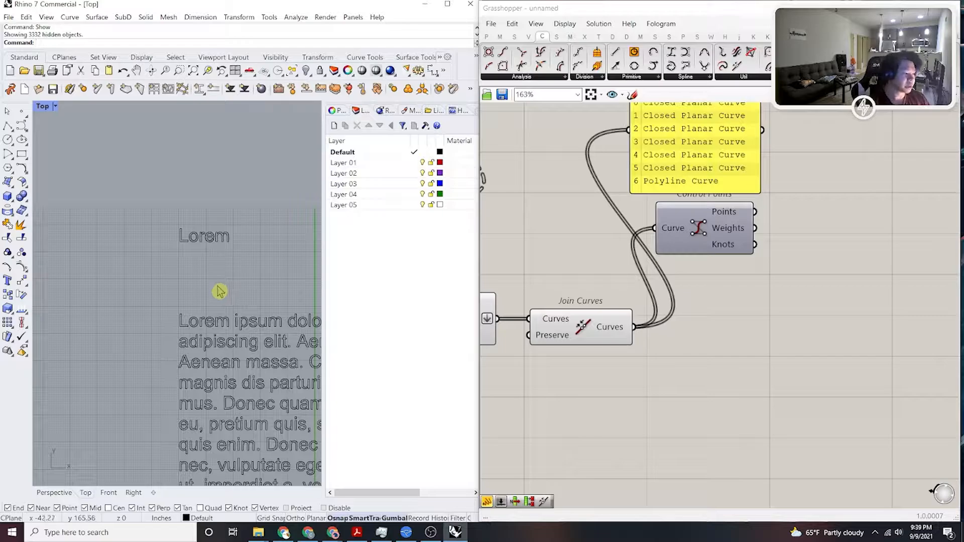
# Select all the curves of the full text paragraph beneath the rebuilt Lorem word.
pyautogui.scroll(4, 218, 316)
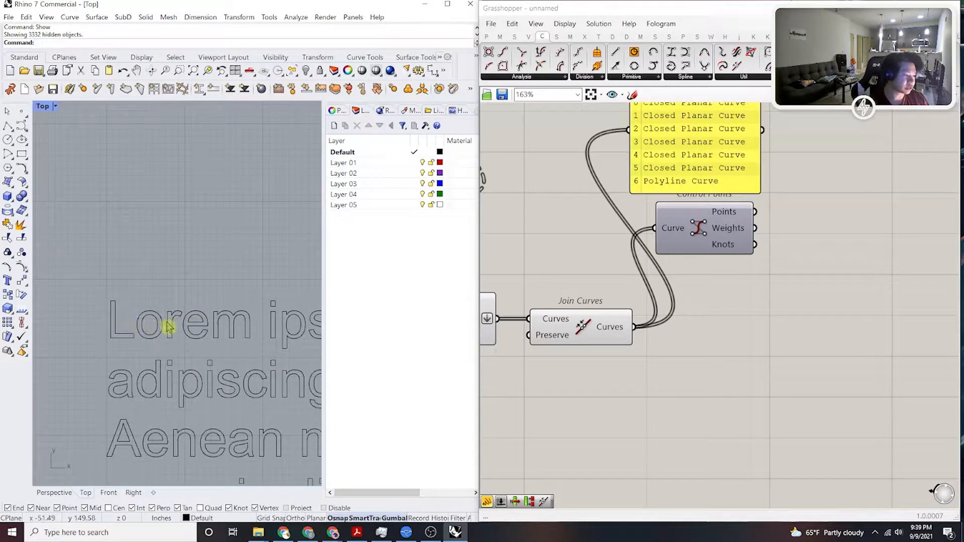
pyautogui.scroll(-4, 239, 281)
pyautogui.scroll(6, 241, 302)
pyautogui.scroll(-4, 215, 301)
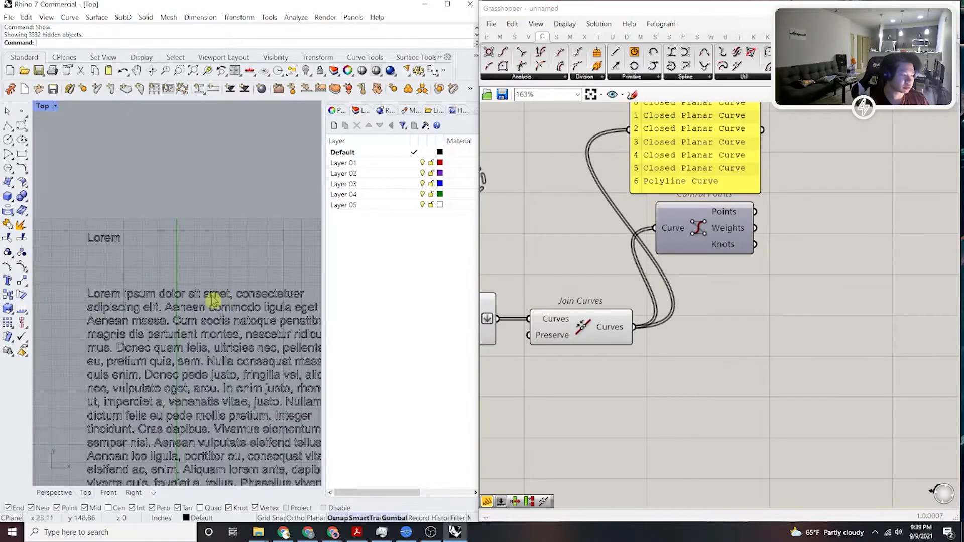
pyautogui.scroll(3, 174, 364)
pyautogui.scroll(-6, 176, 344)
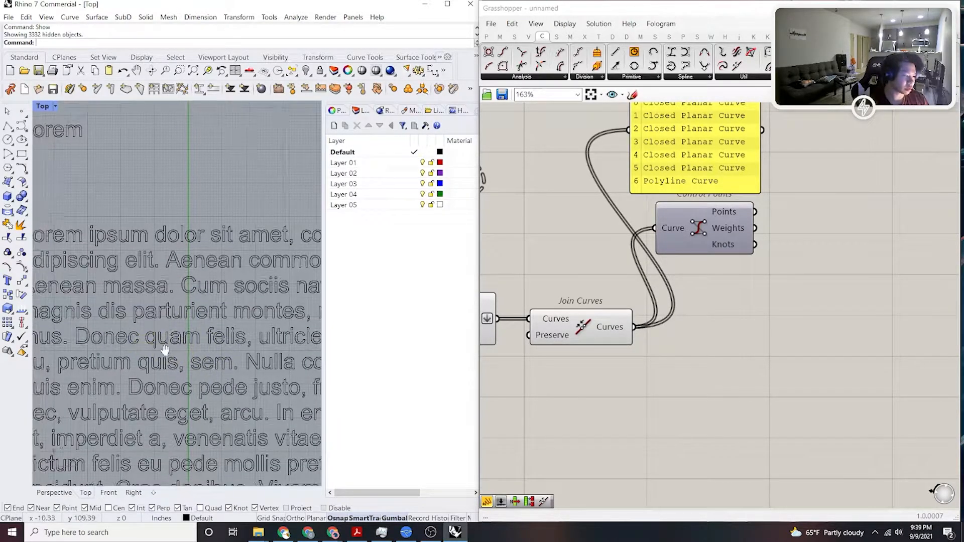
pyautogui.moveTo(191, 345); pyautogui.dragTo(227, 305, button='right')
pyautogui.moveTo(245, 387); pyautogui.dragTo(148, 258)
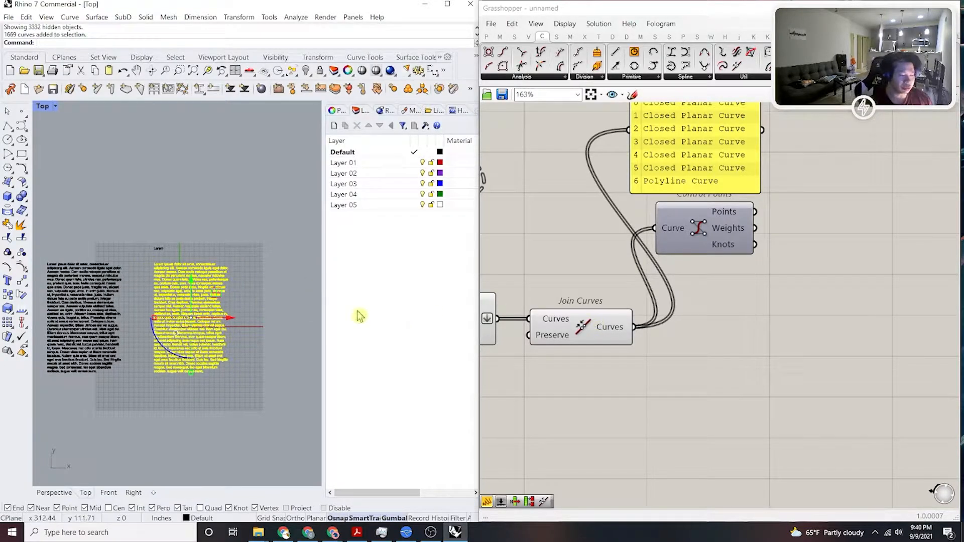
# Align Merge and Join Curves in a row beside Interpolate on the Grasshopper canvas, and move Control Points beyond Join Curves.
pyautogui.moveTo(569, 255); pyautogui.dragTo(665, 269, button='right')
pyautogui.scroll(-4, 662, 265)
pyautogui.scroll(3, 605, 268)
pyautogui.moveTo(625, 303); pyautogui.dragTo(629, 324, button='right')
pyautogui.moveTo(763, 403); pyautogui.dragTo(588, 307)
pyautogui.moveTo(653, 325); pyautogui.dragTo(634, 336, button='right')
pyautogui.moveTo(612, 365); pyautogui.dragTo(652, 312)
pyautogui.moveTo(703, 301); pyautogui.dragTo(655, 330, button='right')
pyautogui.moveTo(743, 310); pyautogui.dragTo(861, 320)
pyautogui.moveTo(726, 399); pyautogui.dragTo(583, 304)
pyautogui.click(629, 380)
# Select the curves of the first six lines of the paragraph beneath the rebuilt Lorem word.
pyautogui.click(259, 278)
pyautogui.scroll(10, 210, 266)
pyautogui.scroll(2, 211, 268)
pyautogui.scroll(-2, 228, 288)
pyautogui.moveTo(233, 293); pyautogui.dragTo(267, 285, button='right')
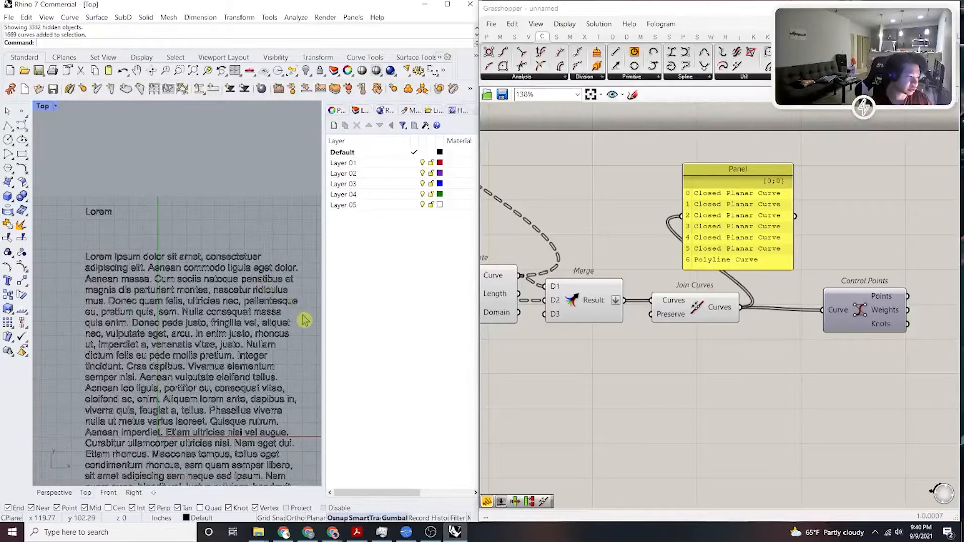
pyautogui.moveTo(303, 309); pyautogui.dragTo(63, 251)
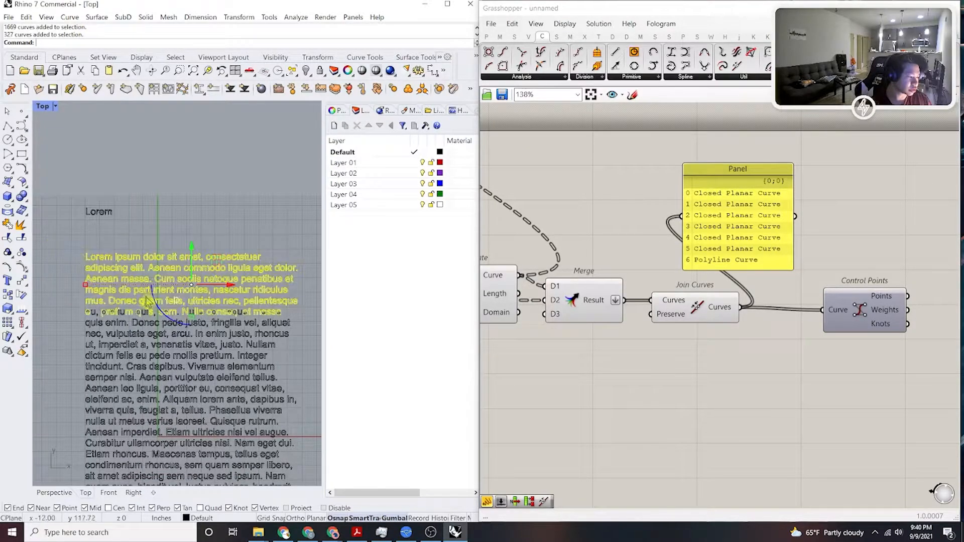
pyautogui.moveTo(298, 318); pyautogui.dragTo(266, 293, button='right')
pyautogui.keyDown('shift'); pyautogui.moveTo(285, 293); pyautogui.dragTo(51, 208); pyautogui.keyUp('shift')
# Assign the selected paragraph curves to the Curve parameter at the start of the Grasshopper definition.
pyautogui.moveTo(89, 249); pyautogui.dragTo(90, 250, button='right')
pyautogui.scroll(3, 93, 253)
pyautogui.scroll(-6, 615, 308)
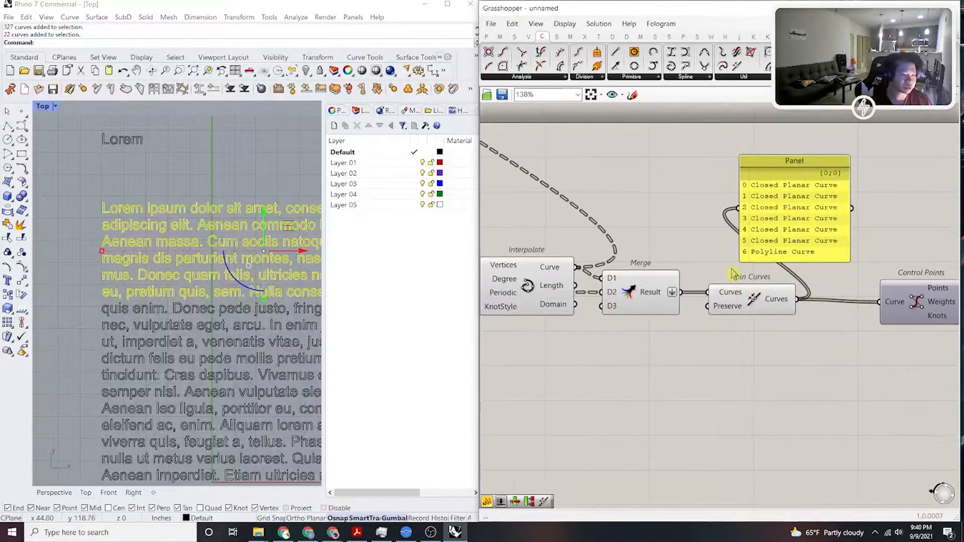
pyautogui.scroll(5, 615, 308)
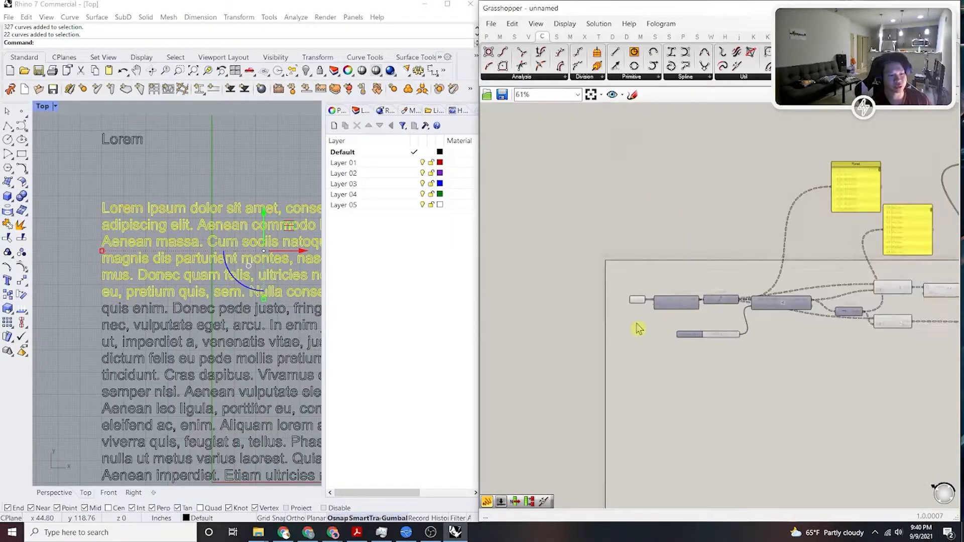
pyautogui.rightClick(630, 294)
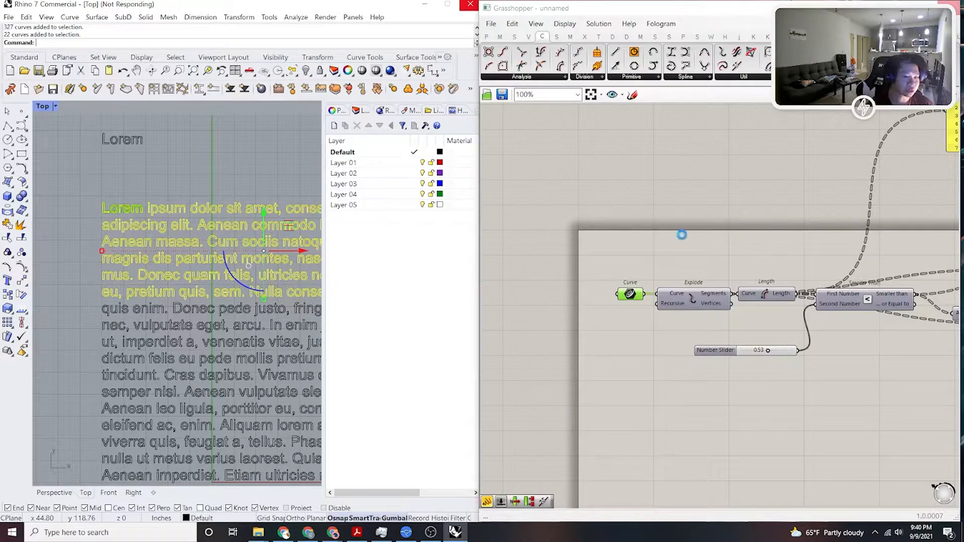
pyautogui.scroll(-4, 635, 213)
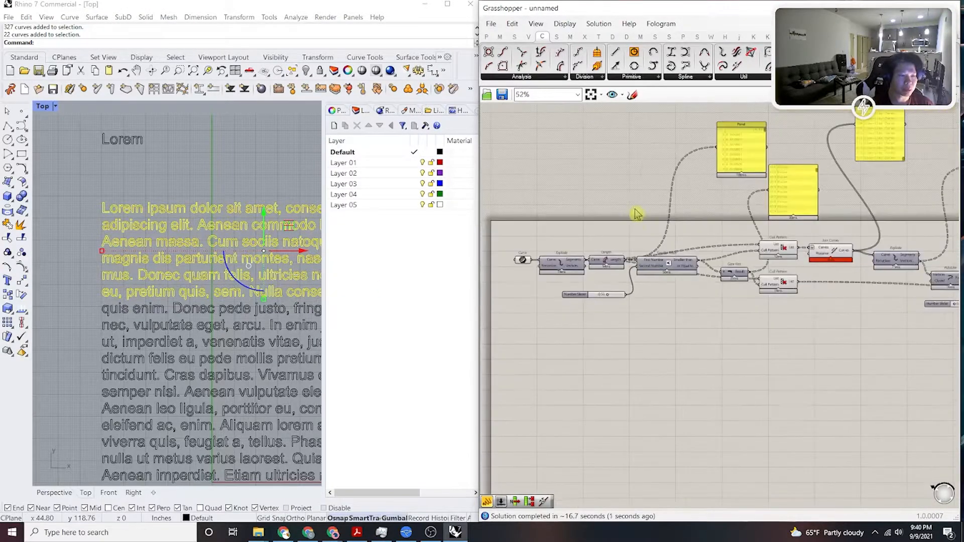
# Save the Grasshopper definition to the Desktop under the file name Simplifying Curve.
pyautogui.scroll(-1, 657, 361)
pyautogui.moveTo(668, 199); pyautogui.dragTo(782, 200, button='right')
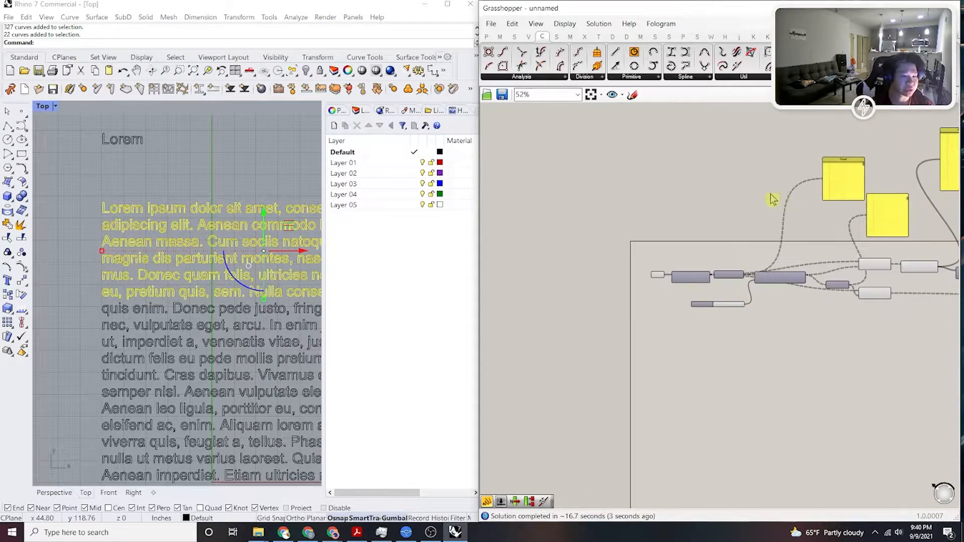
pyautogui.click(505, 97)
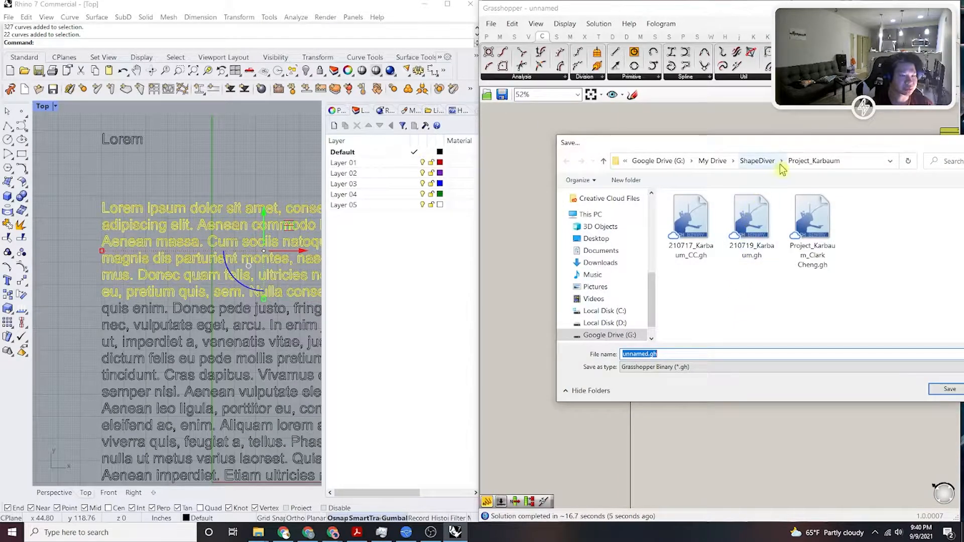
pyautogui.click(617, 264)
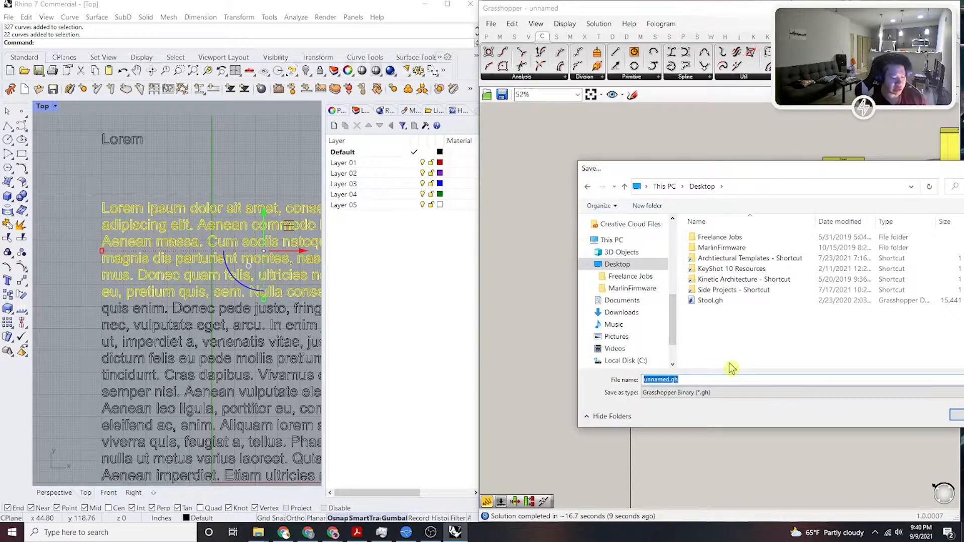
pyautogui.write('Simplifying Curve')
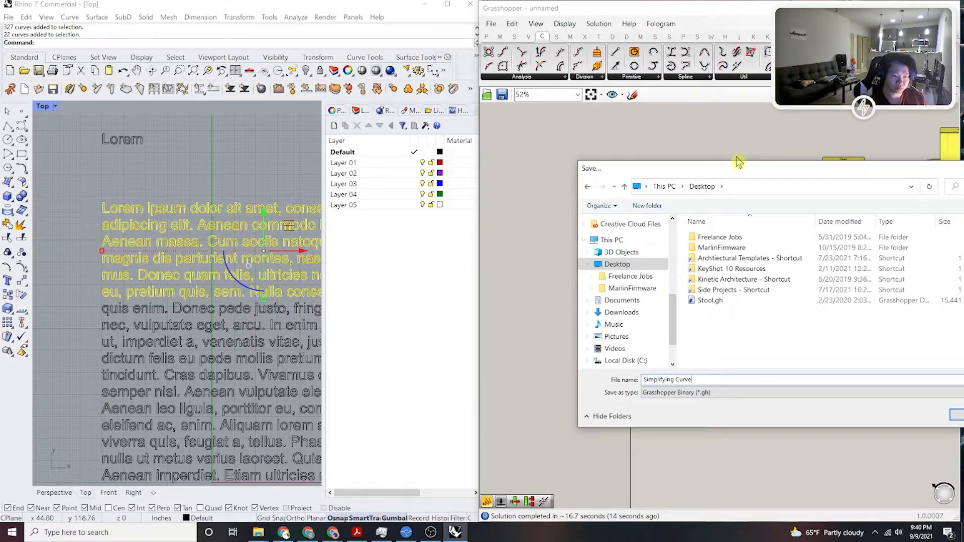
pyautogui.moveTo(738, 162); pyautogui.dragTo(619, 178)
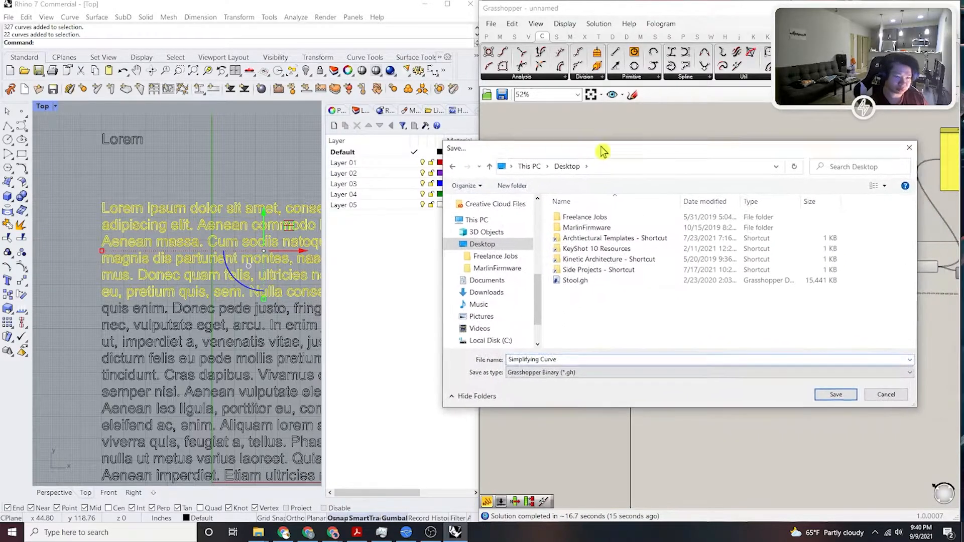
pyautogui.click(829, 392)
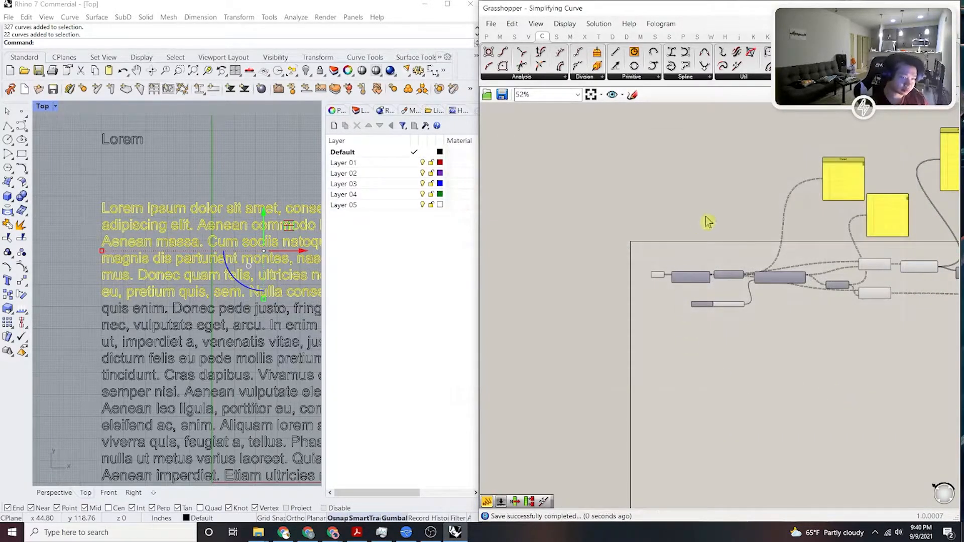
pyautogui.moveTo(707, 222); pyautogui.dragTo(667, 240, button='right')
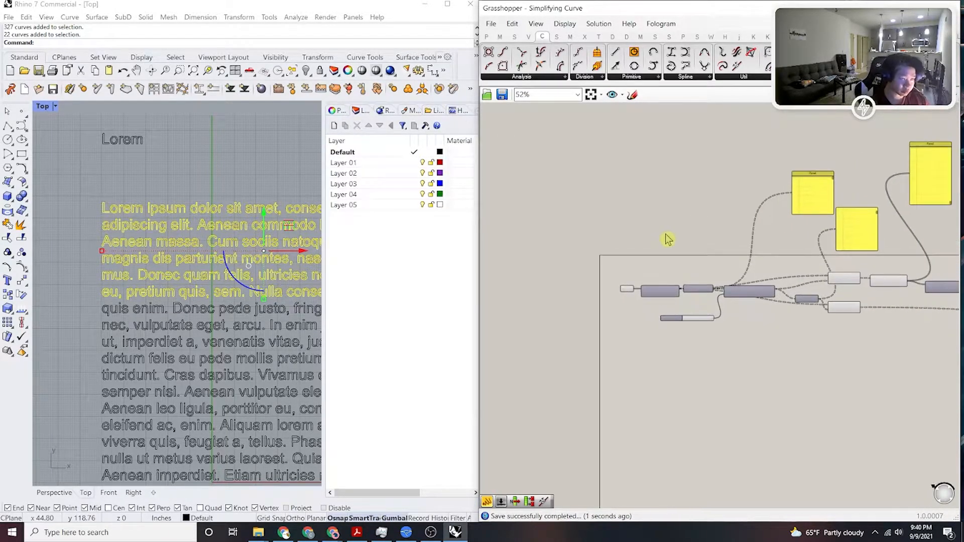
# Save the Rhino model to the Desktop as a Rhino 7 3D model named Simplifying Curve.
pyautogui.click(194, 162)
pyautogui.click(39, 71)
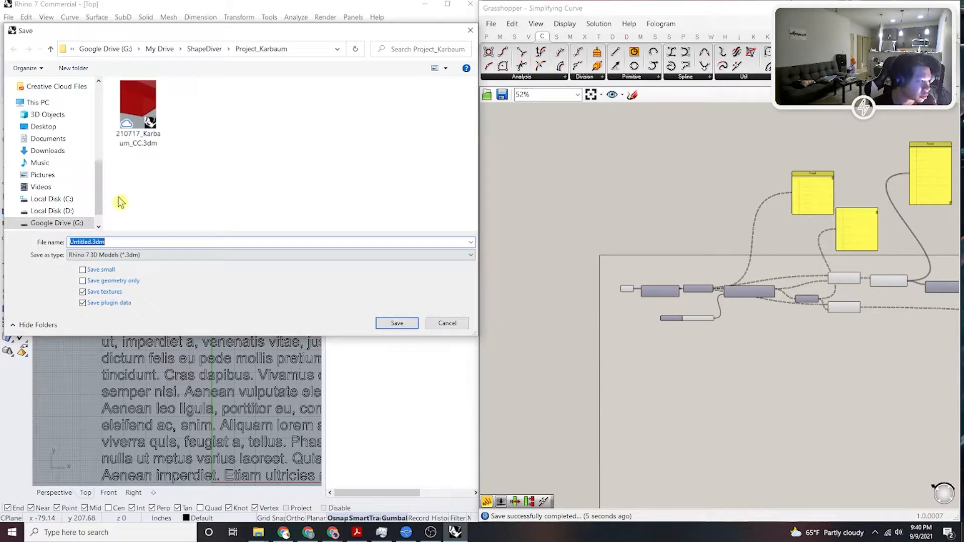
pyautogui.click(43, 126)
pyautogui.click(172, 243)
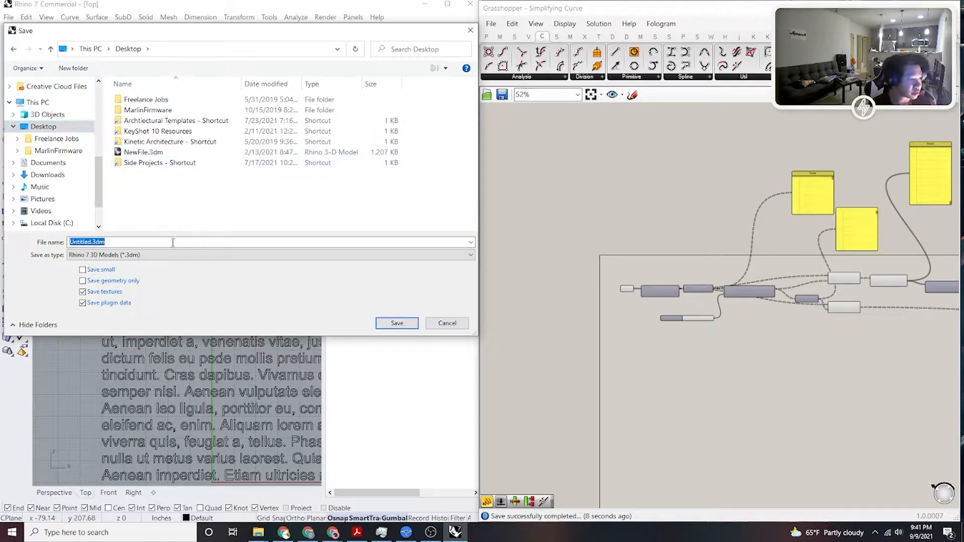
pyautogui.write('Simpl')
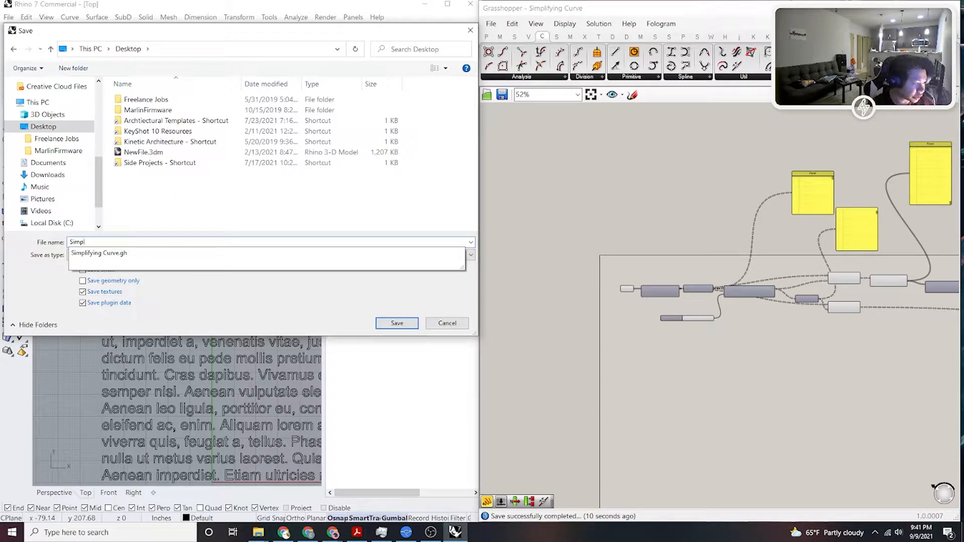
pyautogui.click(146, 253)
pyautogui.click(153, 243)
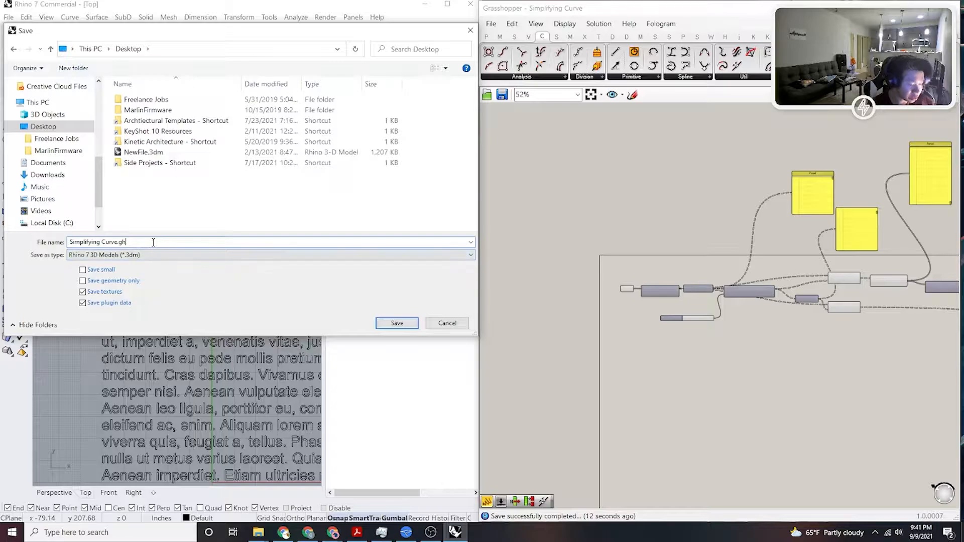
pyautogui.press('BackSpace')
pyautogui.press('BackSpace')
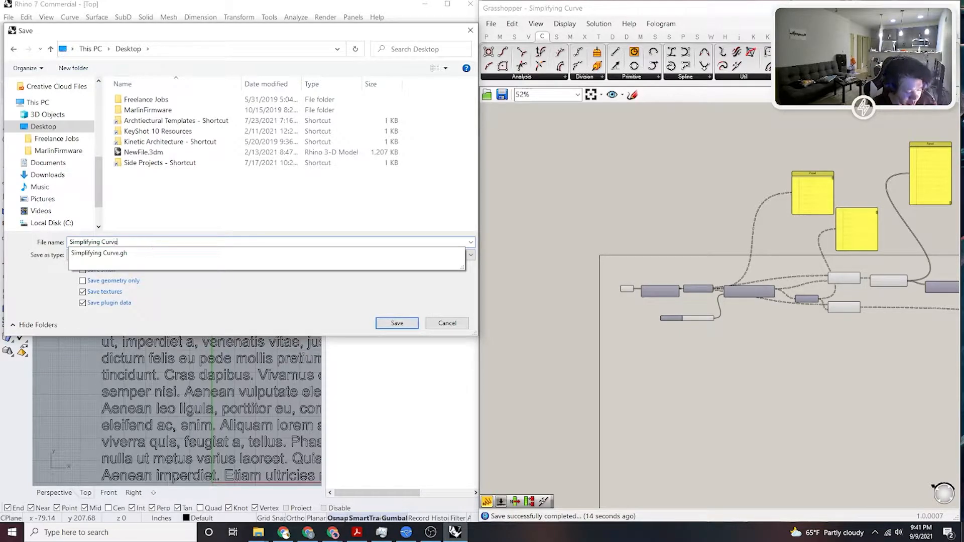
pyautogui.write('e')
pyautogui.press('Return')
# Select the Curve parameter at the start of the definition and check which paragraph lines it highlights in the Top viewport.
pyautogui.scroll(3, 750, 315)
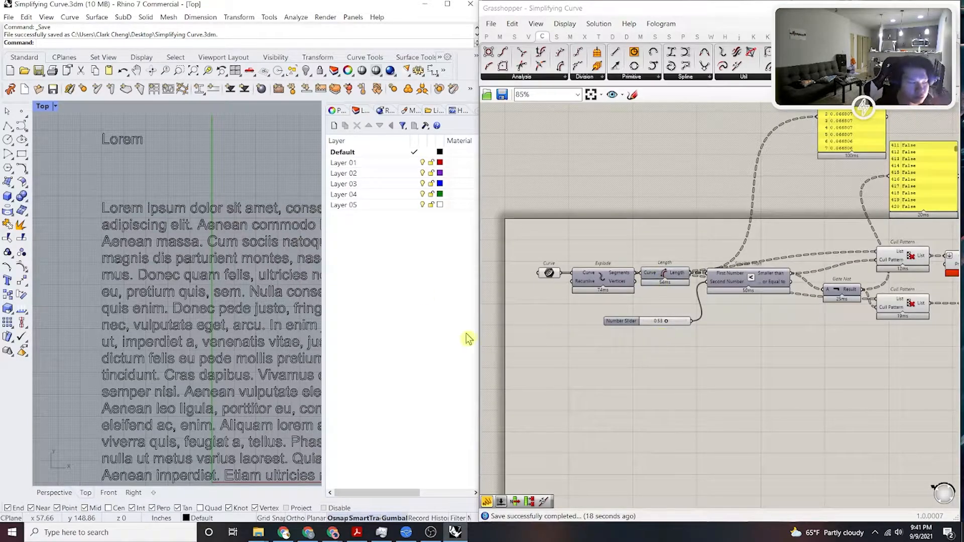
pyautogui.moveTo(195, 214); pyautogui.dragTo(198, 247, button='right')
pyautogui.scroll(2, 623, 275)
pyautogui.click(549, 273)
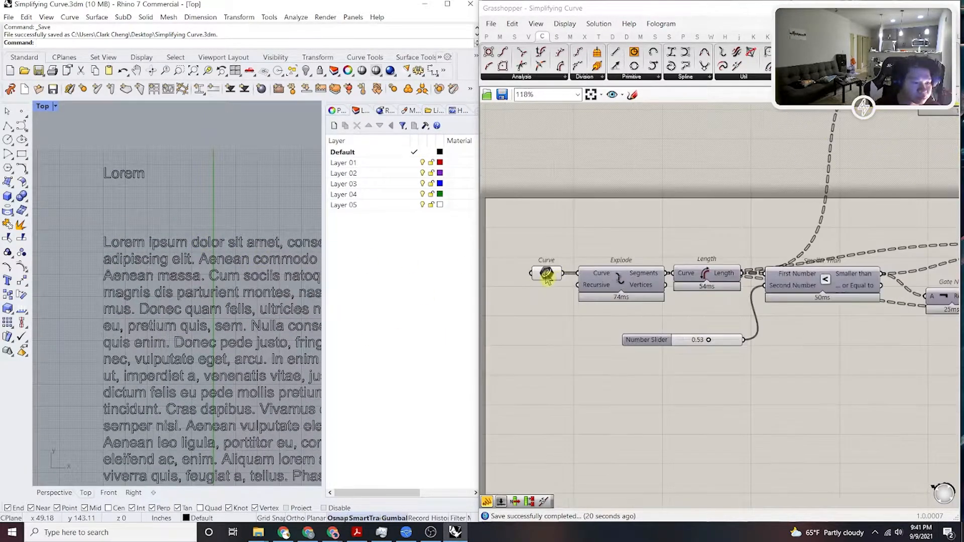
pyautogui.scroll(-2, 206, 278)
pyautogui.scroll(4, 206, 277)
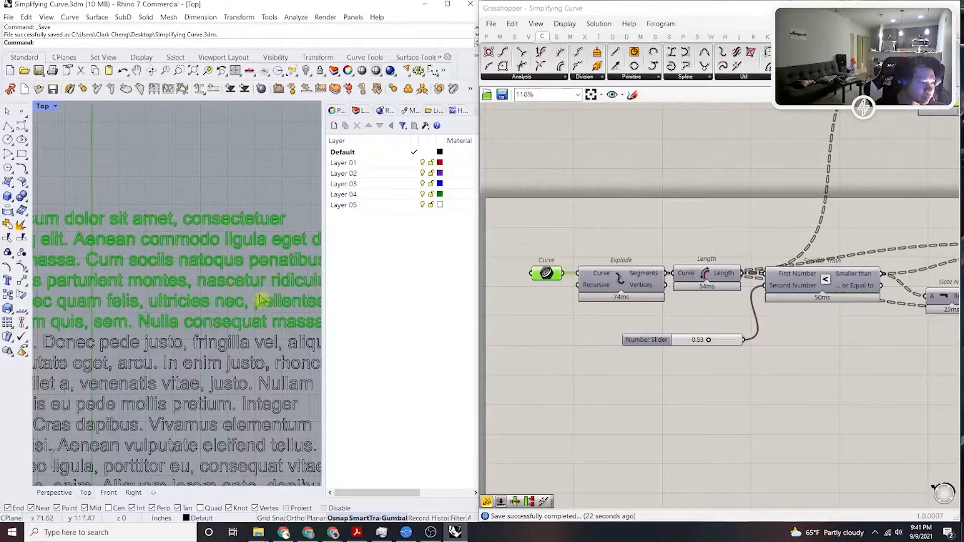
pyautogui.scroll(-4, 731, 356)
pyautogui.scroll(4, 731, 356)
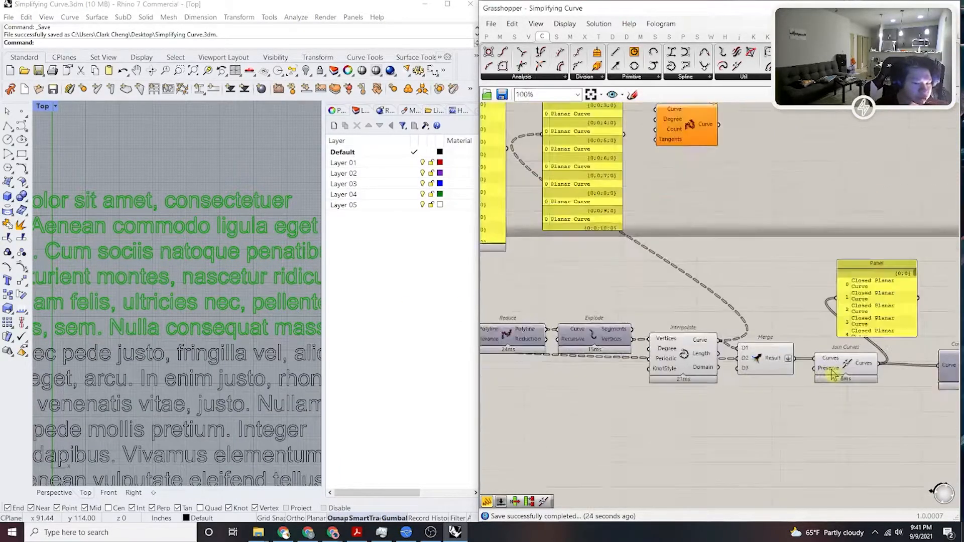
# Turn off the preview of the Join Curves component that follows the upper Cull Pattern.
pyautogui.scroll(-6, 743, 292)
pyautogui.moveTo(553, 319); pyautogui.dragTo(769, 338, button='right')
pyautogui.scroll(3, 686, 331)
pyautogui.click(736, 279)
pyautogui.middleClick(737, 276)
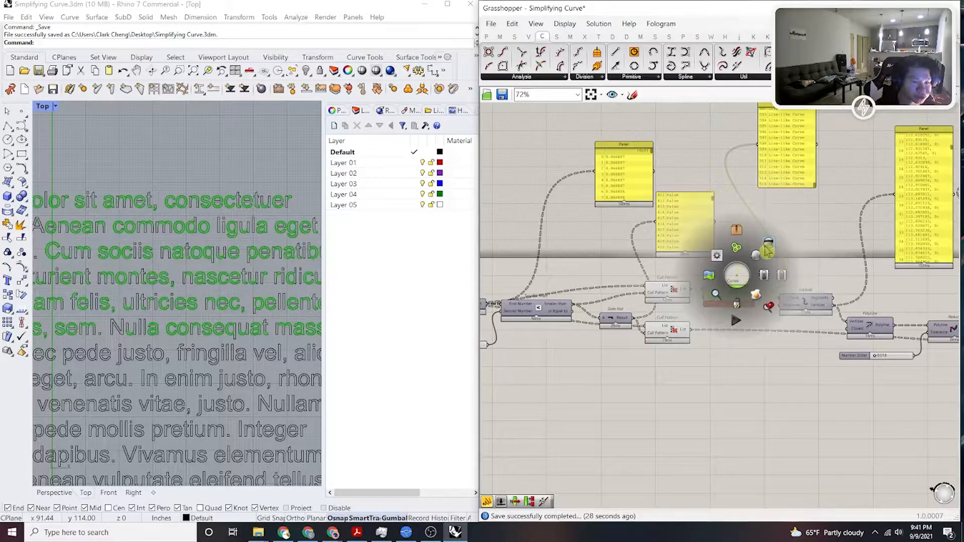
pyautogui.click(737, 278)
# Examine the processing time of the first Join Curves component and the segment list produced by the first Explode component.
pyautogui.scroll(4, 731, 294)
pyautogui.scroll(3, 751, 324)
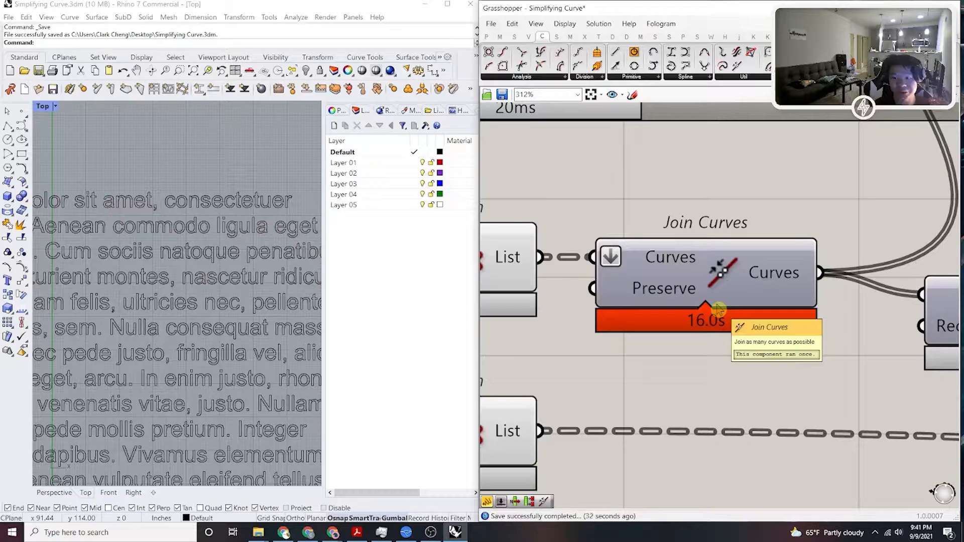
pyautogui.scroll(6, 256, 262)
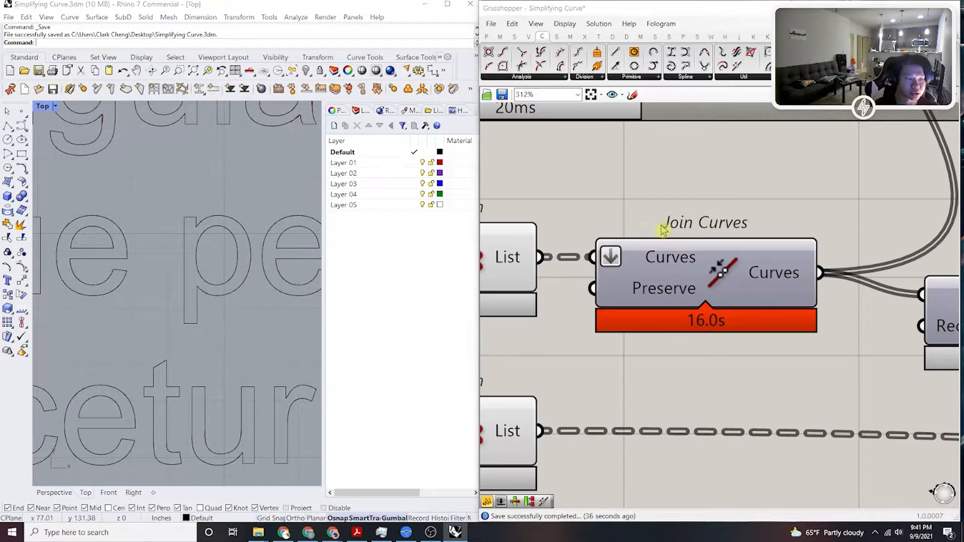
pyautogui.moveTo(640, 232); pyautogui.dragTo(794, 239, button='right')
pyautogui.scroll(-6, 676, 271)
pyautogui.moveTo(507, 277); pyautogui.dragTo(622, 280, button='right')
pyautogui.scroll(2, 617, 297)
pyautogui.moveTo(555, 307); pyautogui.dragTo(738, 304, button='right')
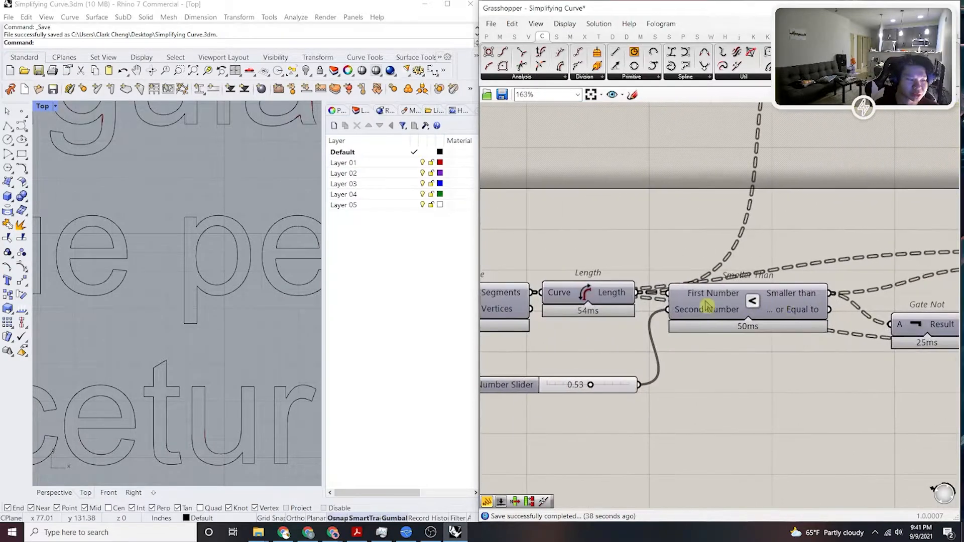
pyautogui.moveTo(523, 299); pyautogui.dragTo(597, 293, button='right')
pyautogui.moveTo(597, 294)
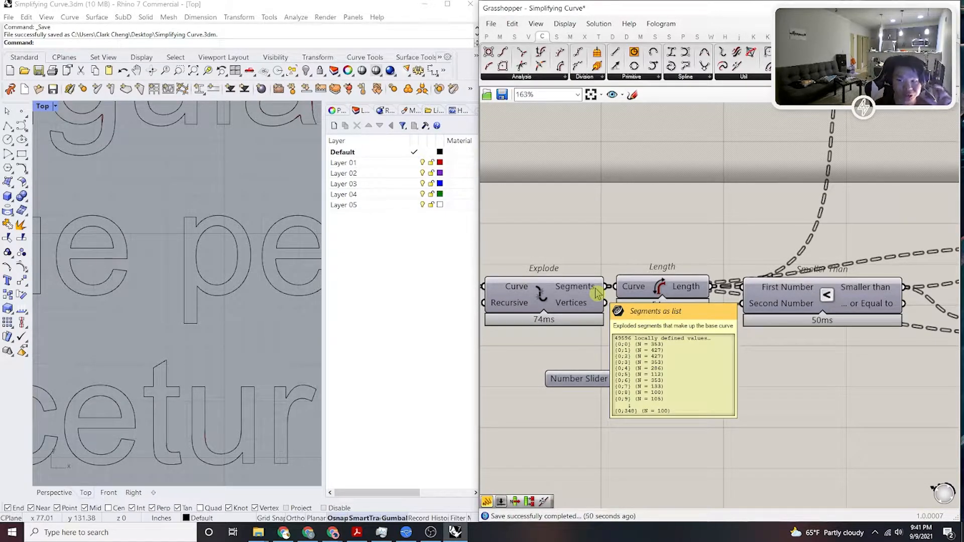
# Select both Cull Pattern components together to highlight their output curves in the paragraph text.
pyautogui.scroll(-4, 661, 246)
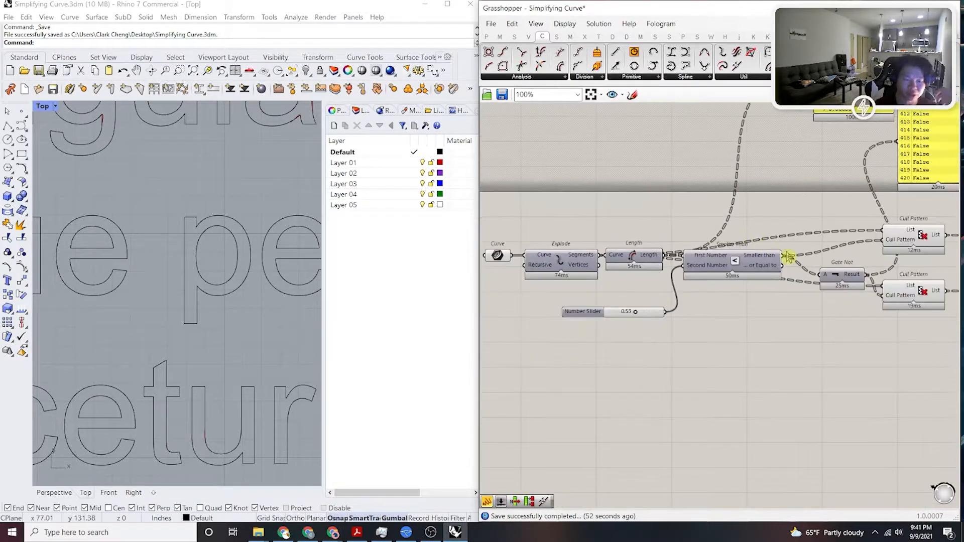
pyautogui.moveTo(686, 275); pyautogui.dragTo(612, 298, button='right')
pyautogui.moveTo(778, 369); pyautogui.dragTo(681, 400, button='right')
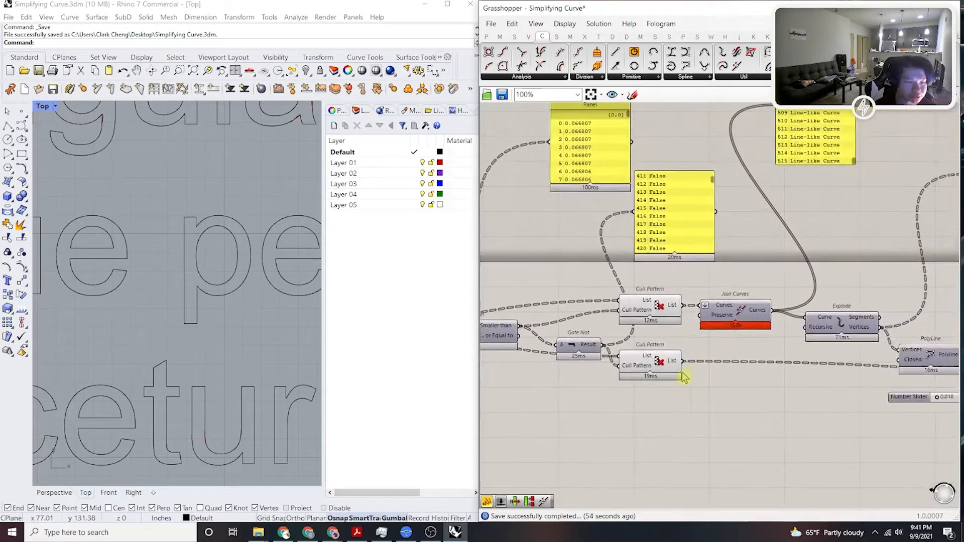
pyautogui.scroll(2, 675, 351)
pyautogui.moveTo(673, 363); pyautogui.dragTo(676, 388, button='right')
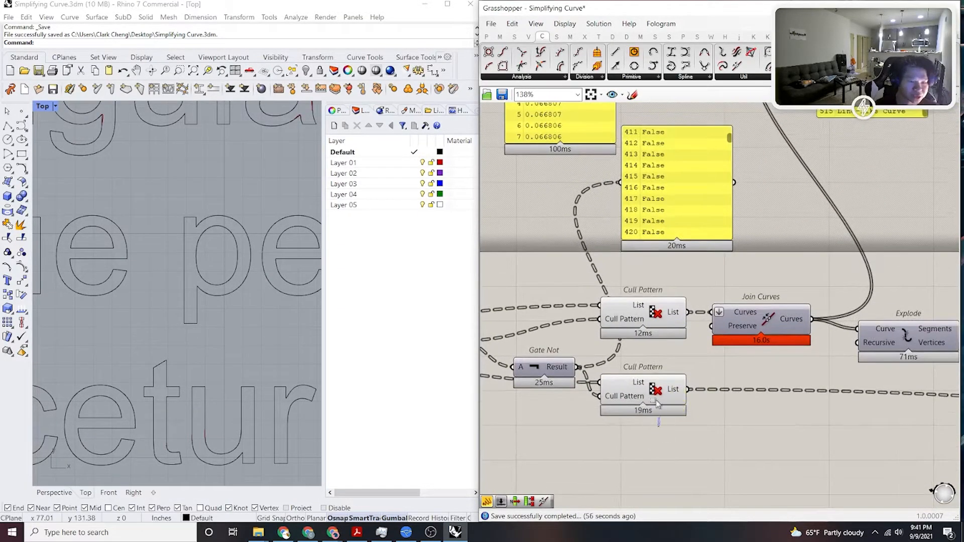
pyautogui.moveTo(662, 427); pyautogui.dragTo(641, 292)
pyautogui.scroll(-5, 221, 293)
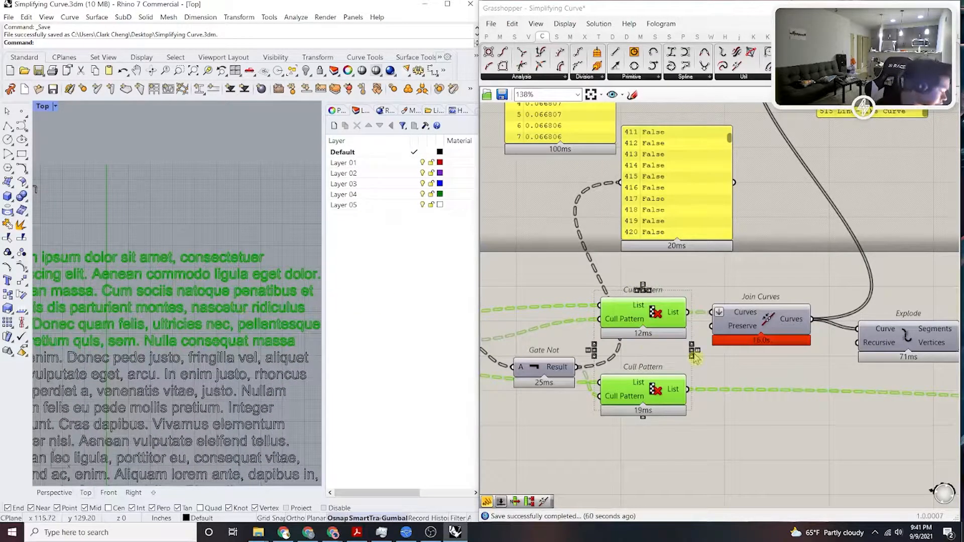
# Select only the lower Cull Pattern component and examine which letter segments it highlights in the paragraph.
pyautogui.click(807, 442)
pyautogui.click(655, 396)
pyautogui.scroll(-4, 240, 287)
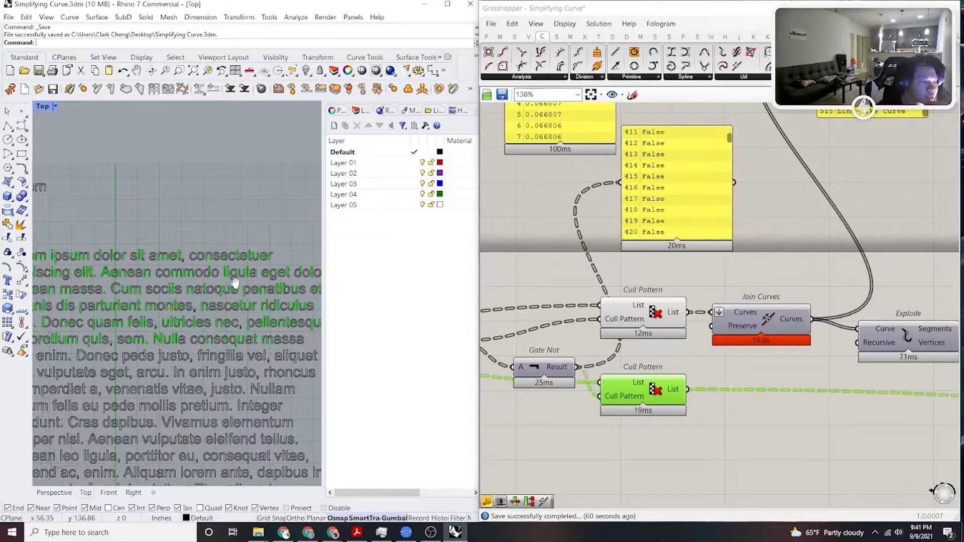
pyautogui.scroll(8, 240, 288)
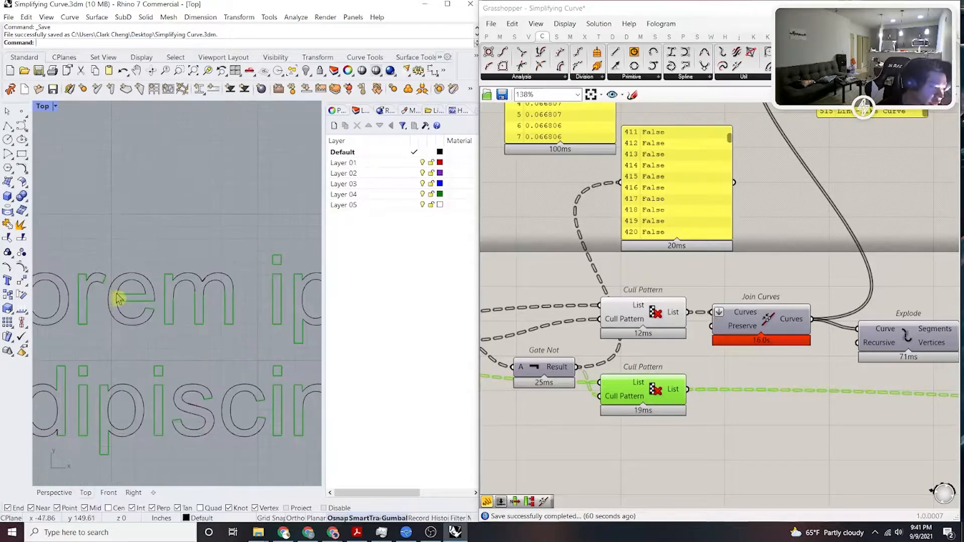
pyautogui.scroll(5, 150, 321)
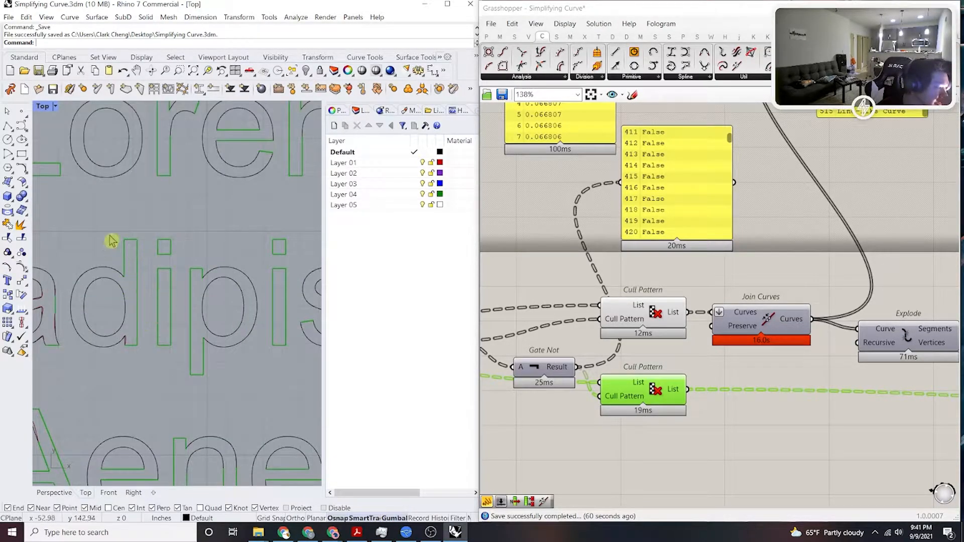
pyautogui.scroll(5, 130, 354)
pyautogui.scroll(-6, 109, 327)
pyautogui.scroll(-8, 199, 350)
pyautogui.moveTo(239, 369); pyautogui.dragTo(163, 279, button='right')
pyautogui.scroll(3, 168, 283)
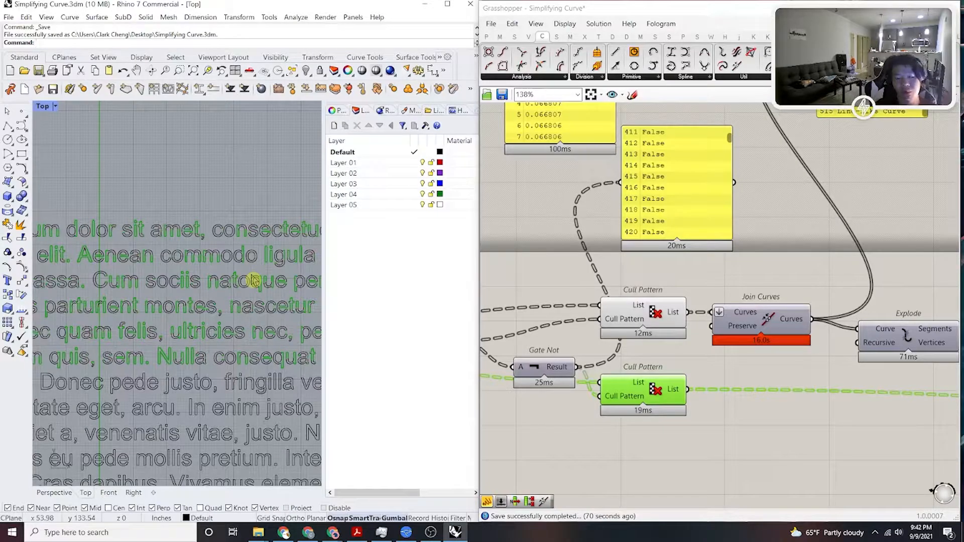
# Inspect the letters of the third paragraph line up close, comparing the rebuilt curves with the original outlines at the corners.
pyautogui.moveTo(254, 308); pyautogui.dragTo(241, 320, button='right')
pyautogui.moveTo(179, 315); pyautogui.dragTo(279, 313, button='right')
pyautogui.scroll(6, 188, 333)
pyautogui.moveTo(193, 340); pyautogui.dragTo(272, 358, button='right')
pyautogui.scroll(8, 160, 303)
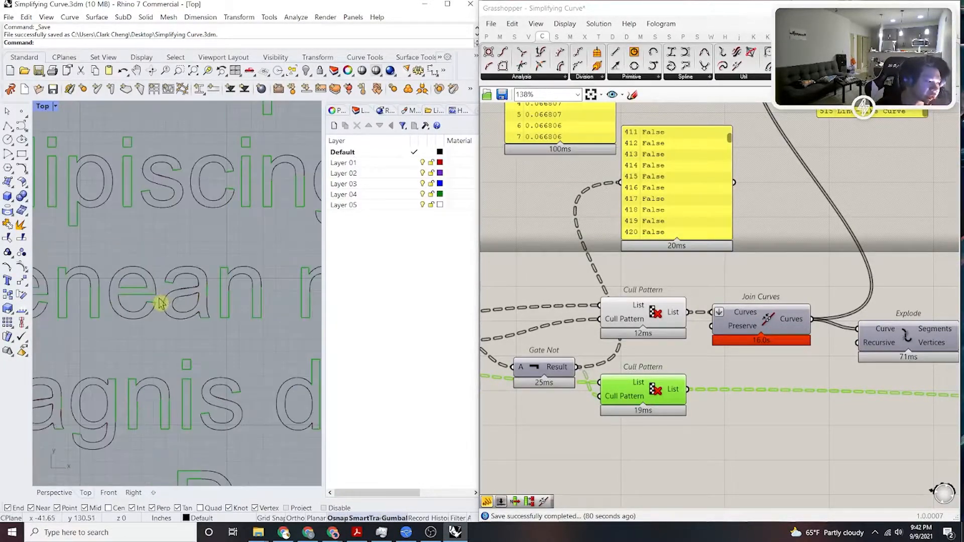
pyautogui.scroll(10, 229, 281)
pyautogui.scroll(-7, 211, 281)
pyautogui.scroll(5, 198, 293)
pyautogui.scroll(2, 218, 269)
pyautogui.scroll(-5, 236, 279)
pyautogui.scroll(8, 216, 279)
pyautogui.scroll(2, 259, 158)
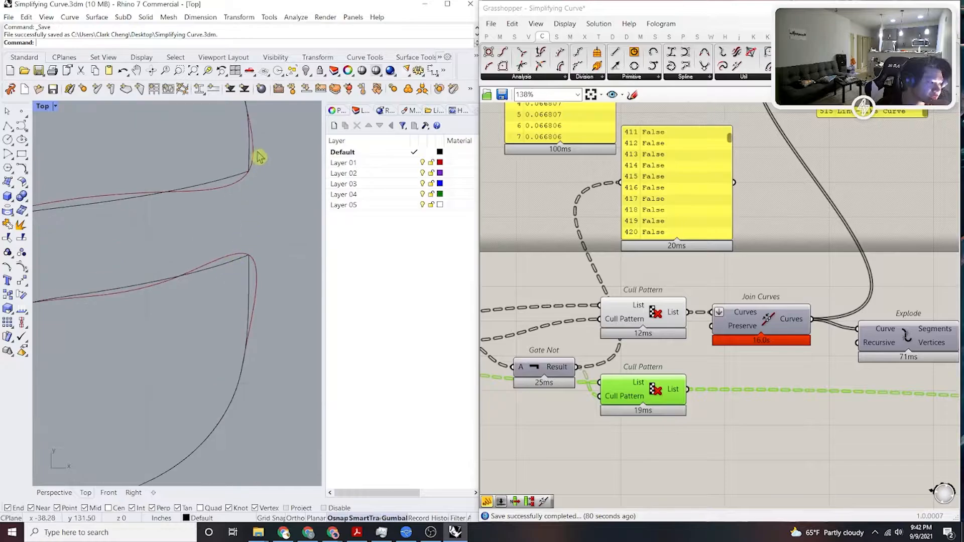
# Select the inner triangle outline of the capital A in the third line's Aenean to show its control points.
pyautogui.scroll(-12, 230, 187)
pyautogui.scroll(3, 215, 224)
pyautogui.moveTo(216, 271); pyautogui.dragTo(204, 188)
pyautogui.click(232, 180)
pyautogui.moveTo(232, 179); pyautogui.dragTo(291, 215, button='right')
pyautogui.moveTo(196, 269); pyautogui.dragTo(305, 273, button='right')
pyautogui.scroll(10, 142, 219)
pyautogui.click(219, 286)
pyautogui.scroll(-10, 217, 275)
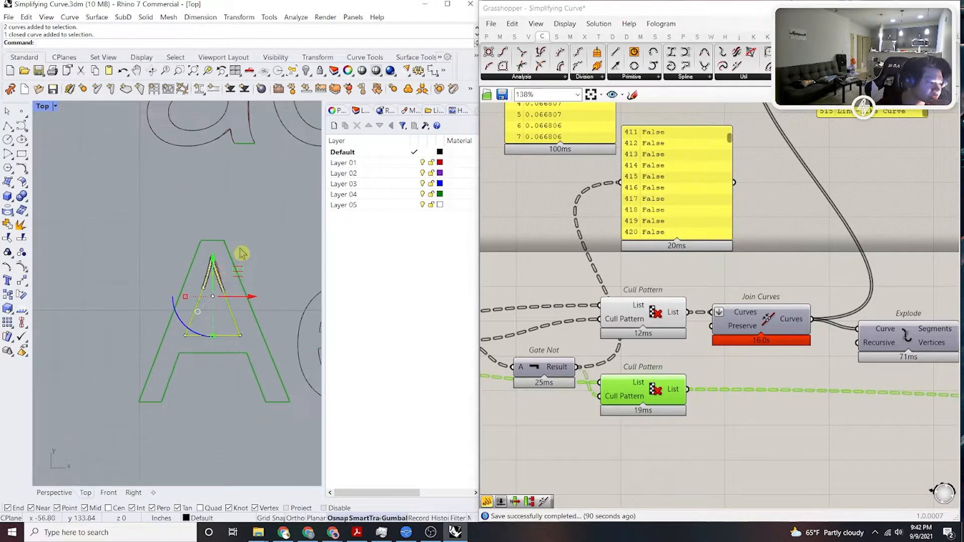
# Compare the capital A's original inner outline with the rebuilt curve at its apex, and clear the selection.
pyautogui.scroll(4, 226, 226)
pyautogui.moveTo(224, 259); pyautogui.dragTo(196, 244, button='right')
pyautogui.scroll(-5, 212, 271)
pyautogui.scroll(12, 183, 255)
pyautogui.scroll(4, 151, 246)
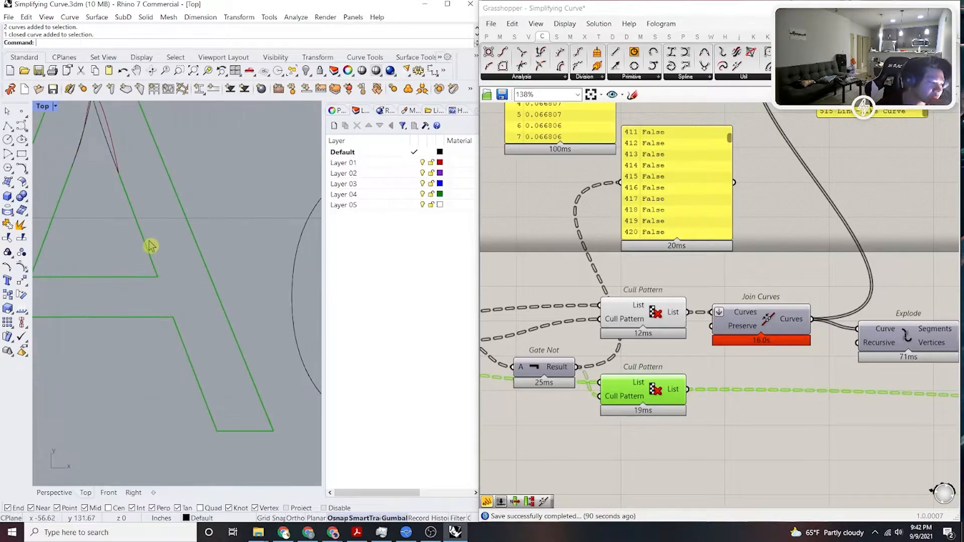
pyautogui.click(149, 245)
pyautogui.scroll(5, 162, 215)
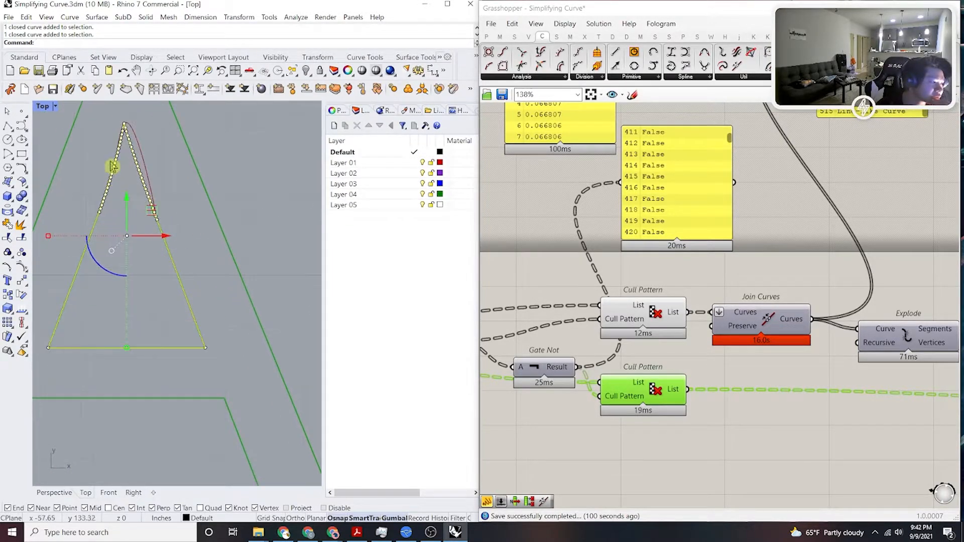
pyautogui.scroll(-13, 183, 187)
pyautogui.moveTo(198, 216); pyautogui.dragTo(167, 229, button='right')
pyautogui.click(224, 190)
pyautogui.scroll(-11, 225, 192)
pyautogui.moveTo(236, 201); pyautogui.dragTo(213, 213, button='right')
pyautogui.scroll(-3, 250, 271)
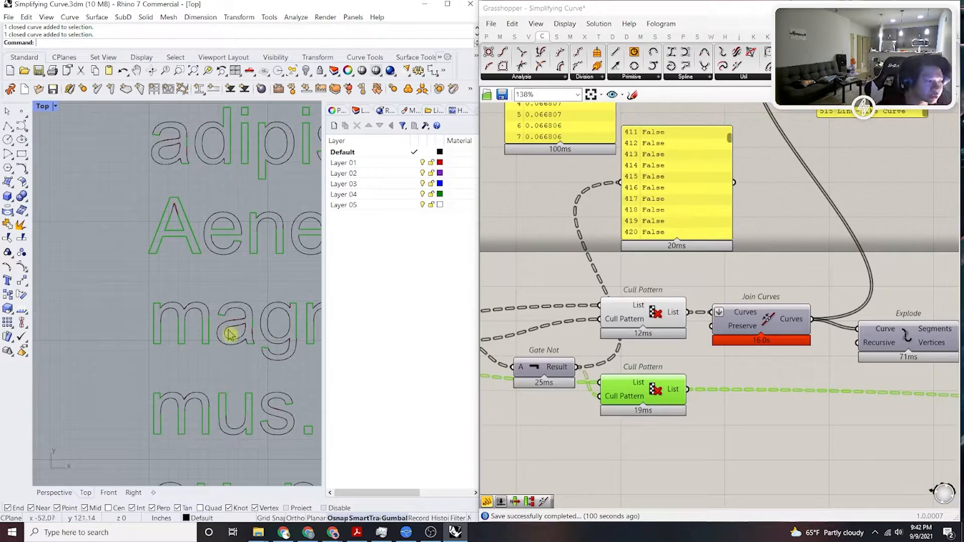
# Examine which letter segments the lower Cull Pattern component highlights across the lines of the paragraph.
pyautogui.scroll(-5, 232, 310)
pyautogui.moveTo(274, 308); pyautogui.dragTo(226, 329, button='right')
pyautogui.moveTo(261, 380); pyautogui.dragTo(128, 306, button='right')
pyautogui.moveTo(307, 273); pyautogui.dragTo(191, 313, button='right')
pyautogui.moveTo(269, 282); pyautogui.dragTo(147, 313, button='right')
pyautogui.moveTo(291, 303); pyautogui.dragTo(189, 301, button='right')
pyautogui.moveTo(183, 351); pyautogui.dragTo(260, 288, button='right')
pyautogui.moveTo(146, 324); pyautogui.dragTo(261, 273, button='right')
pyautogui.moveTo(198, 282); pyautogui.dragTo(311, 277, button='right')
pyautogui.scroll(6, 281, 282)
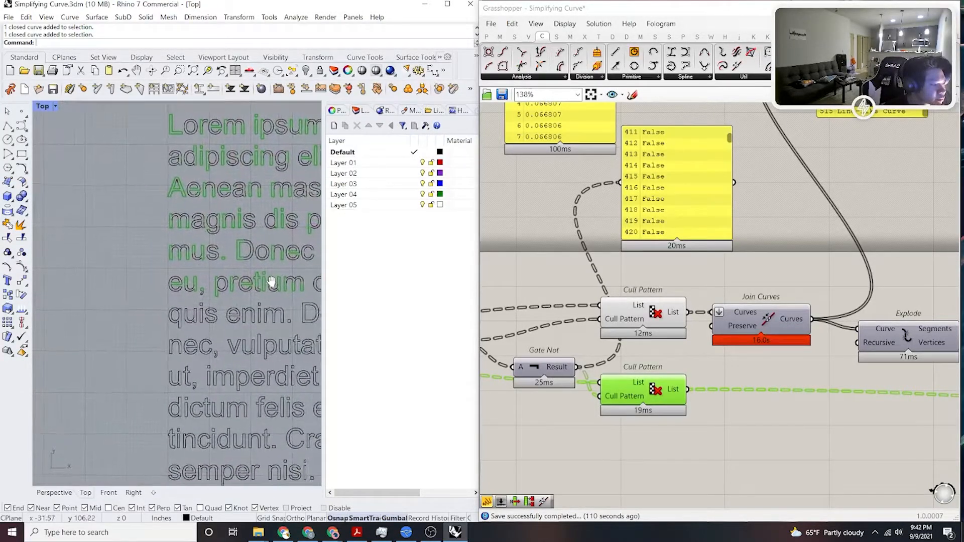
# Inspect the rebuilt comma after "eu" up close and check the length threshold slider feeding the Smaller Than component.
pyautogui.scroll(5, 234, 311)
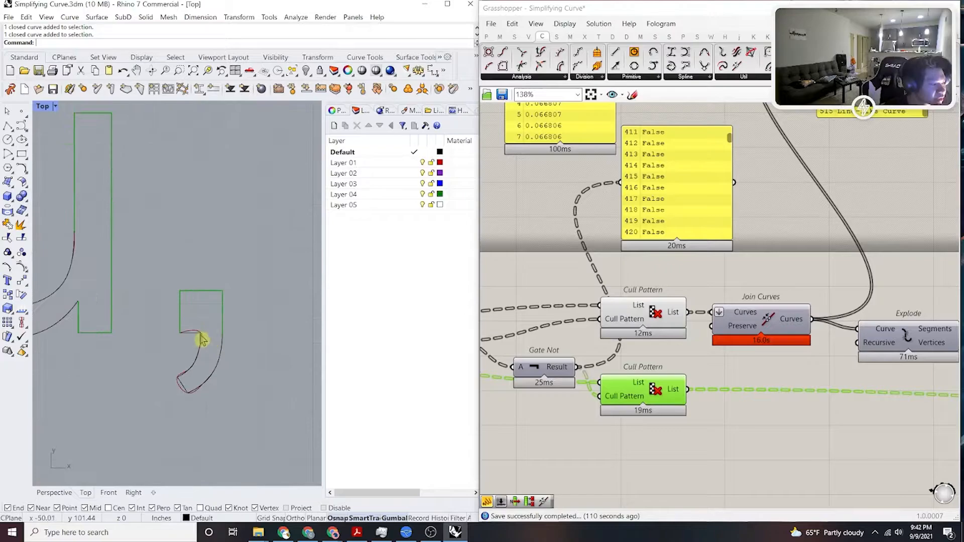
pyautogui.click(154, 333)
pyautogui.moveTo(217, 373); pyautogui.dragTo(205, 299, button='right')
pyautogui.click(246, 175)
pyautogui.scroll(-6, 225, 216)
pyautogui.moveTo(572, 324); pyautogui.dragTo(771, 317, button='right')
pyautogui.scroll(-5, 772, 318)
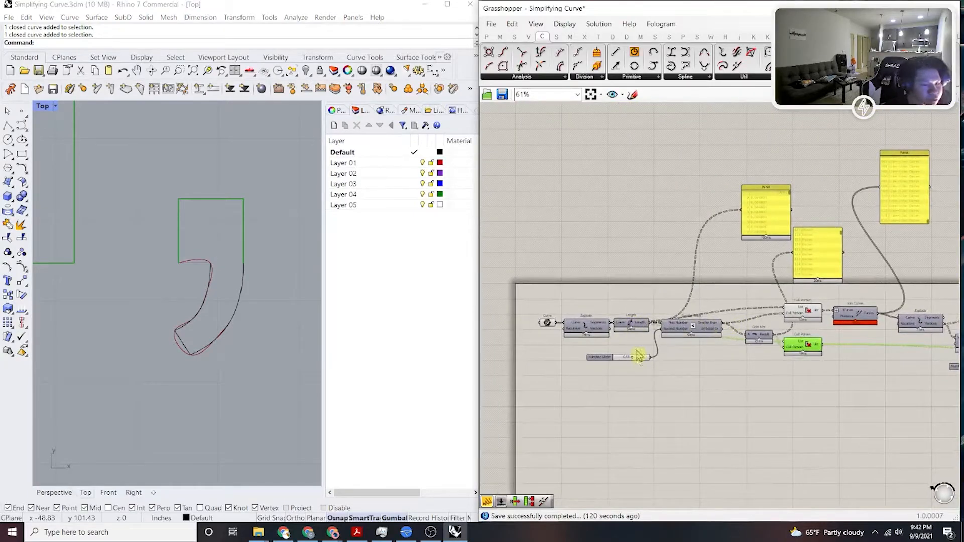
pyautogui.scroll(5, 638, 355)
pyautogui.scroll(6, 243, 222)
pyautogui.scroll(4, 196, 218)
# Compare the rebuilt curves with the original outlines on the letters of "mus." and the neighbouring words.
pyautogui.scroll(-6, 231, 161)
pyautogui.scroll(4, 217, 221)
pyautogui.scroll(3, 258, 209)
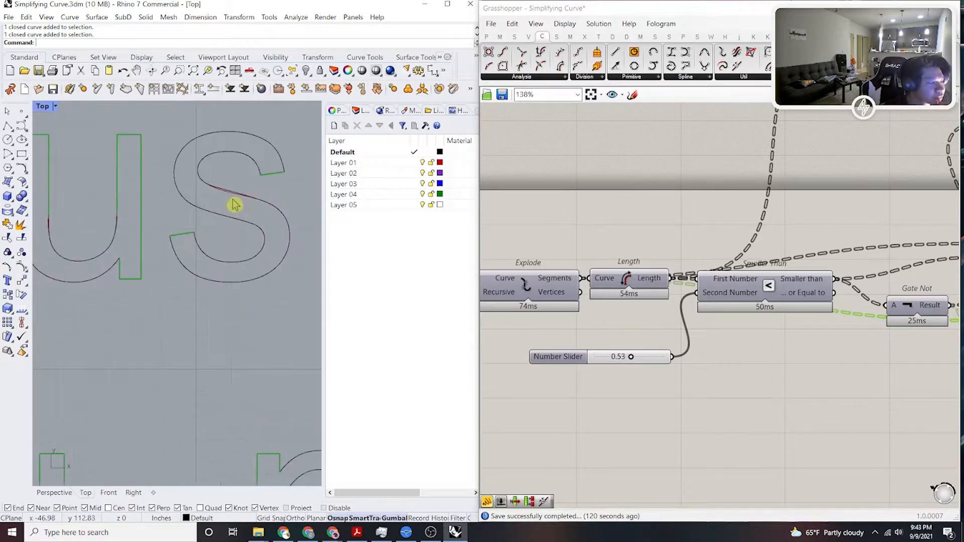
pyautogui.scroll(-1, 226, 195)
pyautogui.scroll(-2, 218, 241)
pyautogui.scroll(3, 248, 298)
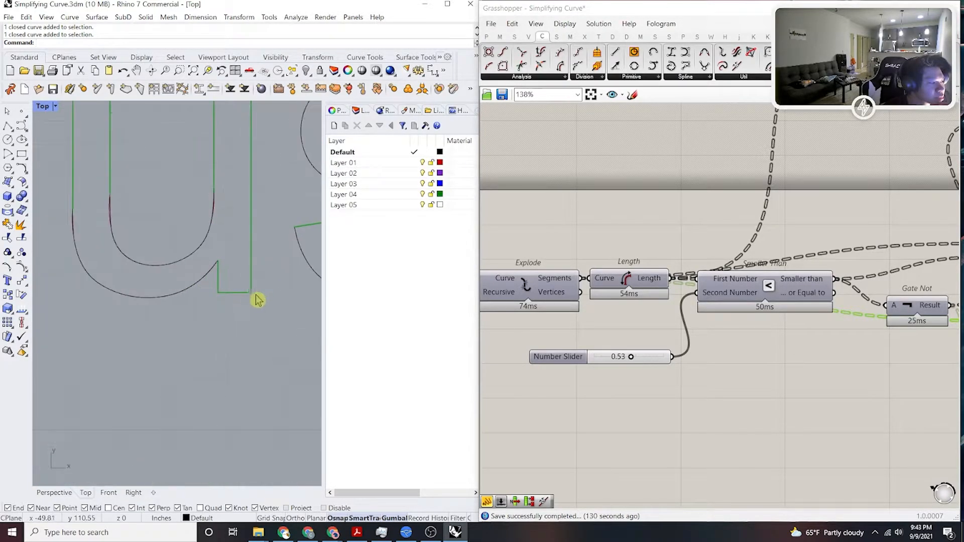
pyautogui.scroll(-3, 236, 281)
pyautogui.scroll(-2, 161, 231)
pyautogui.scroll(1, 151, 251)
pyautogui.scroll(-2, 159, 276)
pyautogui.scroll(-2, 198, 190)
pyautogui.scroll(4, 159, 230)
# Measure the length of the short vertical edge at the foot of the d in "dis".
pyautogui.scroll(2, 95, 198)
pyautogui.scroll(-6, 111, 208)
pyautogui.scroll(5, 211, 243)
pyautogui.scroll(3, 195, 253)
pyautogui.write('Distance')
pyautogui.press('Return')
pyautogui.click(219, 176)
pyautogui.click(219, 297)
# Set the Number Slider feeding the Smaller Than component's second number to 0.45.
pyautogui.moveTo(526, 344); pyautogui.dragTo(590, 345, button='right')
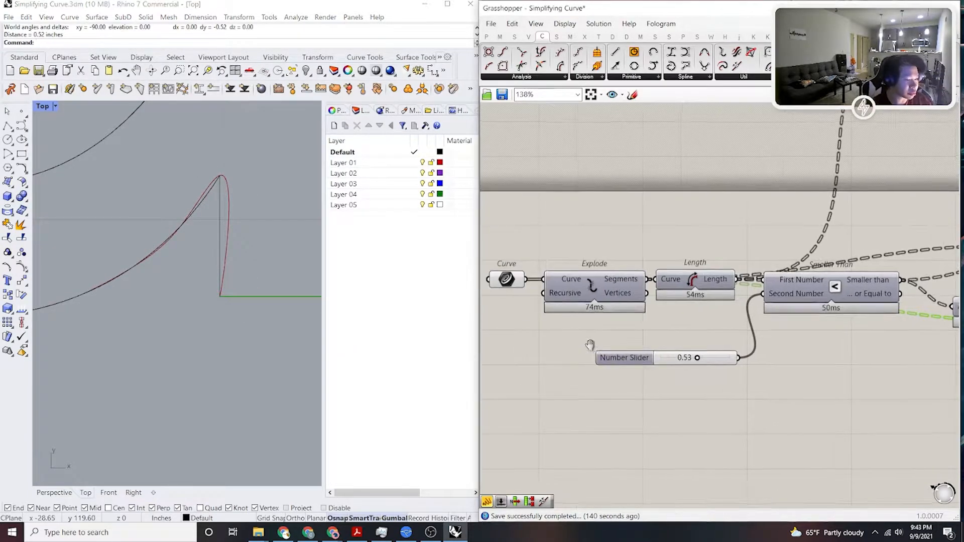
pyautogui.scroll(6, 688, 359)
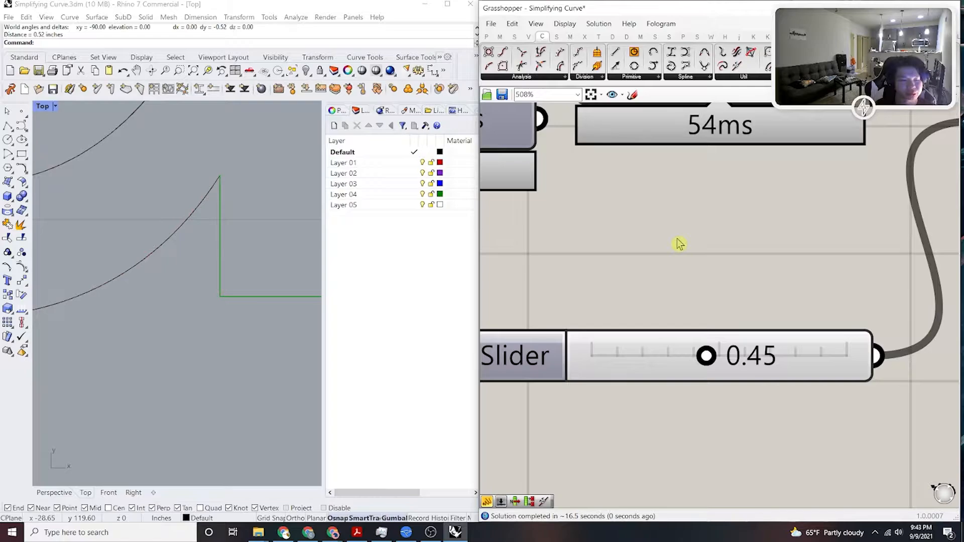
pyautogui.scroll(-5, 196, 294)
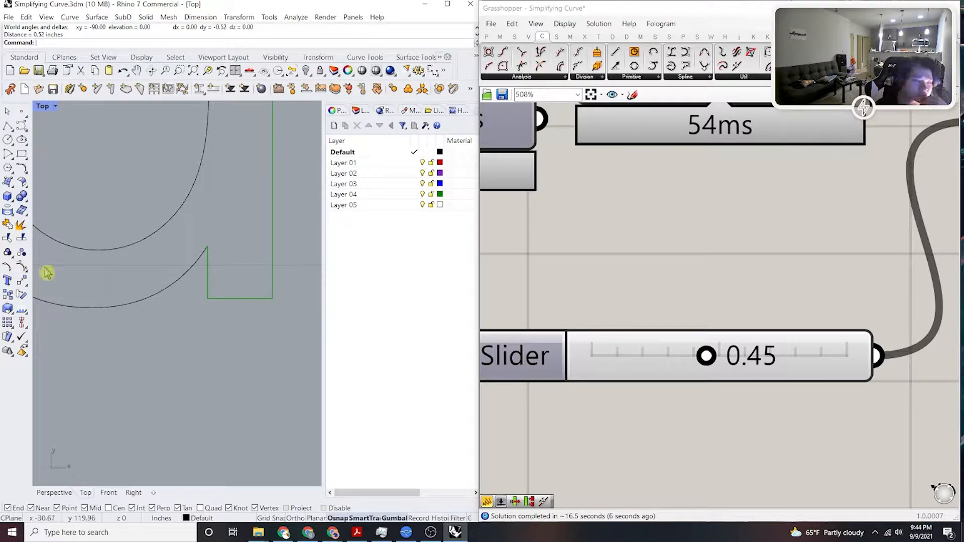
# Inspect the highlighted segments and rebuilt corners in the upper paragraph lines, including the a at the end of "massa.".
pyautogui.scroll(10, 215, 279)
pyautogui.moveTo(228, 248); pyautogui.dragTo(243, 295, button='right')
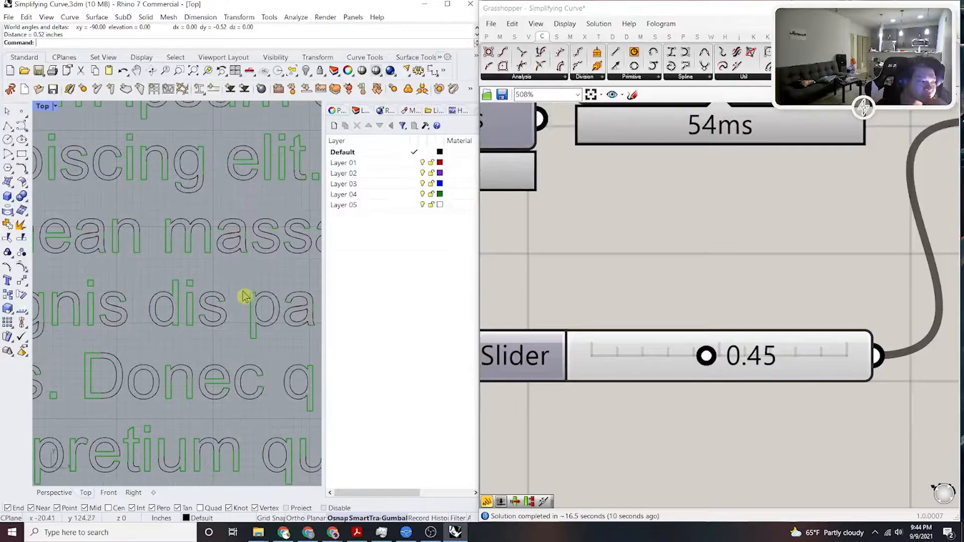
pyautogui.scroll(-2, 243, 269)
pyautogui.scroll(8, 258, 273)
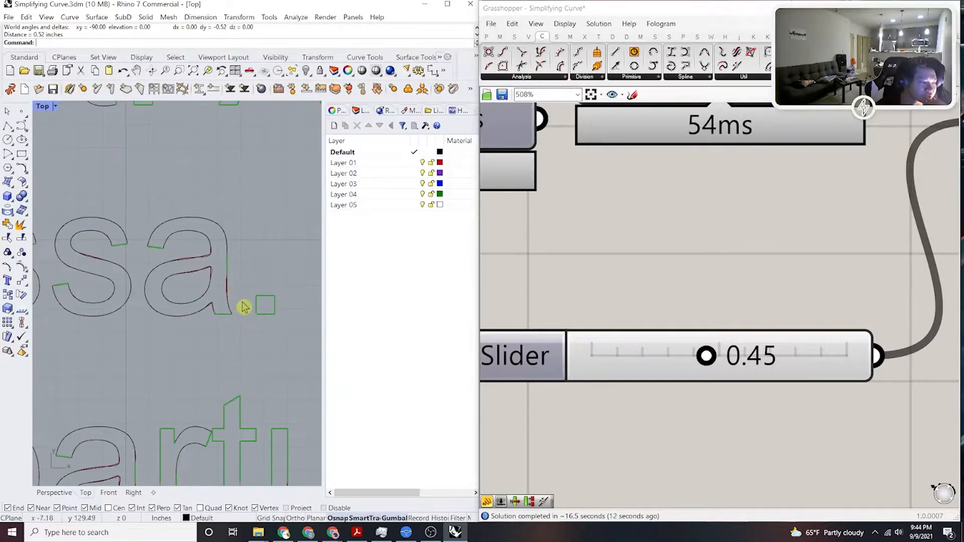
pyautogui.scroll(-6, 205, 241)
pyautogui.scroll(2, 186, 223)
pyautogui.scroll(8, 184, 221)
pyautogui.scroll(2, 181, 186)
pyautogui.scroll(-8, 168, 155)
pyautogui.scroll(-1, 201, 264)
pyautogui.scroll(6, 205, 264)
pyautogui.scroll(-4, 258, 295)
pyautogui.scroll(4, 254, 273)
pyautogui.scroll(6, 201, 288)
# Select the inner outline of the a in "amet", compare its control points with the rebuilt curve, and clear the selection.
pyautogui.click(241, 287)
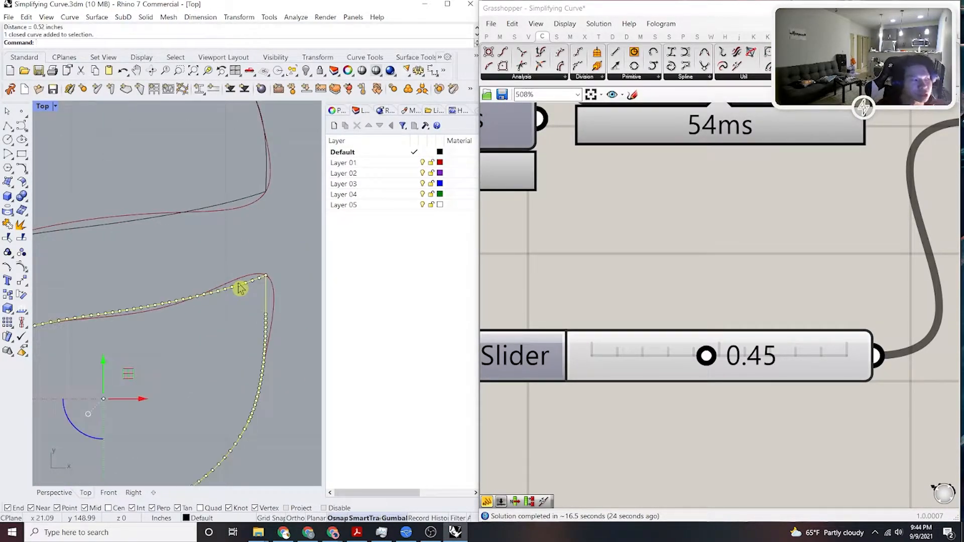
pyautogui.scroll(-5, 162, 301)
pyautogui.scroll(3, 193, 251)
pyautogui.scroll(-2, 196, 242)
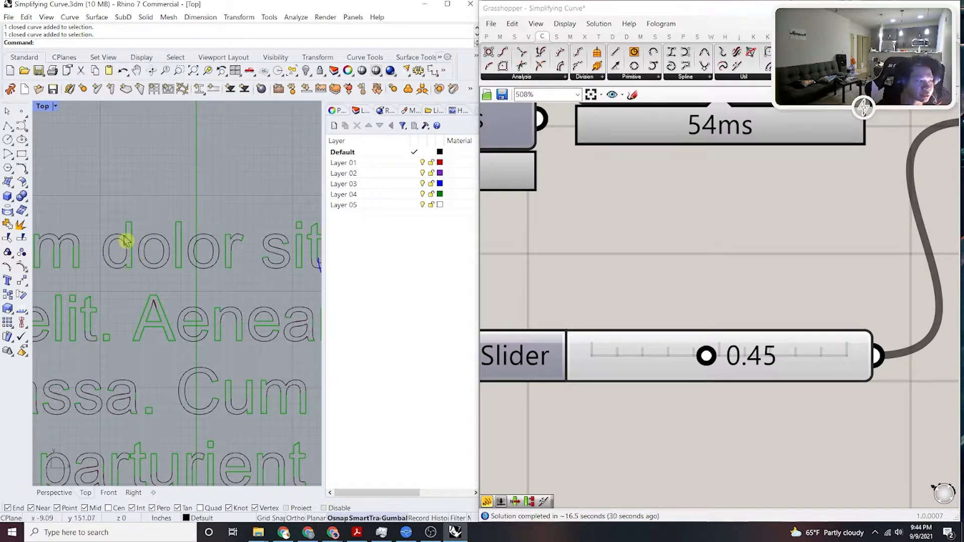
pyautogui.moveTo(292, 266); pyautogui.dragTo(192, 269, button='right')
pyautogui.scroll(10, 285, 262)
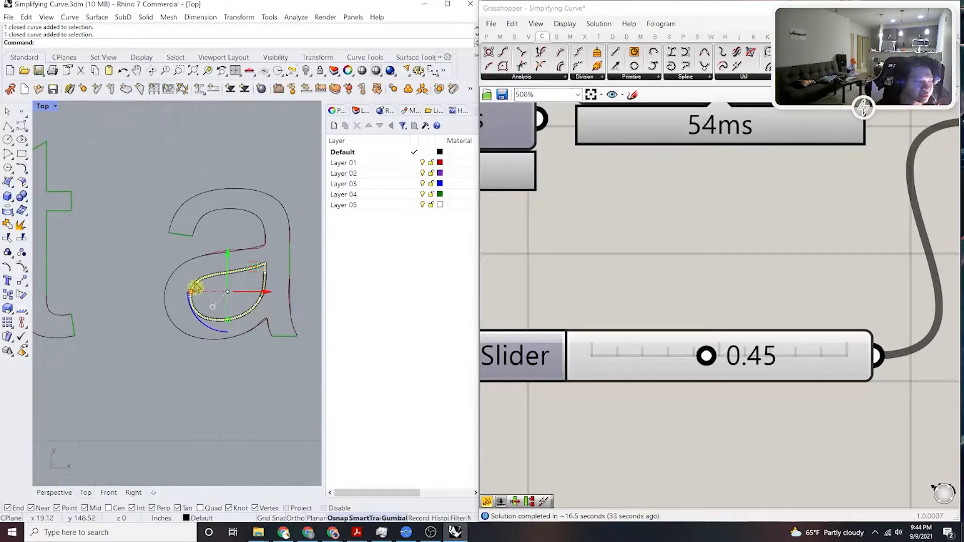
pyautogui.scroll(-10, 284, 262)
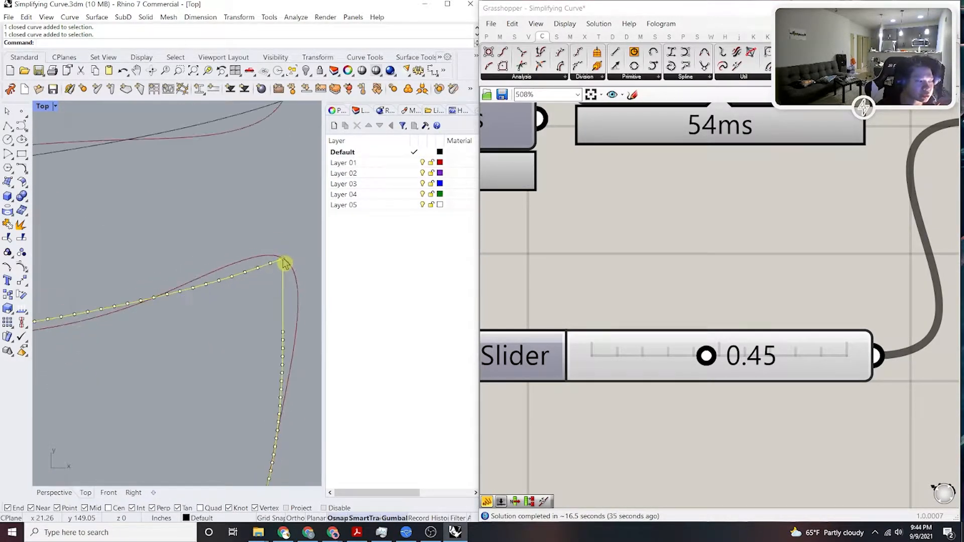
pyautogui.scroll(-6, 251, 266)
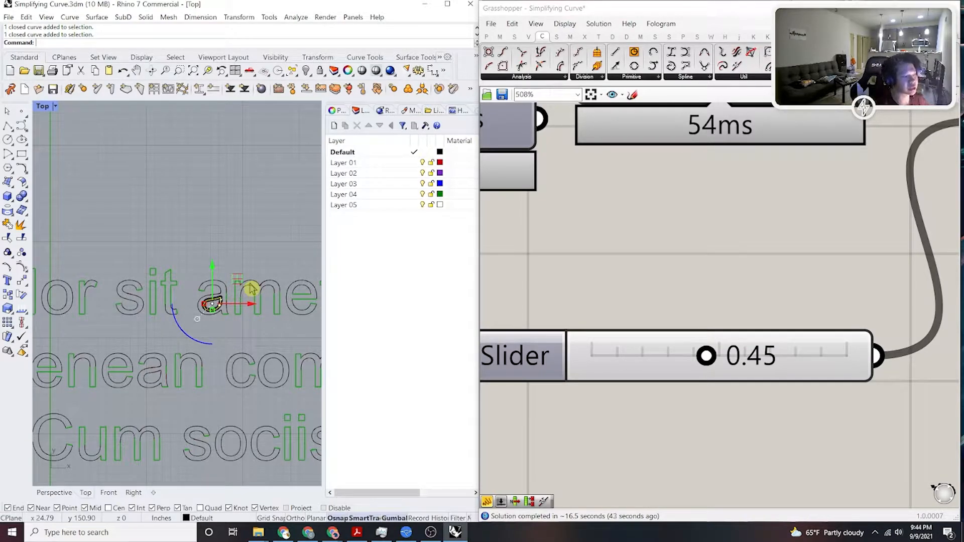
pyautogui.click(265, 229)
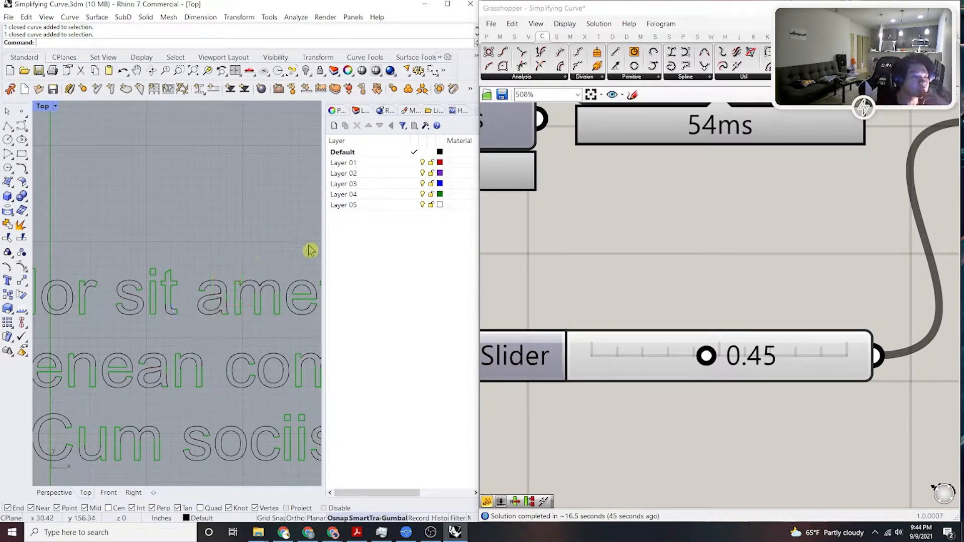
# Review the a's rebuilt corners and trace the definition from the length threshold slider through the Cull Pattern components to Reduce.
pyautogui.scroll(-3, 670, 274)
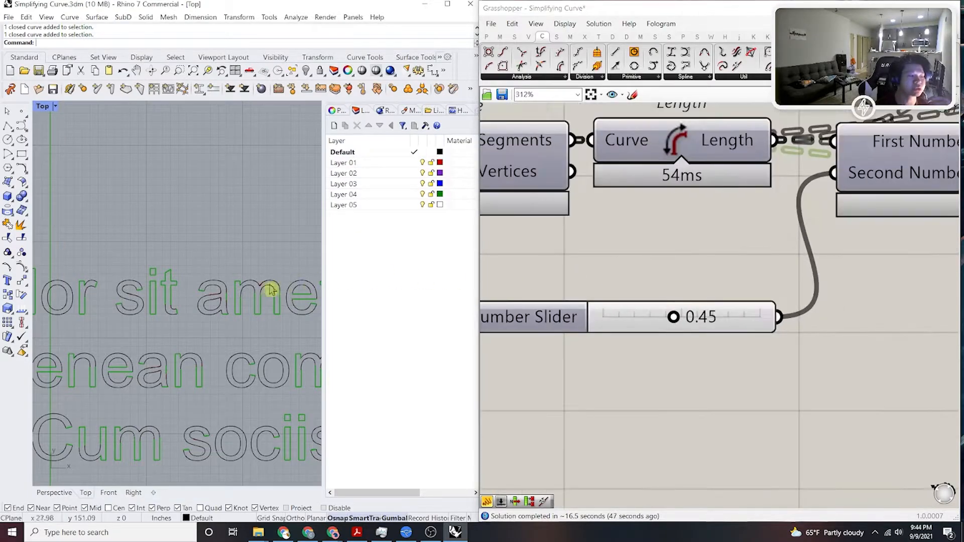
pyautogui.scroll(4, 208, 319)
pyautogui.scroll(5, 236, 288)
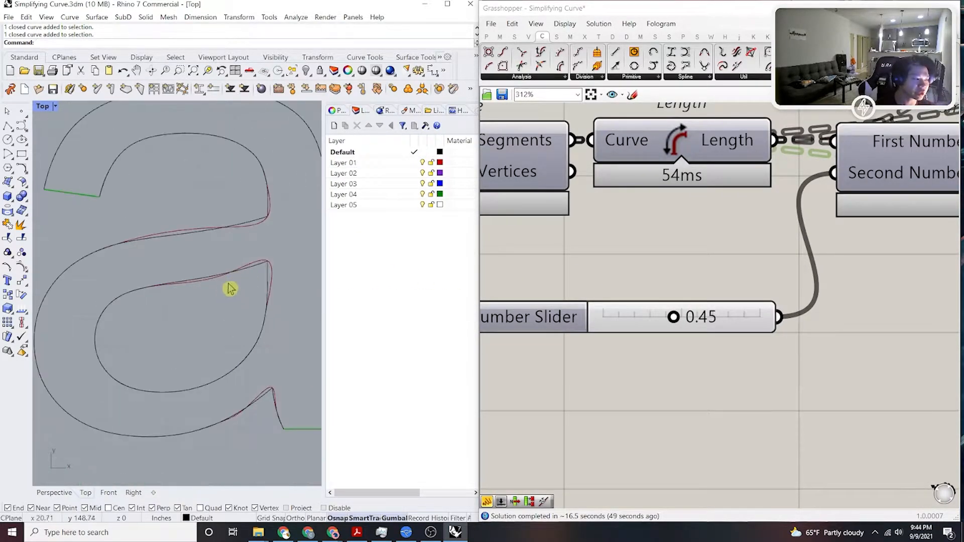
pyautogui.scroll(-5, 823, 351)
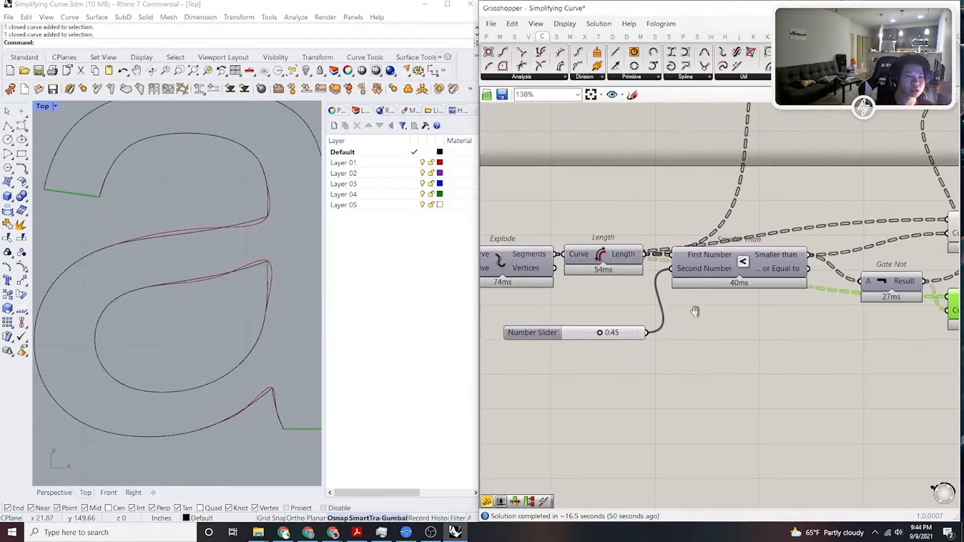
pyautogui.moveTo(655, 309); pyautogui.dragTo(706, 357, button='right')
pyautogui.scroll(3, 843, 354)
pyautogui.moveTo(844, 353); pyautogui.dragTo(572, 396, button='right')
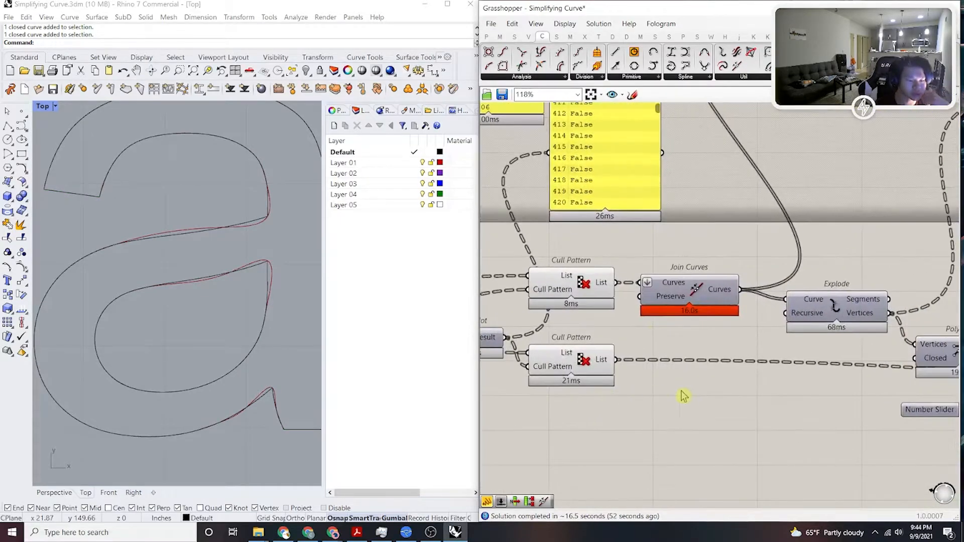
pyautogui.scroll(-2, 800, 393)
pyautogui.moveTo(800, 393); pyautogui.dragTo(686, 394, button='right')
pyautogui.scroll(-9, 183, 277)
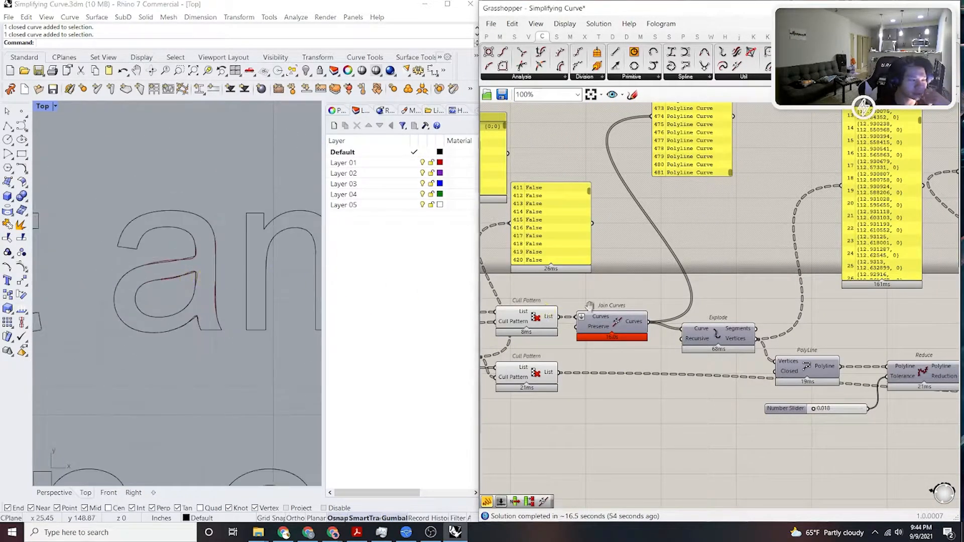
# Clear the values stored in the Curve parameter at the start of the definition.
pyautogui.moveTo(566, 308); pyautogui.dragTo(756, 302, button='right')
pyautogui.scroll(-4, 755, 303)
pyautogui.scroll(7, 567, 320)
pyautogui.rightClick(562, 322)
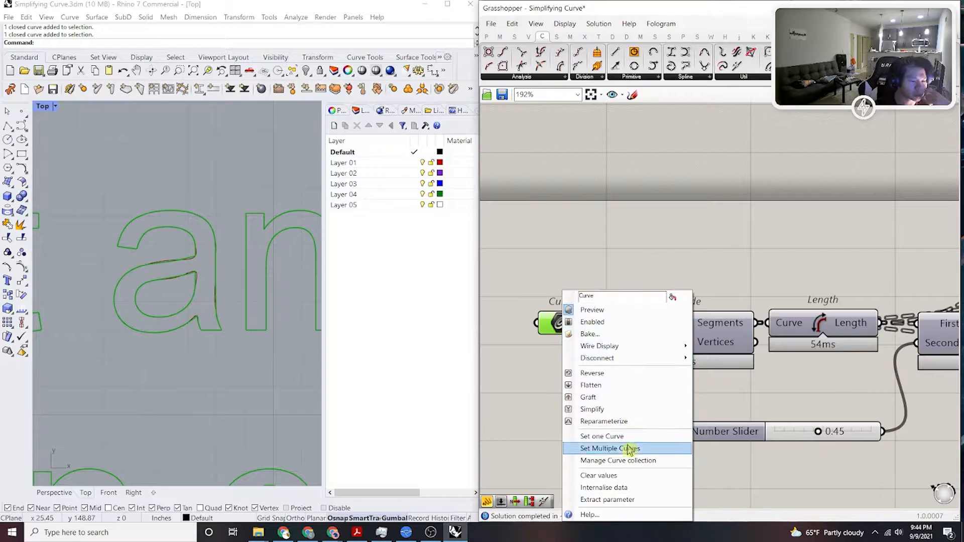
pyautogui.click(628, 476)
# Assign only the two outlines of the letter a in "amet" to the Curve parameter, and clear the selection.
pyautogui.moveTo(237, 316); pyautogui.dragTo(280, 370, button='right')
pyautogui.moveTo(279, 369); pyautogui.dragTo(173, 256)
pyautogui.rightClick(562, 322)
pyautogui.click(645, 435)
pyautogui.click(661, 248)
pyautogui.click(257, 366)
# Highlight the Interpolate component's output on the letter a to compare it with the original outline, and deselect the component.
pyautogui.scroll(8, 245, 282)
pyautogui.scroll(-5, 614, 247)
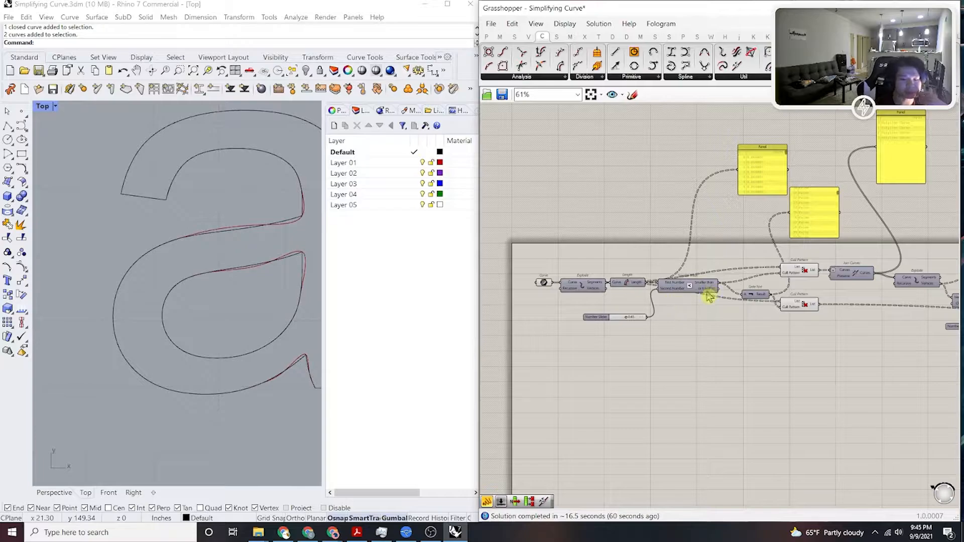
pyautogui.scroll(3, 708, 295)
pyautogui.click(814, 355)
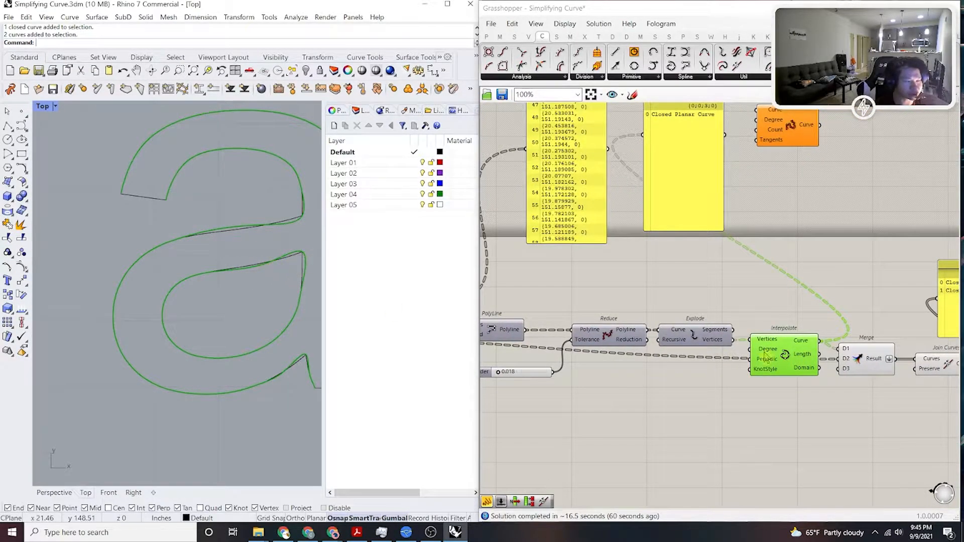
pyautogui.click(779, 393)
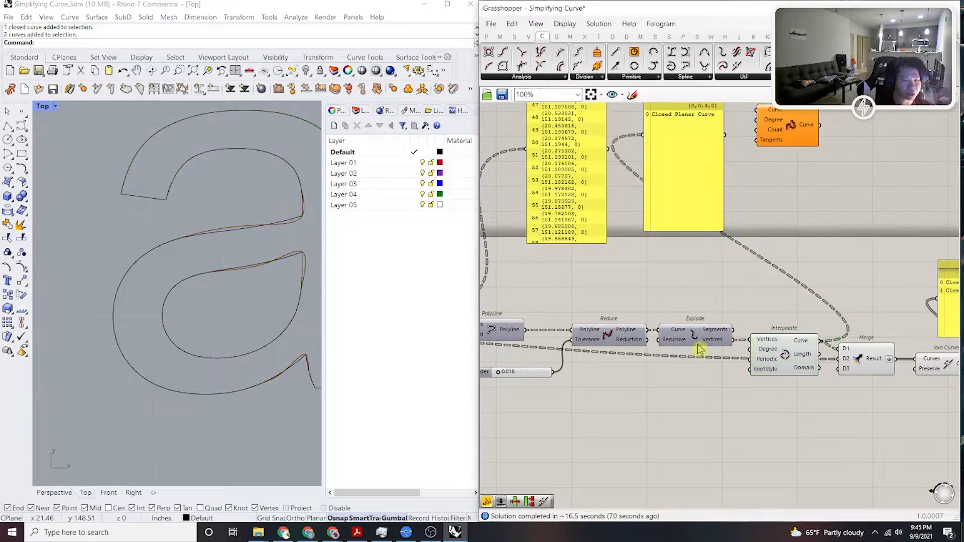
# Turn on the preview of the Explode component after Reduce to show its vertices on the letter a.
pyautogui.middleClick(693, 335)
pyautogui.click(716, 300)
pyautogui.click(729, 294)
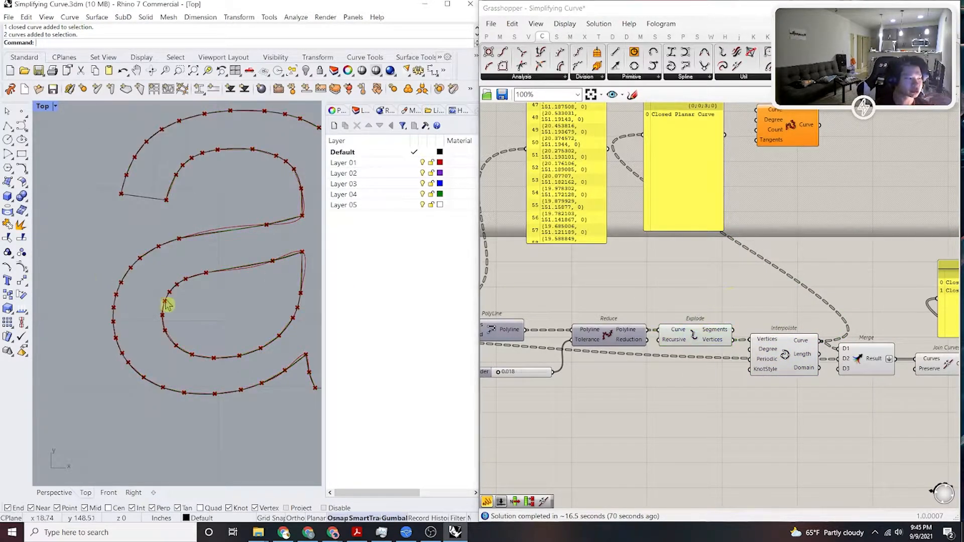
# Examine how the interpolated curve deviates between the reduced vertices at the corners of the letter a.
pyautogui.scroll(5, 258, 322)
pyautogui.scroll(2, 203, 321)
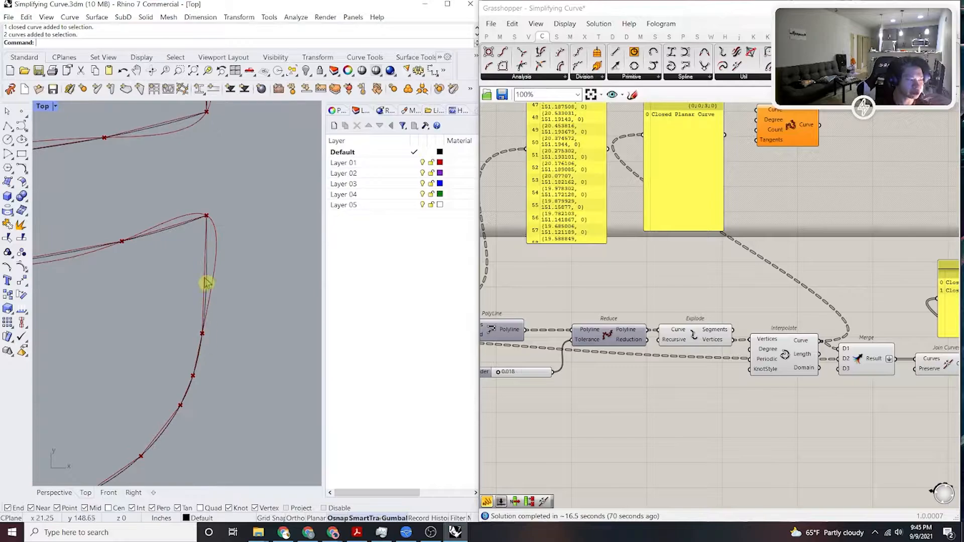
pyautogui.scroll(3, 166, 255)
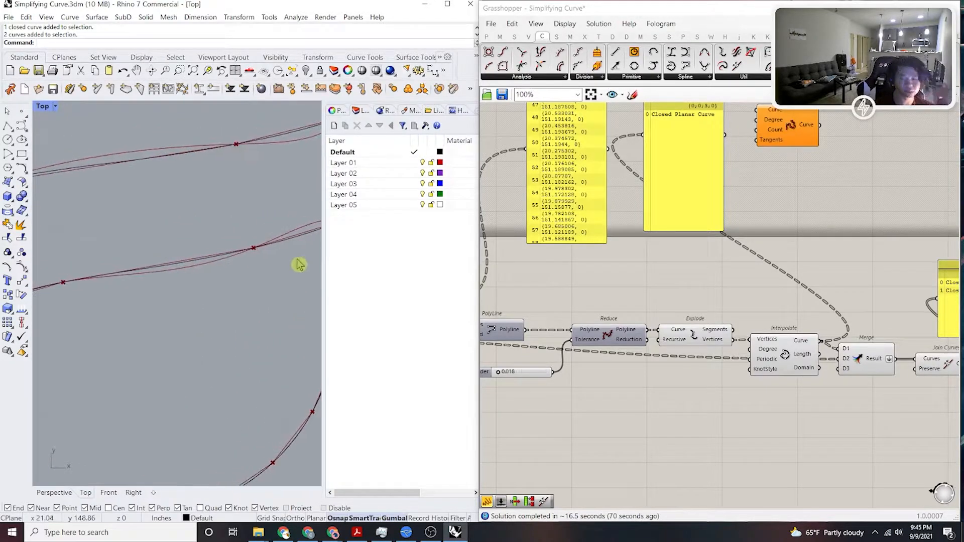
pyautogui.scroll(-5, 258, 275)
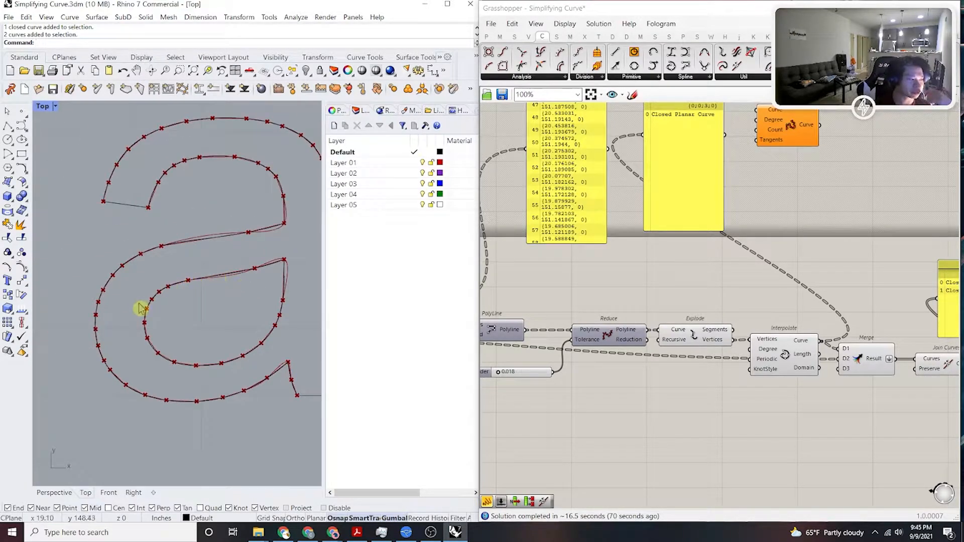
pyautogui.scroll(4, 267, 291)
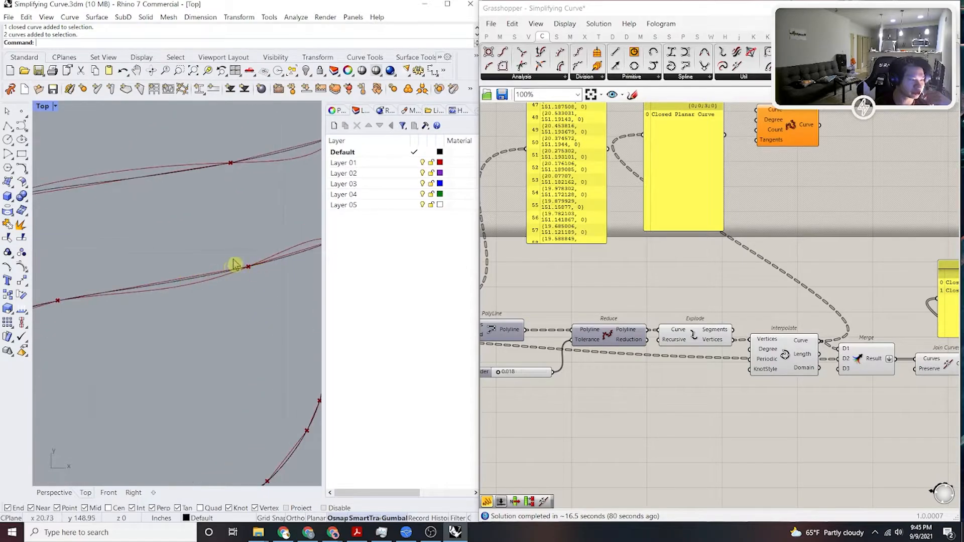
pyautogui.scroll(-1, 211, 274)
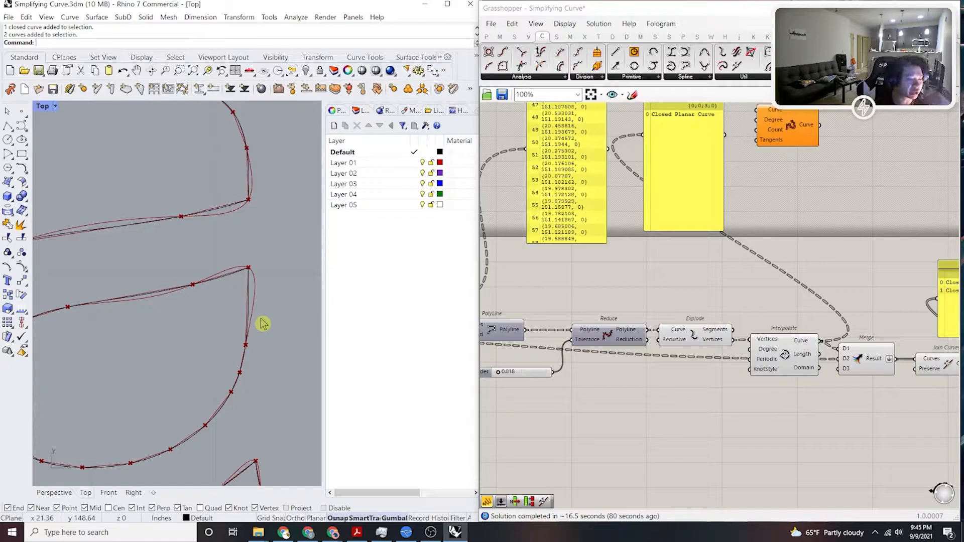
# Add a Kinky Curve component below the Interpolate component and select it.
pyautogui.moveTo(783, 419); pyautogui.dragTo(729, 428, button='right')
pyautogui.doubleClick(748, 422)
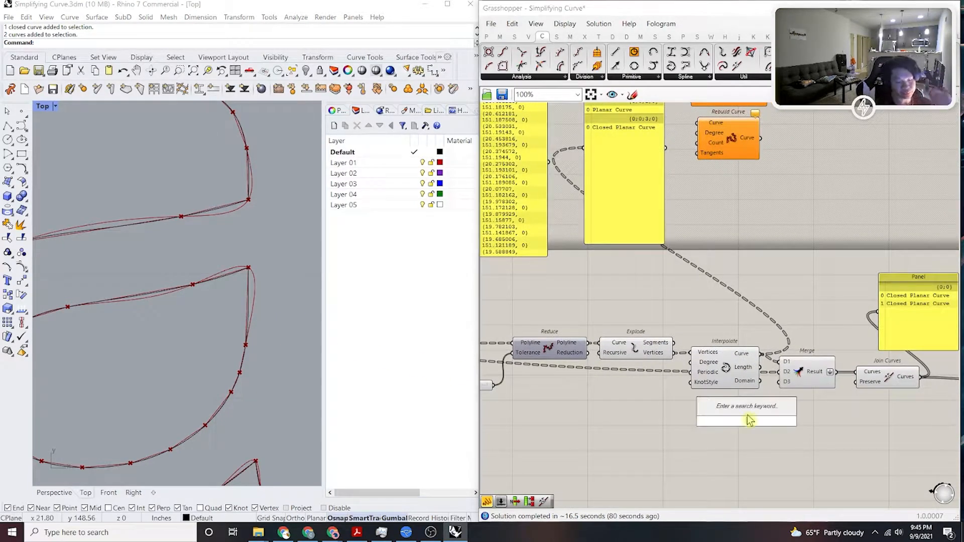
pyautogui.write('kink')
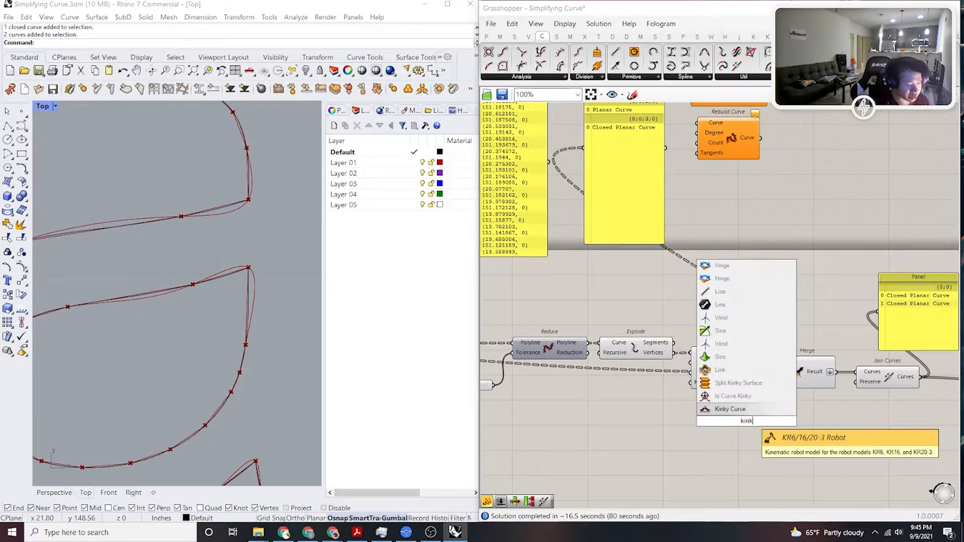
pyautogui.press('Return')
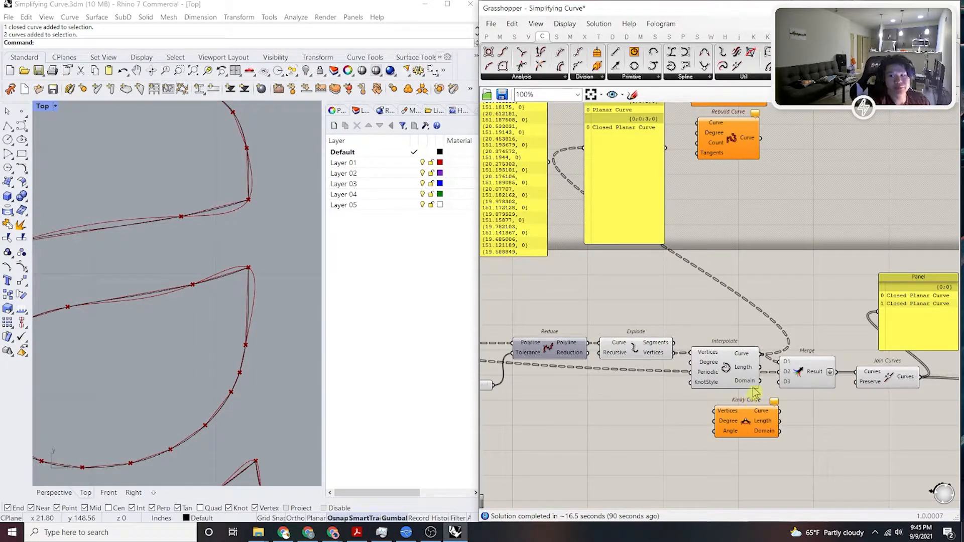
pyautogui.scroll(4, 747, 419)
pyautogui.click(747, 422)
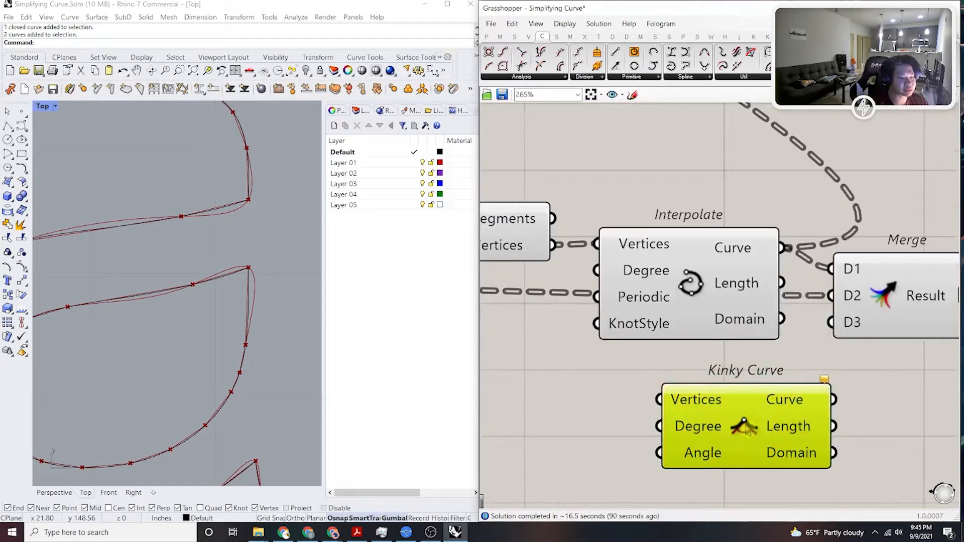
# Position the Kinky Curve component directly below the Interpolate component, aligned with its edge.
pyautogui.scroll(-2, 744, 418)
pyautogui.moveTo(753, 407); pyautogui.dragTo(715, 415, button='right')
pyautogui.scroll(-2, 683, 388)
pyautogui.scroll(2, 675, 382)
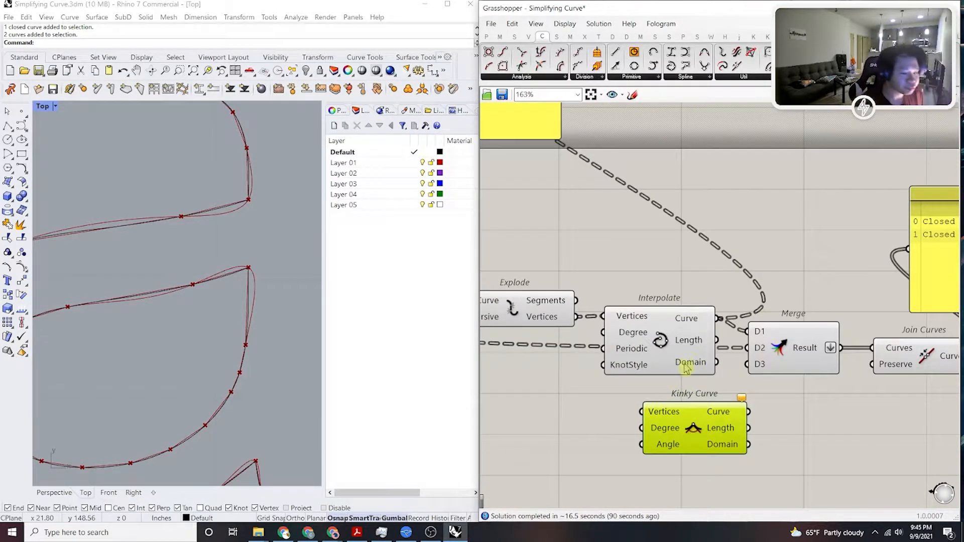
pyautogui.scroll(1, 723, 423)
pyautogui.moveTo(683, 433); pyautogui.dragTo(622, 434)
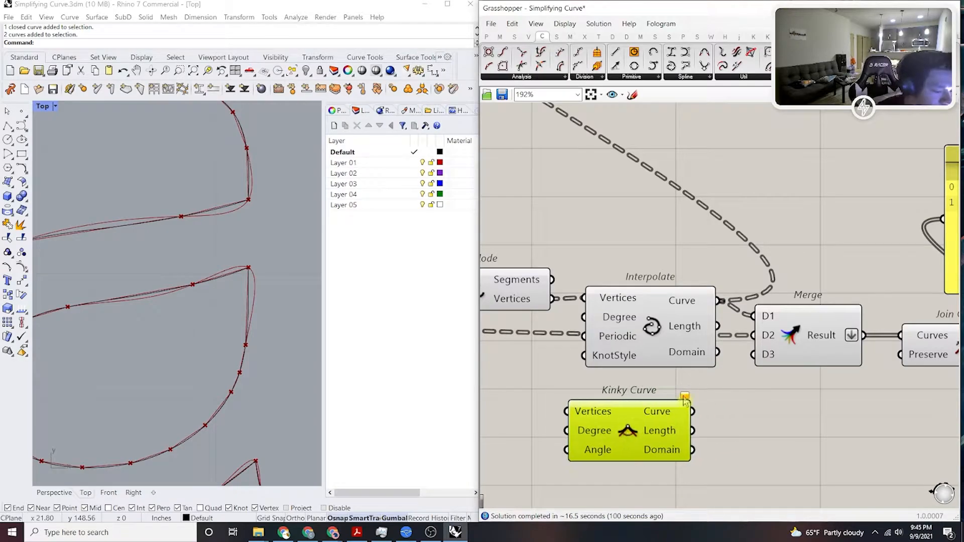
pyautogui.click(722, 391)
pyautogui.moveTo(726, 402); pyautogui.dragTo(734, 421, button='right')
pyautogui.moveTo(643, 447); pyautogui.dragTo(662, 441)
pyautogui.click(763, 436)
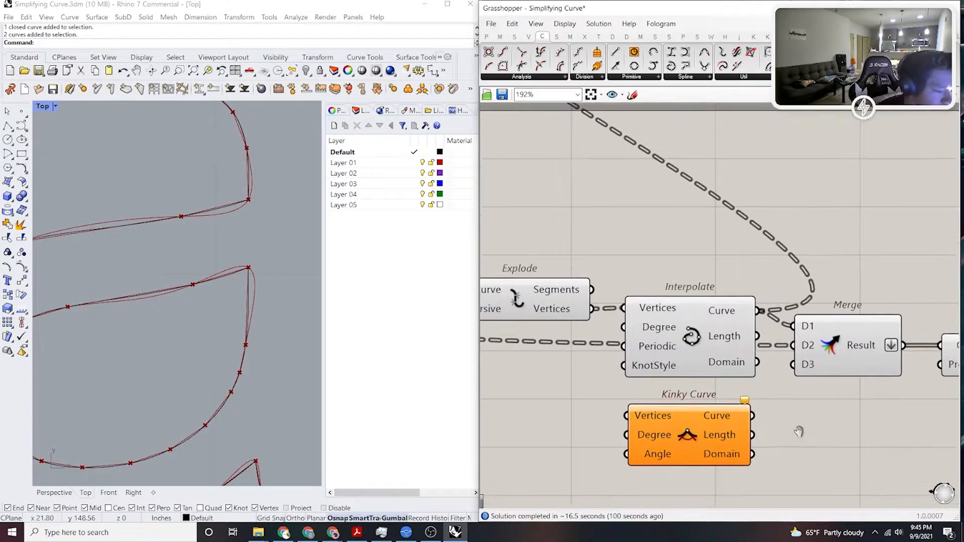
# Connect the Vertices output of the Explode component to the Vertices input of Kinky Curve.
pyautogui.scroll(2, 785, 430)
pyautogui.moveTo(638, 292); pyautogui.dragTo(602, 407)
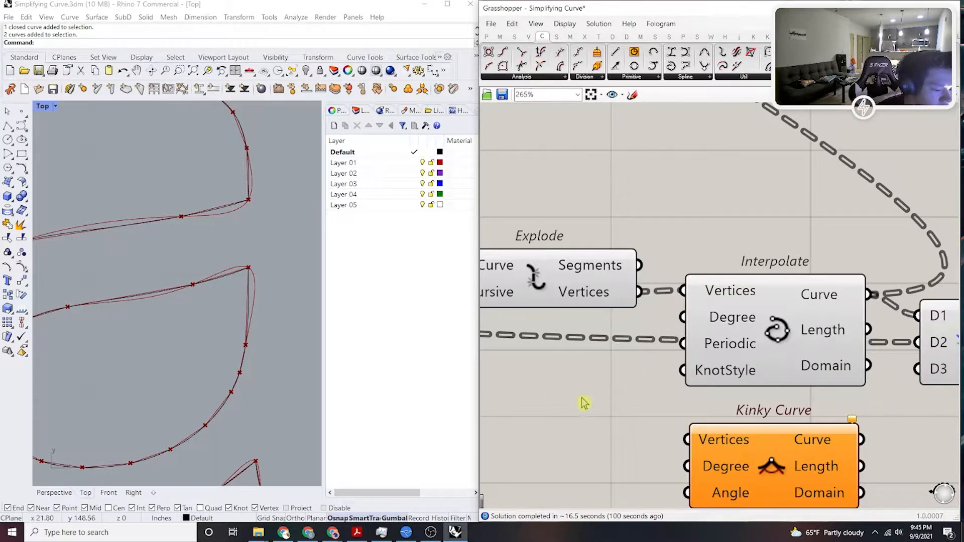
pyautogui.moveTo(601, 366); pyautogui.dragTo(565, 371, button='right')
pyautogui.moveTo(602, 299); pyautogui.dragTo(643, 448)
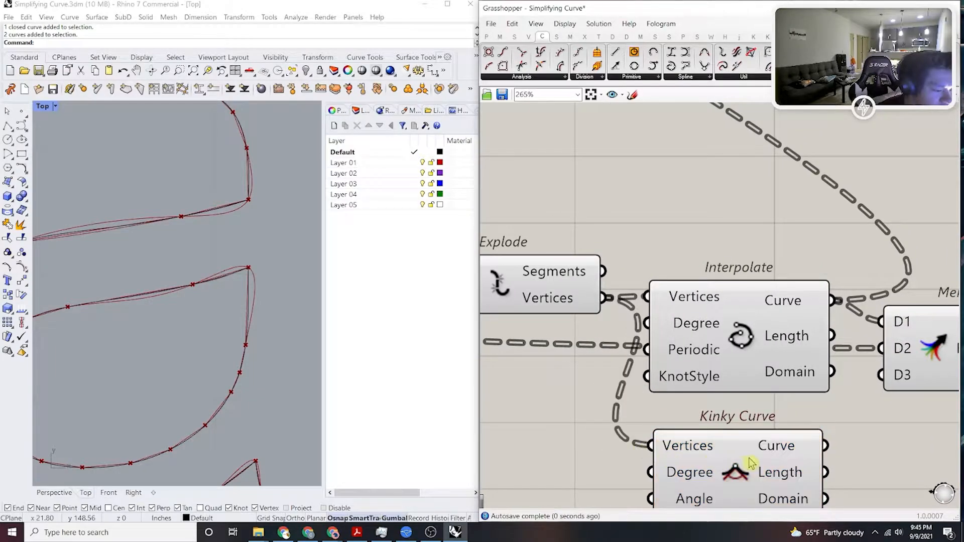
# Highlight the Kinky Curve component and examine how its curve follows the corners of the letter a compared with the interpolated curve.
pyautogui.moveTo(741, 464); pyautogui.dragTo(672, 398, button='right')
pyautogui.click(673, 396)
pyautogui.scroll(4, 205, 277)
pyautogui.scroll(-5, 271, 276)
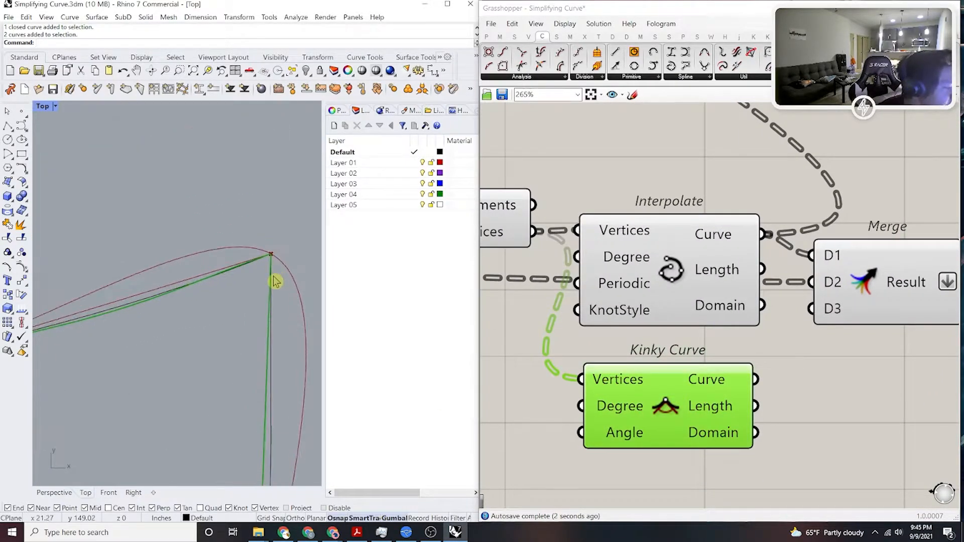
pyautogui.scroll(3, 190, 278)
pyautogui.scroll(-4, 226, 275)
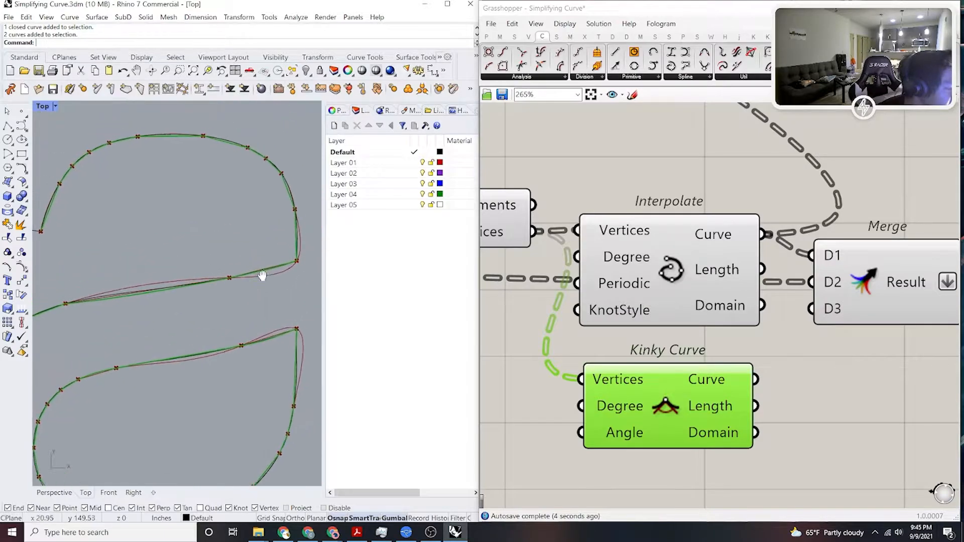
pyautogui.scroll(3, 218, 288)
pyautogui.scroll(3, 251, 284)
pyautogui.moveTo(306, 288); pyautogui.dragTo(209, 301, button='right')
pyautogui.scroll(2, 286, 259)
pyautogui.moveTo(292, 254); pyautogui.dragTo(196, 281, button='right')
pyautogui.scroll(2, 224, 243)
pyautogui.scroll(-3, 239, 304)
pyautogui.scroll(-8, 239, 304)
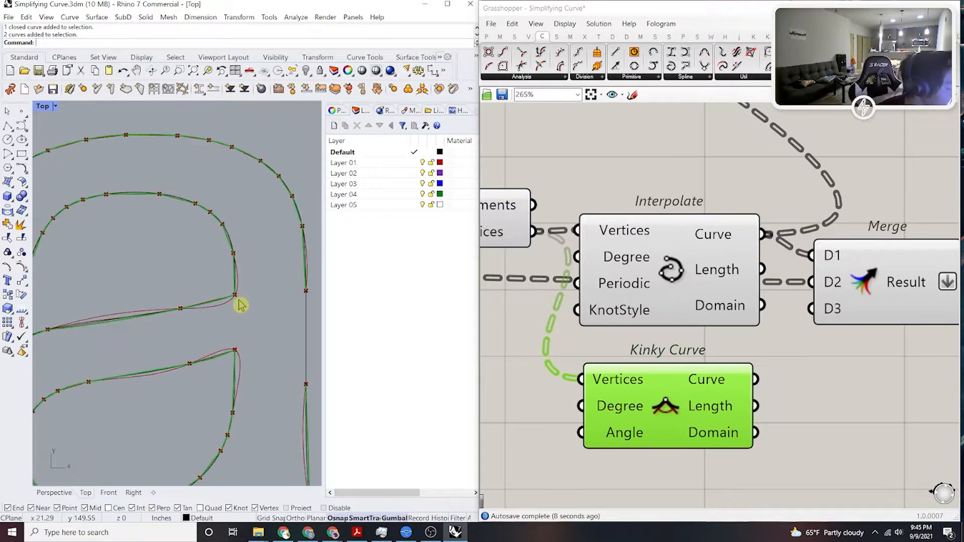
pyautogui.moveTo(216, 349); pyautogui.dragTo(171, 284, button='right')
pyautogui.scroll(2, 170, 284)
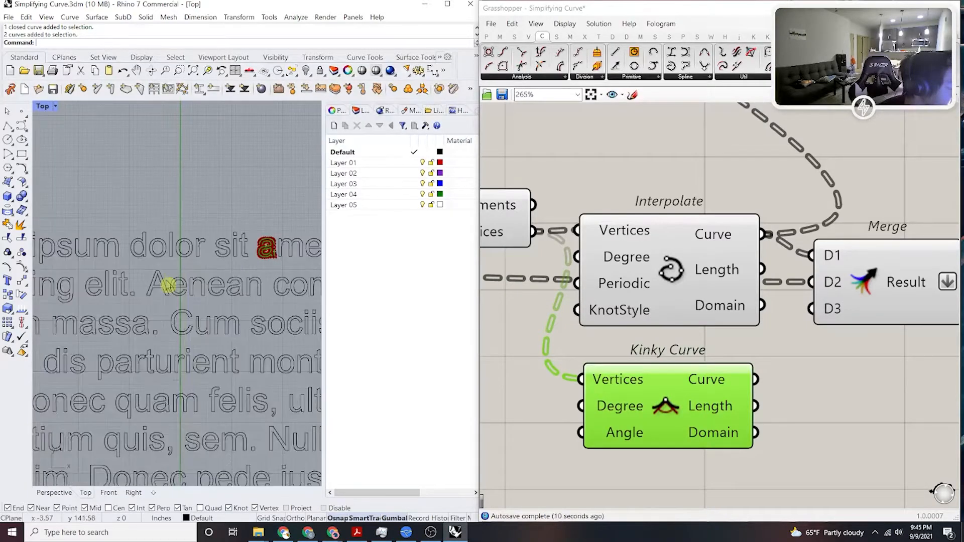
pyautogui.scroll(11, 266, 251)
pyautogui.moveTo(280, 256); pyautogui.dragTo(205, 294, button='right')
pyautogui.click(636, 334)
# Turn off the preview of the Explode component feeding the Interpolate component.
pyautogui.scroll(-3, 702, 347)
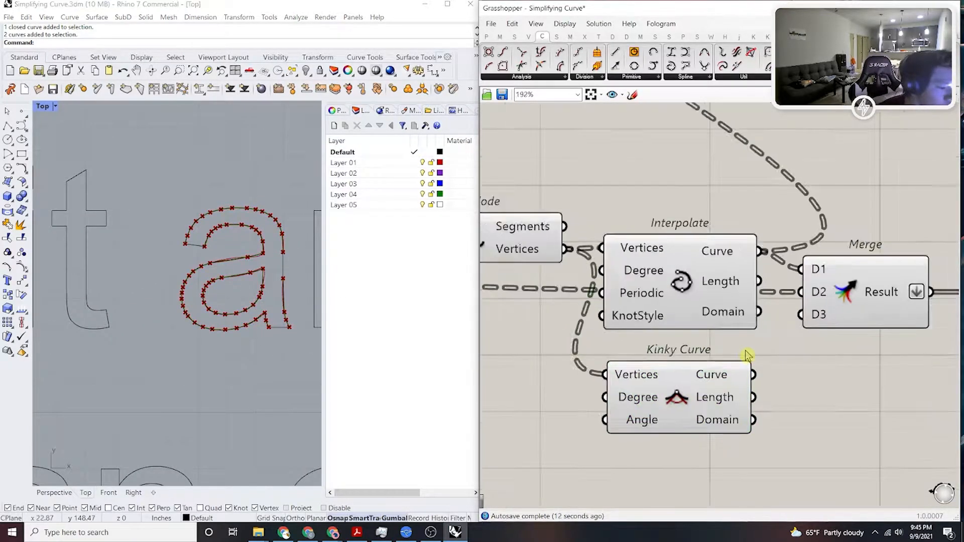
pyautogui.click(523, 274)
pyautogui.middleClick(519, 274)
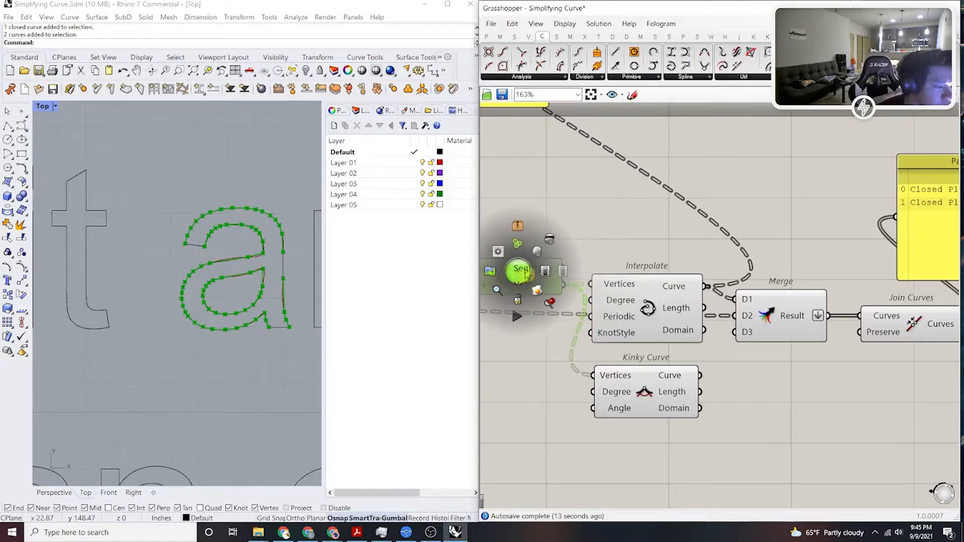
pyautogui.click(548, 251)
pyautogui.click(628, 209)
# Turn off the preview of the Interpolate, Merge and Join Curves components together.
pyautogui.scroll(-1, 753, 295)
pyautogui.moveTo(753, 295); pyautogui.dragTo(673, 290, button='right')
pyautogui.scroll(1, 673, 291)
pyautogui.moveTo(820, 355); pyautogui.dragTo(511, 274)
pyautogui.middleClick(635, 269)
pyautogui.click(664, 247)
pyautogui.click(685, 231)
# Highlight the Kinky Curve component and inspect its curve alone against the original outline of the letter a.
pyautogui.scroll(12, 216, 274)
pyautogui.click(567, 390)
pyautogui.moveTo(185, 301); pyautogui.dragTo(183, 300, button='right')
pyautogui.moveTo(562, 424); pyautogui.dragTo(603, 391, button='right')
pyautogui.scroll(-11, 275, 301)
pyautogui.moveTo(238, 308); pyautogui.dragTo(180, 329, button='right')
pyautogui.scroll(8, 251, 323)
pyautogui.moveTo(236, 344); pyautogui.dragTo(271, 337, button='right')
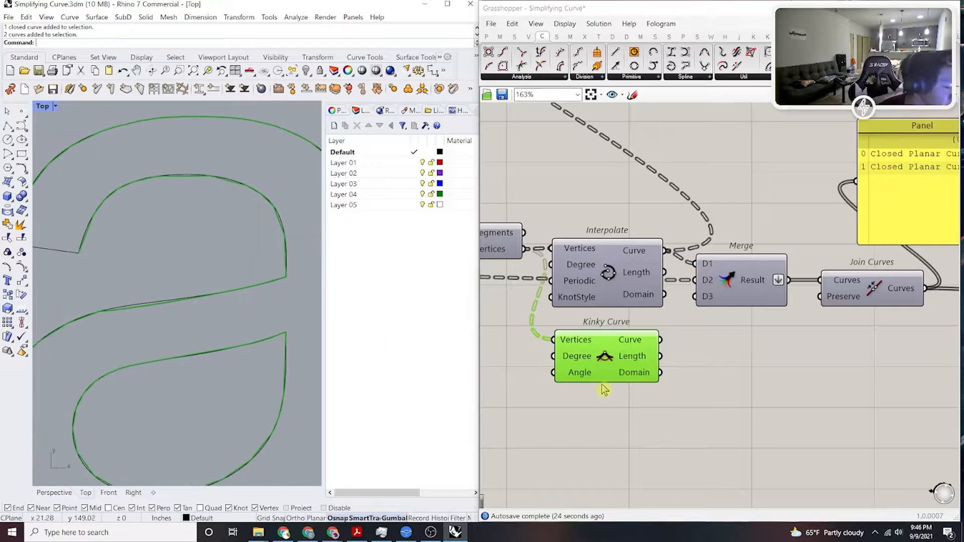
pyautogui.scroll(2, 604, 387)
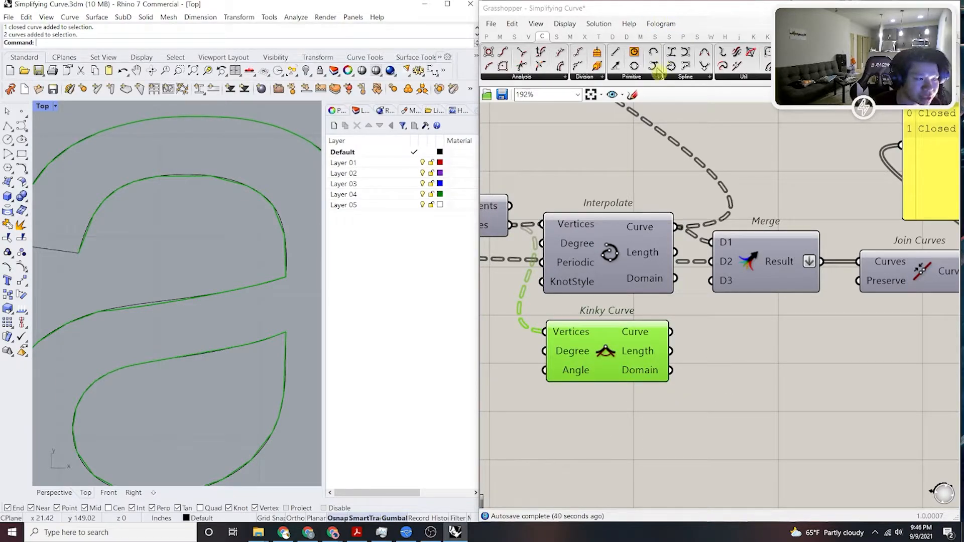
# Sketch a kinked curve below Kinky Curve on the canvas, with its angle marked θ = 45° and a smoother bend beside it.
pyautogui.click(631, 94)
pyautogui.scroll(-3, 755, 196)
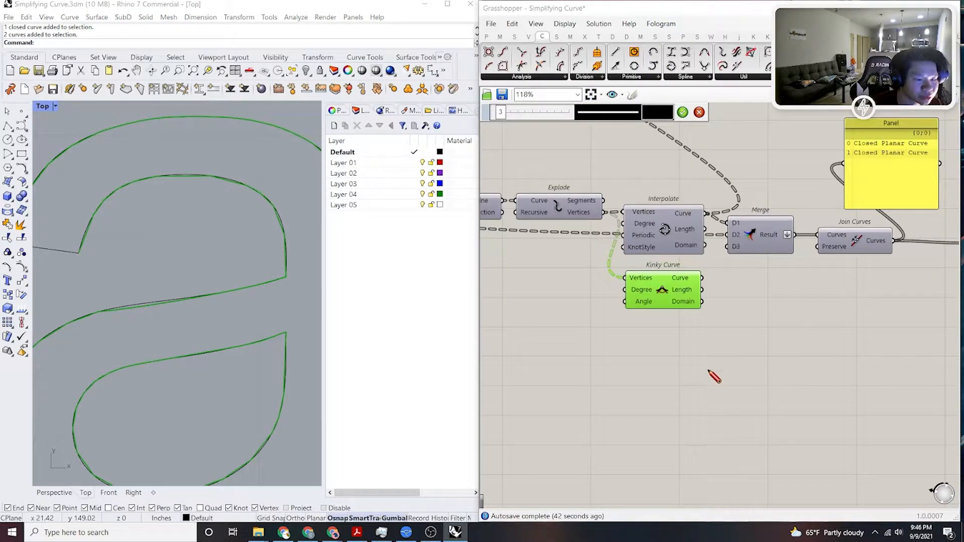
pyautogui.moveTo(677, 359)
pyautogui.mouseDown()
pyautogui.moveTo(747, 360)
pyautogui.moveTo(830, 379)
pyautogui.mouseUp()
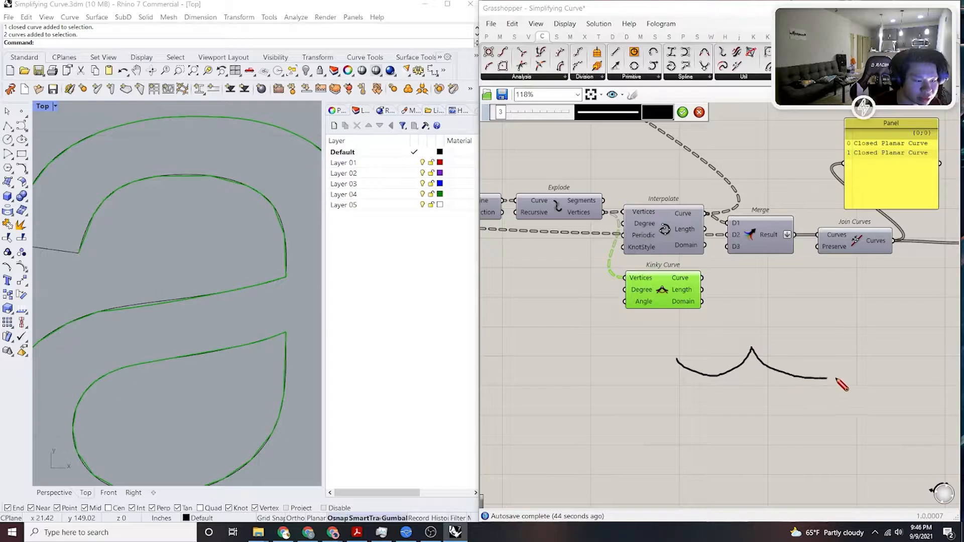
pyautogui.moveTo(752, 350); pyautogui.dragTo(724, 399)
pyautogui.moveTo(755, 354); pyautogui.dragTo(797, 407)
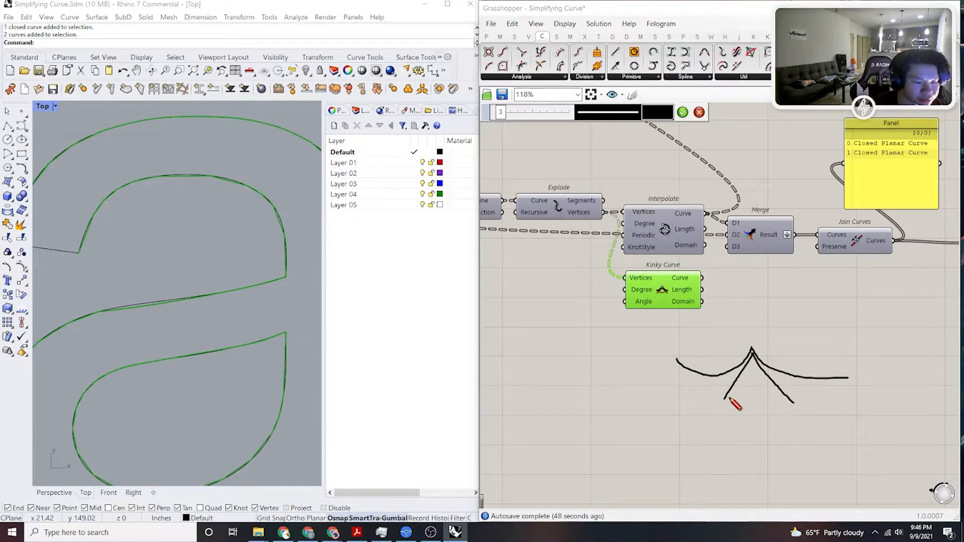
pyautogui.moveTo(738, 377); pyautogui.dragTo(771, 379)
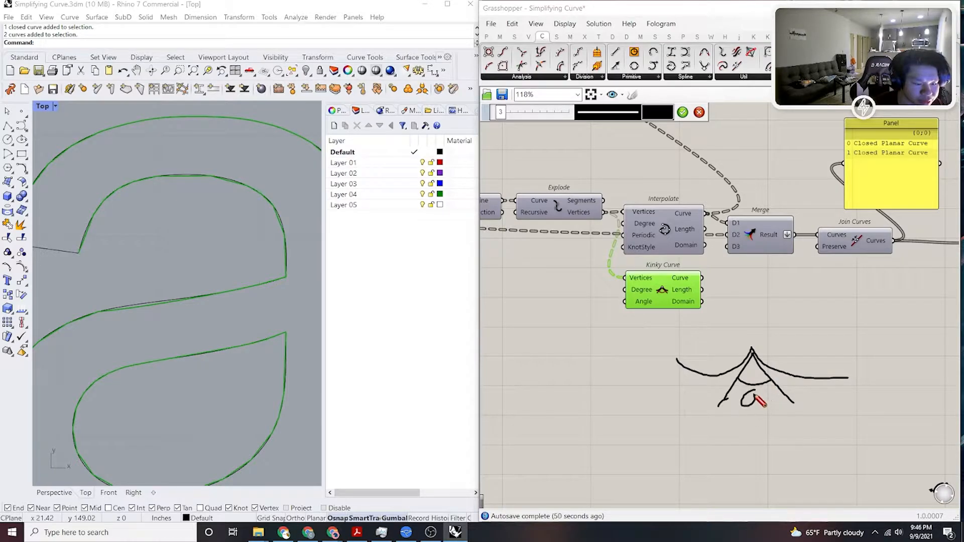
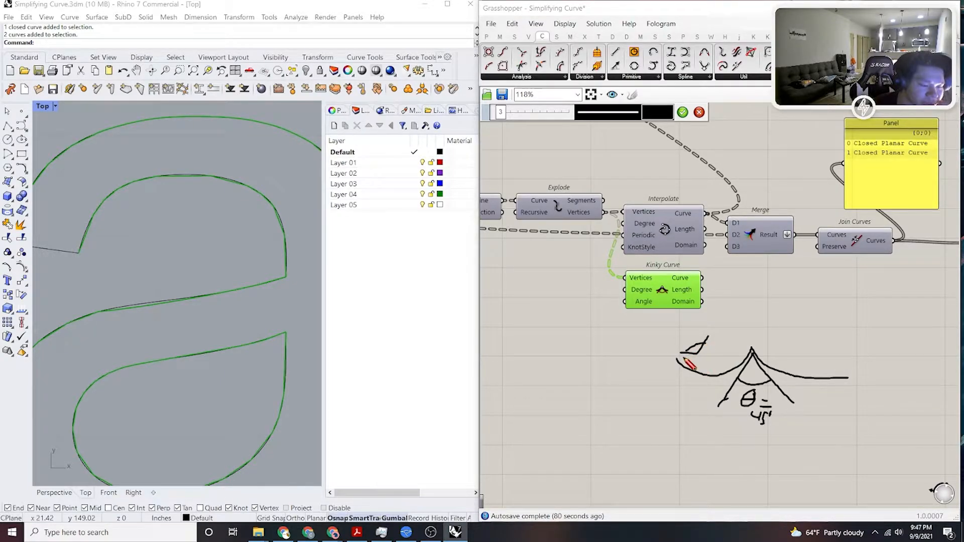
pyautogui.moveTo(722, 346); pyautogui.dragTo(730, 300)
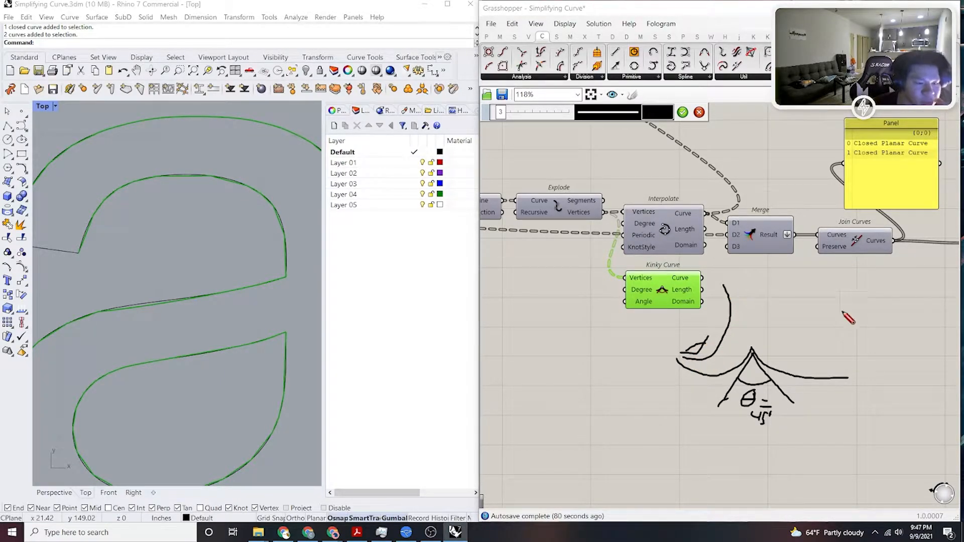
pyautogui.click(683, 112)
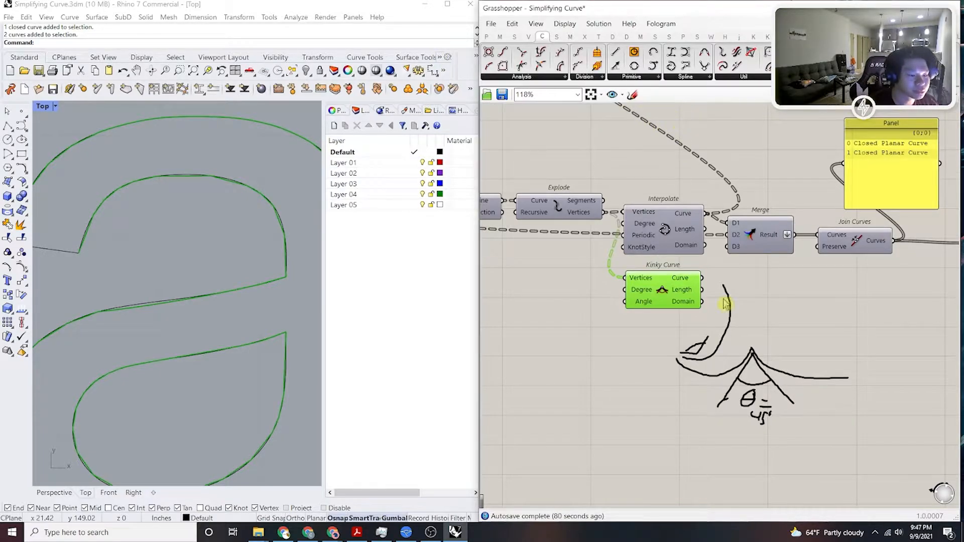
# Clear the angle sketch away from the area below the Kinky Curve component.
pyautogui.click(808, 344)
pyautogui.moveTo(808, 345); pyautogui.dragTo(779, 348, button='right')
pyautogui.click(745, 385)
pyautogui.moveTo(745, 385)
pyautogui.mouseDown()
pyautogui.moveTo(727, 400)
pyautogui.moveTo(801, 236)
pyautogui.mouseUp()
pyautogui.scroll(-4, 727, 401)
pyautogui.click(898, 232)
pyautogui.scroll(4, 657, 319)
pyautogui.scroll(3, 677, 362)
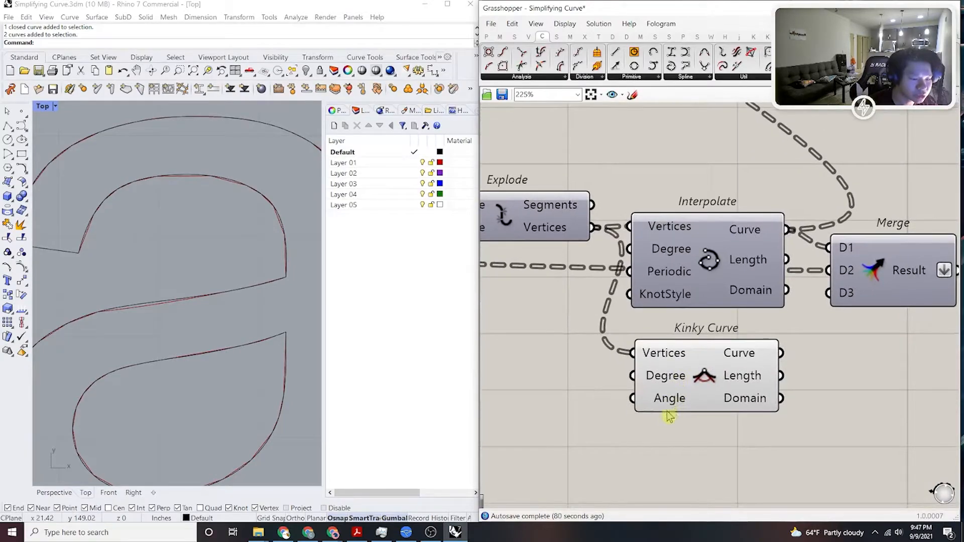
pyautogui.scroll(2, 671, 413)
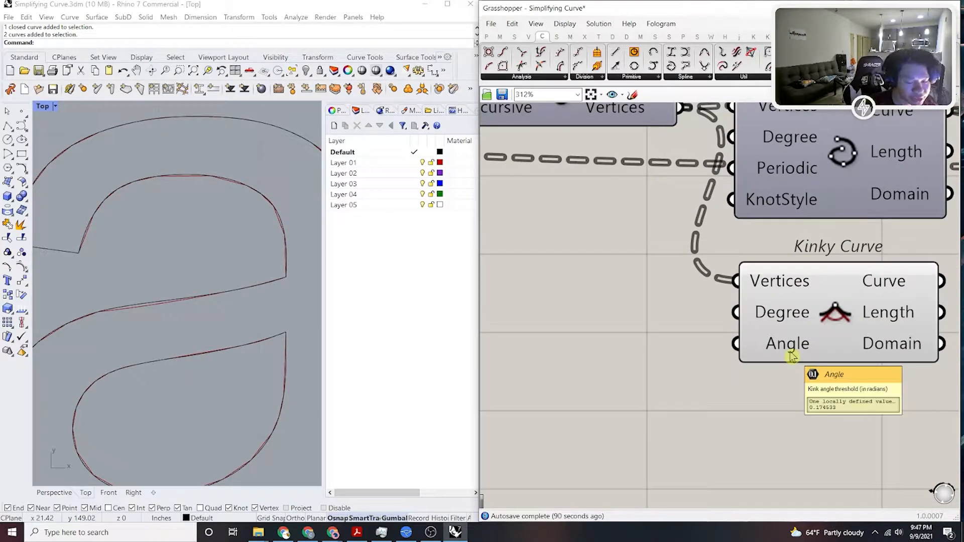
pyautogui.doubleClick(733, 408)
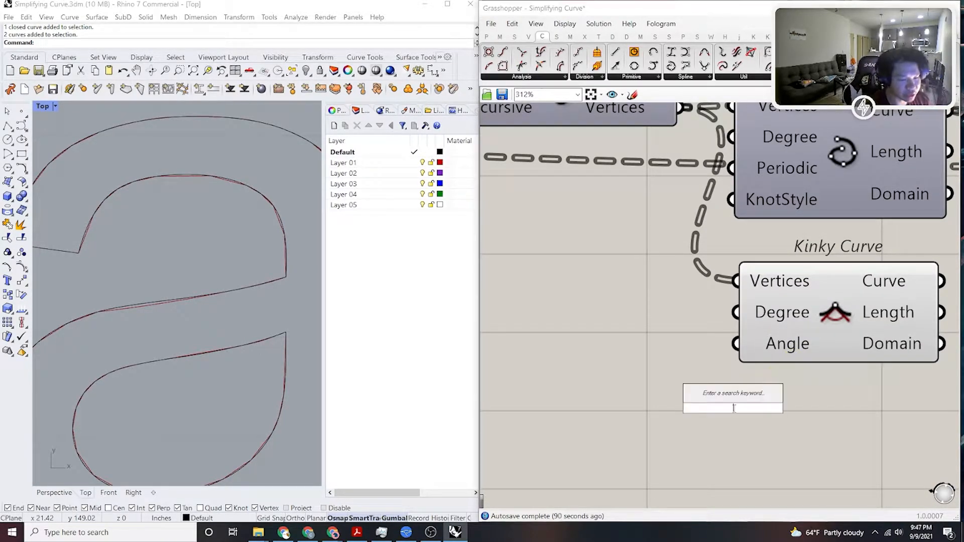
pyautogui.write('degr')
pyautogui.press('Return')
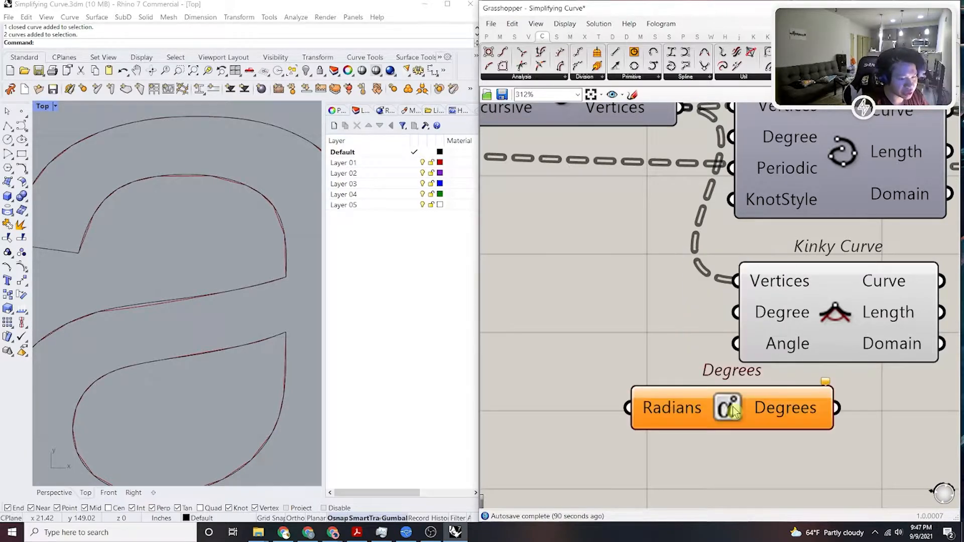
pyautogui.moveTo(720, 394); pyautogui.dragTo(765, 360, button='right')
pyautogui.moveTo(775, 377); pyautogui.dragTo(702, 401)
pyautogui.moveTo(742, 402); pyautogui.dragTo(710, 430, button='right')
pyautogui.press('Delete')
# Add a Radians component and place it to the lower left of the Kinky Curve component.
pyautogui.doubleClick(704, 430)
pyautogui.write('rad')
pyautogui.press('Return')
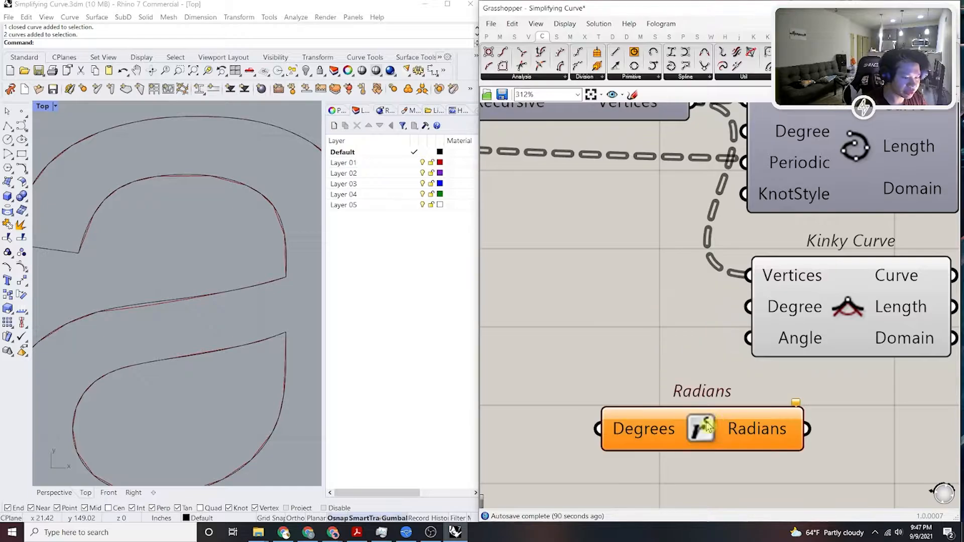
pyautogui.moveTo(704, 429); pyautogui.dragTo(598, 403)
pyautogui.moveTo(597, 404); pyautogui.dragTo(696, 383, button='right')
pyautogui.scroll(-2, 646, 429)
pyautogui.click(634, 407)
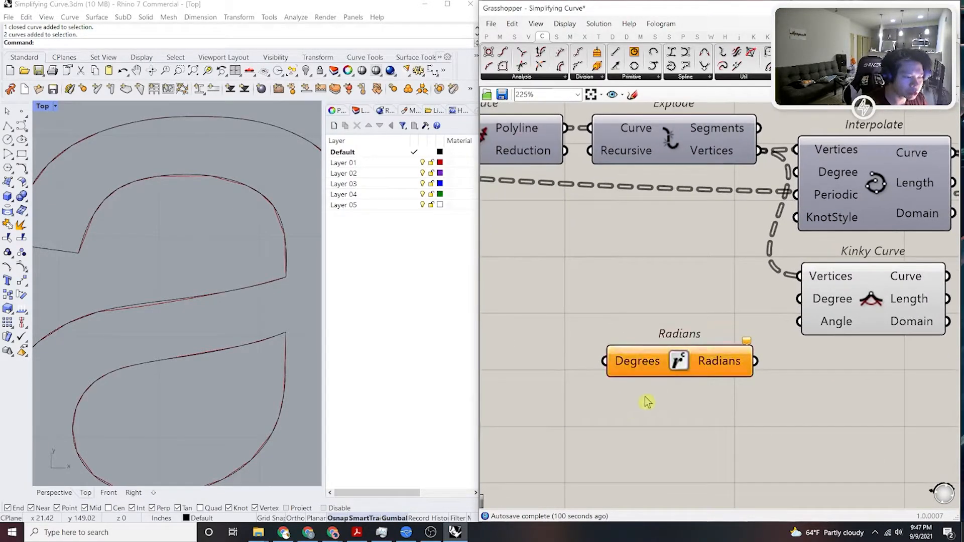
pyautogui.moveTo(637, 419); pyautogui.dragTo(687, 390, button='right')
pyautogui.moveTo(705, 342); pyautogui.dragTo(736, 343)
pyautogui.click(671, 374)
pyautogui.moveTo(671, 374); pyautogui.dragTo(721, 378, button='right')
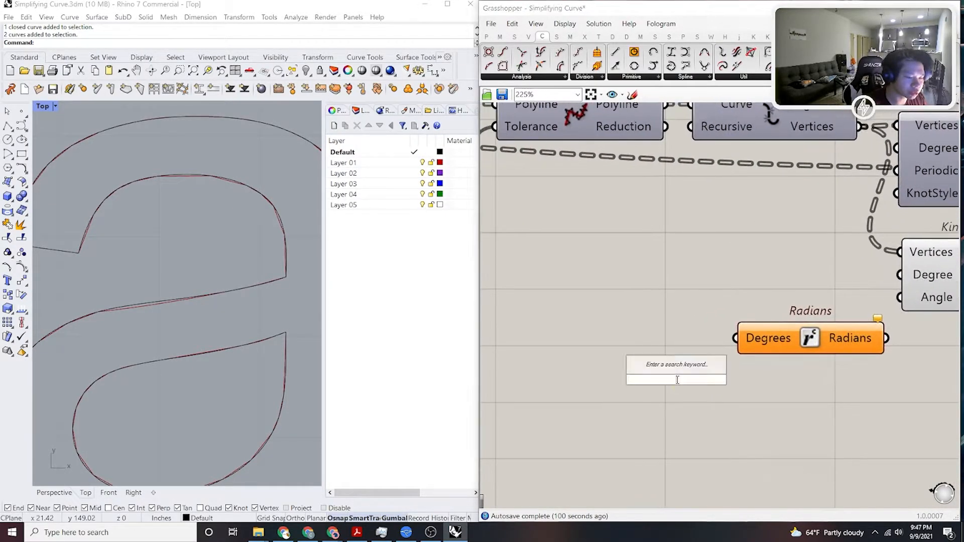
# Measure the angle between the two edges meeting at the sharp inner corner of the letter a in Rhino.
pyautogui.scroll(5, 271, 263)
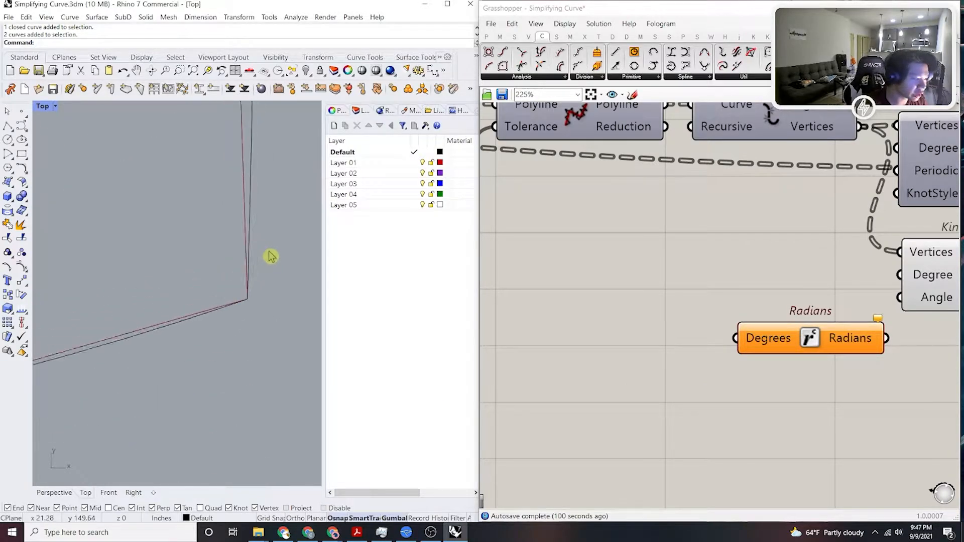
pyautogui.write('Angle')
pyautogui.press('Return')
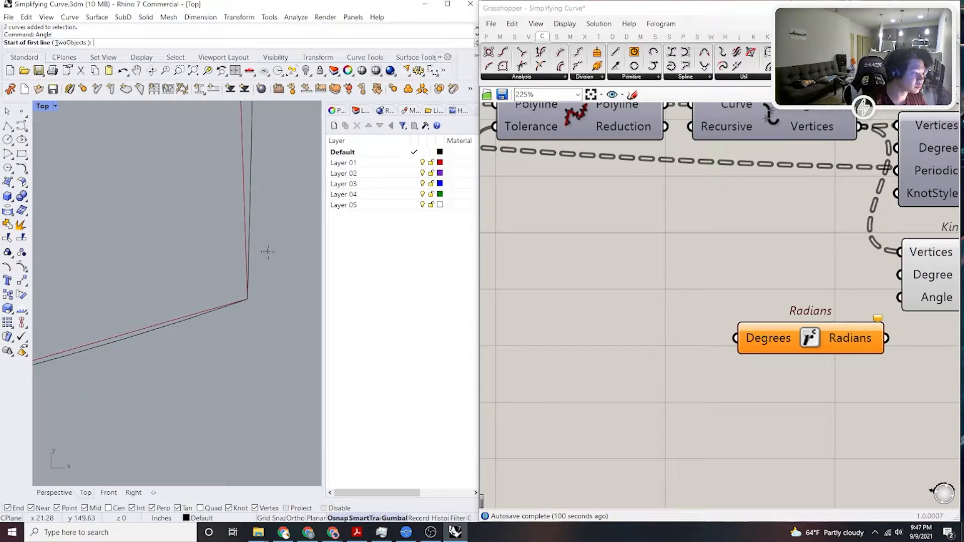
pyautogui.click(248, 299)
pyautogui.click(149, 329)
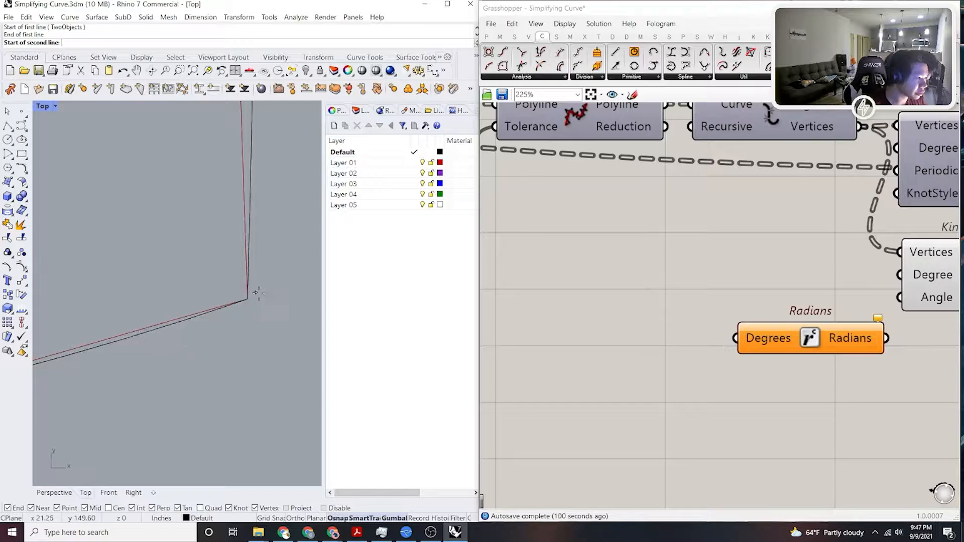
pyautogui.click(248, 299)
pyautogui.click(253, 254)
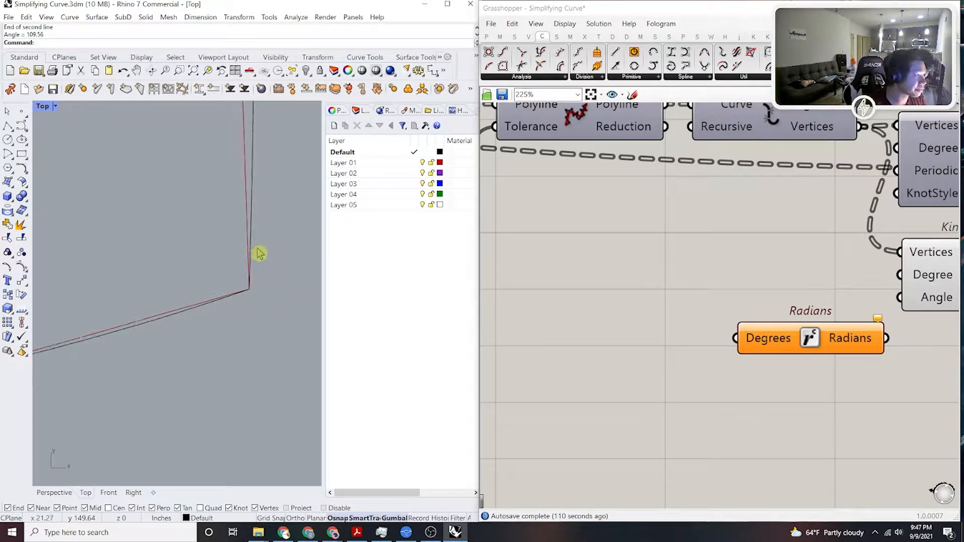
# Add a number slider set to 110 in Grasshopper and connect it to the Degrees input of the Radians component.
pyautogui.scroll(-4, 753, 306)
pyautogui.scroll(2, 727, 346)
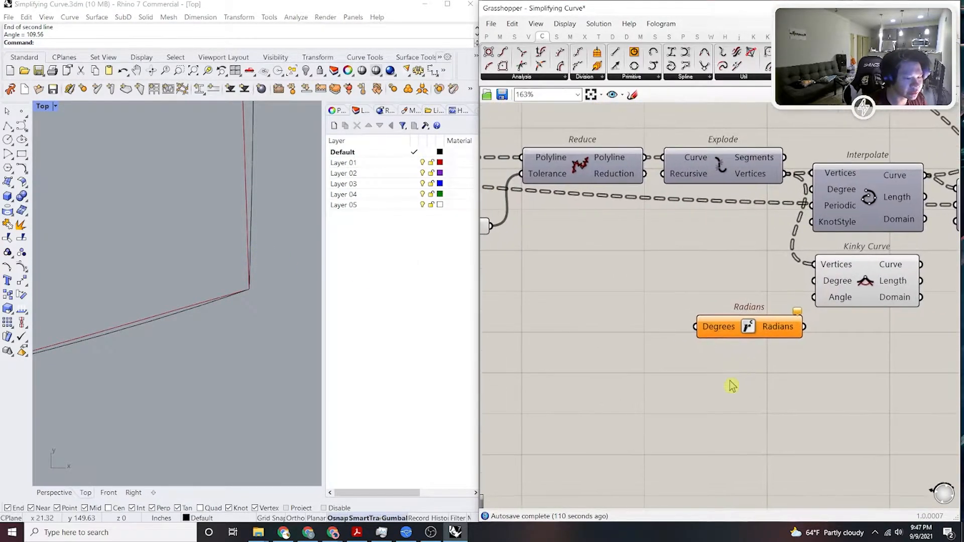
pyautogui.doubleClick(726, 397)
pyautogui.write('110')
pyautogui.press('Return')
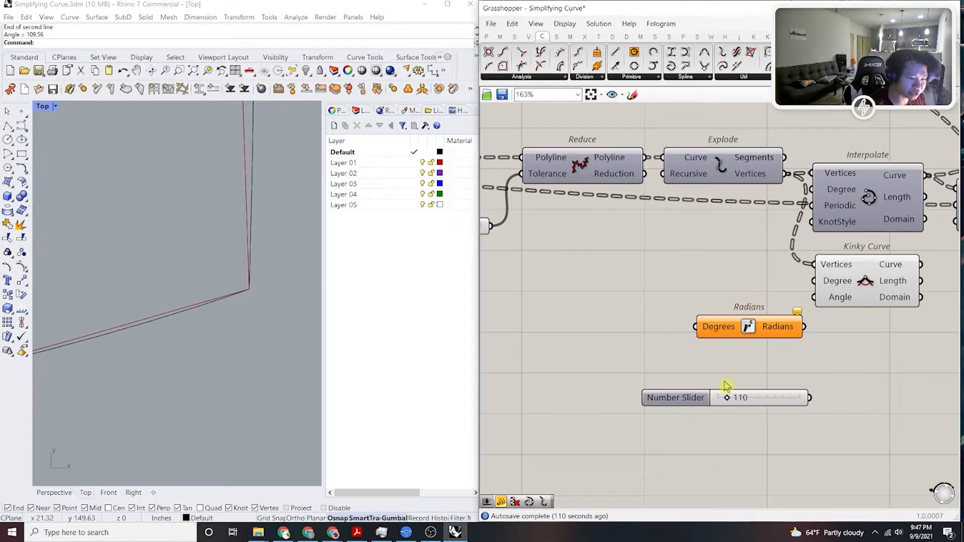
pyautogui.moveTo(782, 403); pyautogui.dragTo(701, 319)
# Connect the Radians output to the Angle input of the Kinky Curve component.
pyautogui.scroll(2, 704, 349)
pyautogui.click(802, 387)
pyautogui.moveTo(801, 387); pyautogui.dragTo(698, 425, button='right')
pyautogui.moveTo(763, 314); pyautogui.dragTo(738, 357)
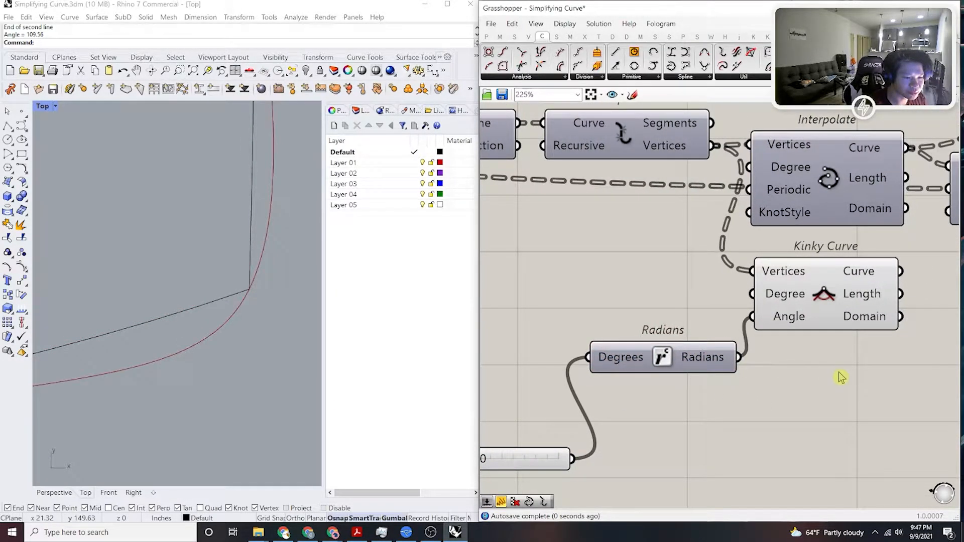
# Highlight the Kinky Curve component and check its curve at the measured corner of the letter a.
pyautogui.click(806, 300)
pyautogui.scroll(-5, 230, 301)
pyautogui.scroll(4, 224, 299)
pyautogui.scroll(1, 251, 291)
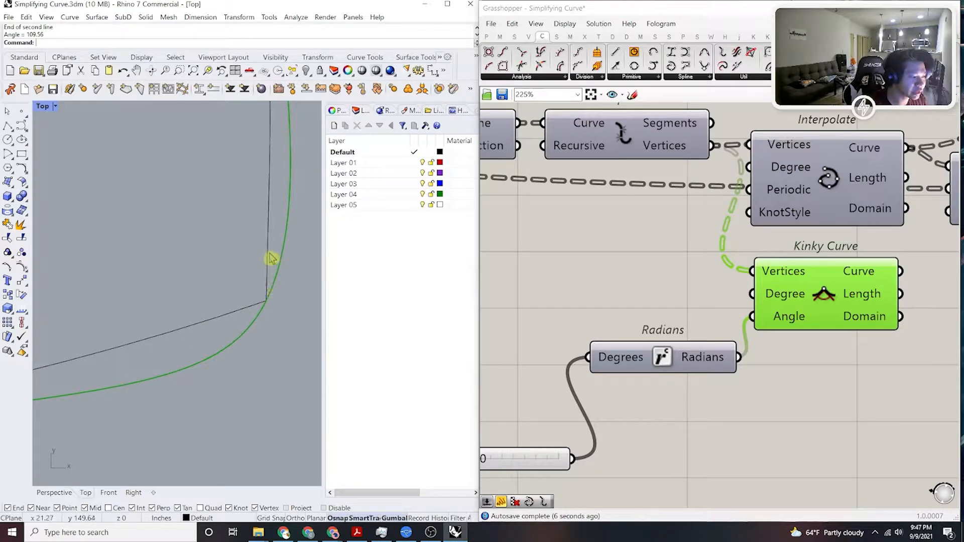
# Examine how closely the Kinky Curve result follows the original outline along the curved strokes of the letter a.
pyautogui.scroll(-3, 251, 327)
pyautogui.scroll(5, 205, 340)
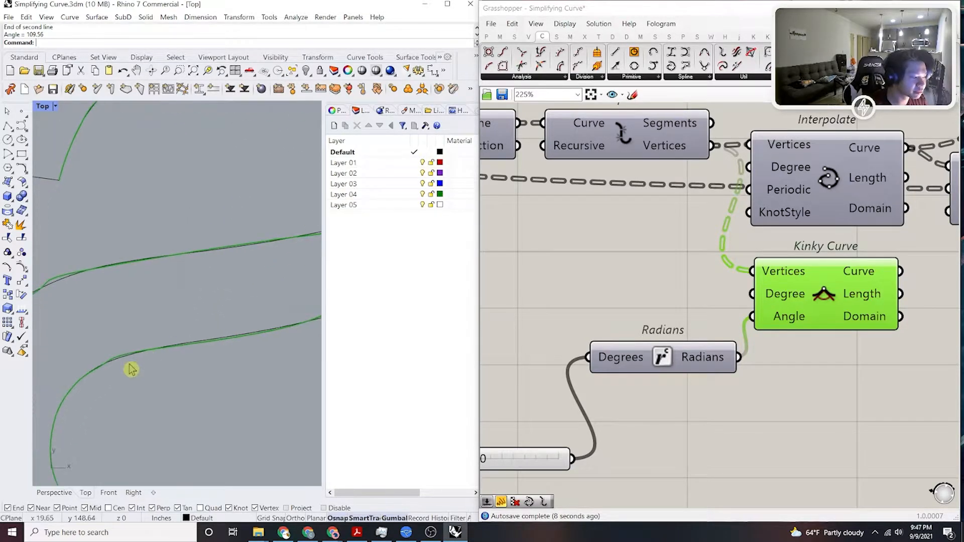
pyautogui.scroll(2, 198, 321)
pyautogui.scroll(-3, 230, 296)
pyautogui.scroll(3, 189, 327)
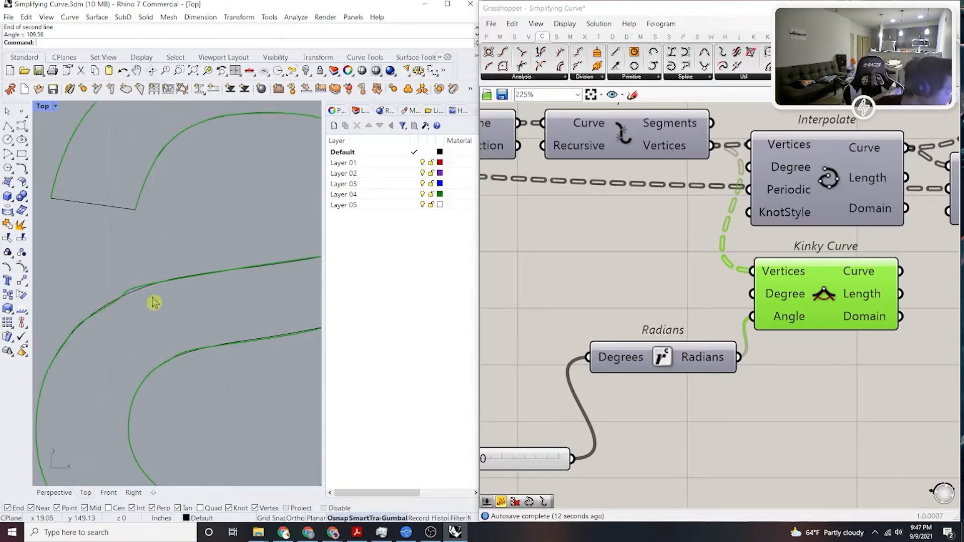
pyautogui.scroll(2, 132, 296)
pyautogui.scroll(-4, 632, 362)
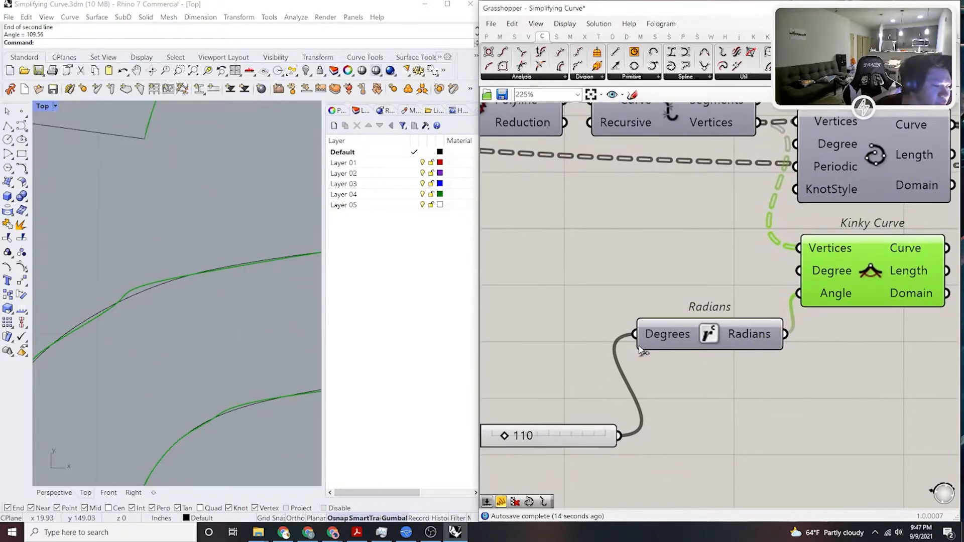
# Lower the number slider feeding the Radians component to 68 while viewing the sharp inner corner of the letter a.
pyautogui.scroll(6, 642, 384)
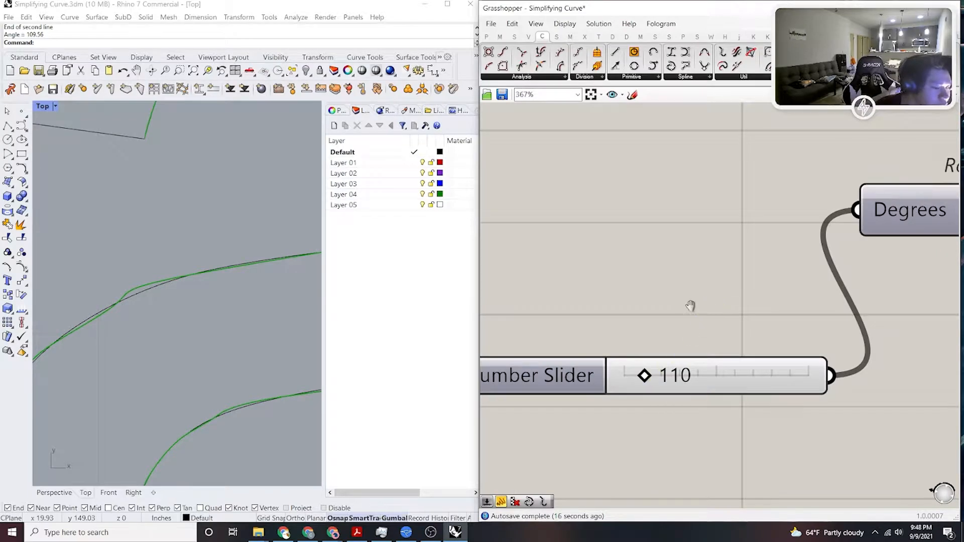
pyautogui.scroll(-7, 704, 313)
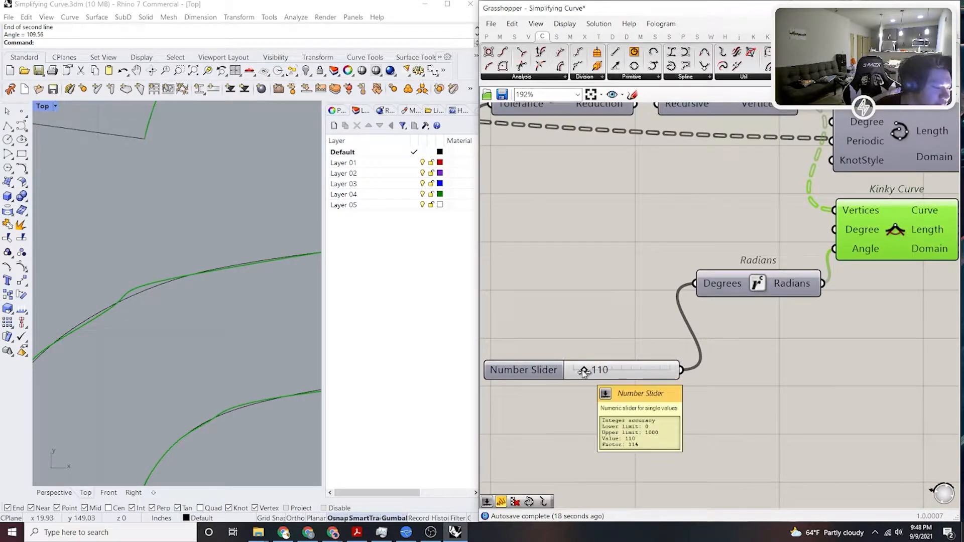
pyautogui.scroll(-3, 201, 301)
pyautogui.scroll(4, 288, 302)
pyautogui.scroll(4, 288, 302)
pyautogui.moveTo(288, 302); pyautogui.dragTo(161, 343, button='right')
pyautogui.scroll(4, 255, 331)
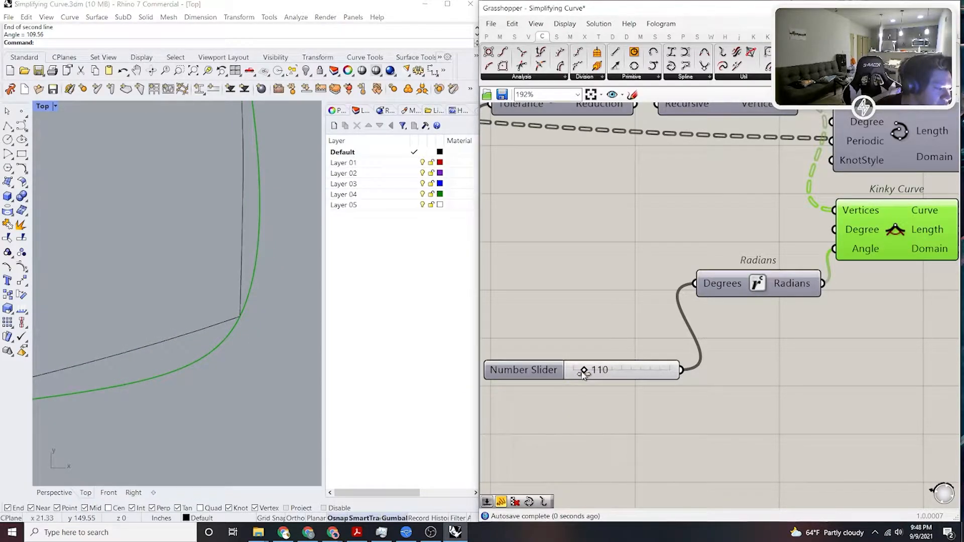
# Examine the inner corners and curved strokes of the letter a for deviations from the original outline.
pyautogui.scroll(-6, 227, 303)
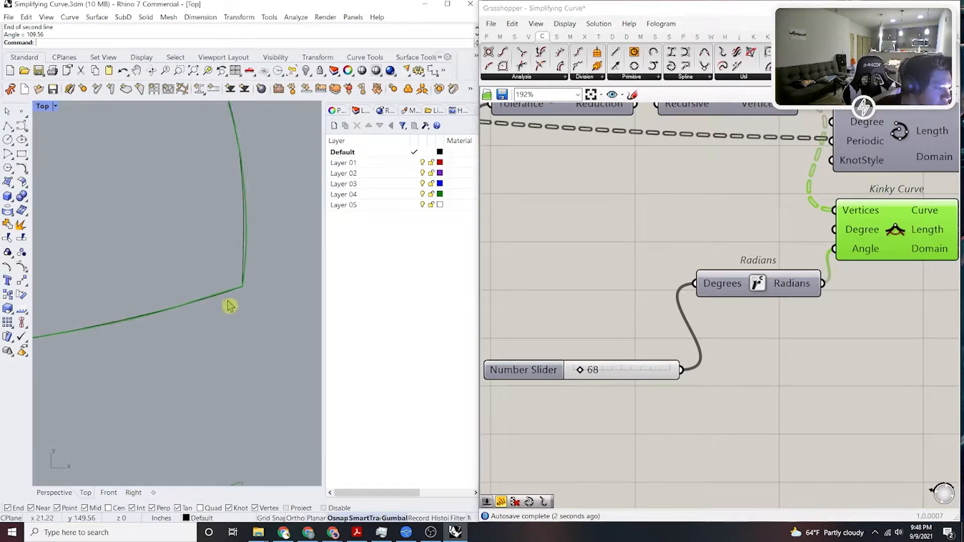
pyautogui.moveTo(167, 371); pyautogui.dragTo(191, 357, button='right')
pyautogui.scroll(7, 305, 355)
pyautogui.scroll(-4, 251, 365)
pyautogui.scroll(2, 201, 385)
pyautogui.scroll(-2, 156, 404)
pyautogui.scroll(-2, 205, 389)
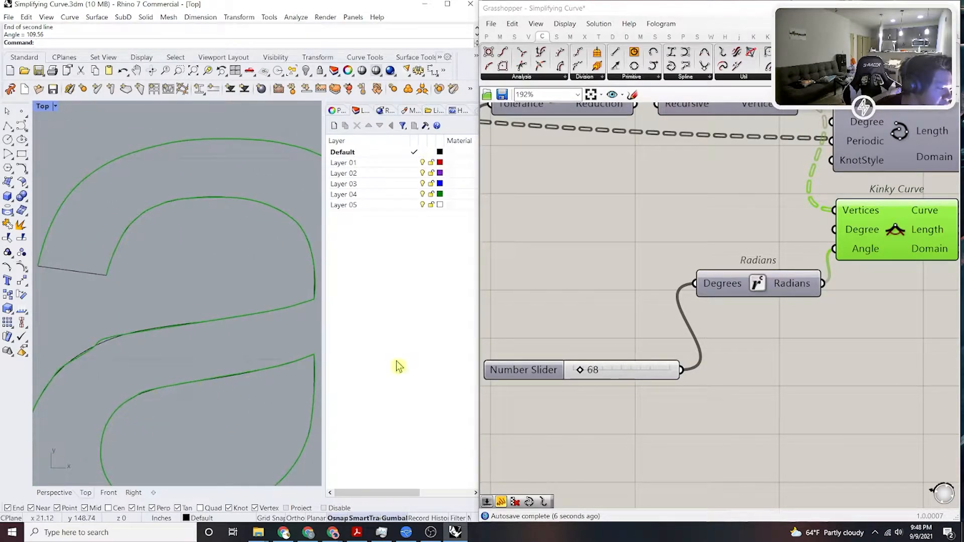
# Set the degrees slider to 0 and check the resulting curve on the upper arch of the letter a.
pyautogui.scroll(2, 604, 363)
pyautogui.moveTo(577, 374); pyautogui.dragTo(569, 375)
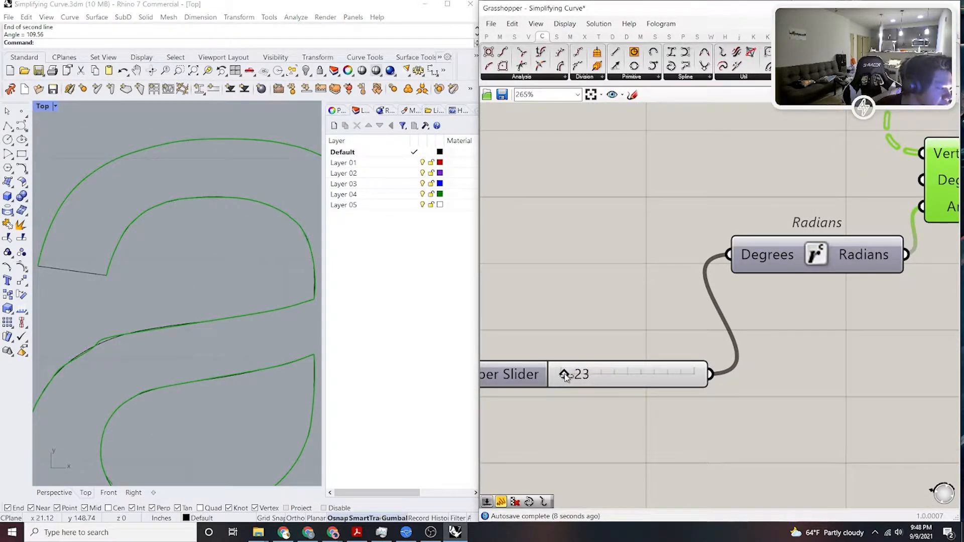
pyautogui.scroll(4, 131, 246)
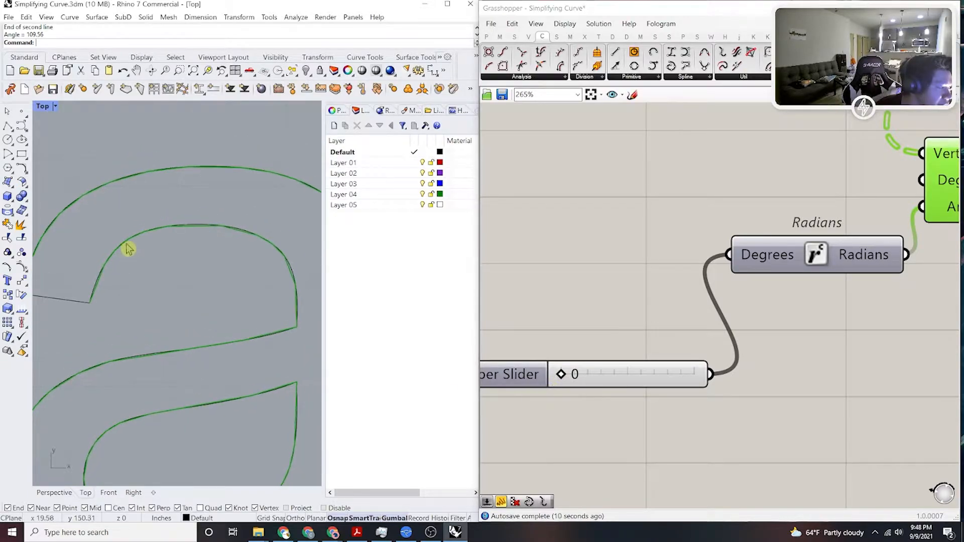
pyautogui.scroll(-1, 753, 268)
# Set the degrees slider to 19 and check the two sharp inner corners of the letter a.
pyautogui.moveTo(782, 255); pyautogui.dragTo(628, 323, button='right')
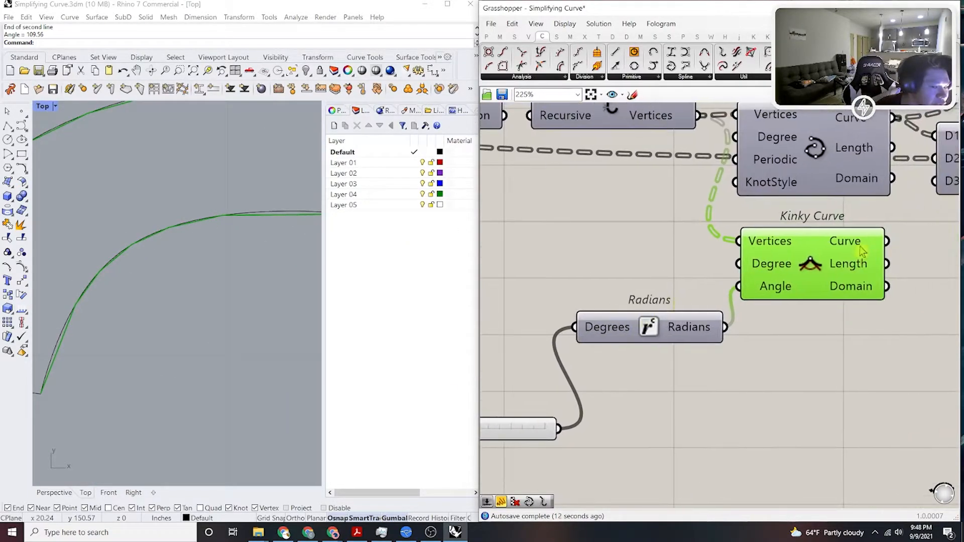
pyautogui.moveTo(819, 336); pyautogui.dragTo(759, 387, button='right')
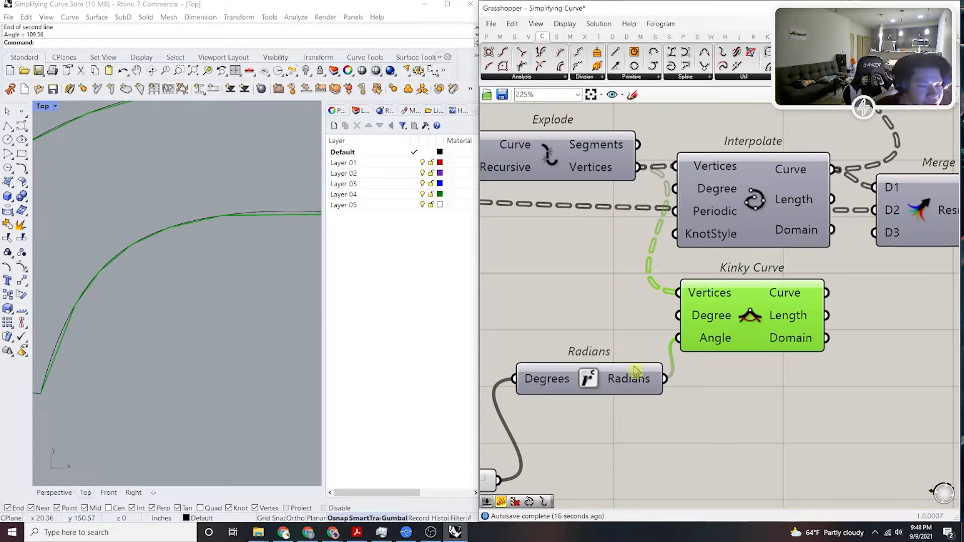
pyautogui.scroll(-4, 624, 400)
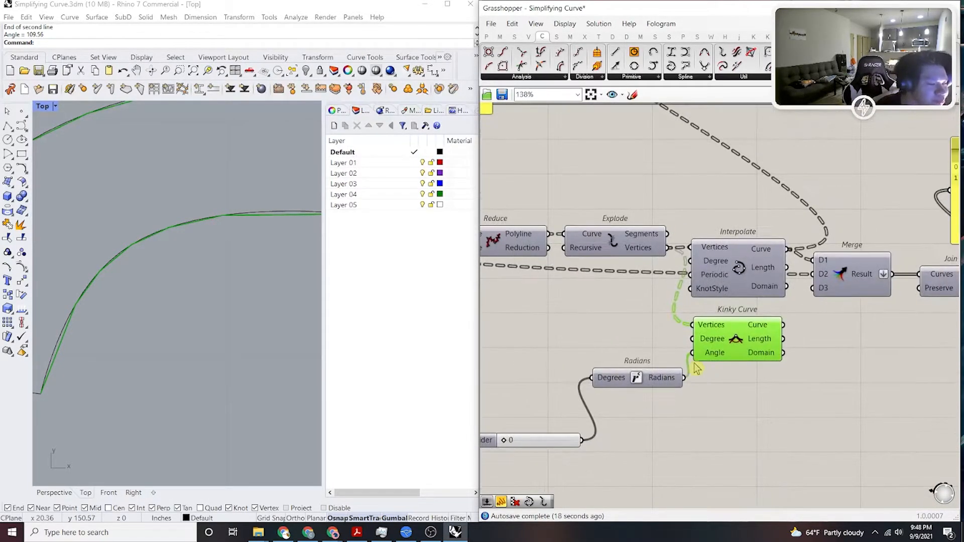
pyautogui.scroll(4, 613, 411)
pyautogui.scroll(-3, 760, 251)
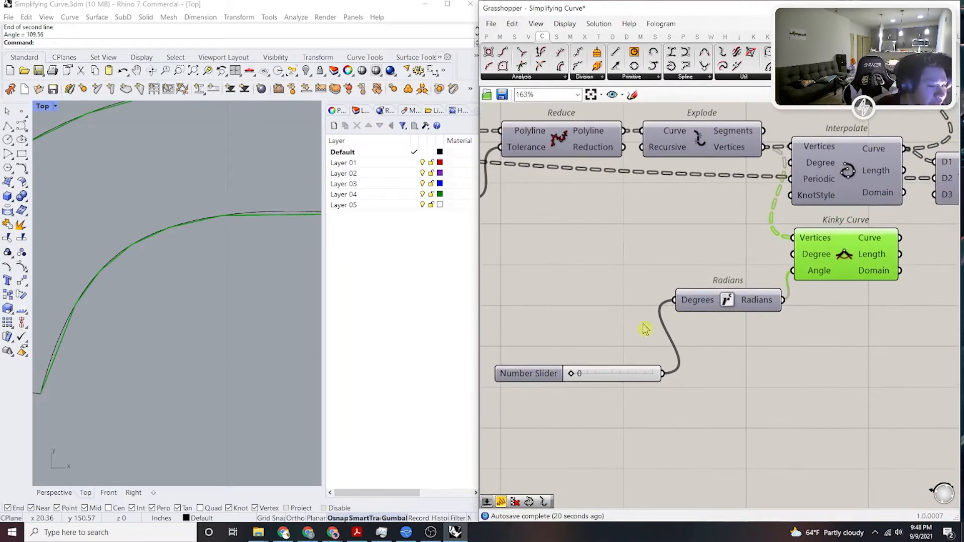
pyautogui.scroll(5, 570, 376)
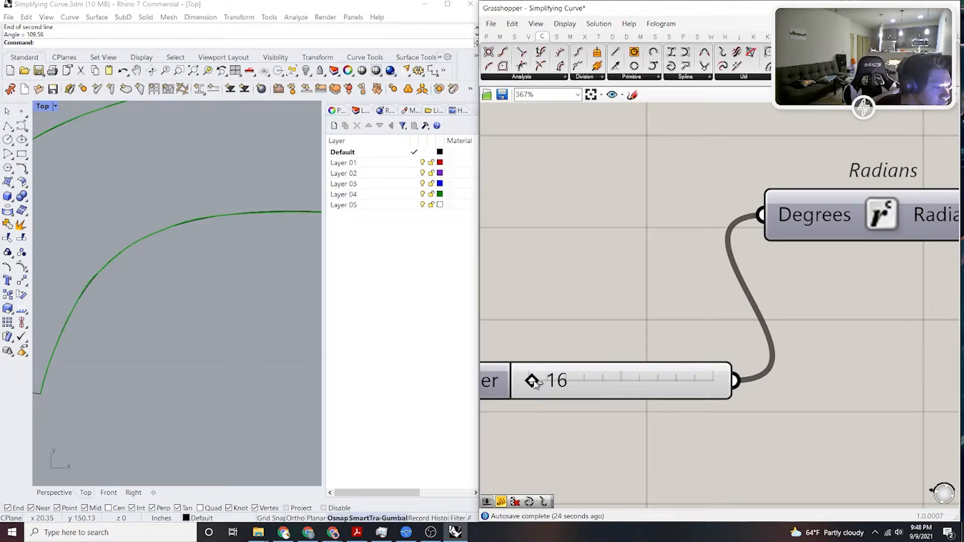
pyautogui.scroll(-5, 186, 271)
pyautogui.scroll(10, 190, 281)
pyautogui.scroll(-5, 219, 287)
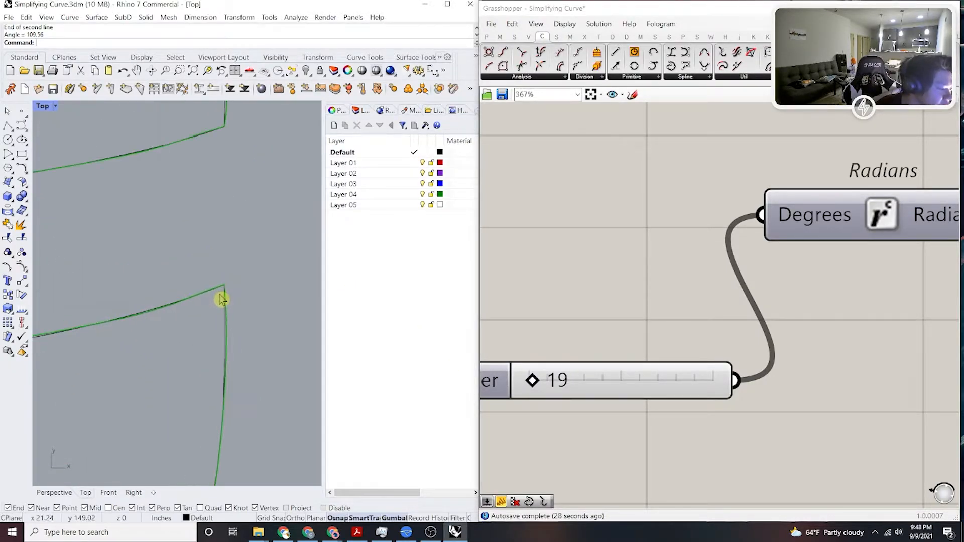
pyautogui.scroll(8, 107, 323)
# Raise the degrees slider to 93 and check the inner corners of the letter a.
pyautogui.moveTo(528, 382); pyautogui.dragTo(537, 380)
pyautogui.scroll(-5, 215, 269)
pyautogui.scroll(8, 233, 271)
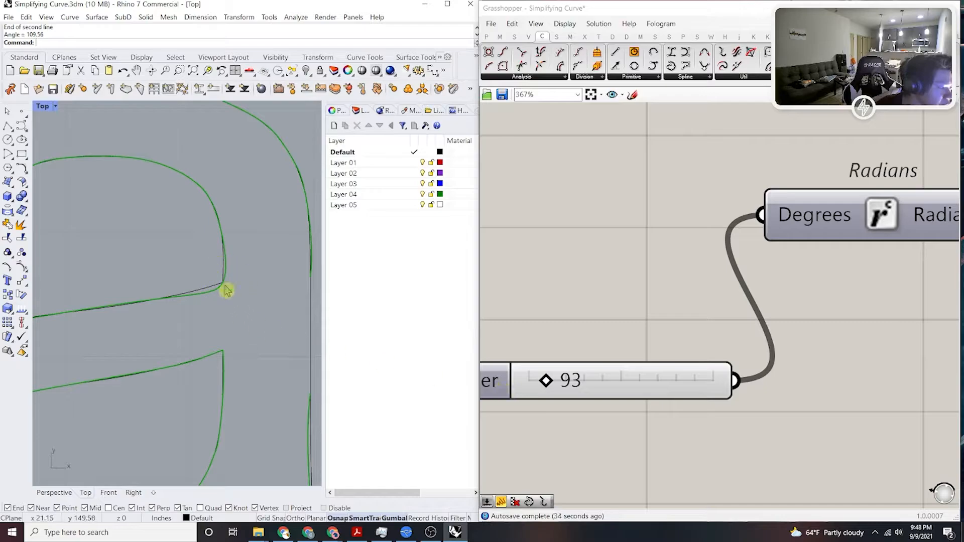
# Reduce the degrees slider to 74 and inspect the corners and right stem of the letter a.
pyautogui.moveTo(540, 378); pyautogui.dragTo(544, 381)
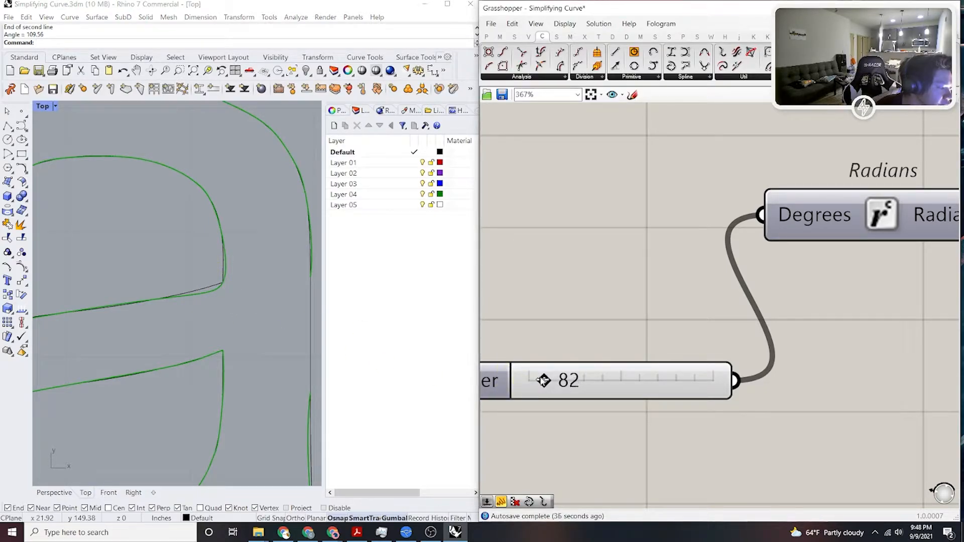
pyautogui.scroll(-4, 201, 306)
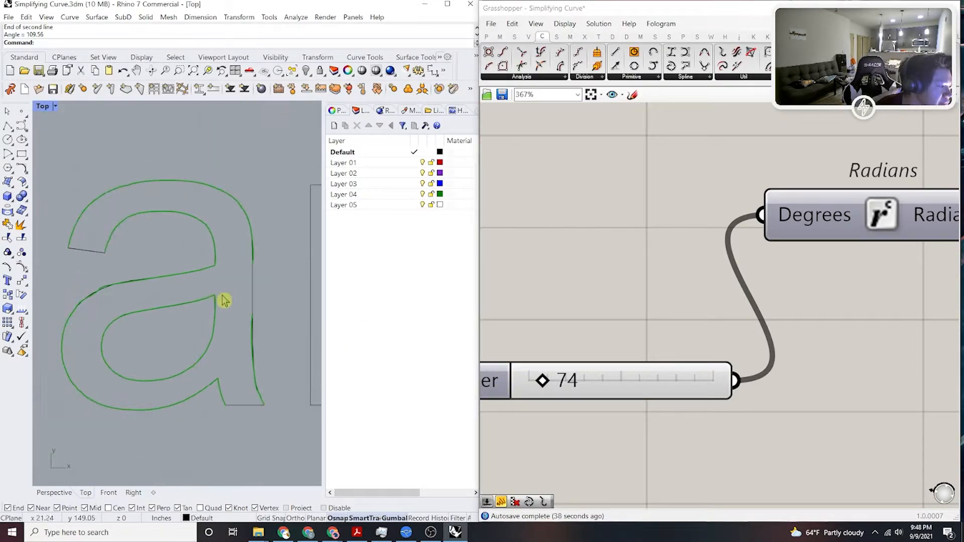
pyautogui.scroll(5, 254, 354)
pyautogui.scroll(-5, 254, 249)
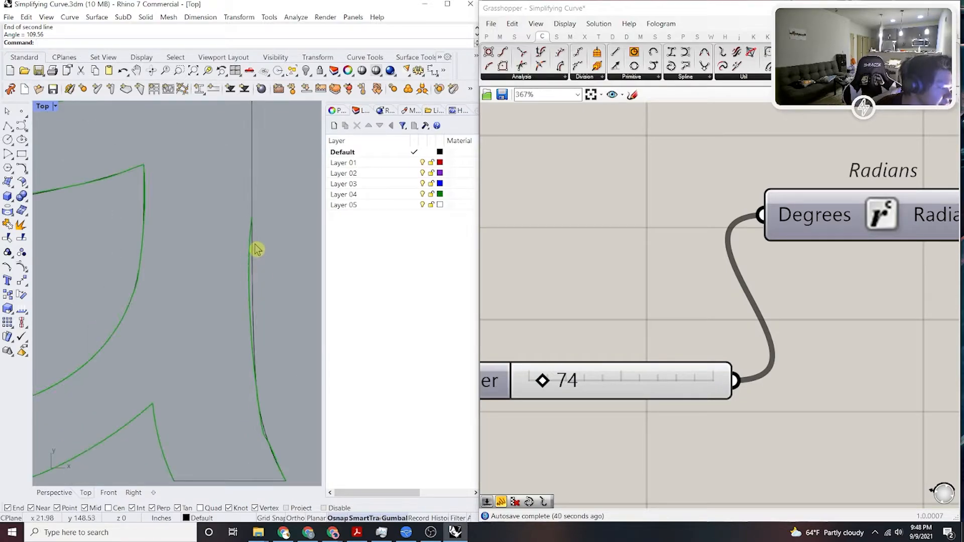
pyautogui.scroll(3, 253, 301)
pyautogui.scroll(-2, 260, 241)
pyautogui.scroll(-3, 671, 293)
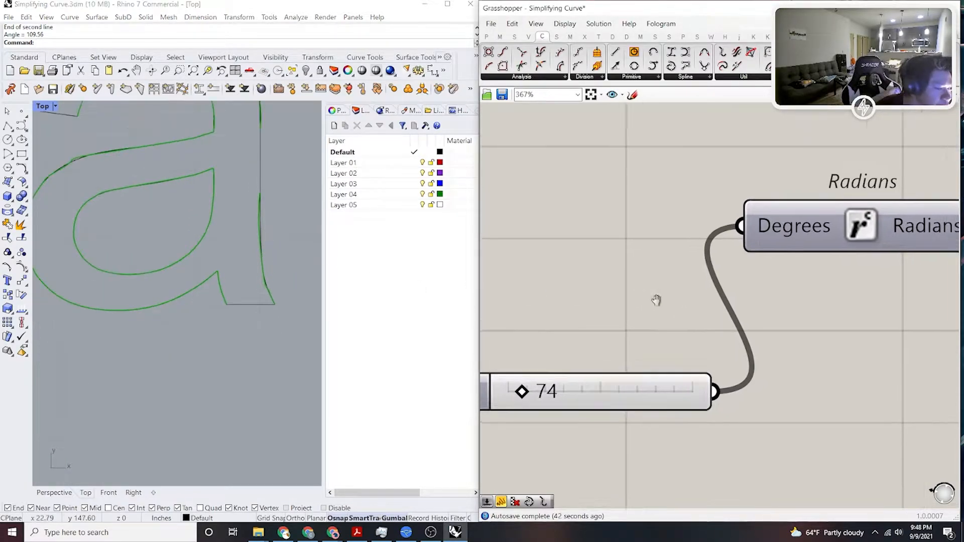
# Enable the preview of the Interpolate component and compare its curve with the Kinky Curve result on the letter a.
pyautogui.scroll(2, 795, 250)
pyautogui.moveTo(794, 249); pyautogui.dragTo(754, 301, button='right')
pyautogui.click(735, 201)
pyautogui.middleClick(736, 196)
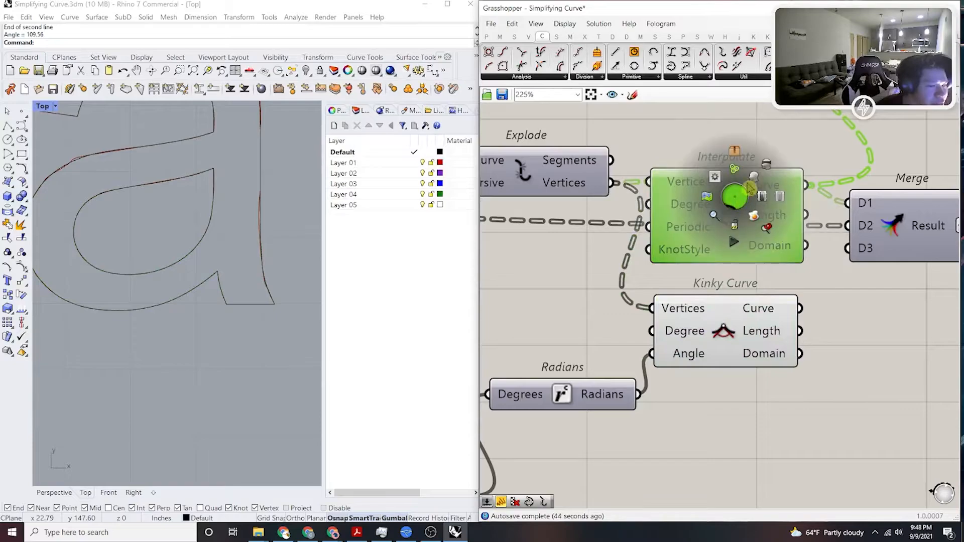
pyautogui.click(749, 180)
pyautogui.scroll(2, 168, 303)
pyautogui.scroll(-5, 209, 301)
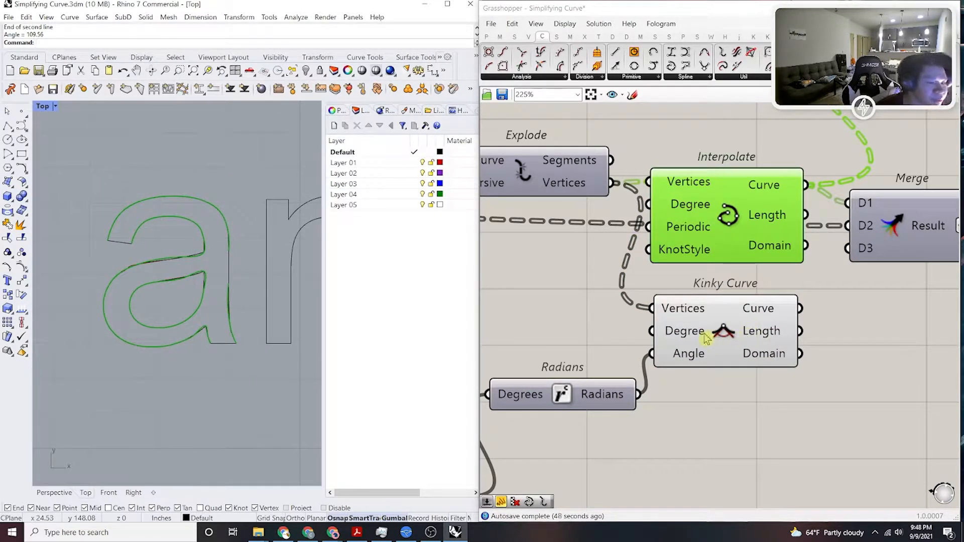
# Move the Interpolate component up out of the row and place the Kinky Curve component between Explode and Merge.
pyautogui.scroll(-4, 693, 331)
pyautogui.scroll(2, 670, 286)
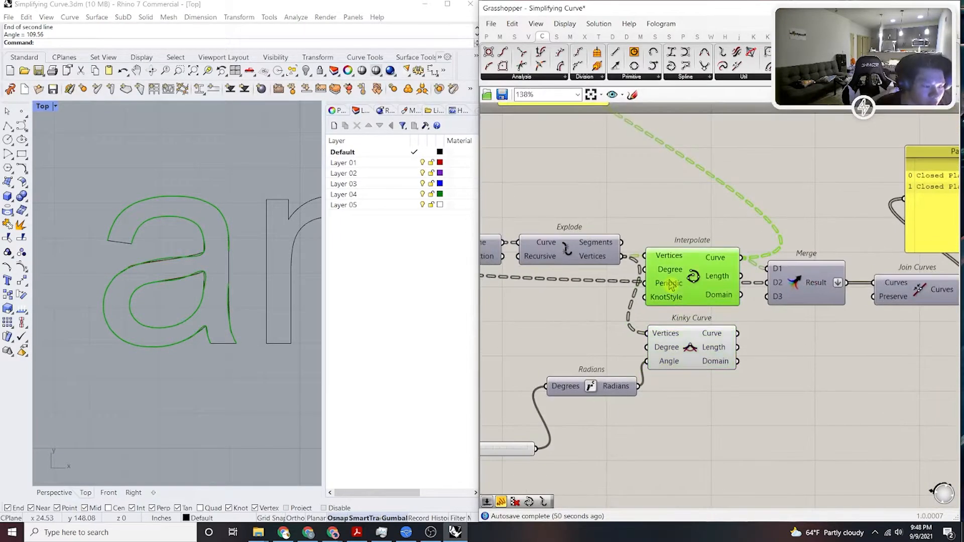
pyautogui.moveTo(670, 285); pyautogui.dragTo(682, 186)
pyautogui.moveTo(727, 324); pyautogui.dragTo(719, 338, button='right')
pyautogui.moveTo(662, 346); pyautogui.dragTo(664, 273)
pyautogui.moveTo(681, 284); pyautogui.dragTo(663, 315, button='right')
pyautogui.scroll(2, 705, 296)
pyautogui.scroll(-3, 673, 176)
pyautogui.moveTo(688, 216); pyautogui.dragTo(668, 248, button='right')
pyautogui.moveTo(675, 324); pyautogui.dragTo(768, 325, button='right')
pyautogui.moveTo(733, 315); pyautogui.dragTo(732, 340)
# Open the value of the number slider feeding Reduce's Tolerance input and accept it as 0.014.
pyautogui.moveTo(681, 342); pyautogui.dragTo(718, 333, button='right')
pyautogui.moveTo(558, 318); pyautogui.dragTo(725, 327, button='right')
pyautogui.scroll(4, 639, 329)
pyautogui.click(673, 324)
pyautogui.doubleClick(673, 324)
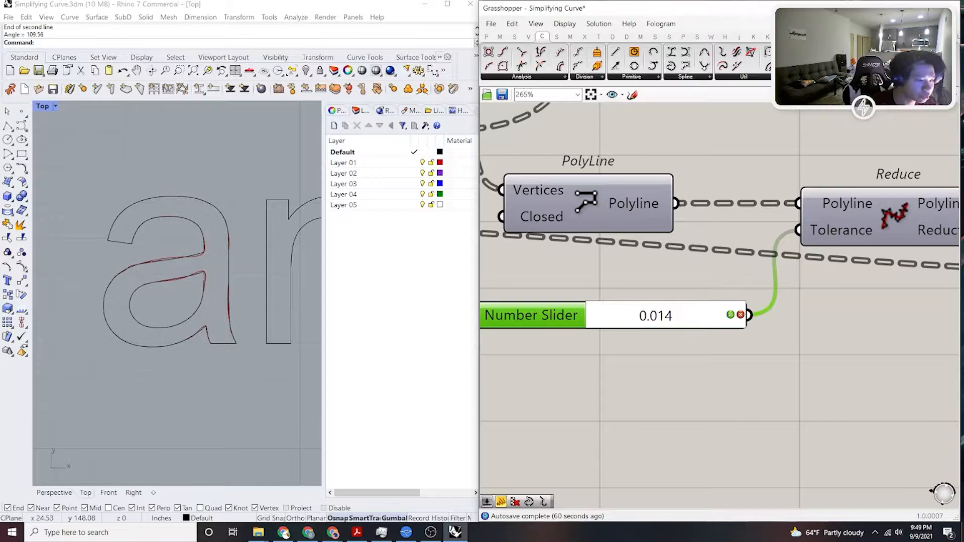
pyautogui.click(730, 315)
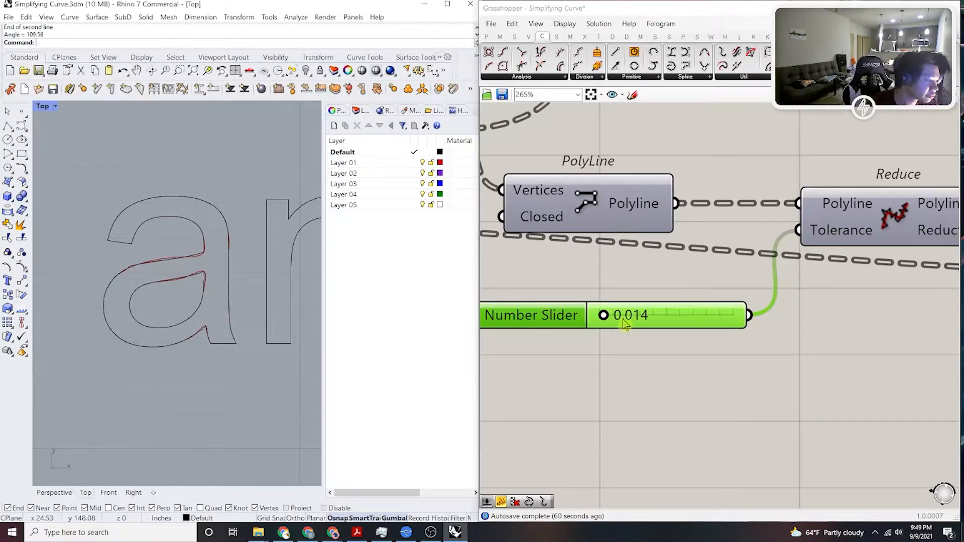
# Shift the Kinky Curve component slightly upward to sit in the row beside Explode.
pyautogui.moveTo(636, 324); pyautogui.dragTo(621, 333, button='right')
pyautogui.scroll(-5, 638, 313)
pyautogui.moveTo(808, 300); pyautogui.dragTo(705, 333, button='right')
pyautogui.scroll(3, 846, 346)
pyautogui.moveTo(850, 374); pyautogui.dragTo(845, 341)
pyautogui.scroll(-4, 747, 366)
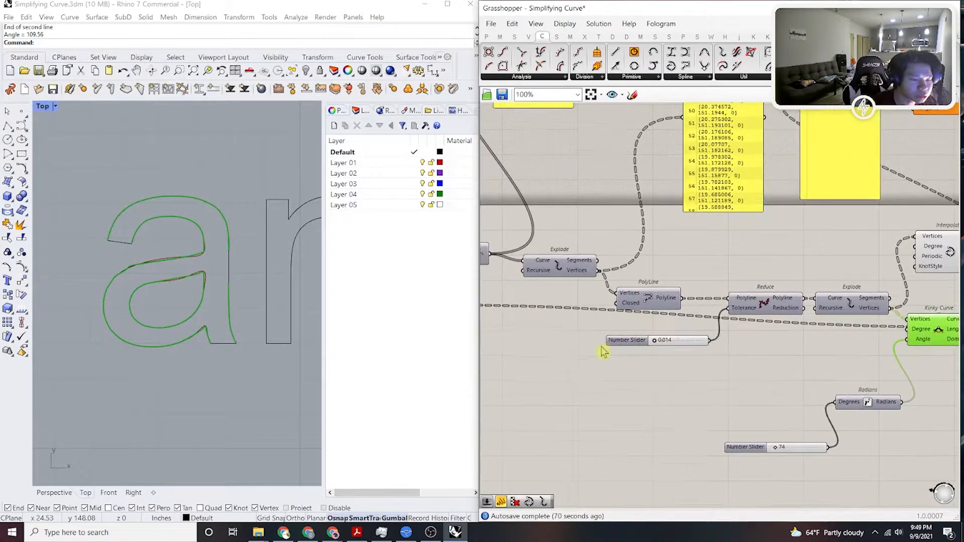
# Set the number slider feeding Reduce's Tolerance input to 0.007.
pyautogui.scroll(9, 725, 340)
pyautogui.scroll(5, 747, 325)
pyautogui.moveTo(747, 326); pyautogui.dragTo(749, 327)
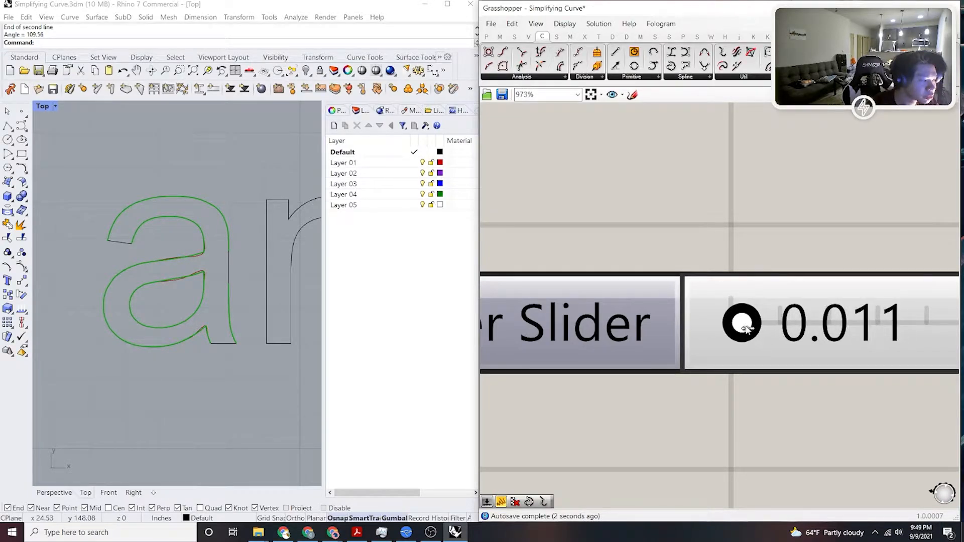
pyautogui.moveTo(745, 327); pyautogui.dragTo(741, 329)
pyautogui.scroll(-8, 741, 329)
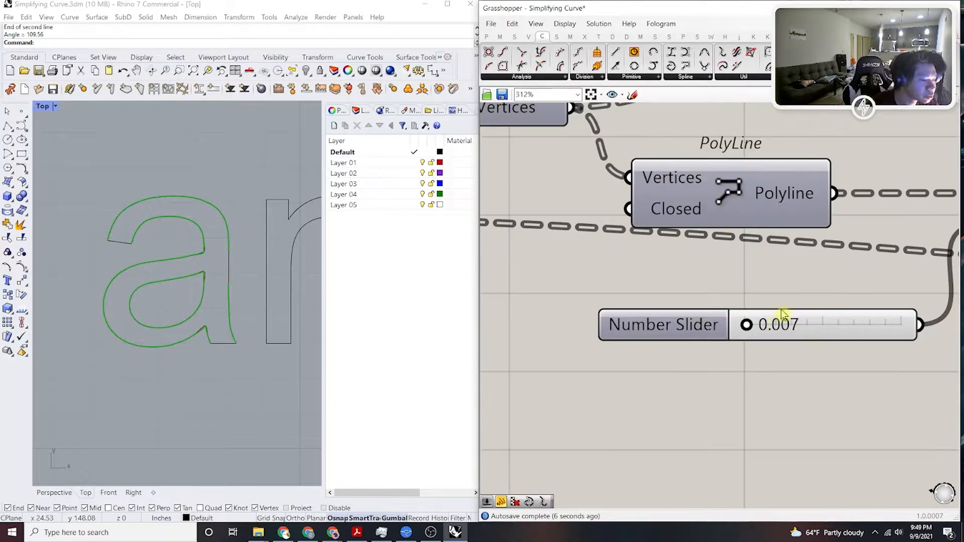
# Disable the preview of the Interpolate component and clear the selection.
pyautogui.scroll(3, 852, 321)
pyautogui.scroll(-3, 852, 321)
pyautogui.moveTo(852, 321); pyautogui.dragTo(597, 339, button='right')
pyautogui.click(762, 272)
pyautogui.middleClick(763, 272)
pyautogui.click(796, 250)
pyautogui.click(828, 247)
# Set the degrees slider to 56 and check the inner corner and curved strokes of the letter a.
pyautogui.scroll(10, 269, 280)
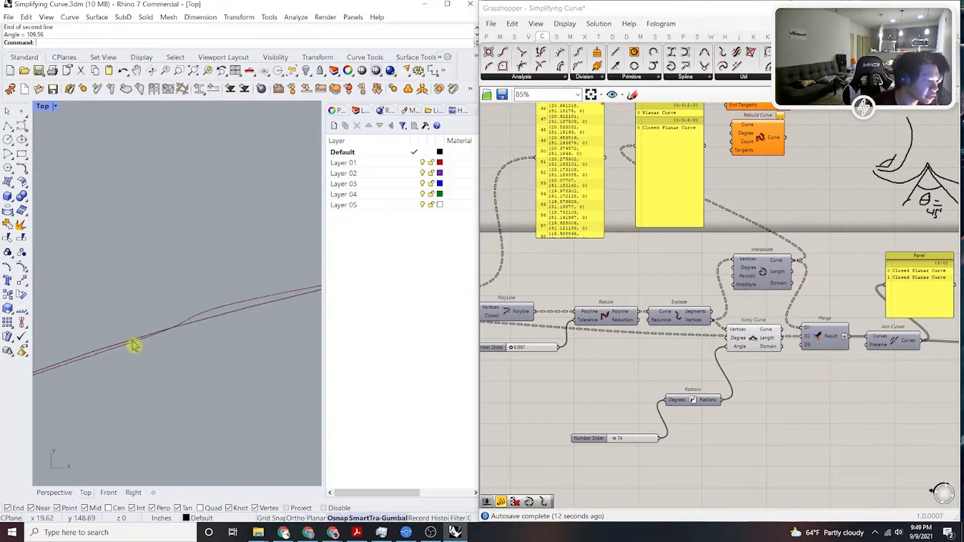
pyautogui.scroll(-8, 205, 327)
pyautogui.scroll(7, 280, 286)
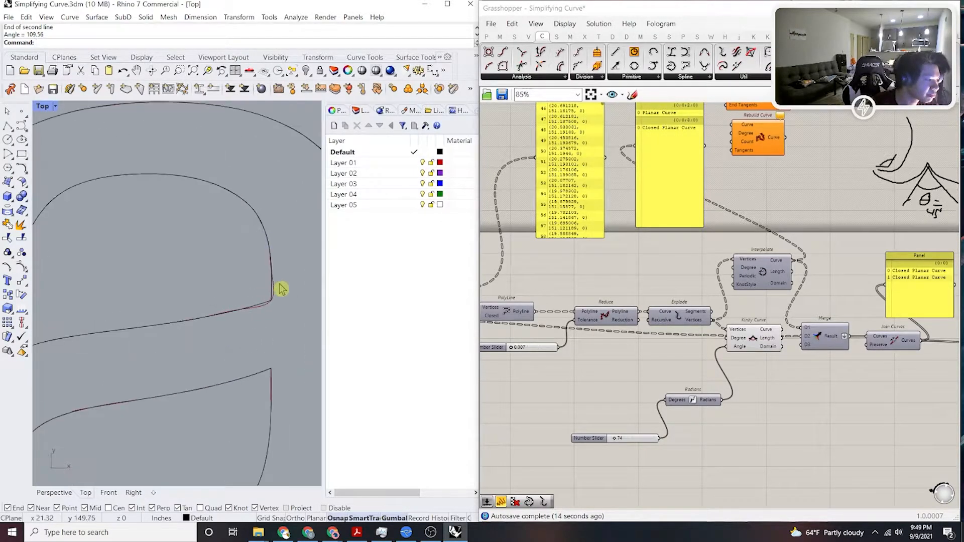
pyautogui.scroll(5, 627, 442)
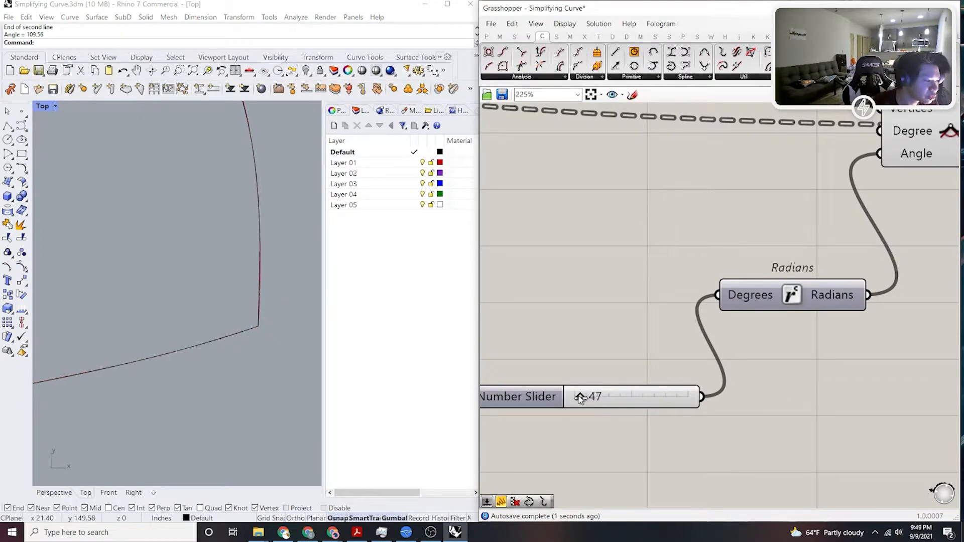
pyautogui.scroll(-5, 151, 361)
pyautogui.scroll(8, 219, 335)
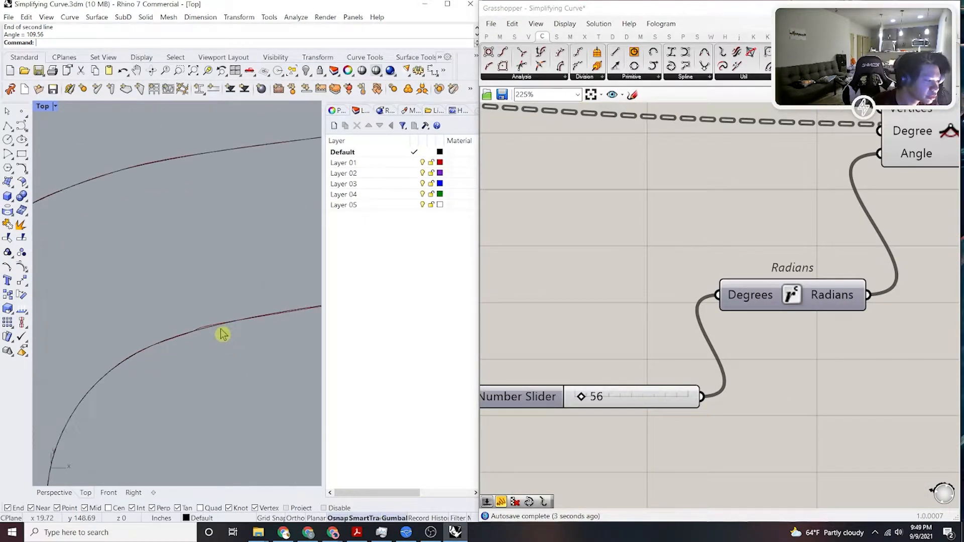
# Highlight the Kinky Curve component's result and check the description of its Degree input.
pyautogui.scroll(-5, 728, 261)
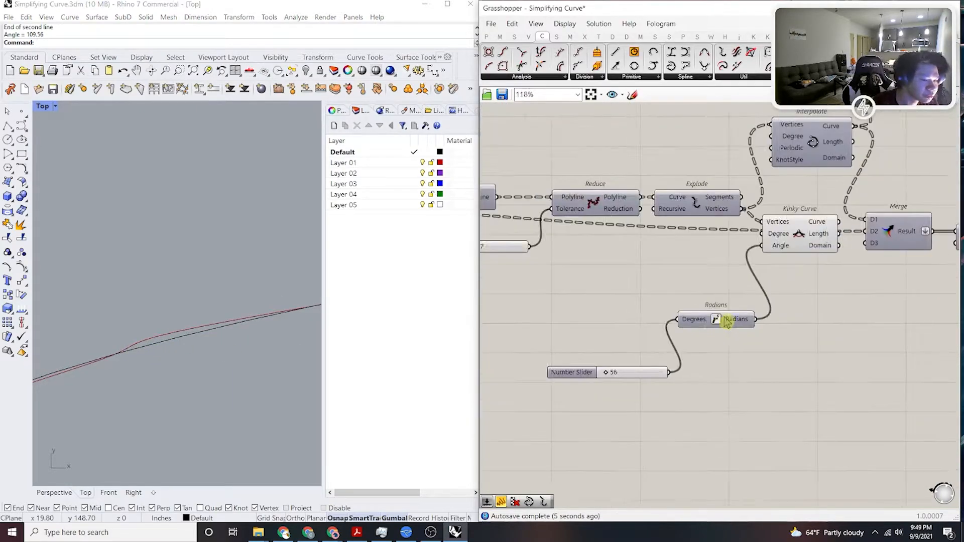
pyautogui.scroll(5, 745, 264)
pyautogui.click(714, 237)
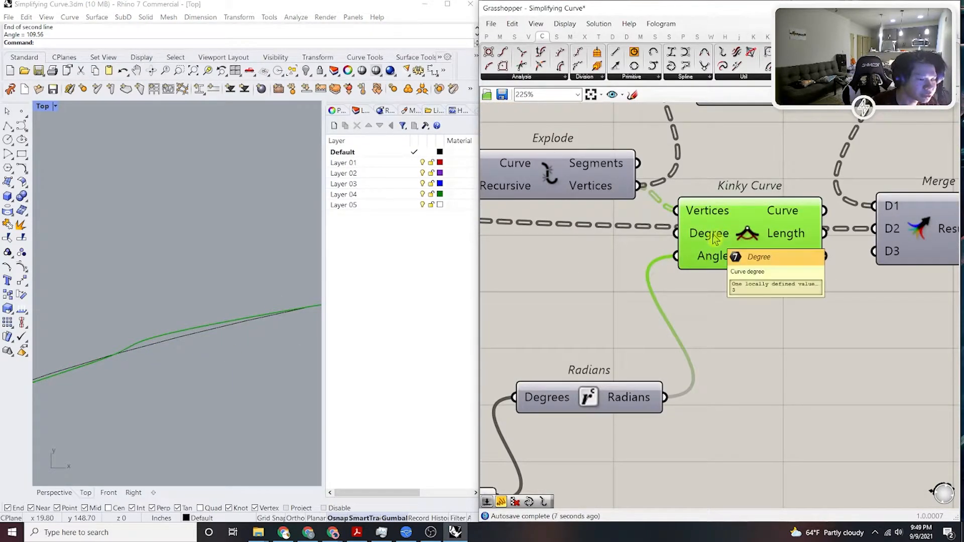
# Move the Kinky Curve component below Interpolate and select it.
pyautogui.moveTo(716, 239); pyautogui.dragTo(730, 364)
pyautogui.click(811, 261)
pyautogui.scroll(-3, 703, 326)
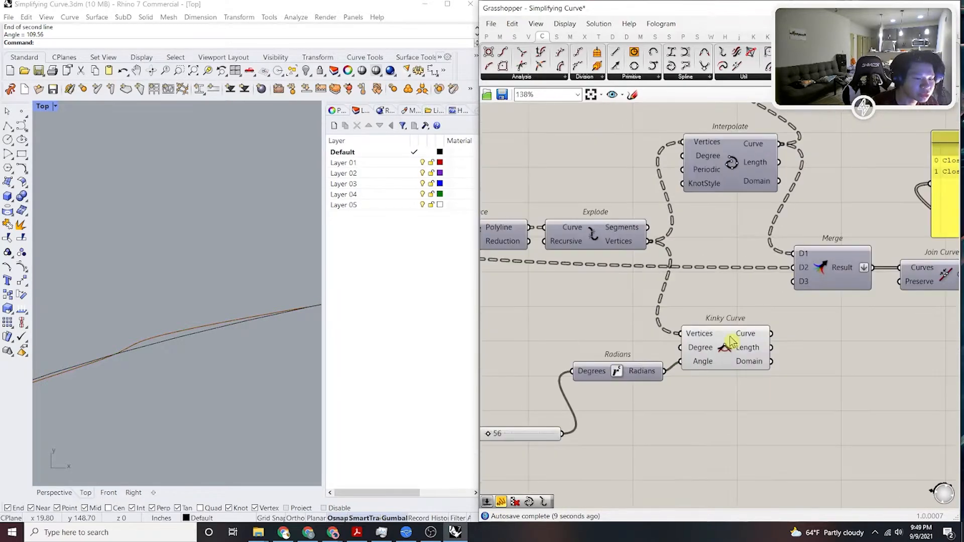
pyautogui.scroll(4, 675, 344)
pyautogui.doubleClick(620, 326)
pyautogui.click(828, 258)
pyautogui.moveTo(828, 258); pyautogui.dragTo(779, 335, button='right')
pyautogui.click(726, 342)
pyautogui.scroll(-3, 785, 278)
pyautogui.scroll(1, 803, 304)
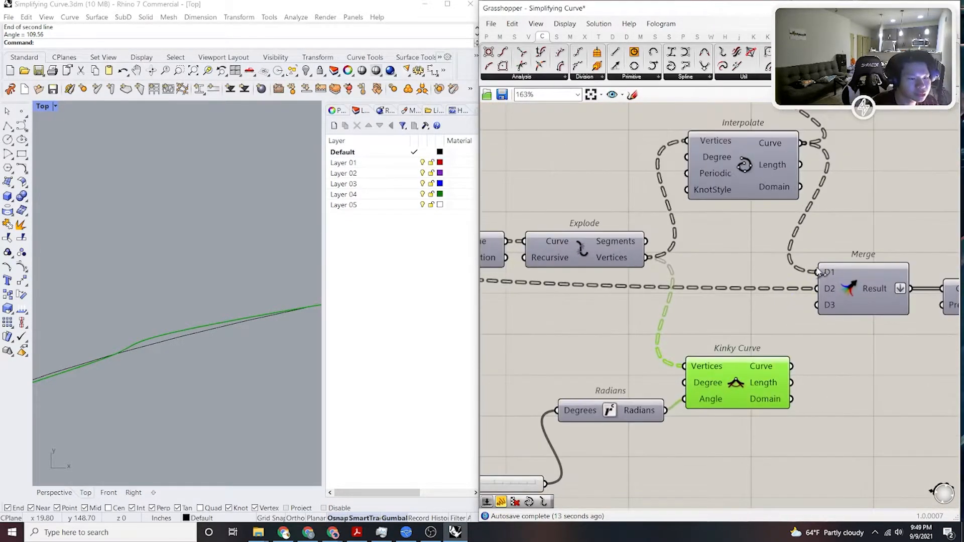
# Connect Kinky Curve's Curve output to Merge's D1 input and place the component between Interpolate and Merge.
pyautogui.moveTo(794, 367); pyautogui.dragTo(792, 367)
pyautogui.moveTo(743, 383); pyautogui.dragTo(754, 266)
pyautogui.scroll(-3, 818, 270)
pyautogui.moveTo(929, 298); pyautogui.dragTo(805, 319, button='right')
# Enable the preview of the Join Curves component after Merge and disable the preview of Kinky Curve.
pyautogui.scroll(2, 797, 304)
pyautogui.click(796, 298)
pyautogui.middleClick(796, 300)
pyautogui.click(710, 346)
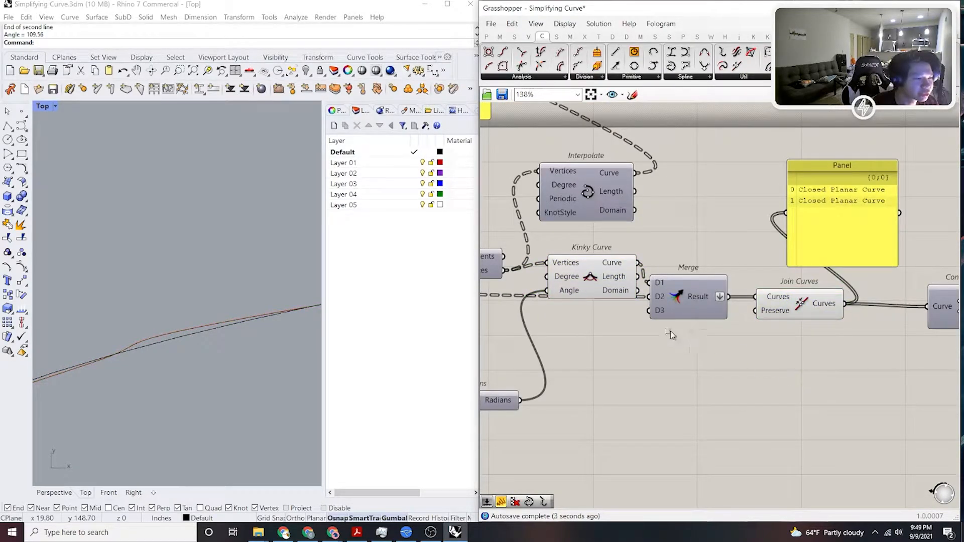
pyautogui.moveTo(679, 341); pyautogui.dragTo(609, 262)
pyautogui.middleClick(608, 263)
pyautogui.click(645, 236)
pyautogui.click(679, 225)
# Highlight the joined result after Merge and check the whole letter a against its original outline.
pyautogui.moveTo(271, 263); pyautogui.dragTo(271, 286, button='right')
pyautogui.scroll(-10, 236, 282)
pyautogui.scroll(-5, 216, 276)
pyautogui.click(798, 305)
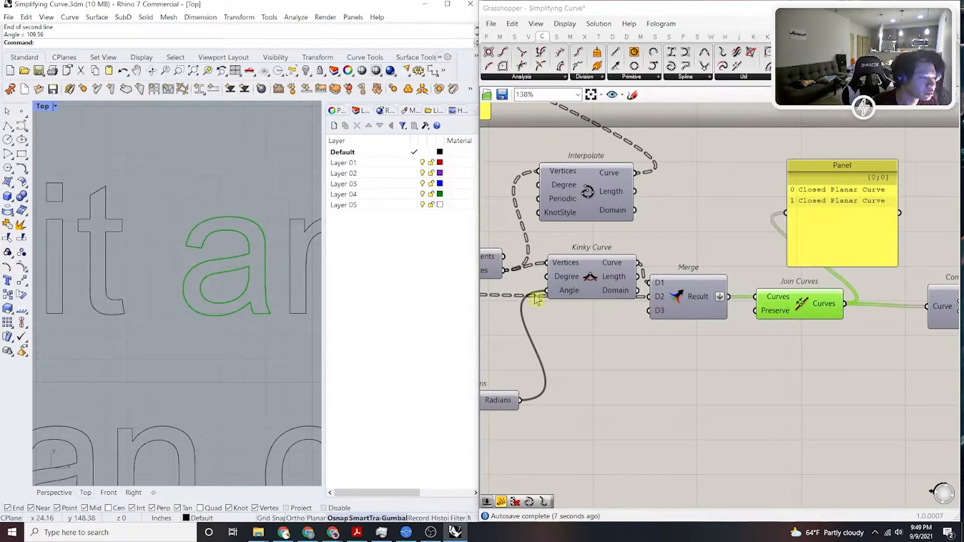
# Set the number slider feeding Reduce's Tolerance to 0.006 and check the letter a's strokes and inner corner.
pyautogui.moveTo(526, 296); pyautogui.dragTo(740, 292, button='right')
pyautogui.scroll(-3, 741, 292)
pyautogui.scroll(7, 584, 298)
pyautogui.doubleClick(571, 310)
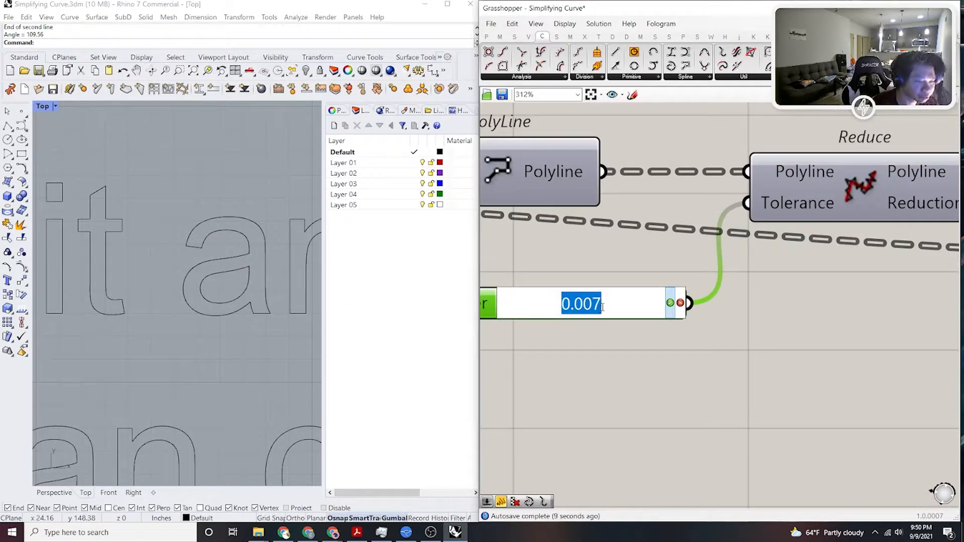
pyautogui.write('0.006')
pyautogui.click(670, 303)
pyautogui.scroll(8, 236, 309)
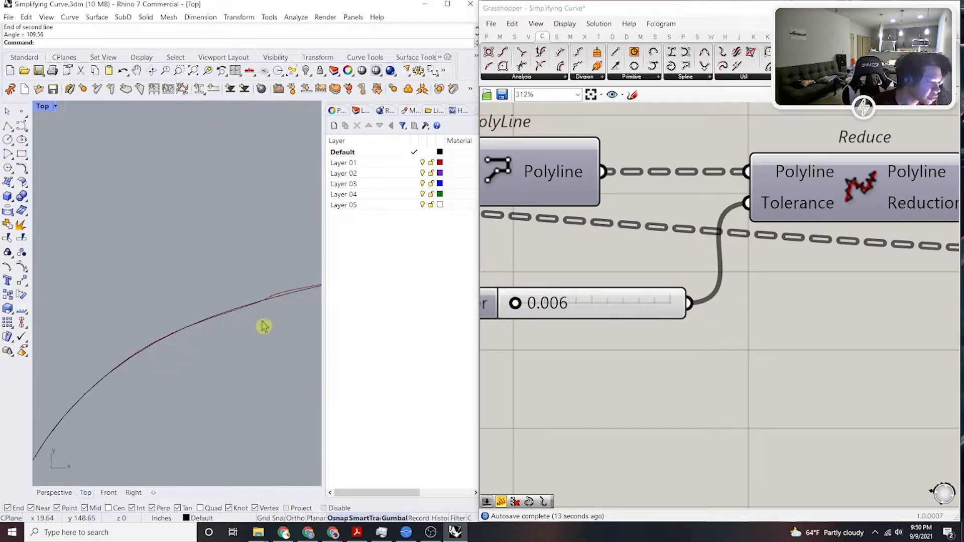
pyautogui.scroll(-8, 255, 293)
pyautogui.scroll(10, 226, 308)
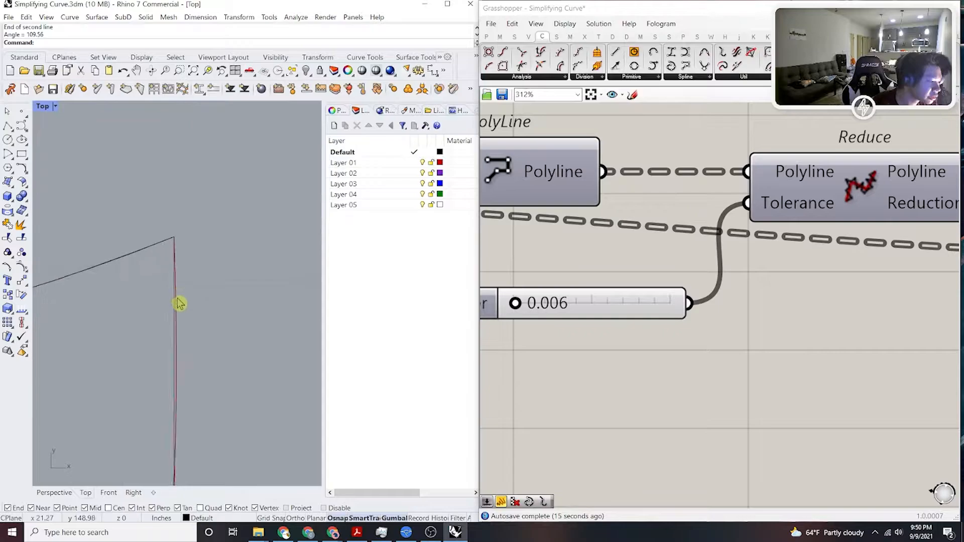
# Lower the Reduce tolerance slider to 0.003 and check the inner corners of the letter a.
pyautogui.scroll(6, 536, 333)
pyautogui.moveTo(575, 289); pyautogui.dragTo(569, 290)
pyautogui.scroll(-6, 189, 266)
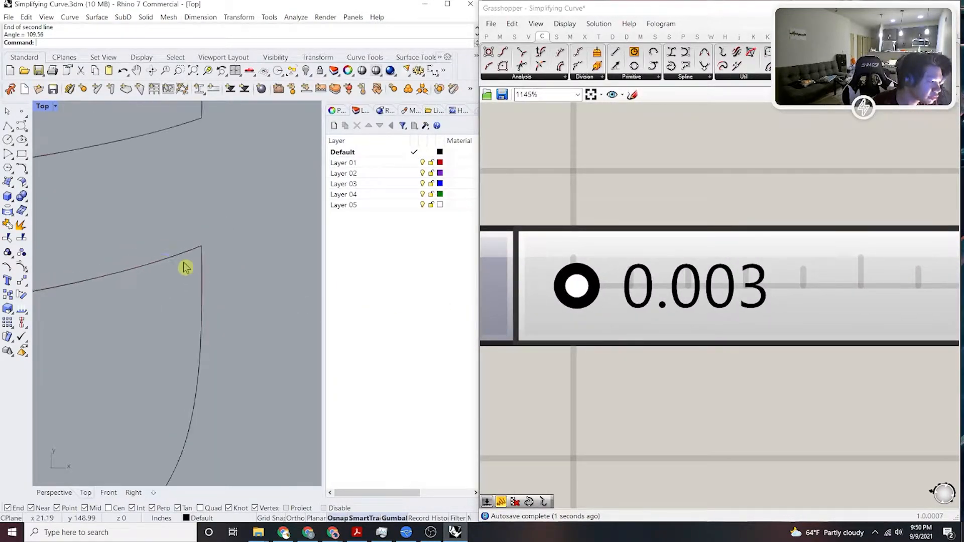
pyautogui.scroll(3, 91, 286)
pyautogui.scroll(-5, 689, 282)
# Enable the preview of the Control Points component and inspect the point spacing around the letter a.
pyautogui.scroll(-6, 688, 282)
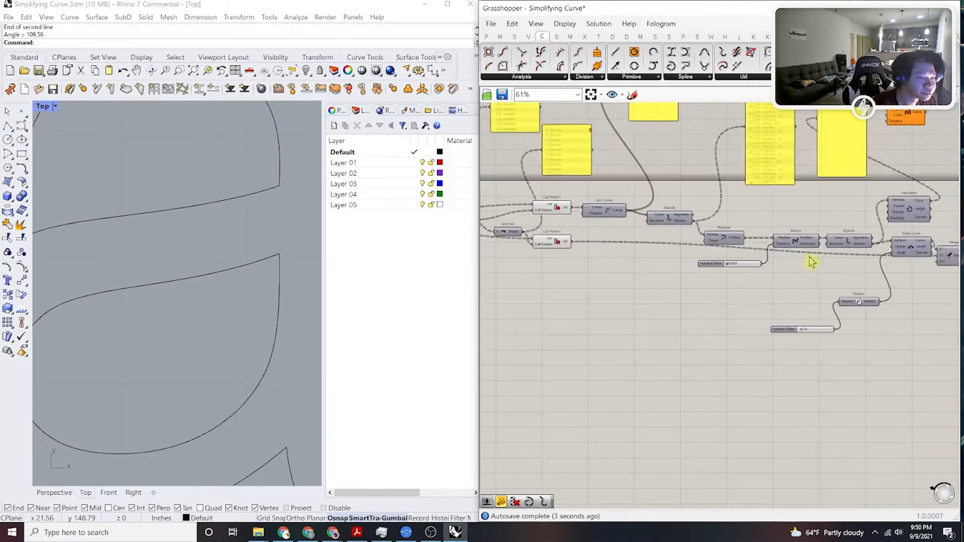
pyautogui.scroll(5, 731, 308)
pyautogui.scroll(-1, 779, 292)
pyautogui.moveTo(931, 311); pyautogui.dragTo(661, 335, button='right')
pyautogui.click(867, 328)
pyautogui.middleClick(867, 326)
pyautogui.click(886, 307)
pyautogui.scroll(-5, 231, 280)
pyautogui.scroll(5, 265, 312)
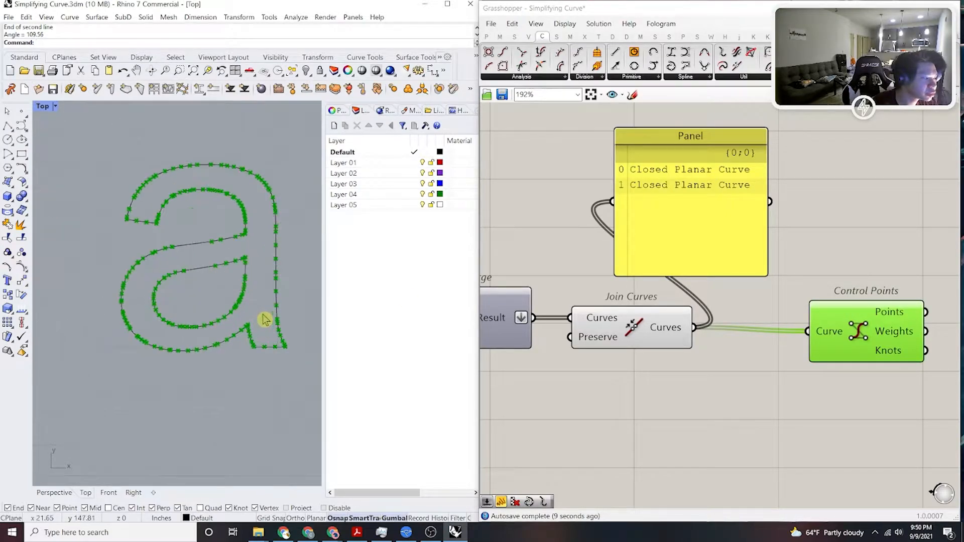
pyautogui.scroll(1, 276, 340)
pyautogui.click(763, 381)
# Connect the lower Cull Pattern's List output to the Curve input of Control Points to view those segments' points.
pyautogui.click(649, 328)
pyautogui.moveTo(820, 324); pyautogui.dragTo(755, 398)
pyautogui.scroll(-4, 755, 398)
pyautogui.moveTo(834, 331); pyautogui.dragTo(875, 280)
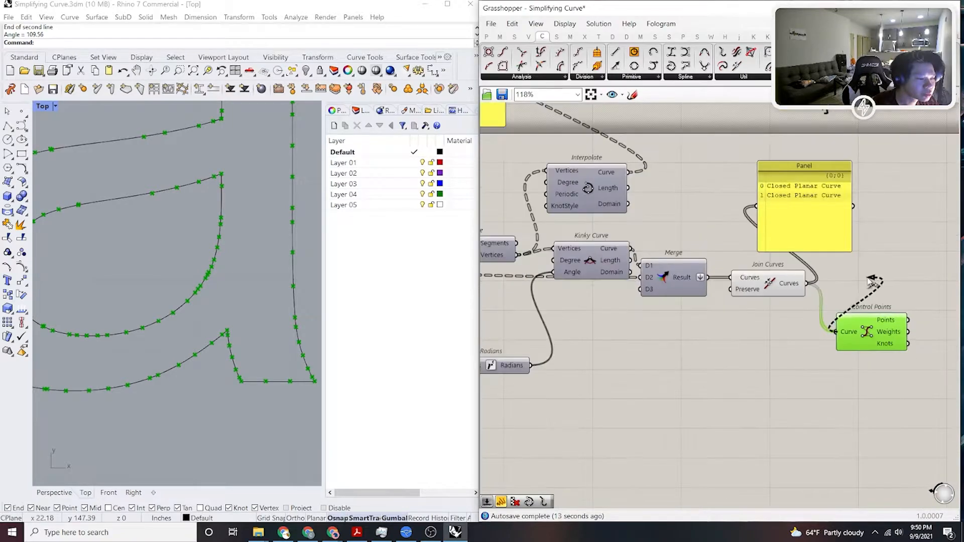
pyautogui.scroll(-6, 766, 282)
pyautogui.moveTo(728, 280); pyautogui.dragTo(750, 262)
pyautogui.scroll(5, 757, 299)
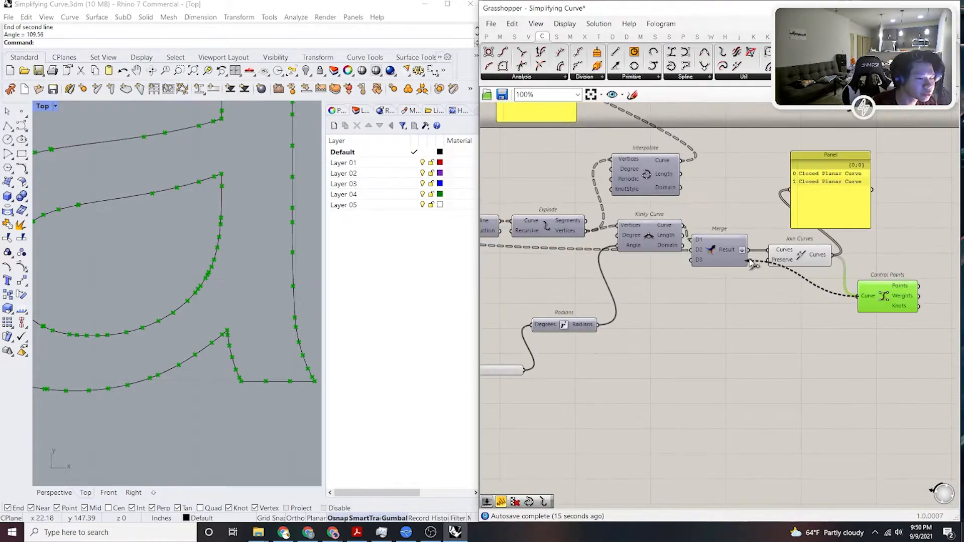
pyautogui.moveTo(799, 274); pyautogui.dragTo(783, 294, button='right')
pyautogui.moveTo(869, 326); pyautogui.dragTo(597, 288)
pyautogui.scroll(-6, 801, 329)
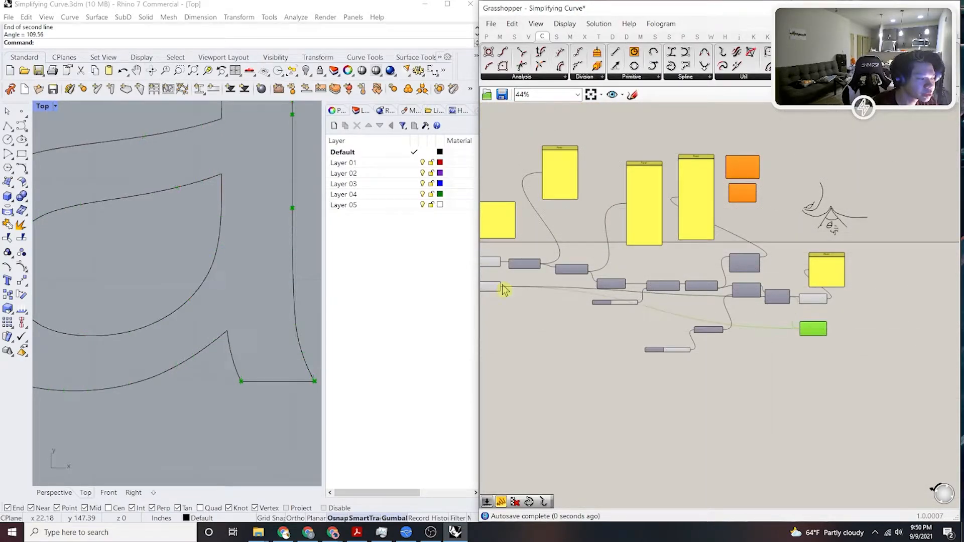
pyautogui.scroll(-10, 246, 283)
pyautogui.scroll(5, 196, 250)
# Reconnect the final Join Curves output to Control Points and align the component beside Join Curves.
pyautogui.moveTo(813, 332)
pyautogui.mouseDown(button='right')
pyautogui.moveTo(755, 348)
pyautogui.moveTo(822, 335)
pyautogui.mouseUp(button='right')
pyautogui.scroll(3, 755, 349)
pyautogui.scroll(3, 773, 325)
pyautogui.moveTo(789, 331); pyautogui.dragTo(763, 269)
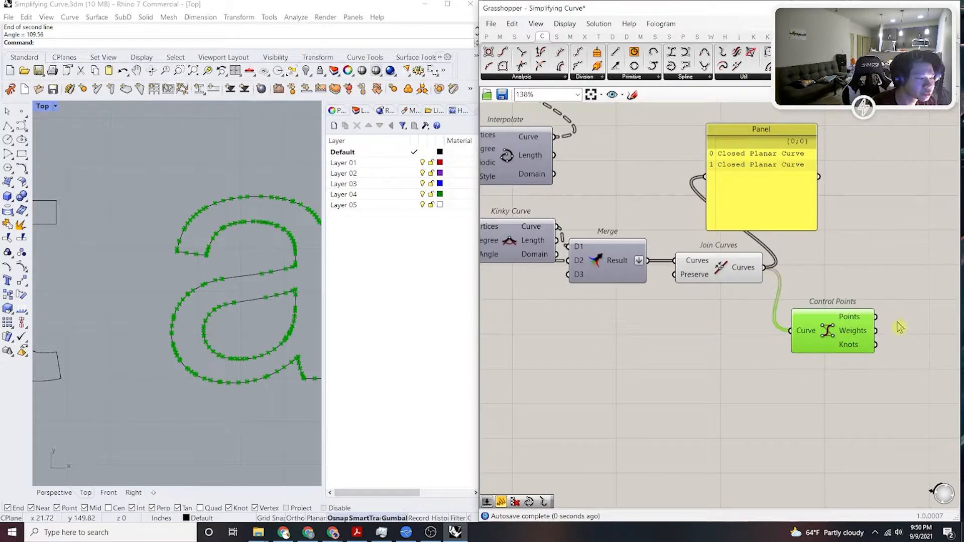
pyautogui.click(890, 325)
pyautogui.moveTo(854, 335); pyautogui.dragTo(865, 279)
pyautogui.click(751, 340)
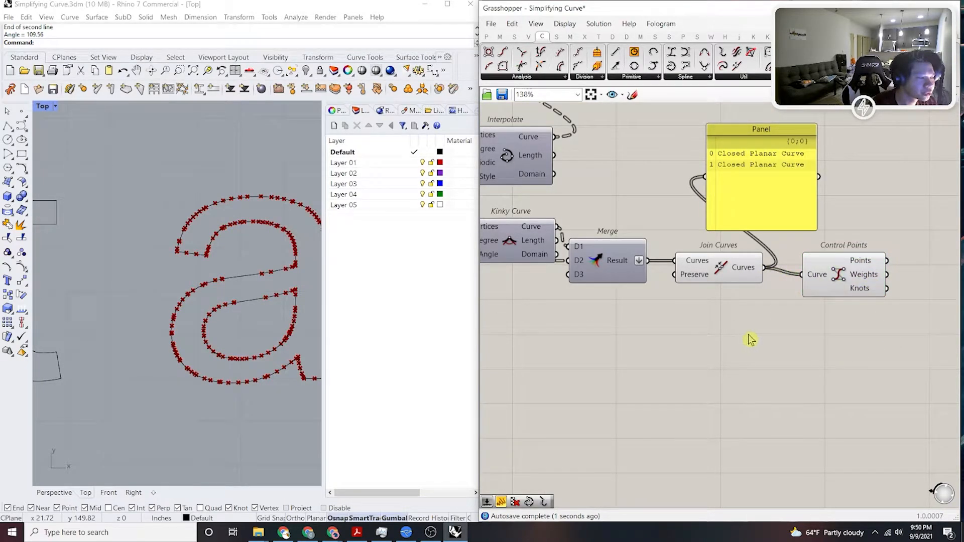
# Highlight the Join Curves result and inspect the control points near the letter a's inner corners.
pyautogui.click(718, 271)
pyautogui.scroll(6, 267, 320)
pyautogui.moveTo(240, 339); pyautogui.dragTo(133, 341, button='right')
pyautogui.scroll(8, 163, 351)
pyautogui.scroll(-4, 169, 363)
pyautogui.click(660, 303)
# Select the curves of the comma after "quis" in the Lorem ipsum text as the next test shape.
pyautogui.scroll(-8, 679, 228)
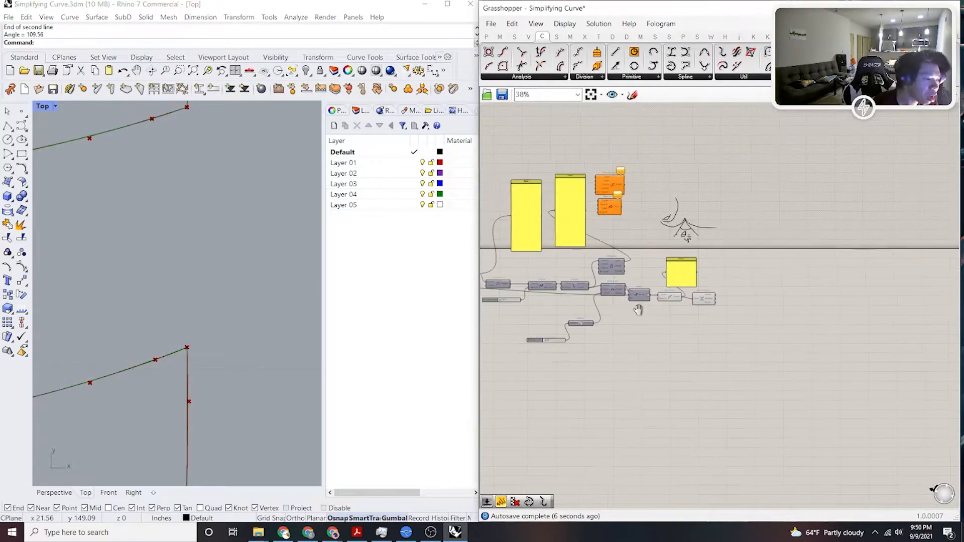
pyautogui.scroll(-6, 241, 299)
pyautogui.scroll(-6, 251, 276)
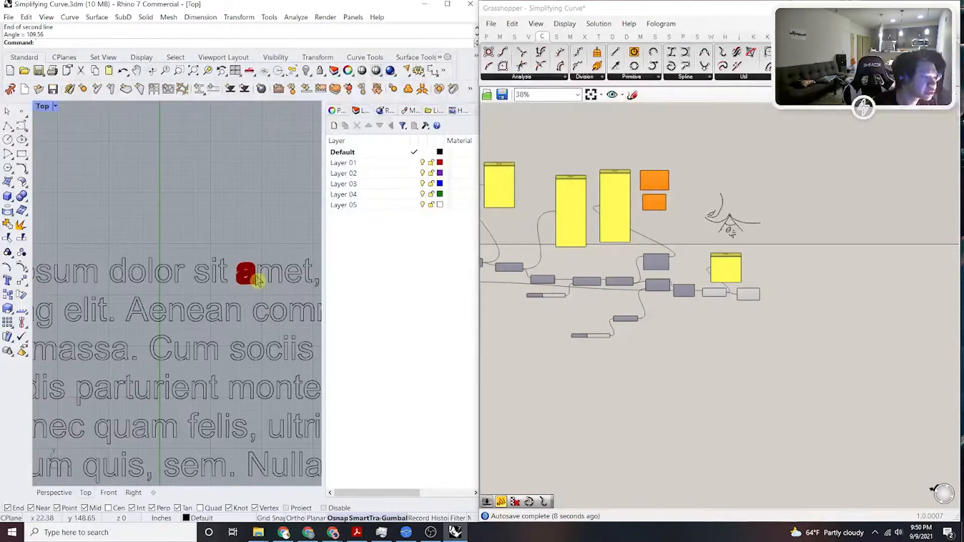
pyautogui.scroll(2, 266, 283)
pyautogui.scroll(-5, 269, 285)
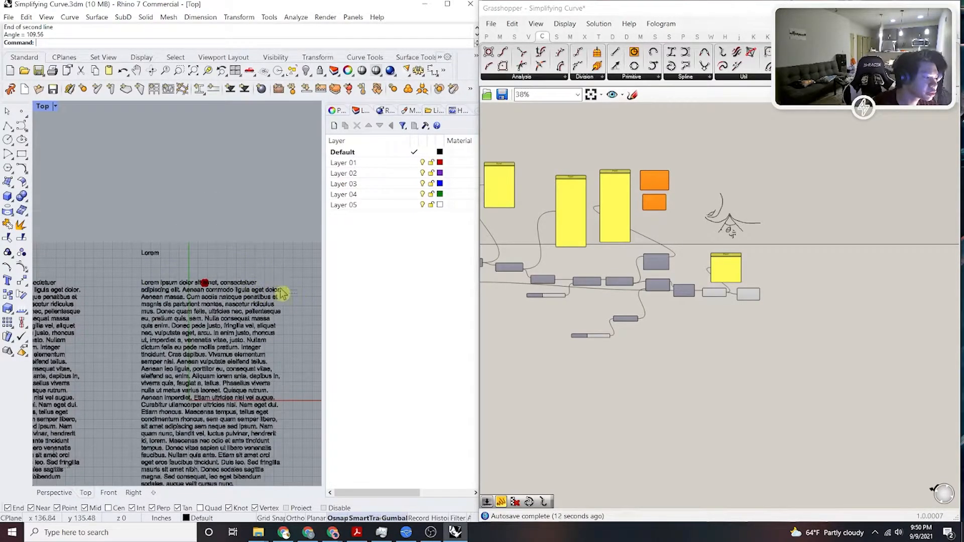
pyautogui.moveTo(133, 258); pyautogui.dragTo(132, 282)
pyautogui.scroll(4, 206, 302)
pyautogui.scroll(-3, 206, 302)
pyautogui.scroll(1, 205, 304)
pyautogui.moveTo(206, 304); pyautogui.dragTo(178, 310, button='right')
pyautogui.scroll(6, 227, 318)
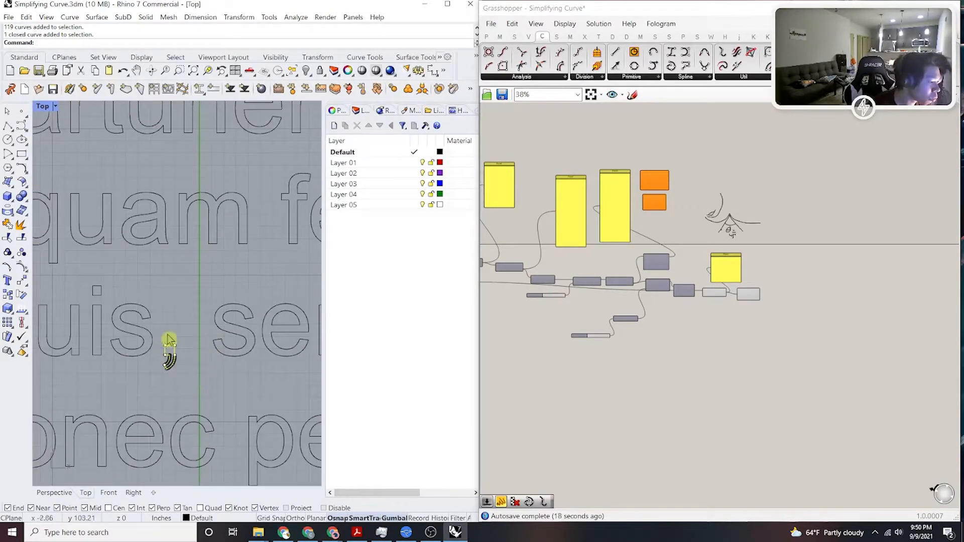
# Assign the selected comma curves to the Curve parameter at the start of the definition using Set Multiple Curves.
pyautogui.moveTo(643, 327); pyautogui.dragTo(716, 330, button='right')
pyautogui.scroll(-6, 728, 311)
pyautogui.moveTo(612, 303); pyautogui.dragTo(718, 306, button='right')
pyautogui.scroll(12, 718, 307)
pyautogui.click(687, 326)
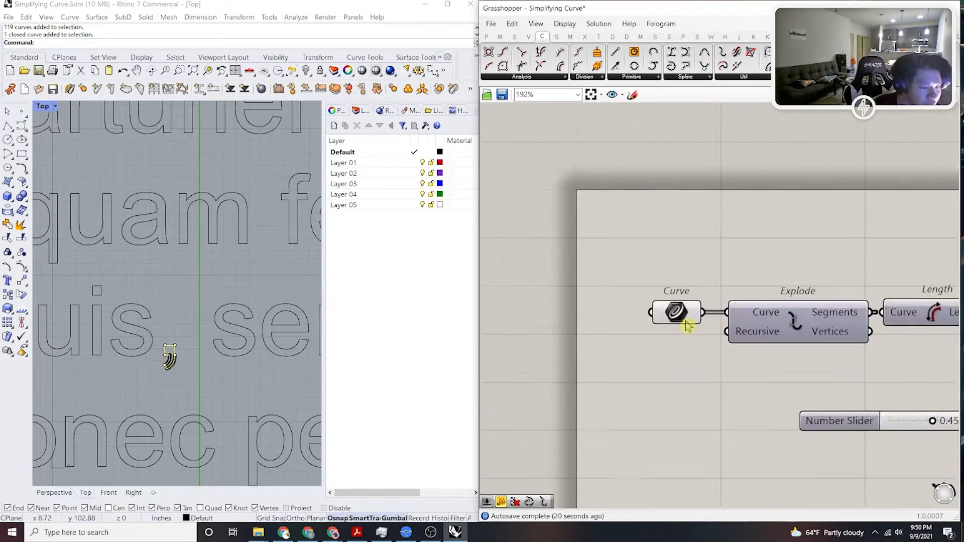
pyautogui.rightClick(685, 315)
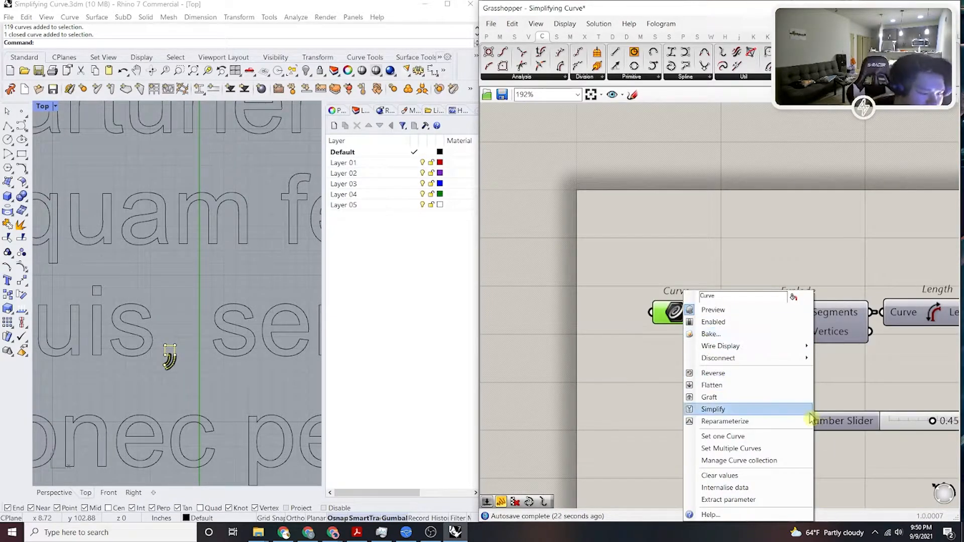
pyautogui.click(791, 449)
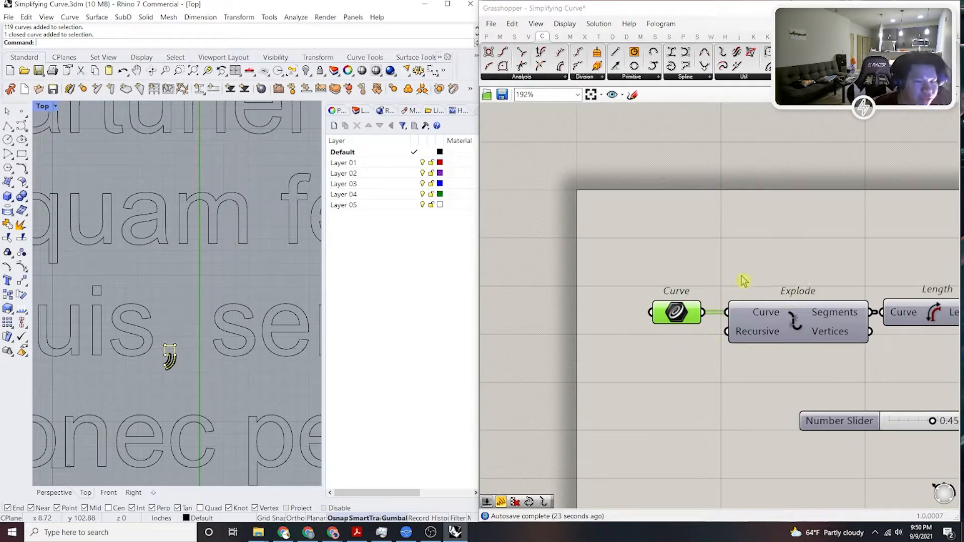
pyautogui.moveTo(808, 263); pyautogui.dragTo(743, 281, button='right')
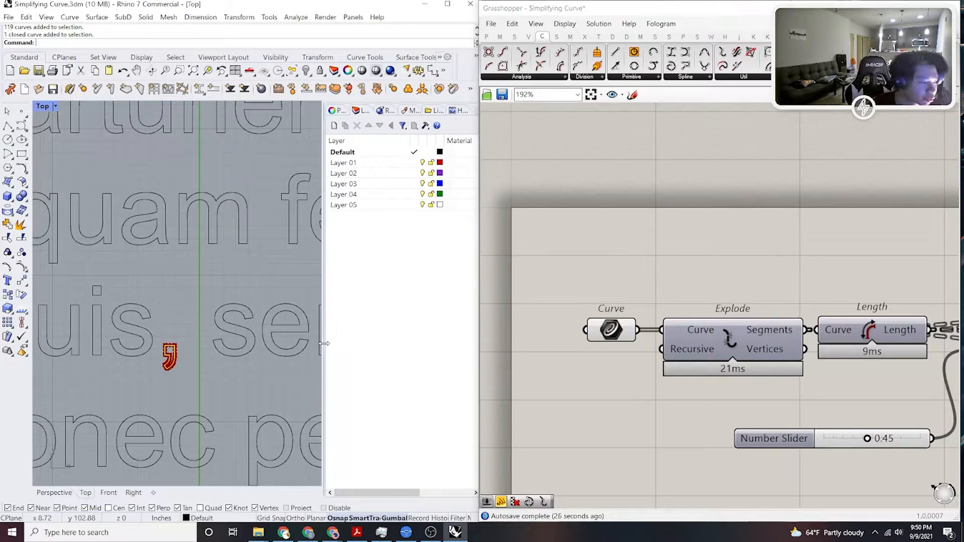
# Inspect the comma's control points, and disable the preview of both Cull Pattern components and the first Join Curves.
pyautogui.scroll(10, 168, 353)
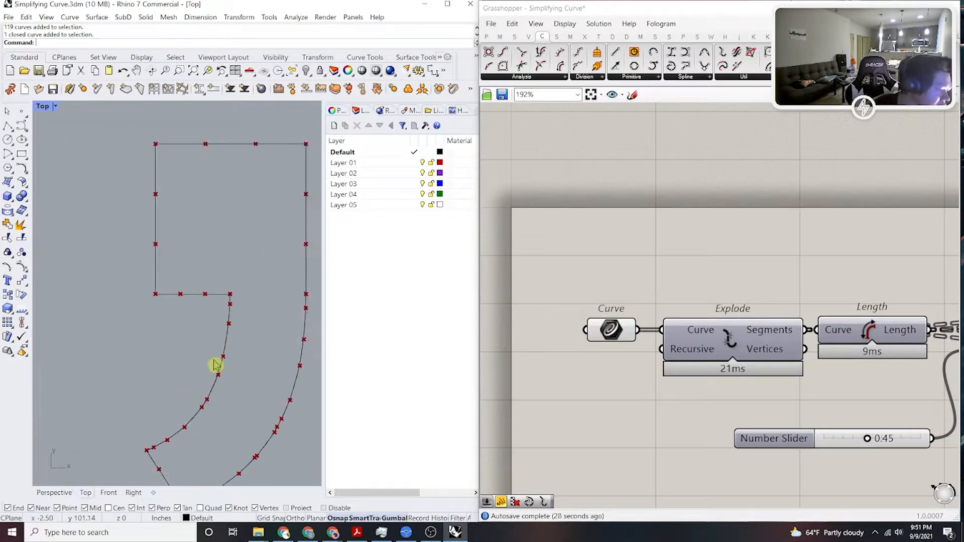
pyautogui.scroll(-5, 251, 299)
pyautogui.scroll(-7, 639, 306)
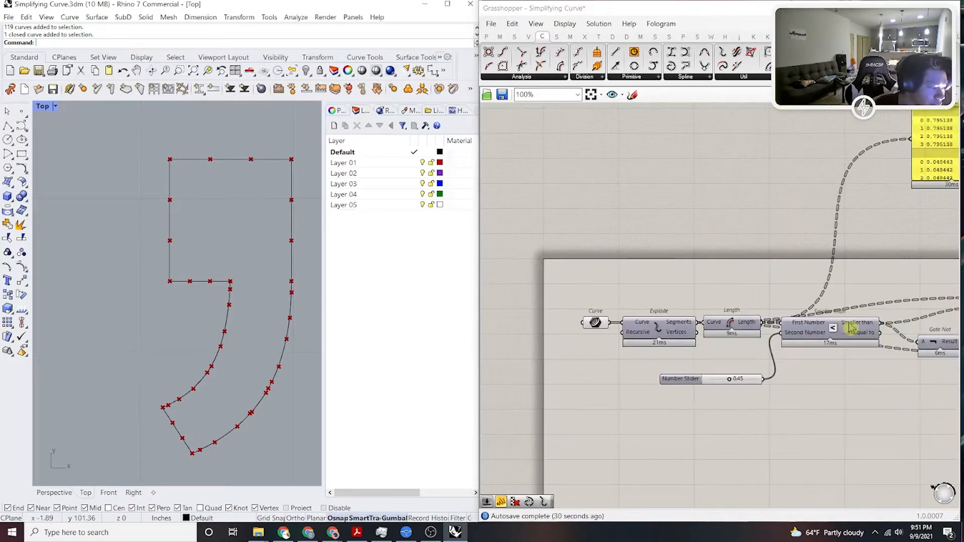
pyautogui.moveTo(706, 345); pyautogui.dragTo(488, 343, button='right')
pyautogui.moveTo(663, 421); pyautogui.dragTo(599, 329)
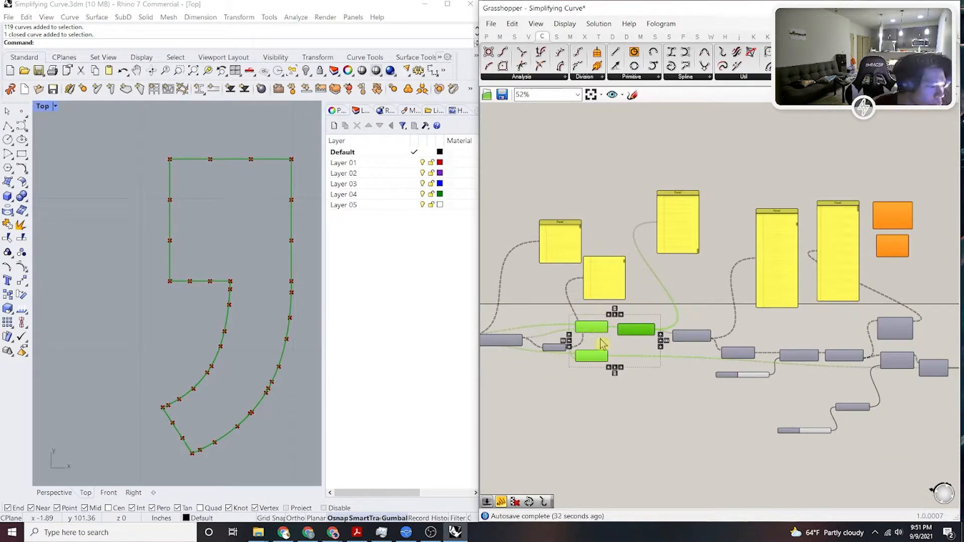
pyautogui.middleClick(662, 384)
pyautogui.click(689, 350)
pyautogui.click(701, 302)
# Disable the Control Points preview, highlight the final Join Curves result and compare the comma's tail with its original outline.
pyautogui.moveTo(701, 302); pyautogui.dragTo(435, 292, button='right')
pyautogui.scroll(5, 740, 372)
pyautogui.scroll(5, 209, 296)
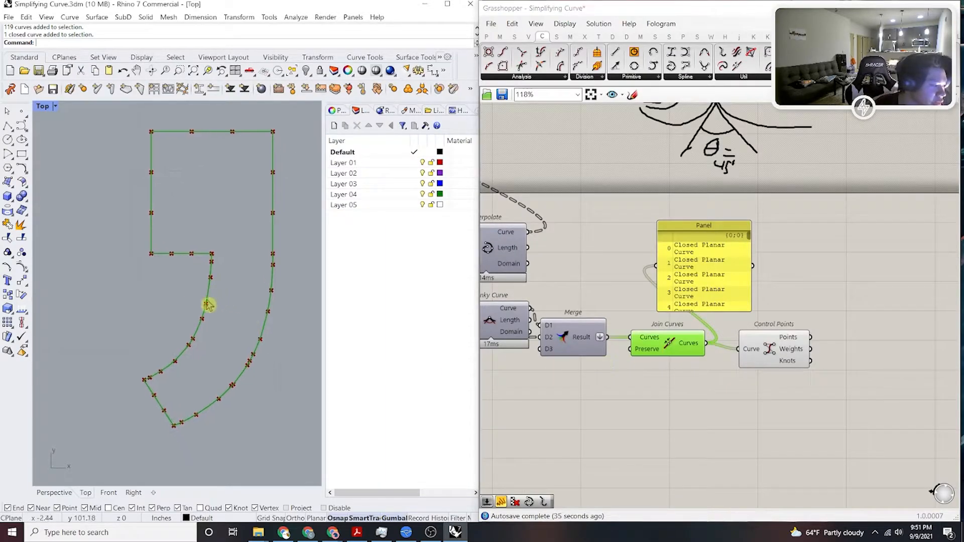
pyautogui.click(782, 346)
pyautogui.middleClick(783, 346)
pyautogui.click(731, 329)
pyautogui.click(663, 351)
pyautogui.scroll(6, 198, 321)
pyautogui.scroll(-10, 206, 308)
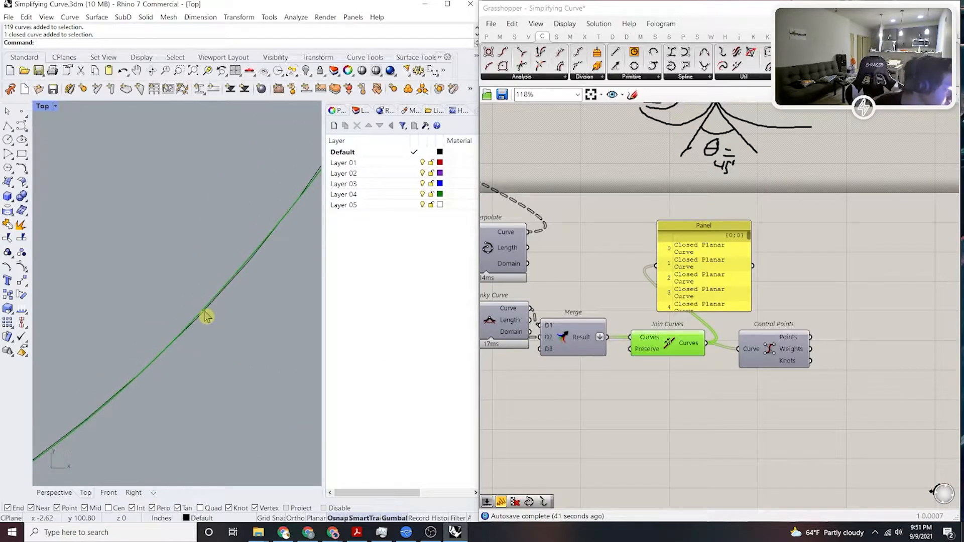
pyautogui.scroll(-4, 201, 250)
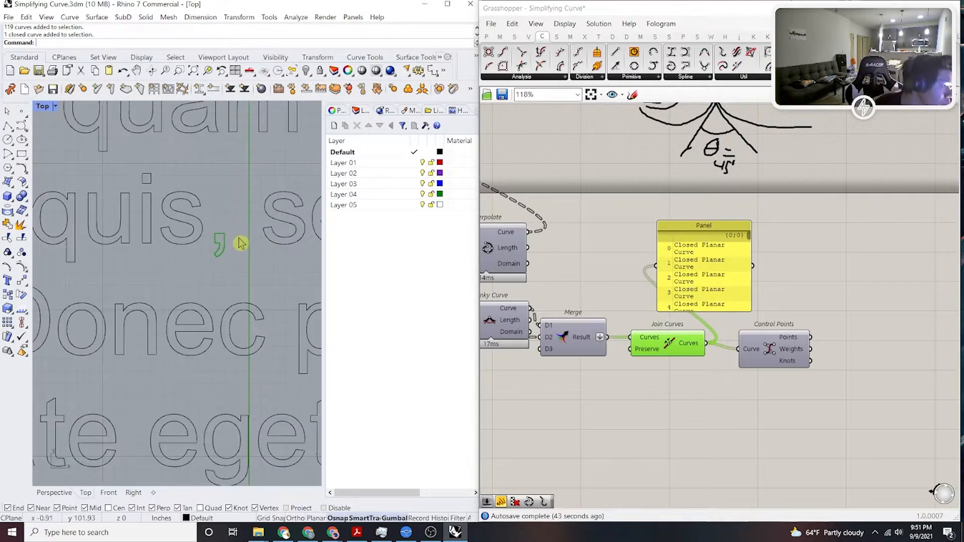
# Enable the preview of the lower Cull Pattern and highlight which comma segments it keeps.
pyautogui.click(708, 366)
pyautogui.moveTo(678, 350); pyautogui.dragTo(845, 354, button='right')
pyautogui.scroll(-6, 845, 353)
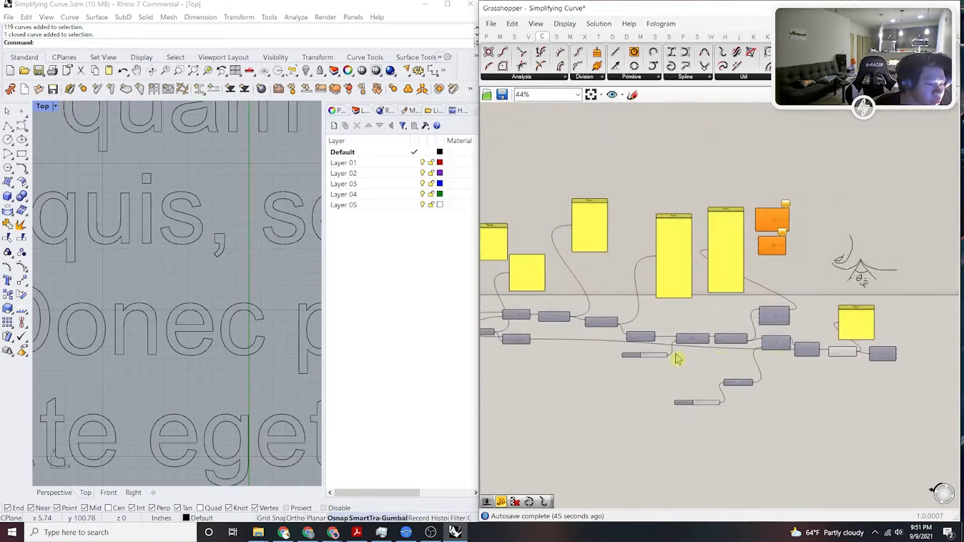
pyautogui.moveTo(535, 347); pyautogui.dragTo(642, 351, button='right')
pyautogui.scroll(4, 642, 351)
pyautogui.click(616, 331)
pyautogui.middleClick(612, 332)
pyautogui.click(631, 316)
pyautogui.click(676, 401)
pyautogui.click(618, 336)
pyautogui.scroll(6, 223, 249)
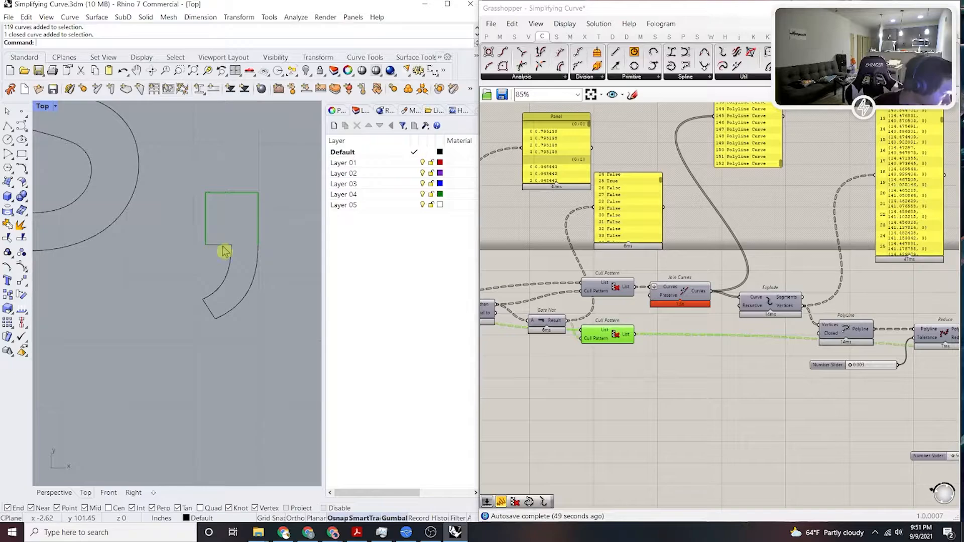
# Measure the comma's short horizontal inner edge with the Distance command.
pyautogui.moveTo(651, 336); pyautogui.dragTo(747, 354, button='right')
pyautogui.scroll(4, 652, 361)
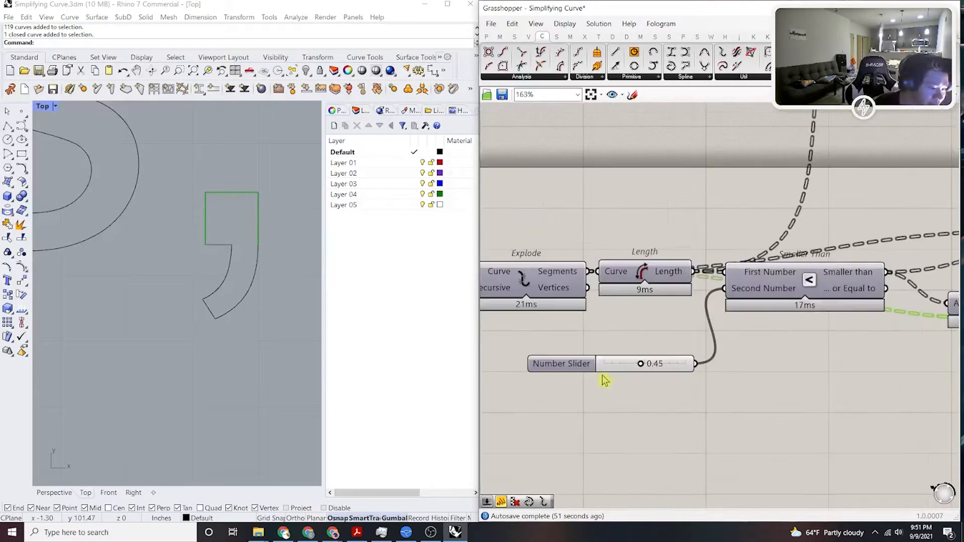
pyautogui.write('Distance')
pyautogui.press('Return')
pyautogui.click(220, 245)
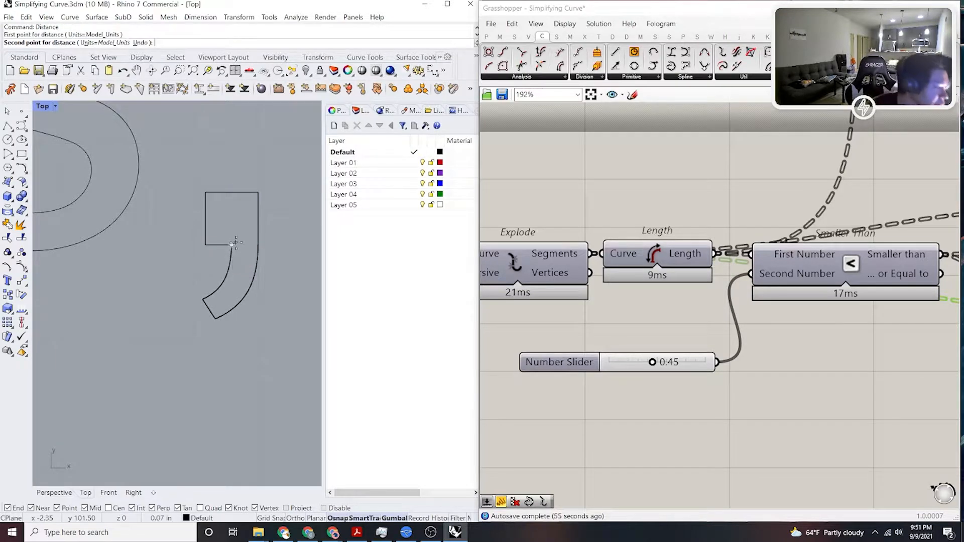
pyautogui.click(206, 245)
# Set the length threshold slider feeding Smaller Than to 0.39.
pyautogui.scroll(3, 675, 345)
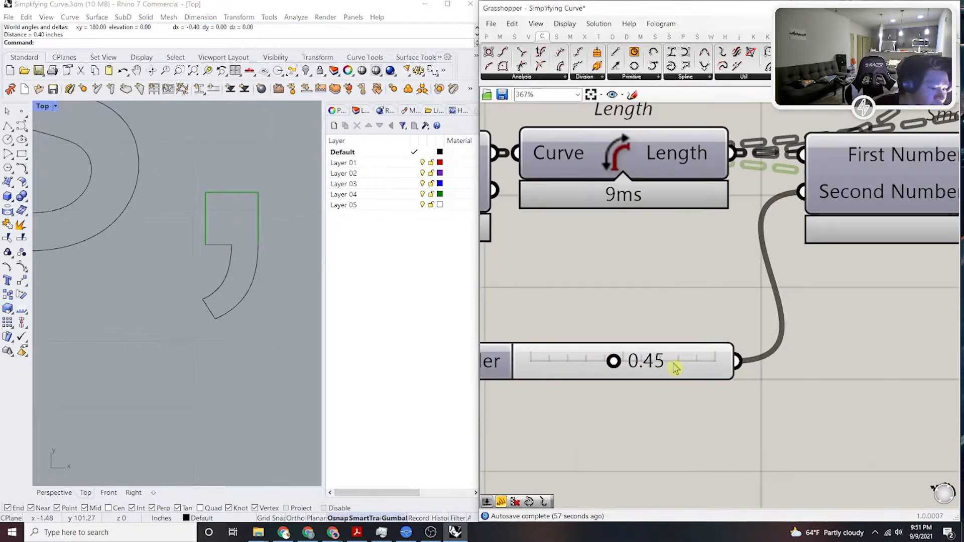
pyautogui.doubleClick(673, 359)
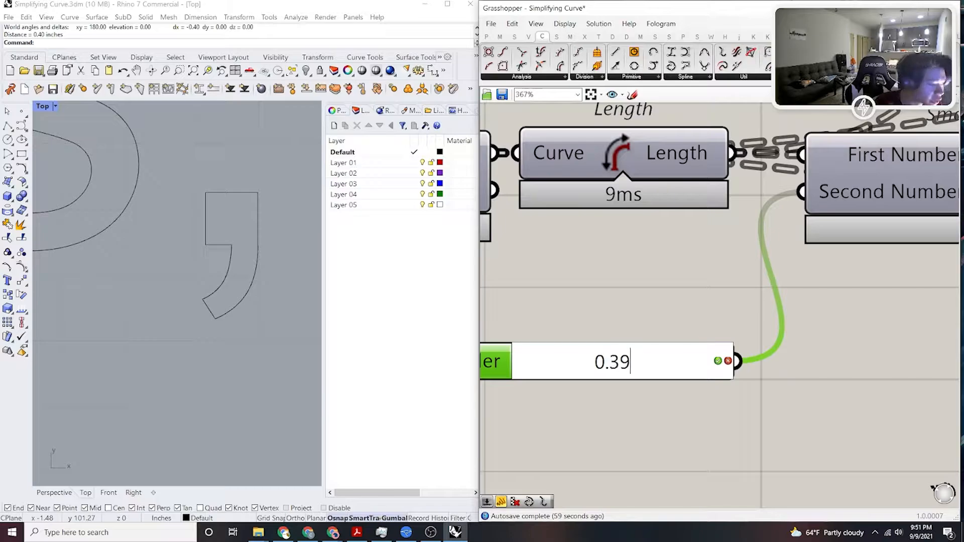
pyautogui.press('Return')
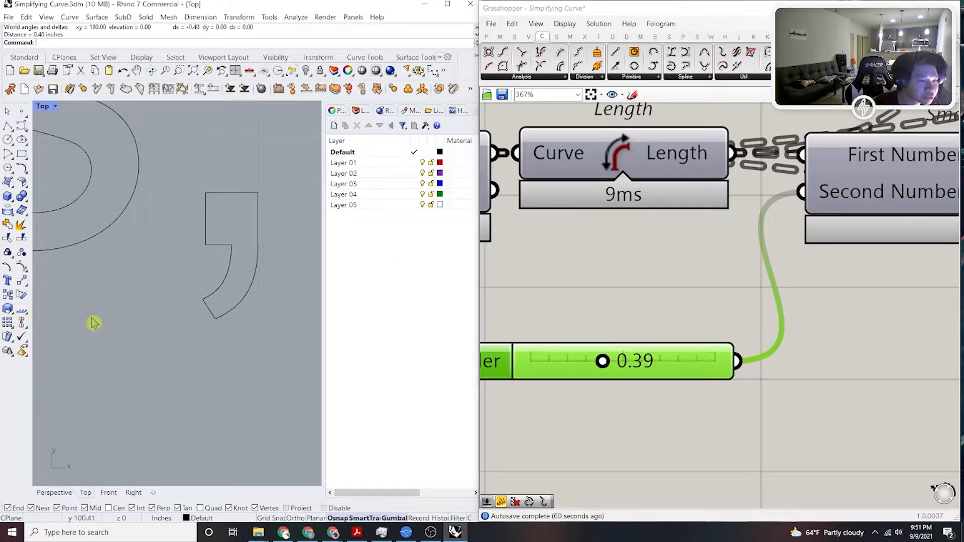
# Highlight the lower Cull Pattern's result and examine which letter segments it keeps across the first lines of text.
pyautogui.moveTo(726, 325); pyautogui.dragTo(596, 318, button='right')
pyautogui.scroll(-12, 758, 294)
pyautogui.moveTo(903, 309); pyautogui.dragTo(787, 329, button='right')
pyautogui.scroll(3, 791, 334)
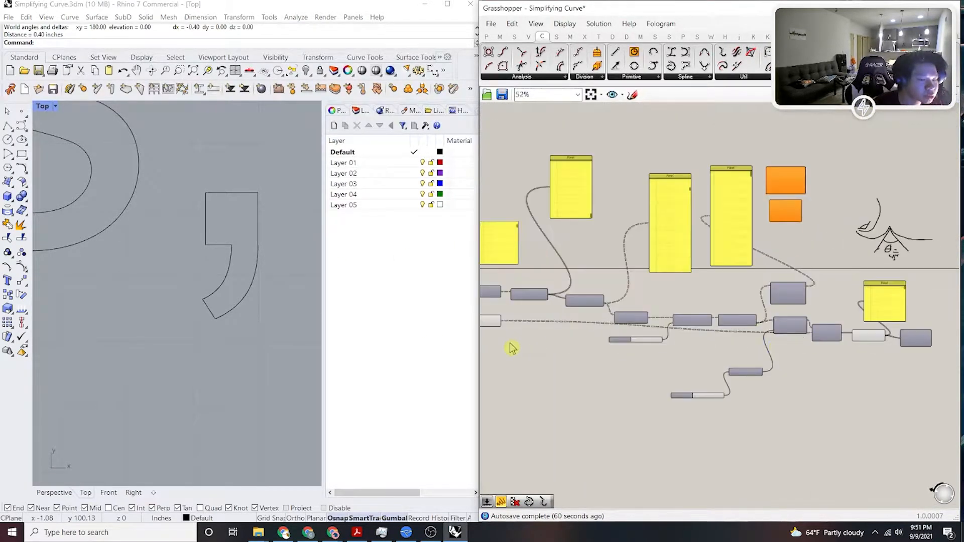
pyautogui.moveTo(510, 344); pyautogui.dragTo(586, 323, button='right')
pyautogui.scroll(-6, 226, 253)
pyautogui.scroll(-8, 229, 251)
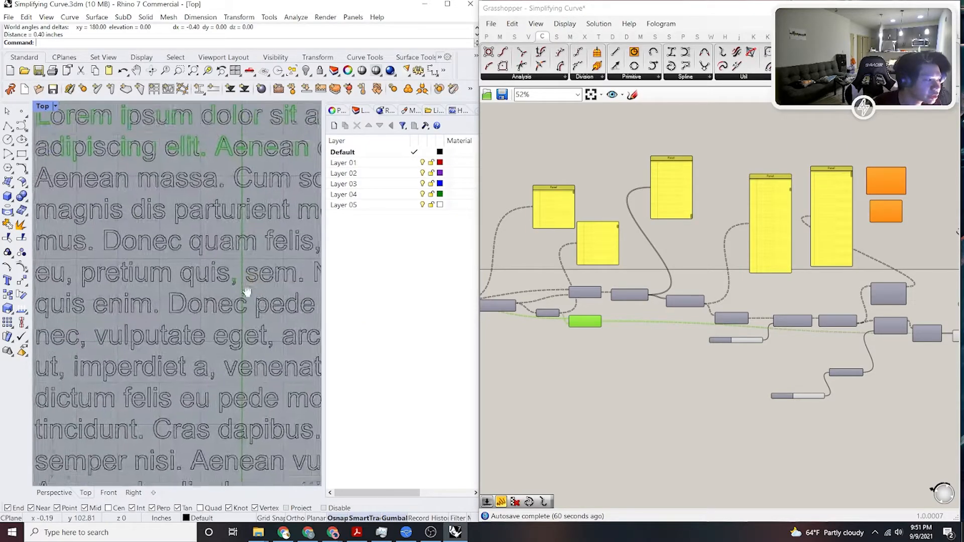
pyautogui.scroll(8, 151, 219)
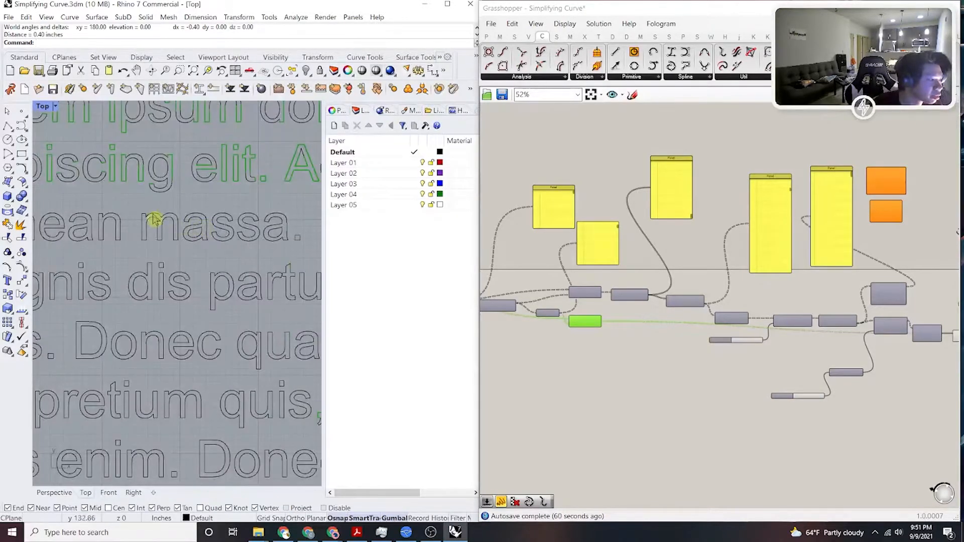
pyautogui.moveTo(148, 219); pyautogui.dragTo(298, 273, button='right')
pyautogui.scroll(6, 250, 238)
pyautogui.scroll(-8, 251, 241)
pyautogui.scroll(-10, 224, 271)
pyautogui.scroll(11, 229, 258)
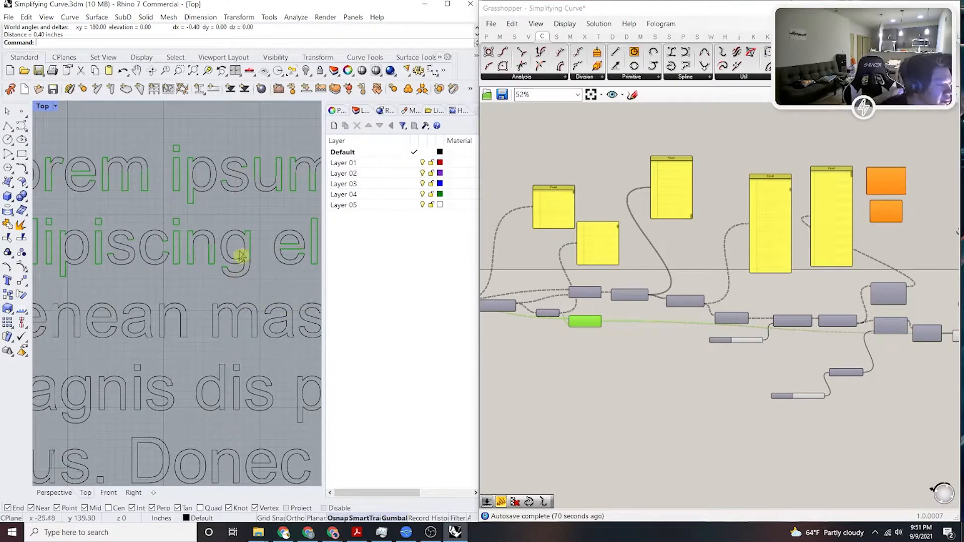
pyautogui.scroll(-3, 258, 262)
pyautogui.scroll(-6, 191, 289)
pyautogui.scroll(3, 190, 281)
pyautogui.scroll(3, 224, 266)
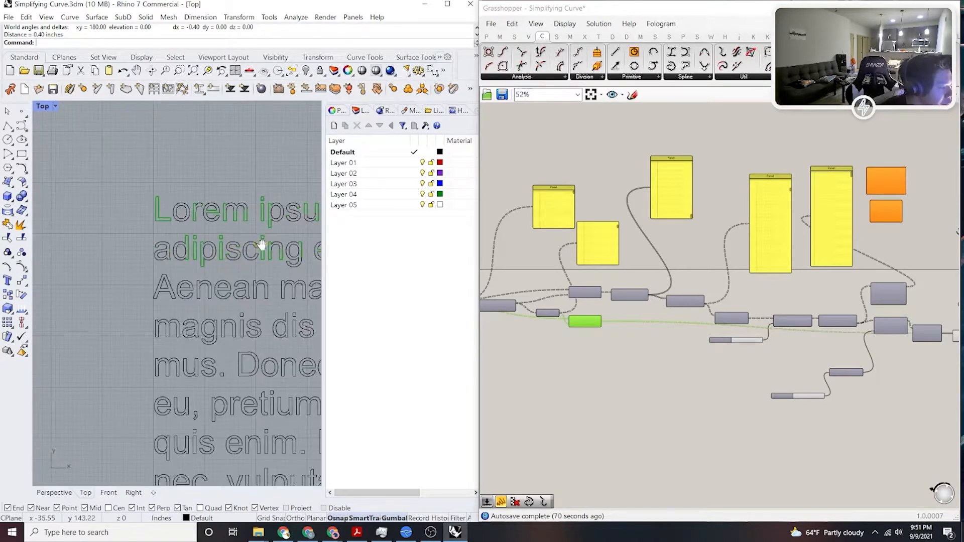
pyautogui.scroll(4, 160, 267)
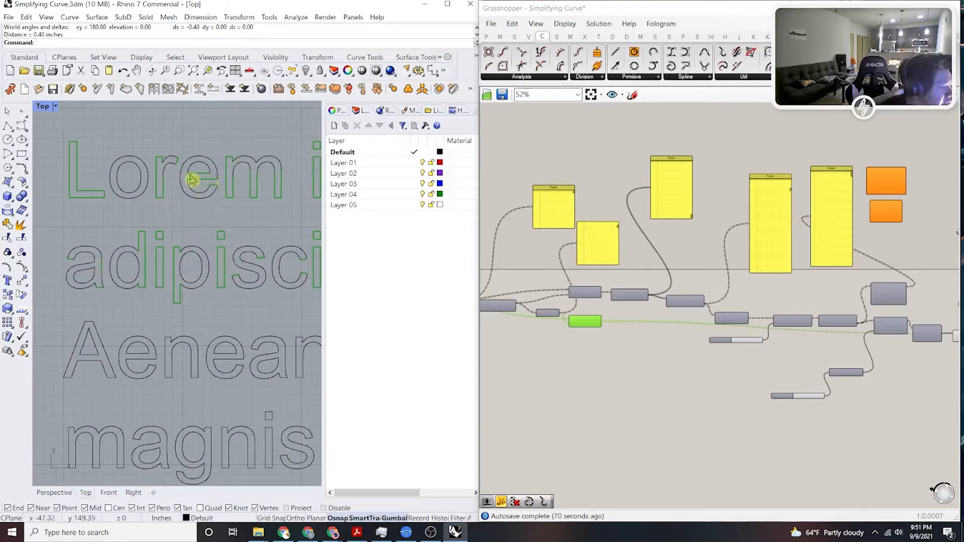
pyautogui.scroll(2, 184, 193)
pyautogui.click(167, 205)
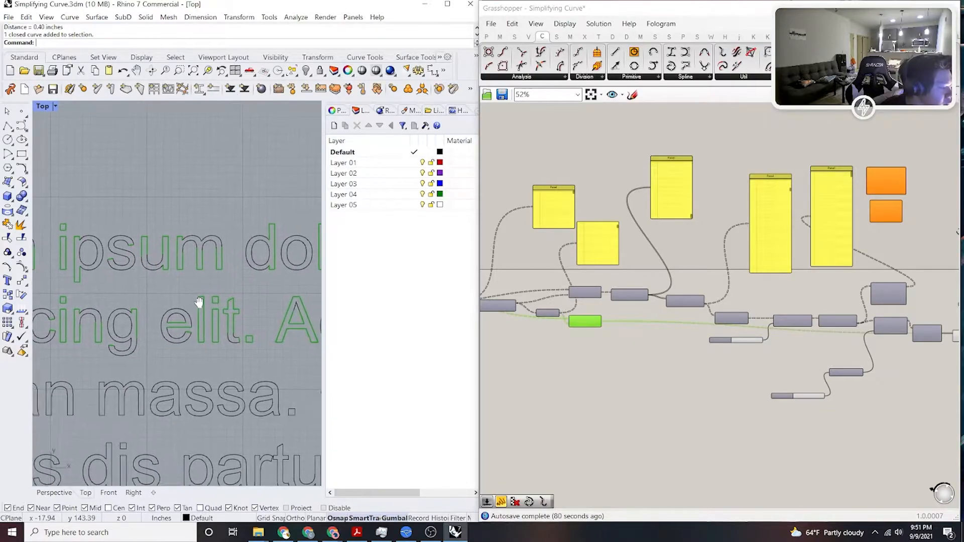
pyautogui.scroll(8, 185, 335)
pyautogui.moveTo(229, 327); pyautogui.dragTo(222, 308, button='right')
pyautogui.scroll(-8, 191, 335)
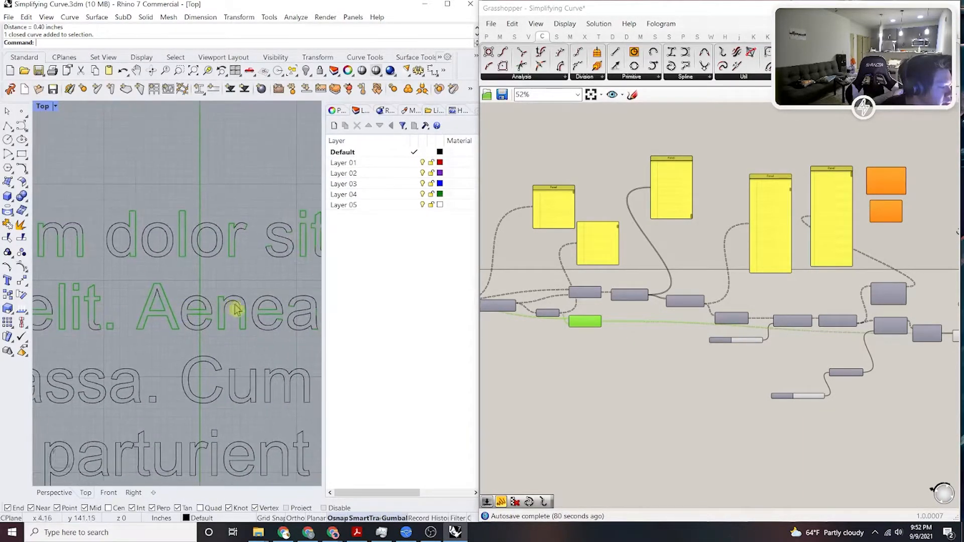
pyautogui.moveTo(289, 293); pyautogui.dragTo(239, 290, button='right')
# Enable the preview of the upper Cull Pattern and examine which curved letter segments it keeps along the first text lines.
pyautogui.click(585, 290)
pyautogui.middleClick(584, 288)
pyautogui.click(606, 274)
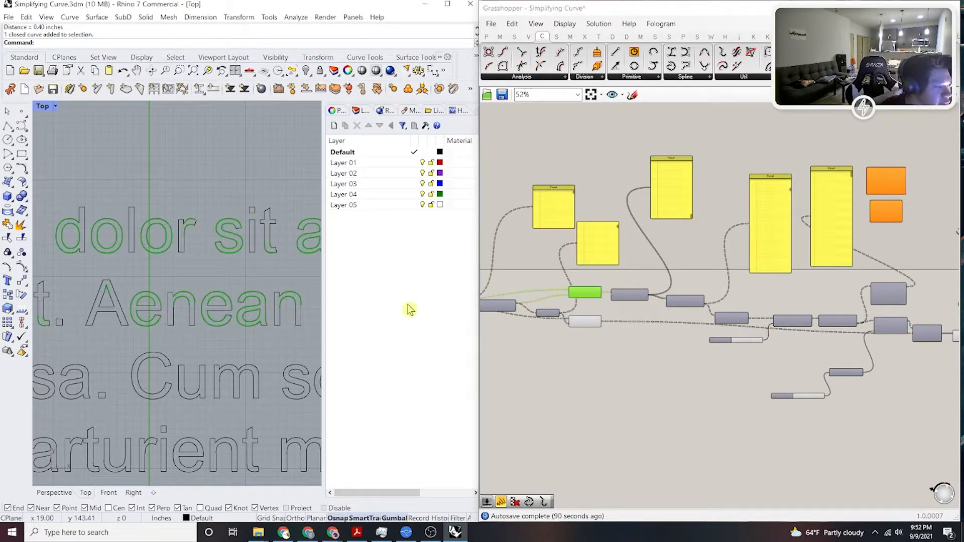
pyautogui.scroll(-3, 238, 303)
pyautogui.scroll(4, 238, 303)
pyautogui.moveTo(257, 304); pyautogui.dragTo(186, 303, button='right')
pyautogui.moveTo(291, 300); pyautogui.dragTo(123, 299, button='right')
pyautogui.moveTo(266, 260); pyautogui.dragTo(128, 274, button='right')
pyautogui.moveTo(268, 279); pyautogui.dragTo(214, 283, button='right')
pyautogui.scroll(-10, 221, 283)
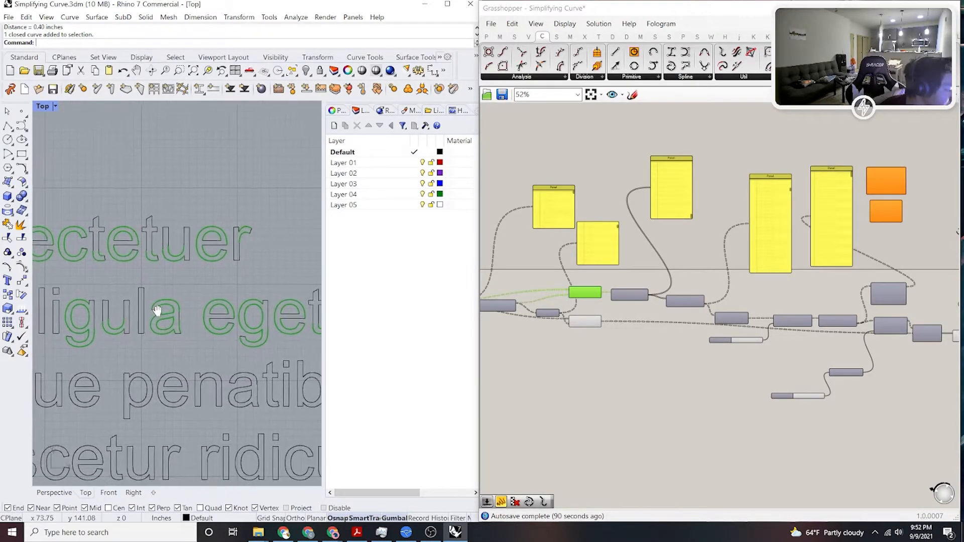
pyautogui.scroll(-4, 283, 271)
pyautogui.scroll(6, 166, 264)
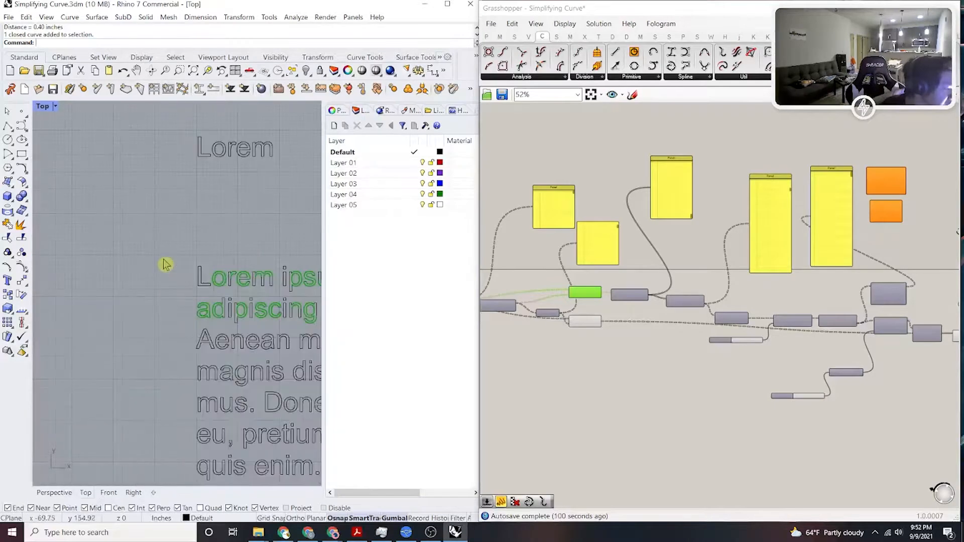
pyautogui.scroll(2, 640, 327)
# Disable the preview of both Cull Pattern components and highlight the final Join Curves result.
pyautogui.moveTo(609, 375); pyautogui.dragTo(535, 262)
pyautogui.middleClick(553, 276)
pyautogui.click(587, 252)
pyautogui.click(648, 238)
pyautogui.scroll(-2, 742, 279)
pyautogui.scroll(5, 723, 296)
pyautogui.click(723, 295)
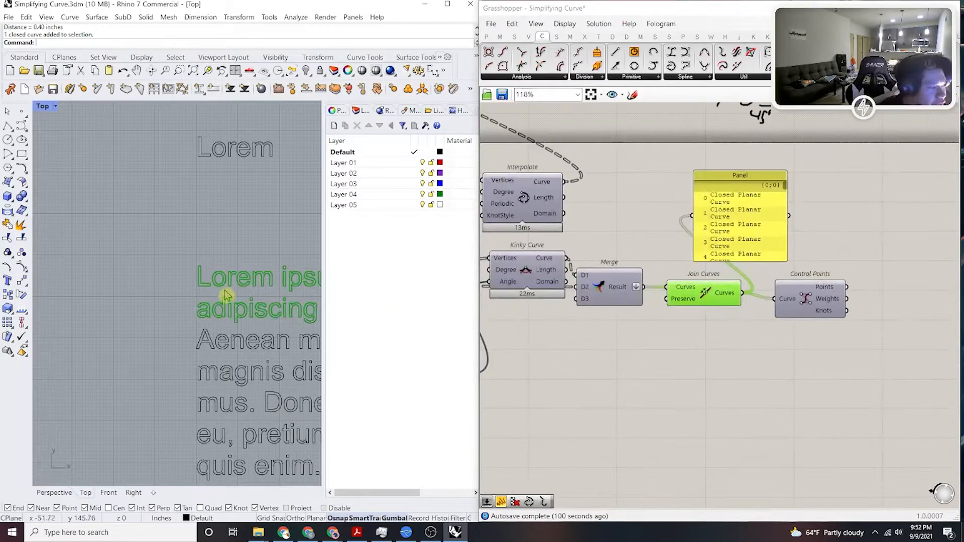
pyautogui.click(713, 371)
# Inspect the simplified letter outlines of the first text lines up close, comparing their curves with the original ones.
pyautogui.scroll(8, 211, 278)
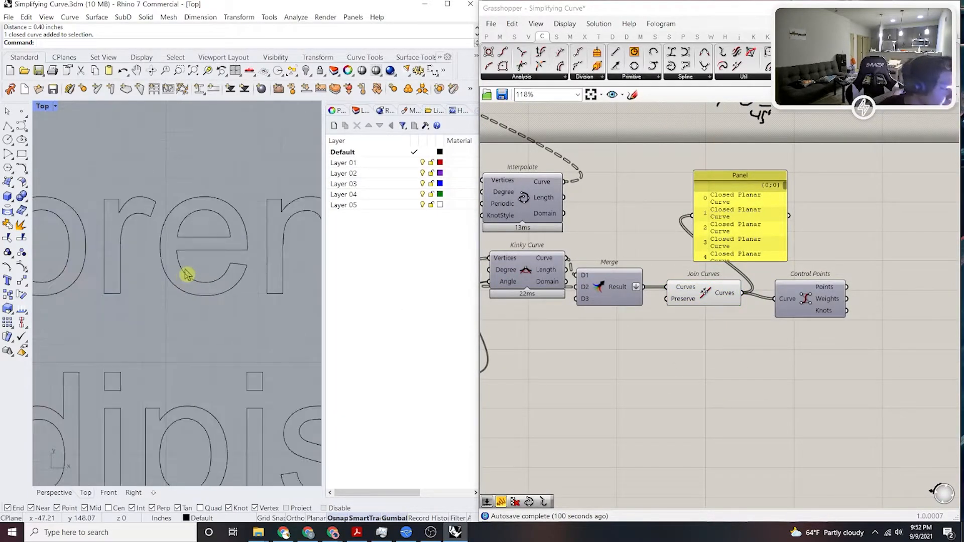
pyautogui.scroll(-6, 173, 272)
pyautogui.scroll(4, 173, 280)
pyautogui.click(243, 258)
pyautogui.click(256, 249)
pyautogui.scroll(-5, 261, 249)
pyautogui.scroll(6, 221, 286)
pyautogui.scroll(3, 216, 287)
pyautogui.scroll(-5, 243, 276)
pyautogui.scroll(6, 243, 288)
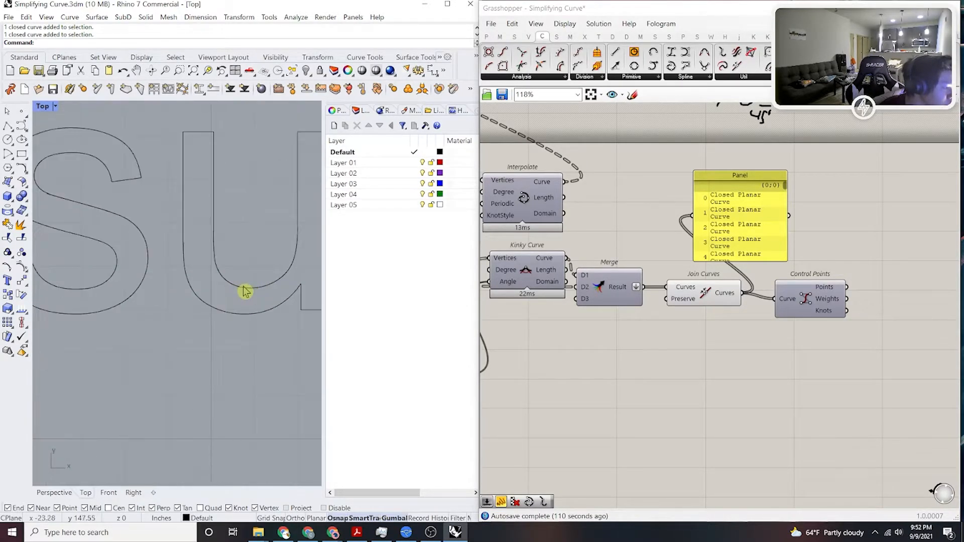
pyautogui.scroll(-5, 219, 278)
pyautogui.scroll(2, 241, 276)
pyautogui.scroll(-2, 266, 282)
pyautogui.scroll(2, 222, 303)
# Place the two Rebuild Curve components below the Reduce chain and connect the first Explode's Vertices to the upper one's Curve input.
pyautogui.moveTo(608, 355); pyautogui.dragTo(789, 360, button='right')
pyautogui.scroll(-3, 671, 353)
pyautogui.scroll(3, 665, 345)
pyautogui.moveTo(639, 329); pyautogui.dragTo(694, 351, button='right')
pyautogui.click(789, 339)
pyautogui.click(880, 272)
pyautogui.scroll(-2, 819, 249)
pyautogui.moveTo(818, 248)
pyautogui.mouseDown(button='right')
pyautogui.moveTo(793, 280)
pyautogui.moveTo(672, 307)
pyautogui.mouseUp(button='right')
pyautogui.moveTo(696, 200); pyautogui.dragTo(575, 433)
pyautogui.scroll(-3, 690, 306)
pyautogui.click(640, 391)
pyautogui.moveTo(640, 391); pyautogui.dragTo(716, 366, button='right')
pyautogui.scroll(4, 654, 404)
pyautogui.moveTo(645, 459); pyautogui.dragTo(660, 273)
pyautogui.click(701, 240)
pyautogui.scroll(2, 691, 244)
pyautogui.moveTo(623, 246); pyautogui.dragTo(636, 283, button='right')
pyautogui.moveTo(660, 241); pyautogui.dragTo(717, 264, button='right')
pyautogui.moveTo(763, 350); pyautogui.dragTo(548, 156)
pyautogui.scroll(2, 655, 333)
pyautogui.scroll(-3, 690, 342)
pyautogui.moveTo(695, 348); pyautogui.dragTo(738, 349)
pyautogui.moveTo(852, 297); pyautogui.dragTo(760, 311, button='right')
# Copy Interpolate below the chain, feed it the first Explode's Vertices, and connect its Curve output to the upper Rebuild Curve.
pyautogui.click(858, 224)
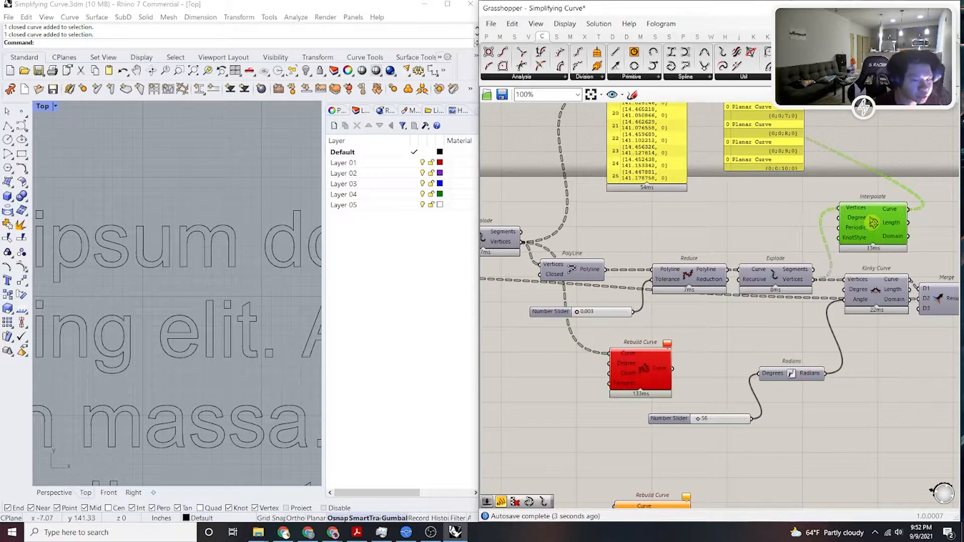
pyautogui.keyDown('alt'); pyautogui.moveTo(858, 223); pyautogui.dragTo(531, 397); pyautogui.keyUp('alt')
pyautogui.moveTo(592, 390); pyautogui.dragTo(588, 400)
pyautogui.moveTo(661, 359); pyautogui.dragTo(659, 447)
pyautogui.moveTo(663, 442); pyautogui.dragTo(660, 417, button='right')
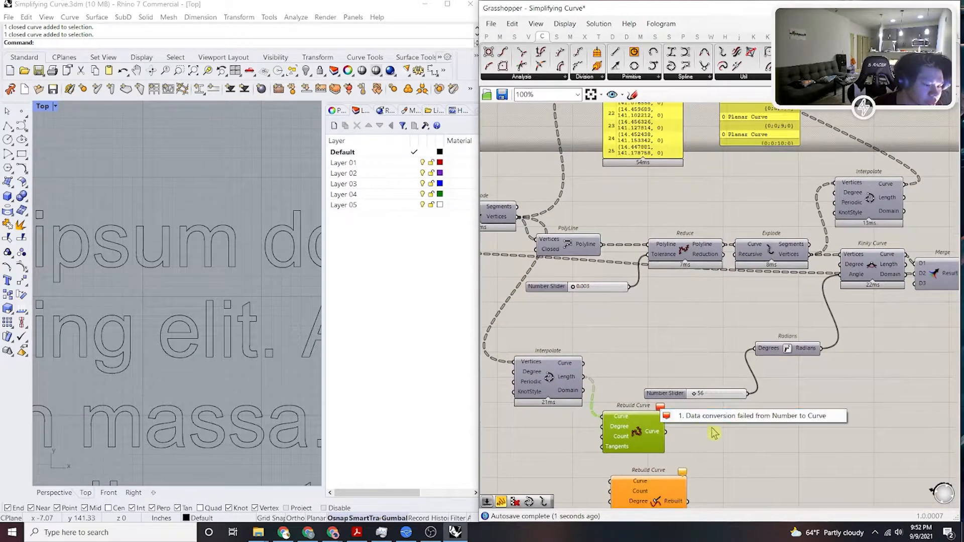
pyautogui.click(779, 416)
pyautogui.moveTo(593, 365); pyautogui.dragTo(590, 365)
pyautogui.click(627, 388)
pyautogui.moveTo(628, 389); pyautogui.dragTo(627, 339, button='right')
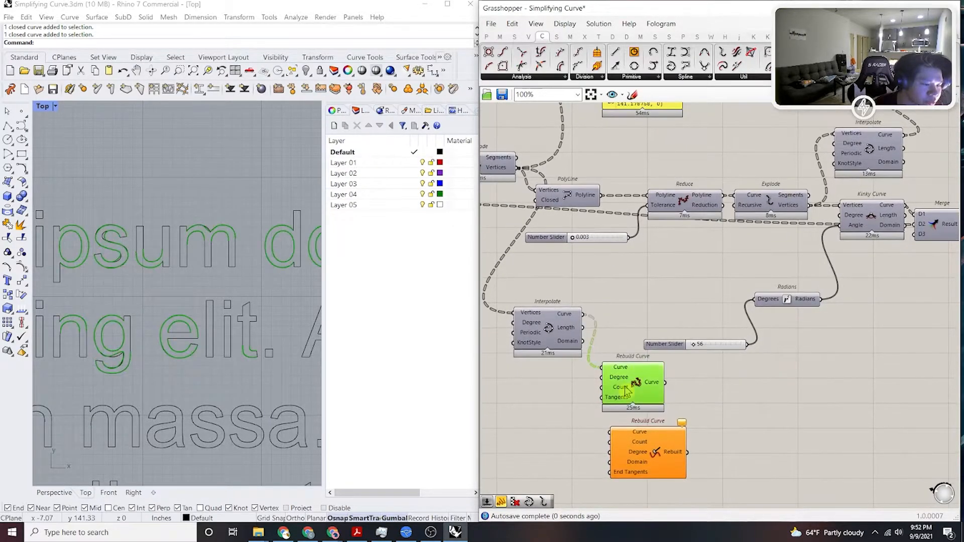
pyautogui.moveTo(622, 388); pyautogui.dragTo(677, 386)
# Connect a number slider set to 20 to the upper Rebuild Curve's Count input and compare the rebuilt letter g with its outline.
pyautogui.moveTo(79, 326); pyautogui.dragTo(111, 307, button='right')
pyautogui.scroll(6, 188, 336)
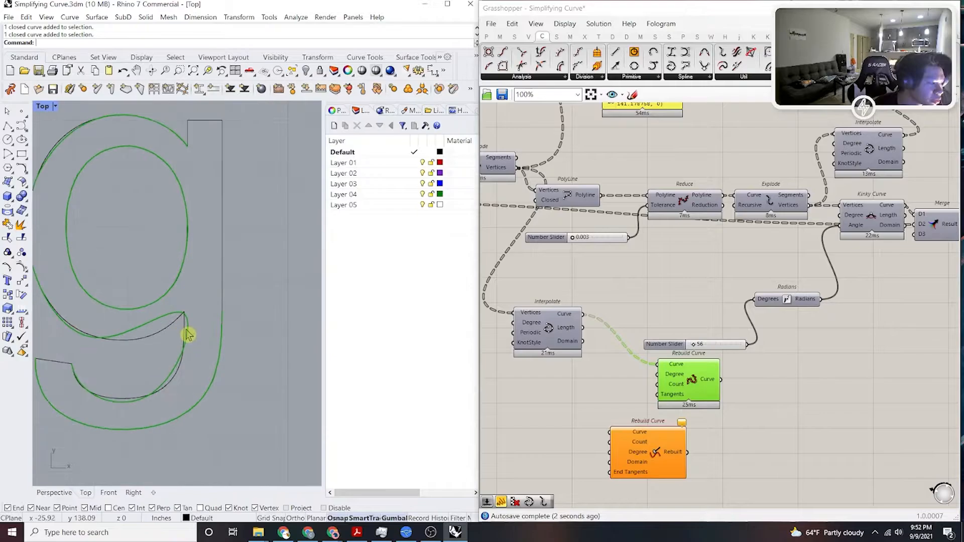
pyautogui.scroll(-1, 181, 322)
pyautogui.scroll(2, 653, 391)
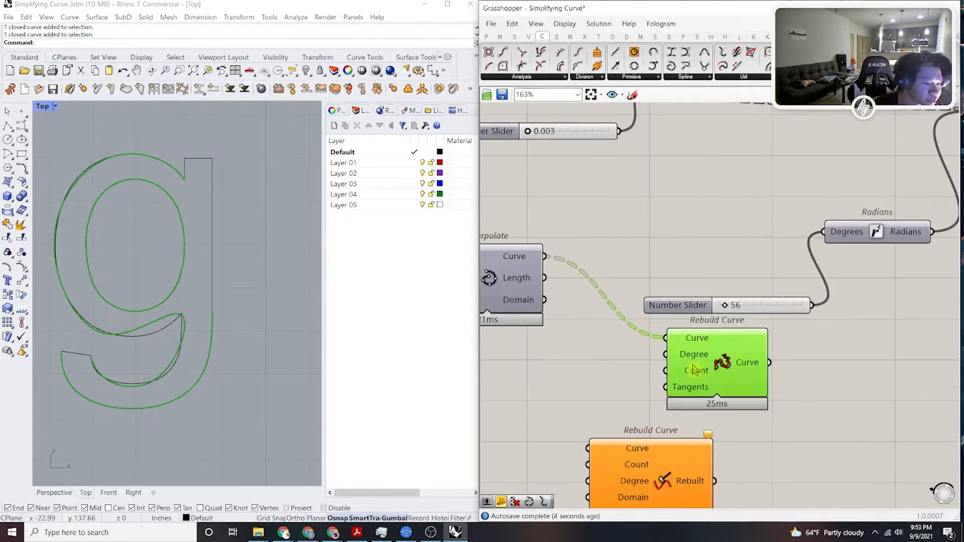
pyautogui.doubleClick(625, 397)
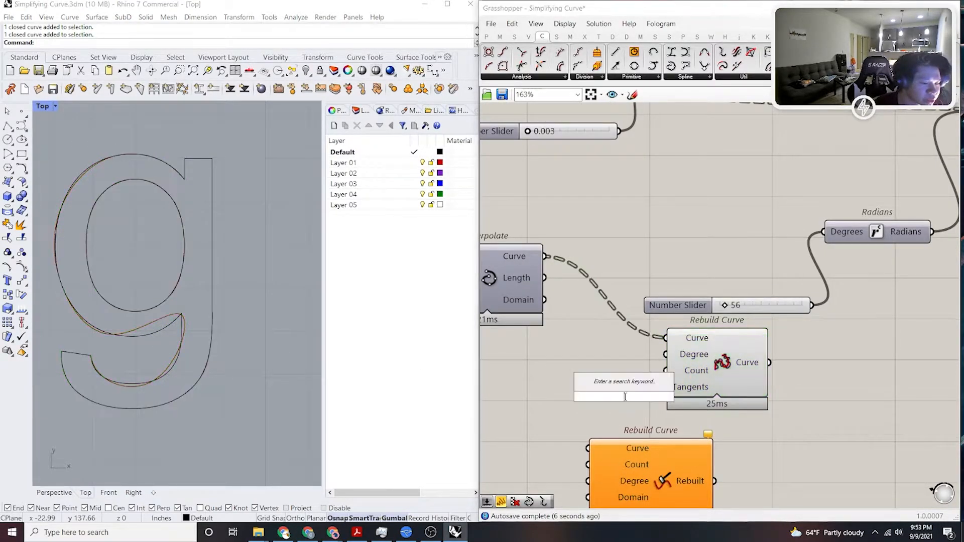
pyautogui.write('15')
pyautogui.press('Return')
pyautogui.scroll(2, 620, 371)
pyautogui.moveTo(660, 404); pyautogui.dragTo(622, 401)
pyautogui.scroll(2, 619, 400)
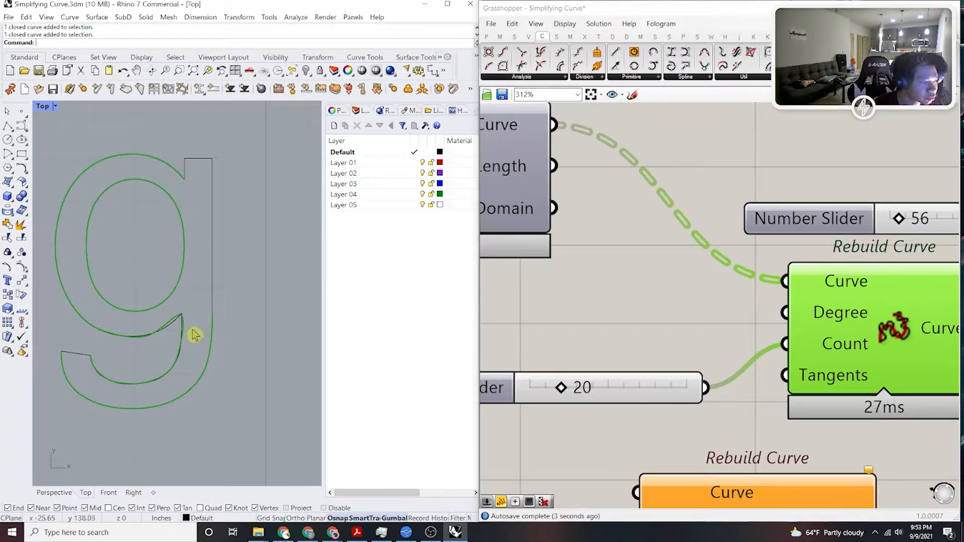
pyautogui.moveTo(180, 306); pyautogui.dragTo(198, 309, button='right')
# Add a second Kinky Curve component beyond the upper Rebuild Curve and align the 56 slider with the Radians component.
pyautogui.scroll(-5, 752, 275)
pyautogui.moveTo(855, 273); pyautogui.dragTo(692, 372, button='right')
pyautogui.click(907, 168)
pyautogui.doubleClick(891, 322)
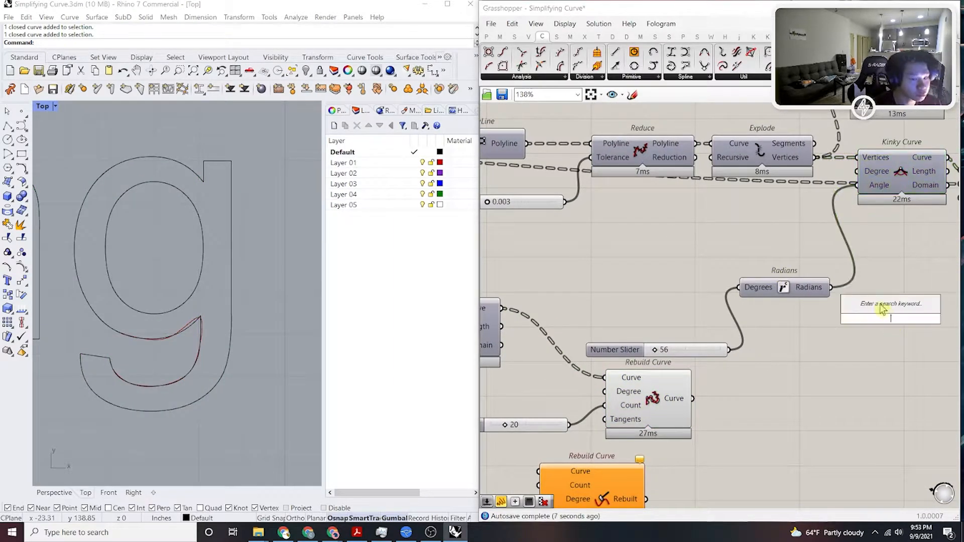
pyautogui.write('kinky')
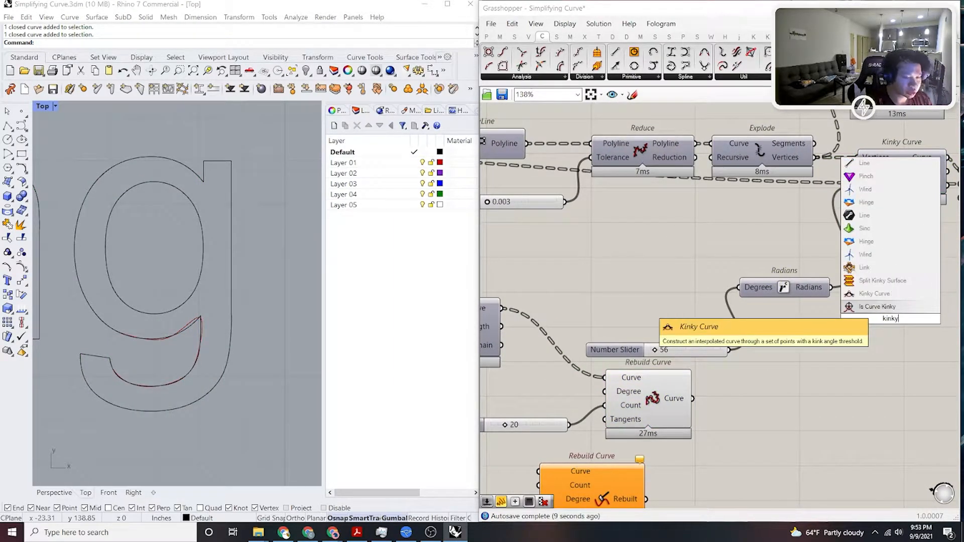
pyautogui.click(884, 296)
pyautogui.moveTo(865, 329); pyautogui.dragTo(807, 390)
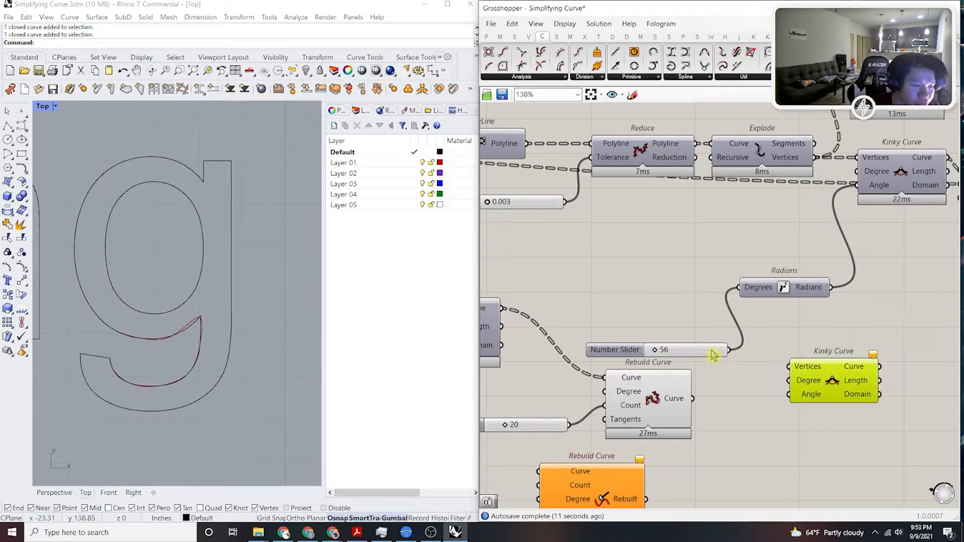
pyautogui.moveTo(714, 355); pyautogui.dragTo(711, 291)
pyautogui.click(760, 268)
pyautogui.moveTo(765, 289); pyautogui.dragTo(740, 300, button='right')
# Try to connect the upper Rebuild Curve's output to the new Kinky Curve's Vertices input.
pyautogui.scroll(1, 760, 377)
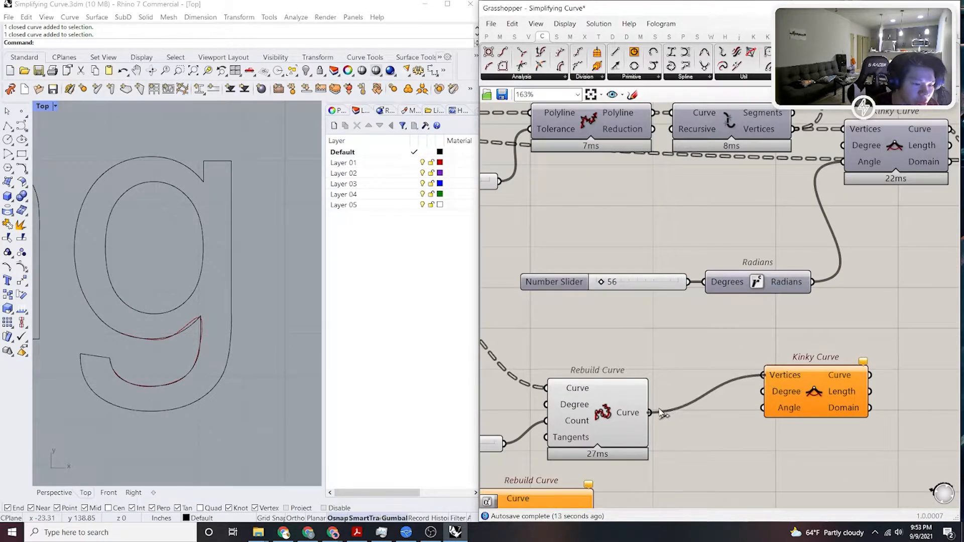
pyautogui.moveTo(779, 377); pyautogui.dragTo(797, 411)
pyautogui.moveTo(778, 412); pyautogui.dragTo(804, 380, button='right')
pyautogui.moveTo(711, 359); pyautogui.dragTo(763, 360, button='right')
pyautogui.click(753, 380)
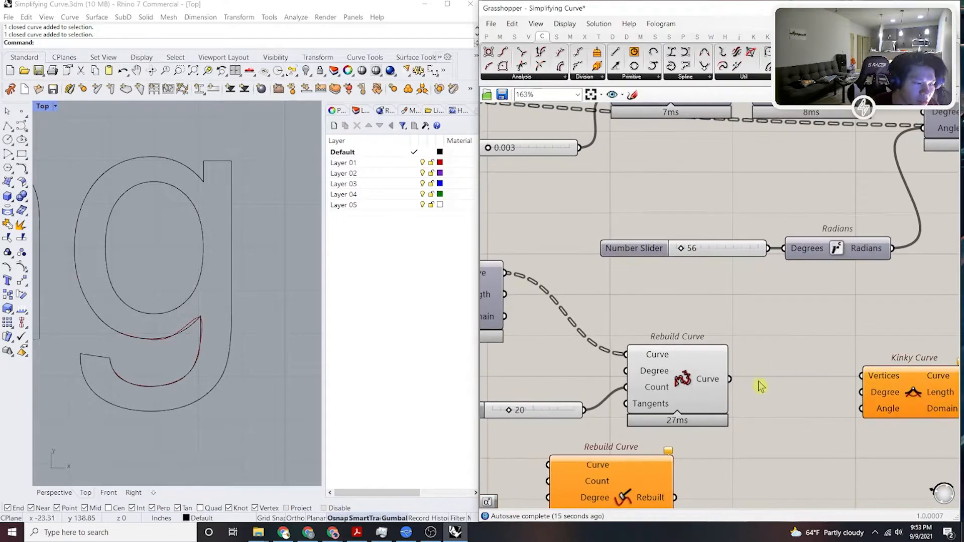
pyautogui.scroll(1, 800, 389)
pyautogui.moveTo(861, 372); pyautogui.dragTo(804, 377, button='right')
pyautogui.scroll(-4, 748, 350)
pyautogui.scroll(1, 698, 357)
# Add an Explode component between the upper Rebuild Curve and the new Kinky Curve, and feed it the rebuilt curve.
pyautogui.moveTo(658, 375); pyautogui.dragTo(677, 371)
pyautogui.click(739, 359)
pyautogui.doubleClick(777, 344)
pyautogui.doubleClick(758, 360)
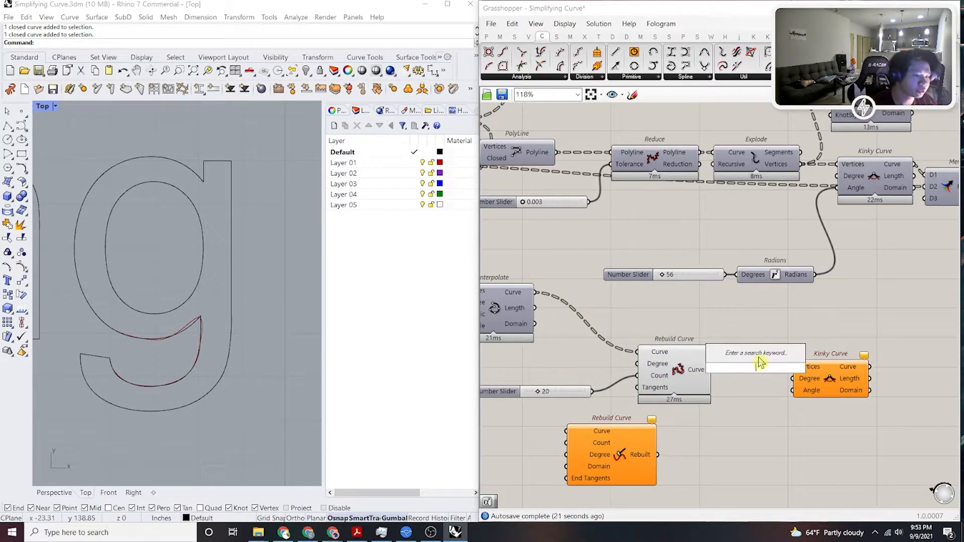
pyautogui.write('expl')
pyautogui.press('Return')
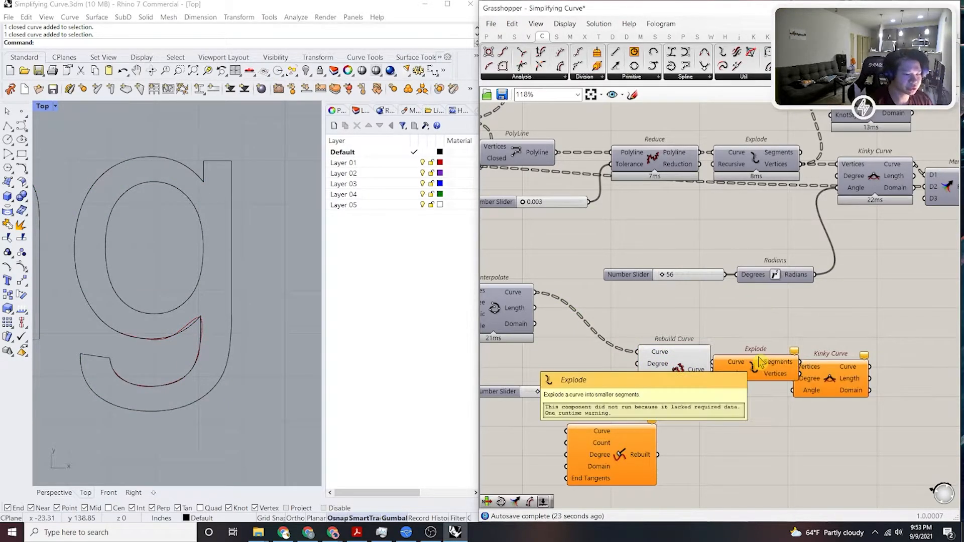
pyautogui.scroll(3, 726, 356)
pyautogui.moveTo(703, 367); pyautogui.dragTo(736, 352)
pyautogui.moveTo(737, 352); pyautogui.dragTo(685, 358, button='right')
pyautogui.moveTo(686, 358); pyautogui.dragTo(722, 371)
pyautogui.scroll(-3, 720, 380)
# Connect the copied Interpolate's Curve output to the lower Rebuild Curve's Curve input.
pyautogui.moveTo(721, 380); pyautogui.dragTo(756, 311, button='right')
pyautogui.scroll(2, 640, 384)
pyautogui.moveTo(627, 382); pyautogui.dragTo(677, 379)
pyautogui.moveTo(677, 379); pyautogui.dragTo(735, 399, button='right')
pyautogui.scroll(1, 680, 389)
pyautogui.scroll(1, 678, 389)
pyautogui.scroll(-3, 798, 279)
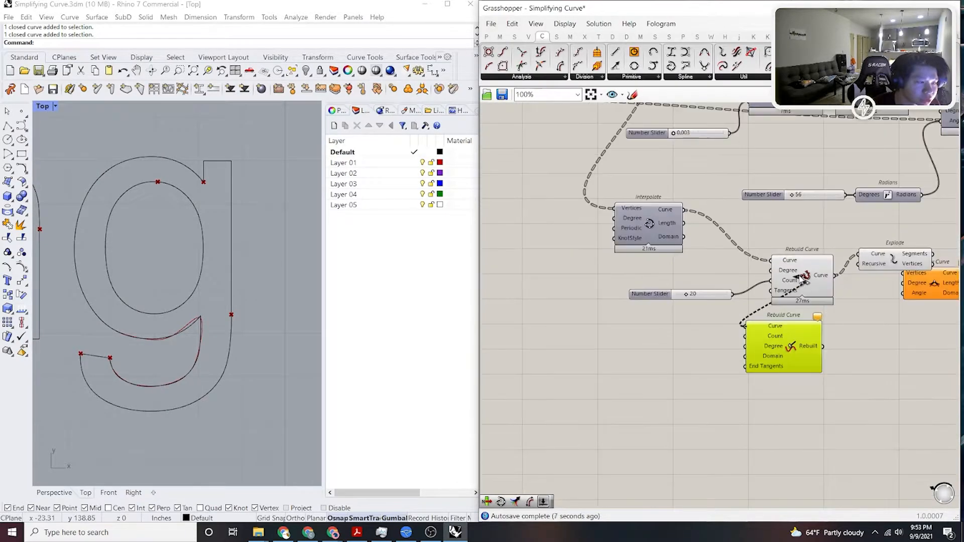
pyautogui.moveTo(747, 233); pyautogui.dragTo(689, 289, button='right')
pyautogui.moveTo(771, 177); pyautogui.dragTo(722, 205, button='right')
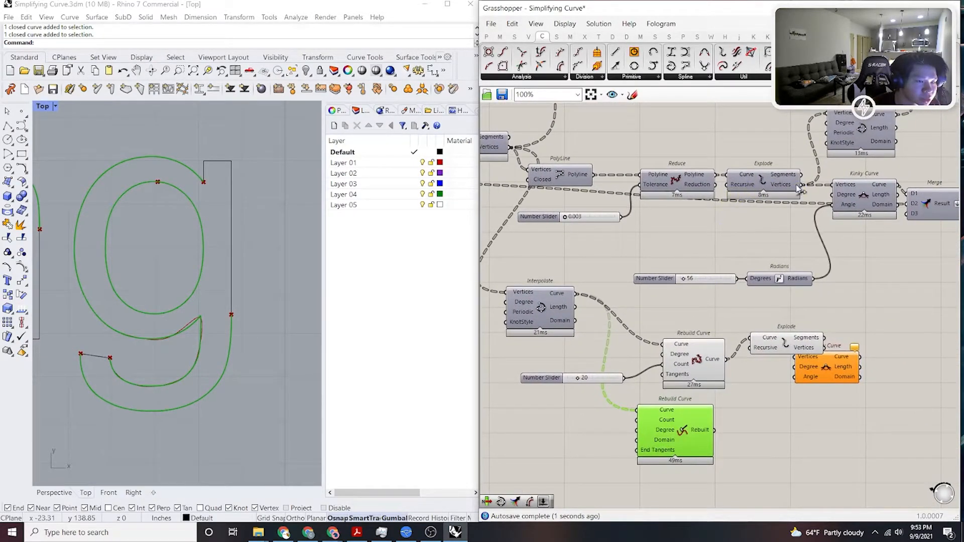
# Feed the new Explode from the lower Rebuild Curve's Rebuilt output instead and move it beside that component.
pyautogui.moveTo(700, 440)
pyautogui.moveTo(821, 372); pyautogui.dragTo(781, 388, button='right')
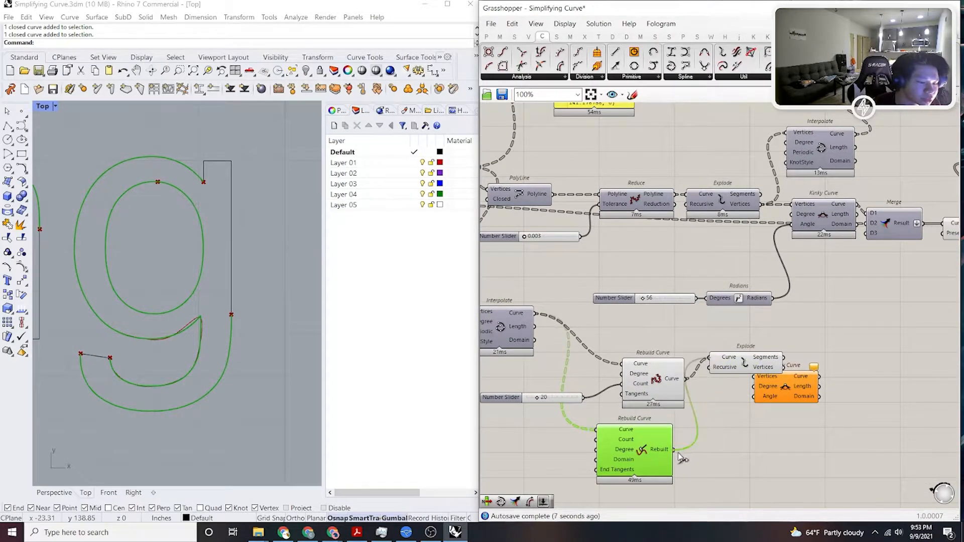
pyautogui.moveTo(751, 352); pyautogui.dragTo(738, 437)
pyautogui.click(783, 469)
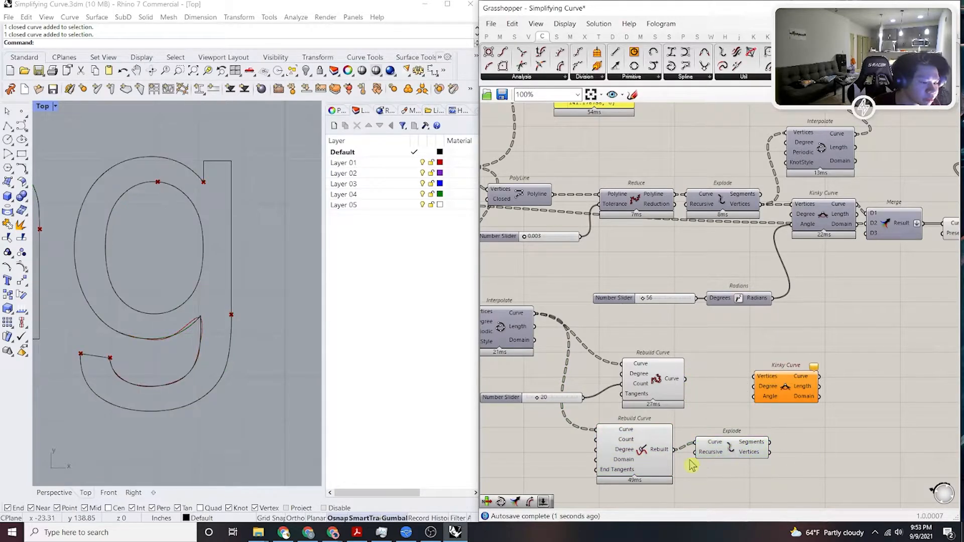
# Delete both test Rebuild Curve components, their Explode, the copied Interpolate and the 20 count slider.
pyautogui.scroll(5, 621, 483)
pyautogui.moveTo(618, 450)
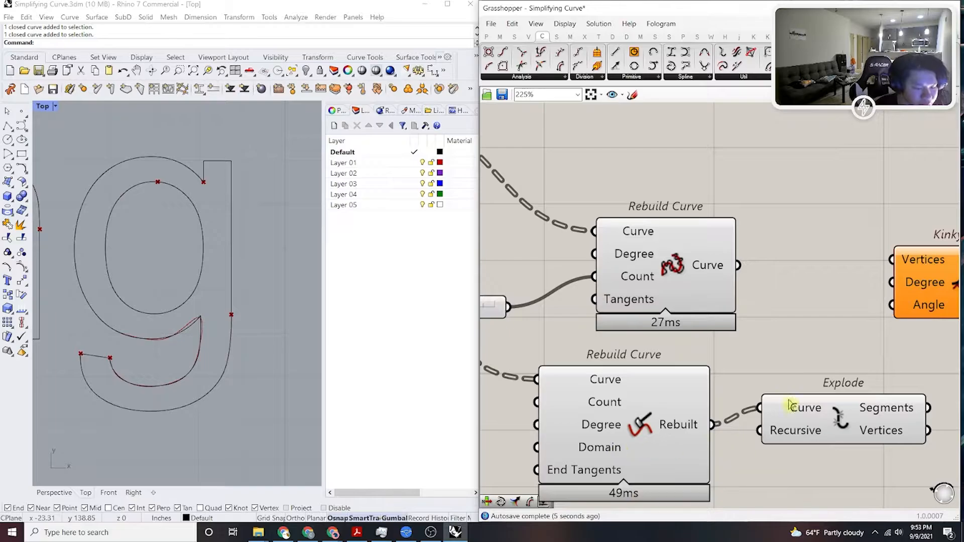
pyautogui.scroll(-5, 781, 408)
pyautogui.moveTo(634, 334); pyautogui.dragTo(759, 442)
pyautogui.press('Delete')
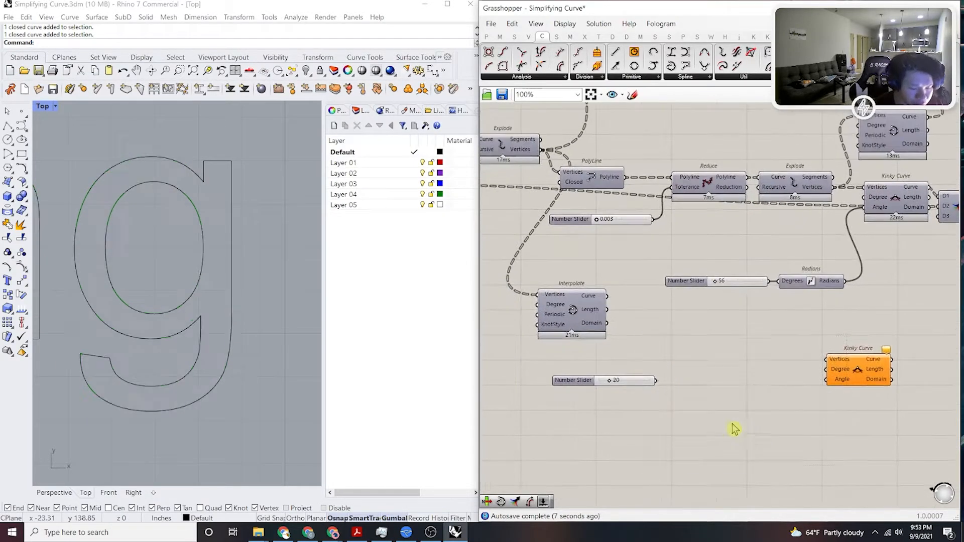
pyautogui.moveTo(557, 351); pyautogui.dragTo(632, 365, button='right')
pyautogui.scroll(-2, 633, 366)
pyautogui.scroll(3, 800, 377)
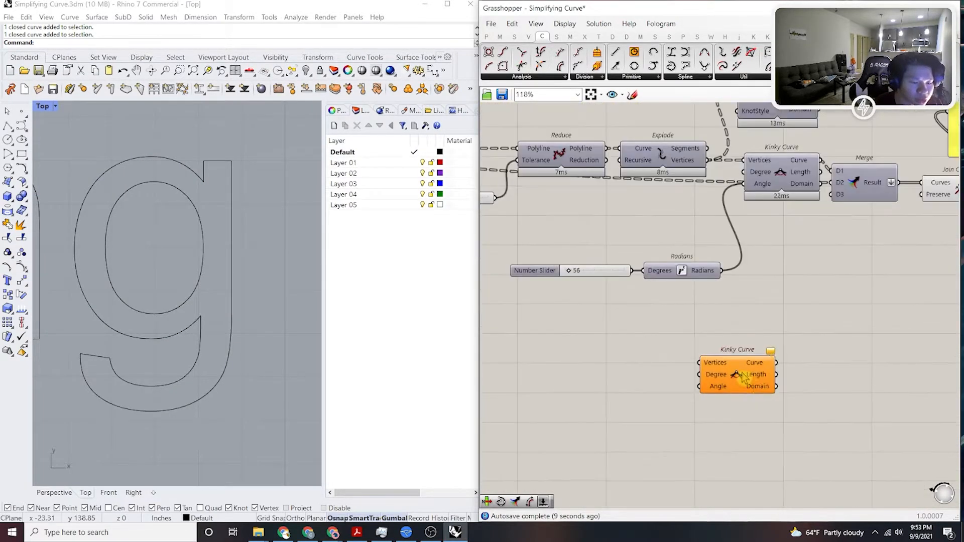
# Move the unconnected Kinky Curve component aside and delete it.
pyautogui.moveTo(743, 386); pyautogui.dragTo(697, 391)
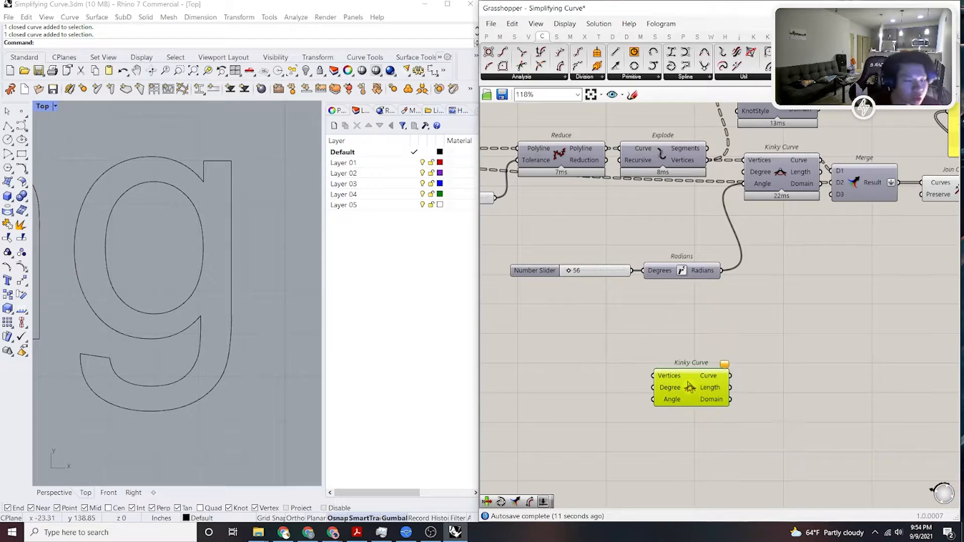
pyautogui.scroll(-4, 736, 240)
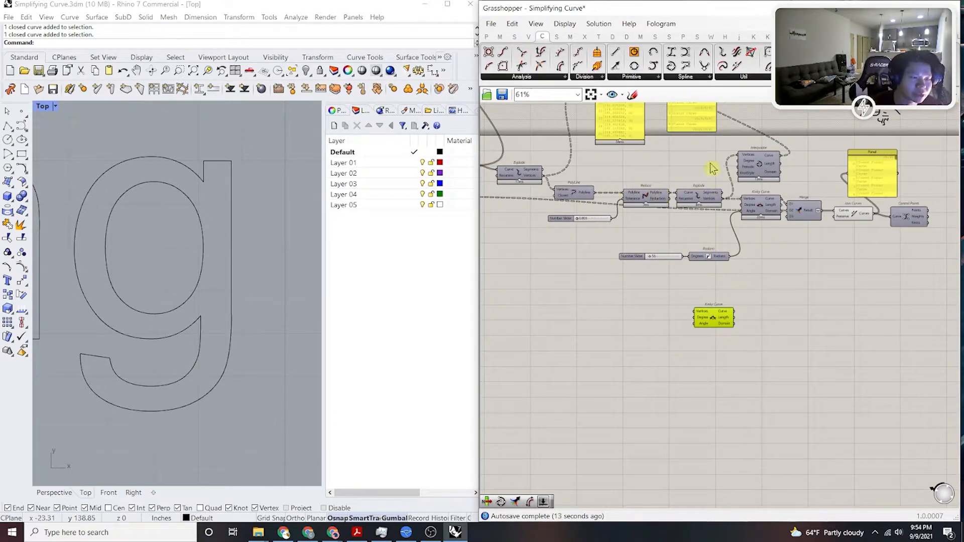
pyautogui.scroll(2, 728, 334)
pyautogui.moveTo(711, 315); pyautogui.dragTo(697, 362, button='right')
pyautogui.press('Delete')
pyautogui.moveTo(640, 216); pyautogui.dragTo(674, 272, button='right')
pyautogui.moveTo(700, 377); pyautogui.dragTo(766, 345, button='right')
# Undo the deletions to restore the Interpolate, slider, Rebuild Curve, Explode and Kinky Curve components.
pyautogui.hotkey('ctrl', 'z')
pyautogui.hotkey('ctrl', 'z')
pyautogui.hotkey('ctrl', 'z')
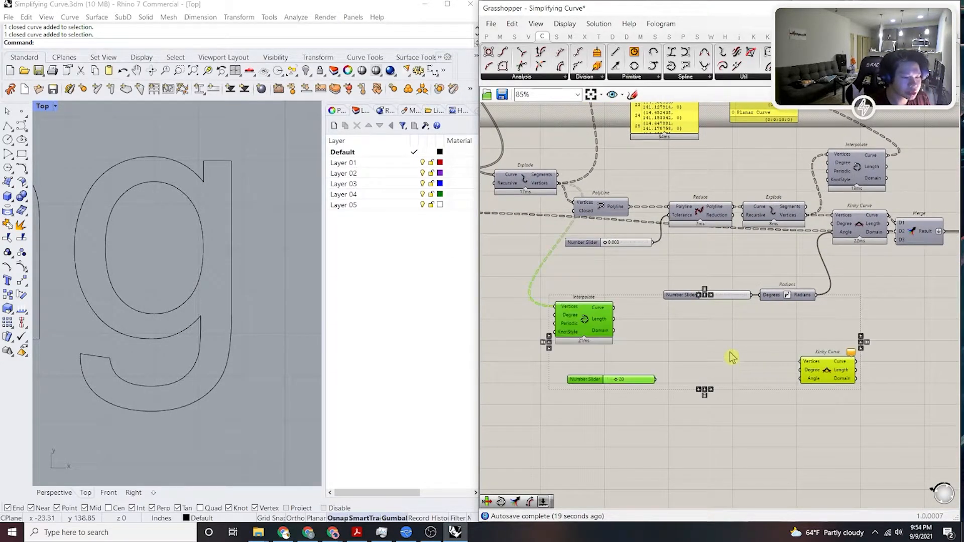
pyautogui.hotkey('ctrl', 'z')
pyautogui.hotkey('ctrl', 'z')
pyautogui.hotkey('ctrl', 'z')
pyautogui.hotkey('ctrl', 'z')
# Locate the Reduce component in the component library and add the related Fit Curve component to the canvas.
pyautogui.doubleClick(769, 322)
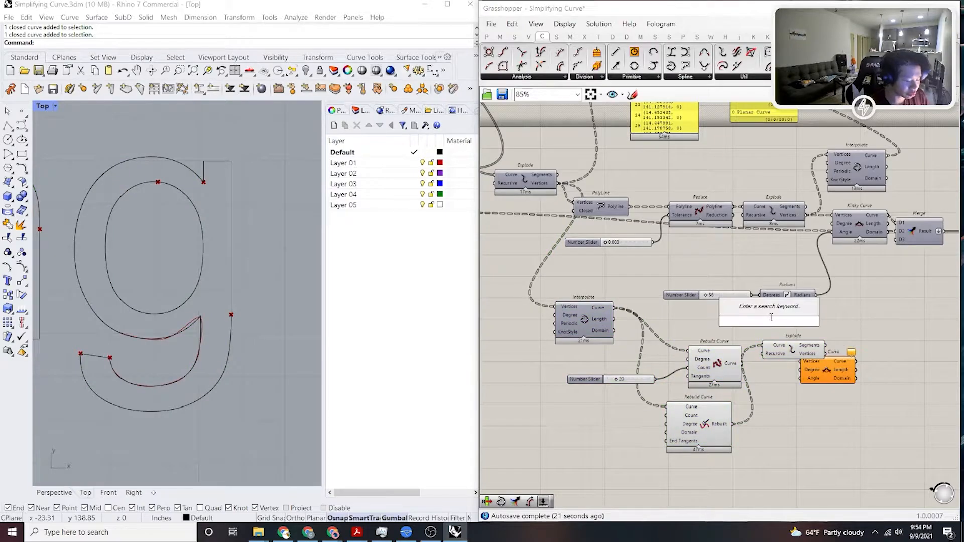
pyautogui.click(707, 237)
pyautogui.keyDown('ctrl'); pyautogui.keyDown('alt'); pyautogui.click(700, 217); pyautogui.keyUp('alt'); pyautogui.keyUp('ctrl')
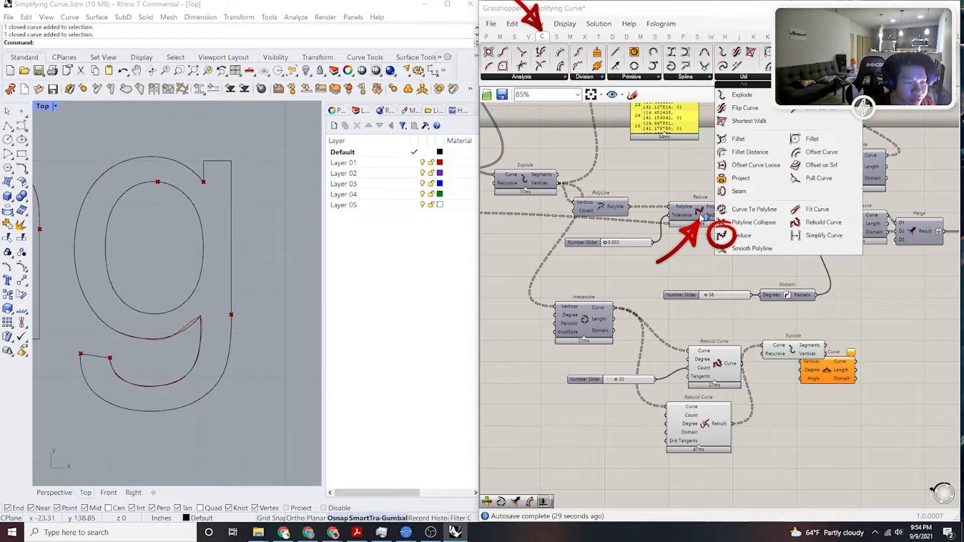
pyautogui.click(726, 78)
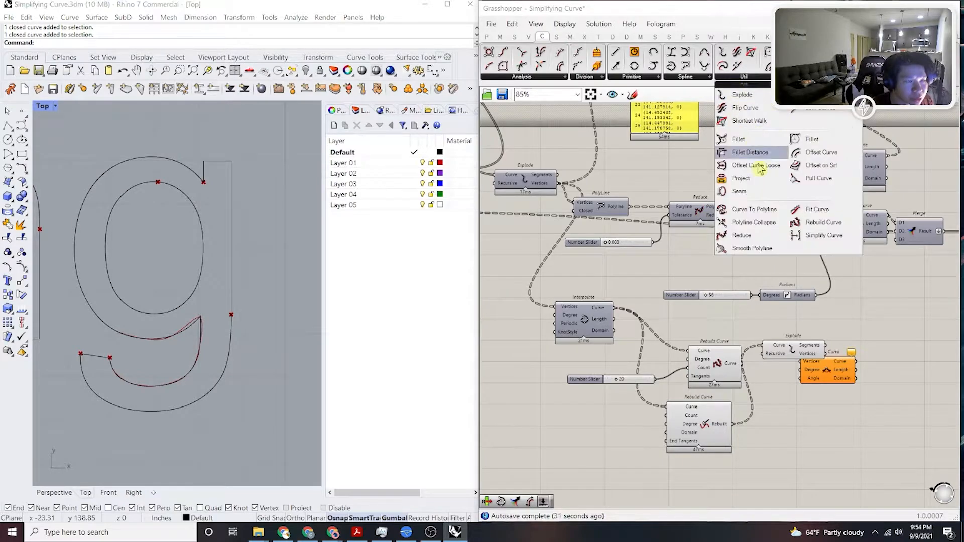
pyautogui.click(817, 212)
pyautogui.click(917, 359)
# Connect the PolyLine output to Fit Curve's Curve input and place Fit Curve just below Reduce.
pyautogui.scroll(3, 931, 368)
pyautogui.moveTo(933, 354); pyautogui.dragTo(734, 418)
pyautogui.moveTo(697, 419); pyautogui.dragTo(758, 409, button='right')
pyautogui.moveTo(733, 391); pyautogui.dragTo(770, 349)
pyautogui.scroll(-3, 770, 350)
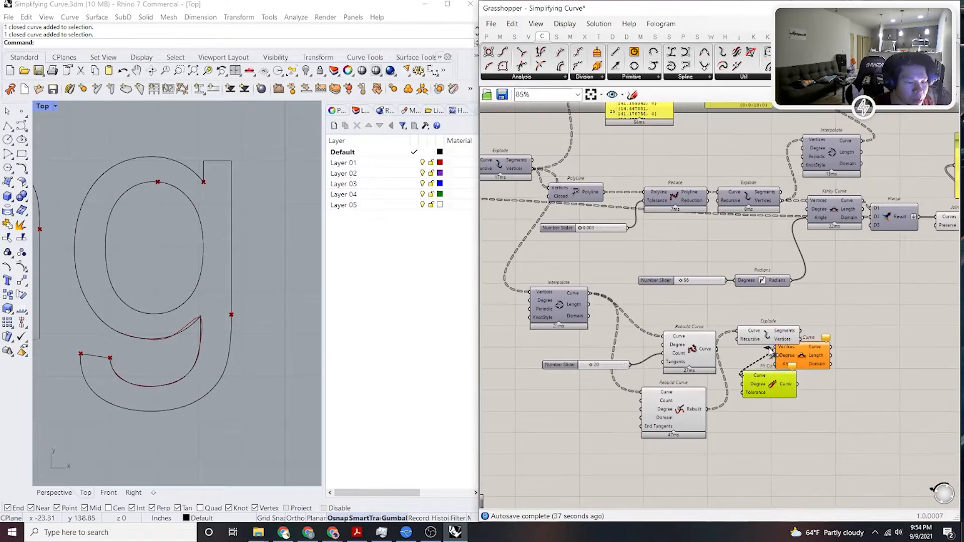
pyautogui.scroll(1, 742, 366)
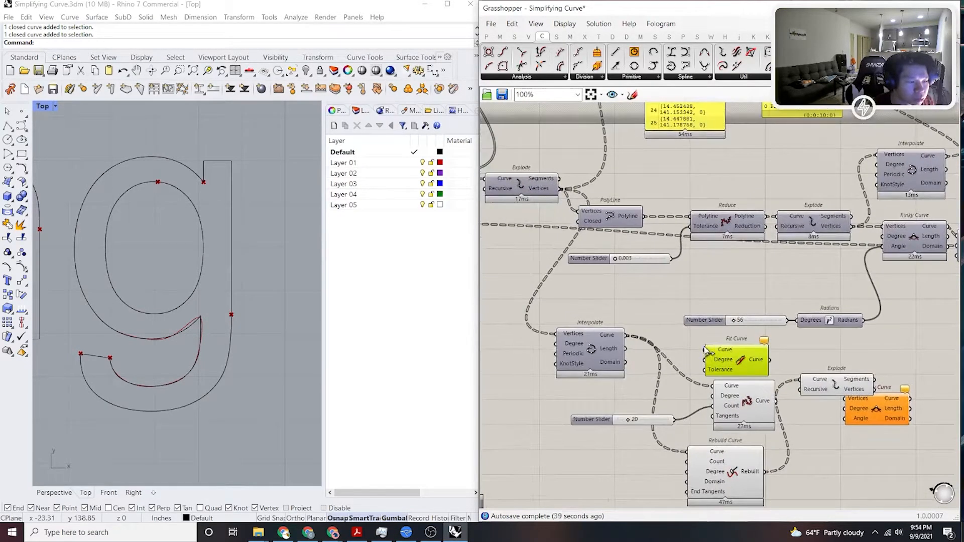
pyautogui.scroll(-1, 702, 346)
pyautogui.moveTo(703, 347); pyautogui.dragTo(669, 238)
pyautogui.scroll(-1, 759, 244)
pyautogui.moveTo(739, 351); pyautogui.dragTo(741, 285)
pyautogui.scroll(-1, 753, 273)
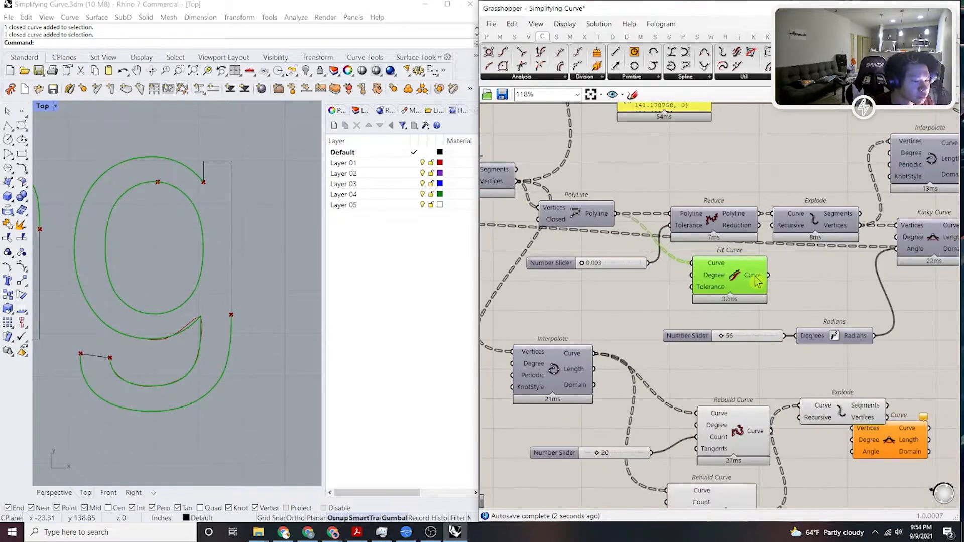
# Move Fit Curve beside Radians, feed its output into the Explode component, and arrange Explode above the unconnected Kinky Curve.
pyautogui.moveTo(766, 285); pyautogui.dragTo(716, 291, button='right')
pyautogui.scroll(3, 701, 290)
pyautogui.moveTo(695, 281); pyautogui.dragTo(856, 348)
pyautogui.moveTo(856, 348); pyautogui.dragTo(754, 341, button='right')
pyautogui.moveTo(715, 405); pyautogui.dragTo(826, 392)
pyautogui.scroll(2, 814, 384)
pyautogui.moveTo(645, 394); pyautogui.dragTo(903, 359)
pyautogui.scroll(2, 893, 354)
pyautogui.moveTo(724, 304); pyautogui.dragTo(827, 267)
pyautogui.click(823, 275)
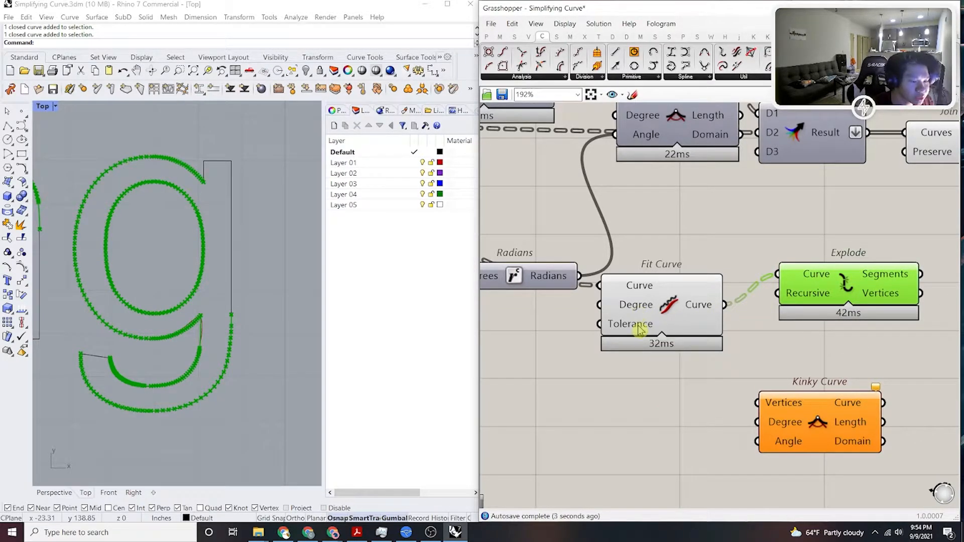
# Add a number slider set to 0.01 and connect it to Fit Curve's Tolerance input.
pyautogui.moveTo(639, 329); pyautogui.dragTo(646, 329, button='right')
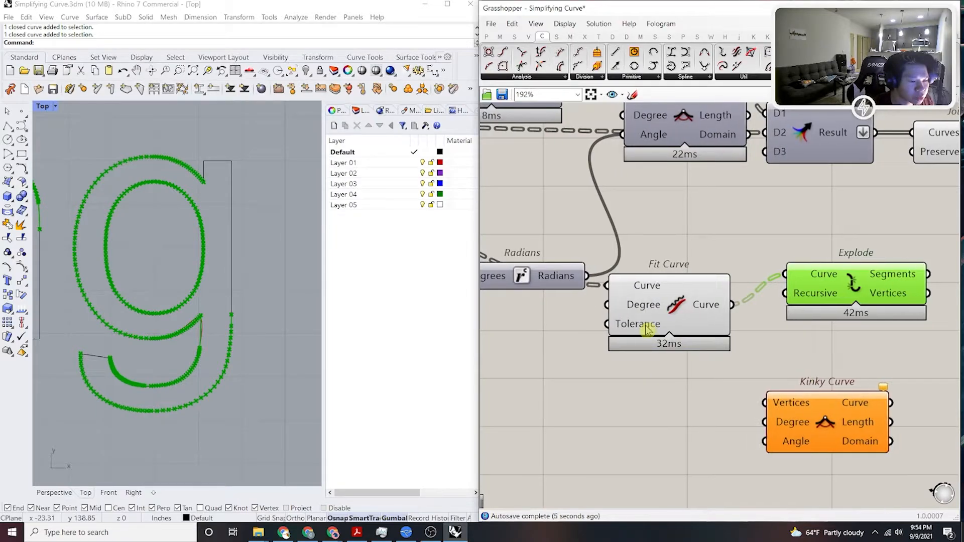
pyautogui.moveTo(197, 339); pyautogui.dragTo(214, 320, button='right')
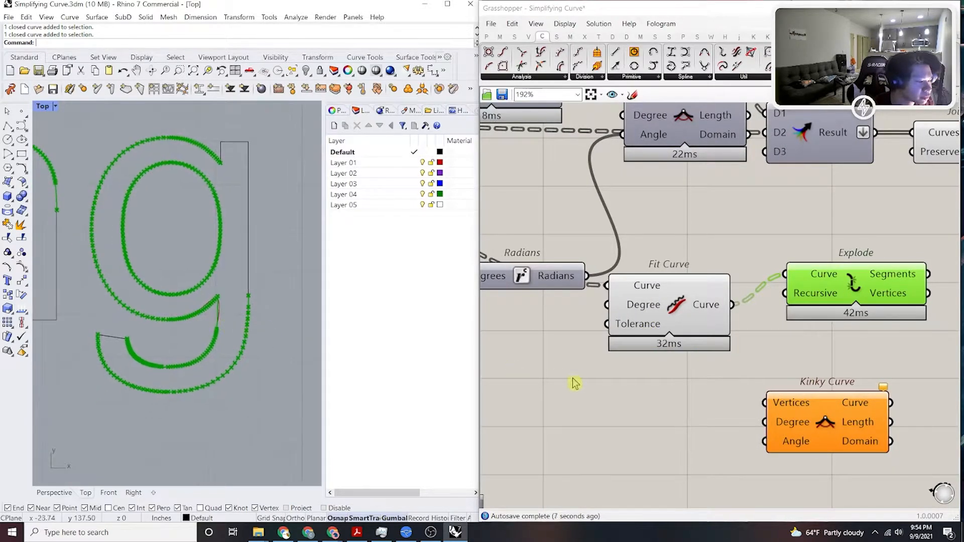
pyautogui.doubleClick(548, 386)
pyautogui.write('0.01')
pyautogui.press('Return')
pyautogui.moveTo(630, 376); pyautogui.dragTo(645, 387)
pyautogui.moveTo(720, 343); pyautogui.dragTo(685, 368, button='right')
# Inspect the Explode and Fit Curve results at the sharp tip of the letter g's tail.
pyautogui.click(800, 304)
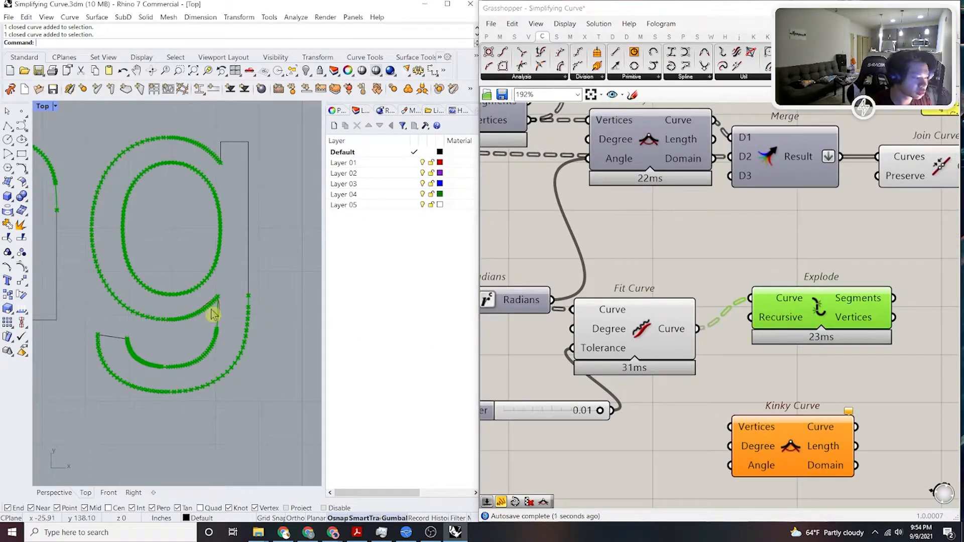
pyautogui.click(656, 337)
pyautogui.scroll(5, 266, 289)
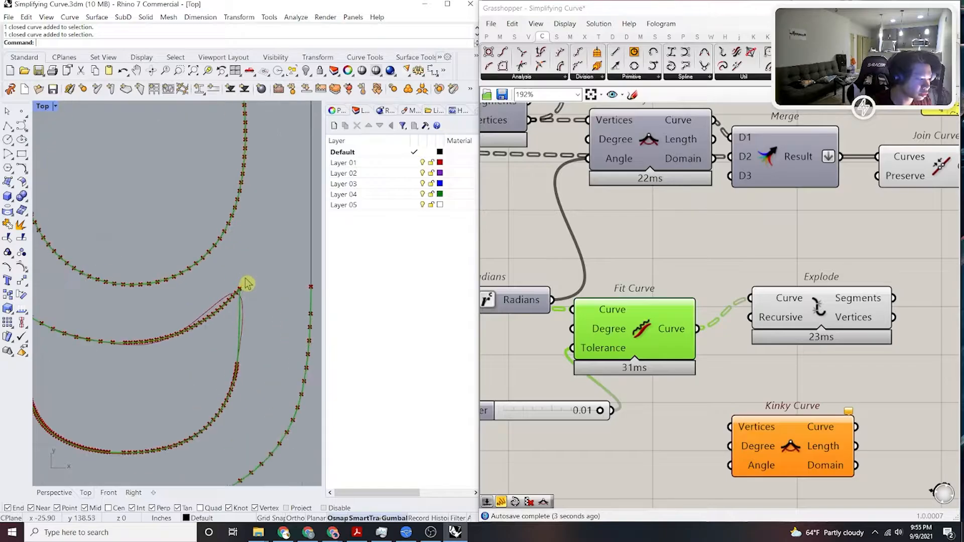
pyautogui.scroll(6, 219, 322)
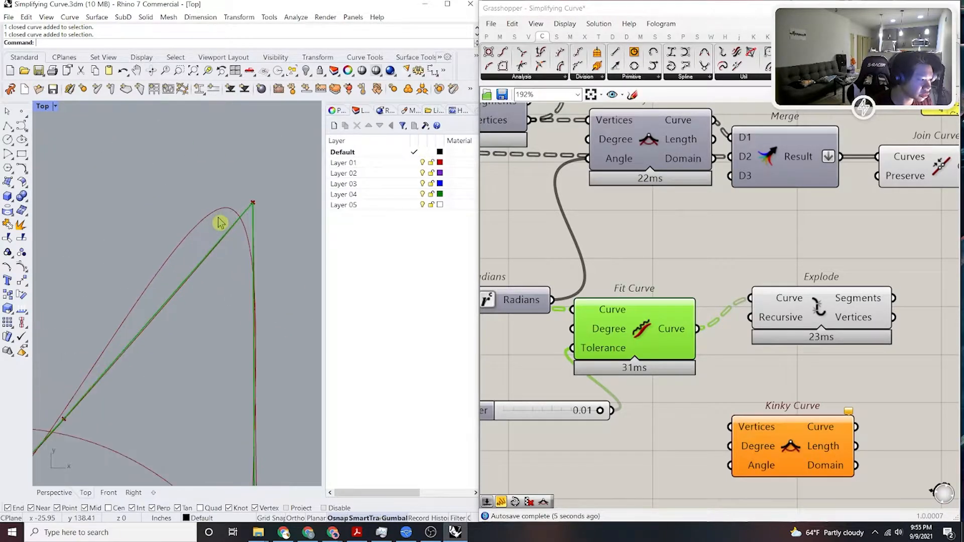
pyautogui.scroll(-6, 206, 283)
pyautogui.scroll(-4, 642, 383)
pyautogui.scroll(2, 597, 398)
# Replace Fit Curve's tolerance input with a new number slider set to 0.10 and preview the fitted curve.
pyautogui.moveTo(599, 399); pyautogui.dragTo(635, 389, button='right')
pyautogui.click(651, 368)
pyautogui.press('Delete')
pyautogui.doubleClick(645, 398)
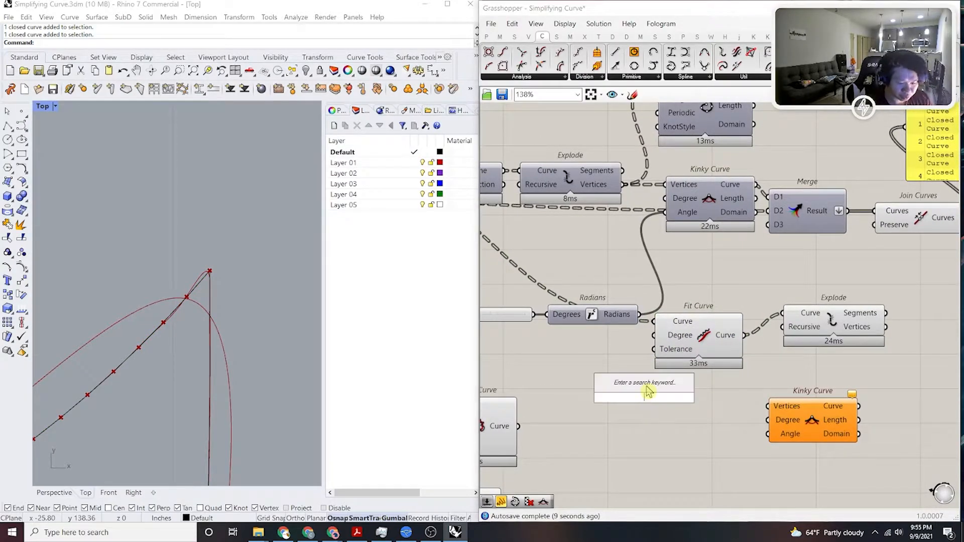
pyautogui.write('0.1')
pyautogui.press('Return')
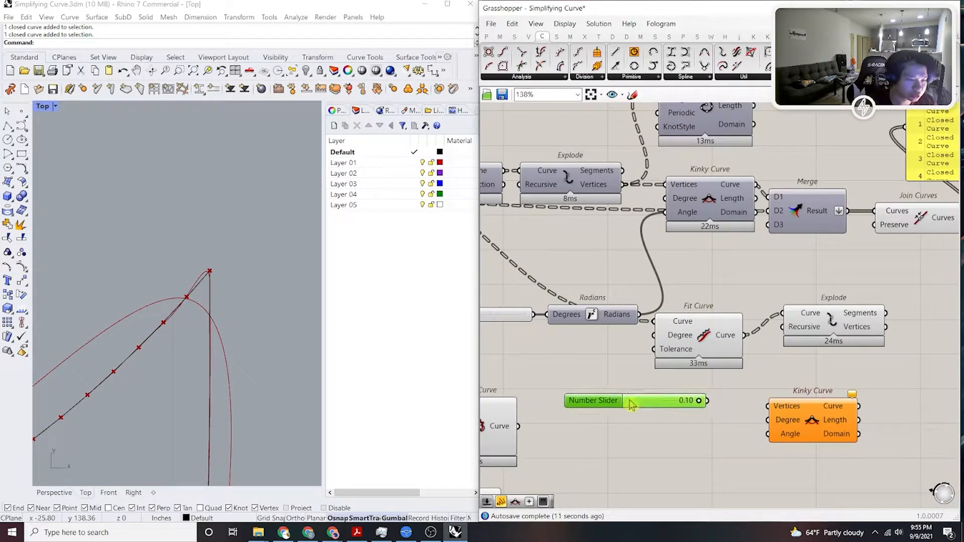
pyautogui.moveTo(645, 393); pyautogui.dragTo(586, 414)
pyautogui.click(672, 341)
# Check the fitted outline of the letter g and lower the tolerance slider to 0.02.
pyautogui.scroll(-18, 161, 346)
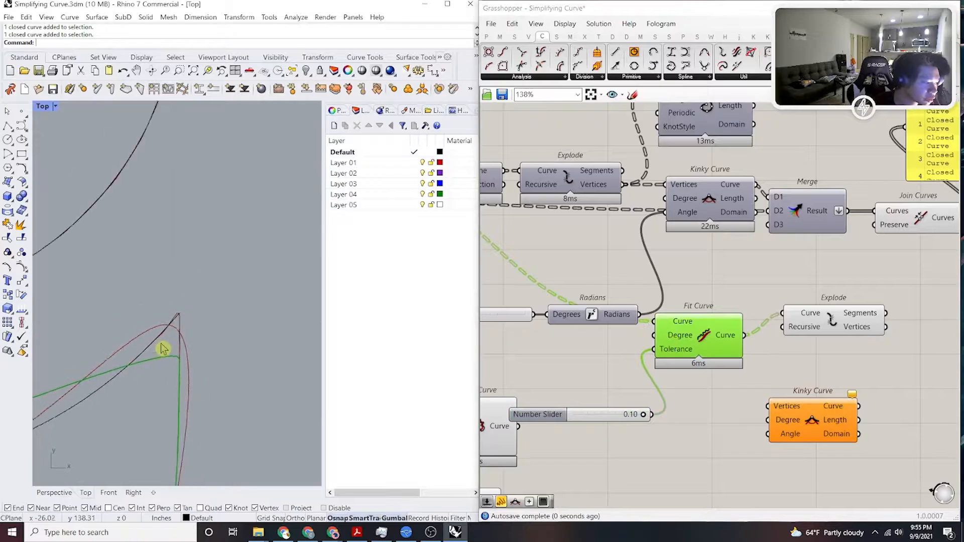
pyautogui.scroll(5, 133, 360)
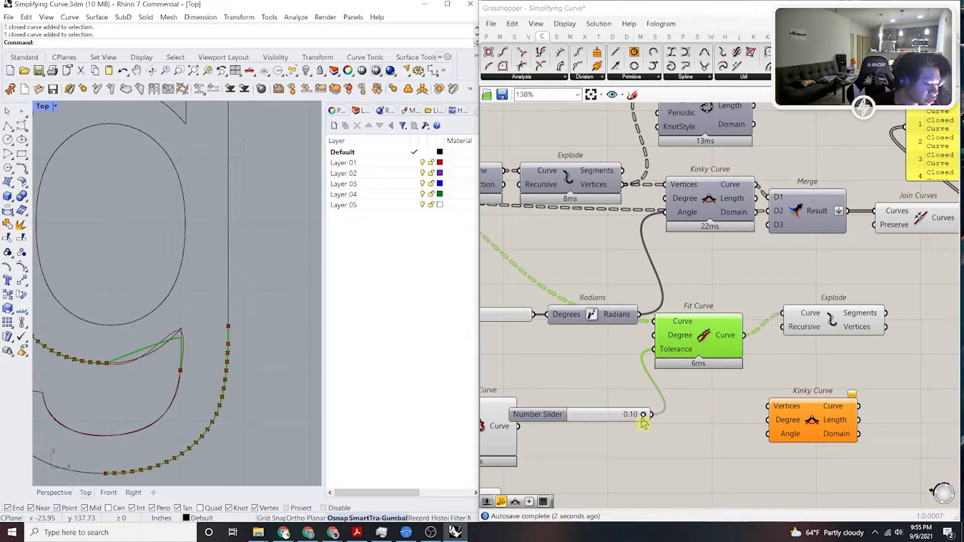
pyautogui.moveTo(642, 414); pyautogui.dragTo(593, 414)
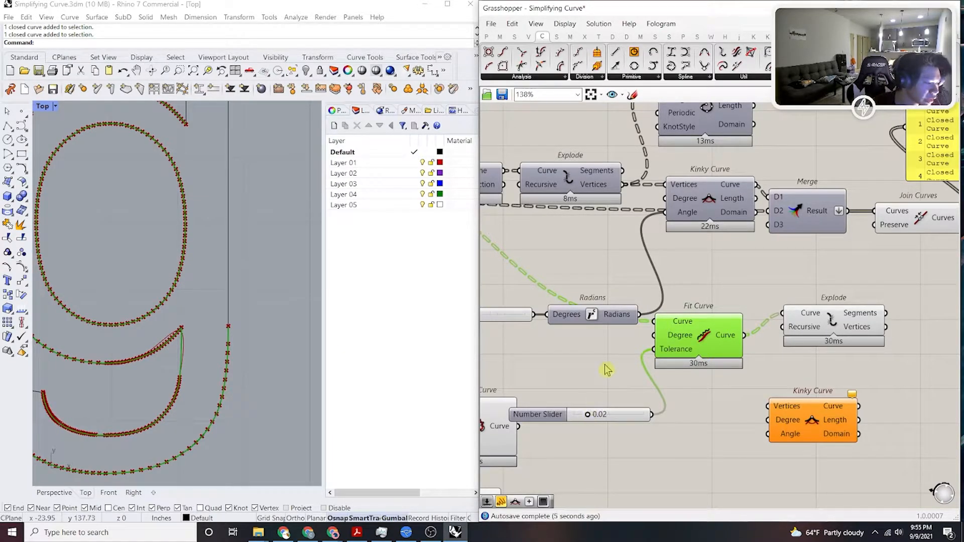
pyautogui.click(607, 371)
# Delete the Fit Curve test, including its tolerance slider, Explode and the unconnected Kinky Curve.
pyautogui.scroll(-3, 667, 375)
pyautogui.moveTo(806, 370); pyautogui.dragTo(840, 372, button='right')
pyautogui.scroll(1, 783, 373)
pyautogui.click(766, 346)
pyautogui.press('Delete')
pyautogui.moveTo(888, 477); pyautogui.dragTo(659, 399)
pyautogui.press('Delete')
pyautogui.moveTo(713, 410); pyautogui.dragTo(827, 365, button='right')
pyautogui.click(843, 346)
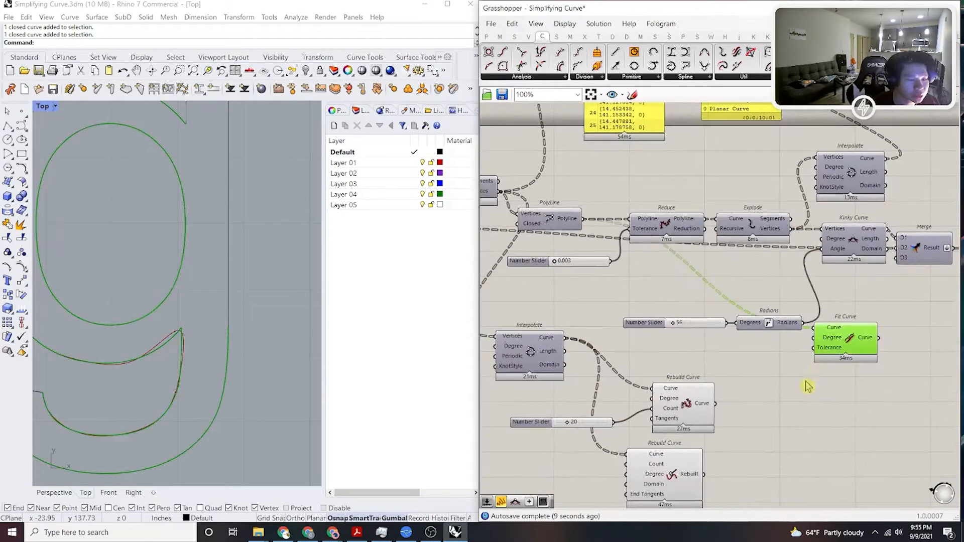
pyautogui.press('Delete')
# Delete both Rebuild Curve components, the 20 count slider and the copied Interpolate feeding them.
pyautogui.moveTo(792, 403); pyautogui.dragTo(821, 334, button='right')
pyautogui.moveTo(797, 420); pyautogui.dragTo(562, 313)
pyautogui.press('Delete')
pyautogui.moveTo(684, 348); pyautogui.dragTo(540, 285)
pyautogui.press('Delete')
pyautogui.moveTo(708, 238); pyautogui.dragTo(676, 284, button='right')
pyautogui.moveTo(722, 228); pyautogui.dragTo(683, 303, button='right')
pyautogui.moveTo(712, 267); pyautogui.dragTo(662, 294, button='right')
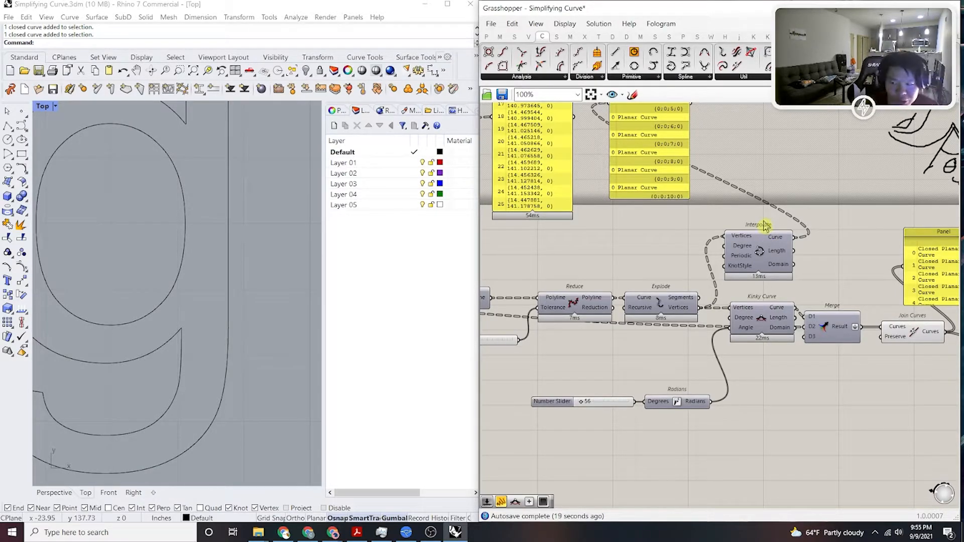
pyautogui.moveTo(751, 223); pyautogui.dragTo(744, 286, button='right')
pyautogui.click(767, 78)
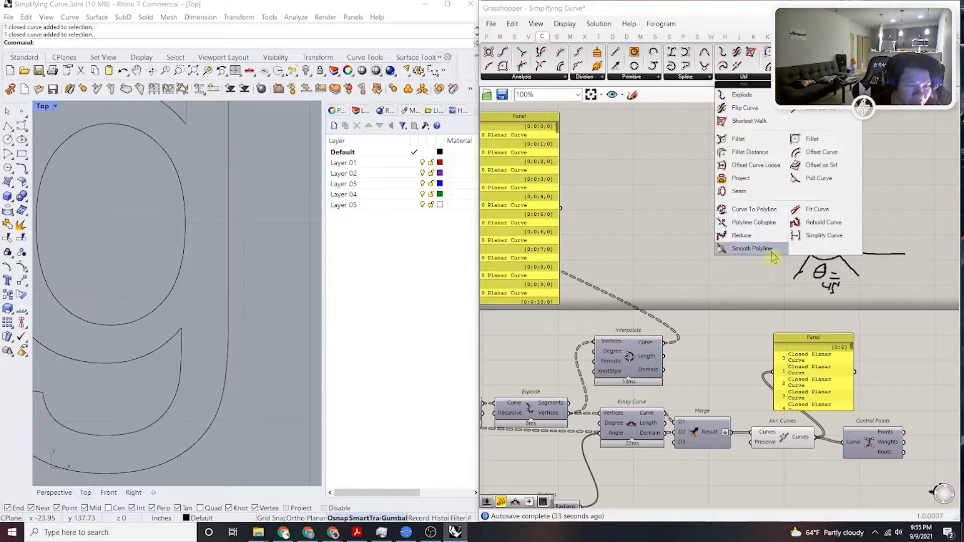
pyautogui.moveTo(757, 295); pyautogui.dragTo(610, 222, button='right')
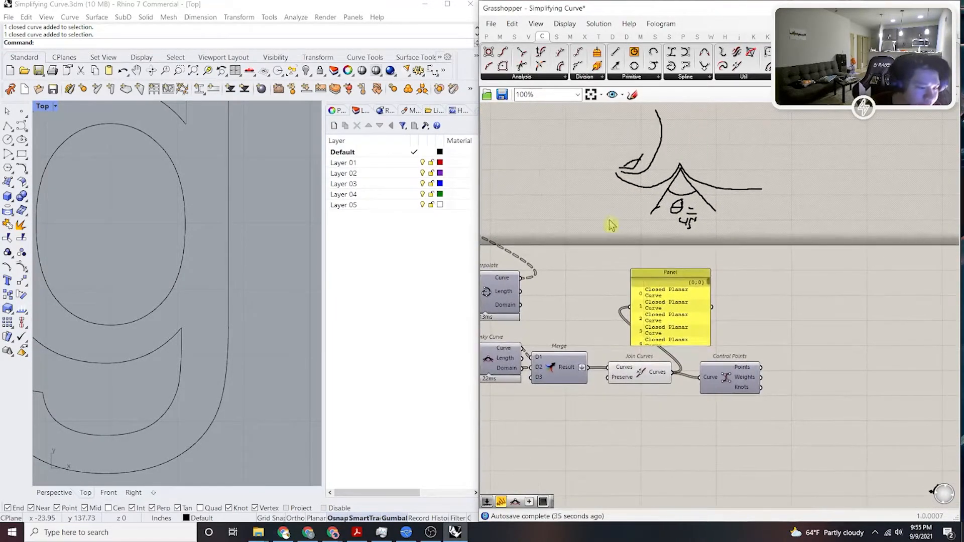
# Preview the Join Curves result over the whole text block and move its Panel up above Control Points.
pyautogui.click(652, 376)
pyautogui.scroll(-6, 232, 241)
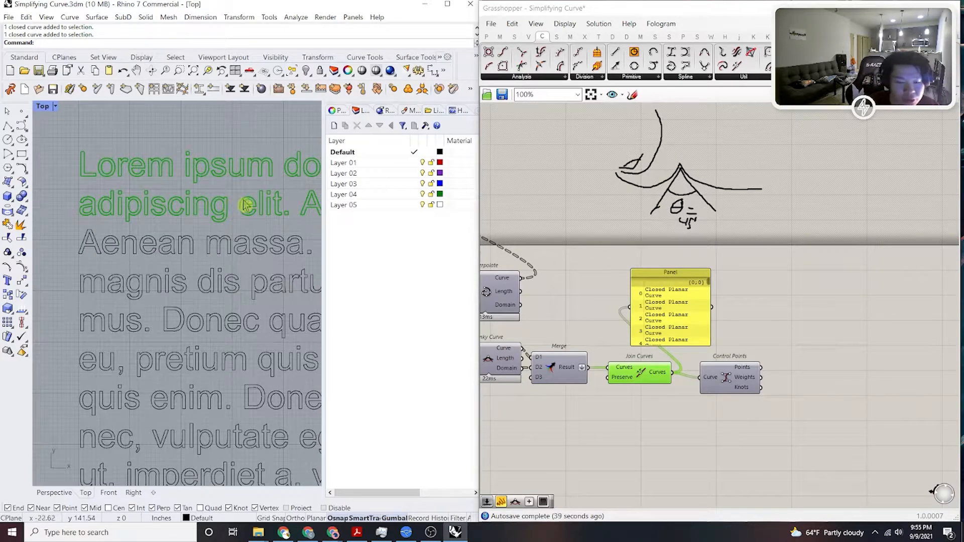
pyautogui.moveTo(670, 273); pyautogui.dragTo(774, 249)
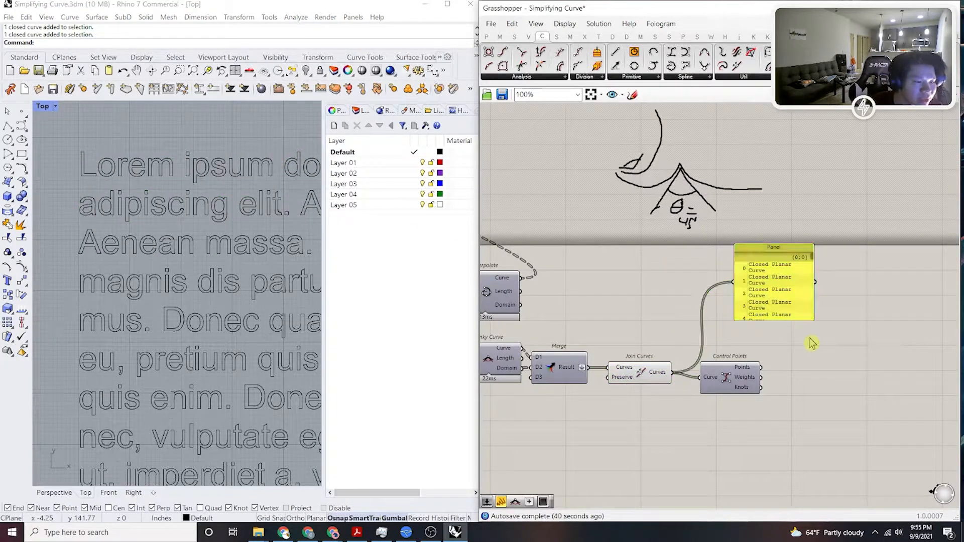
pyautogui.click(643, 372)
pyautogui.scroll(-5, 201, 234)
pyautogui.scroll(4, 134, 266)
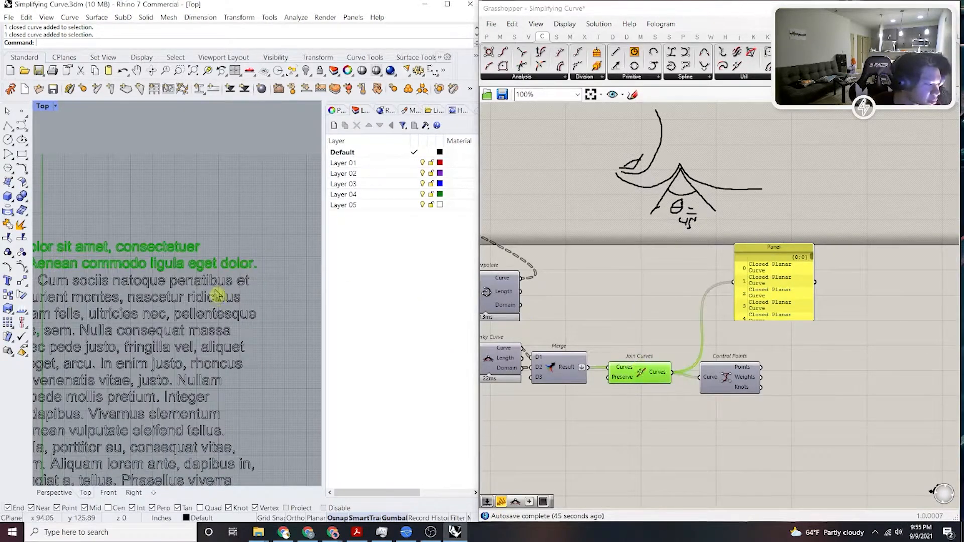
pyautogui.scroll(5, 255, 250)
pyautogui.scroll(-8, 254, 240)
pyautogui.click(605, 262)
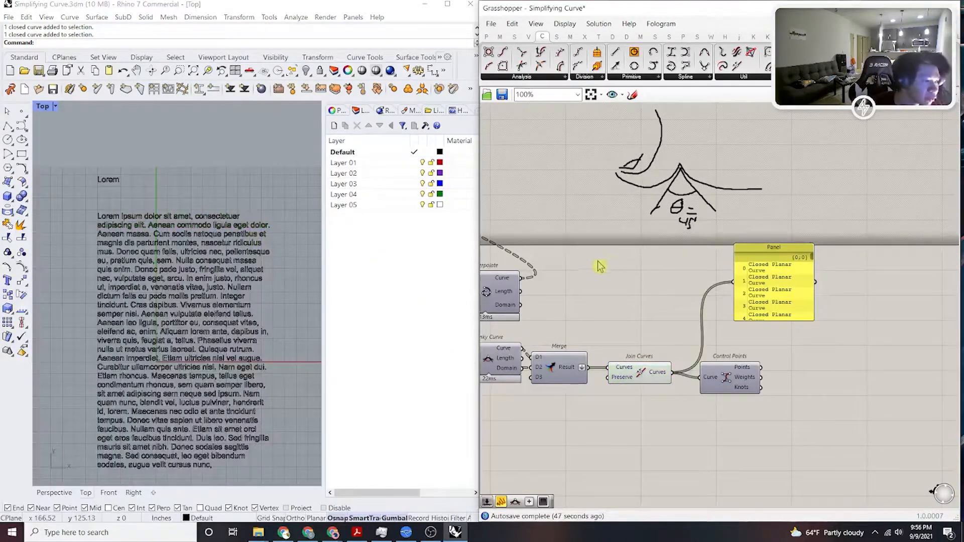
# Save the Grasshopper definition.
pyautogui.moveTo(605, 263); pyautogui.dragTo(672, 268, button='right')
pyautogui.click(503, 97)
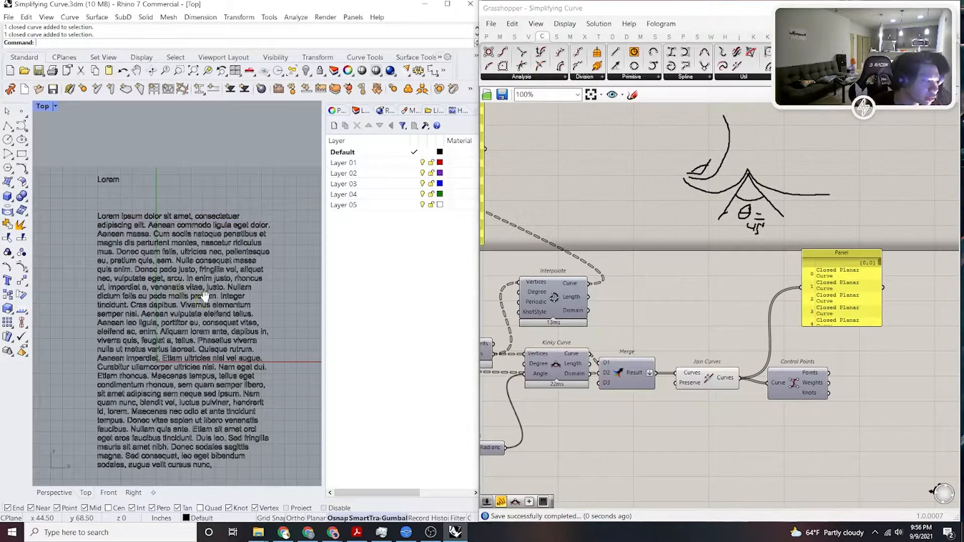
pyautogui.moveTo(218, 343); pyautogui.dragTo(217, 303, button='right')
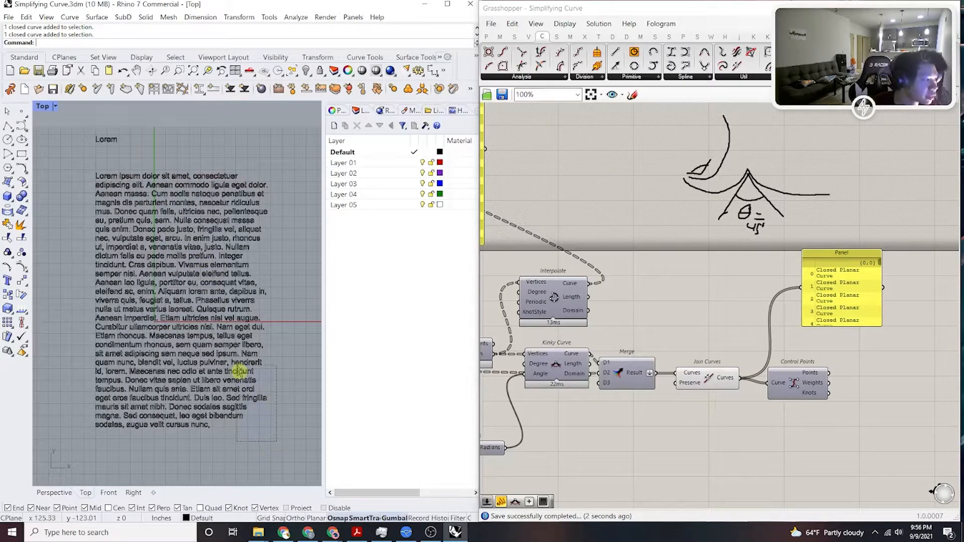
# Bake the Join Curves result into the Rhino model as a group.
pyautogui.moveTo(638, 384); pyautogui.dragTo(650, 380, button='right')
pyautogui.click(734, 374)
pyautogui.rightClick(722, 374)
pyautogui.click(751, 417)
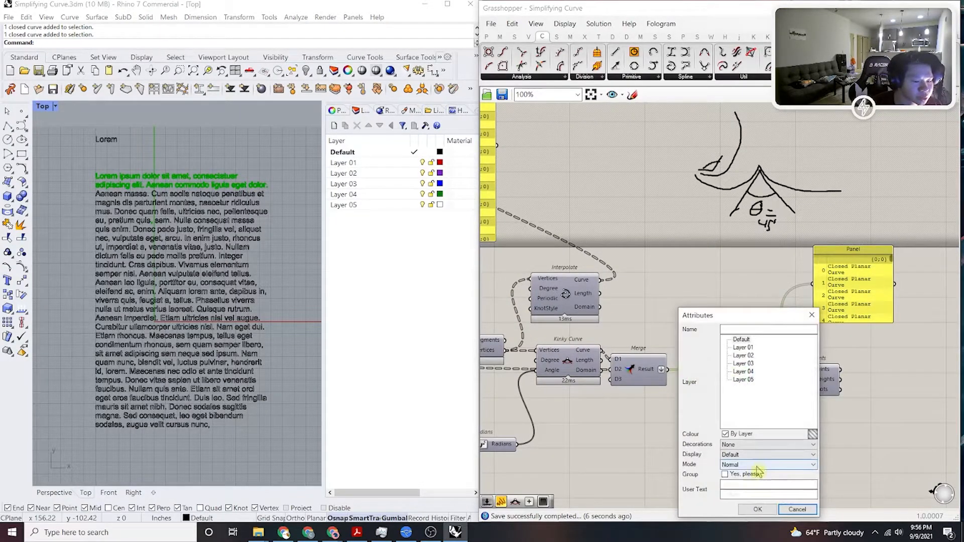
pyautogui.click(757, 508)
# Move the baked group of two text lines up above the text block and ungroup it.
pyautogui.click(213, 178)
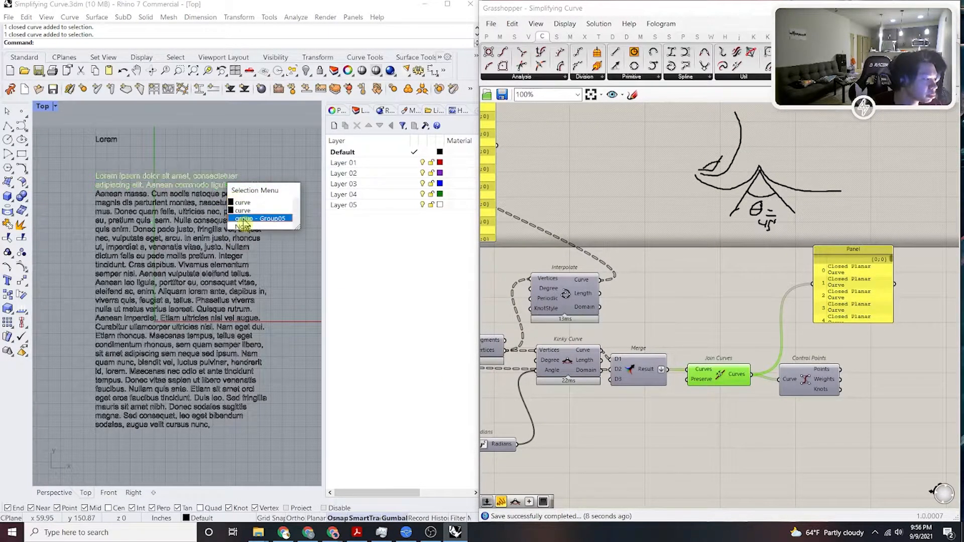
pyautogui.click(242, 218)
pyautogui.scroll(-8, 192, 230)
pyautogui.moveTo(190, 180); pyautogui.dragTo(190, 139)
pyautogui.click(234, 150)
pyautogui.scroll(3, 234, 150)
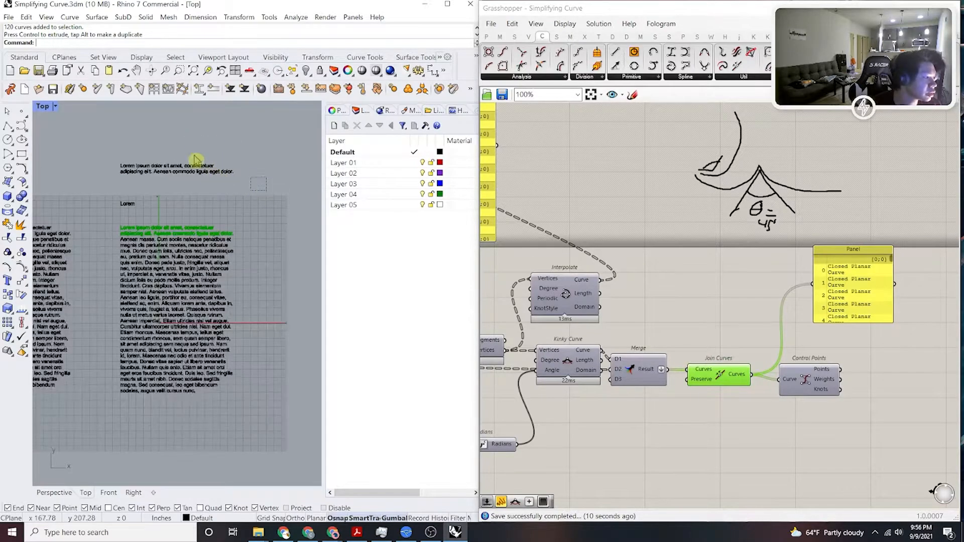
pyautogui.click(229, 171)
pyautogui.hotkey('ctrl', 'shift', 'g')
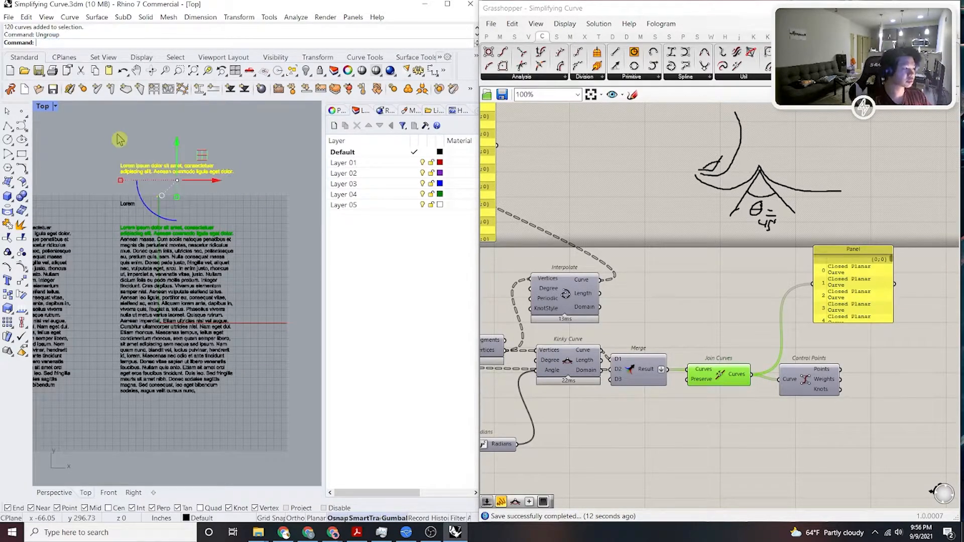
pyautogui.press('Escape')
# Move the separate word Lorem up above the two baked text lines, together with the tiny curve beside it.
pyautogui.scroll(12, 211, 167)
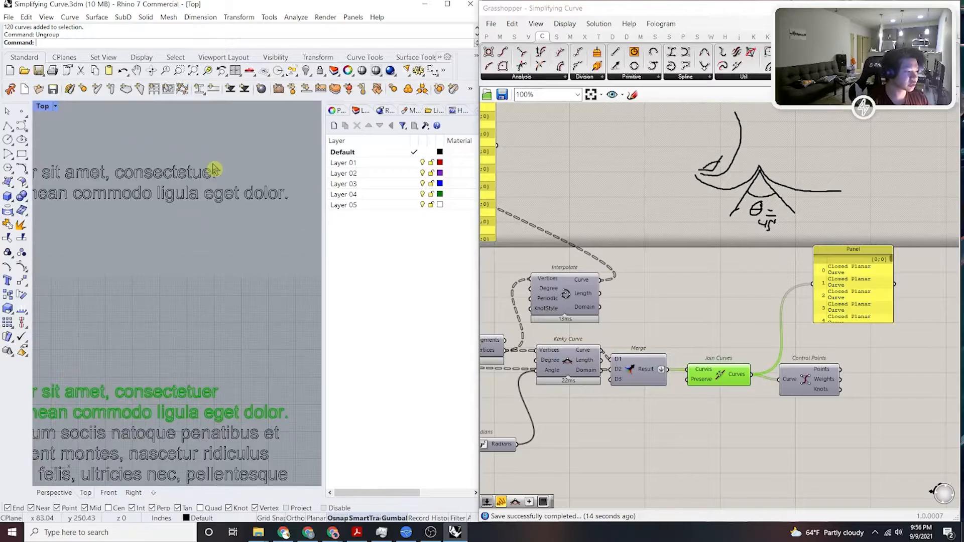
pyautogui.click(166, 175)
pyautogui.scroll(15, 165, 168)
pyautogui.scroll(-15, 168, 181)
pyautogui.scroll(2, 184, 304)
pyautogui.scroll(-10, 192, 342)
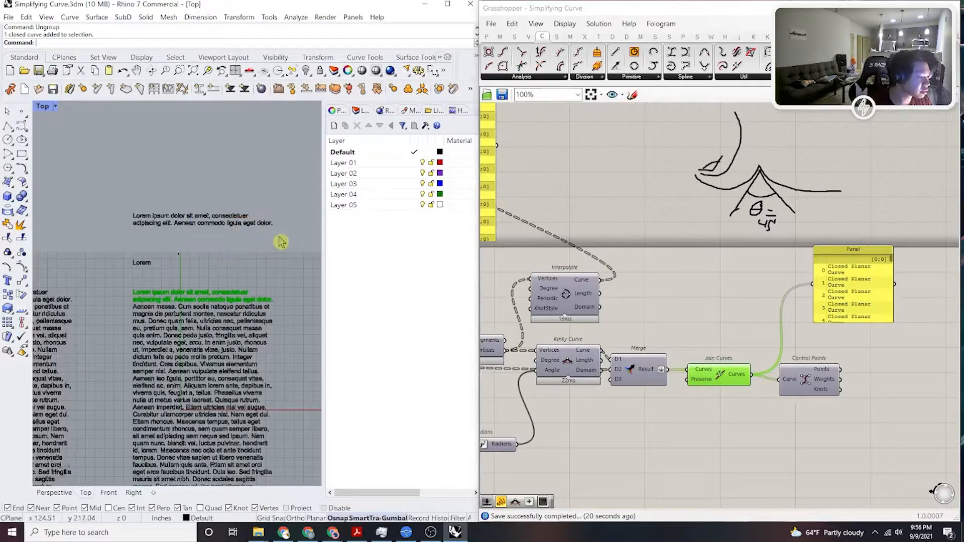
pyautogui.moveTo(113, 188); pyautogui.dragTo(114, 187)
pyautogui.moveTo(192, 281); pyautogui.dragTo(99, 250)
pyautogui.scroll(2, 154, 256)
pyautogui.moveTo(157, 220); pyautogui.dragTo(187, 136)
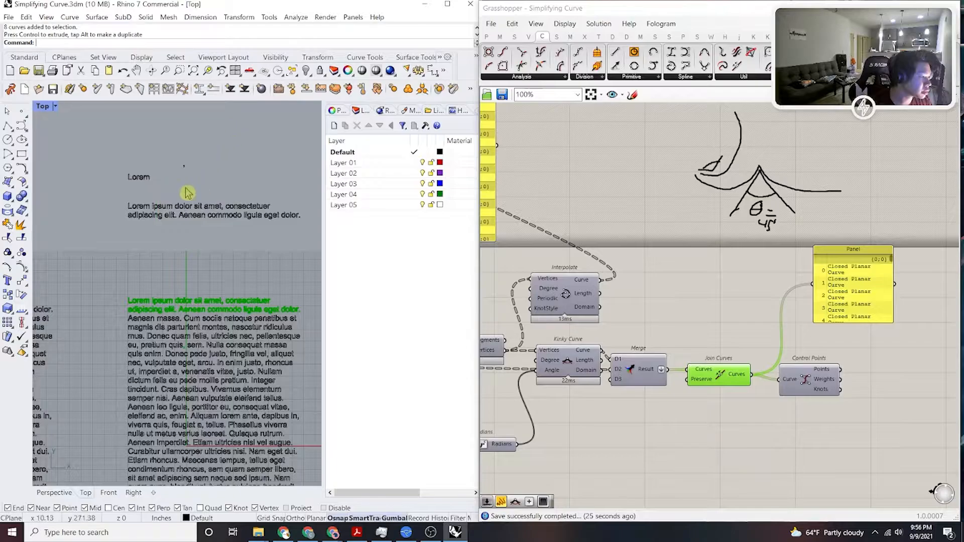
# Move the tiny stray curve beside Lorem back down to just below the two baked text lines.
pyautogui.scroll(5, 166, 231)
pyautogui.scroll(-4, 176, 235)
pyautogui.scroll(5, 181, 201)
pyautogui.click(189, 131)
pyautogui.scroll(-3, 191, 132)
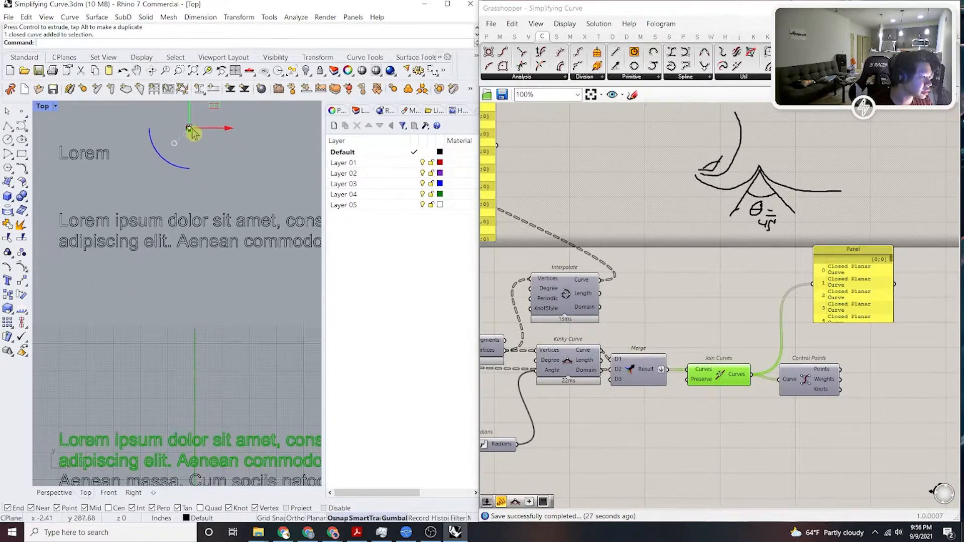
pyautogui.moveTo(207, 133); pyautogui.dragTo(209, 284)
pyautogui.click(235, 216)
pyautogui.scroll(8, 201, 315)
pyautogui.click(251, 314)
pyautogui.scroll(6, 256, 319)
pyautogui.scroll(-8, 258, 320)
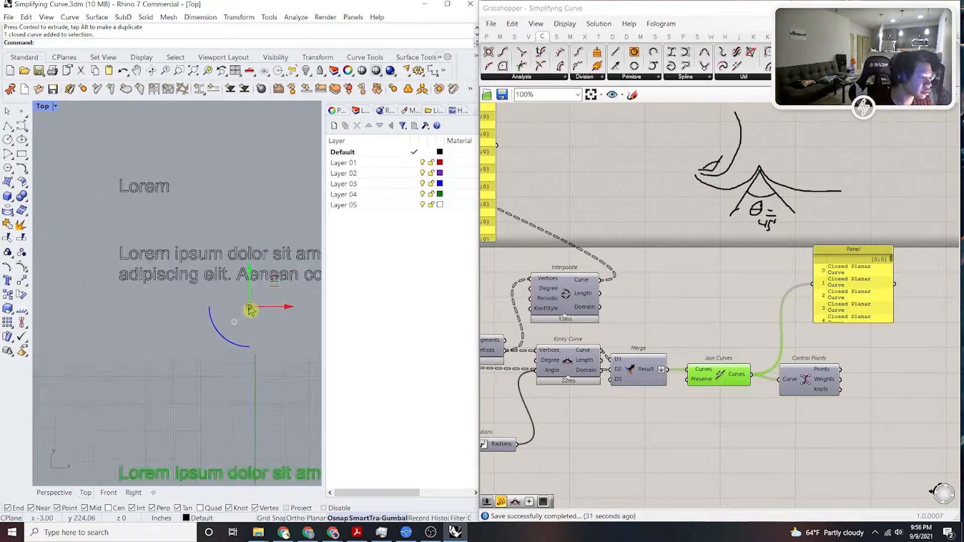
pyautogui.click(266, 346)
# Move the baked letter c of "consectetuer" down to just above its counterpart in the text block.
pyautogui.scroll(-4, 271, 348)
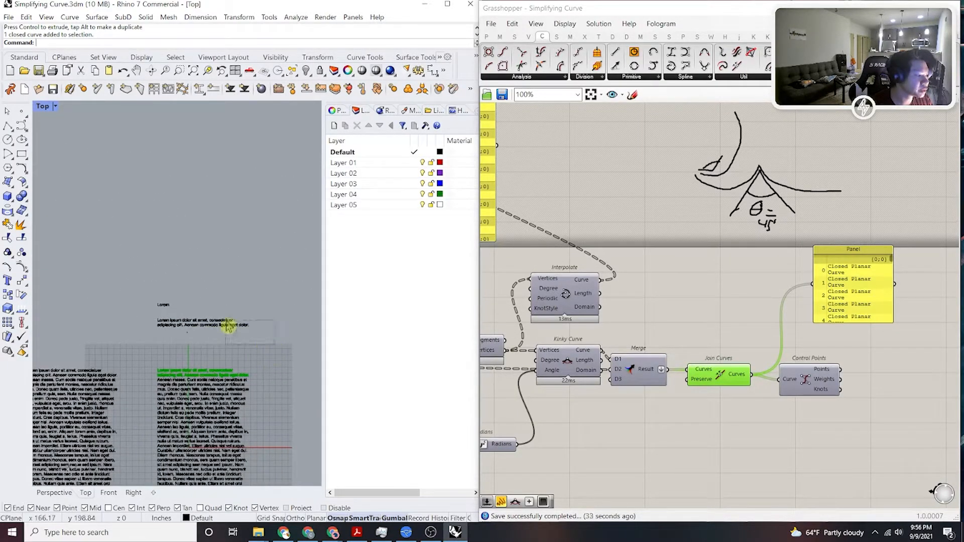
pyautogui.click(141, 321)
pyautogui.scroll(10, 236, 337)
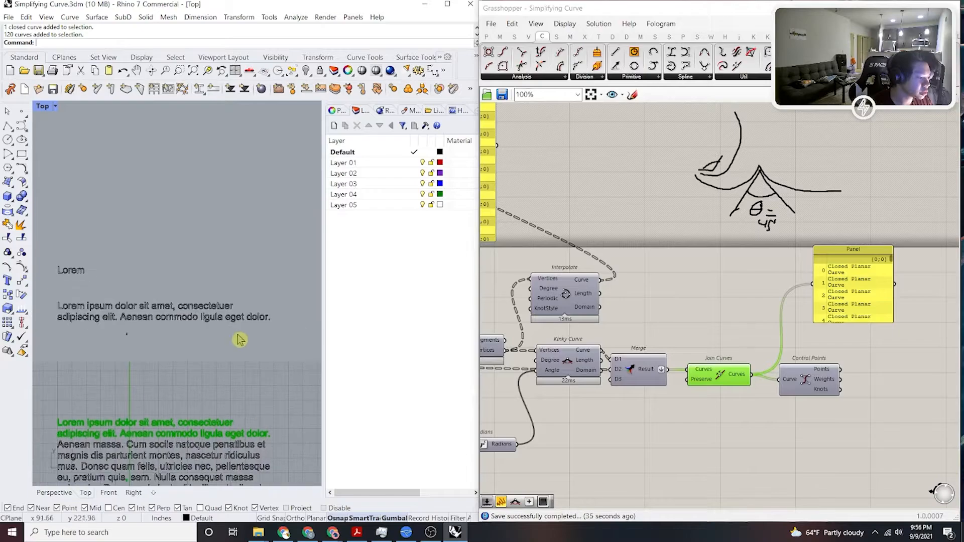
pyautogui.click(149, 297)
pyautogui.scroll(-8, 168, 299)
pyautogui.moveTo(183, 250); pyautogui.dragTo(187, 318)
pyautogui.scroll(10, 192, 337)
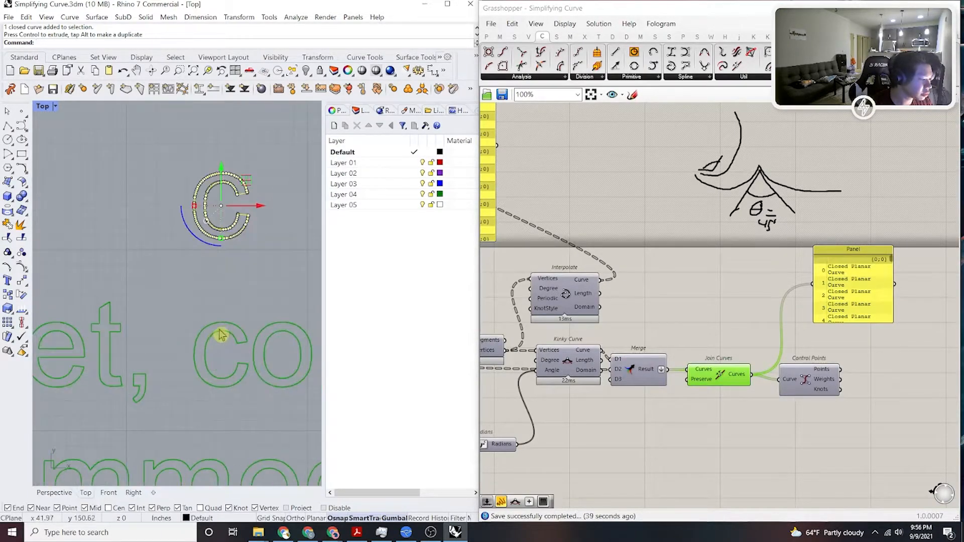
pyautogui.moveTo(233, 268); pyautogui.dragTo(220, 309, button='right')
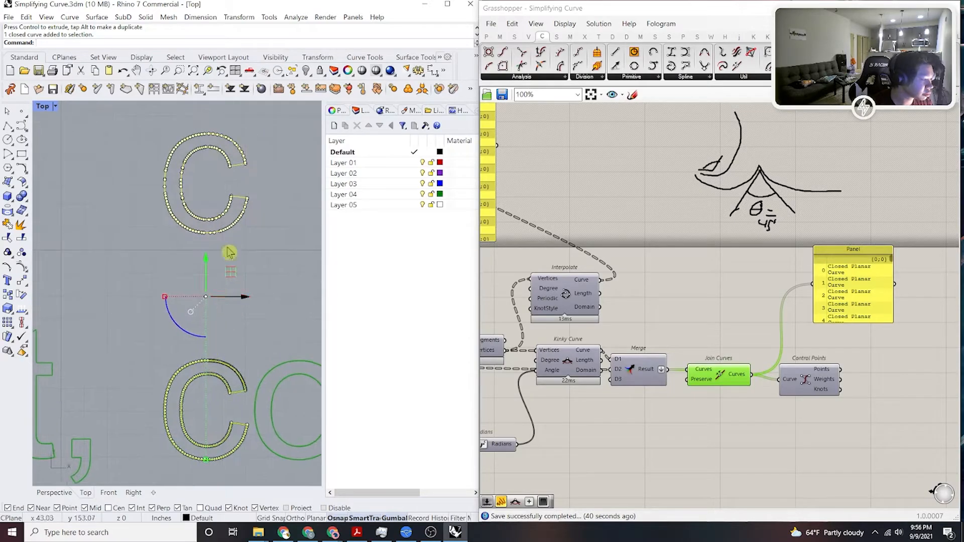
pyautogui.click(253, 206)
pyautogui.click(250, 203)
pyautogui.moveTo(206, 166); pyautogui.dragTo(207, 284)
pyautogui.click(253, 236)
# Select all control points of the moved letter c with SelPt to count them.
pyautogui.scroll(12, 211, 351)
pyautogui.click(252, 356)
pyautogui.scroll(10, 255, 355)
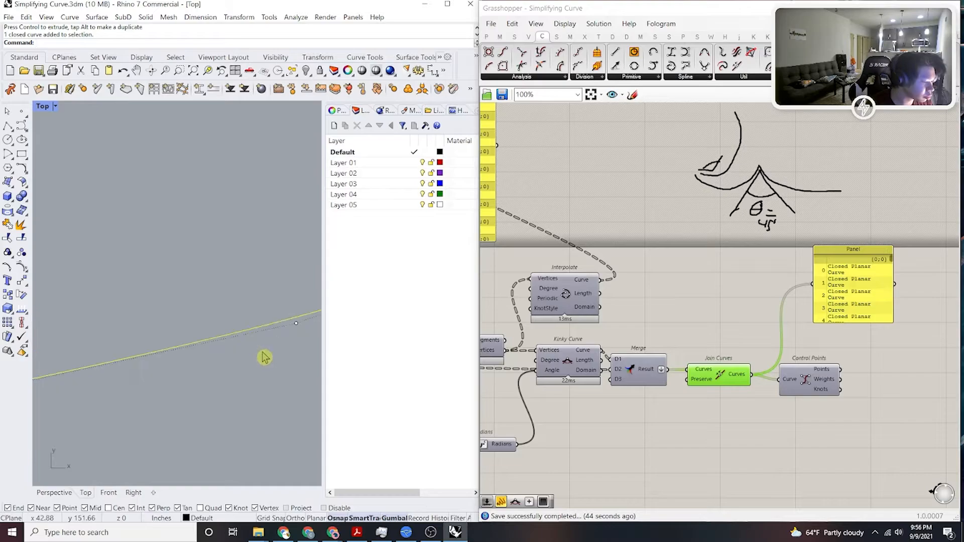
pyautogui.scroll(-8, 168, 340)
pyautogui.keyDown('shift'); pyautogui.click(179, 357); pyautogui.keyUp('shift')
pyautogui.scroll(3, 183, 354)
pyautogui.click(212, 332)
pyautogui.click(217, 314)
pyautogui.write('S')
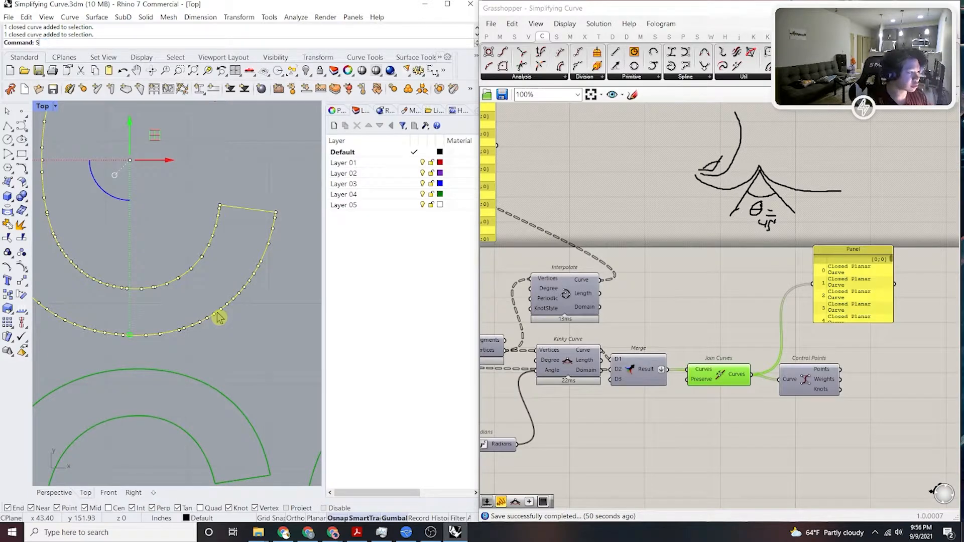
pyautogui.write('elPt')
pyautogui.press('Return')
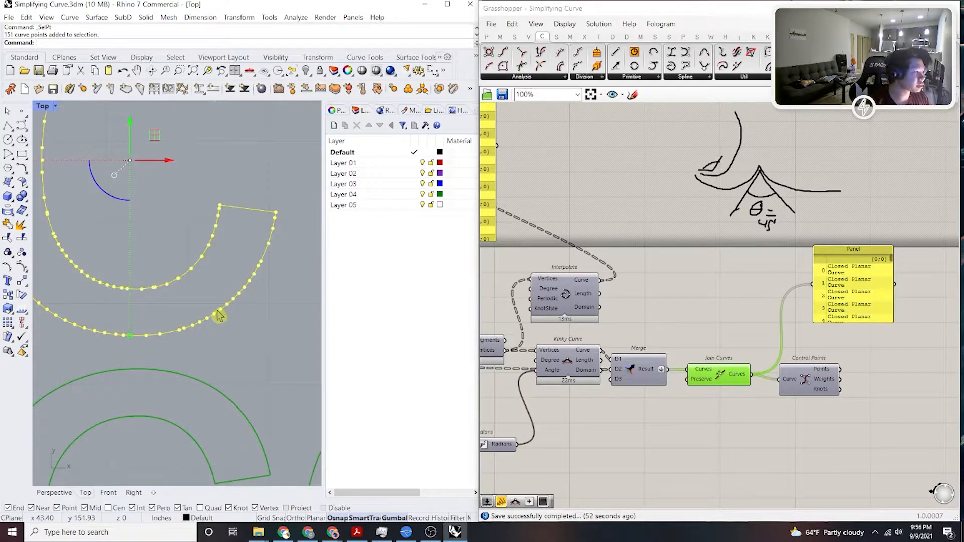
# Select all control points of the original letter c in the text block with SelPt for comparison.
pyautogui.click(255, 372)
pyautogui.click(219, 394)
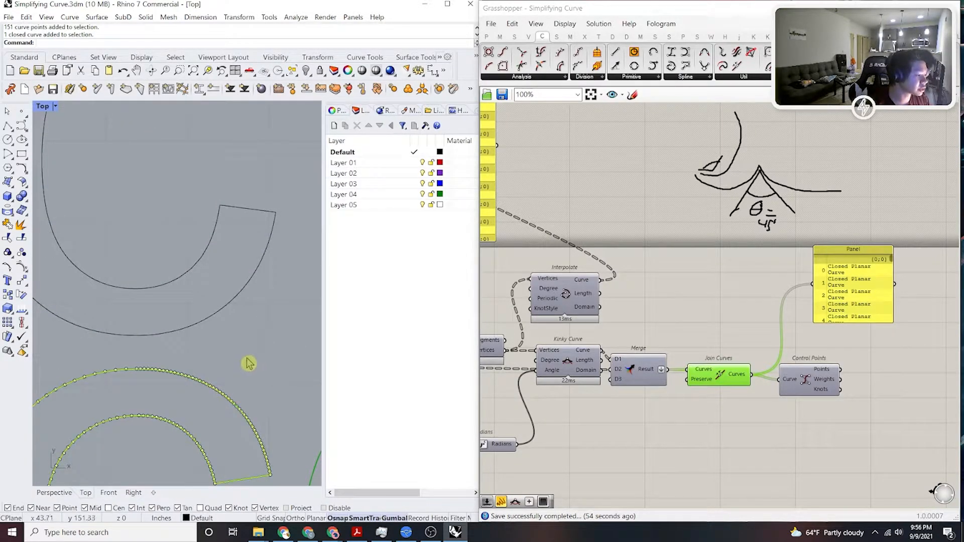
pyautogui.write('SelPt')
pyautogui.press('Return')
pyautogui.scroll(-3, 184, 376)
pyautogui.press('Escape')
# Delete the letter c curve used for the point comparison.
pyautogui.scroll(-7, 287, 297)
pyautogui.scroll(2, 281, 282)
pyautogui.click(280, 280)
pyautogui.scroll(-7, 279, 266)
pyautogui.moveTo(278, 247); pyautogui.dragTo(252, 263, button='right')
pyautogui.press('Delete')
# Try a tolerance of 0.007 on the number slider feeding Reduce.
pyautogui.scroll(-3, 194, 269)
pyautogui.scroll(3, 220, 301)
pyautogui.scroll(-5, 202, 303)
pyautogui.scroll(5, 202, 303)
pyautogui.scroll(-3, 710, 317)
pyautogui.scroll(5, 710, 317)
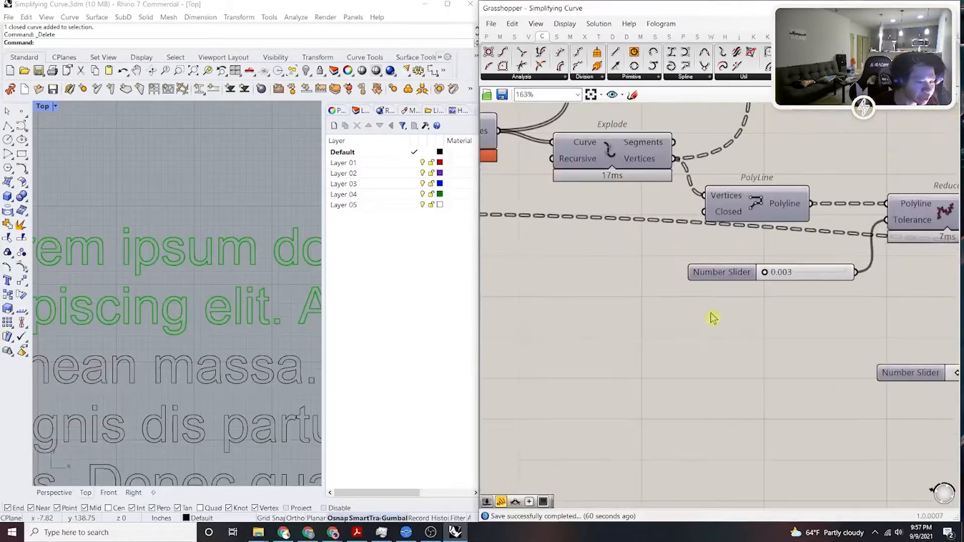
pyautogui.scroll(4, 710, 318)
pyautogui.doubleClick(650, 317)
pyautogui.write('0.0')
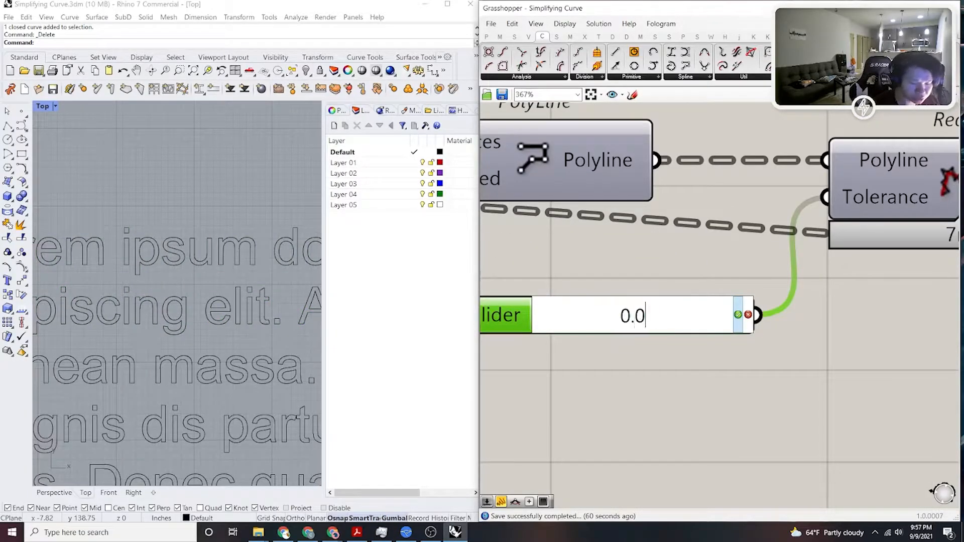
pyautogui.press('Return')
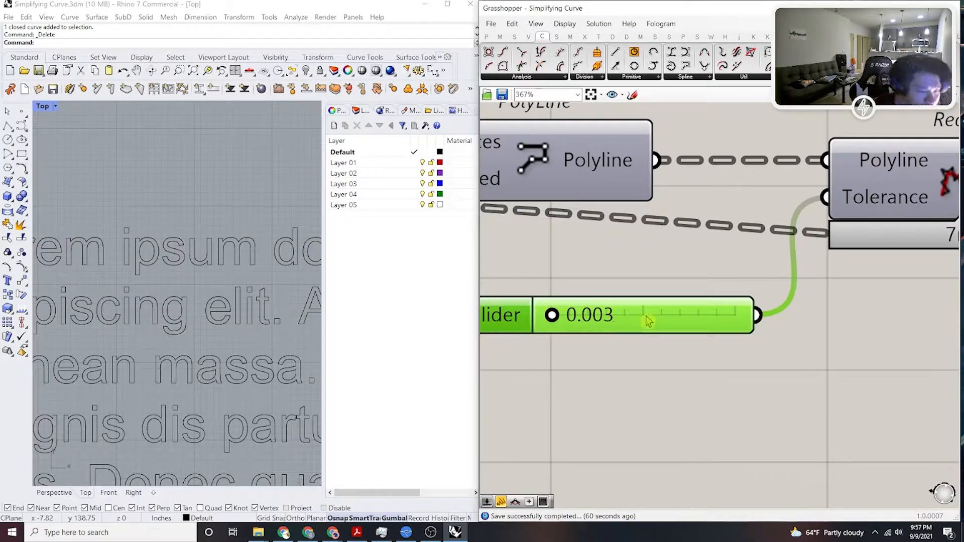
pyautogui.moveTo(553, 319); pyautogui.dragTo(555, 321)
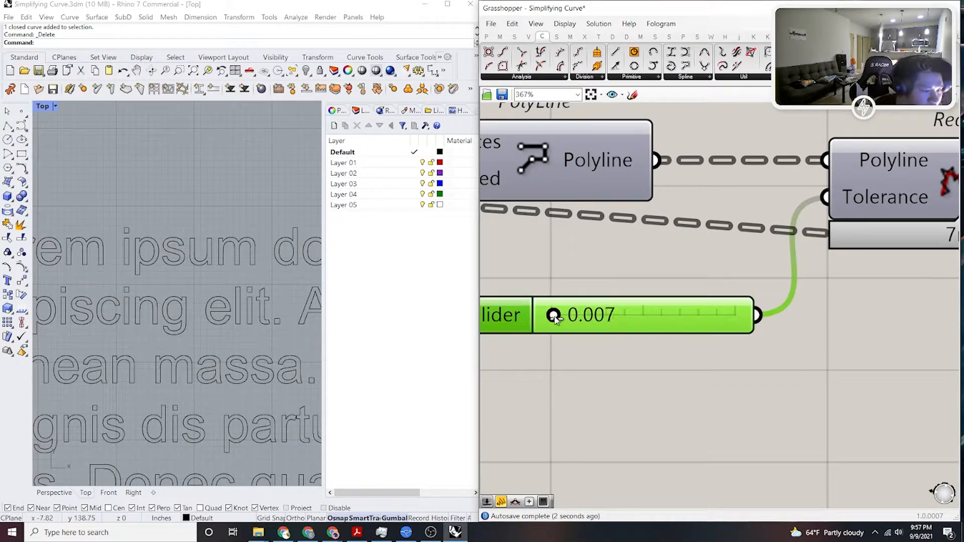
# Set the Reduce tolerance slider to 0.004 and check the letter outlines in the Rhino viewport.
pyautogui.doubleClick(623, 315)
pyautogui.write('0.')
pyautogui.press('Return')
pyautogui.scroll(-8, 703, 312)
pyautogui.scroll(-4, 190, 232)
pyautogui.scroll(15, 157, 301)
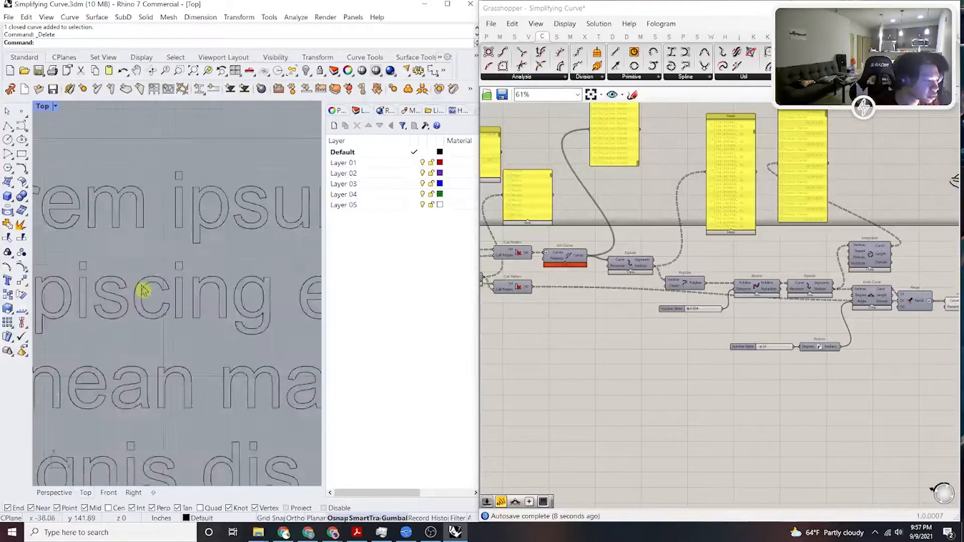
pyautogui.scroll(-5, 249, 374)
pyautogui.scroll(2, 250, 333)
pyautogui.scroll(4, 675, 321)
pyautogui.scroll(-4, 607, 362)
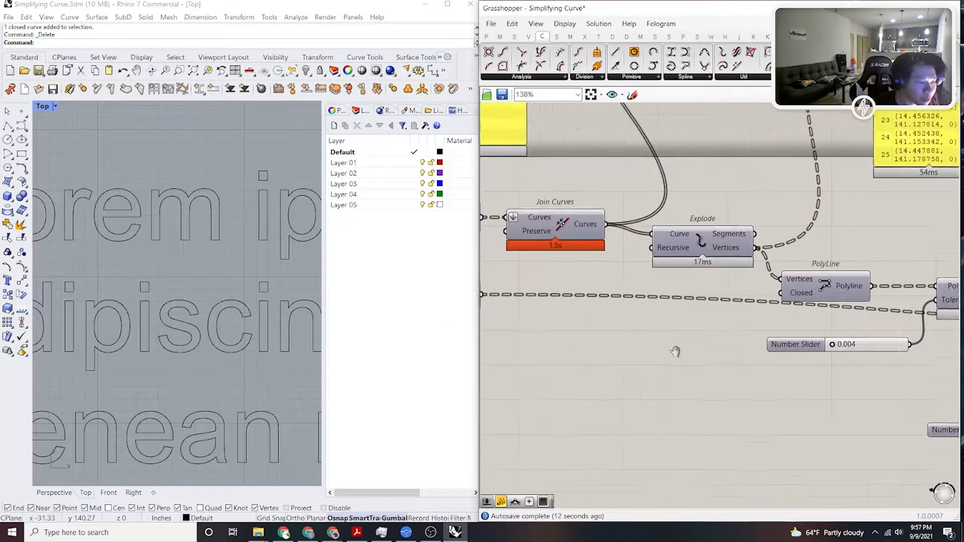
# Add a Panel below Reduce and connect it to the Reduction output.
pyautogui.scroll(4, 562, 303)
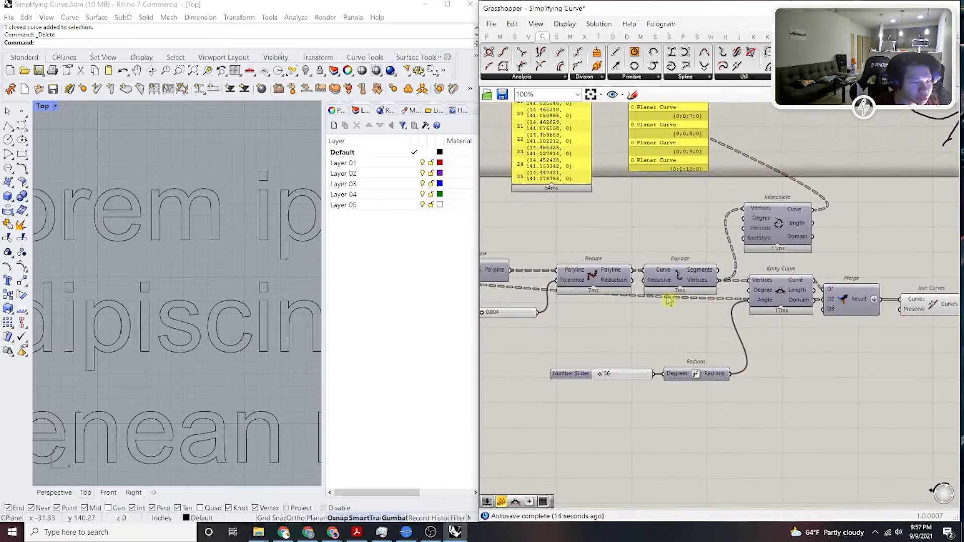
pyautogui.doubleClick(642, 342)
pyautogui.write('panel')
pyautogui.press('Return')
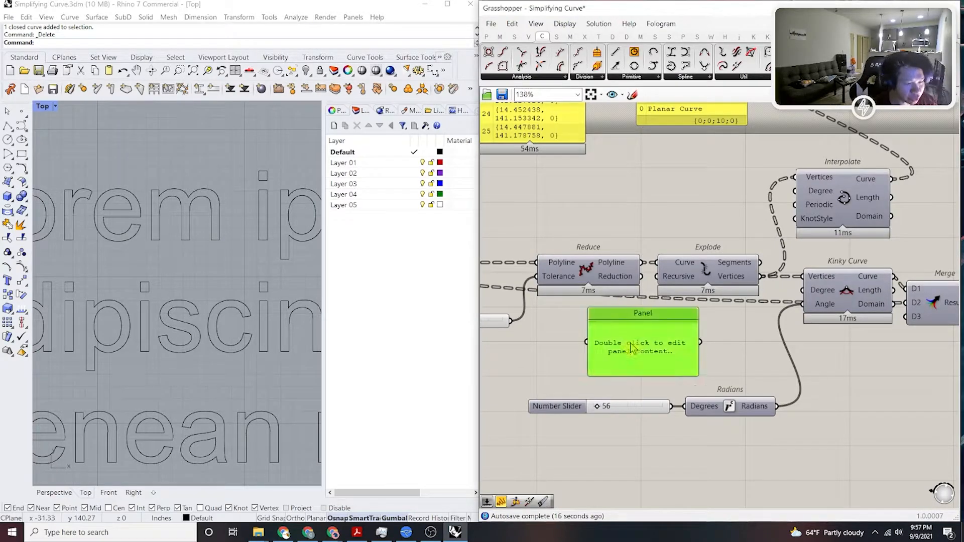
pyautogui.moveTo(595, 339); pyautogui.dragTo(664, 337)
pyautogui.moveTo(639, 276); pyautogui.dragTo(640, 277)
# Enlarge the Reduction Panel and scroll through the point reduction listed for each curve.
pyautogui.moveTo(715, 352); pyautogui.dragTo(709, 330, button='right')
pyautogui.moveTo(710, 331); pyautogui.dragTo(708, 449)
pyautogui.moveTo(722, 362); pyautogui.dragTo(719, 537)
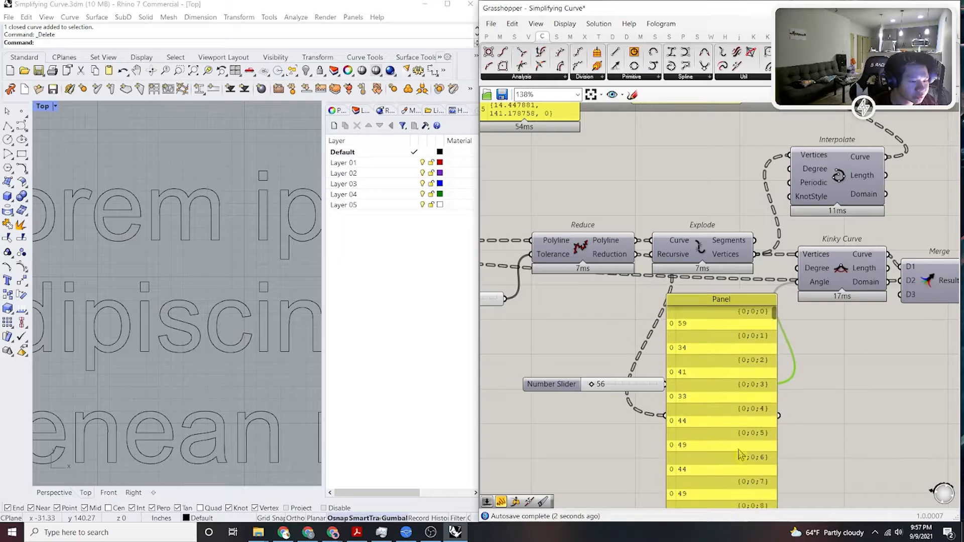
pyautogui.moveTo(741, 454); pyautogui.dragTo(724, 391, button='right')
pyautogui.click(750, 310)
pyautogui.moveTo(761, 256); pyautogui.dragTo(753, 417)
pyautogui.scroll(-3, 751, 284)
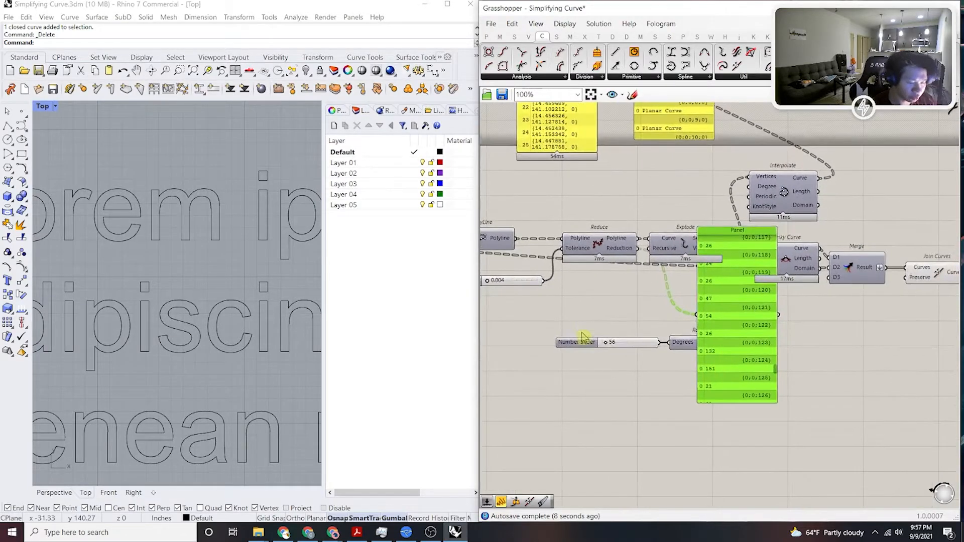
# Add an Average component, feed it Reduce's Reduction output and flatten its input.
pyautogui.doubleClick(596, 305)
pyautogui.write('av')
pyautogui.press('Return')
pyautogui.scroll(1, 583, 312)
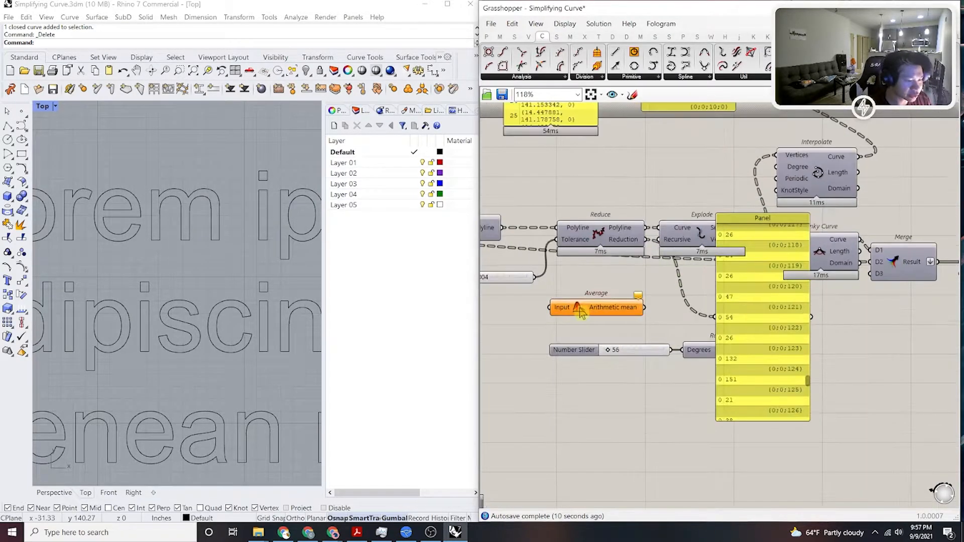
pyautogui.moveTo(634, 261); pyautogui.dragTo(646, 240)
pyautogui.moveTo(610, 306); pyautogui.dragTo(672, 312)
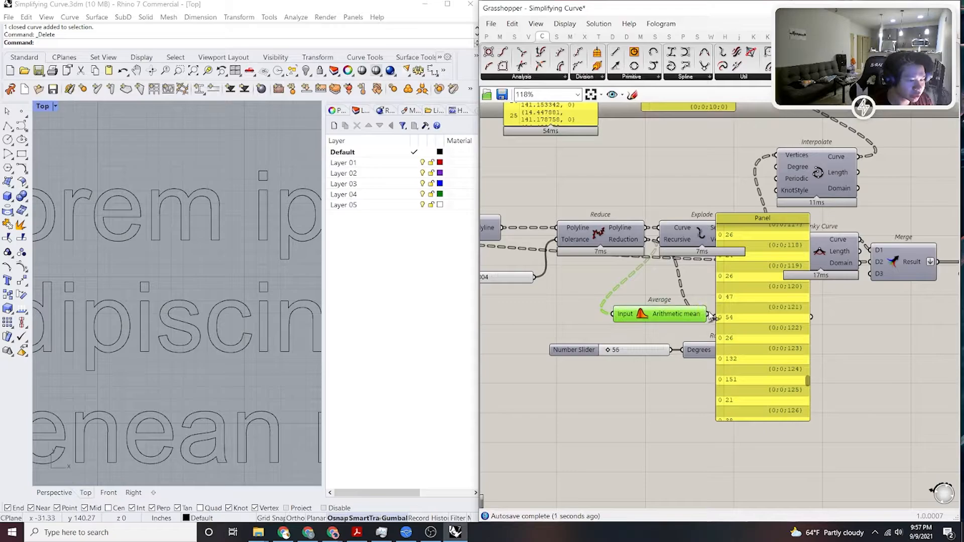
pyautogui.rightClick(628, 318)
pyautogui.click(687, 383)
# Connect Average's Arithmetic mean to the Panel and place the shrunken Panel beside it below Kinky Curve.
pyautogui.moveTo(715, 318); pyautogui.dragTo(715, 318)
pyautogui.moveTo(740, 325); pyautogui.dragTo(709, 329, button='right')
pyautogui.moveTo(743, 423); pyautogui.dragTo(739, 273)
pyautogui.moveTo(732, 325); pyautogui.dragTo(796, 349)
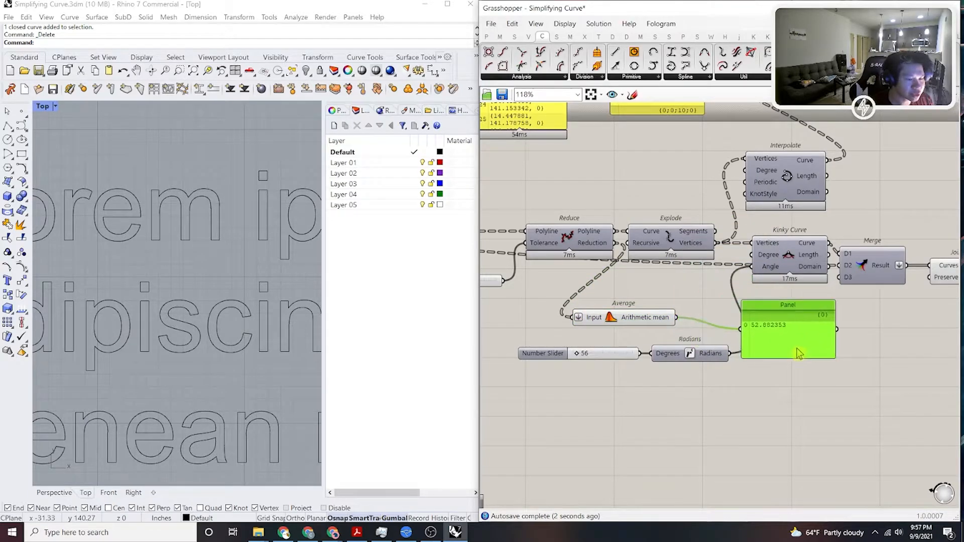
pyautogui.click(871, 346)
pyautogui.scroll(3, 644, 326)
pyautogui.moveTo(619, 308); pyautogui.dragTo(677, 299)
pyautogui.click(716, 262)
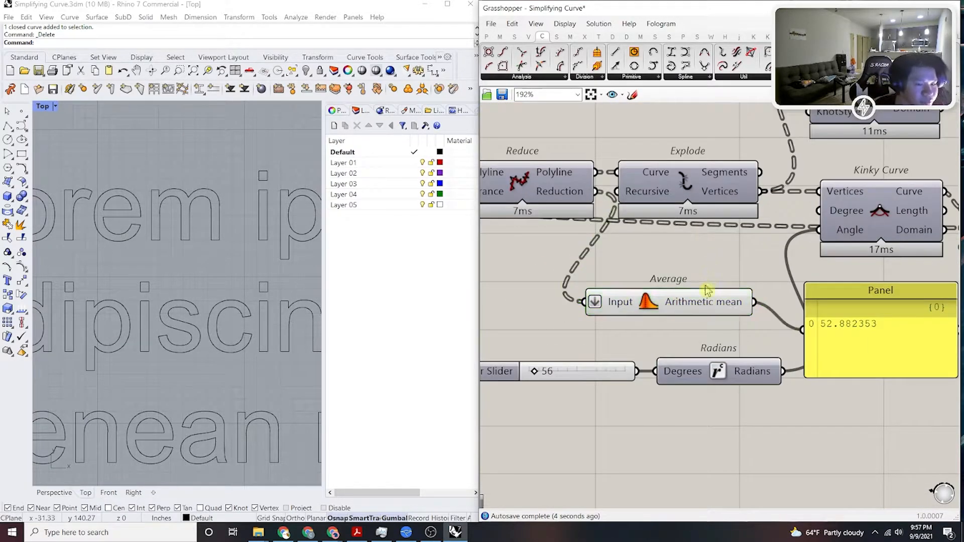
# Move the Reduce tolerance slider next to the Average component, between it and the angle slider.
pyautogui.scroll(-2, 704, 294)
pyautogui.moveTo(552, 291); pyautogui.dragTo(666, 287, button='right')
pyautogui.scroll(1, 596, 284)
pyautogui.scroll(1, 597, 284)
pyautogui.click(651, 262)
pyautogui.click(409, 288)
pyautogui.scroll(-1, 605, 259)
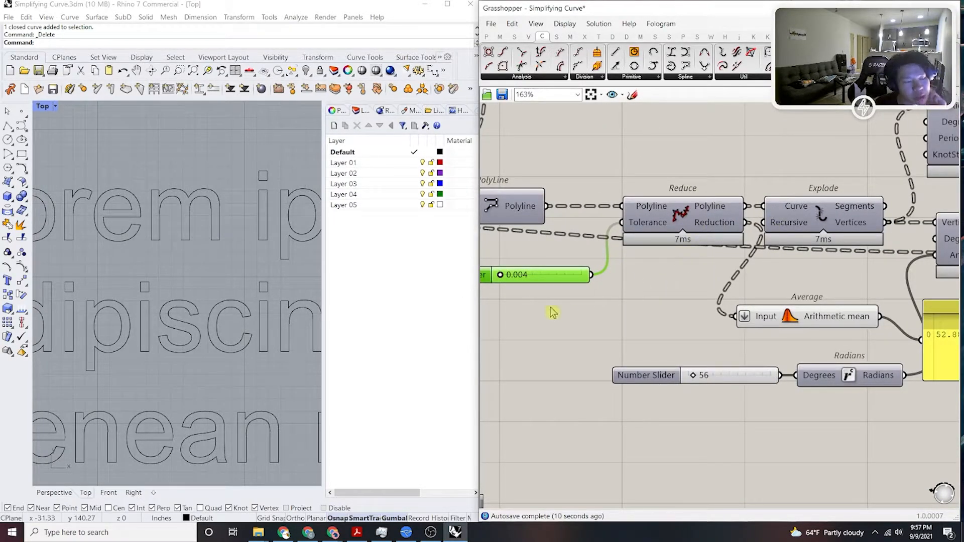
pyautogui.click(225, 286)
pyautogui.moveTo(665, 288); pyautogui.dragTo(694, 298, button='right')
pyautogui.moveTo(588, 287); pyautogui.dragTo(826, 359)
pyautogui.moveTo(825, 358); pyautogui.dragTo(603, 337, button='right')
# Set the Reduce tolerance slider to 0.008 while comparing the average reduction.
pyautogui.scroll(2, 603, 337)
pyautogui.moveTo(531, 340); pyautogui.dragTo(529, 339)
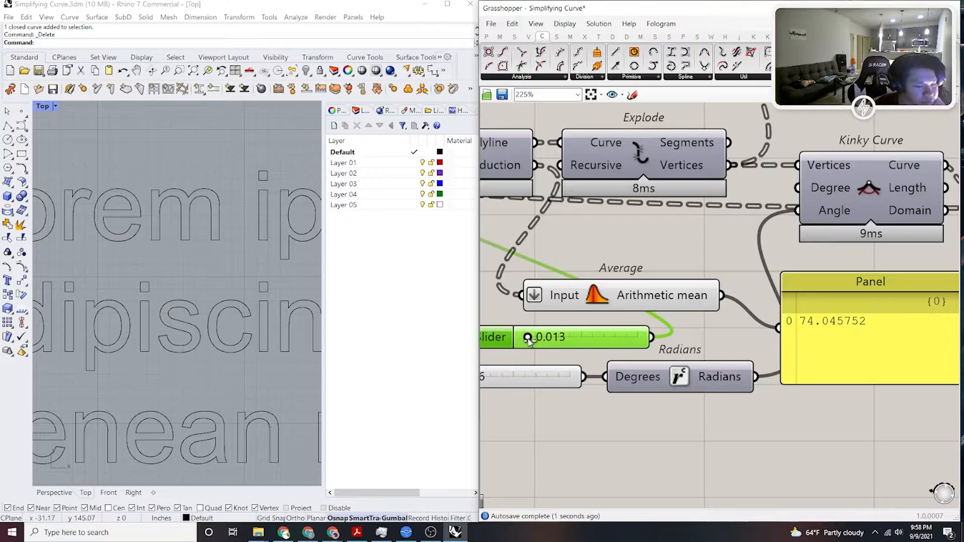
pyautogui.moveTo(528, 341); pyautogui.dragTo(528, 341)
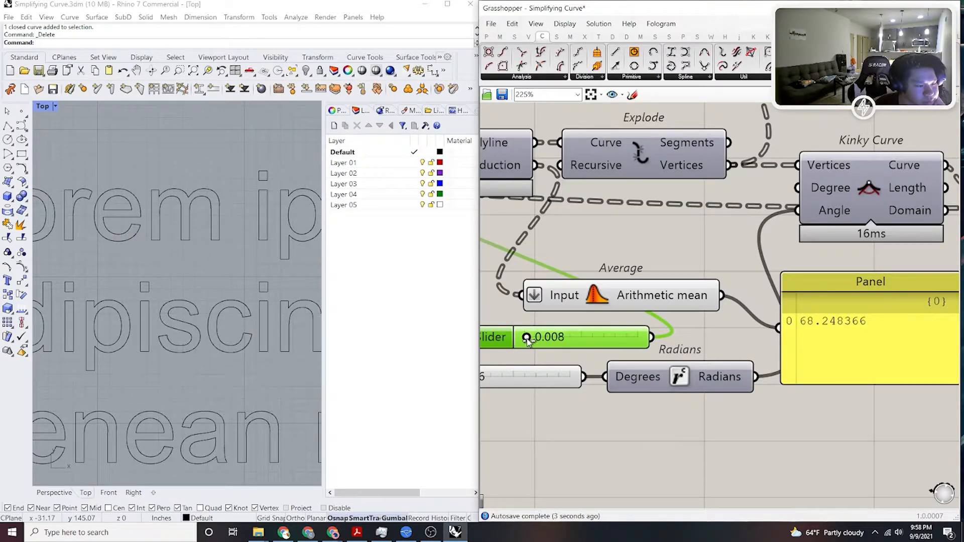
# Move the tolerance slider back to its place before the Reduce component.
pyautogui.scroll(-3, 670, 336)
pyautogui.moveTo(628, 335); pyautogui.dragTo(532, 306)
pyautogui.moveTo(537, 307); pyautogui.dragTo(613, 308, button='right')
pyautogui.moveTo(621, 309); pyautogui.dragTo(544, 302)
# Examine the letter a outline in the Rhino text block closely at the new tolerance.
pyautogui.click(476, 330)
pyautogui.scroll(-3, 217, 267)
pyautogui.scroll(4, 168, 273)
pyautogui.scroll(-2, 179, 272)
pyautogui.scroll(-2, 189, 272)
pyautogui.scroll(6, 198, 271)
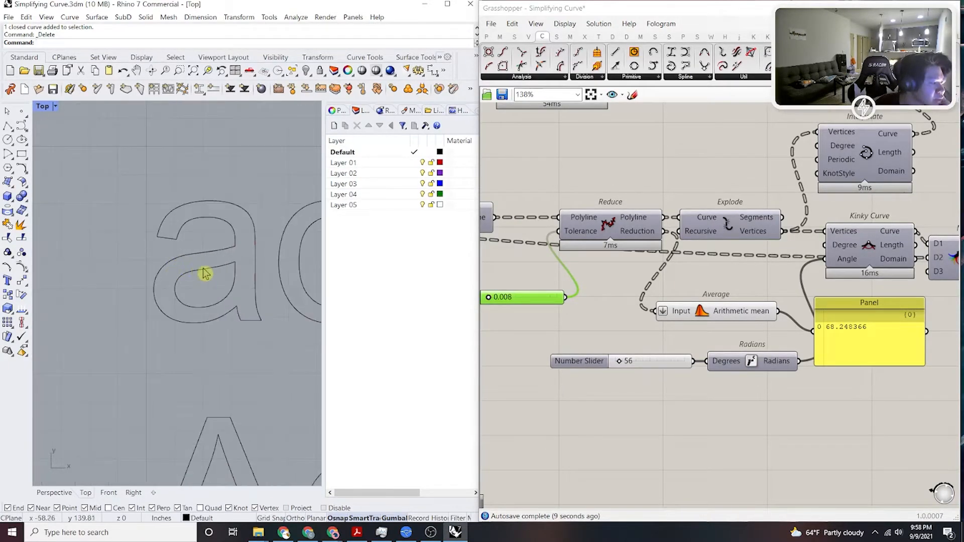
# Set the Reduce tolerance slider to 0.005 while comparing the simplified curve closely with the original outline.
pyautogui.scroll(3, 268, 246)
pyautogui.scroll(-3, 189, 268)
pyautogui.scroll(3, 130, 291)
pyautogui.scroll(2, 130, 286)
pyautogui.scroll(3, 547, 314)
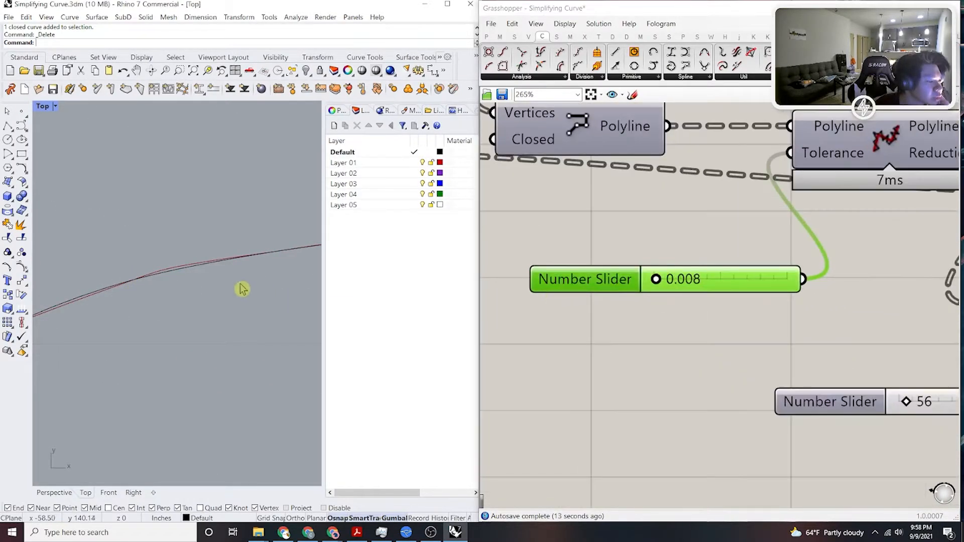
pyautogui.scroll(1, 742, 291)
pyautogui.doubleClick(742, 287)
pyautogui.write('0.005')
pyautogui.press('Return')
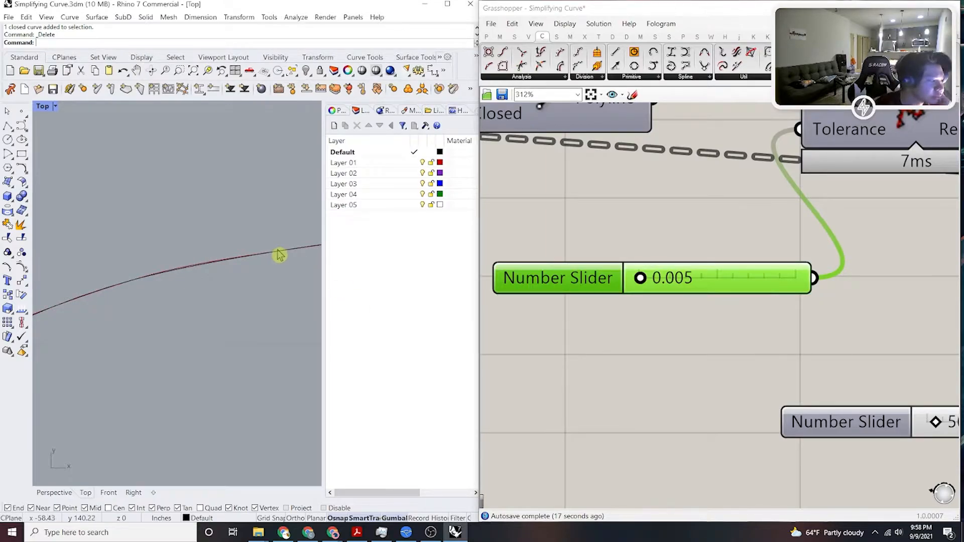
# Set the Reduce tolerance slider to 0.006 and check the simplified curve against the letter outlines.
pyautogui.doubleClick(737, 281)
pyautogui.write('0.006')
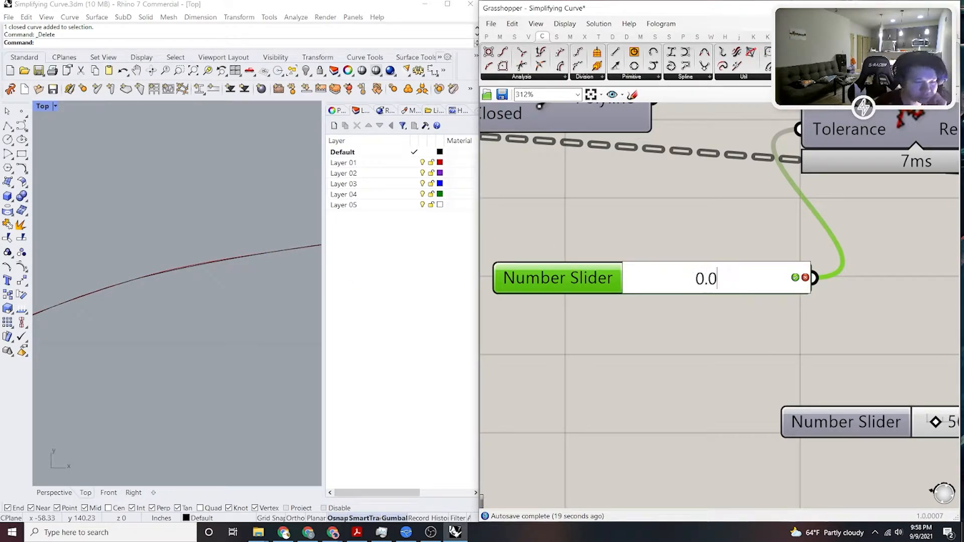
pyautogui.press('Return')
pyautogui.scroll(-6, 241, 276)
pyautogui.scroll(-5, 280, 278)
pyautogui.moveTo(247, 291); pyautogui.dragTo(161, 319, button='right')
pyautogui.scroll(9, 215, 345)
pyautogui.scroll(-18, 212, 351)
pyautogui.scroll(-2, 234, 330)
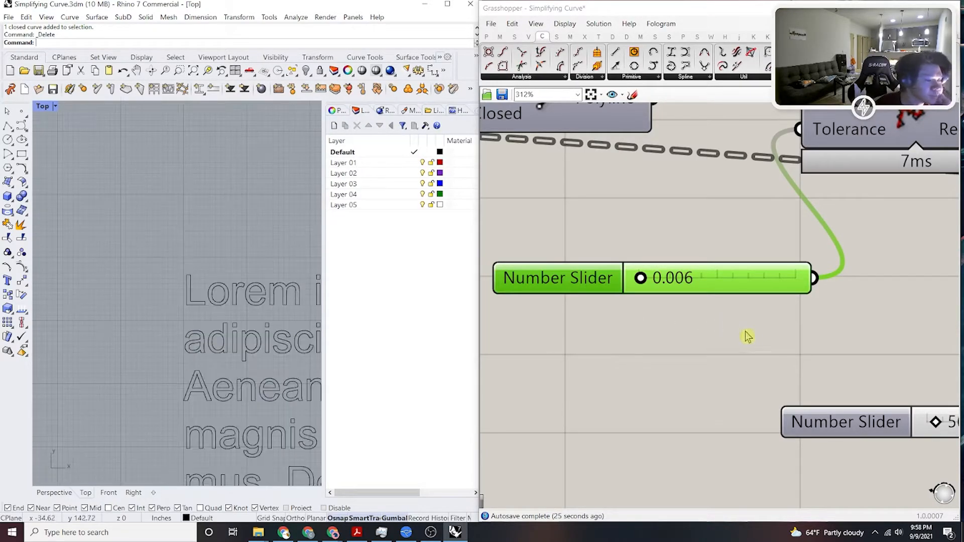
# Bake the Join Curves output into the Rhino document.
pyautogui.scroll(-5, 778, 328)
pyautogui.rightClick(799, 327)
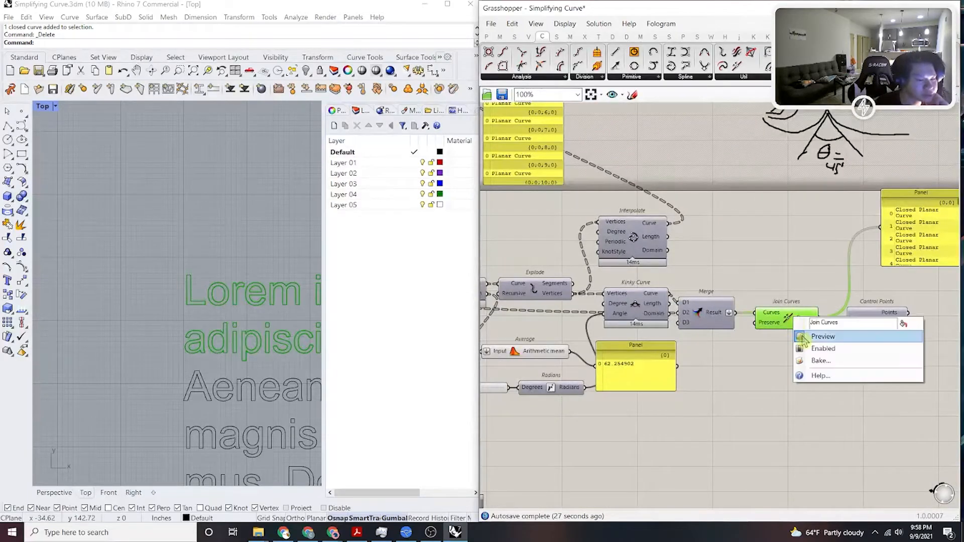
pyautogui.click(846, 368)
pyautogui.click(857, 455)
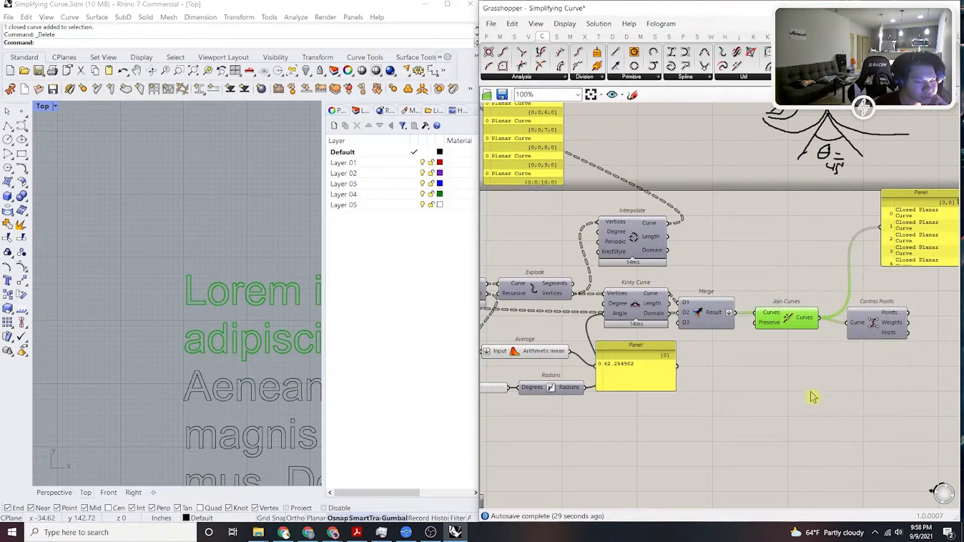
# Select the newly baked text group over the source text and move it up above the text block.
pyautogui.scroll(-2, 220, 263)
pyautogui.click(233, 307)
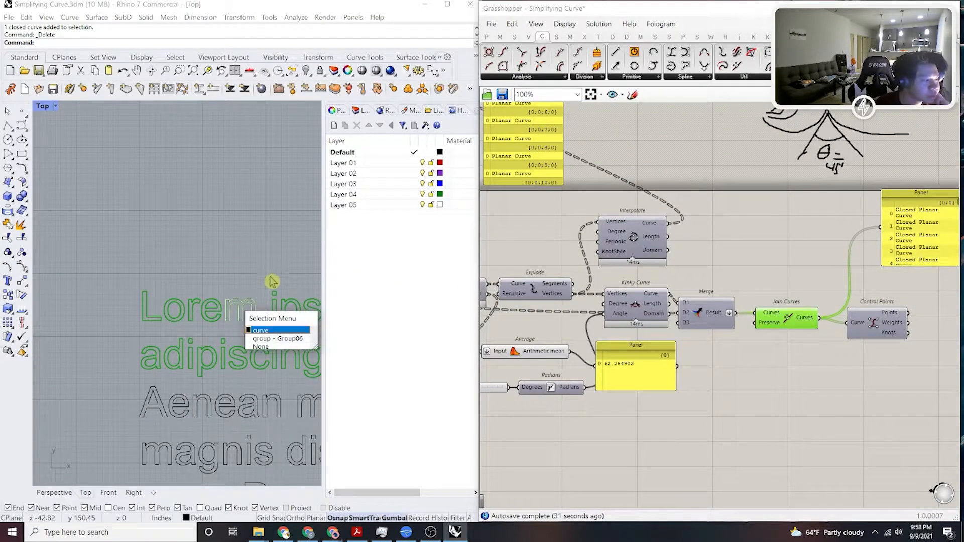
pyautogui.click(273, 331)
pyautogui.press('Delete')
pyautogui.click(247, 301)
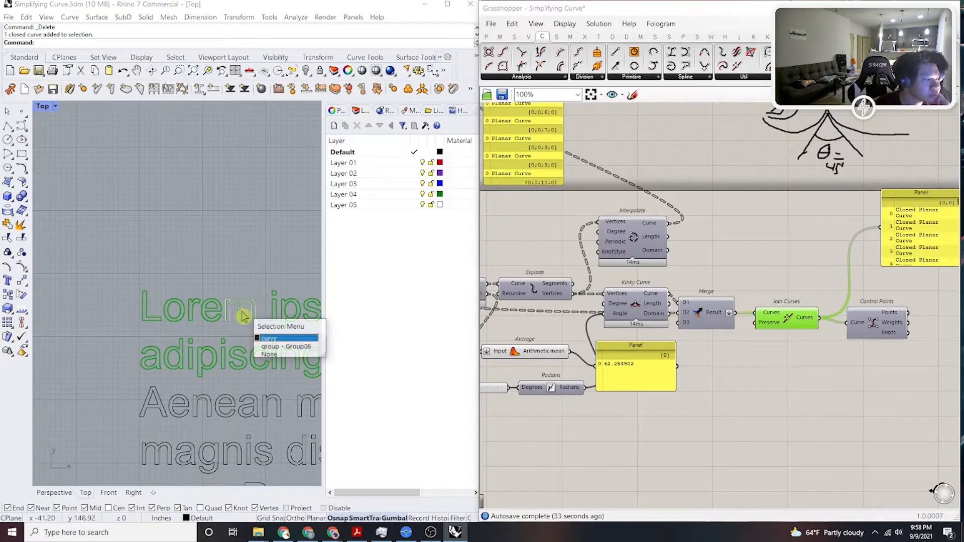
pyautogui.click(263, 341)
pyautogui.scroll(-3, 249, 317)
pyautogui.moveTo(248, 312); pyautogui.dragTo(217, 258)
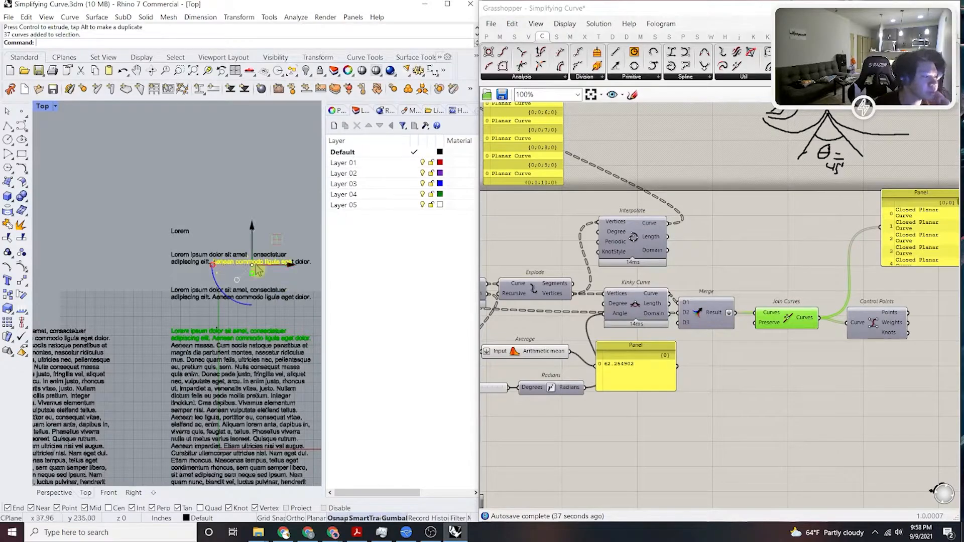
# Delete the older baked two-line text copy between the word Lorem and the new baked copy.
pyautogui.moveTo(293, 258); pyautogui.dragTo(261, 263, button='right')
pyautogui.press('Delete')
pyautogui.moveTo(162, 257); pyautogui.dragTo(163, 256)
pyautogui.press('Delete')
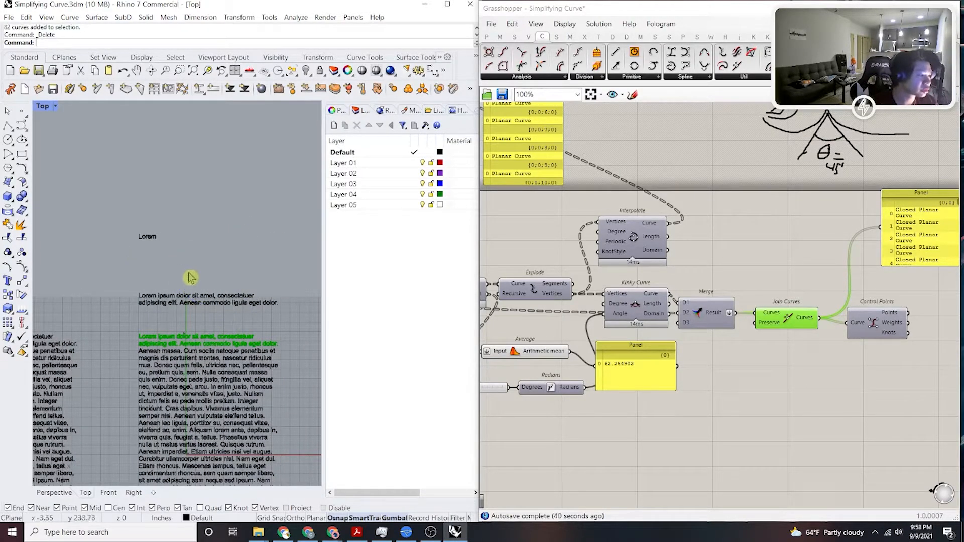
# Move the new baked two-line text group further up, closer to the word Lorem.
pyautogui.moveTo(301, 325); pyautogui.dragTo(141, 285)
pyautogui.moveTo(208, 278); pyautogui.dragTo(208, 253)
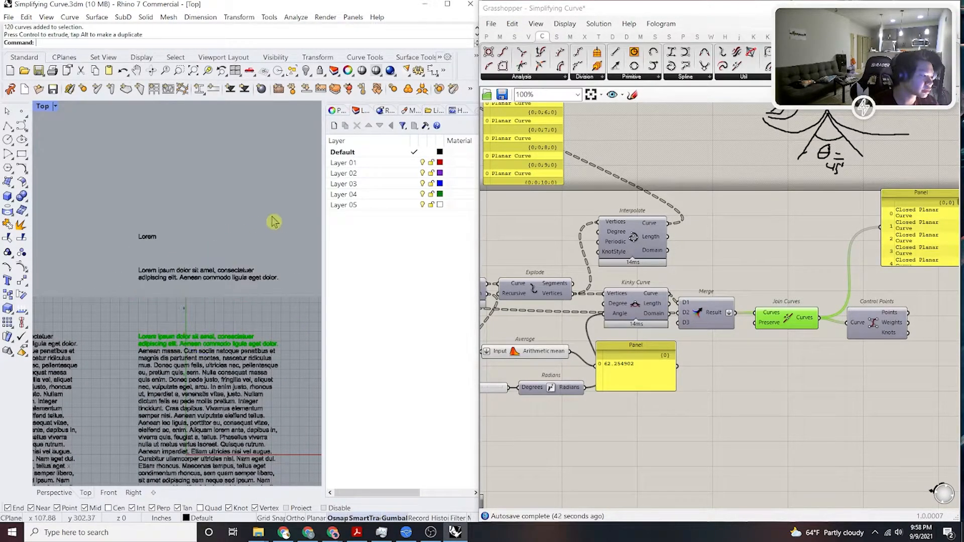
pyautogui.click(273, 222)
# Show the control points of the baked text group with PointsOn and inspect their density around the letter c.
pyautogui.scroll(8, 228, 283)
pyautogui.click(200, 281)
pyautogui.scroll(12, 193, 284)
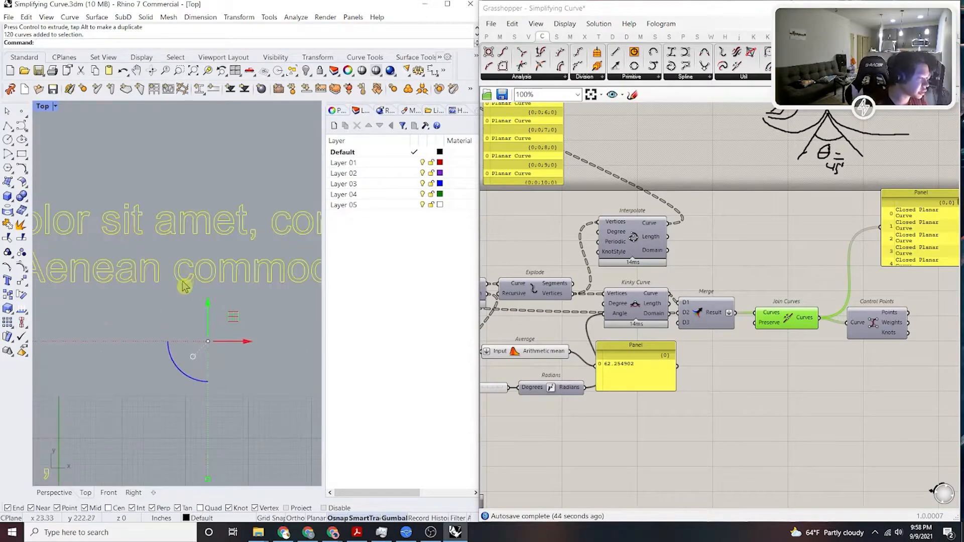
pyautogui.write('PointsOn')
pyautogui.press('Return')
pyautogui.scroll(18, 189, 259)
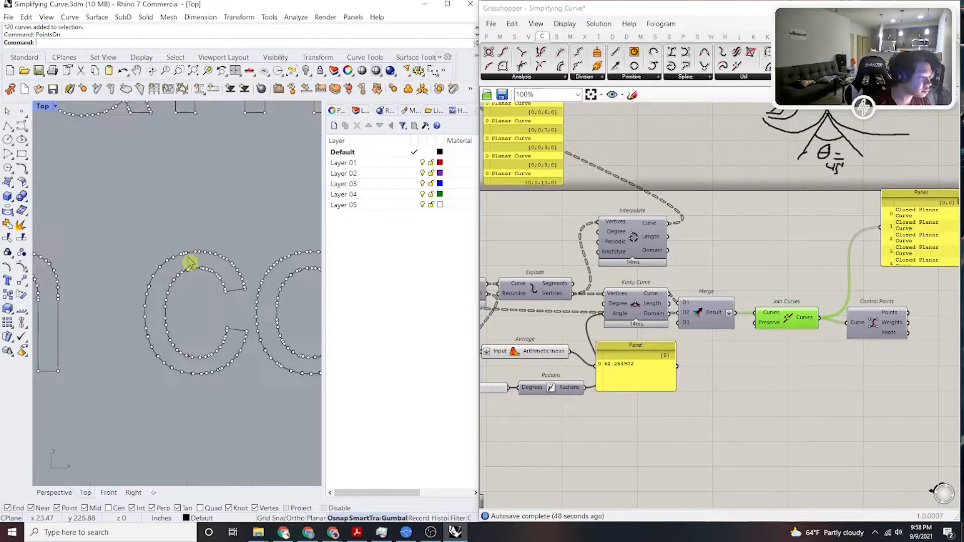
pyautogui.scroll(-20, 193, 266)
pyautogui.scroll(5, 210, 321)
pyautogui.press('Escape')
# Ungroup the baked text curves.
pyautogui.click(201, 296)
pyautogui.scroll(-6, 254, 271)
pyautogui.write('Ungroup')
pyautogui.press('Return')
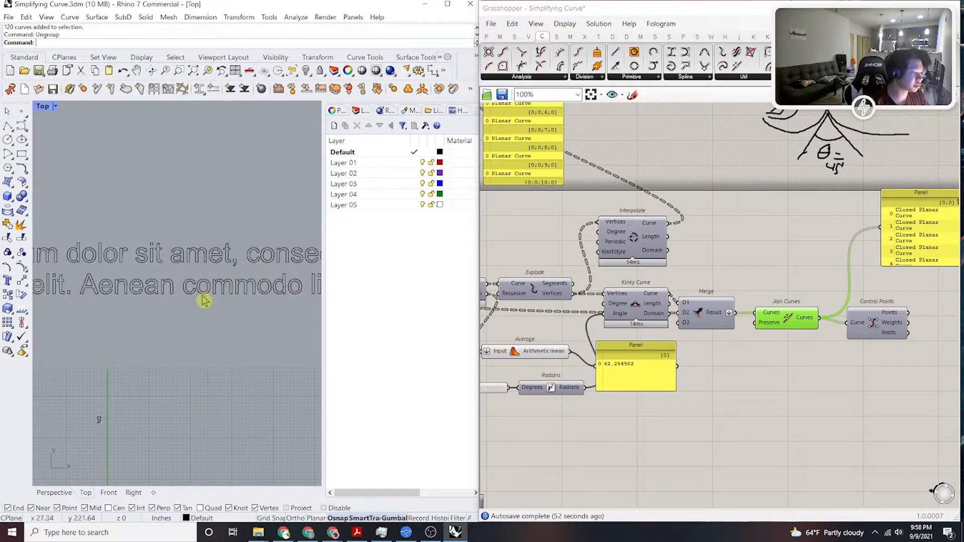
# Move the baked letter c of commodo down near the source text and select the matching source c.
pyautogui.click(195, 304)
pyautogui.scroll(-5, 195, 302)
pyautogui.moveTo(256, 206); pyautogui.dragTo(261, 327)
pyautogui.scroll(6, 196, 291)
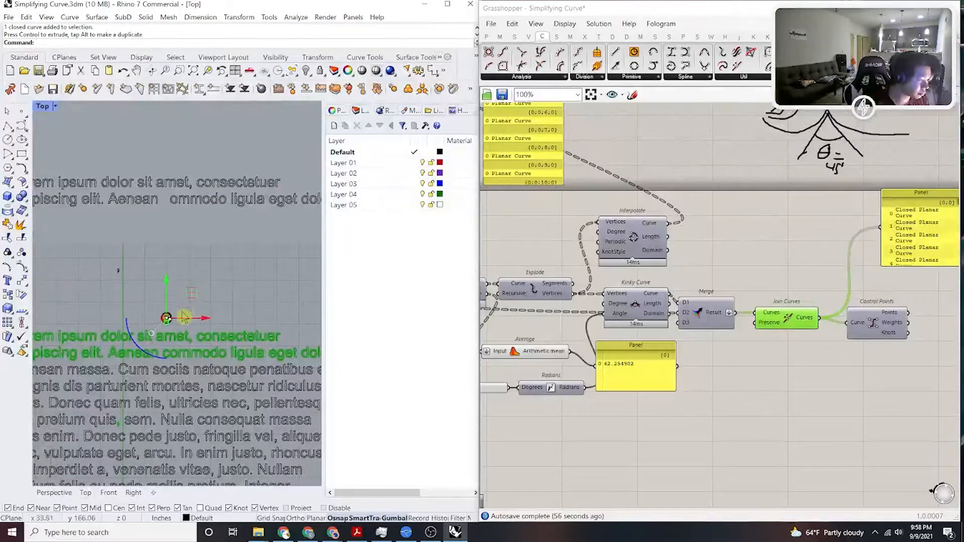
pyautogui.scroll(3, 177, 340)
pyautogui.click(172, 380)
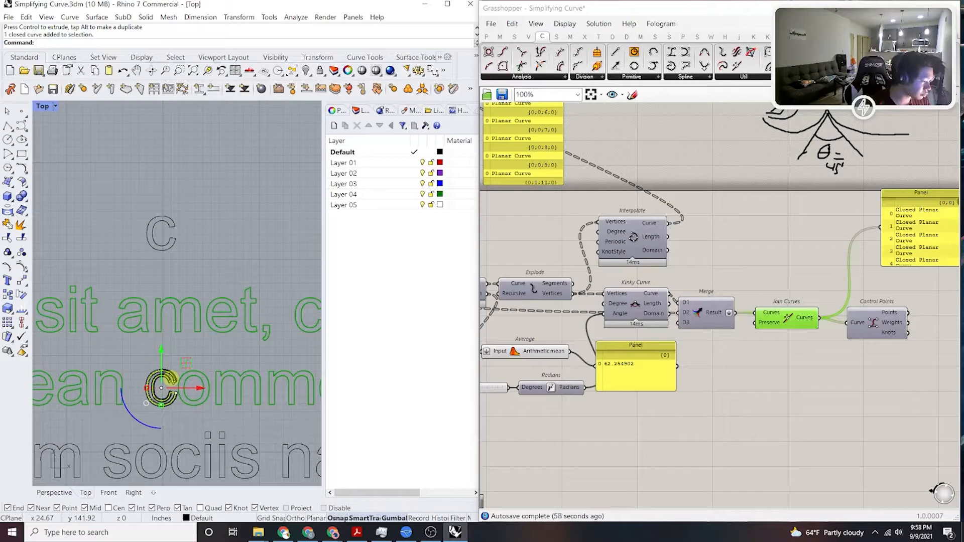
# Select all points of the letter c in the paragraph and of the loose c above it to compare their point counts.
pyautogui.write('SelPt')
pyautogui.press('Return')
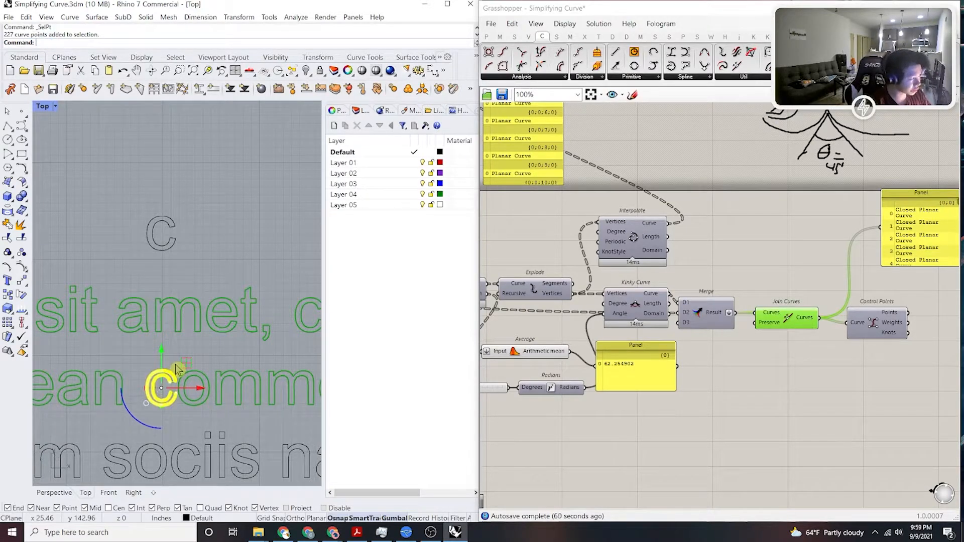
pyautogui.click(165, 249)
pyautogui.write('S')
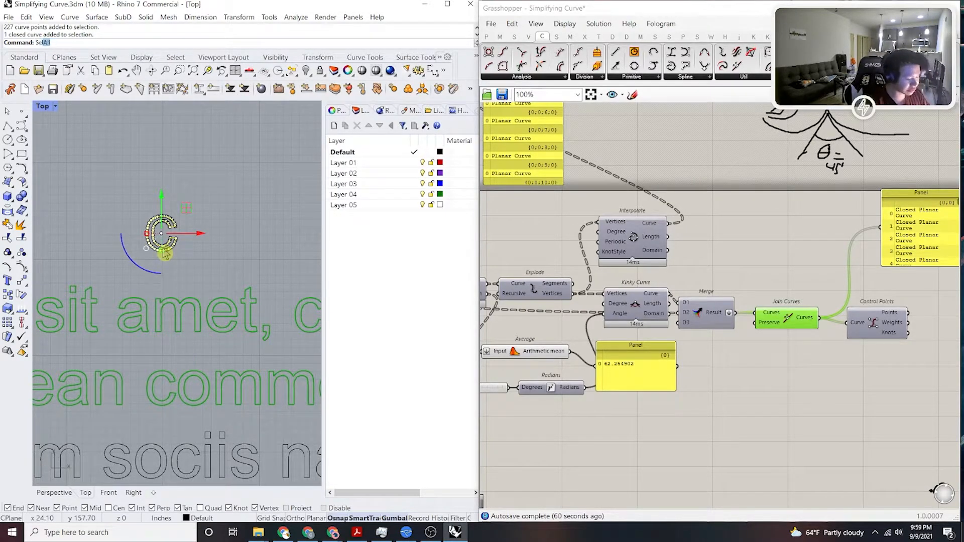
pyautogui.write('elPt')
pyautogui.press('Return')
pyautogui.press('Escape')
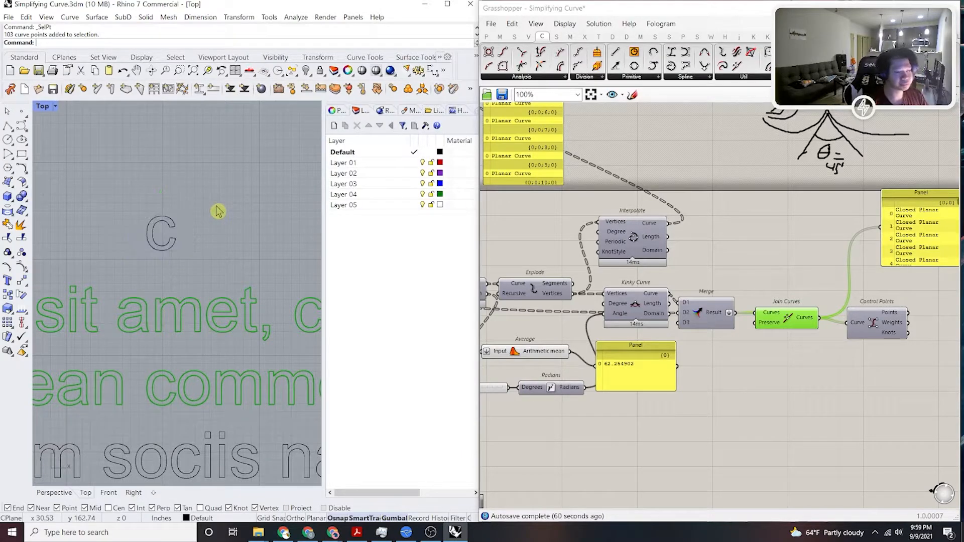
# Return the loose letter c to its place in "commodo" in the upper two-line text by undoing its move.
pyautogui.scroll(-5, 236, 252)
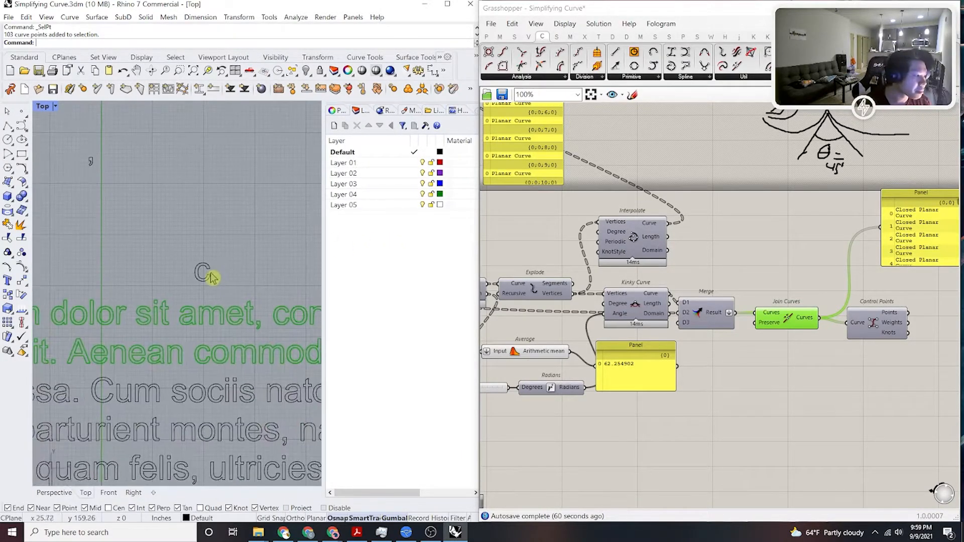
pyautogui.click(199, 294)
pyautogui.moveTo(201, 271); pyautogui.dragTo(202, 158)
pyautogui.scroll(5, 231, 251)
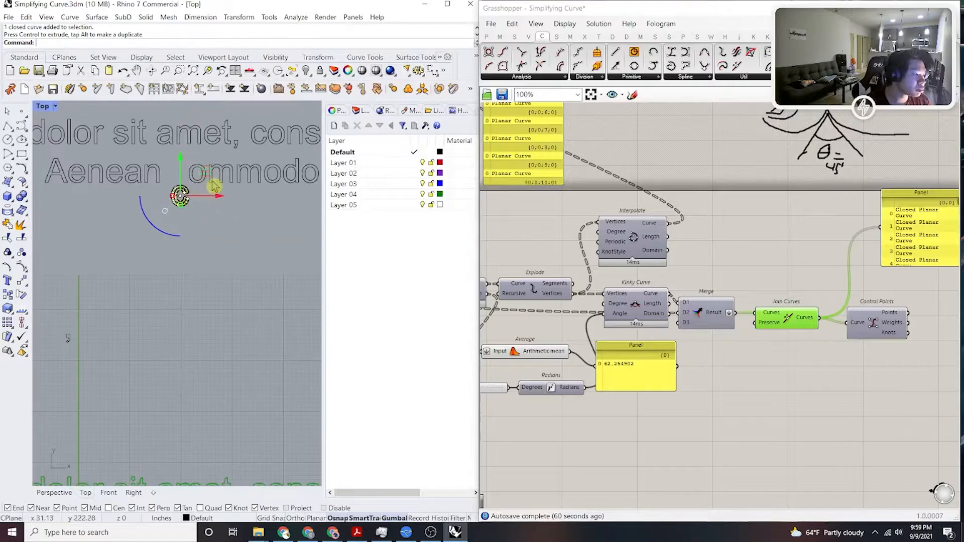
pyautogui.hotkey('ctrl', 'z')
pyautogui.scroll(-4, 230, 249)
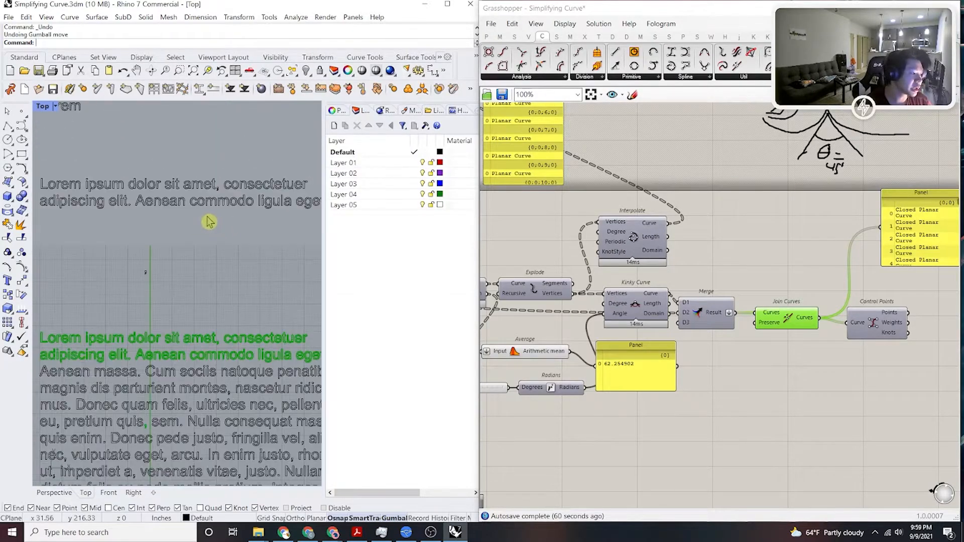
# Save both the Rhino model and the Grasshopper definition.
pyautogui.write('Save')
pyautogui.press('Return')
pyautogui.click(503, 95)
pyautogui.scroll(-5, 702, 200)
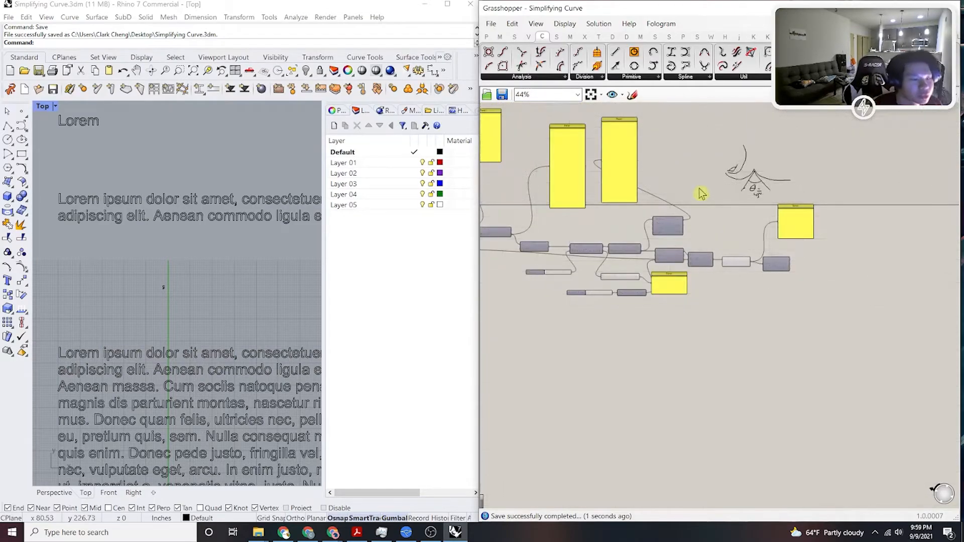
pyautogui.scroll(4, 702, 193)
pyautogui.scroll(-5, 198, 271)
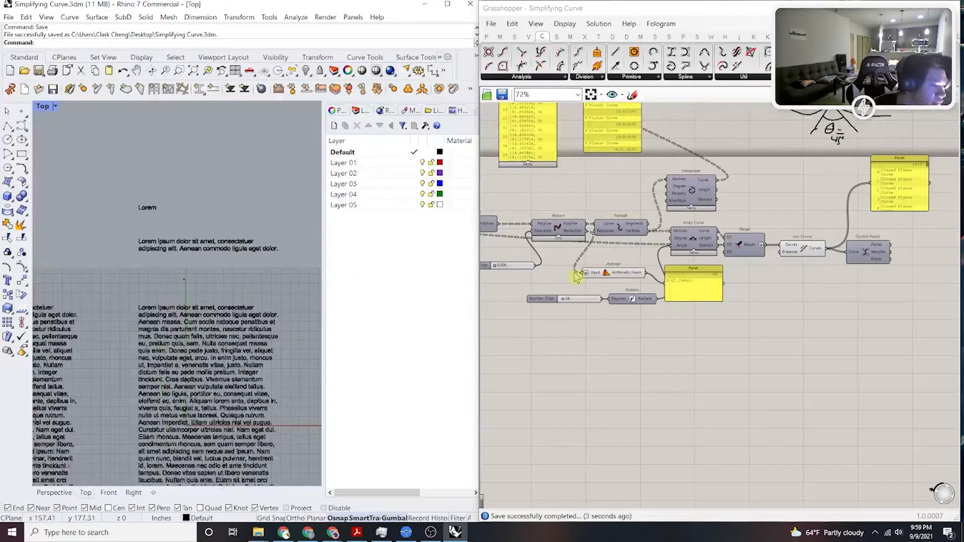
pyautogui.scroll(-4, 716, 297)
pyautogui.click(502, 95)
pyautogui.moveTo(727, 228); pyautogui.dragTo(772, 233, button='right')
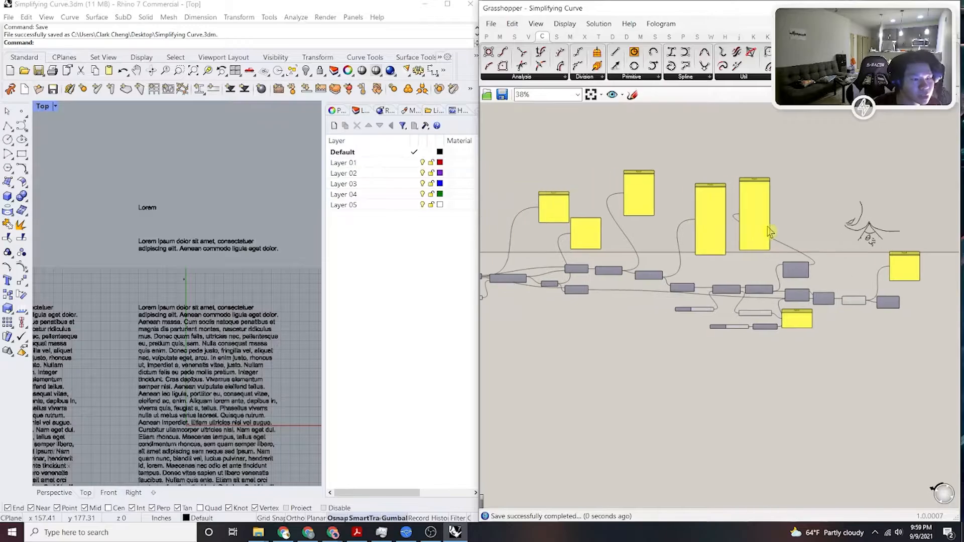
# Review the component chain of the definition from its output end back to the starting Curve parameter.
pyautogui.scroll(3, 581, 260)
pyautogui.moveTo(583, 262); pyautogui.dragTo(733, 271, button='right')
pyautogui.scroll(-4, 733, 271)
pyautogui.scroll(2, 675, 302)
pyautogui.scroll(6, 754, 292)
pyautogui.click(726, 303)
pyautogui.click(768, 356)
pyautogui.moveTo(627, 334); pyautogui.dragTo(764, 312, button='right')
pyautogui.moveTo(645, 293); pyautogui.dragTo(820, 317, button='right')
pyautogui.moveTo(612, 321); pyautogui.dragTo(785, 321, button='right')
pyautogui.moveTo(592, 309); pyautogui.dragTo(633, 334, button='right')
# Select all curves of the full Lorem ipsum paragraph in the Top viewport and check the Curve parameter's input options.
pyautogui.moveTo(259, 319); pyautogui.dragTo(231, 254, button='right')
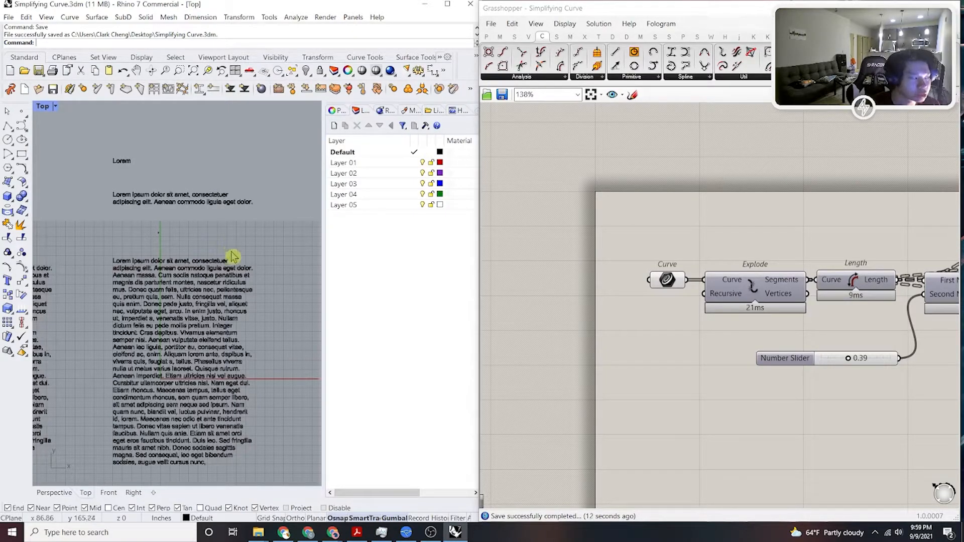
pyautogui.moveTo(251, 415); pyautogui.dragTo(90, 179)
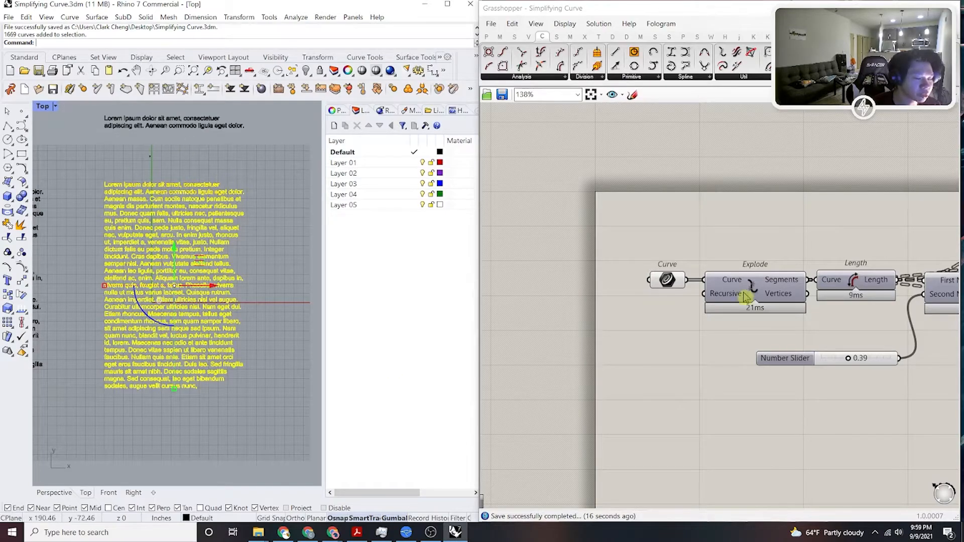
pyautogui.scroll(5, 713, 358)
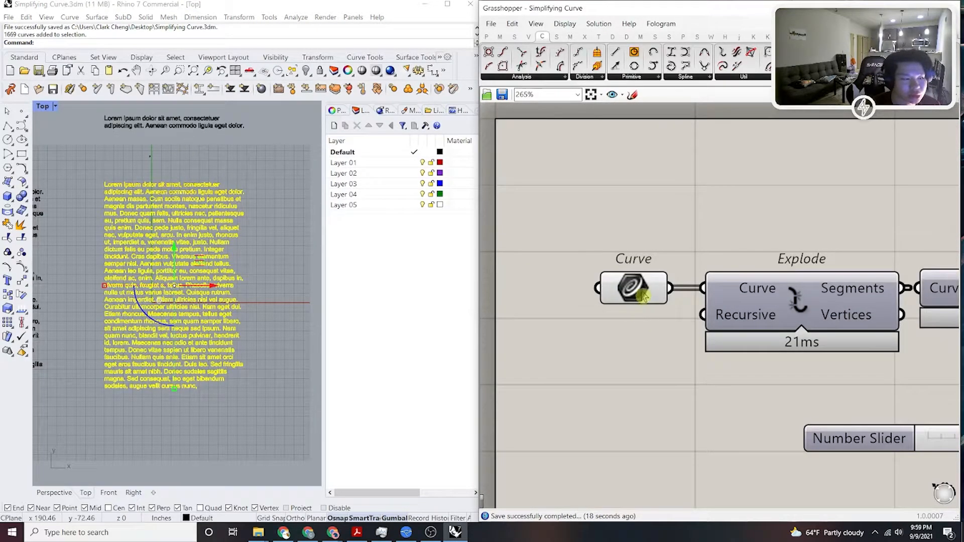
pyautogui.rightClick(643, 297)
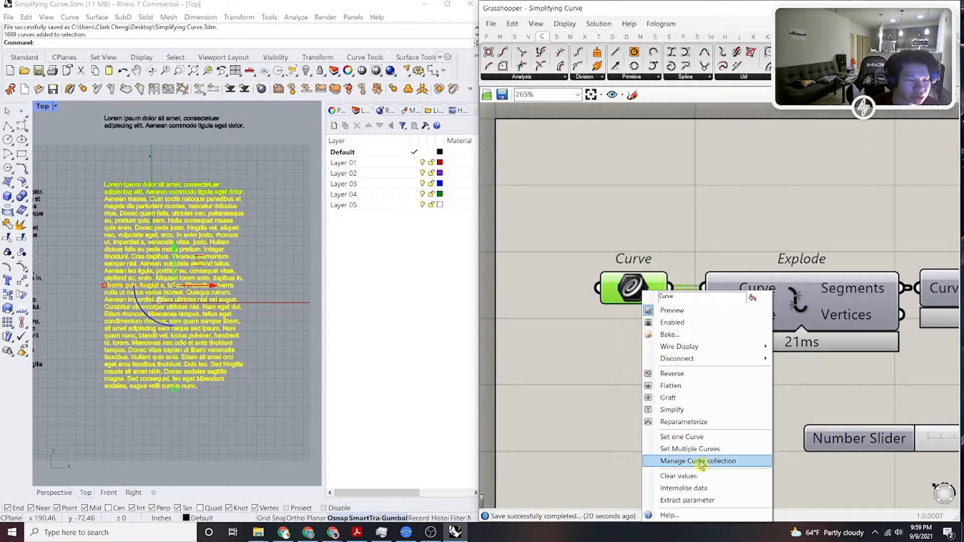
pyautogui.click(756, 232)
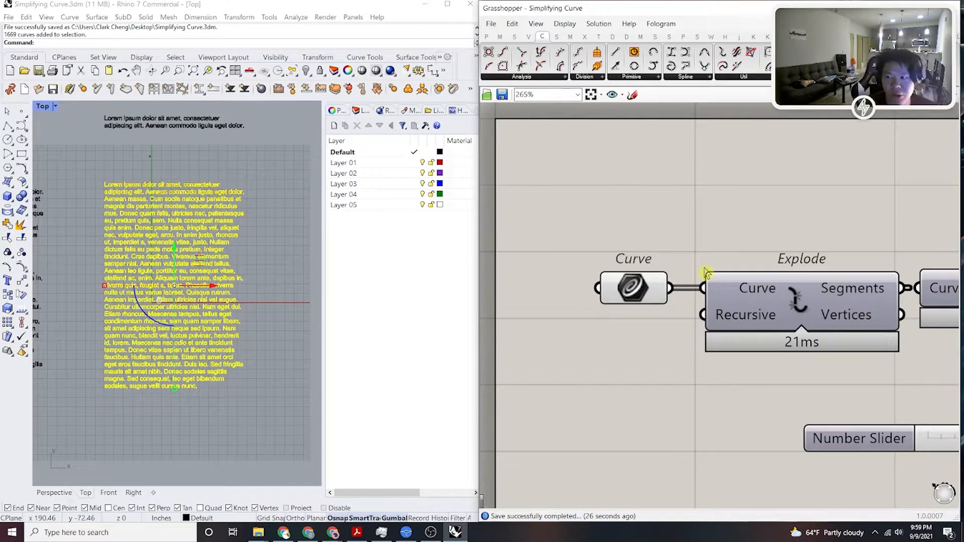
pyautogui.click(620, 300)
pyautogui.click(684, 207)
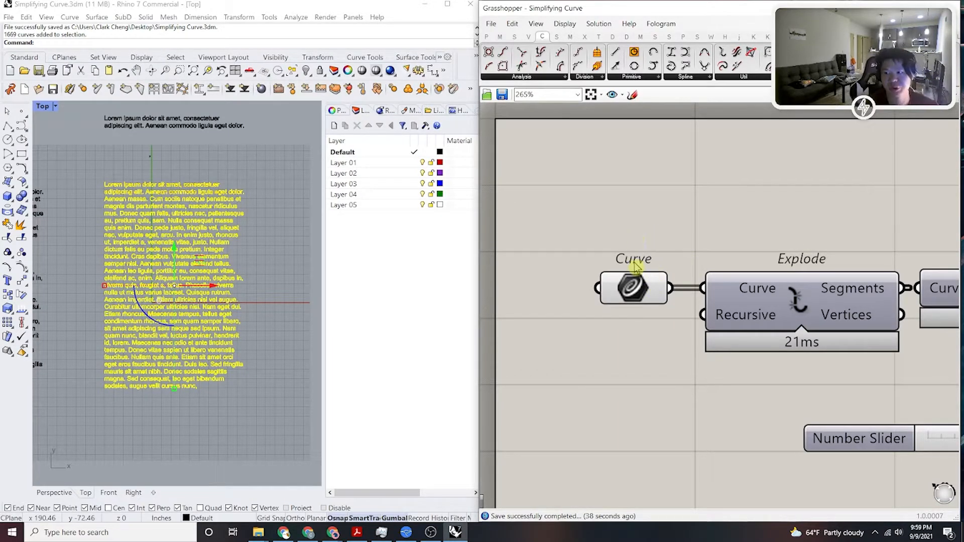
pyautogui.click(638, 278)
pyautogui.rightClick(637, 284)
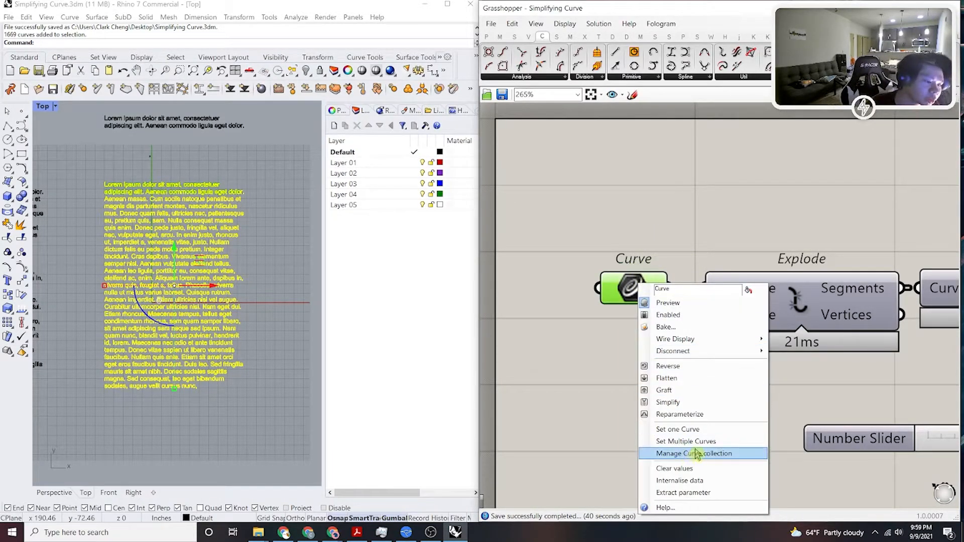
pyautogui.click(778, 219)
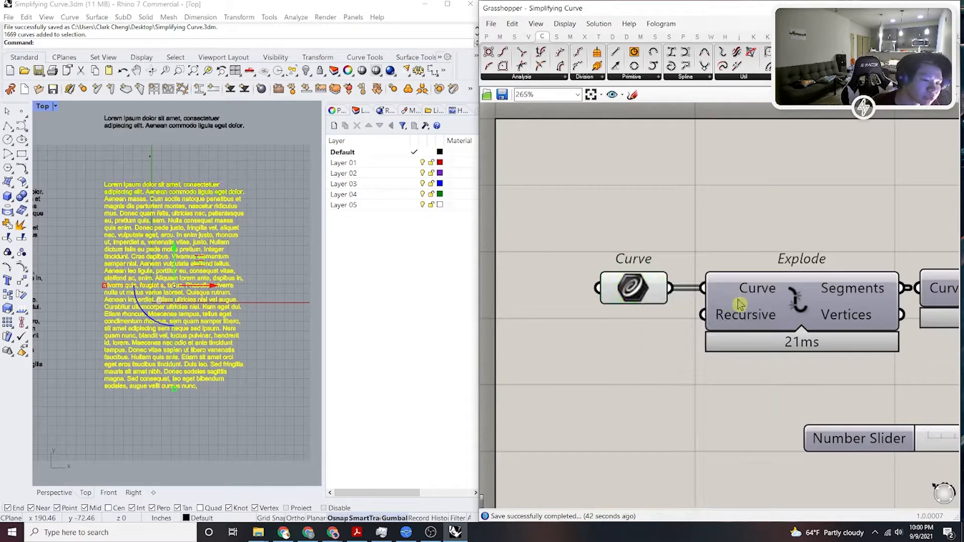
# Assign the selected paragraph curves to the starting Curve parameter as multiple curves.
pyautogui.scroll(-3, 742, 307)
pyautogui.moveTo(855, 323); pyautogui.dragTo(642, 328, button='right')
pyautogui.moveTo(944, 328); pyautogui.dragTo(653, 329, button='right')
pyautogui.scroll(-1, 847, 331)
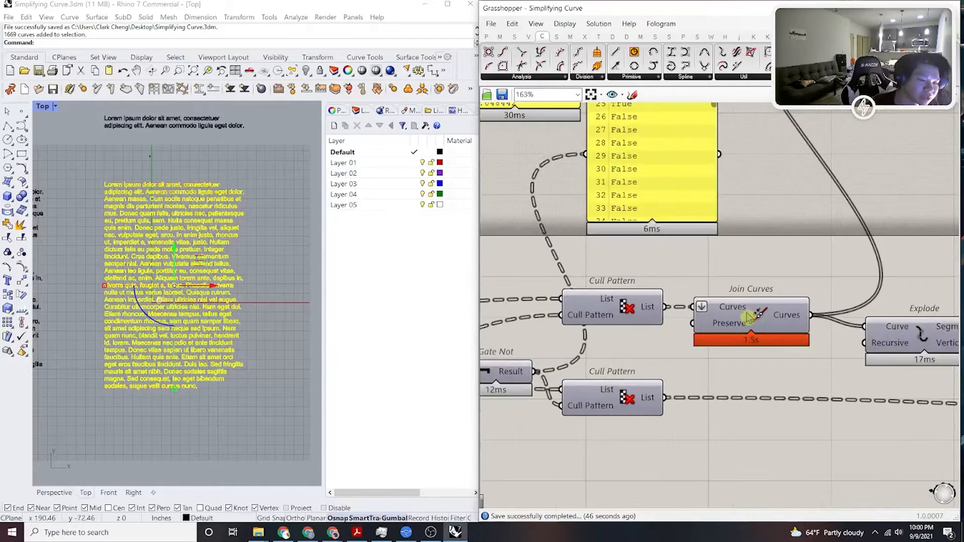
pyautogui.scroll(-4, 635, 327)
pyautogui.scroll(5, 635, 327)
pyautogui.rightClick(598, 319)
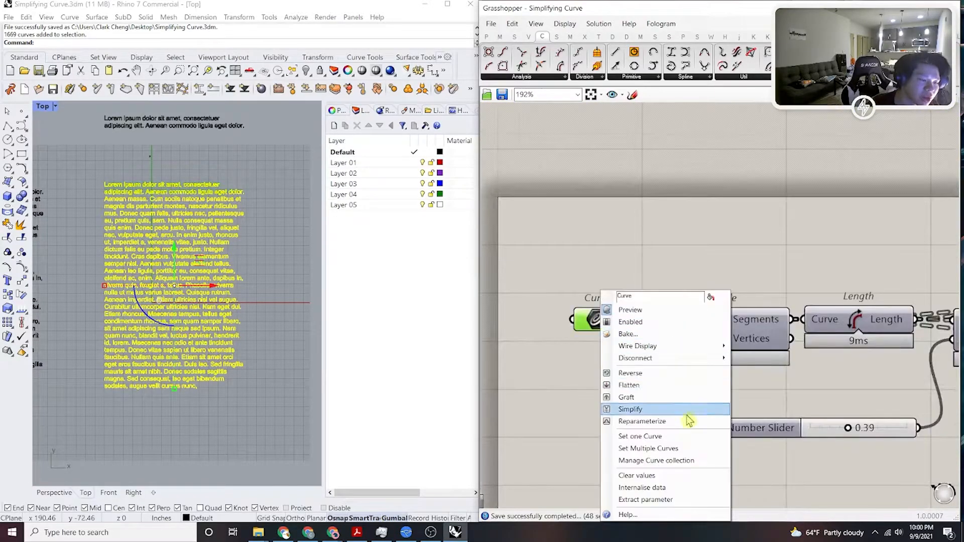
pyautogui.click(678, 448)
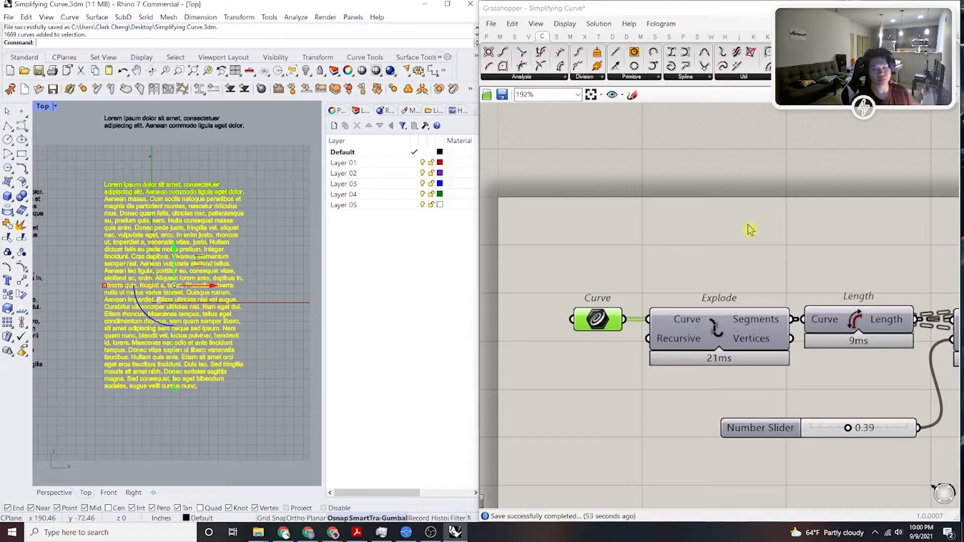
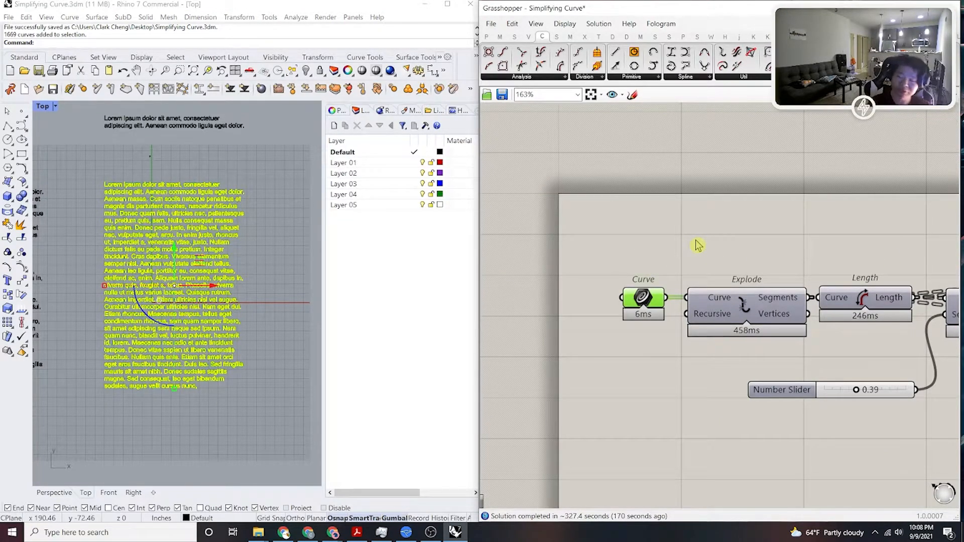
# Examine the component run times along the definition from the Curve parameter to the Control Points component.
pyautogui.click(738, 225)
pyautogui.scroll(3, 659, 319)
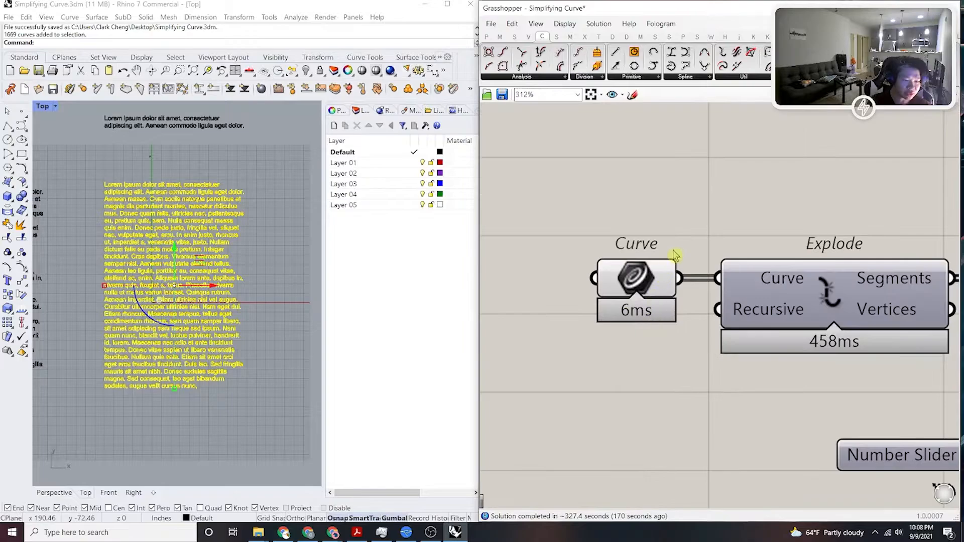
pyautogui.scroll(-5, 673, 251)
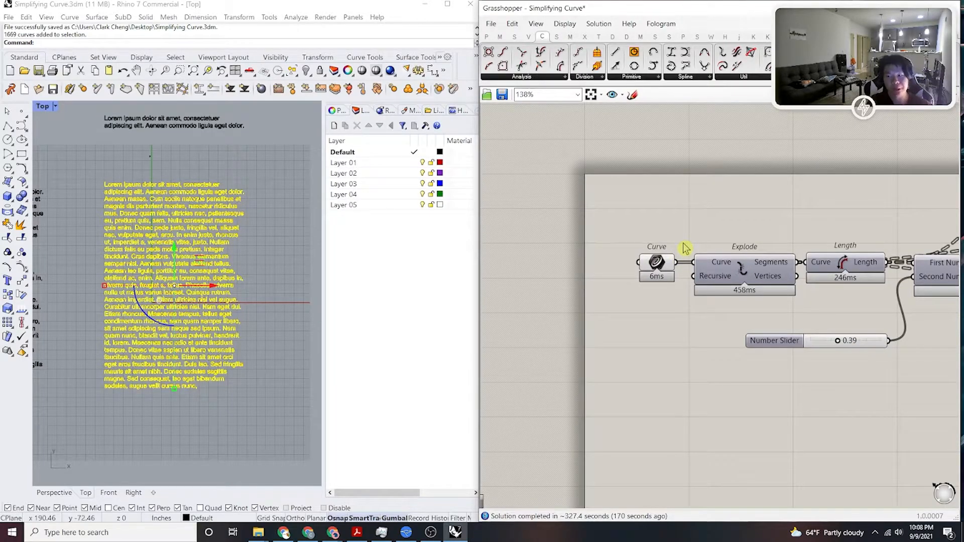
pyautogui.scroll(-6, 743, 217)
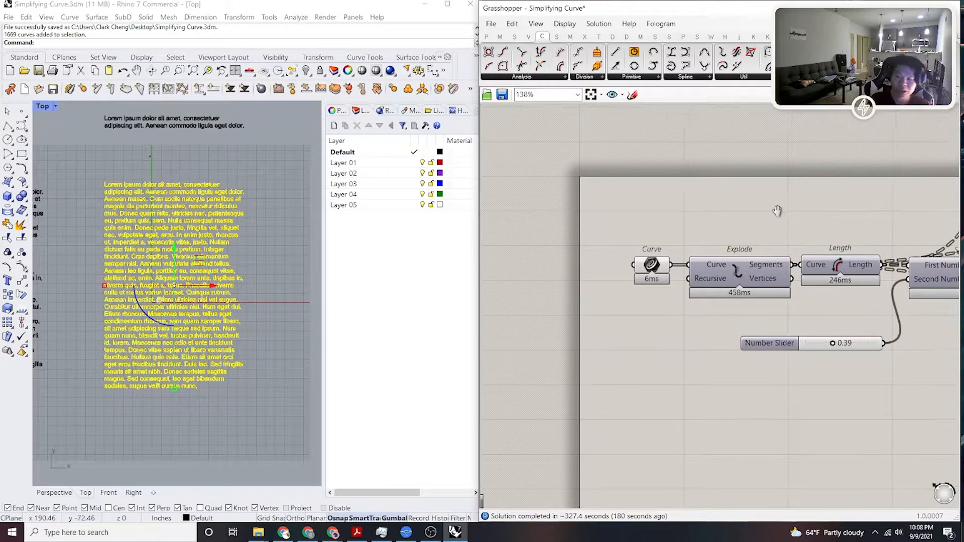
pyautogui.moveTo(700, 263); pyautogui.dragTo(672, 265, button='right')
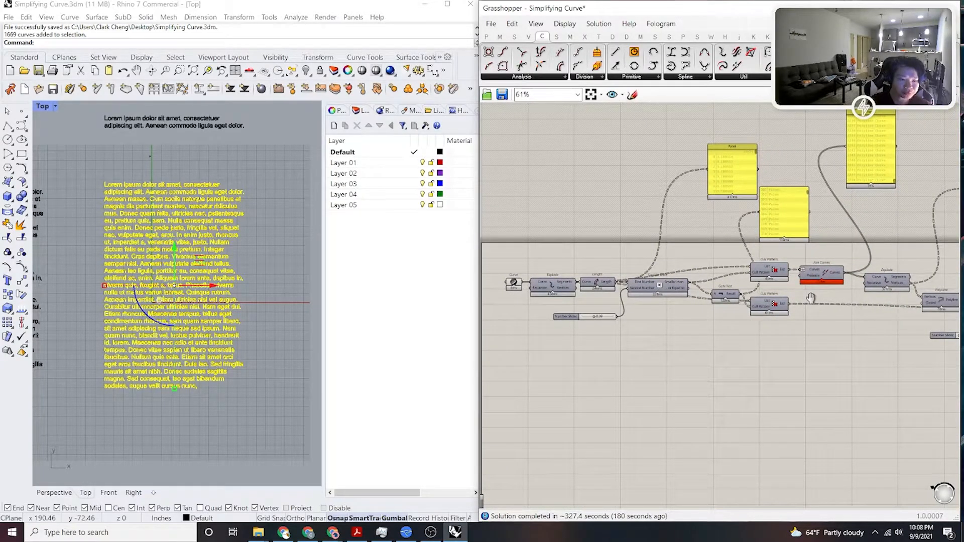
pyautogui.scroll(2, 820, 305)
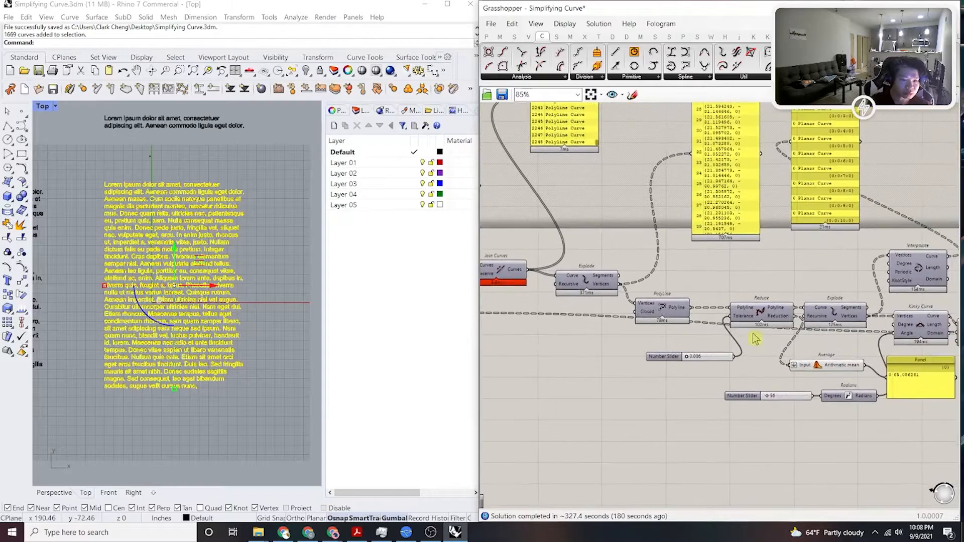
pyautogui.scroll(4, 845, 343)
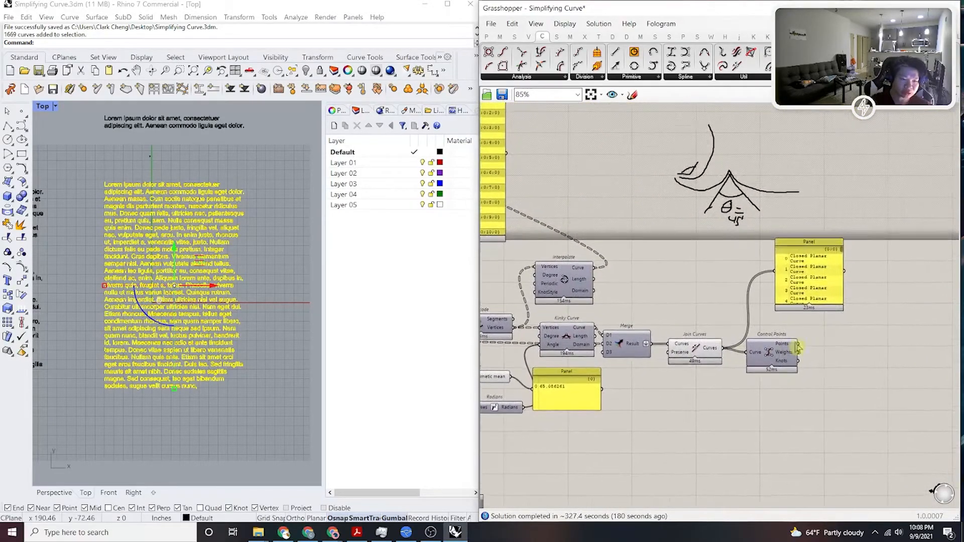
# Deselect the paragraph curves and examine the outline of a letter s in the Top viewport up close.
pyautogui.click(636, 237)
pyautogui.click(271, 281)
pyautogui.moveTo(213, 278); pyautogui.dragTo(253, 280, button='right')
pyautogui.scroll(10, 229, 277)
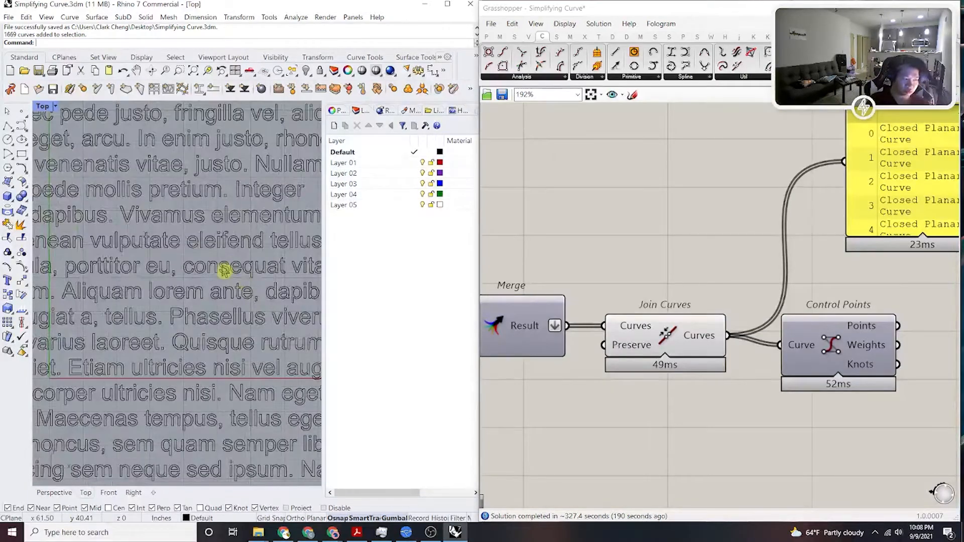
pyautogui.scroll(10, 228, 277)
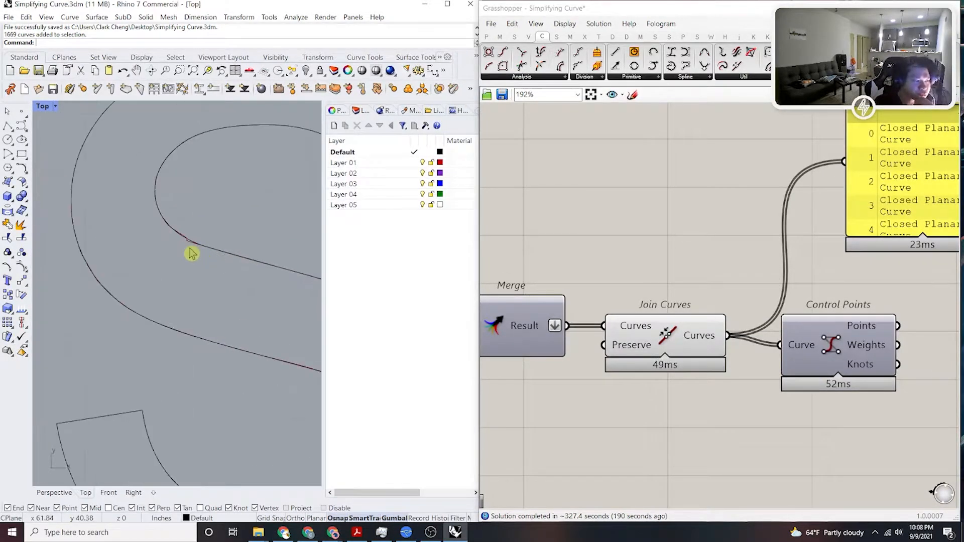
pyautogui.scroll(-15, 184, 240)
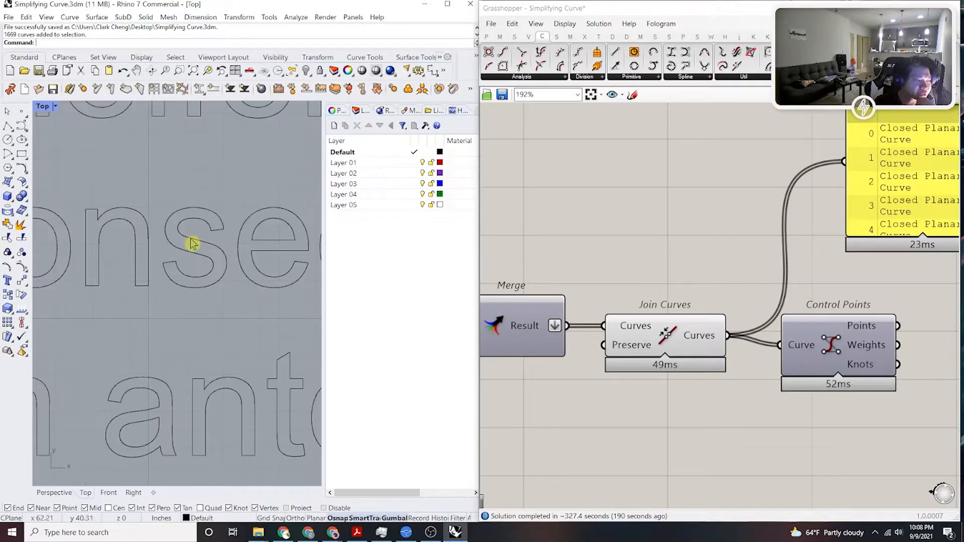
pyautogui.scroll(1, 654, 331)
# Highlight the Join Curves output in the viewport and inspect the simplified outline of a letter s.
pyautogui.click(662, 335)
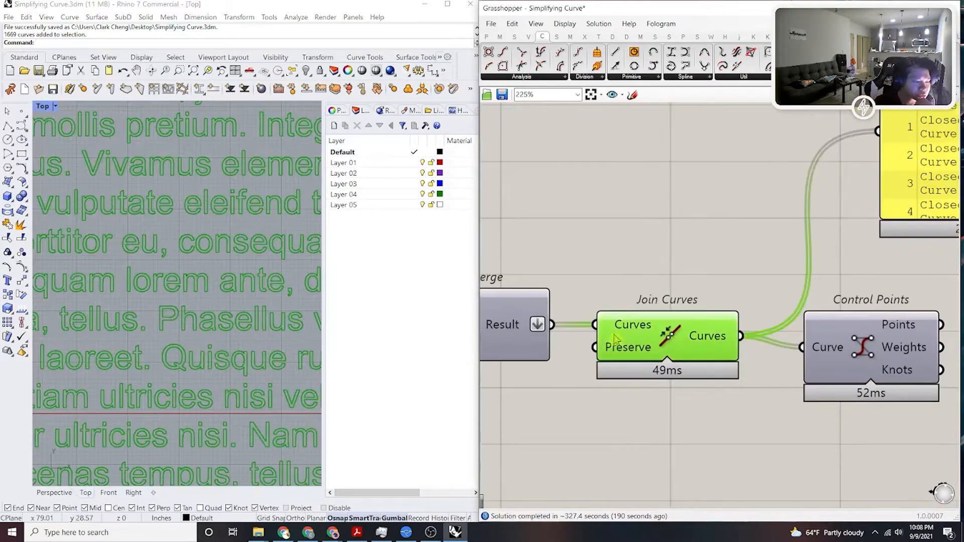
pyautogui.scroll(5, 228, 332)
pyautogui.scroll(10, 229, 331)
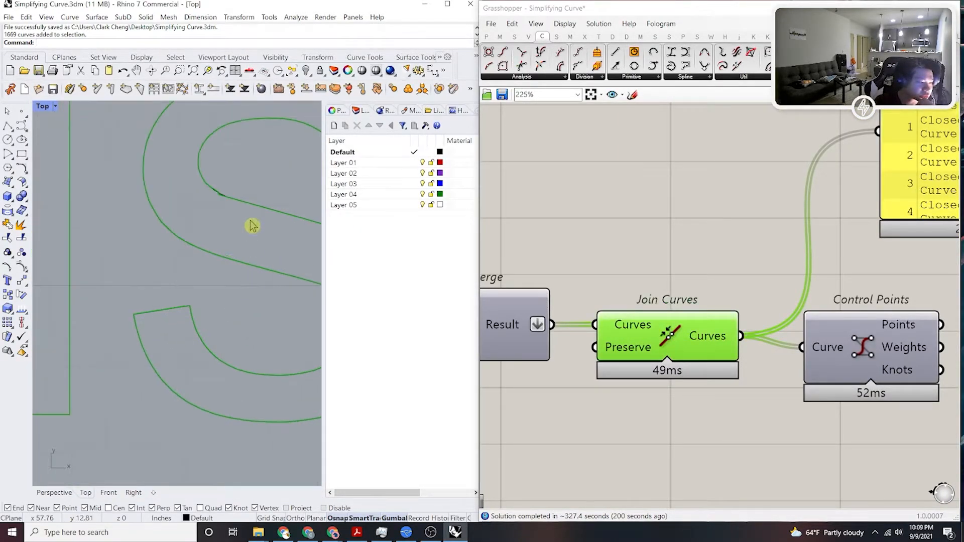
pyautogui.scroll(2, 201, 258)
pyautogui.scroll(-4, 181, 250)
pyautogui.scroll(-6, 200, 254)
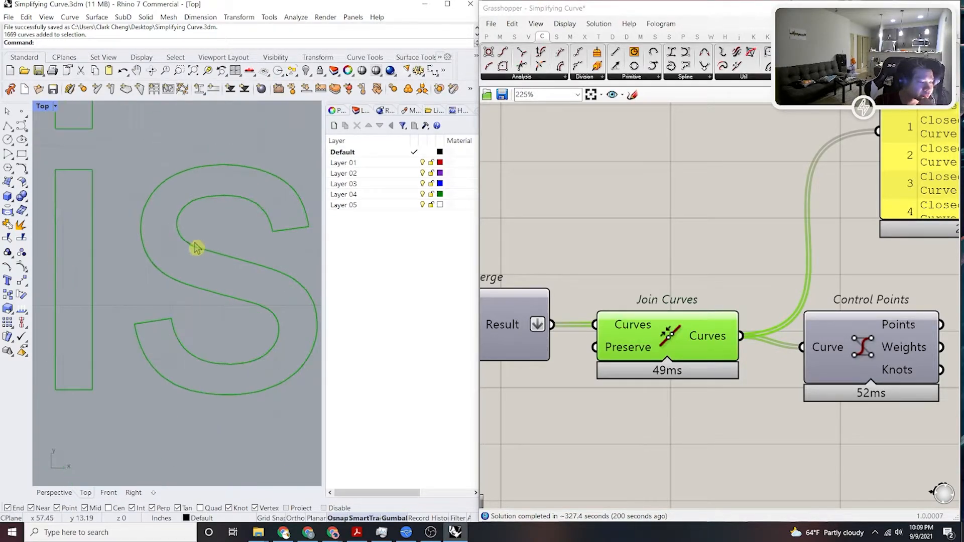
# Select both Cull Pattern components and enable their preview.
pyautogui.click(555, 232)
pyautogui.scroll(-4, 607, 251)
pyautogui.moveTo(629, 267); pyautogui.dragTo(725, 276, button='right')
pyautogui.click(709, 300)
pyautogui.click(655, 247)
pyautogui.scroll(-5, 898, 259)
pyautogui.scroll(4, 725, 276)
pyautogui.moveTo(740, 288); pyautogui.dragTo(685, 209)
pyautogui.middleClick(694, 210)
pyautogui.click(714, 191)
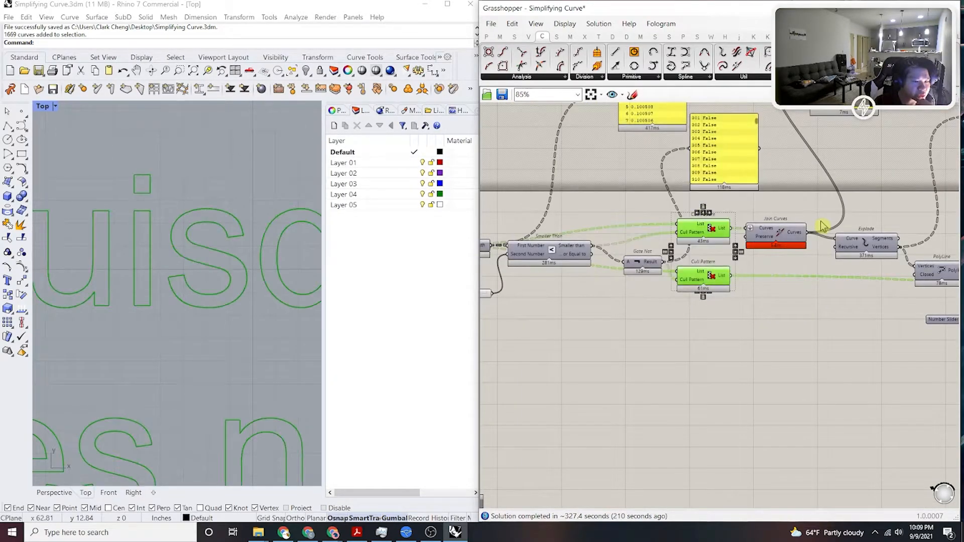
# Highlight only the upper Cull Pattern's output and inspect its curves around the letter s.
pyautogui.click(819, 223)
pyautogui.click(717, 239)
pyautogui.scroll(10, 204, 245)
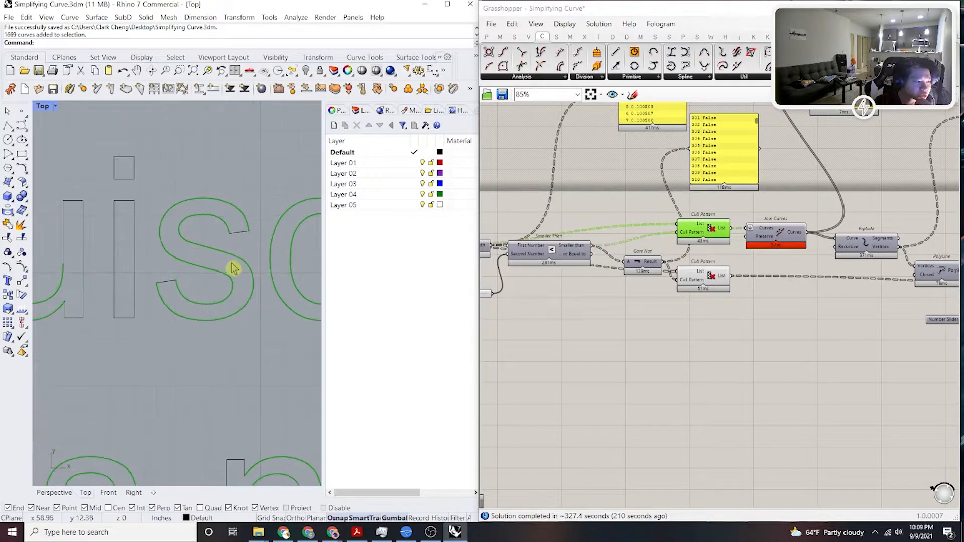
# Examine the middle stroke of the letter s up close and highlight the lower Cull Pattern's output.
pyautogui.scroll(2, 184, 268)
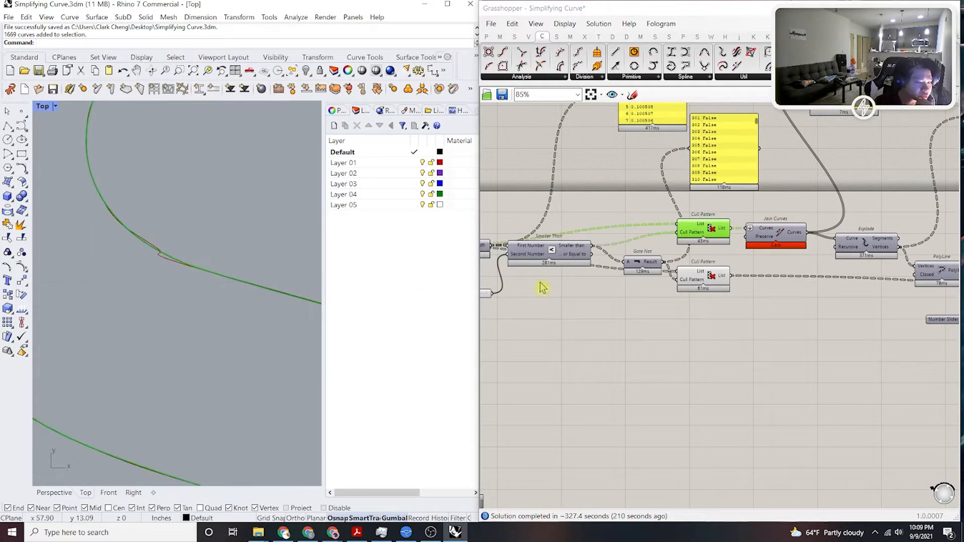
pyautogui.click(695, 277)
pyautogui.click(737, 303)
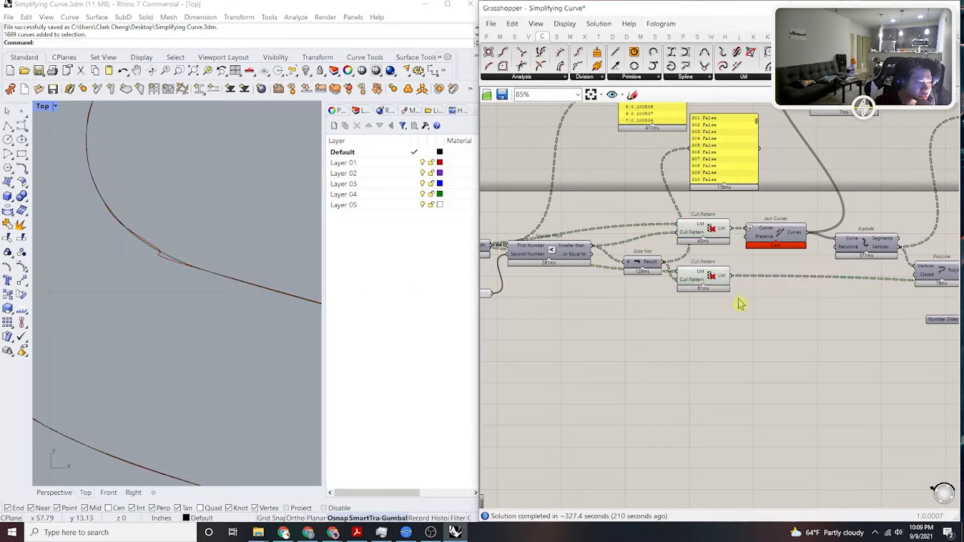
# Enable the preview of the Explode component that follows Reduce.
pyautogui.scroll(-6, 728, 309)
pyautogui.moveTo(725, 315); pyautogui.dragTo(672, 325, button='right')
pyautogui.scroll(7, 698, 324)
pyautogui.moveTo(755, 320)
pyautogui.mouseDown(button='right')
pyautogui.moveTo(735, 328)
pyautogui.moveTo(757, 310)
pyautogui.mouseUp(button='right')
pyautogui.click(824, 324)
pyautogui.middleClick(627, 296)
pyautogui.click(637, 279)
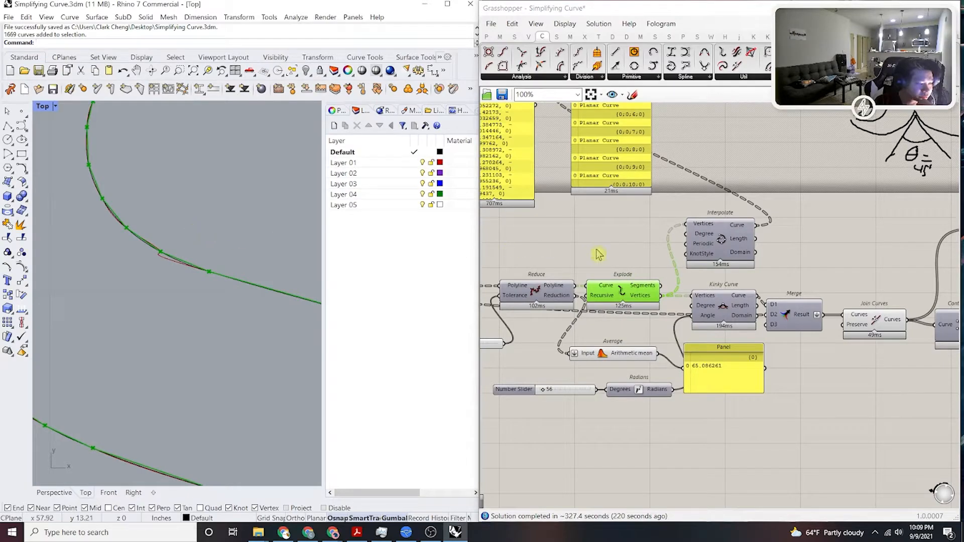
# Show the Kinky Curve output on the letter s for comparison, hide its preview again and deselect the component.
pyautogui.click(687, 277)
pyautogui.middleClick(733, 316)
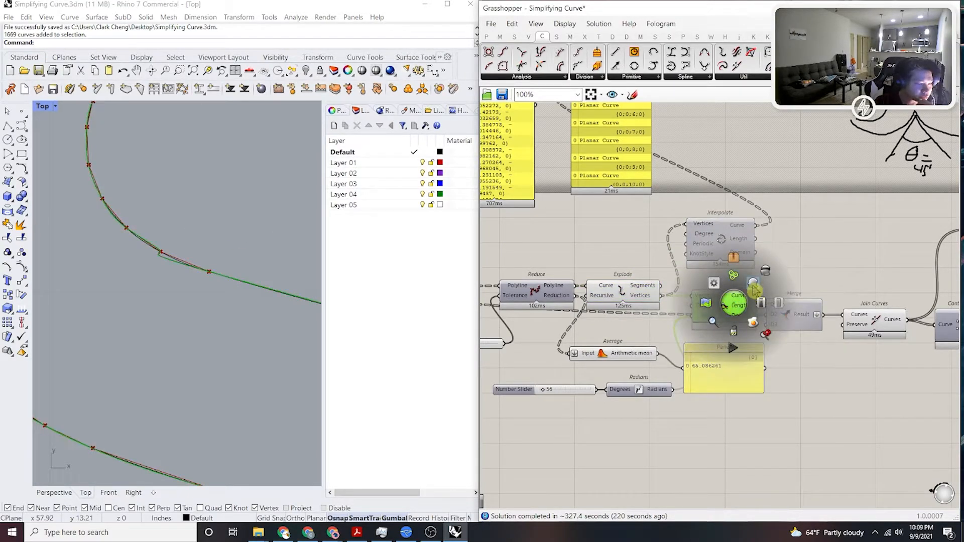
pyautogui.click(737, 295)
pyautogui.middleClick(723, 307)
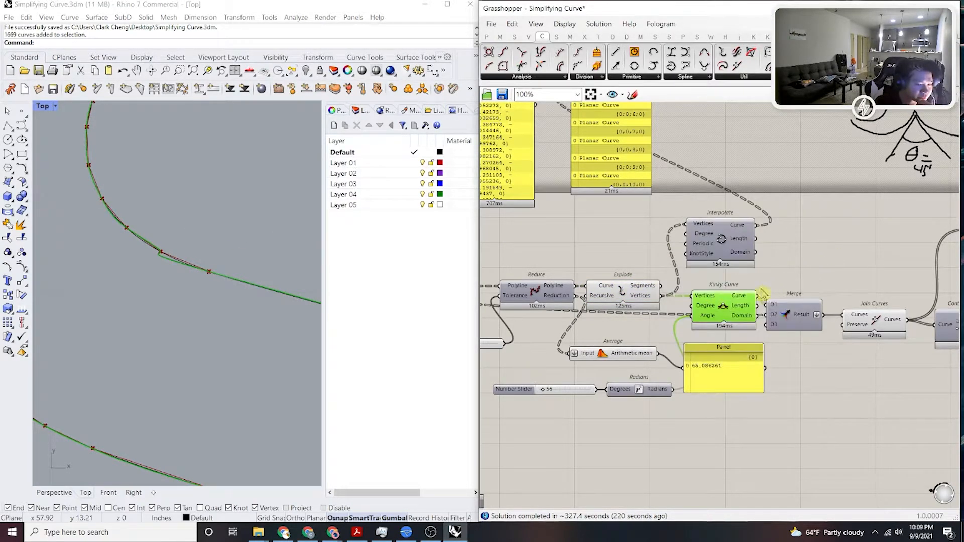
pyautogui.middleClick(720, 315)
pyautogui.click(744, 296)
pyautogui.click(863, 264)
# Set the Number Slider feeding the Radians component to 40 degrees.
pyautogui.moveTo(694, 348); pyautogui.dragTo(729, 338, button='right')
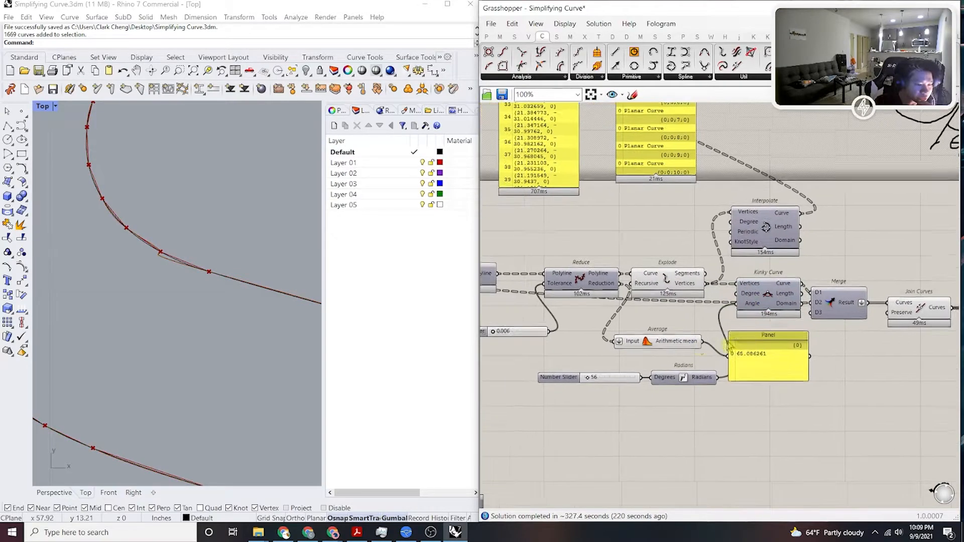
pyautogui.scroll(4, 585, 389)
pyautogui.doubleClick(597, 387)
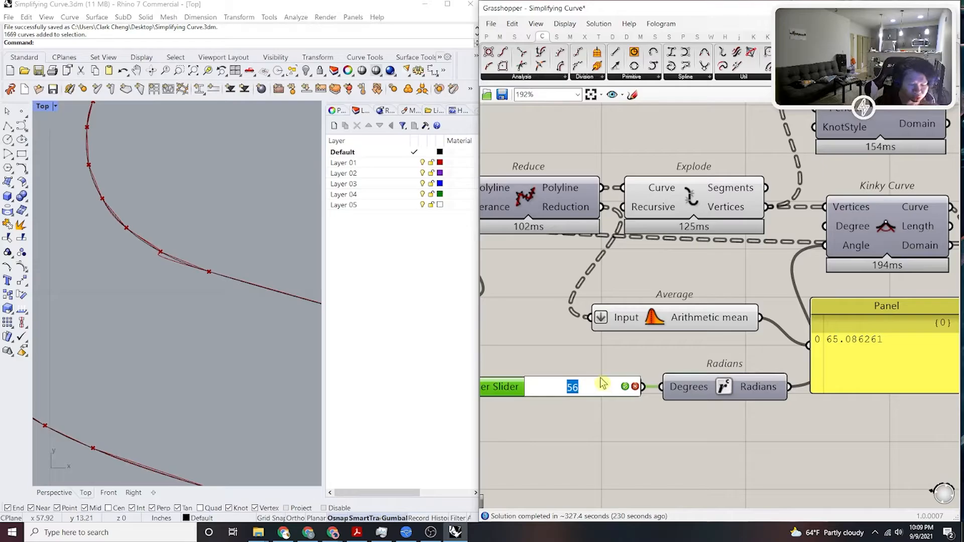
pyautogui.click(608, 405)
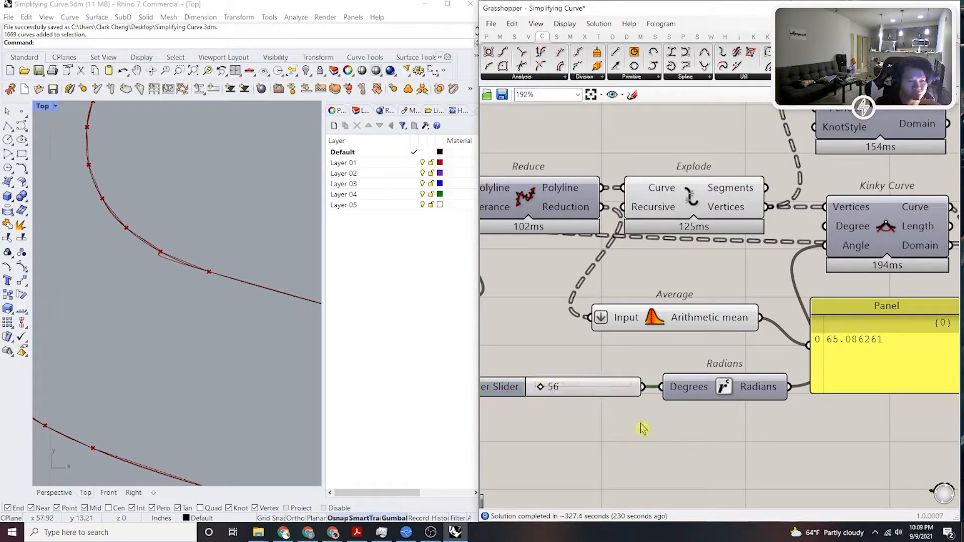
pyautogui.scroll(-2, 641, 429)
pyautogui.scroll(3, 732, 400)
pyautogui.doubleClick(683, 399)
pyautogui.press('Return')
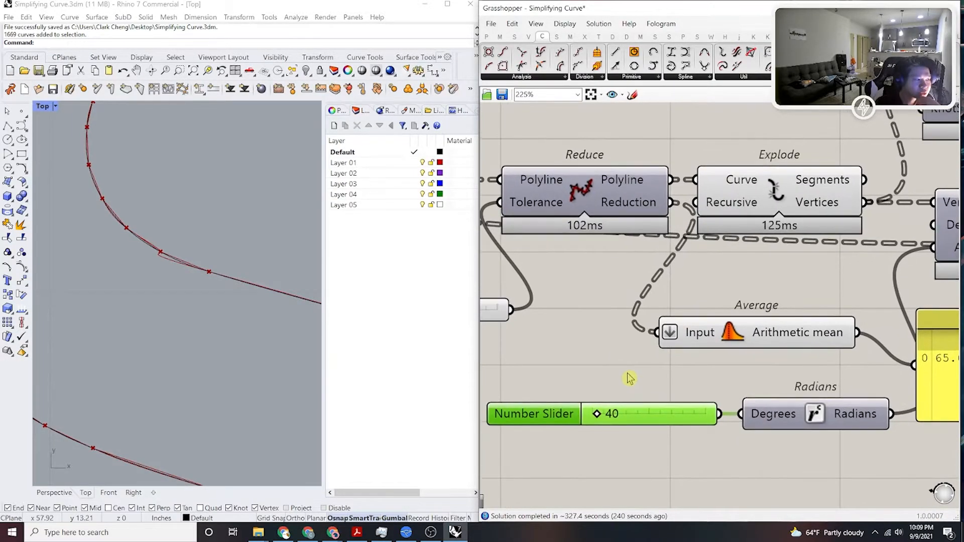
# Set the Reduce component's Tolerance slider to 0.005 and inspect the curve on the letter s.
pyautogui.scroll(-3, 630, 374)
pyautogui.scroll(3, 630, 370)
pyautogui.click(681, 355)
pyautogui.doubleClick(682, 356)
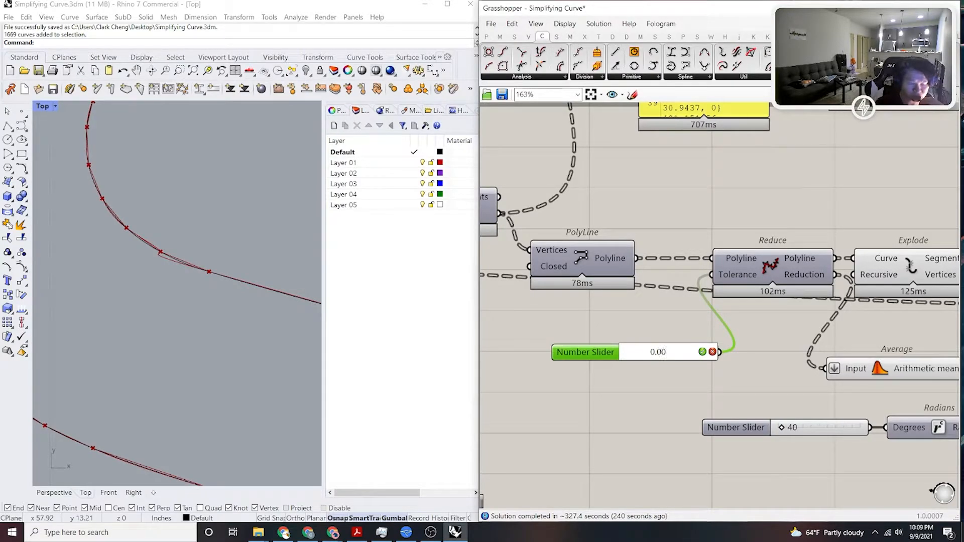
pyautogui.write('0.005')
pyautogui.press('Return')
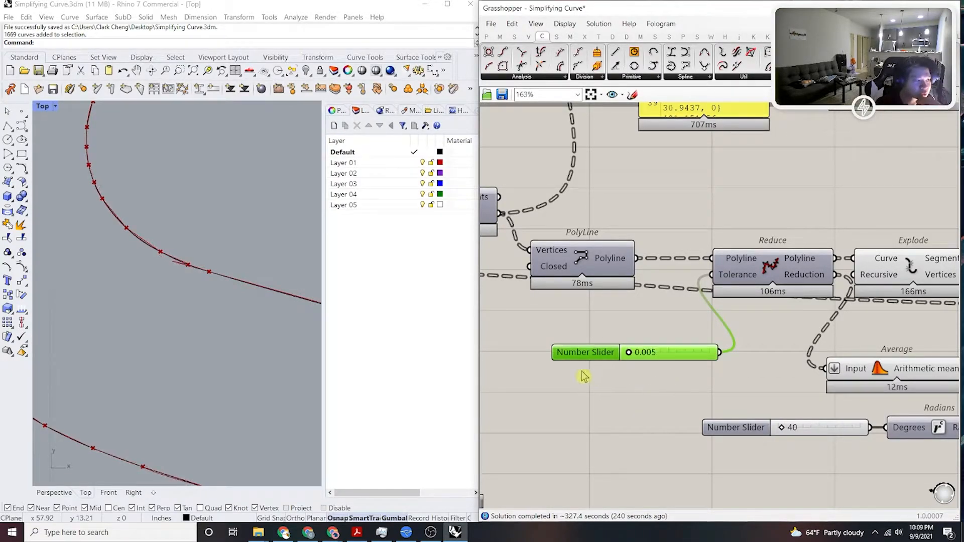
pyautogui.scroll(6, 201, 256)
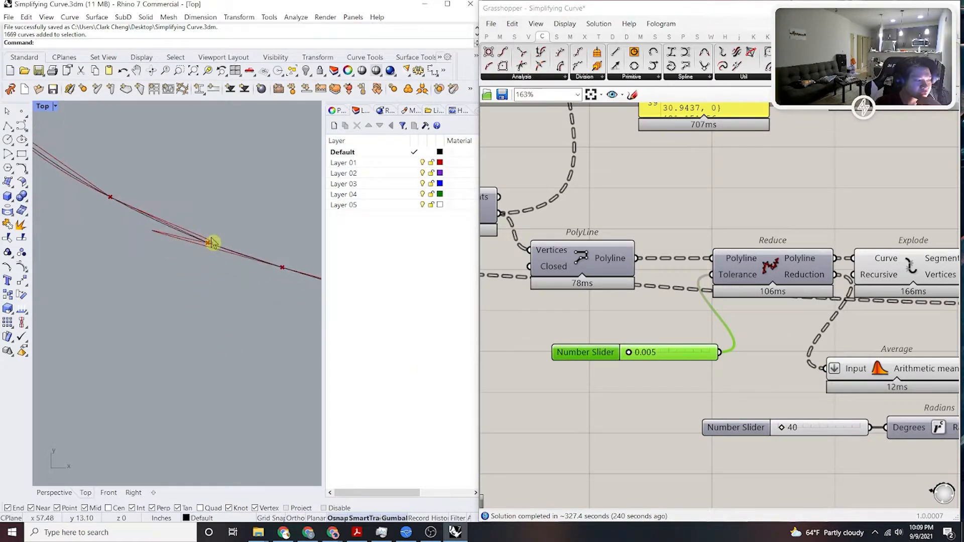
pyautogui.scroll(-2, 210, 248)
# Try Tolerance values of 0.004 and 0.007 for the Reduce component and check the curve on the s.
pyautogui.doubleClick(670, 351)
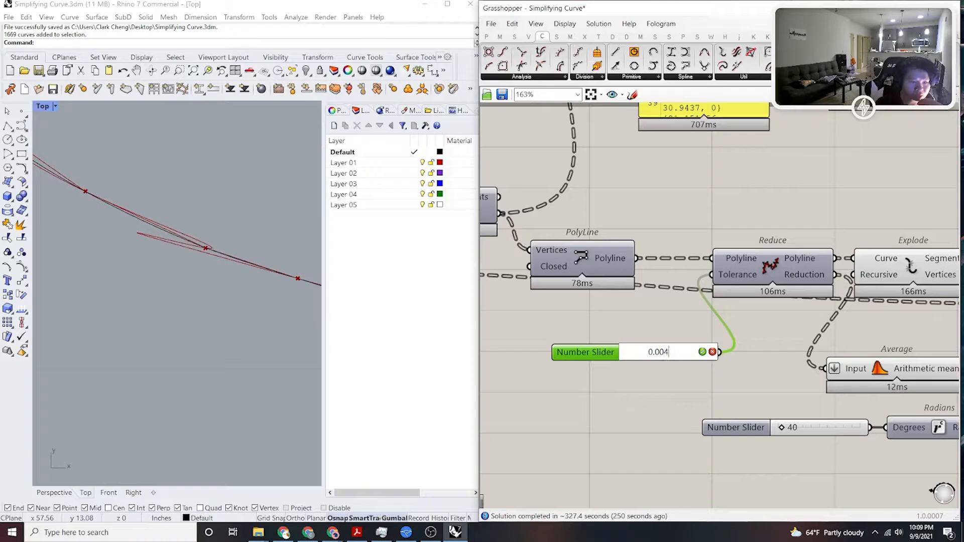
pyautogui.press('Return')
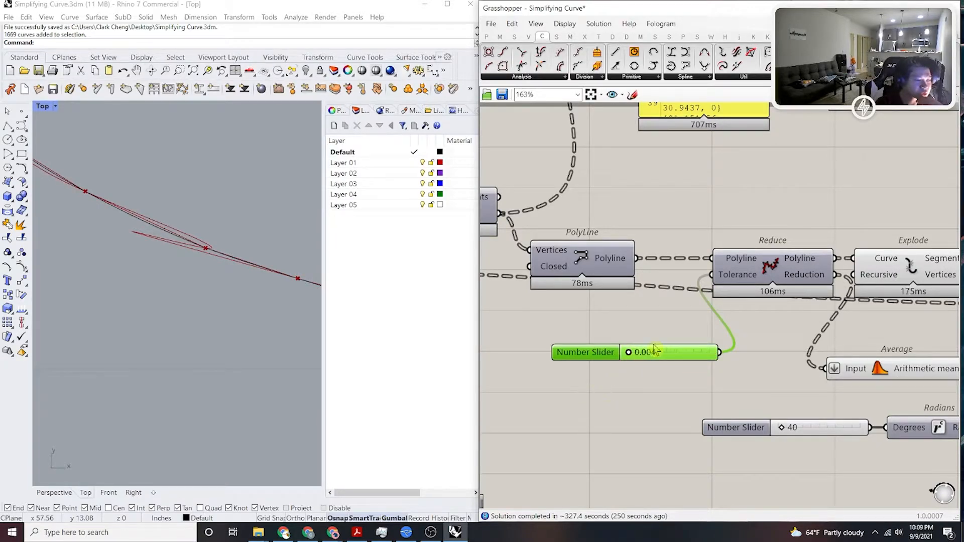
pyautogui.doubleClick(671, 353)
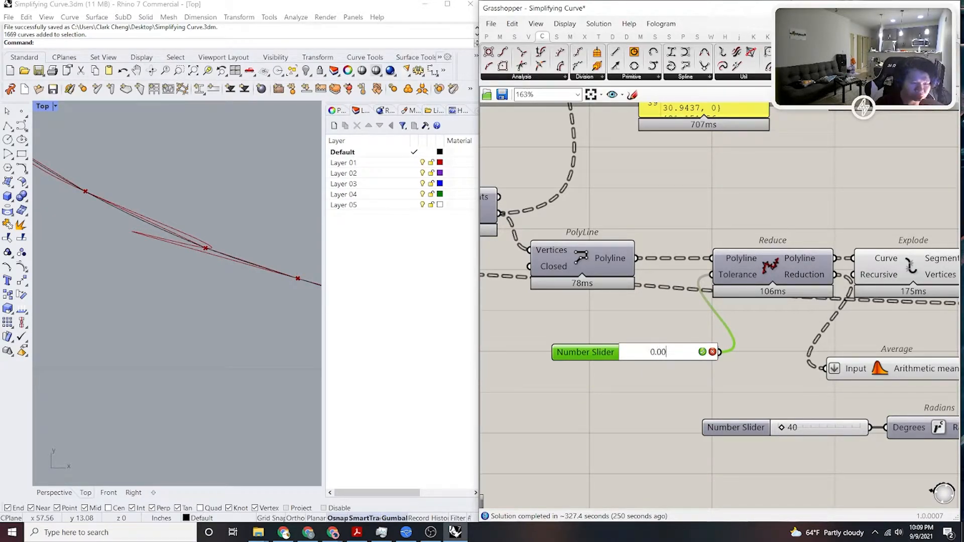
pyautogui.write('0.007')
pyautogui.press('Return')
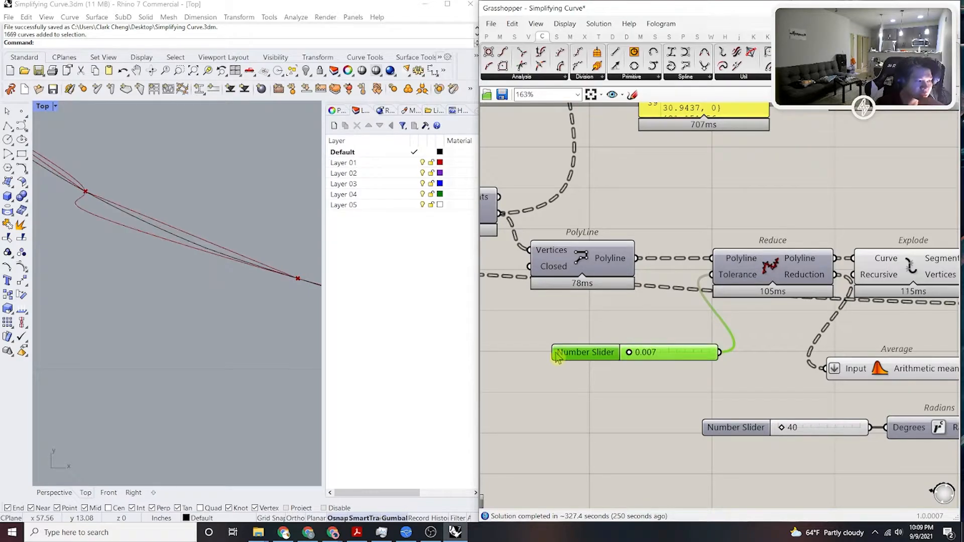
pyautogui.scroll(-4, 144, 249)
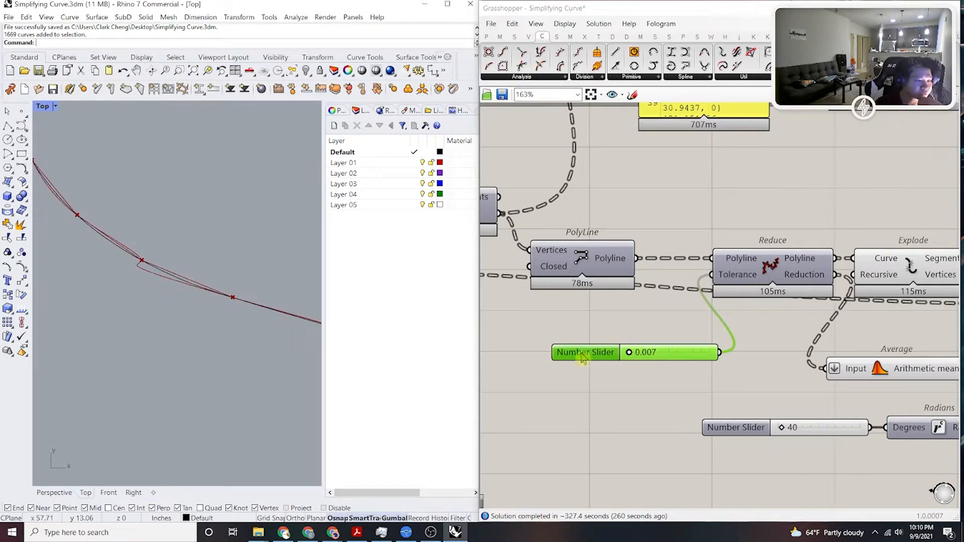
# Set the Reduce component's Tolerance slider to 0.006 and inspect the vertices along the letter s.
pyautogui.doubleClick(653, 355)
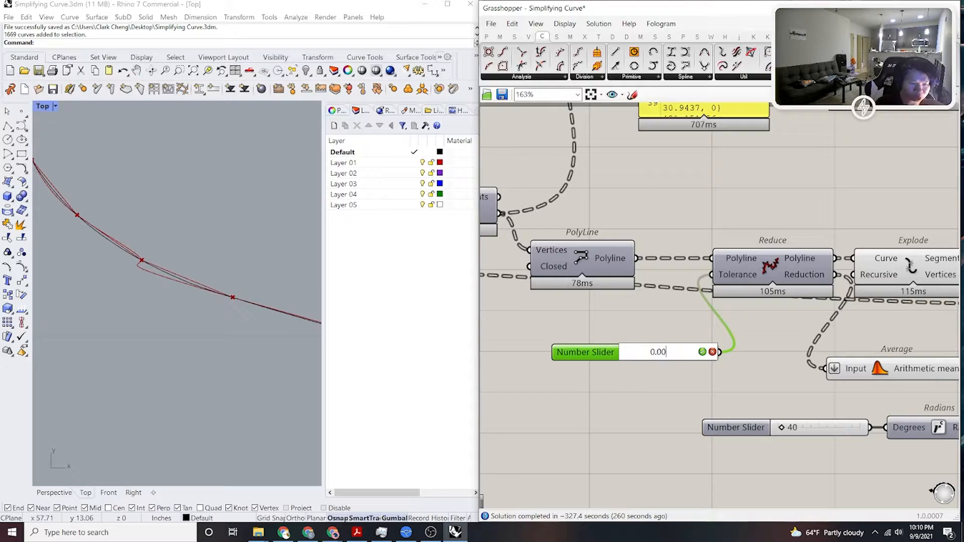
pyautogui.write('0.006')
pyautogui.press('Return')
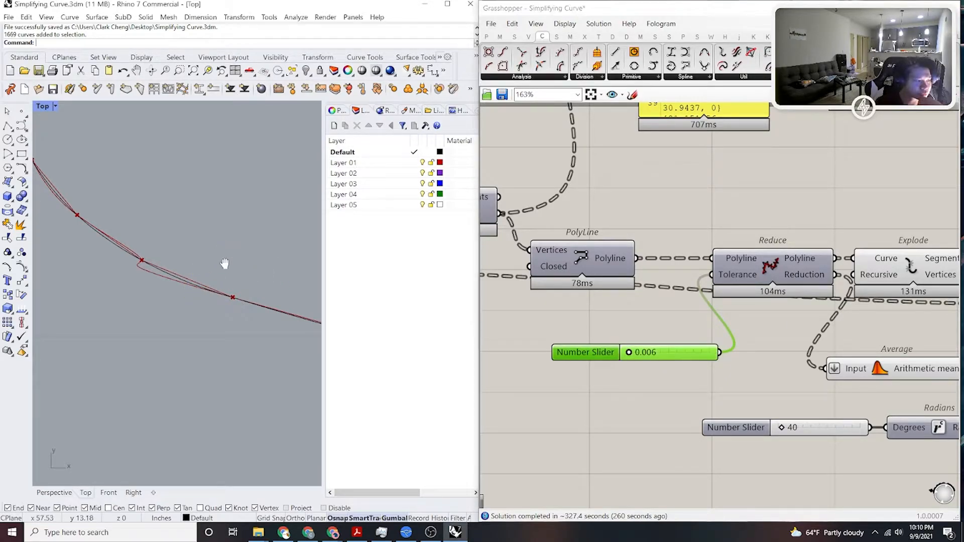
pyautogui.scroll(-3, 226, 266)
pyautogui.scroll(8, 193, 293)
pyautogui.scroll(-8, 198, 282)
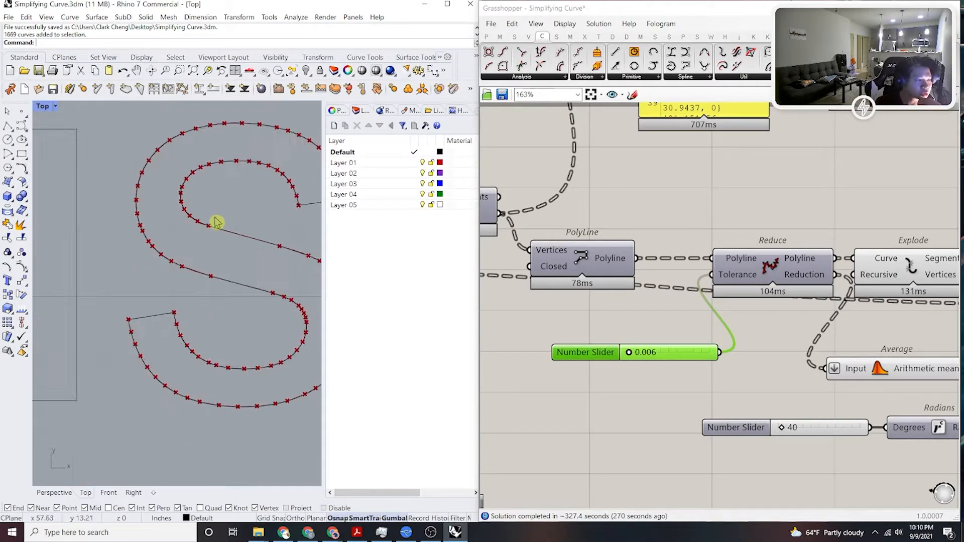
# Turn off the preview of the Explode component that follows Reduce and deselect it.
pyautogui.click(648, 404)
pyautogui.scroll(-10, 181, 279)
pyautogui.scroll(-4, 194, 270)
pyautogui.moveTo(931, 322); pyautogui.dragTo(646, 346, button='right')
pyautogui.scroll(1, 647, 321)
pyautogui.click(646, 289)
pyautogui.middleClick(645, 289)
pyautogui.click(678, 265)
pyautogui.click(678, 212)
# Find another letter s in the paragraph and examine the inner bend of its outline up close.
pyautogui.scroll(-5, 185, 288)
pyautogui.moveTo(137, 252); pyautogui.dragTo(243, 330, button='right')
pyautogui.scroll(3, 182, 346)
pyautogui.scroll(6, 182, 347)
pyautogui.moveTo(150, 334); pyautogui.dragTo(243, 338, button='right')
pyautogui.scroll(-4, 243, 338)
pyautogui.moveTo(138, 266); pyautogui.dragTo(221, 360, button='right')
pyautogui.scroll(9, 269, 339)
pyautogui.scroll(10, 220, 351)
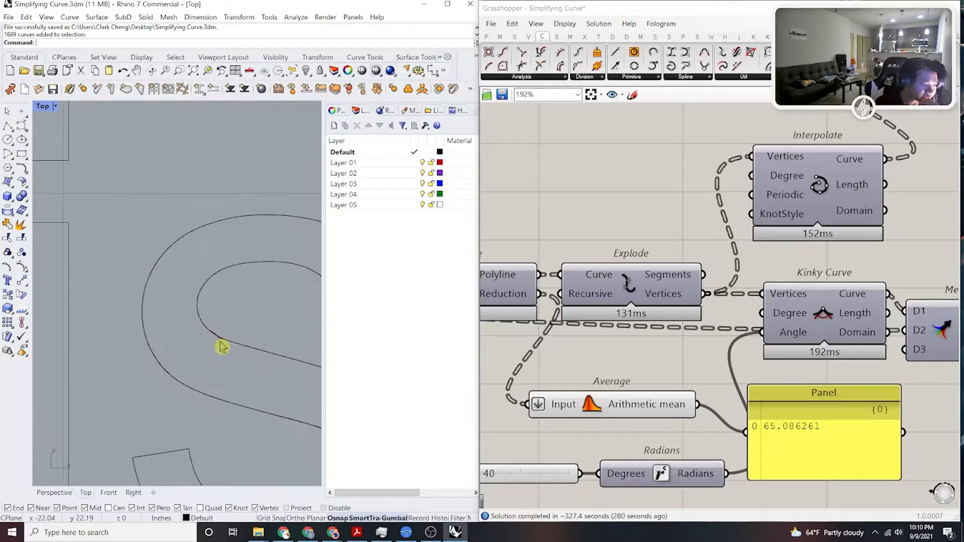
pyautogui.scroll(4, 209, 355)
pyautogui.scroll(-4, 241, 367)
# Select the Kinky Curve component and its angle Panel to check their connections, and clear the selection.
pyautogui.moveTo(850, 367); pyautogui.dragTo(696, 374, button='right')
pyautogui.click(671, 325)
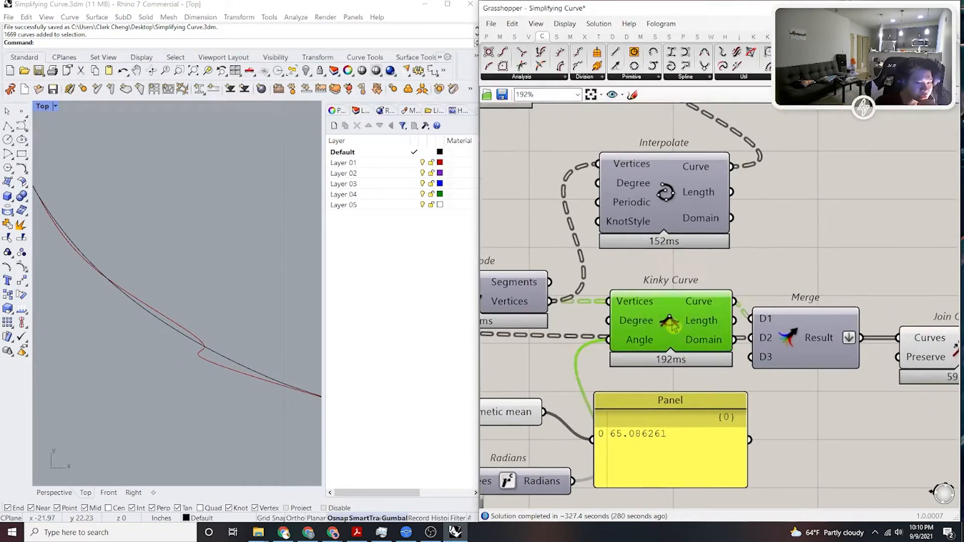
pyautogui.scroll(-5, 672, 325)
pyautogui.scroll(3, 724, 372)
pyautogui.click(726, 377)
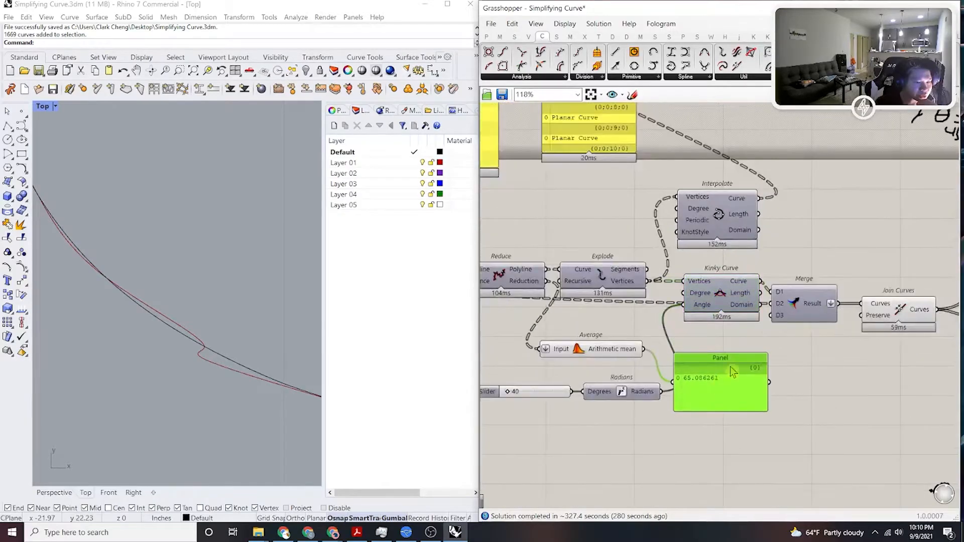
pyautogui.click(787, 359)
pyautogui.moveTo(786, 359); pyautogui.dragTo(760, 375, button='right')
# Enable the preview of the Interpolate component and check its curve over the whole letter s.
pyautogui.middleClick(692, 239)
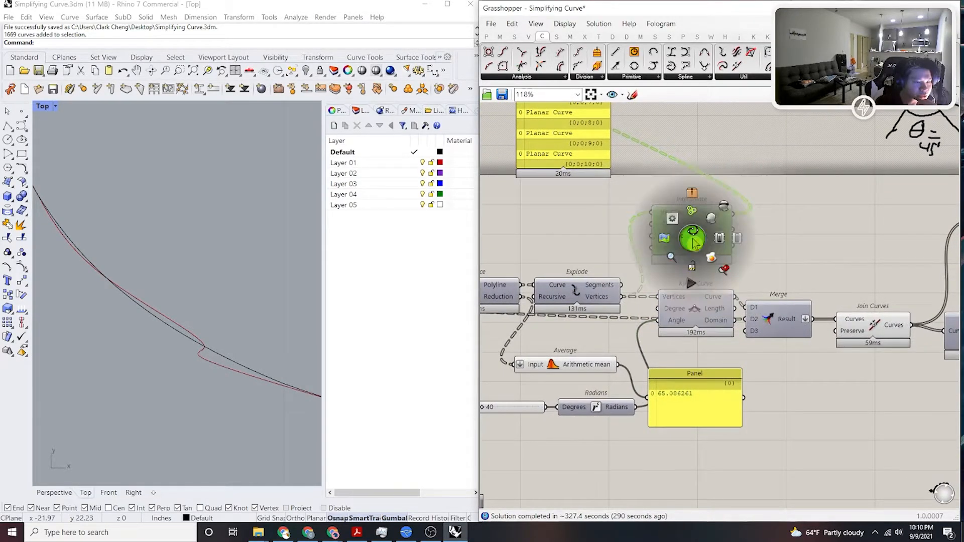
pyautogui.click(715, 221)
pyautogui.scroll(5, 181, 301)
pyautogui.scroll(-4, 180, 297)
pyautogui.scroll(3, 669, 297)
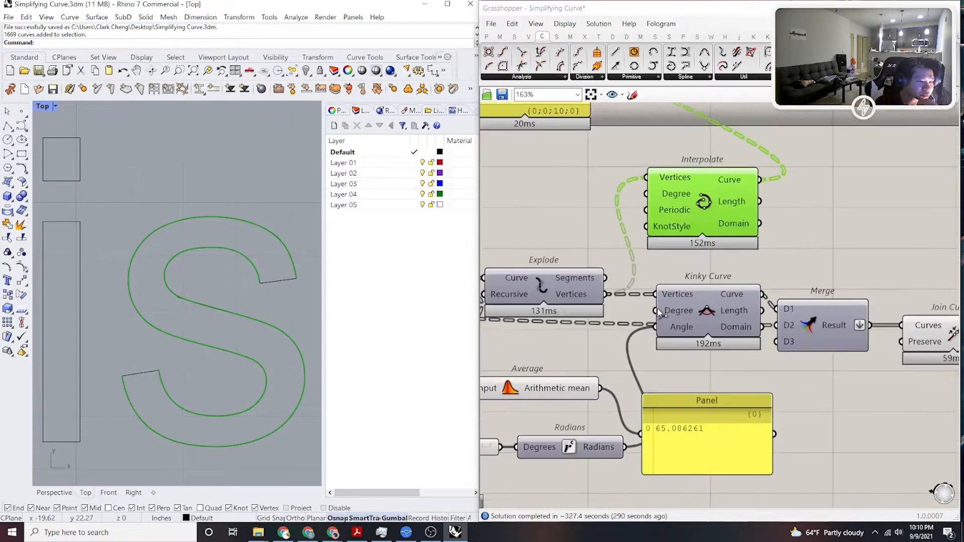
pyautogui.moveTo(197, 303); pyautogui.dragTo(183, 311, button='right')
pyautogui.click(696, 320)
pyautogui.moveTo(674, 355); pyautogui.dragTo(714, 292, button='right')
pyautogui.moveTo(605, 375); pyautogui.dragTo(690, 349, button='right')
pyautogui.scroll(1, 624, 353)
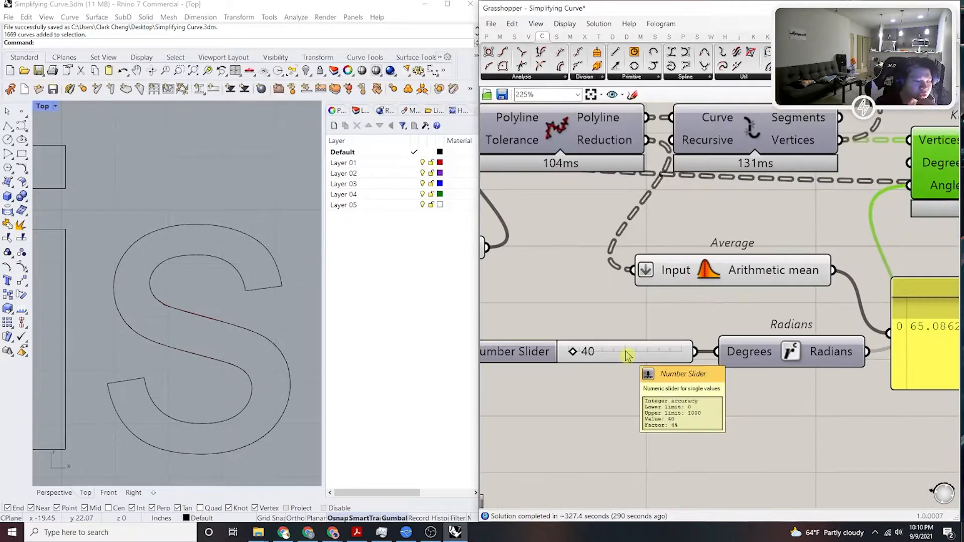
pyautogui.doubleClick(626, 351)
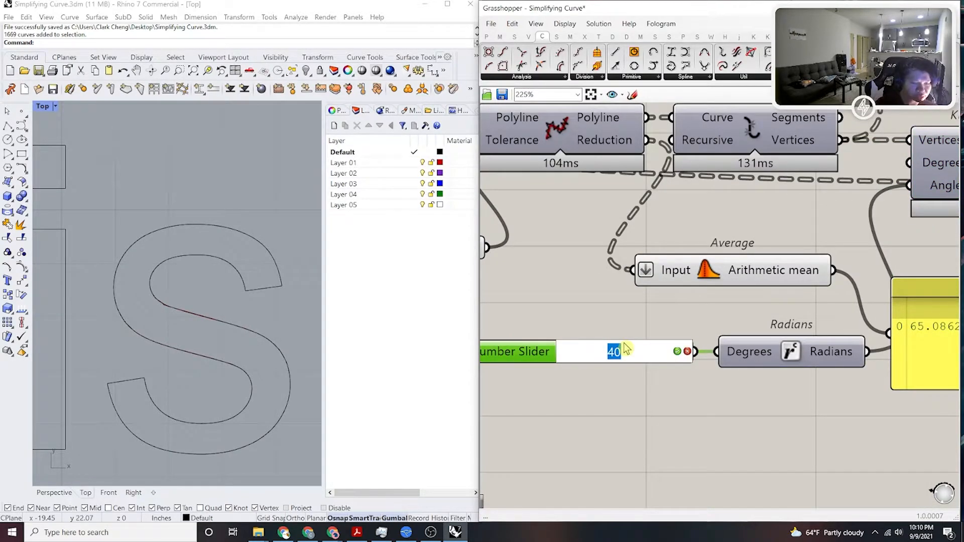
pyautogui.click(562, 299)
# Examine the sharp corners of a letter a's outline up close in the Top viewport.
pyautogui.click(228, 287)
pyautogui.scroll(-10, 243, 261)
pyautogui.moveTo(257, 261); pyautogui.dragTo(236, 283, button='right')
pyautogui.scroll(-2, 194, 254)
pyautogui.scroll(10, 146, 228)
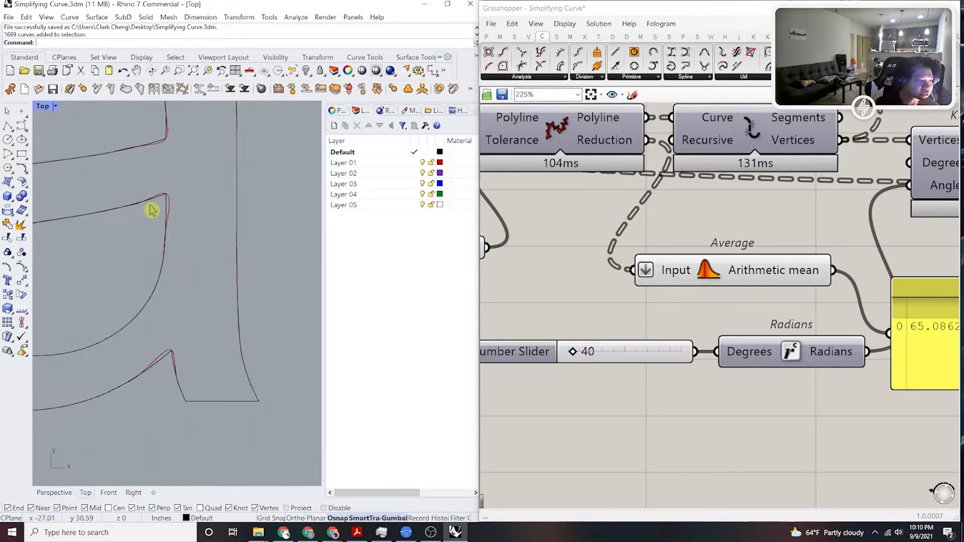
# Try angles of 50, 60 and 30 degrees on the Number Slider feeding the Radians component.
pyautogui.doubleClick(618, 352)
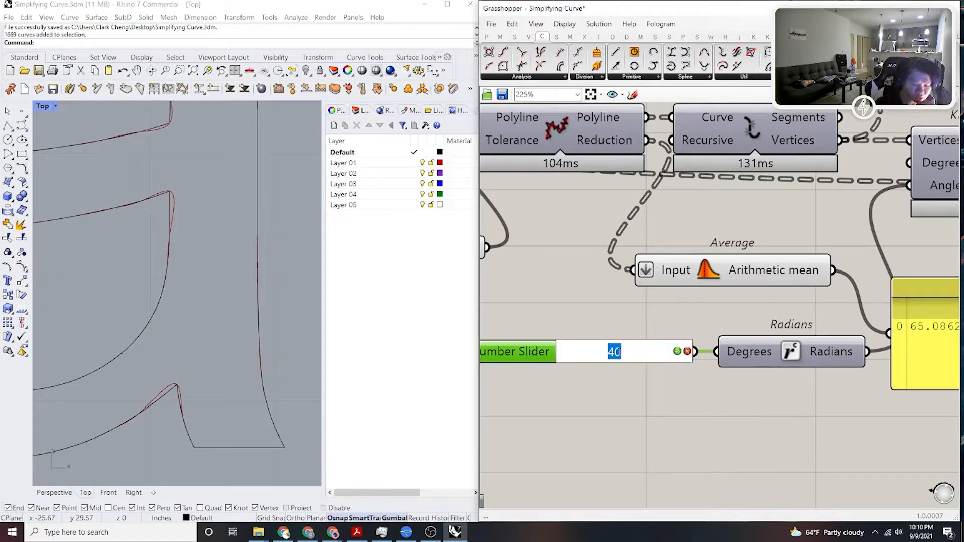
pyautogui.press('Return')
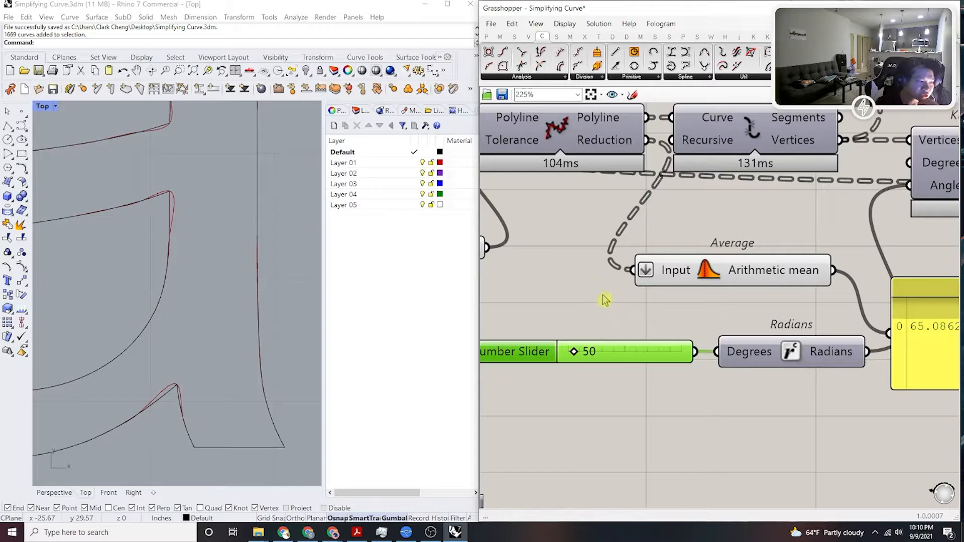
pyautogui.doubleClick(621, 351)
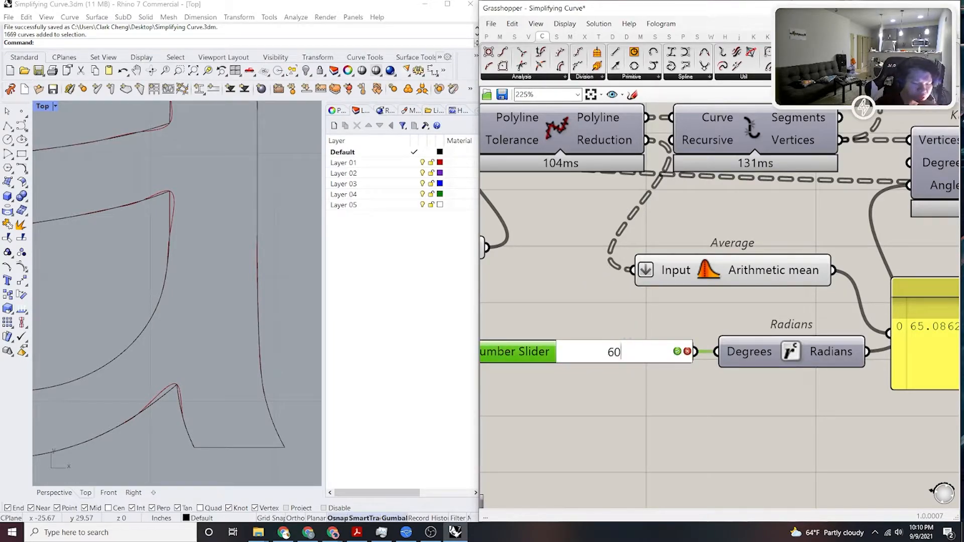
pyautogui.press('Return')
pyautogui.doubleClick(611, 346)
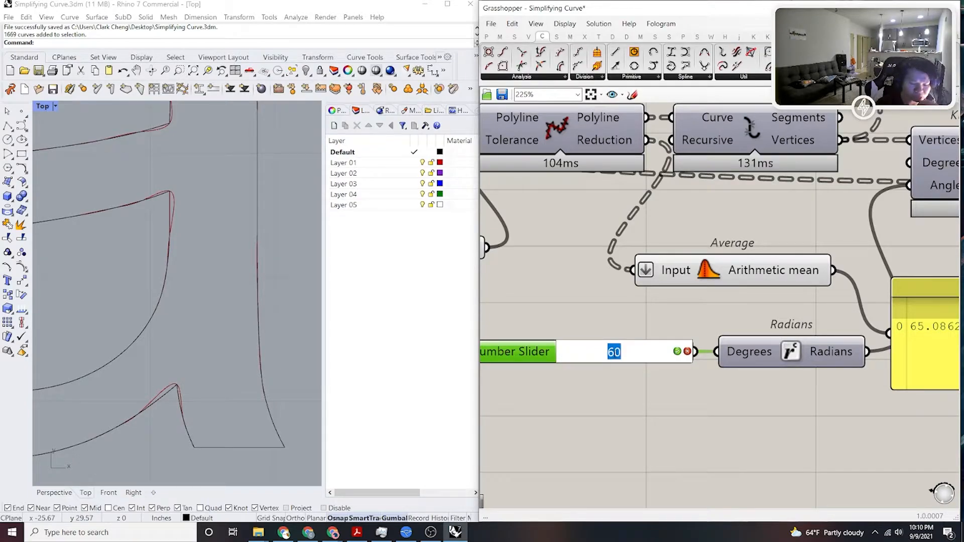
pyautogui.press('Return')
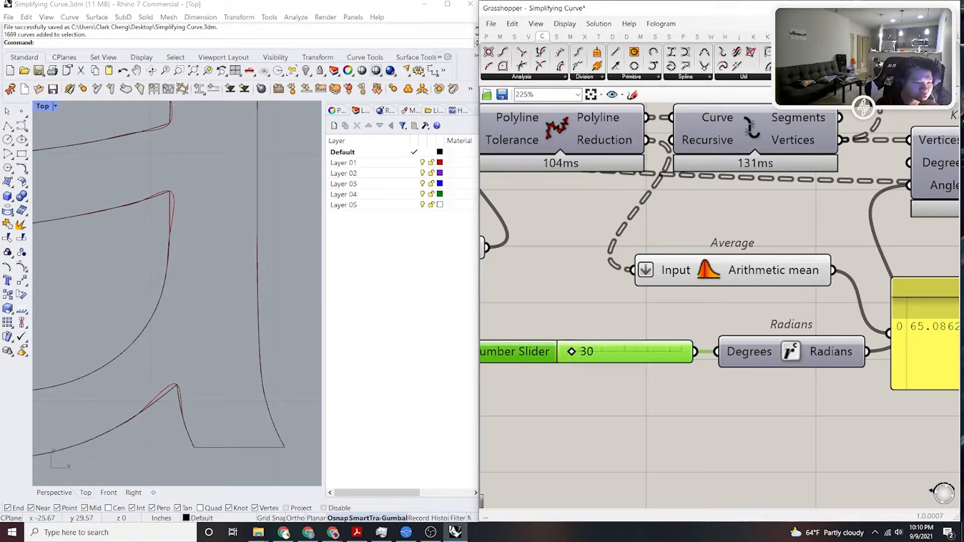
# Try angles of 20 and 80 degrees on the Number Slider feeding the Radians component.
pyautogui.doubleClick(621, 358)
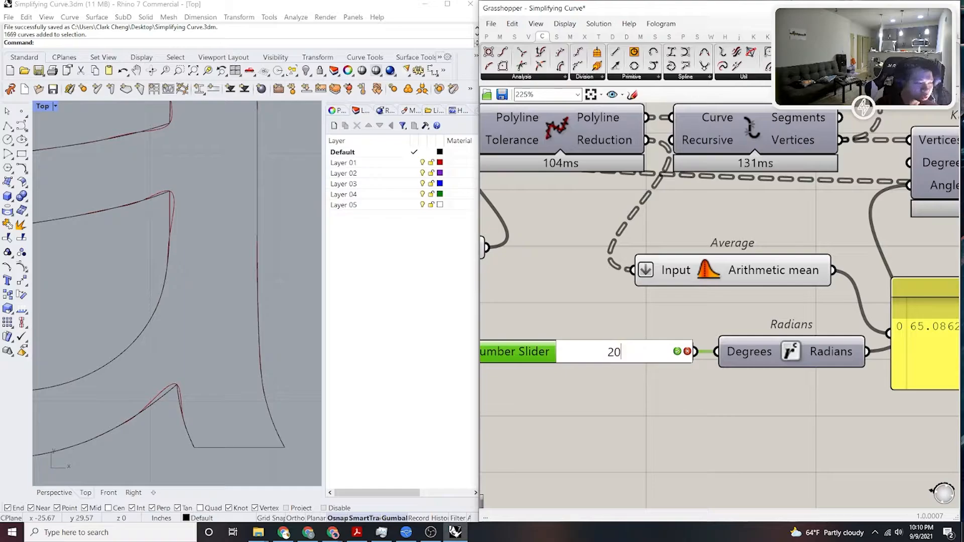
pyautogui.press('Return')
pyautogui.doubleClick(617, 366)
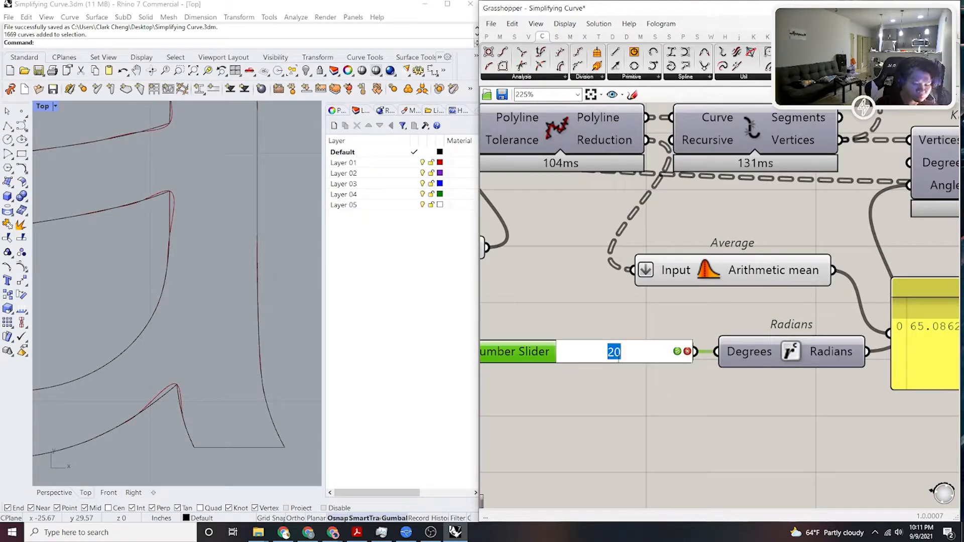
pyautogui.press('Return')
# Move the Panel showing the arithmetic mean further away from the Radians and Kinky Curve wires, and clear the selection.
pyautogui.moveTo(524, 312); pyautogui.dragTo(639, 338, button='right')
pyautogui.scroll(-3, 741, 383)
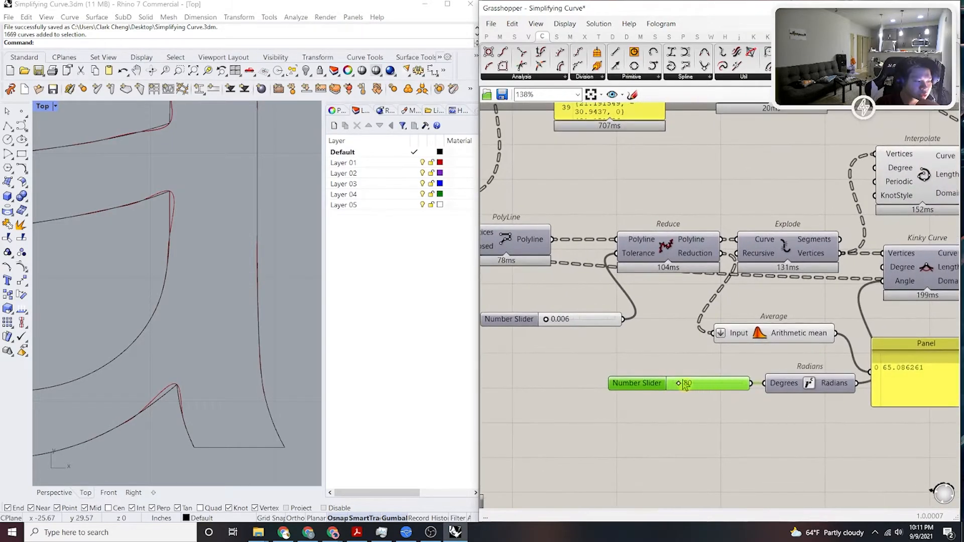
pyautogui.moveTo(839, 358); pyautogui.dragTo(789, 366, button='right')
pyautogui.moveTo(793, 443); pyautogui.dragTo(861, 455)
pyautogui.click(902, 416)
pyautogui.moveTo(604, 426); pyautogui.dragTo(652, 430, button='right')
pyautogui.scroll(1, 623, 421)
pyautogui.scroll(-1, 698, 422)
pyautogui.scroll(-1, 718, 417)
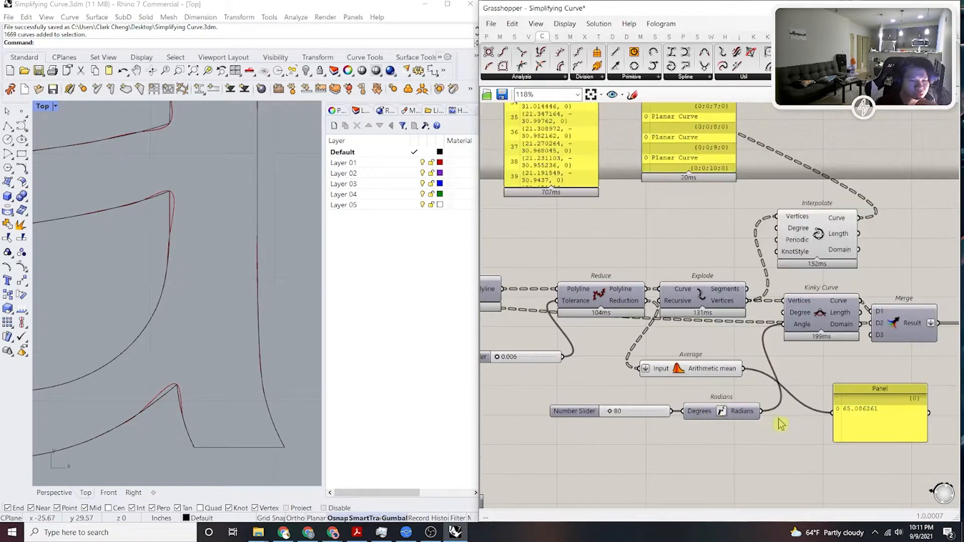
pyautogui.scroll(2, 778, 424)
pyautogui.moveTo(819, 421); pyautogui.dragTo(790, 425, button='right')
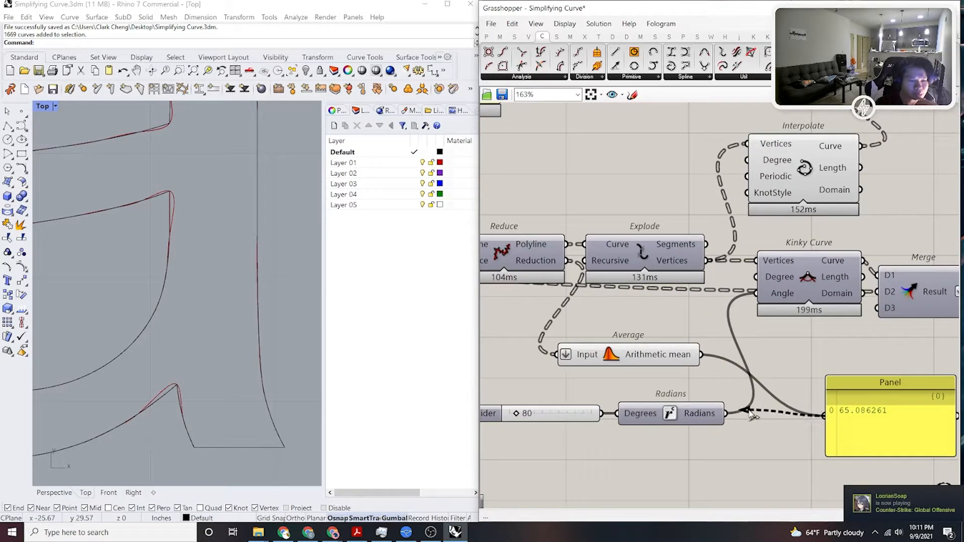
pyautogui.moveTo(787, 299)
# Try kink angles of 150 and 10 degrees on the Radians slider, comparing the previews at the letter a's sharp corner.
pyautogui.moveTo(787, 300); pyautogui.dragTo(892, 239, button='right')
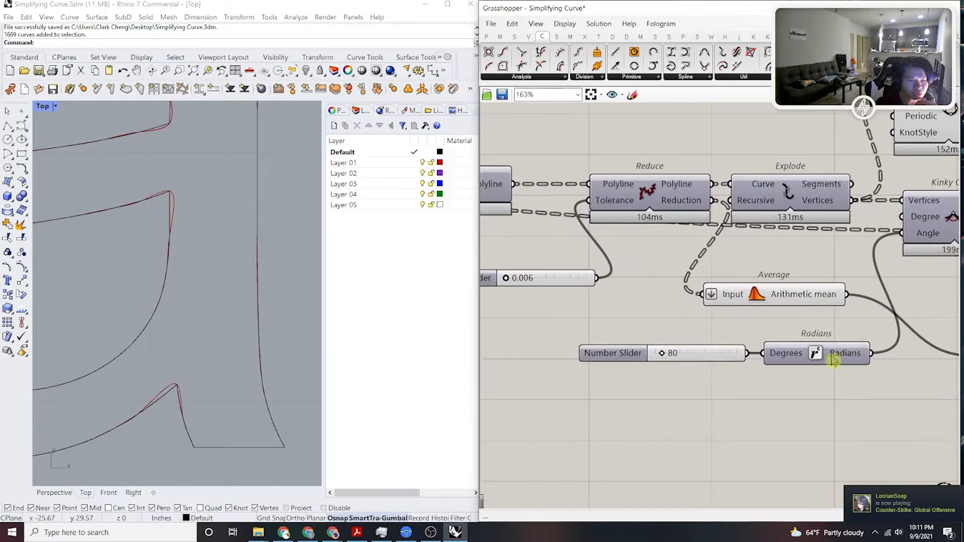
pyautogui.scroll(3, 710, 340)
pyautogui.scroll(2, 146, 363)
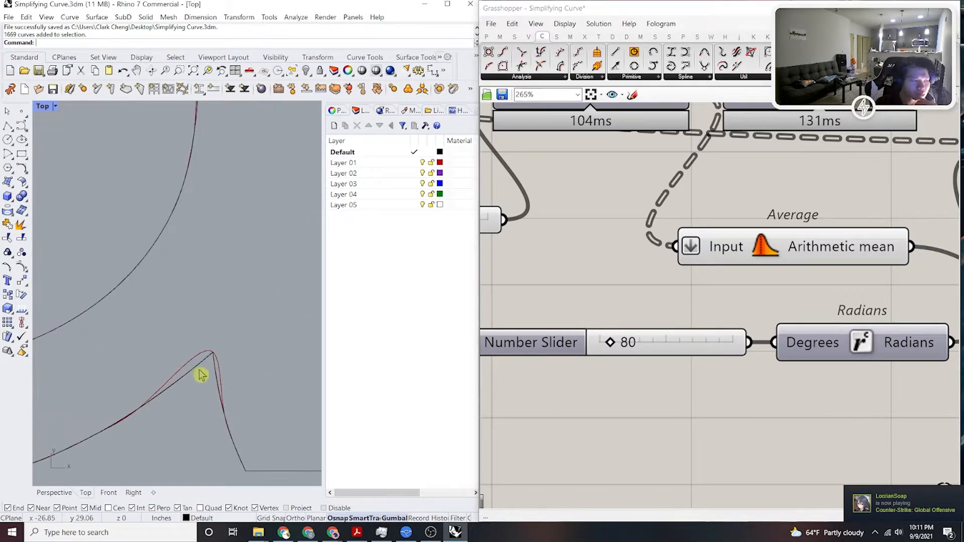
pyautogui.doubleClick(664, 340)
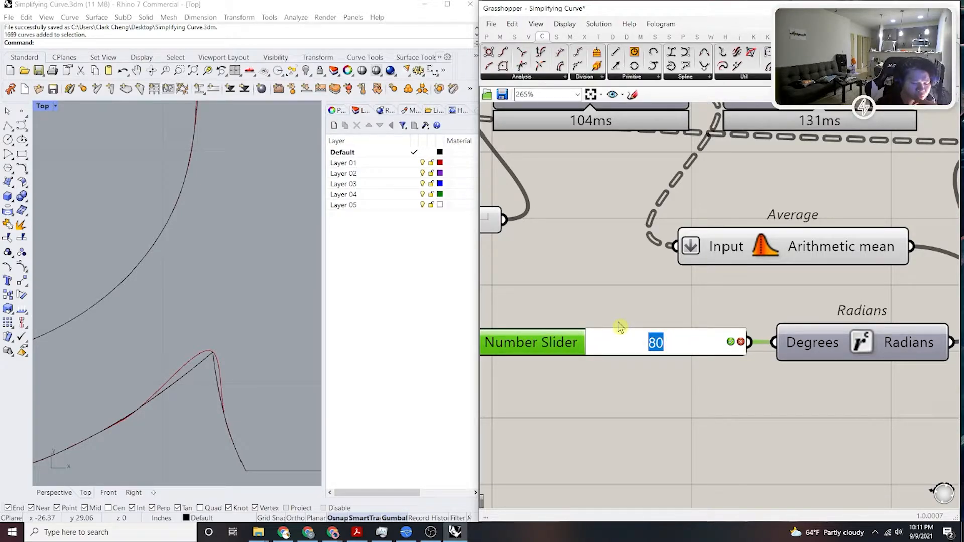
pyautogui.press('Return')
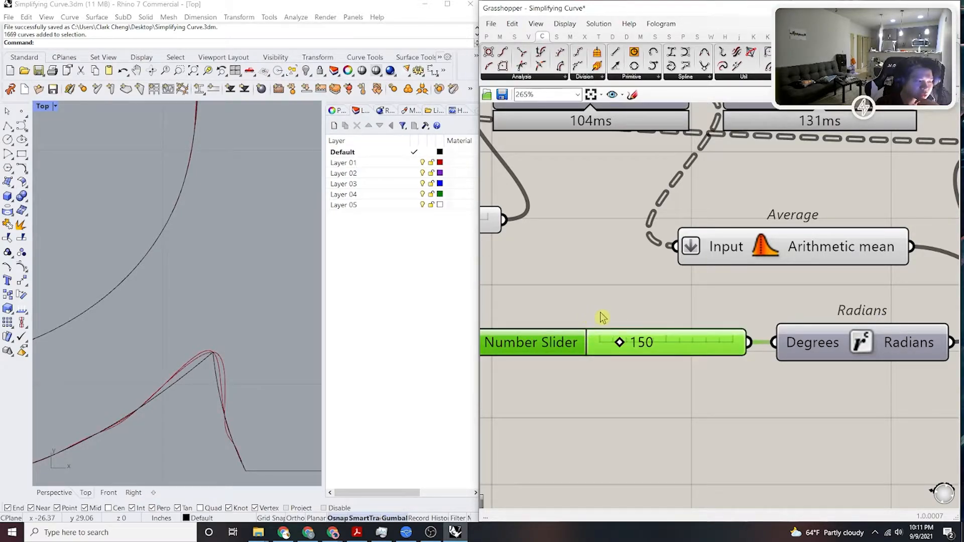
pyautogui.scroll(3, 200, 340)
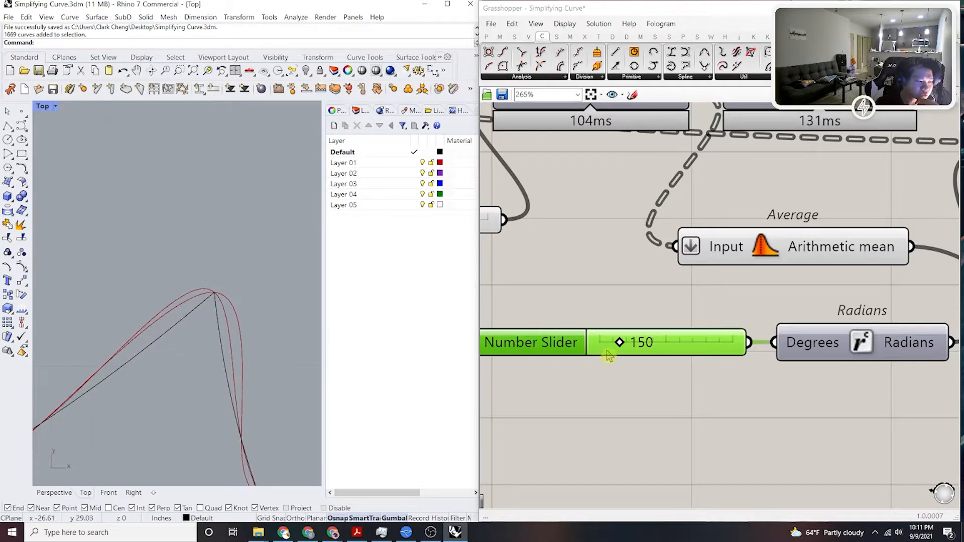
pyautogui.scroll(-3, 602, 357)
pyautogui.scroll(3, 604, 364)
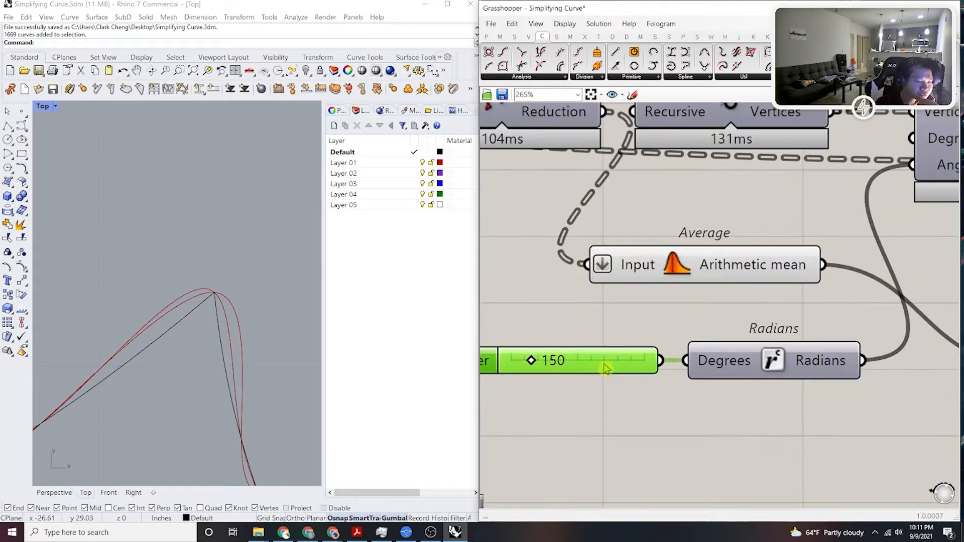
pyautogui.doubleClick(604, 364)
pyautogui.write('10')
pyautogui.press('Return')
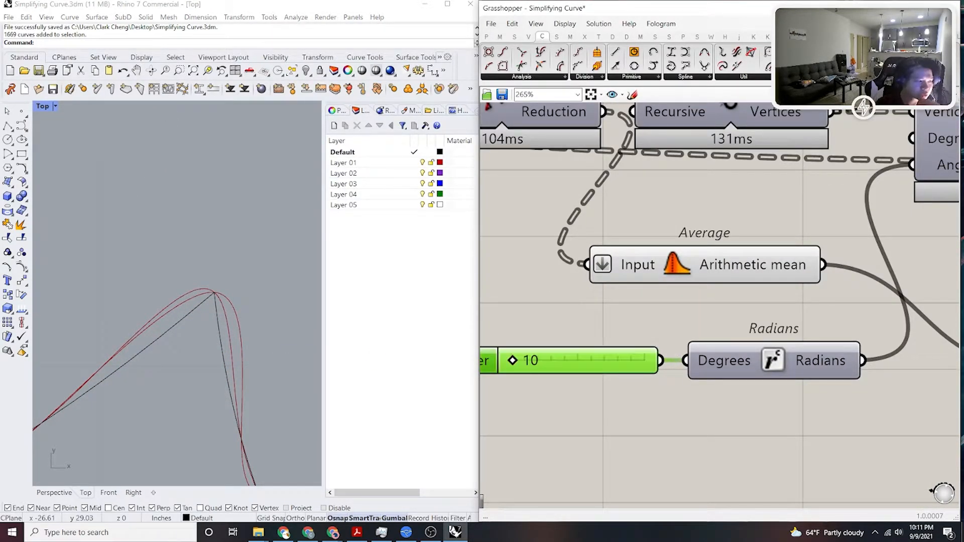
# Disable the preview of the Interpolate component and enable the preview of the Kinky Curve component.
pyautogui.scroll(-6, 562, 350)
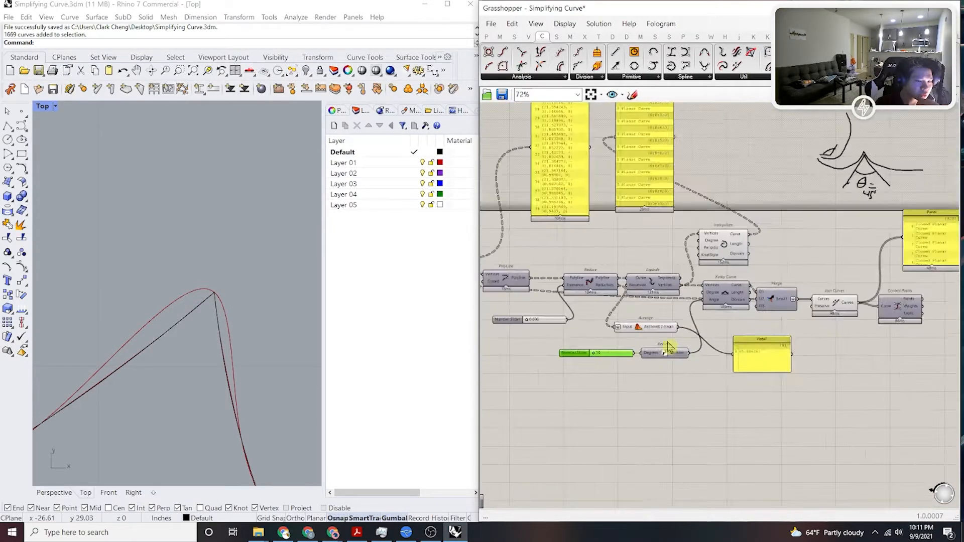
pyautogui.middleClick(731, 243)
pyautogui.click(755, 226)
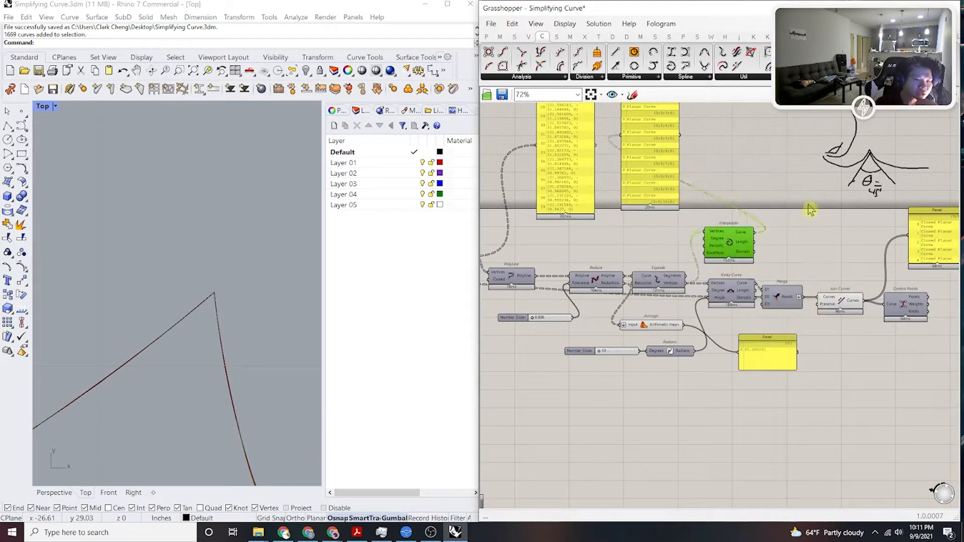
pyautogui.click(733, 298)
pyautogui.middleClick(734, 293)
pyautogui.click(766, 270)
pyautogui.click(768, 268)
pyautogui.click(460, 340)
pyautogui.moveTo(598, 354); pyautogui.dragTo(656, 333, button='right')
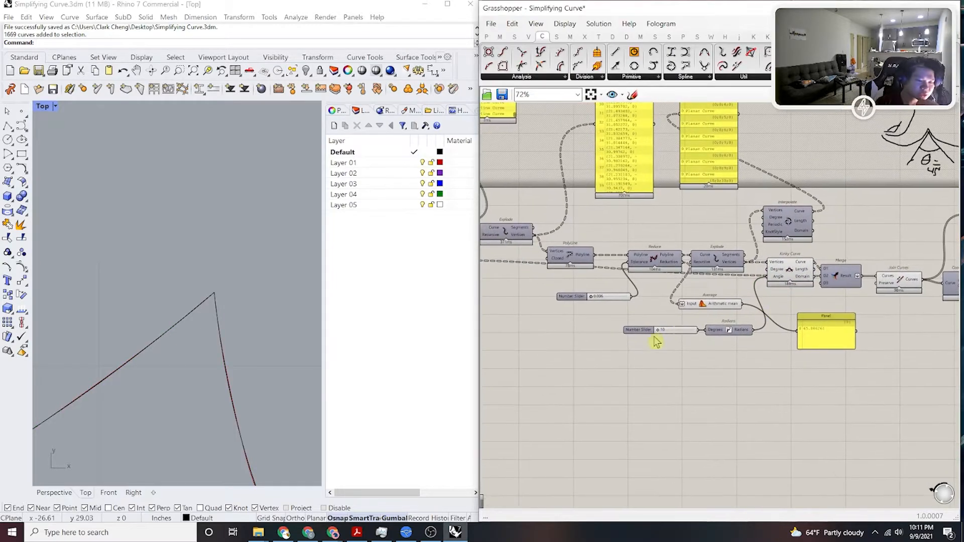
# Examine how closely the Kinky Curve preview follows the rounded letter outlines in the Top viewport.
pyautogui.scroll(4, 657, 337)
pyautogui.scroll(-5, 216, 318)
pyautogui.scroll(-4, 206, 261)
pyautogui.scroll(6, 247, 346)
pyautogui.scroll(10, 248, 346)
pyautogui.scroll(-6, 252, 322)
pyautogui.scroll(-5, 217, 351)
pyautogui.scroll(5, 104, 247)
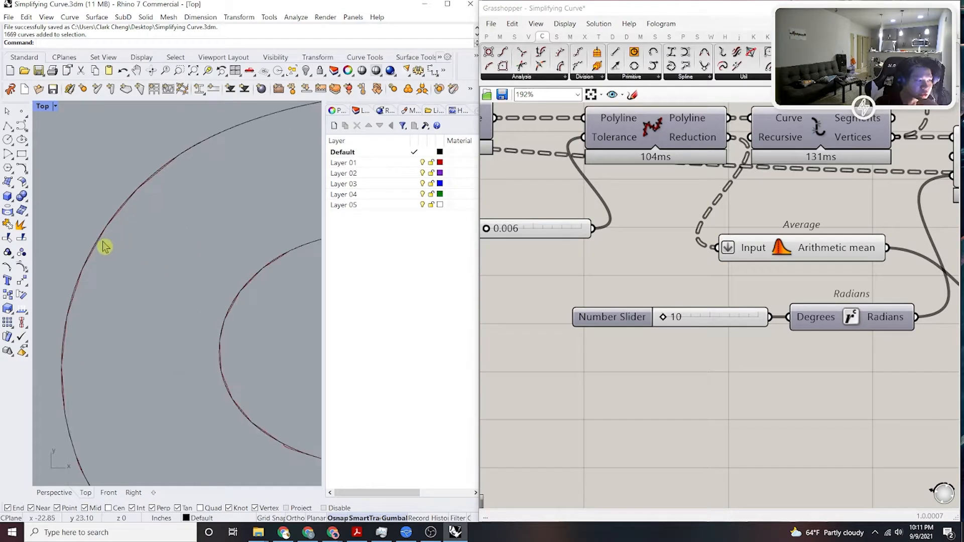
pyautogui.scroll(3, 695, 370)
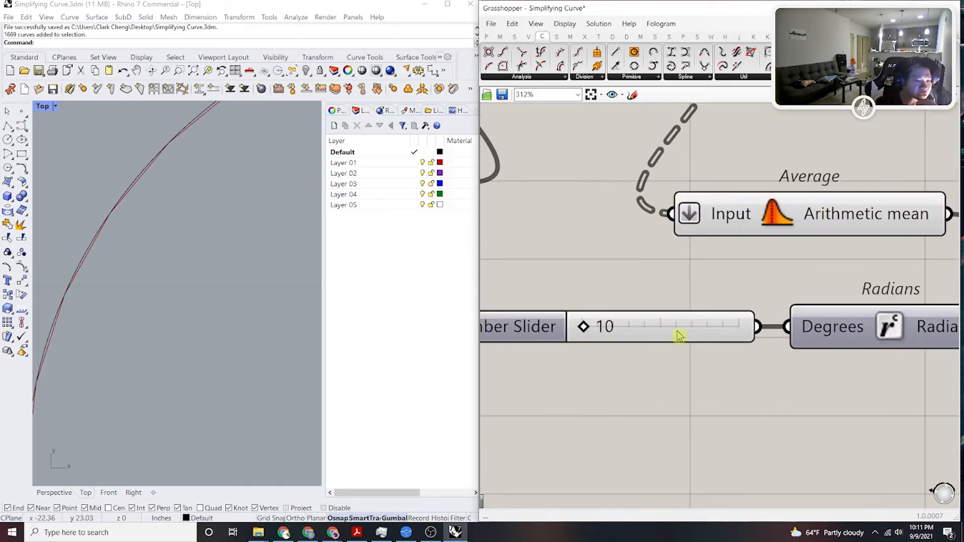
# Try an angle of 20 degrees on the Radians slider and check the curved parts of the letter outline.
pyautogui.doubleClick(717, 327)
pyautogui.press('Return')
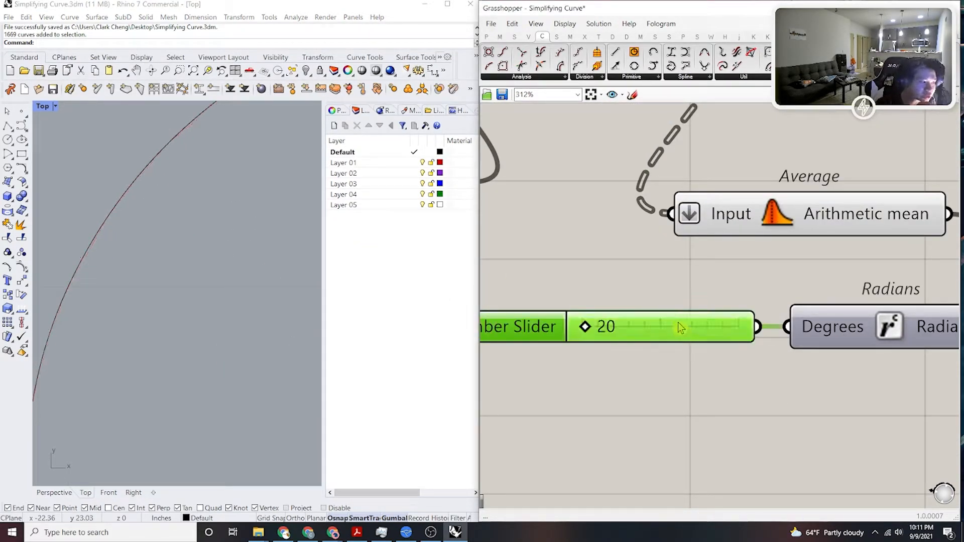
pyautogui.scroll(-5, 155, 286)
pyautogui.scroll(5, 193, 321)
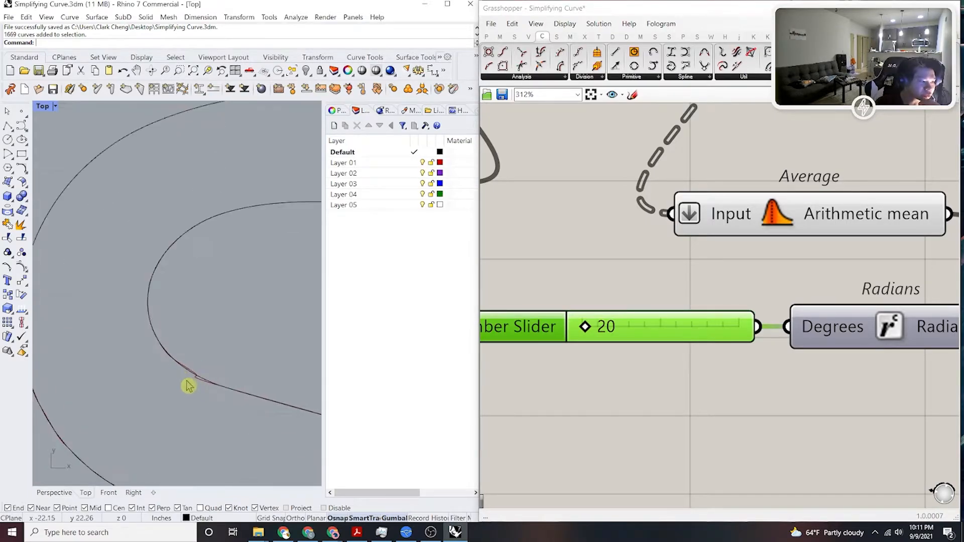
pyautogui.scroll(5, 62, 383)
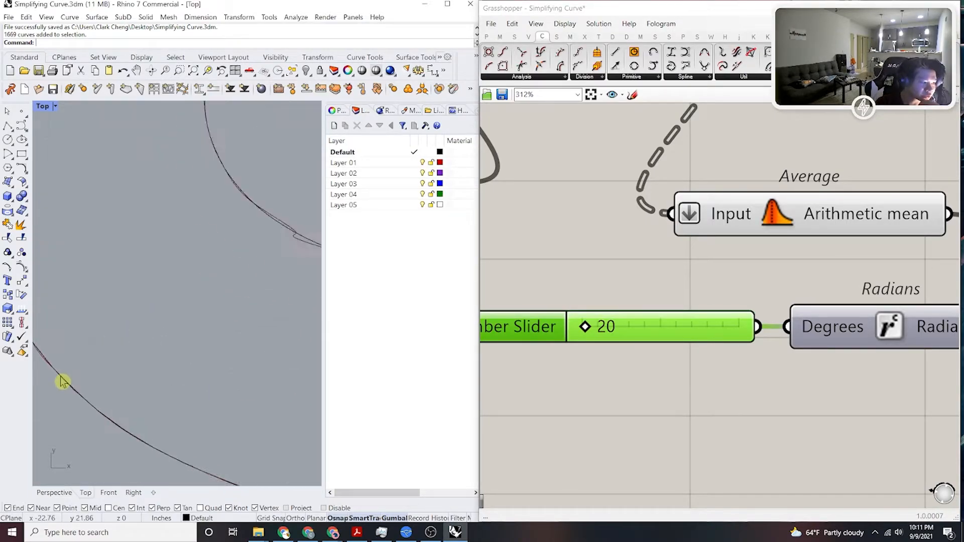
# Set the Number Slider feeding the Radians component to 30 degrees.
pyautogui.doubleClick(670, 339)
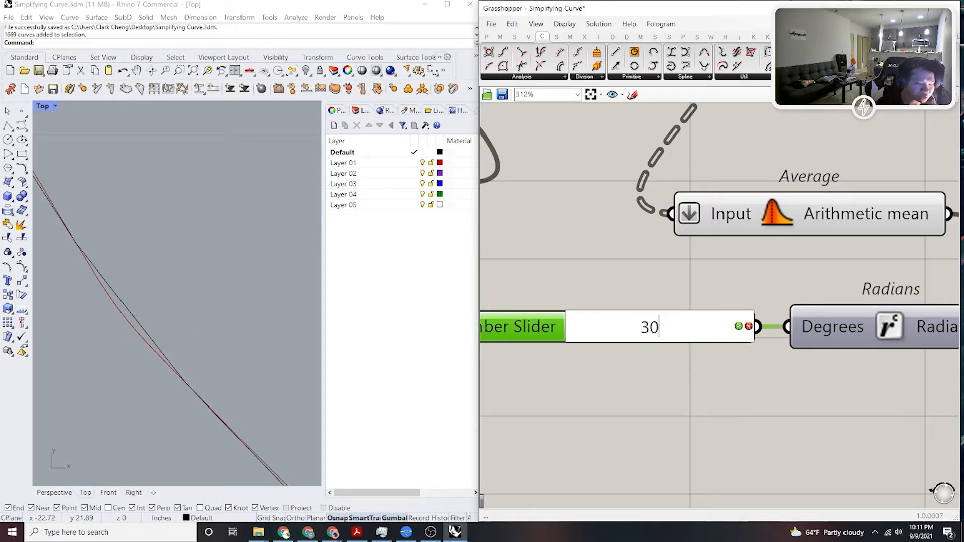
pyautogui.write('30')
pyautogui.press('Return')
# Examine other letters in the paragraph, including the transition from a straight stem into a curve, against the Kinky Curve preview.
pyautogui.scroll(-6, 678, 324)
pyautogui.scroll(-8, 226, 281)
pyautogui.scroll(3, 254, 286)
pyautogui.scroll(-5, 258, 295)
pyautogui.scroll(2, 260, 297)
pyautogui.scroll(-3, 260, 298)
pyautogui.moveTo(667, 310); pyautogui.dragTo(722, 351, button='right')
pyautogui.scroll(-3, 721, 351)
pyautogui.moveTo(216, 317); pyautogui.dragTo(280, 333, button='right')
pyautogui.moveTo(111, 341); pyautogui.dragTo(184, 350, button='right')
pyautogui.scroll(-2, 184, 350)
pyautogui.scroll(8, 184, 350)
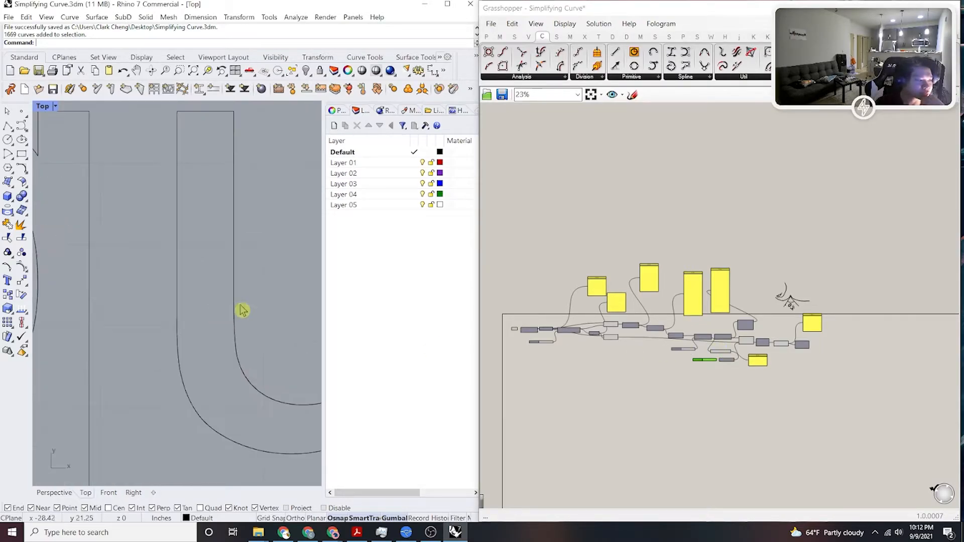
pyautogui.scroll(10, 703, 359)
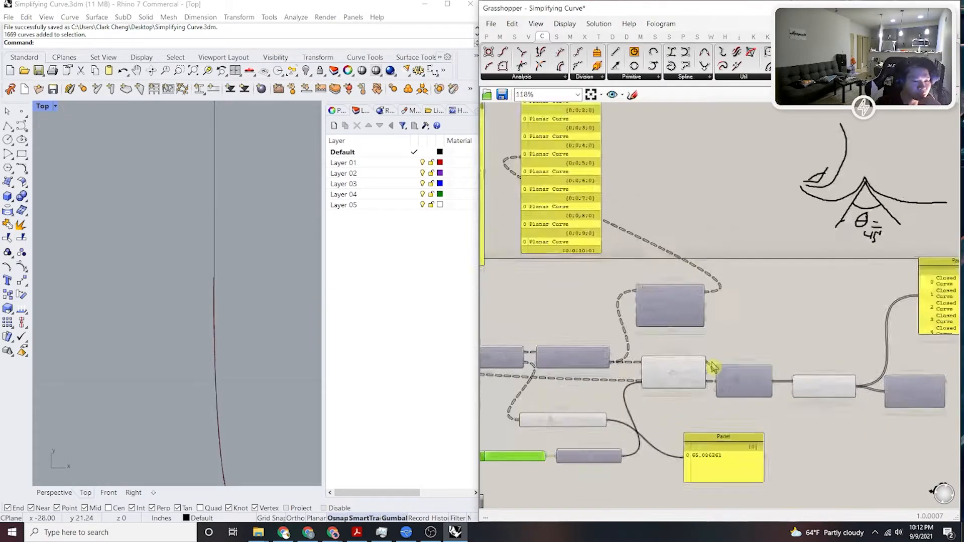
pyautogui.scroll(-3, 826, 356)
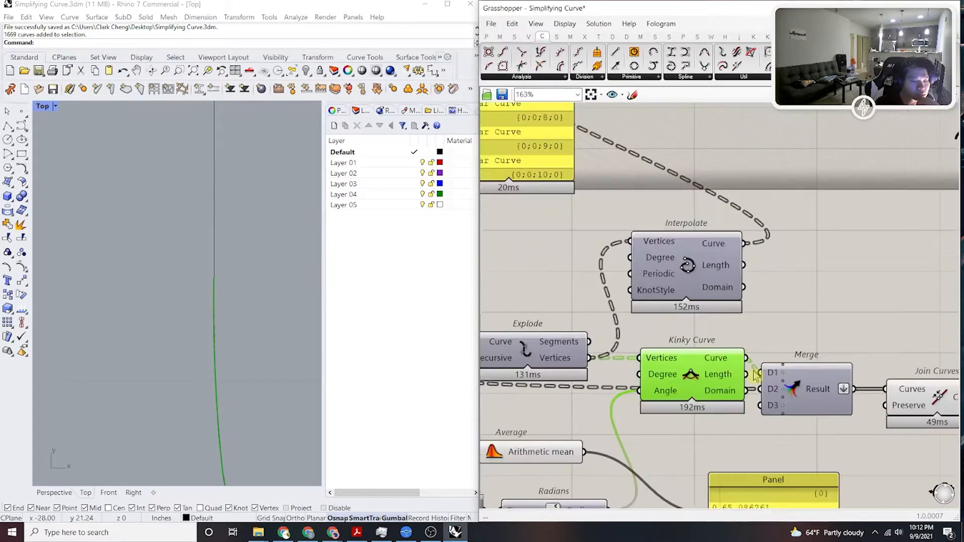
# Trace the definition back from the Kinky Curve component and select the Reduce component with its tolerance slider in view.
pyautogui.scroll(4, 878, 357)
pyautogui.click(728, 295)
pyautogui.scroll(-3, 853, 301)
pyautogui.scroll(3, 492, 346)
pyautogui.click(623, 313)
pyautogui.scroll(-3, 203, 305)
pyautogui.scroll(-3, 653, 311)
pyautogui.scroll(1, 656, 311)
pyautogui.moveTo(644, 304); pyautogui.dragTo(584, 325, button='right')
pyautogui.click(576, 315)
pyautogui.middleClick(577, 313)
pyautogui.moveTo(612, 274); pyautogui.dragTo(762, 236, button='right')
# Check the paragraph as a whole and the inner curve of a letter s up close in the Top viewport.
pyautogui.scroll(-10, 271, 296)
pyautogui.moveTo(288, 290); pyautogui.dragTo(174, 323, button='right')
pyautogui.scroll(-4, 173, 301)
pyautogui.moveTo(167, 248); pyautogui.dragTo(176, 286, button='right')
pyautogui.scroll(-3, 216, 312)
pyautogui.scroll(-1, 195, 335)
pyautogui.scroll(-2, 245, 309)
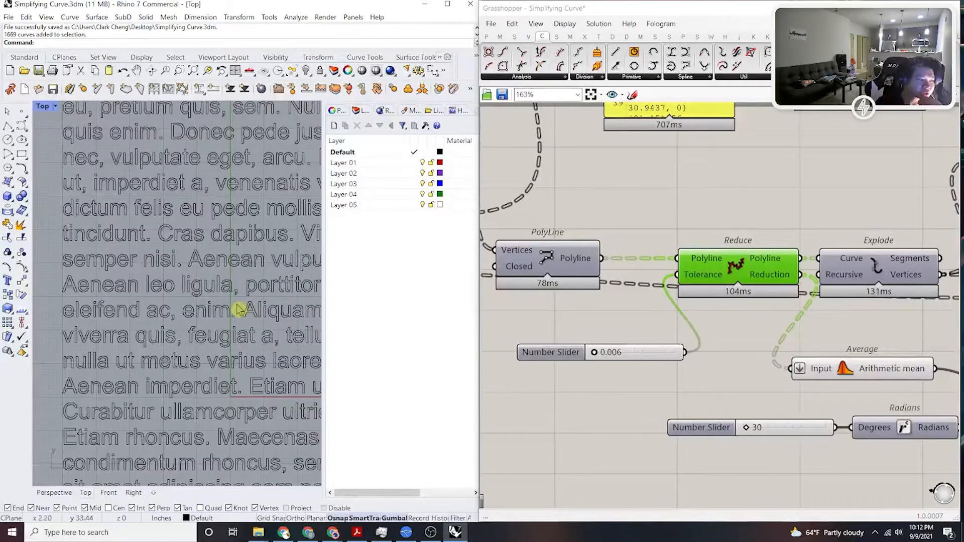
pyautogui.scroll(8, 142, 353)
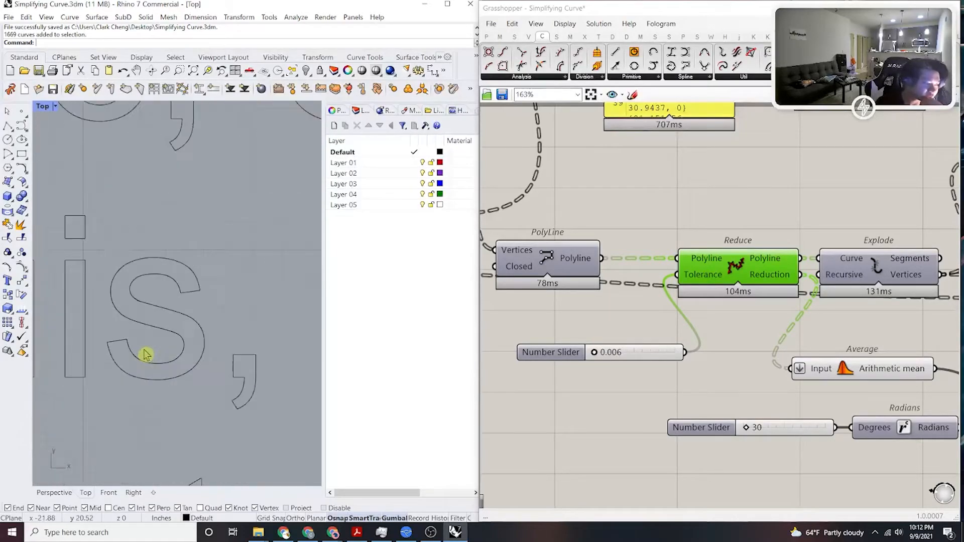
pyautogui.scroll(3, 158, 306)
# Try tolerances of 0 and 0.001 on the Reduce component's Number Slider, checking the letter s's inner curve.
pyautogui.doubleClick(625, 353)
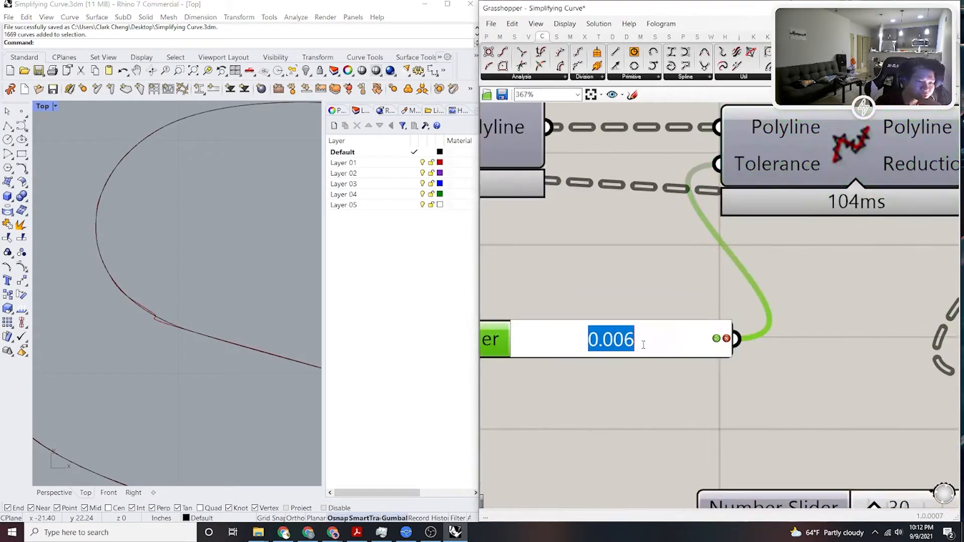
pyautogui.write('0')
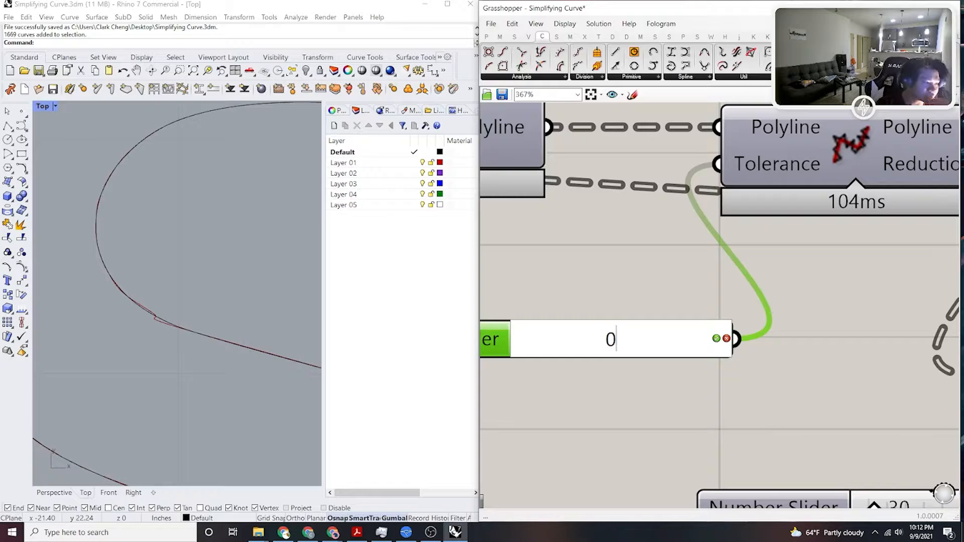
pyautogui.press('Return')
pyautogui.scroll(4, 247, 301)
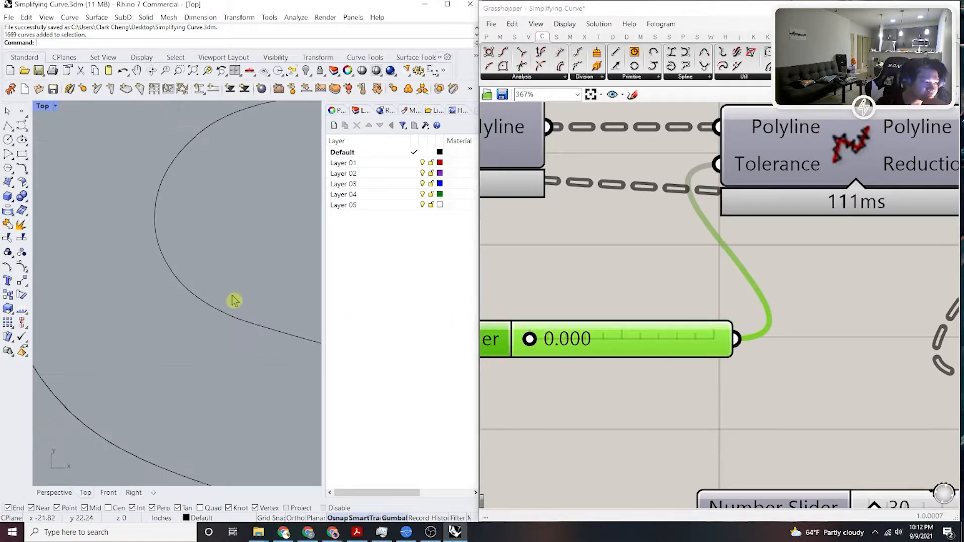
pyautogui.doubleClick(659, 334)
pyautogui.write('0')
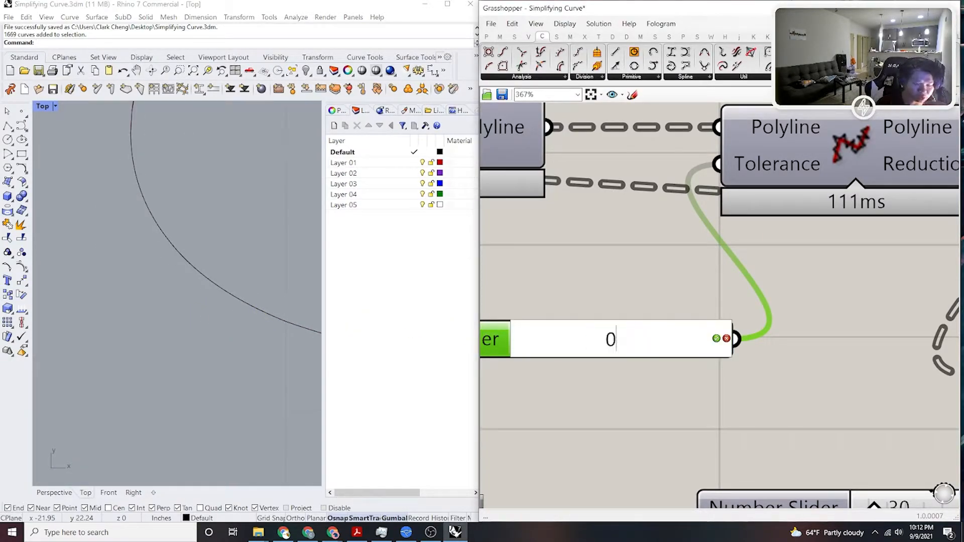
pyautogui.write('1')
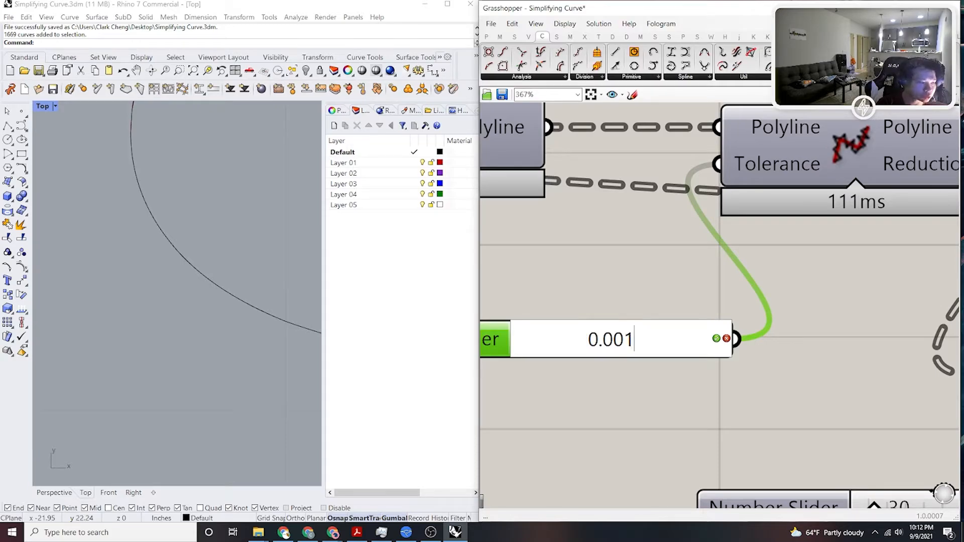
pyautogui.press('Return')
pyautogui.scroll(6, 251, 318)
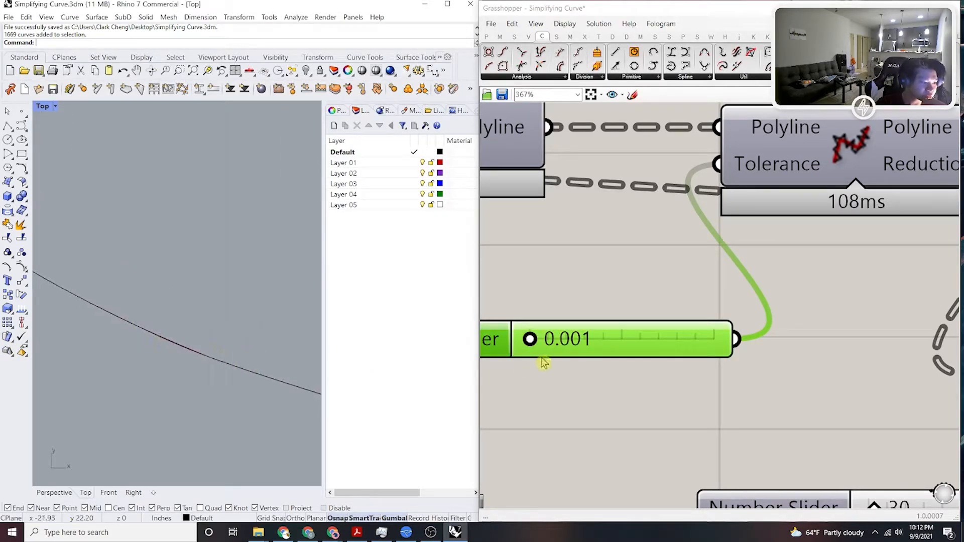
# Try tolerances of 0.002 and 0.003 on the Reduce component's Number Slider, checking the letter s's inner curve.
pyautogui.doubleClick(613, 340)
pyautogui.write('0.002')
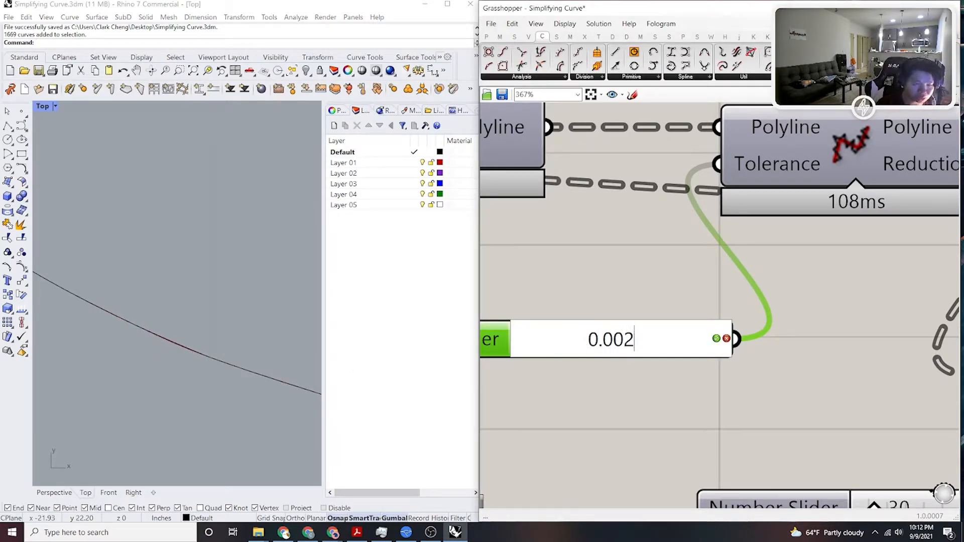
pyautogui.press('Return')
pyautogui.scroll(-2, 210, 300)
pyautogui.doubleClick(636, 343)
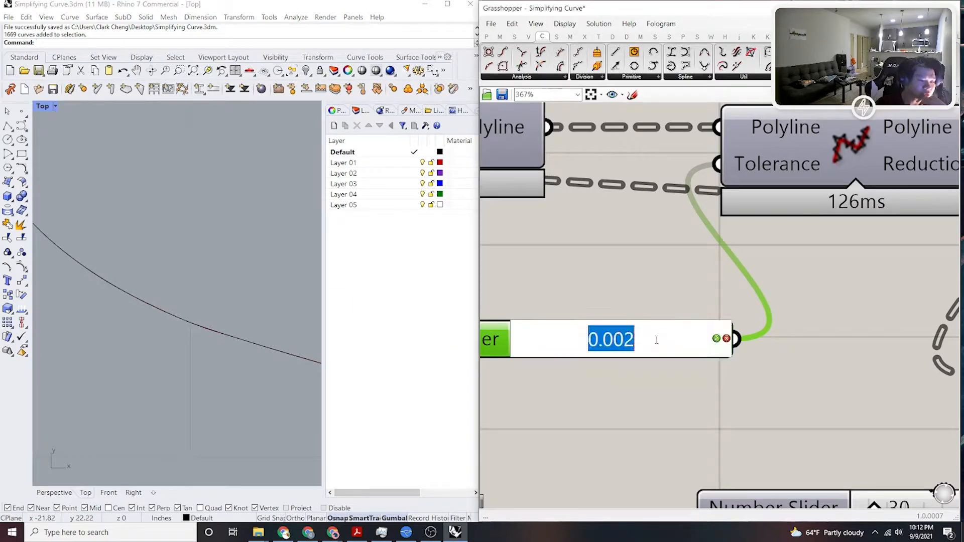
pyautogui.write('0.003')
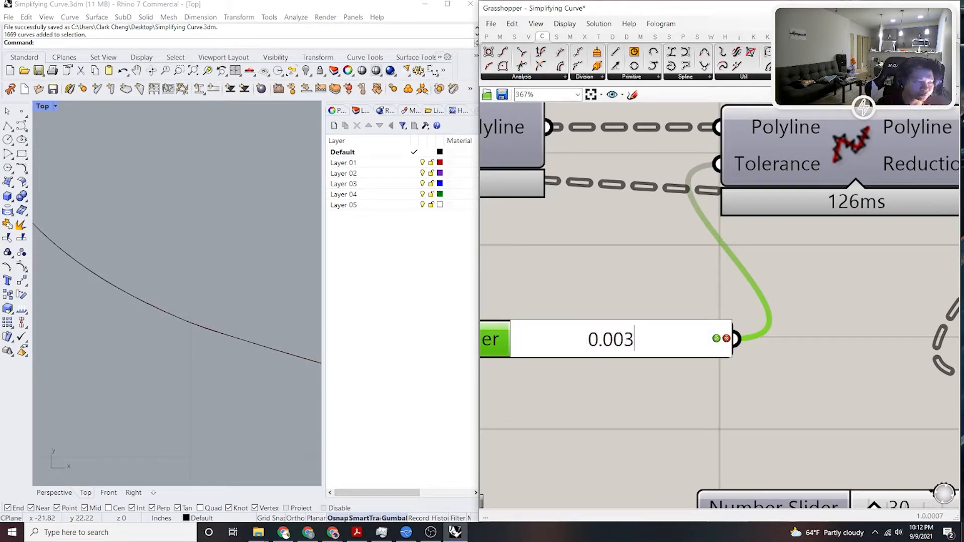
pyautogui.press('Return')
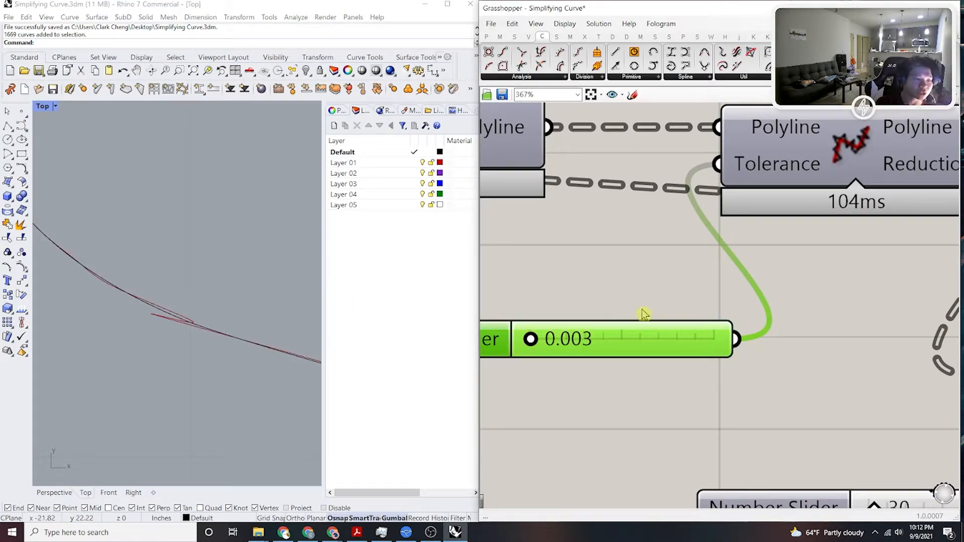
# Try Reduce tolerances of 0.004, 0.005 and 0.006, checking the letter s's inner and outer curves.
pyautogui.doubleClick(650, 346)
pyautogui.write('0.004')
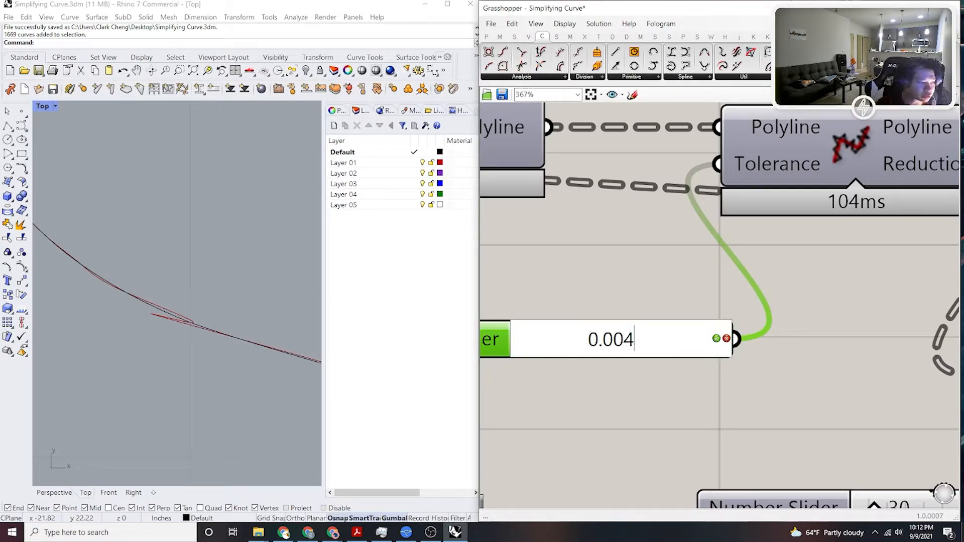
pyautogui.press('Return')
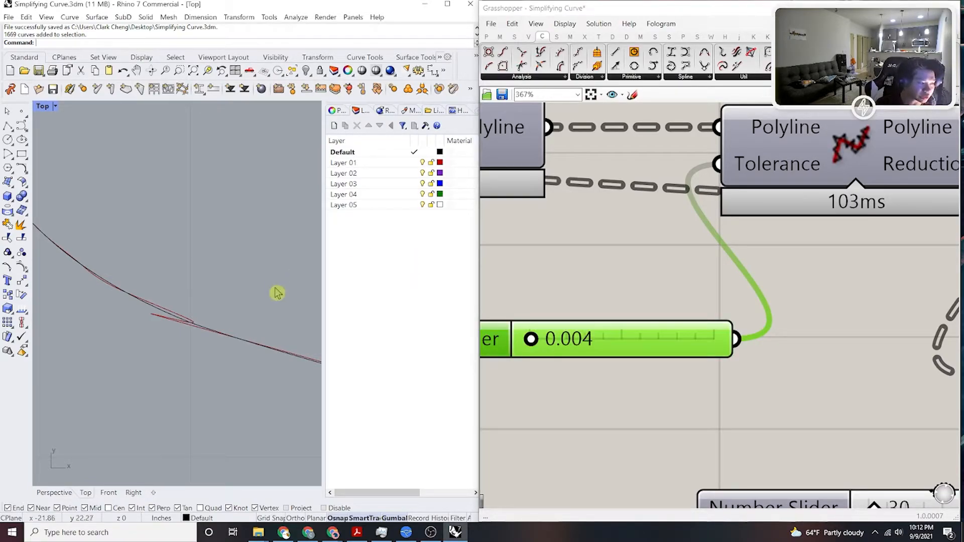
pyautogui.scroll(-8, 234, 276)
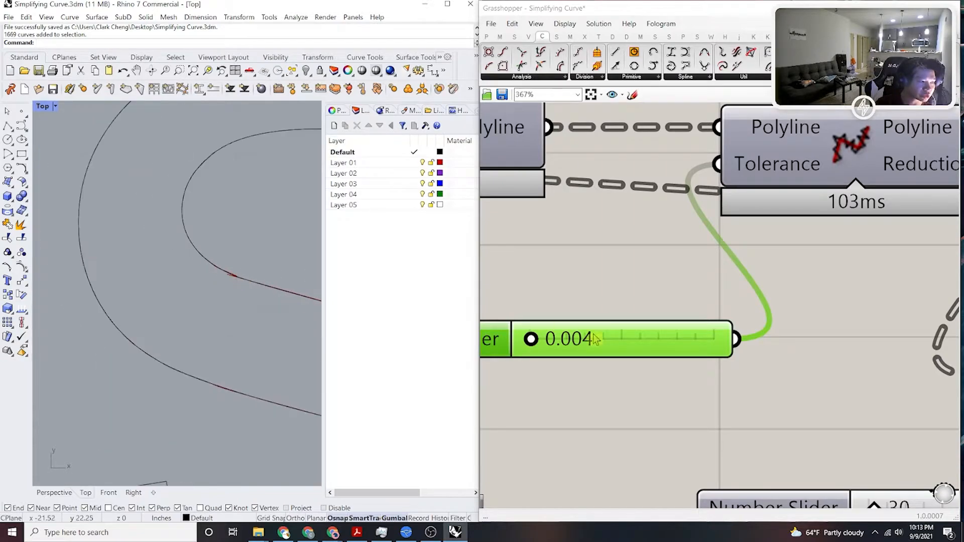
pyautogui.doubleClick(649, 340)
pyautogui.write('0.005')
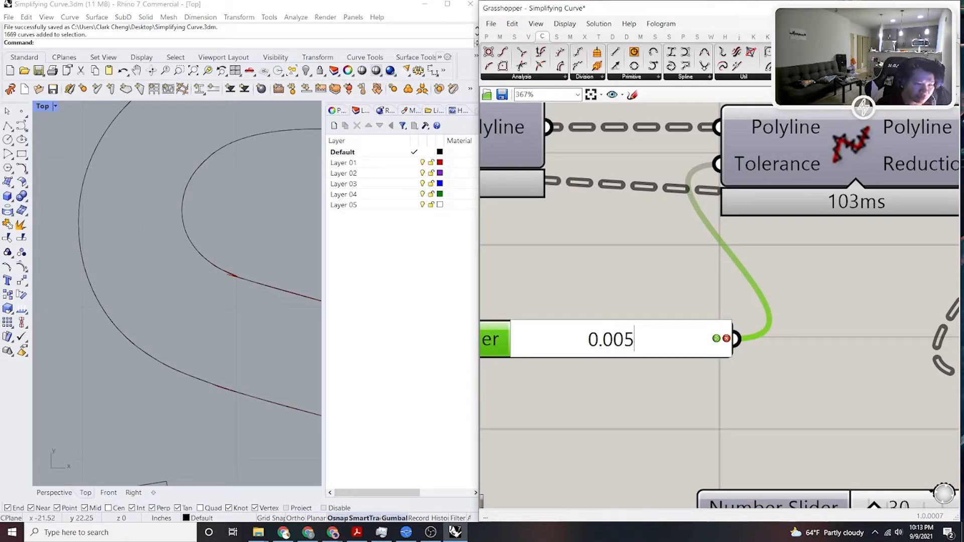
pyautogui.press('Return')
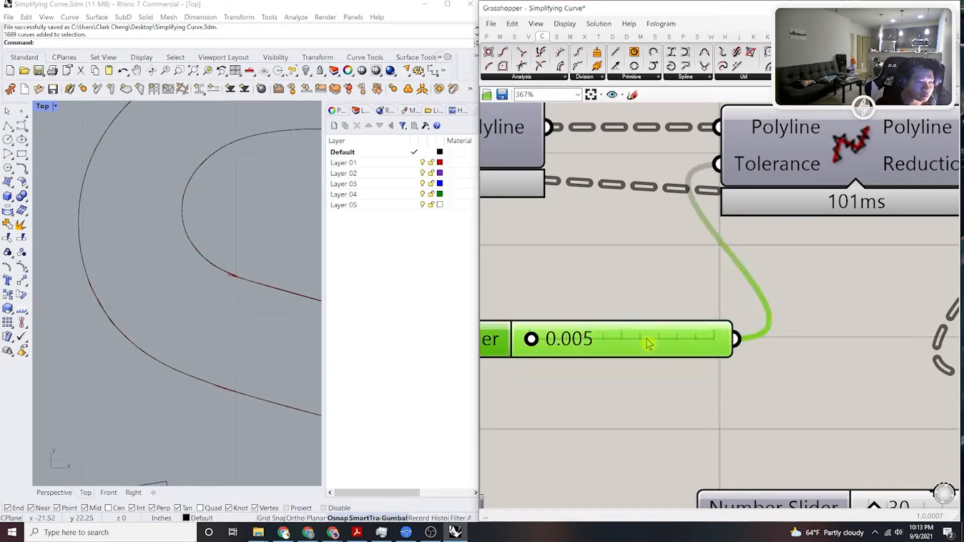
pyautogui.doubleClick(648, 341)
pyautogui.write('0.006')
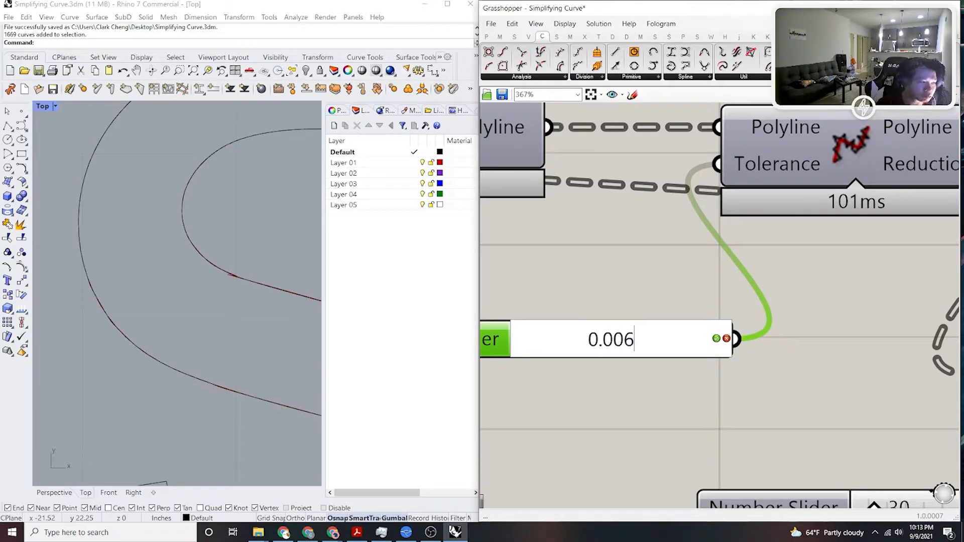
pyautogui.press('Return')
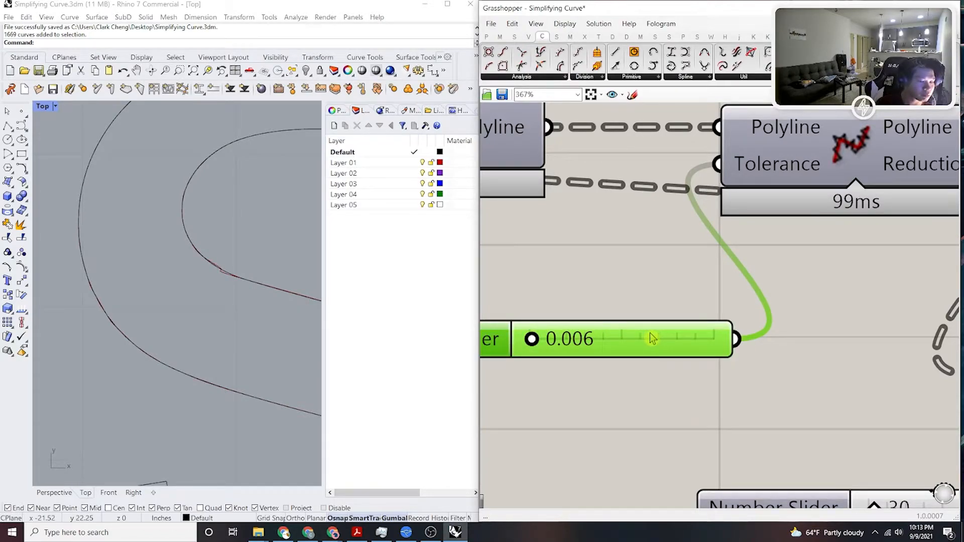
# Try a Reduce tolerance of 0.1 and compare the whole letter s with its original outline in the Top viewport.
pyautogui.doubleClick(650, 334)
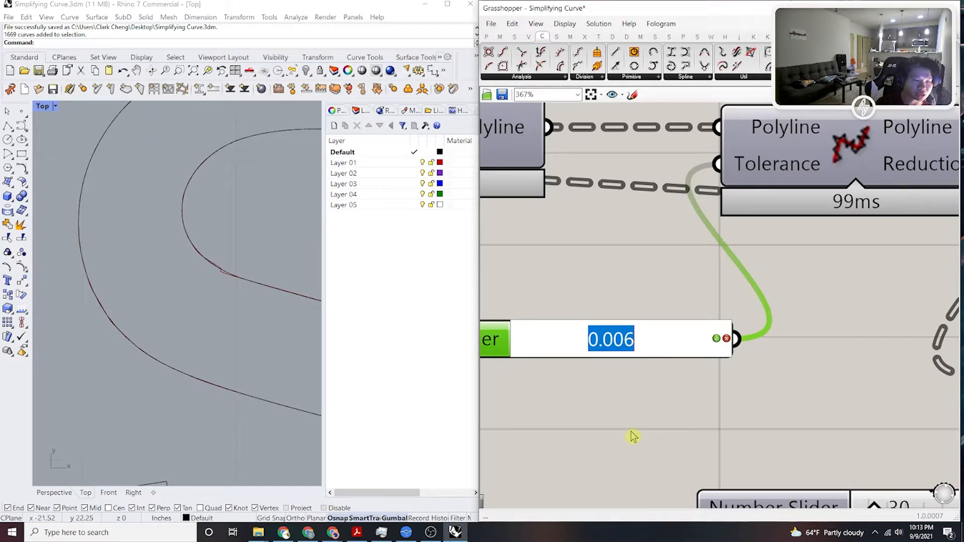
pyautogui.write('0.1')
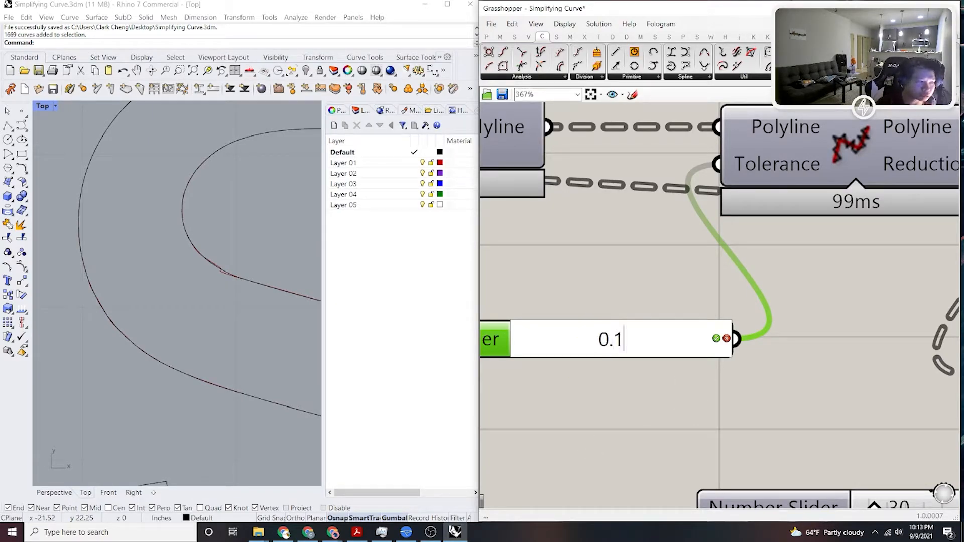
pyautogui.press('Return')
pyautogui.scroll(-3, 179, 249)
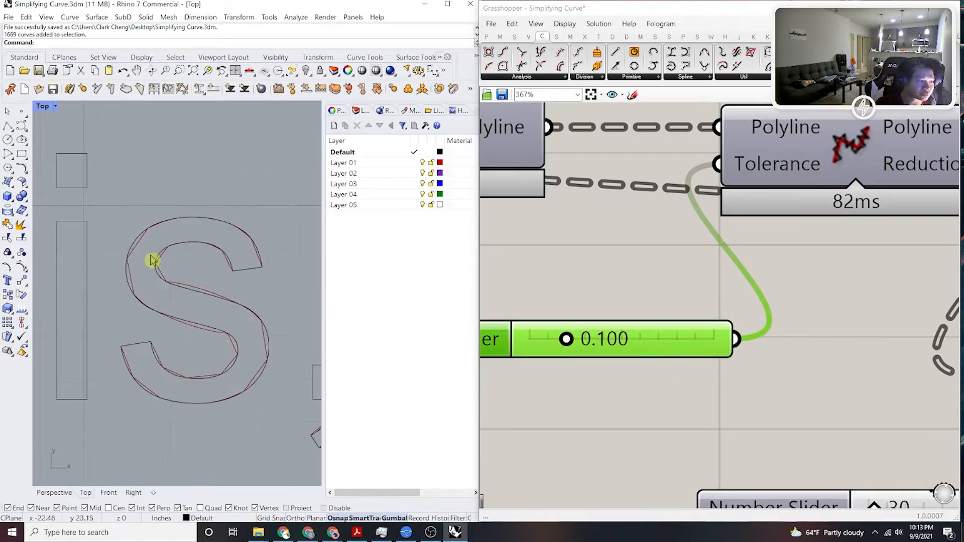
pyautogui.scroll(-4, 696, 293)
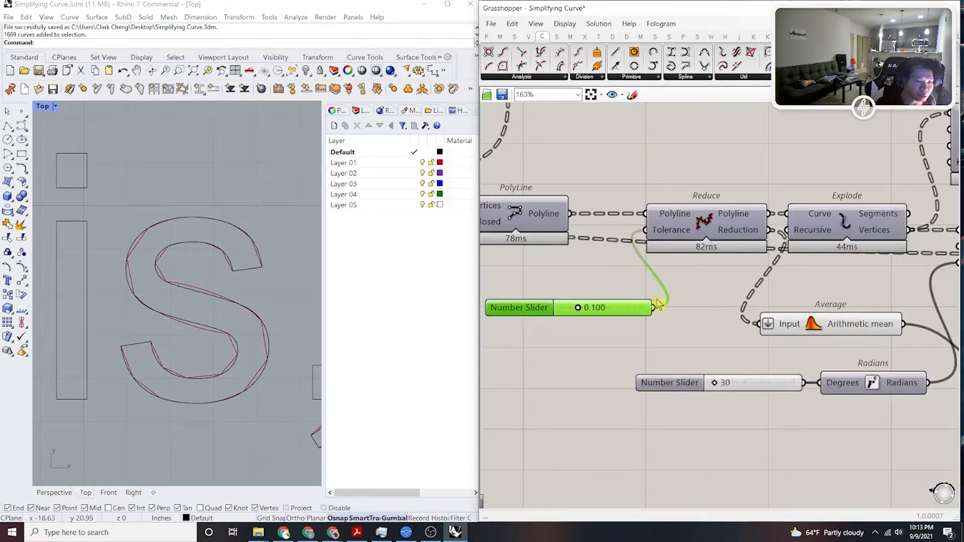
pyautogui.moveTo(764, 292); pyautogui.dragTo(610, 304, button='right')
pyautogui.moveTo(861, 324)
pyautogui.mouseDown(button='right')
pyautogui.moveTo(738, 322)
pyautogui.moveTo(873, 329)
pyautogui.mouseUp(button='right')
pyautogui.click(741, 263)
pyautogui.moveTo(587, 339); pyautogui.dragTo(751, 342, button='right')
pyautogui.scroll(4, 664, 332)
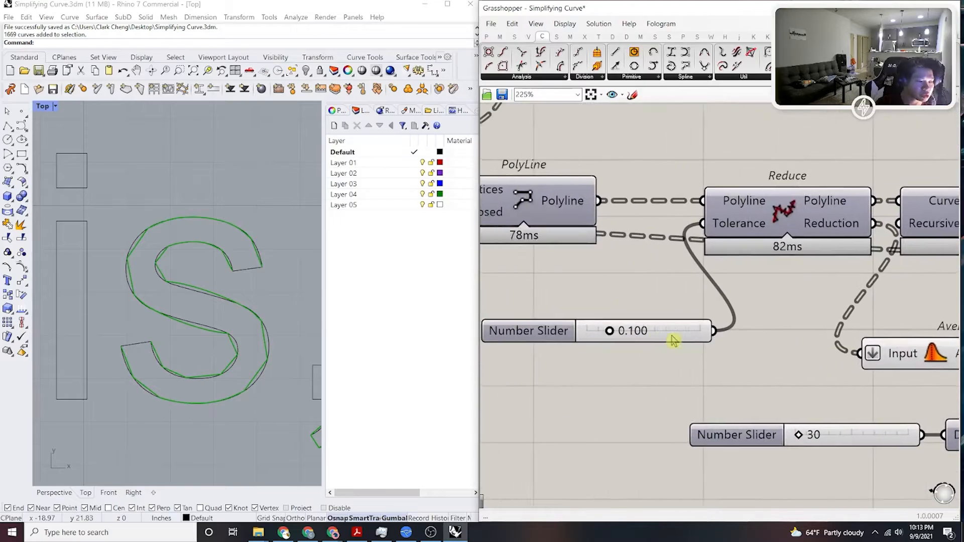
# Try a Reduce tolerance of 0.01 and check the letter s's inner curve up close.
pyautogui.click(663, 331)
pyautogui.doubleClick(663, 332)
pyautogui.write('0.01')
pyautogui.press('Return')
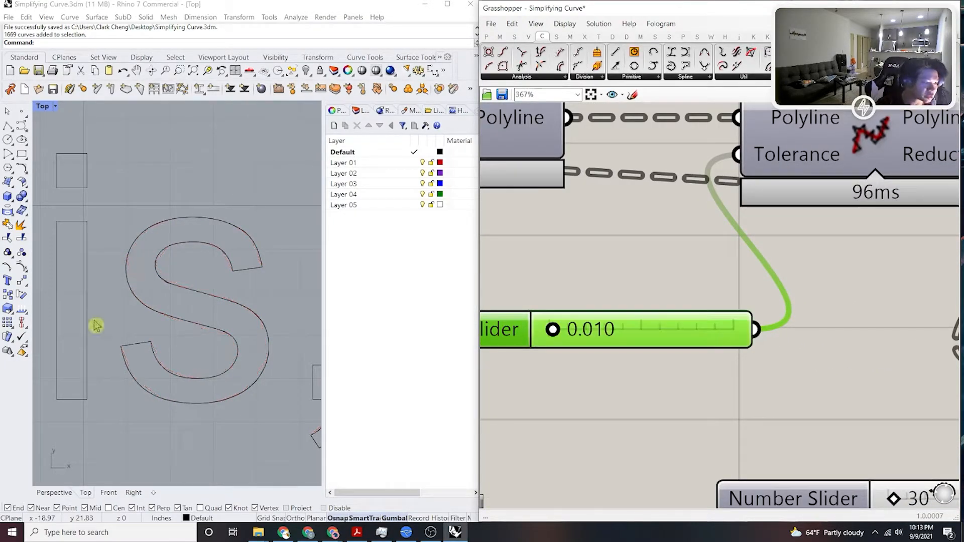
pyautogui.scroll(5, 164, 322)
pyautogui.scroll(2, 171, 302)
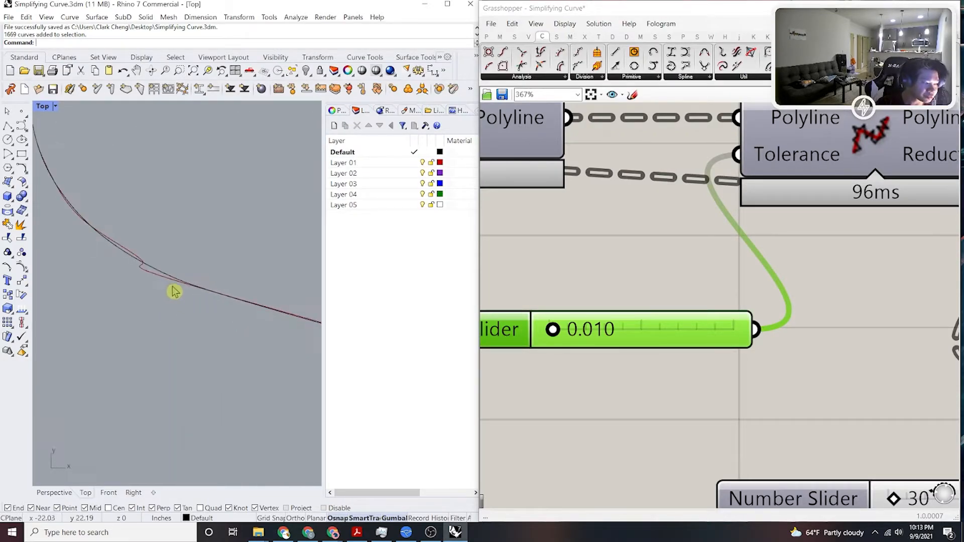
# Try Reduce tolerances of 0.009 and 0.008, checking the transition on the letter s's inner curve up close.
pyautogui.doubleClick(645, 331)
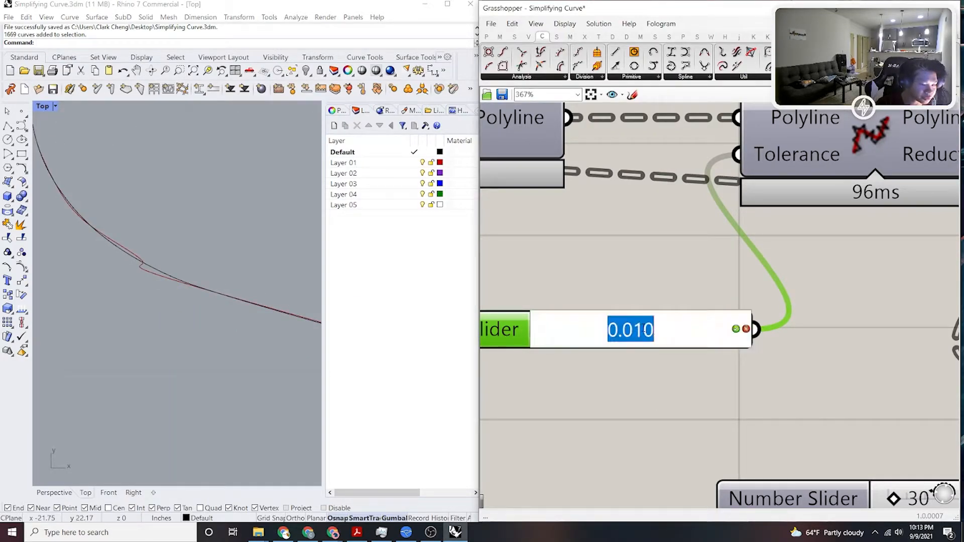
pyautogui.write('0.')
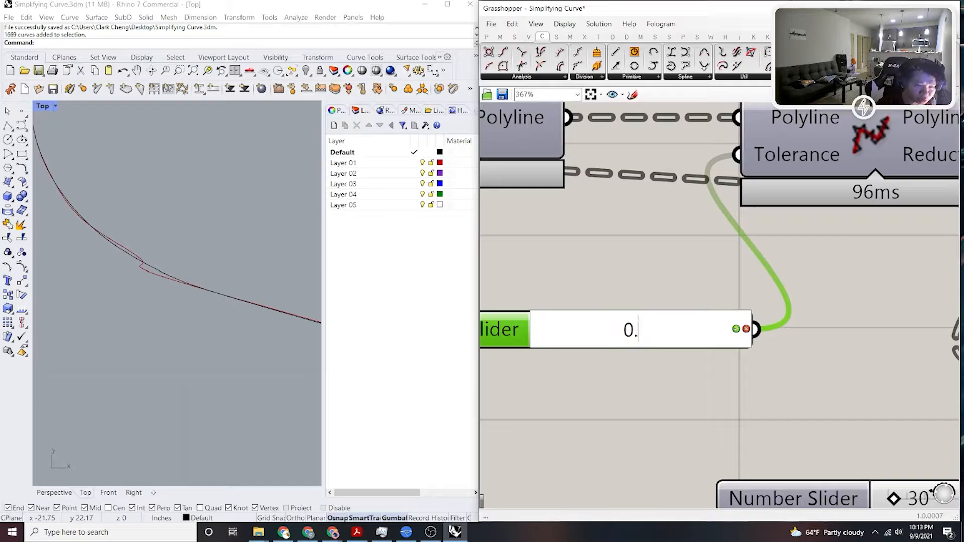
pyautogui.write('009')
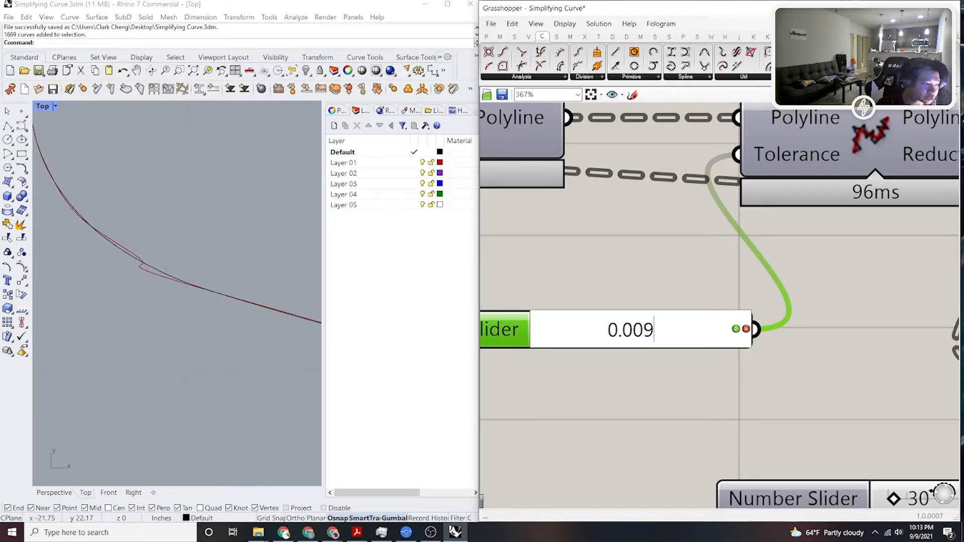
pyautogui.press('Return')
pyautogui.doubleClick(644, 324)
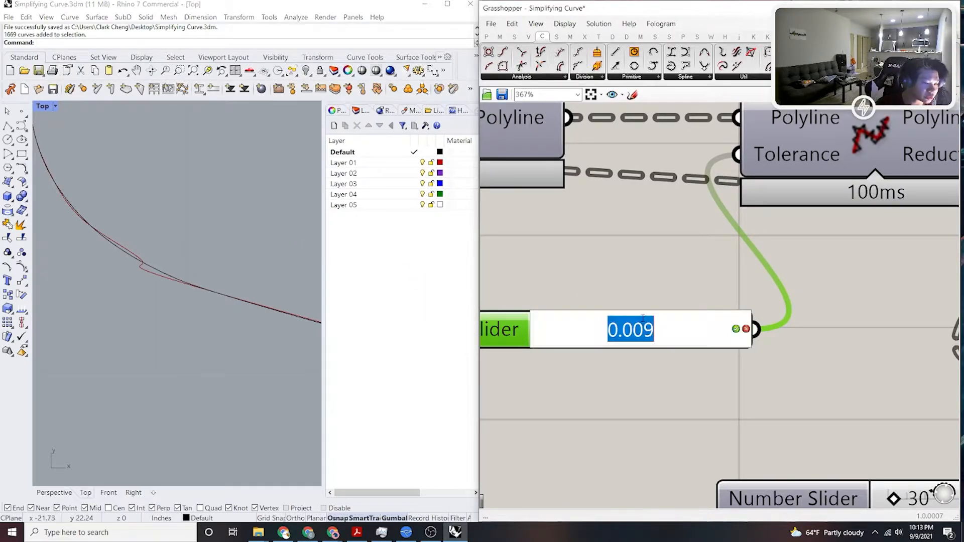
pyautogui.write('0.008')
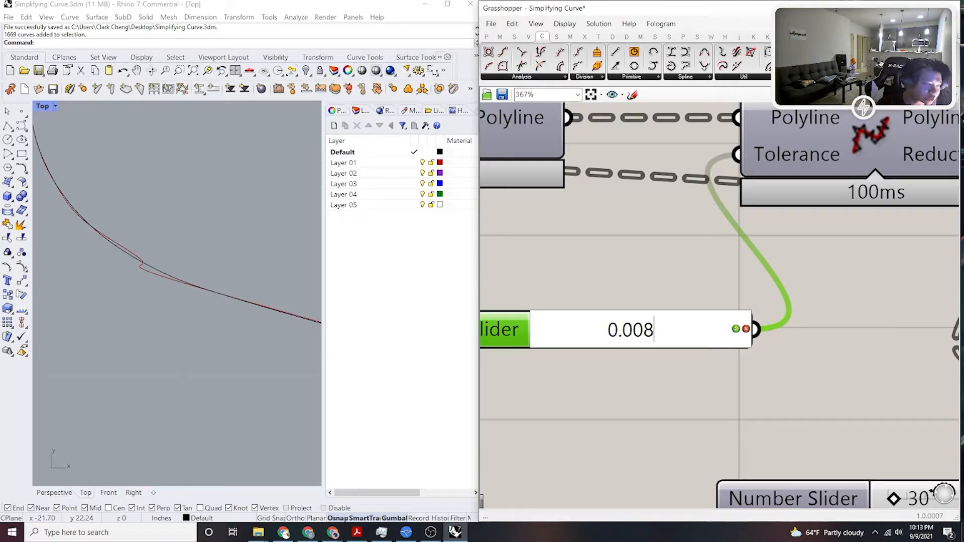
pyautogui.press('Return')
pyautogui.scroll(5, 151, 286)
pyautogui.scroll(-4, 181, 304)
pyautogui.scroll(6, 165, 309)
pyautogui.scroll(3, 161, 306)
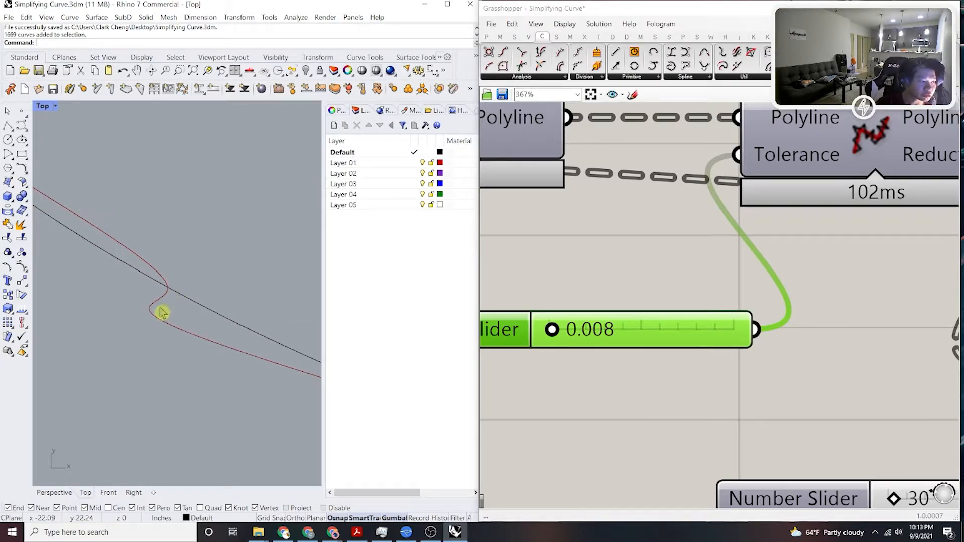
pyautogui.scroll(-6, 276, 352)
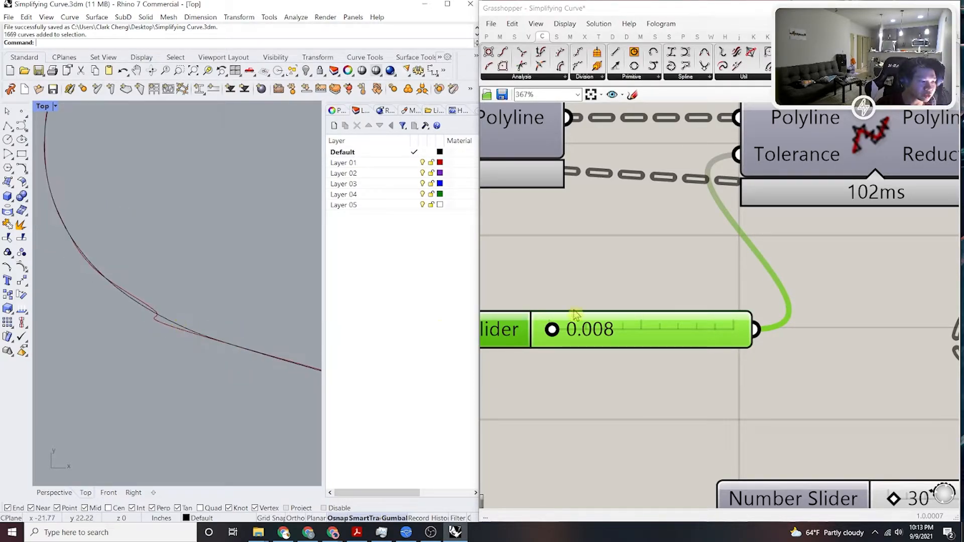
# Enable the preview of the Reduce component and the PolyLine component feeding it.
pyautogui.scroll(-5, 670, 307)
pyautogui.moveTo(670, 307); pyautogui.dragTo(649, 324, button='right')
pyautogui.click(673, 265)
pyautogui.middleClick(674, 265)
pyautogui.click(691, 240)
pyautogui.click(722, 214)
pyautogui.click(672, 267)
pyautogui.click(517, 258)
pyautogui.middleClick(517, 258)
pyautogui.click(537, 234)
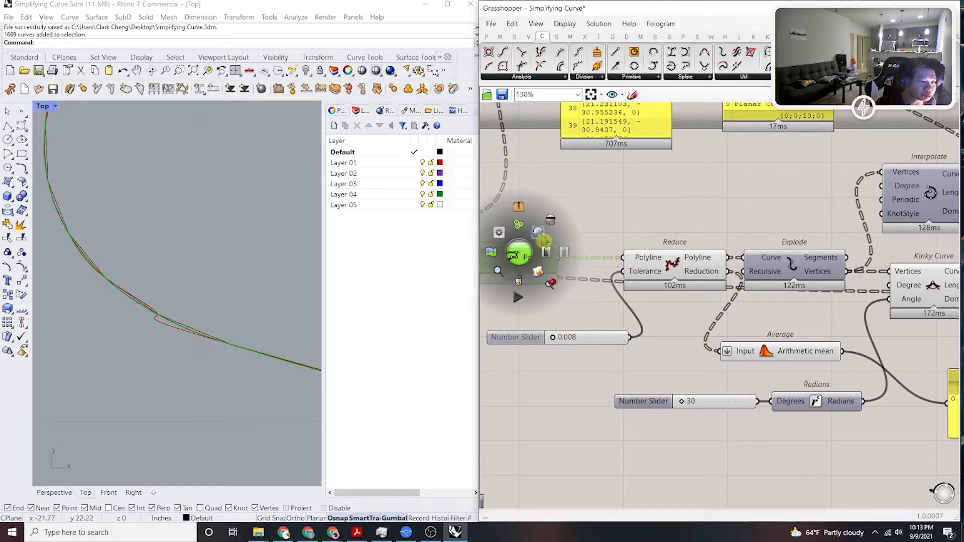
pyautogui.click(633, 223)
# Examine the PolyLine and Reduce previews along the letter s's curves by selecting each component.
pyautogui.click(508, 262)
pyautogui.click(686, 274)
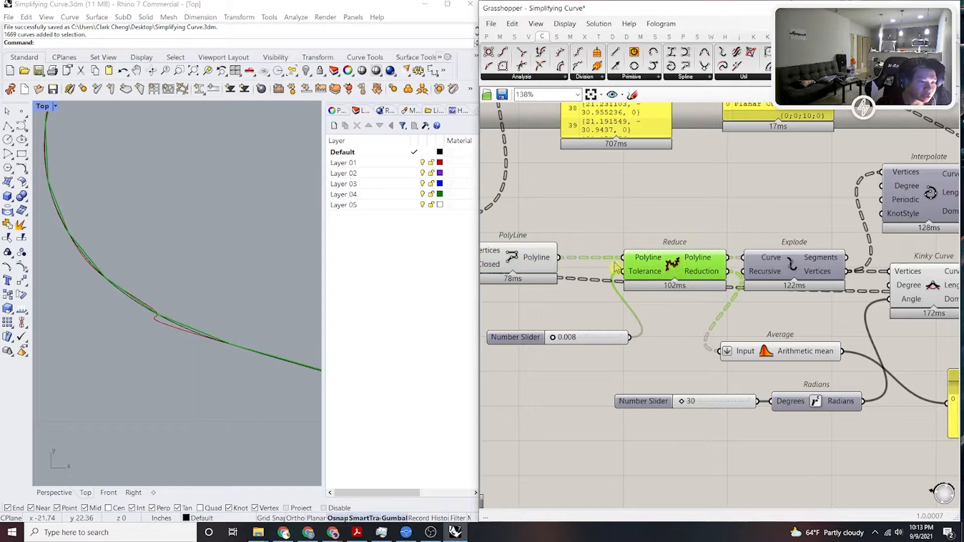
pyautogui.scroll(-6, 173, 303)
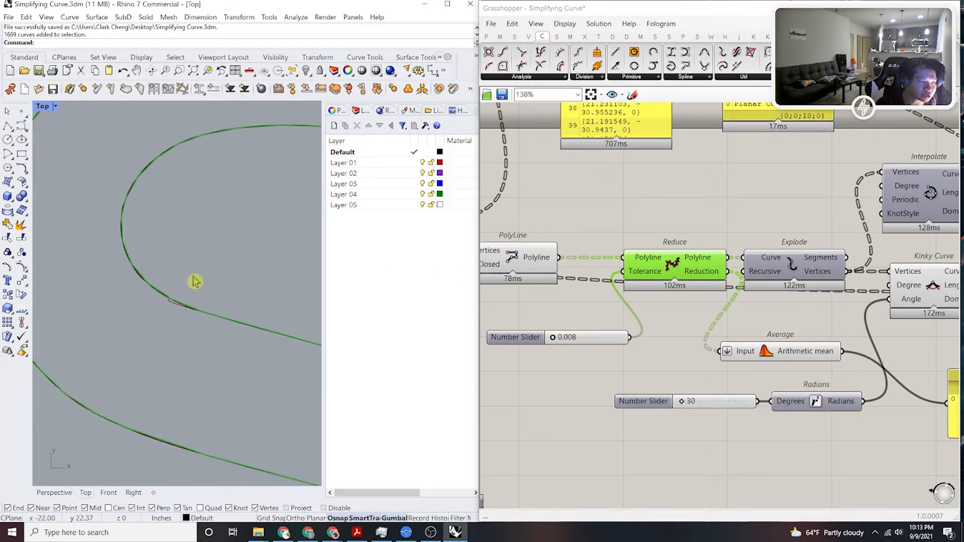
pyautogui.scroll(5, 135, 316)
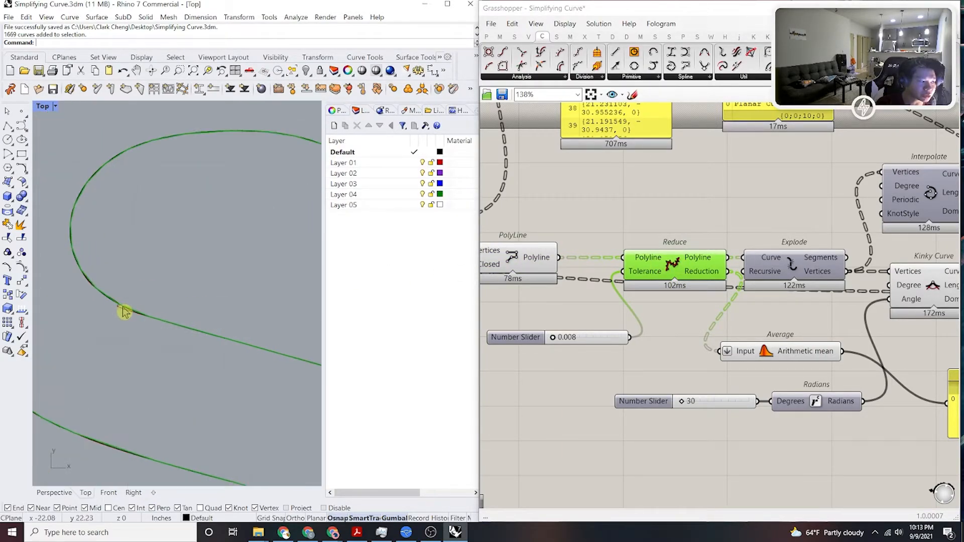
pyautogui.scroll(-2, 119, 329)
pyautogui.scroll(-4, 118, 329)
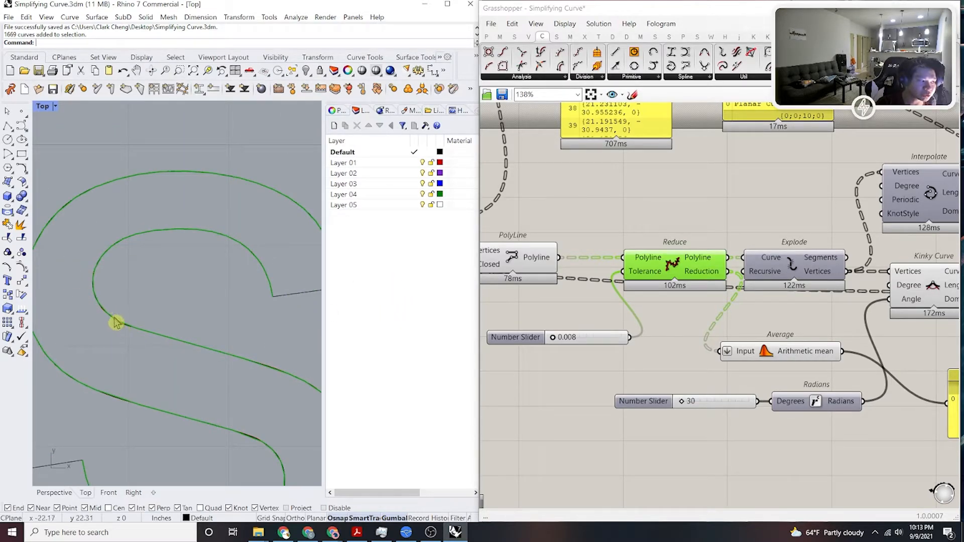
pyautogui.click(682, 342)
# Try a Reduce tolerance of 0.003.
pyautogui.scroll(3, 703, 311)
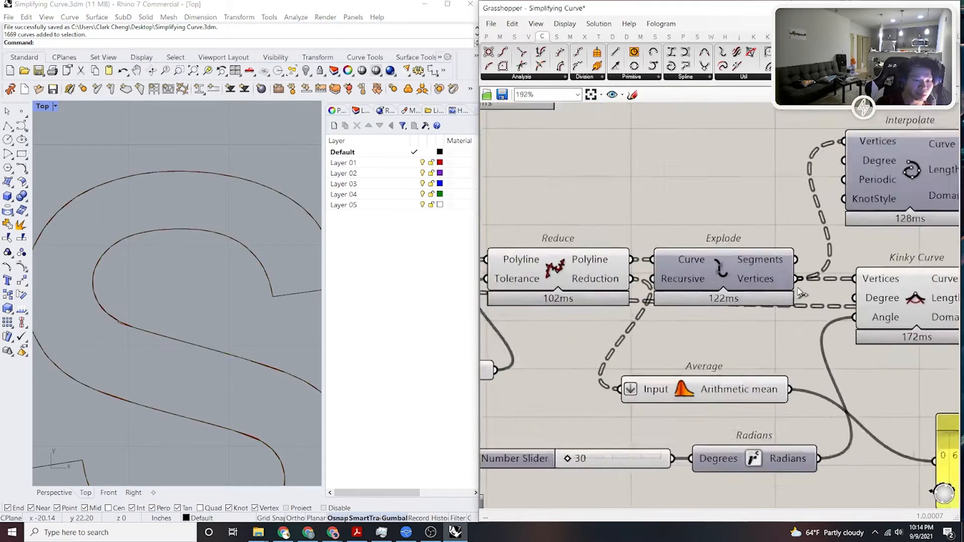
pyautogui.click(711, 284)
pyautogui.moveTo(630, 291); pyautogui.dragTo(840, 269, button='right')
pyautogui.moveTo(628, 334); pyautogui.dragTo(706, 335, button='right')
pyautogui.scroll(3, 673, 360)
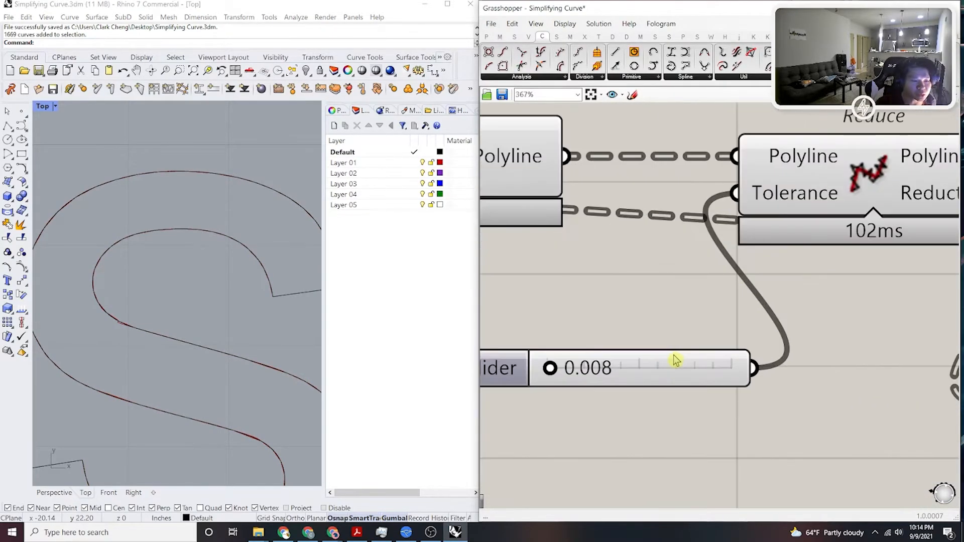
pyautogui.doubleClick(673, 358)
pyautogui.write('0.003')
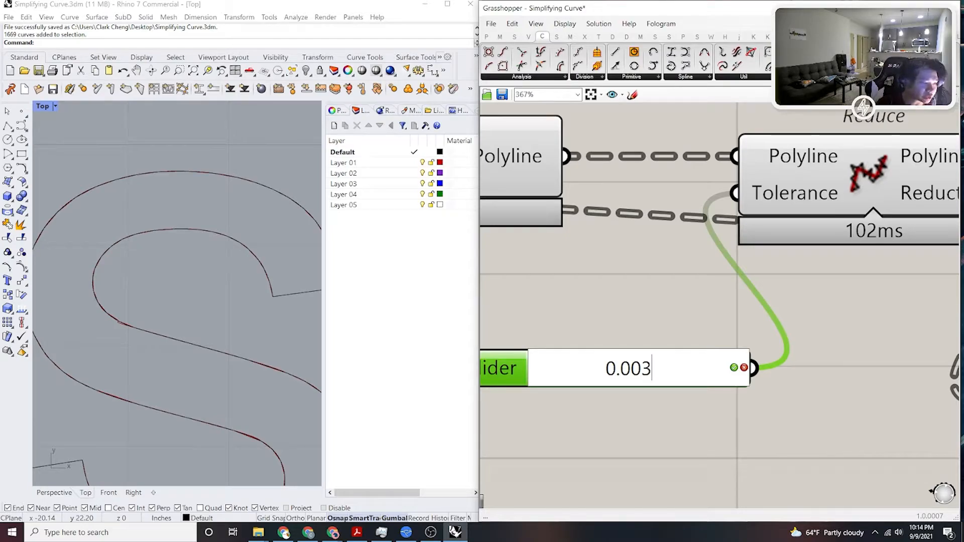
pyautogui.press('Return')
# Set the Reduce tolerance to 0.002 and check the letter s's inner curve.
pyautogui.doubleClick(644, 369)
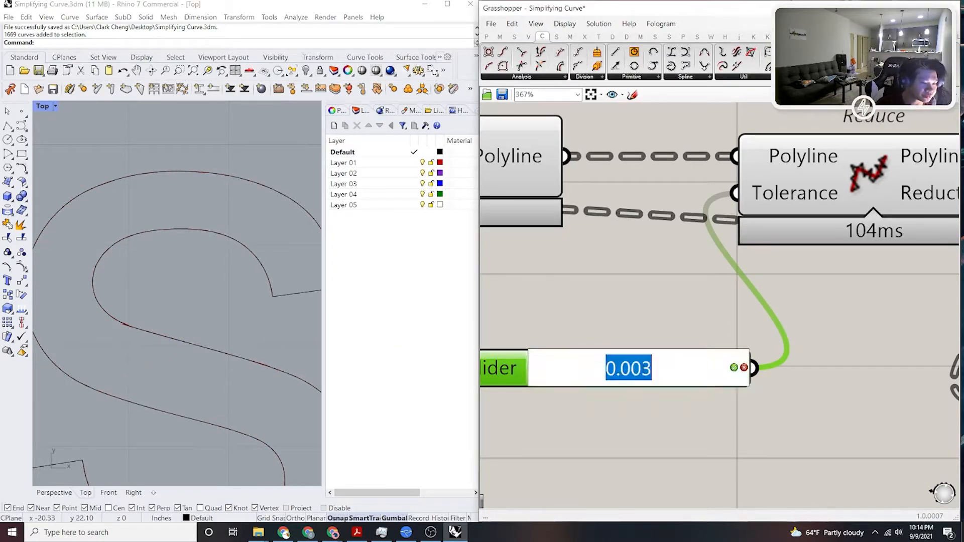
pyautogui.write('0.002')
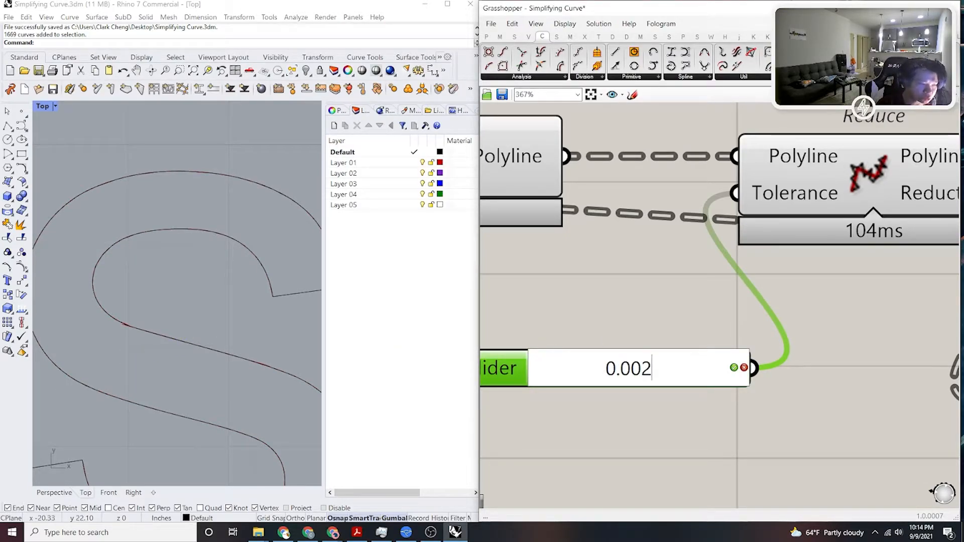
pyautogui.press('Return')
pyautogui.moveTo(237, 267); pyautogui.dragTo(248, 272, button='right')
# Enable the preview of the Control Points component fed by Join Curves.
pyautogui.scroll(-6, 716, 318)
pyautogui.moveTo(835, 317); pyautogui.dragTo(568, 337, button='right')
pyautogui.scroll(2, 758, 338)
pyautogui.scroll(3, 803, 337)
pyautogui.moveTo(888, 326); pyautogui.dragTo(738, 349, button='right')
pyautogui.click(753, 341)
pyautogui.middleClick(753, 340)
pyautogui.click(773, 324)
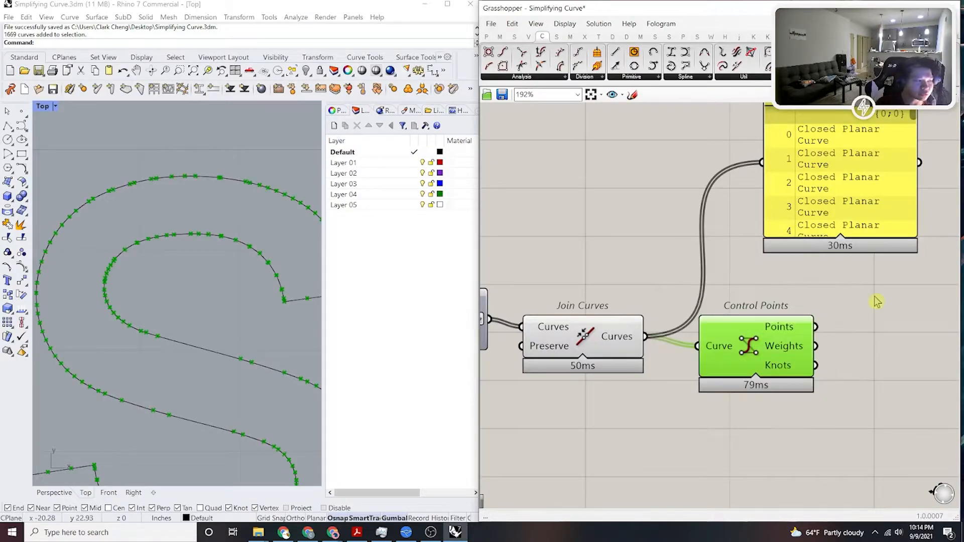
# Select the original letter s and compare its control points with the simplified ones, including the Control Points output's point count.
pyautogui.scroll(-4, 210, 291)
pyautogui.scroll(-4, 212, 284)
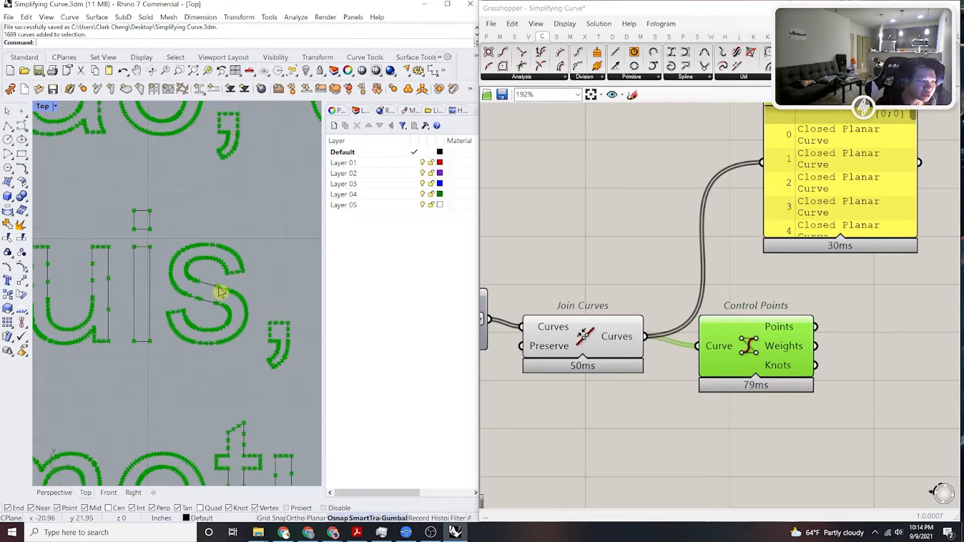
pyautogui.scroll(2, 211, 281)
pyautogui.click(211, 281)
pyautogui.scroll(2, 203, 282)
pyautogui.scroll(5, 195, 284)
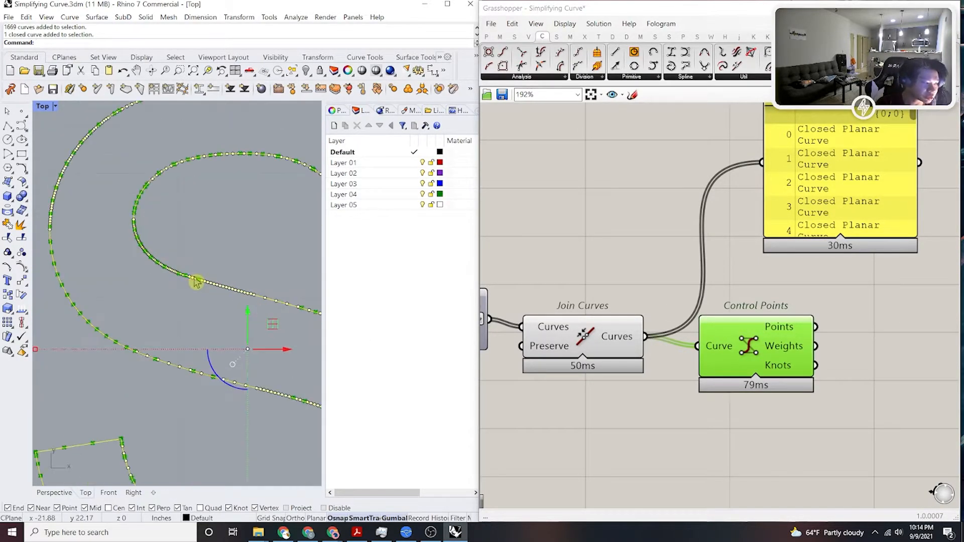
pyautogui.scroll(-5, 199, 288)
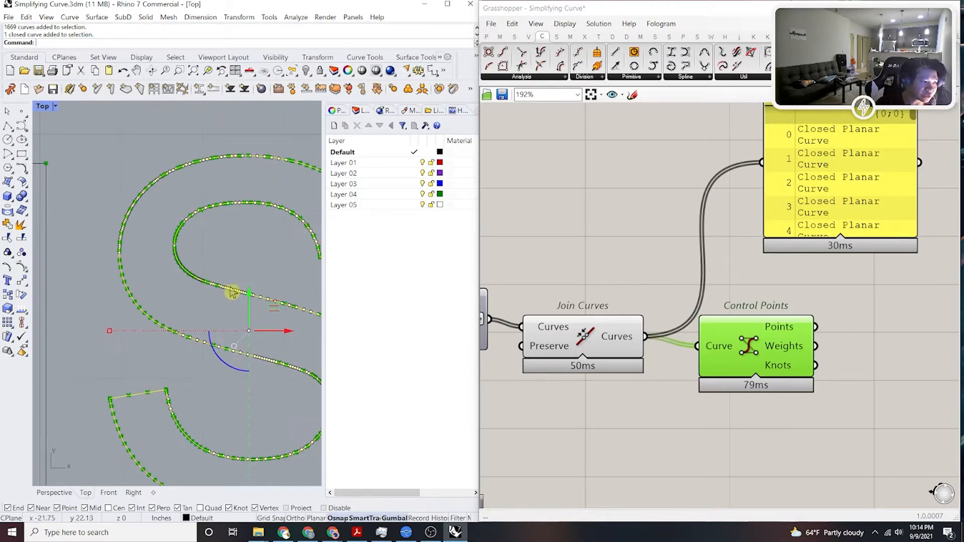
pyautogui.scroll(3, 678, 354)
pyautogui.moveTo(612, 330)
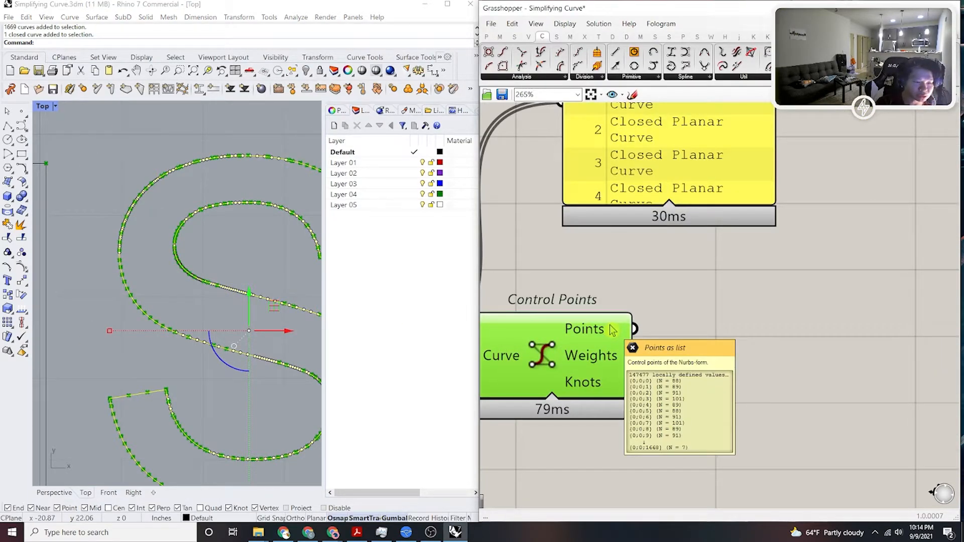
# Turn on the control points of all curves in the original paragraph with PointsOn.
pyautogui.scroll(-5, 186, 308)
pyautogui.scroll(-10, 191, 298)
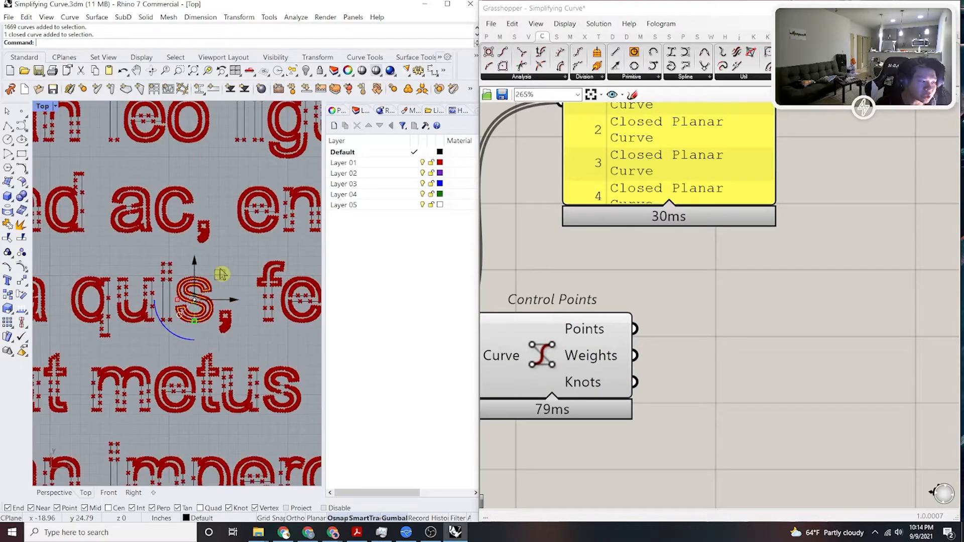
pyautogui.scroll(-10, 225, 283)
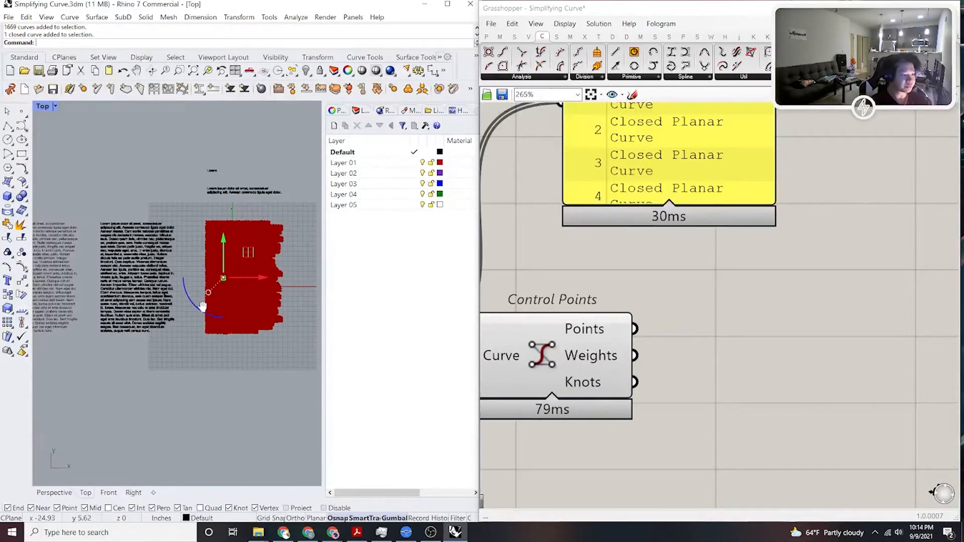
pyautogui.moveTo(285, 364); pyautogui.dragTo(178, 228)
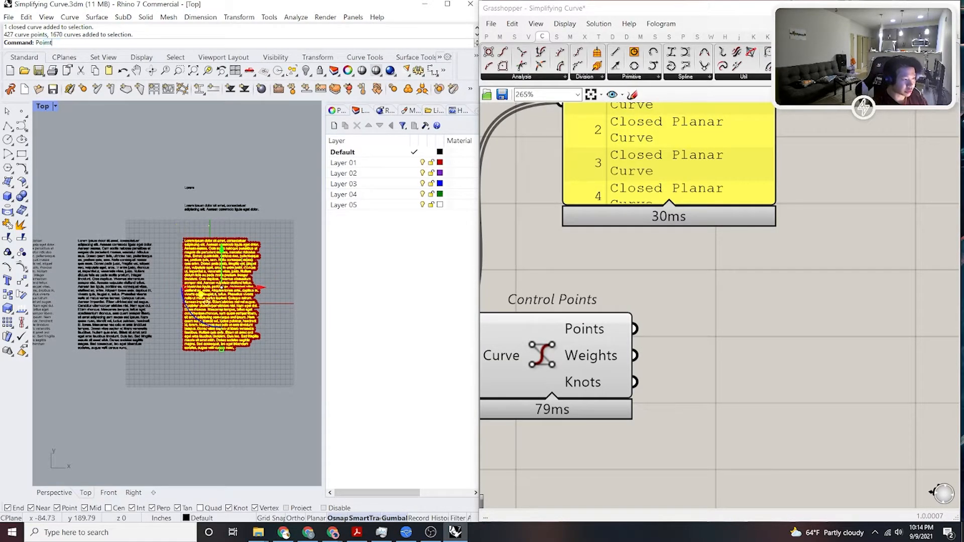
pyautogui.write('Point')
pyautogui.press('BackSpace')
pyautogui.press('BackSpace')
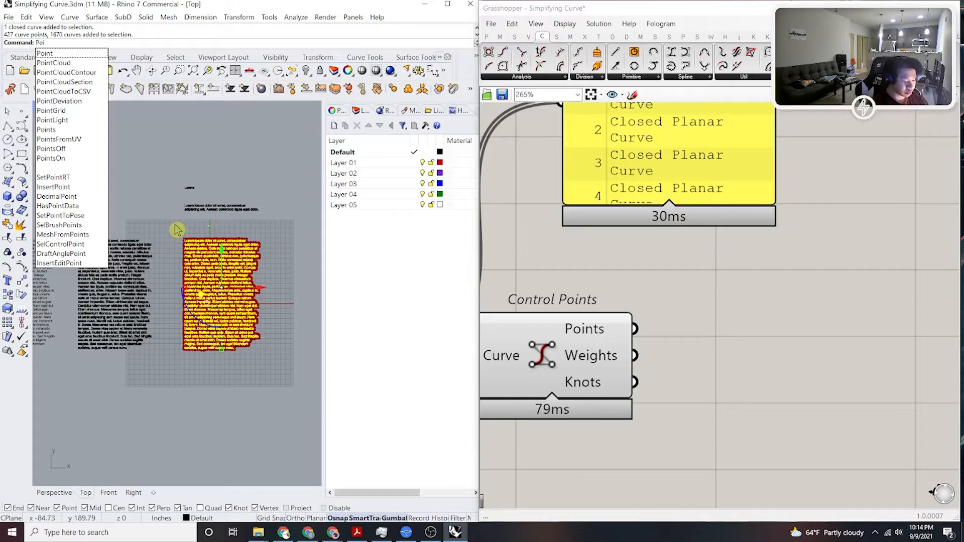
pyautogui.write('ntsOn')
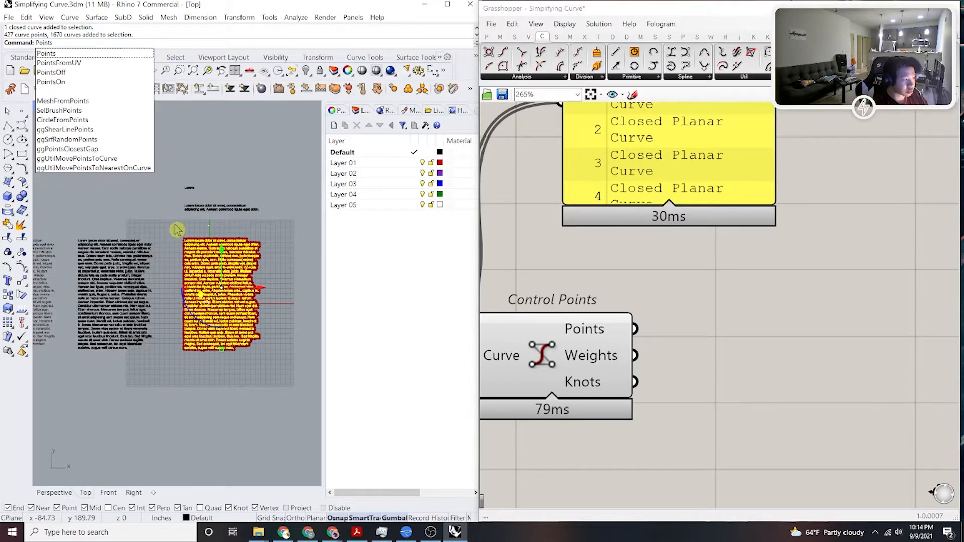
pyautogui.press('Return')
# Select all the displayed curve points, compare their count with the Control Points output, and clear the selection.
pyautogui.write('SelPts')
pyautogui.press('Return')
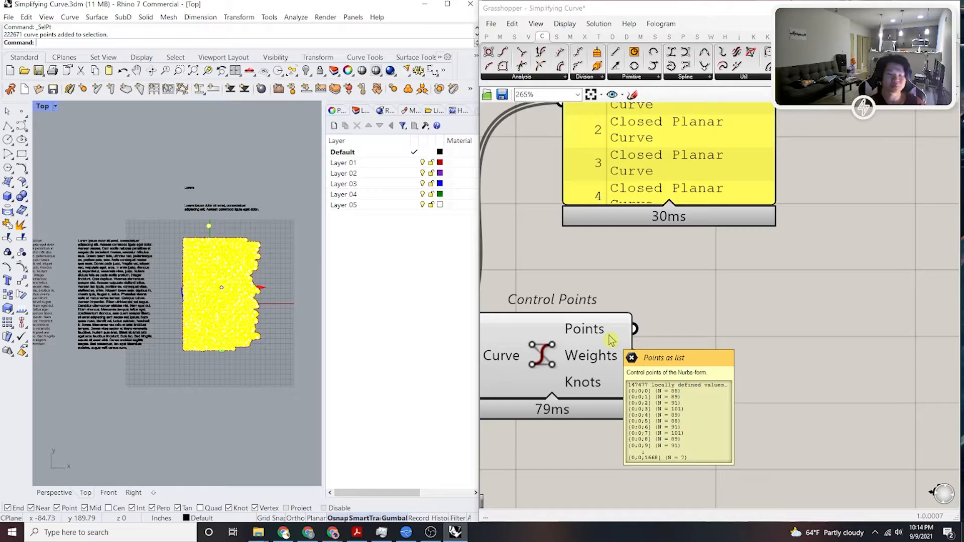
pyautogui.moveTo(603, 339); pyautogui.dragTo(664, 368, button='right')
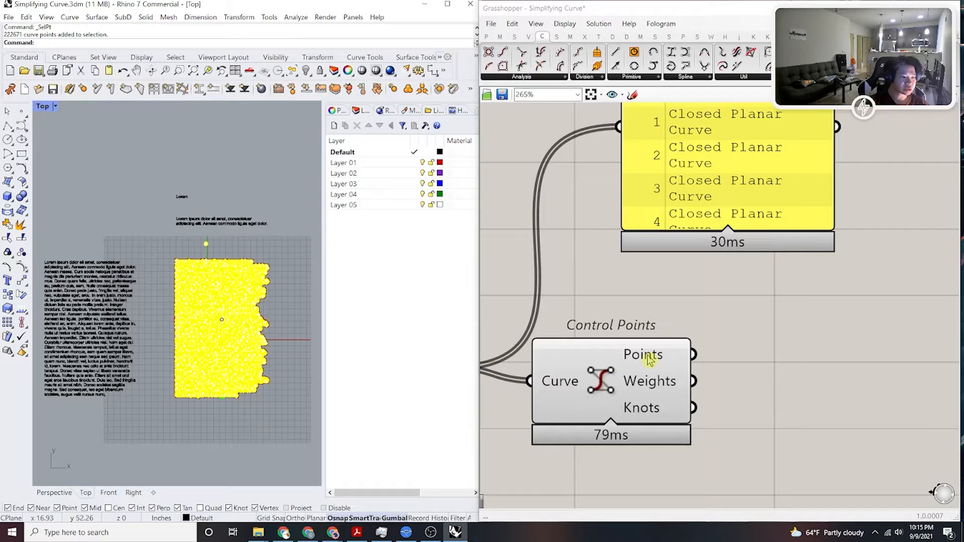
pyautogui.moveTo(648, 356)
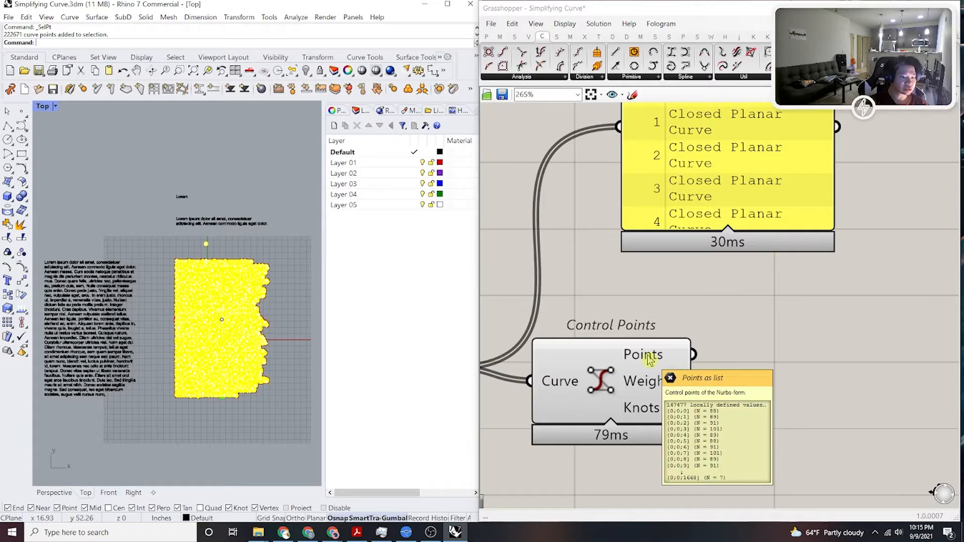
pyautogui.click(302, 244)
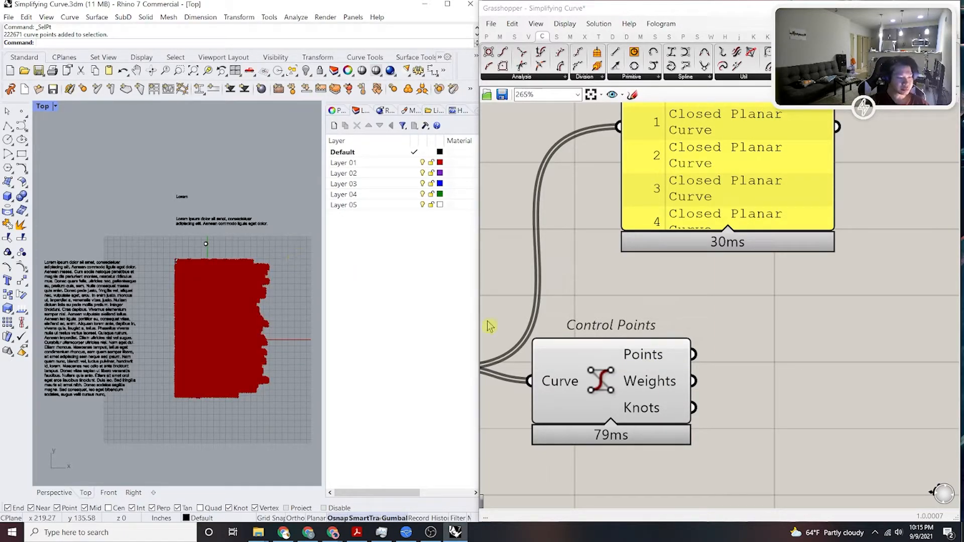
# Examine the control points along the letter f's straight and curved parts, checking the Join Curves result.
pyautogui.moveTo(531, 339); pyautogui.dragTo(639, 330, button='right')
pyautogui.moveTo(251, 289); pyautogui.dragTo(252, 288, button='right')
pyautogui.scroll(20, 253, 293)
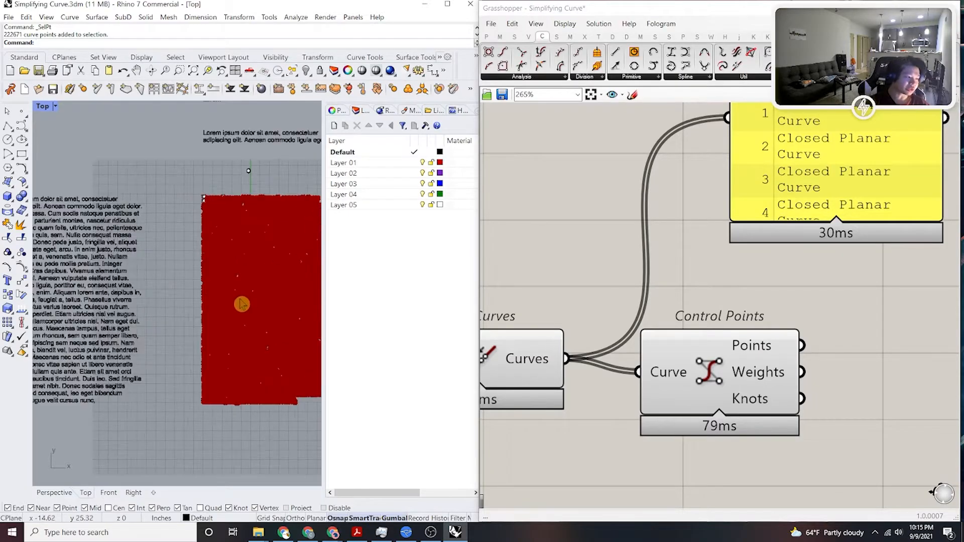
pyautogui.scroll(15, 242, 304)
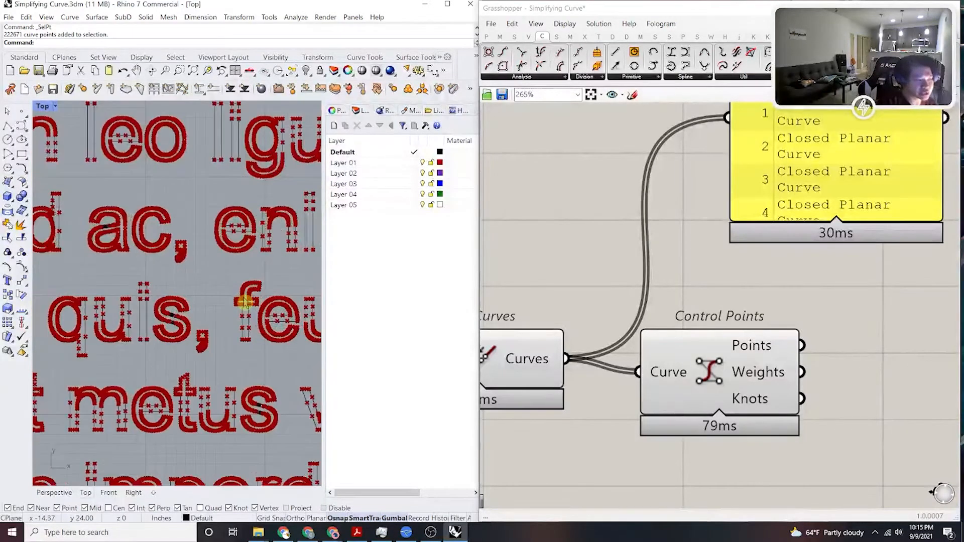
pyautogui.moveTo(517, 344); pyautogui.dragTo(642, 337, button='right')
pyautogui.scroll(-3, 687, 315)
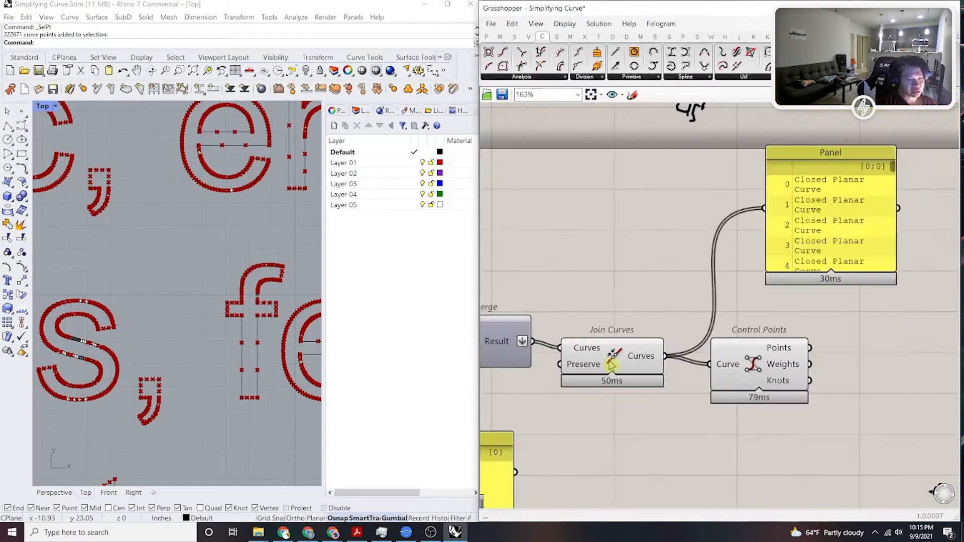
pyautogui.click(610, 351)
pyautogui.click(602, 289)
pyautogui.scroll(6, 241, 321)
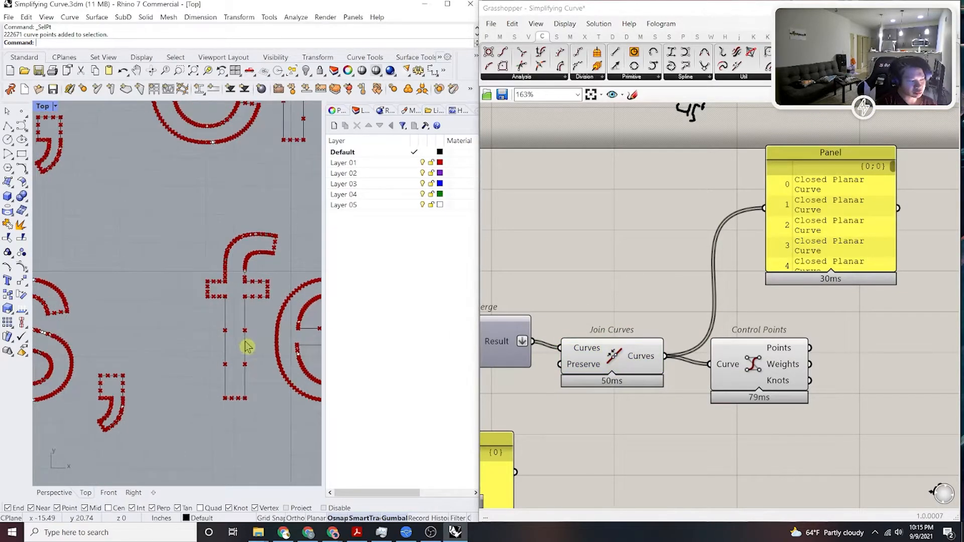
pyautogui.scroll(-3, 721, 365)
# Try feeding the Control Points component from the upstream straight-segment list instead of Join Curves.
pyautogui.click(745, 467)
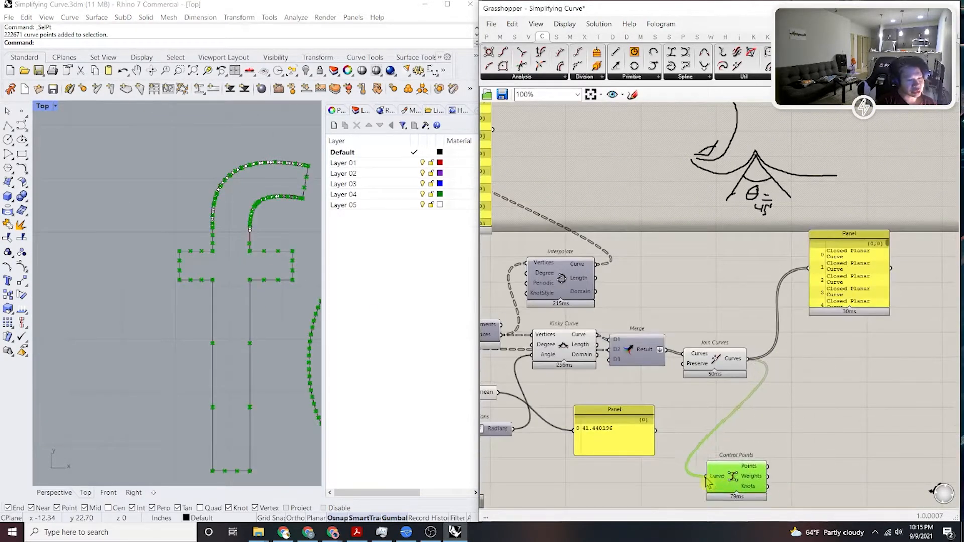
pyautogui.scroll(-4, 667, 398)
pyautogui.scroll(4, 668, 398)
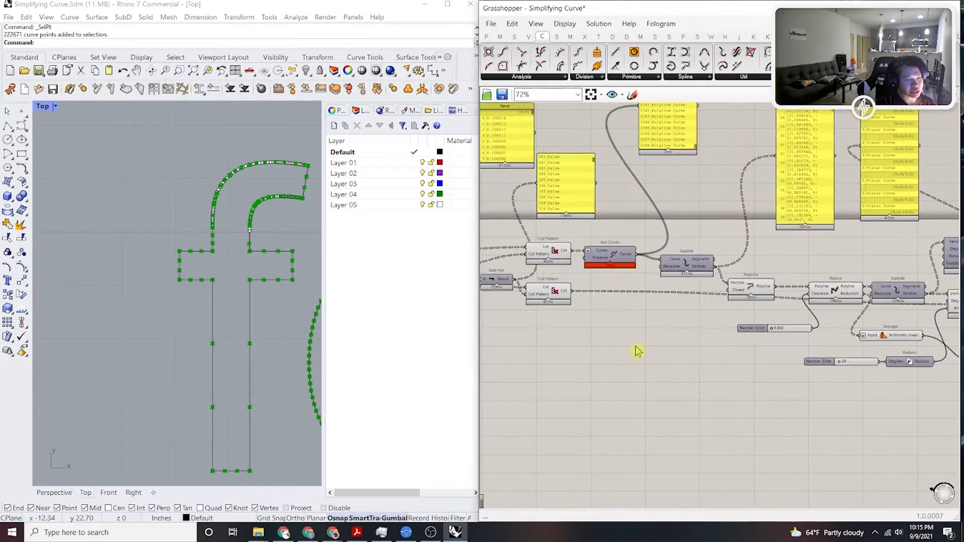
pyautogui.scroll(-4, 633, 300)
pyautogui.scroll(4, 768, 352)
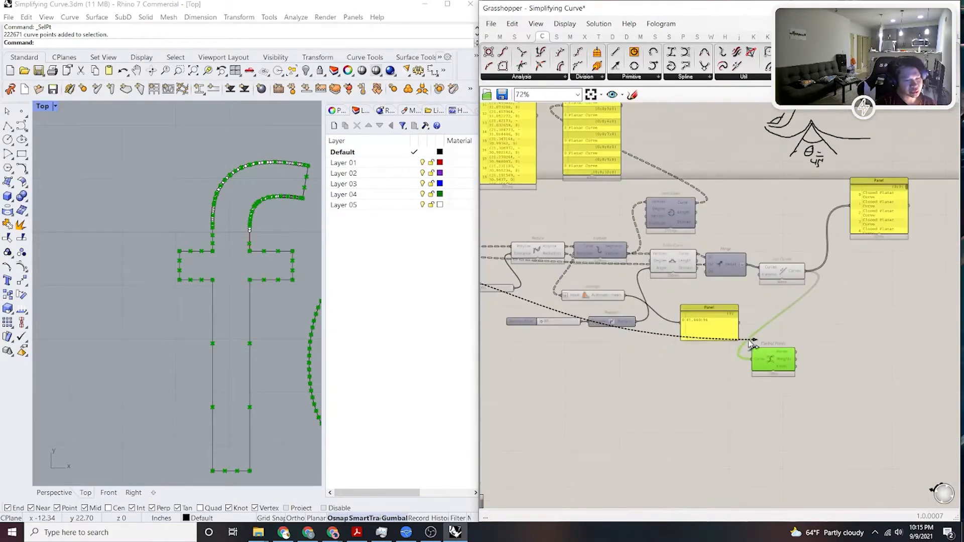
pyautogui.moveTo(772, 360); pyautogui.dragTo(723, 369)
pyautogui.scroll(-3, 717, 368)
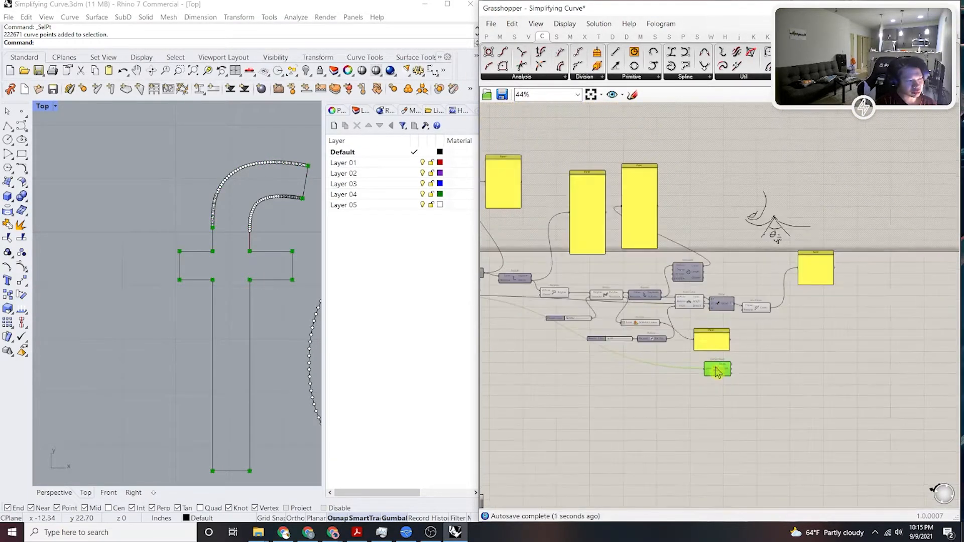
# Examine the components leading into Join Curves by selecting them and checking their geometry on the letter f.
pyautogui.scroll(3, 738, 368)
pyautogui.click(699, 271)
pyautogui.scroll(3, 718, 297)
pyautogui.click(741, 322)
pyautogui.moveTo(740, 322); pyautogui.dragTo(737, 311)
pyautogui.scroll(3, 713, 314)
pyautogui.click(702, 312)
pyautogui.moveTo(702, 312)
pyautogui.scroll(-3, 701, 312)
pyautogui.click(738, 337)
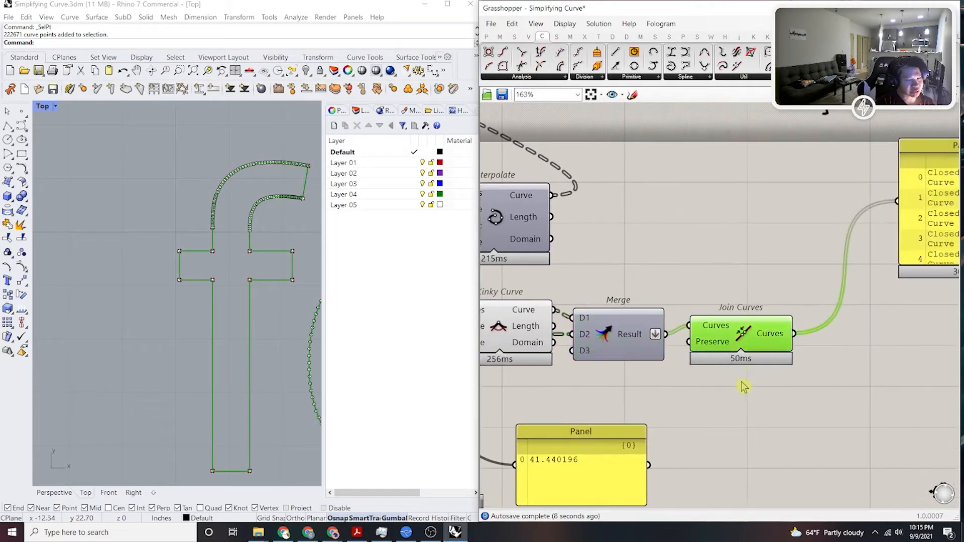
# Reconnect the Join Curves output to the Control Points component and place that component beside Join Curves.
pyautogui.moveTo(719, 498); pyautogui.dragTo(631, 483, button='right')
pyautogui.moveTo(572, 481); pyautogui.dragTo(691, 315)
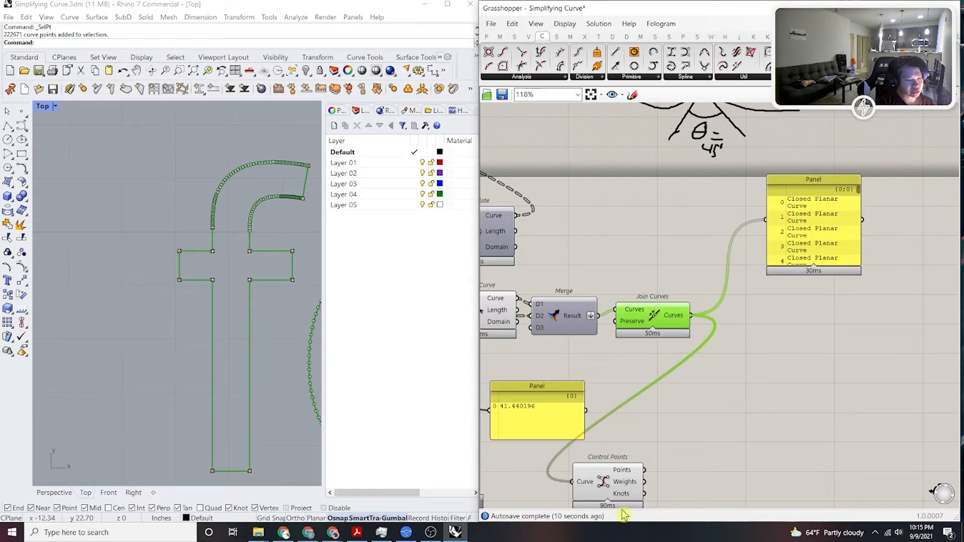
pyautogui.moveTo(608, 483); pyautogui.dragTo(797, 370)
# Add a Simplify Curve component fed by the Join Curves output and check its result on the letter f.
pyautogui.doubleClick(708, 431)
pyautogui.write('simpl')
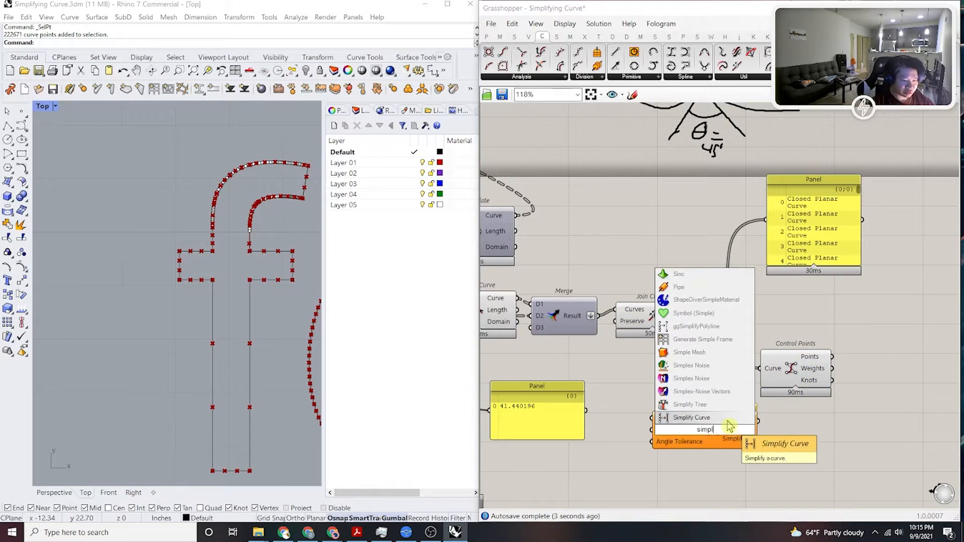
pyautogui.click(703, 418)
pyautogui.scroll(2, 662, 426)
pyautogui.moveTo(627, 413); pyautogui.dragTo(691, 282)
pyautogui.moveTo(781, 358); pyautogui.dragTo(731, 361, button='right')
pyautogui.moveTo(731, 361); pyautogui.dragTo(783, 309)
pyautogui.moveTo(616, 456); pyautogui.dragTo(694, 395)
pyautogui.scroll(8, 247, 232)
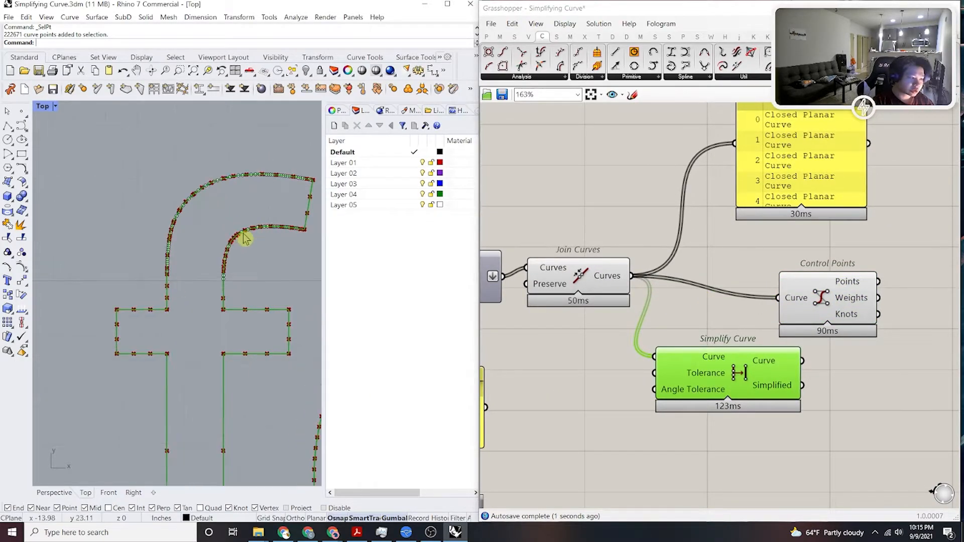
# Feed the Control Points component from Simplify Curve's curve output, tidy both components, and check the letter f's points.
pyautogui.scroll(-3, 689, 401)
pyautogui.moveTo(746, 338); pyautogui.dragTo(758, 376)
pyautogui.moveTo(770, 346); pyautogui.dragTo(832, 418)
pyautogui.scroll(2, 755, 398)
pyautogui.moveTo(746, 393)
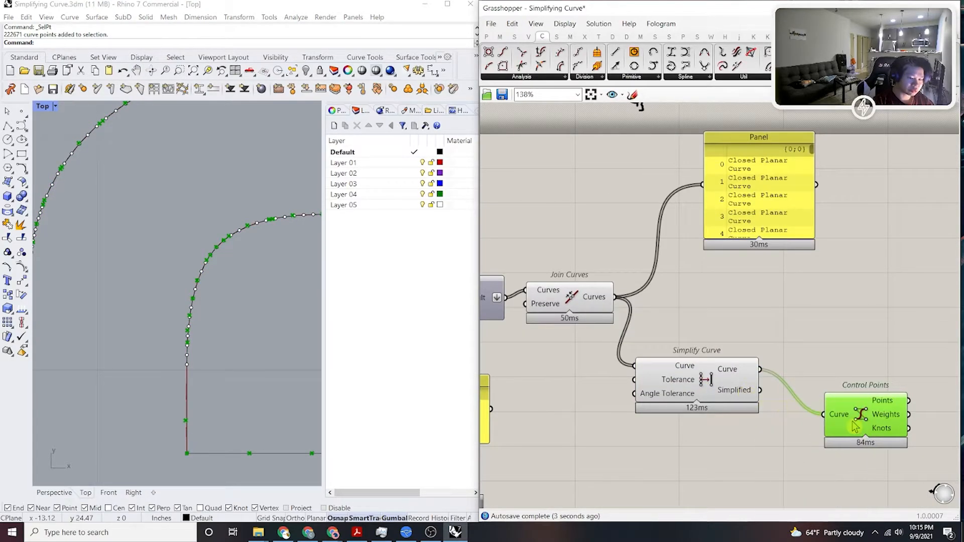
pyautogui.moveTo(854, 426); pyautogui.dragTo(853, 394)
pyautogui.moveTo(658, 395); pyautogui.dragTo(666, 366)
pyautogui.scroll(-10, 220, 331)
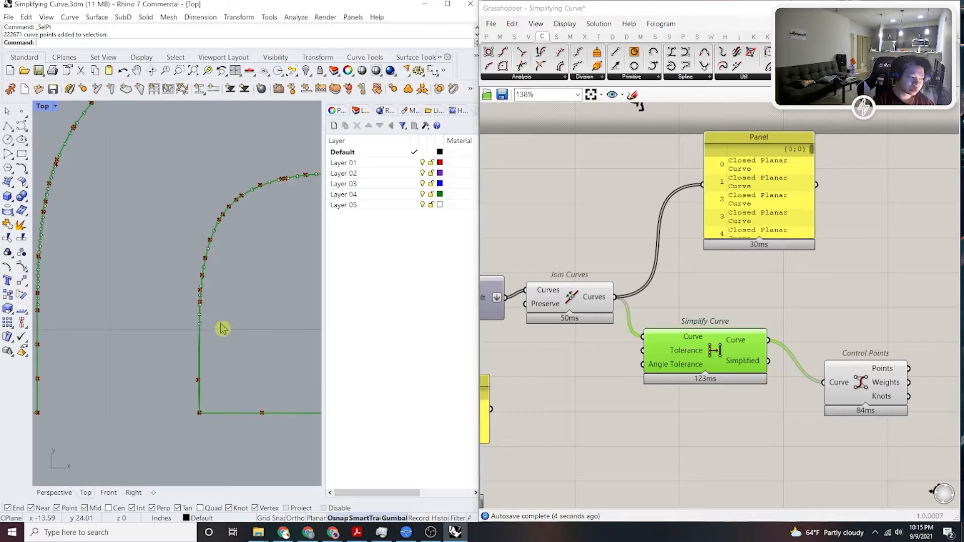
pyautogui.click(843, 382)
pyautogui.moveTo(785, 408); pyautogui.dragTo(764, 420, button='right')
pyautogui.click(714, 414)
# Feed Simplify Curve directly from the Merge result and position it ahead of Join Curves.
pyautogui.moveTo(681, 351); pyautogui.dragTo(776, 368, button='right')
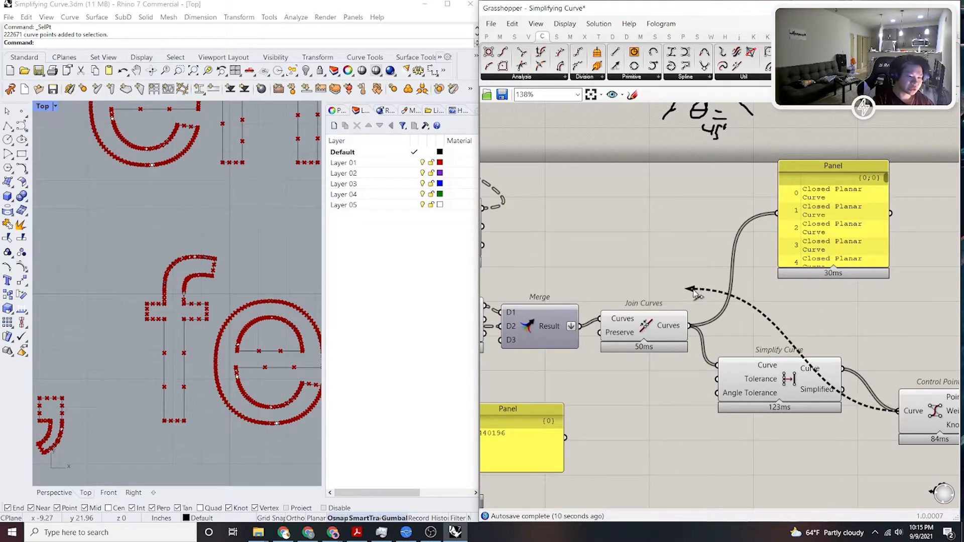
pyautogui.moveTo(718, 365); pyautogui.dragTo(610, 313)
pyautogui.moveTo(622, 327); pyautogui.dragTo(816, 324)
pyautogui.moveTo(791, 393); pyautogui.dragTo(684, 354)
pyautogui.scroll(3, 736, 335)
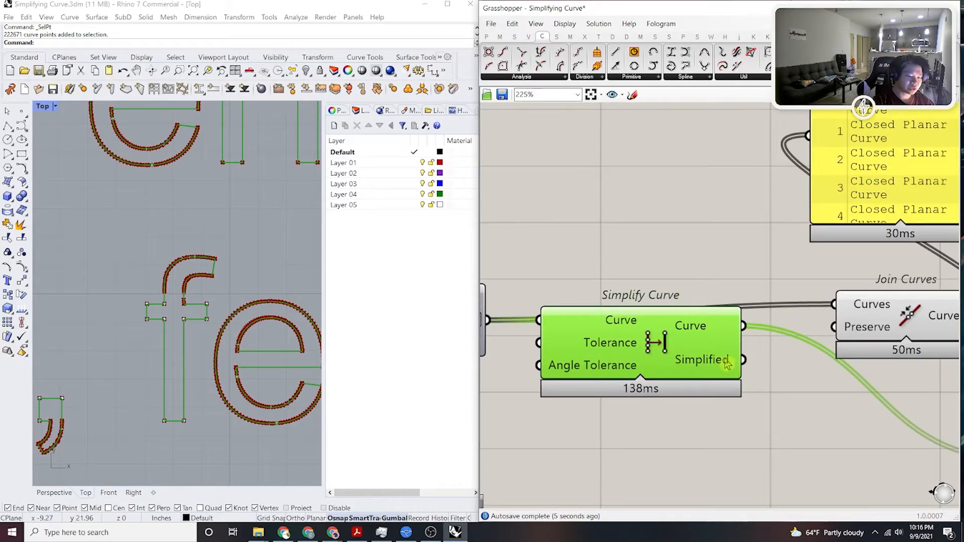
# Feed Join Curves from Simplify Curve's curve output and preview the joined result on the letters.
pyautogui.moveTo(727, 365)
pyautogui.moveTo(727, 365); pyautogui.dragTo(656, 384, button='right')
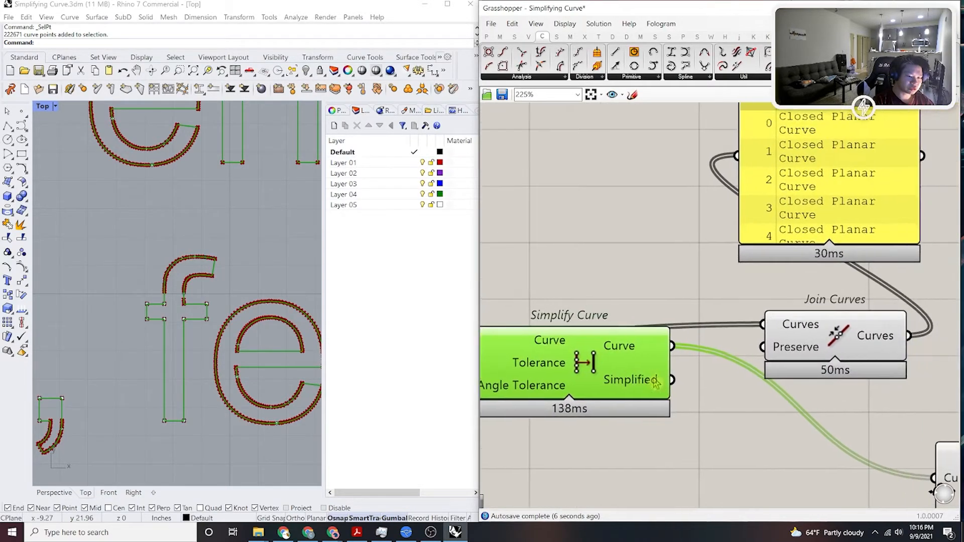
pyautogui.moveTo(754, 326); pyautogui.dragTo(681, 285)
pyautogui.click(674, 343)
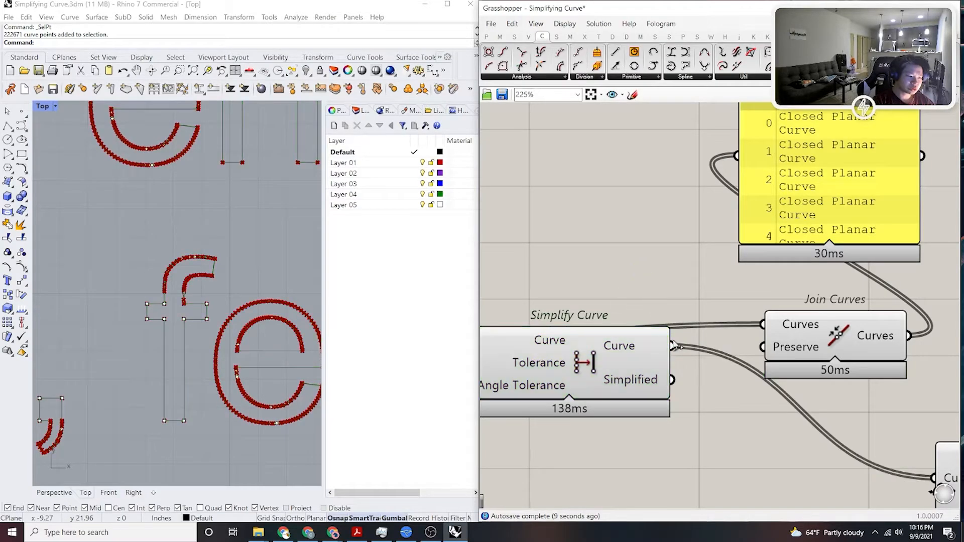
pyautogui.moveTo(755, 320); pyautogui.dragTo(762, 324)
pyautogui.click(835, 340)
pyautogui.moveTo(837, 338); pyautogui.dragTo(656, 356, button='right')
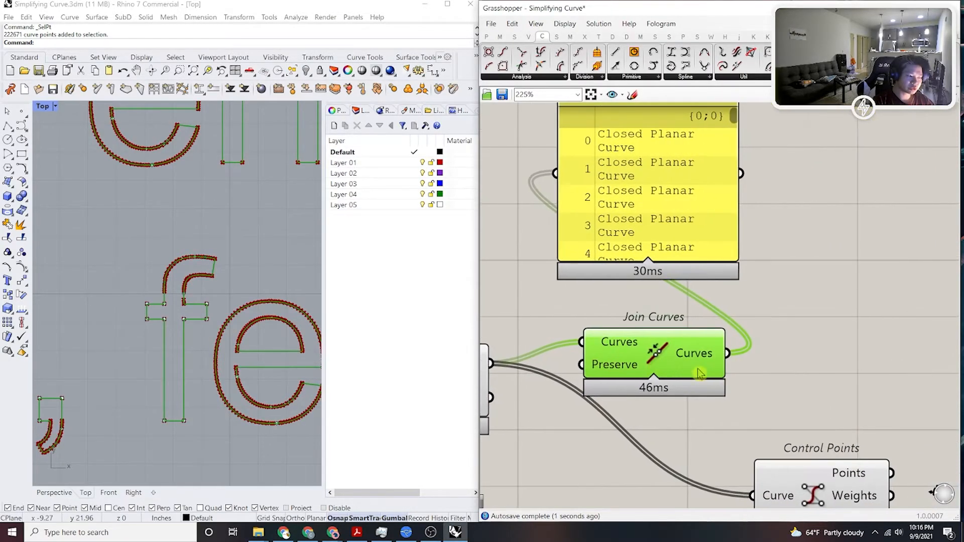
# Feed Control Points from the Join Curves output, reposition it slightly below Join Curves, and check the letter e's points.
pyautogui.moveTo(752, 496); pyautogui.dragTo(728, 354)
pyautogui.moveTo(775, 422); pyautogui.dragTo(717, 359, button='right')
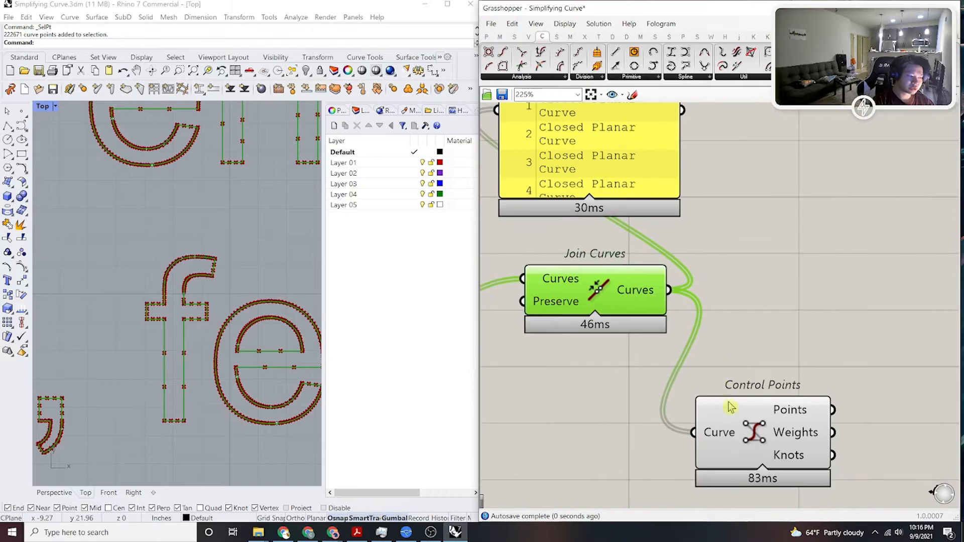
pyautogui.moveTo(740, 419); pyautogui.dragTo(776, 318)
pyautogui.click(672, 384)
pyautogui.moveTo(635, 395); pyautogui.dragTo(719, 389, button='right')
pyautogui.moveTo(694, 292); pyautogui.dragTo(670, 314)
pyautogui.click(715, 397)
pyautogui.scroll(8, 279, 312)
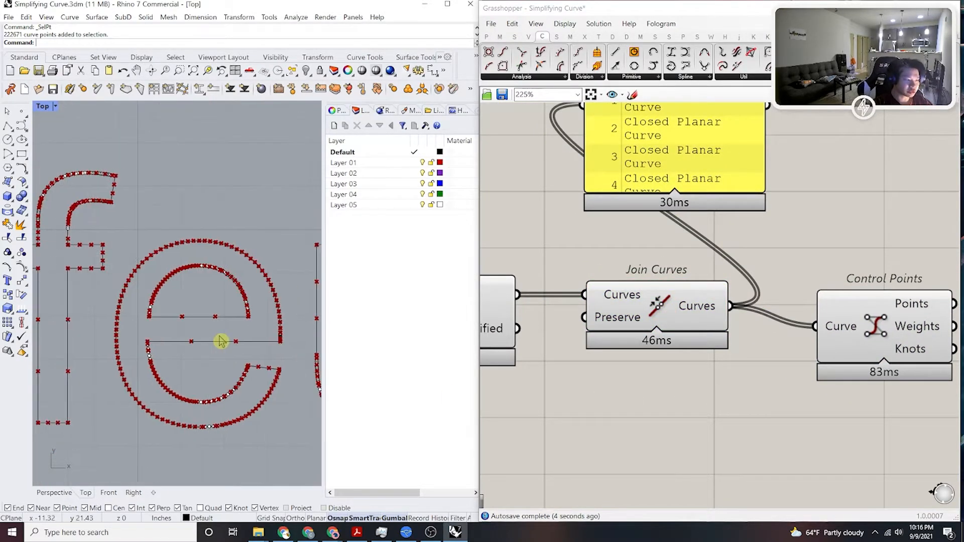
pyautogui.scroll(-3, 199, 343)
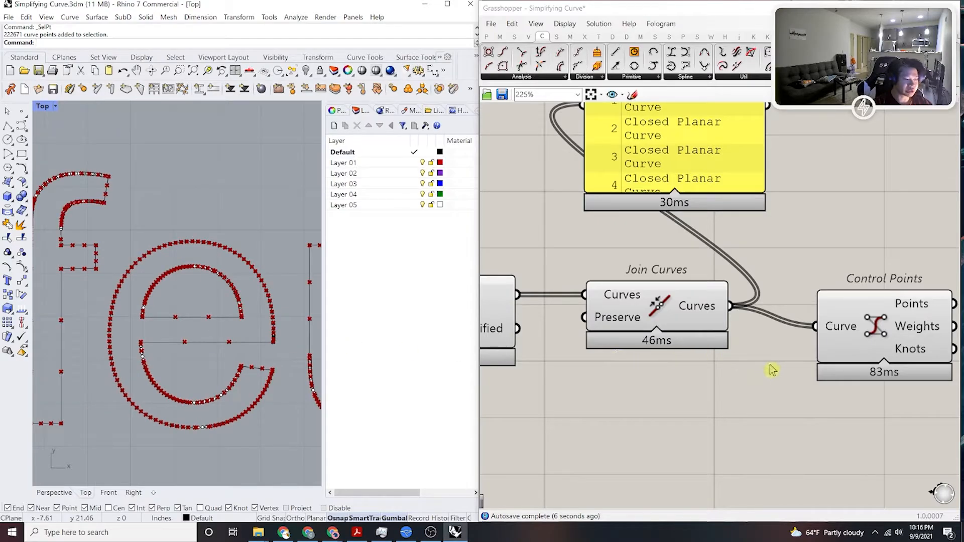
pyautogui.moveTo(769, 367); pyautogui.dragTo(704, 388, button='right')
pyautogui.moveTo(783, 356); pyautogui.dragTo(763, 396)
# Review the component chain from Merge to Control Points and examine the Join Curves result on the surrounding letters.
pyautogui.moveTo(683, 393); pyautogui.dragTo(723, 385, button='right')
pyautogui.scroll(-4, 718, 386)
pyautogui.scroll(-4, 662, 392)
pyautogui.scroll(2, 729, 411)
pyautogui.moveTo(657, 396); pyautogui.dragTo(759, 400, button='right')
pyautogui.click(728, 410)
pyautogui.click(618, 355)
pyautogui.moveTo(860, 372); pyautogui.dragTo(745, 380, button='right')
pyautogui.scroll(3, 745, 380)
pyautogui.click(724, 374)
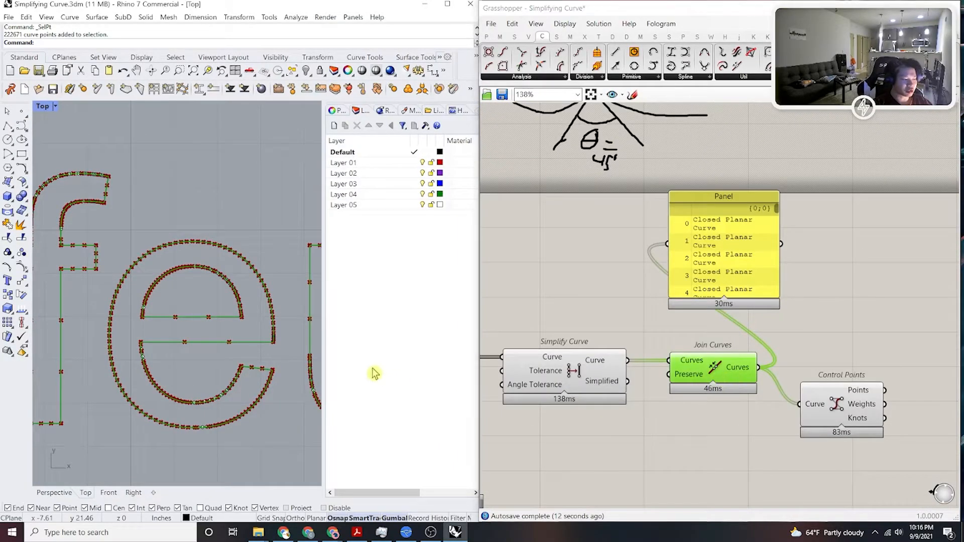
pyautogui.scroll(-2, 246, 261)
pyautogui.scroll(-5, 214, 304)
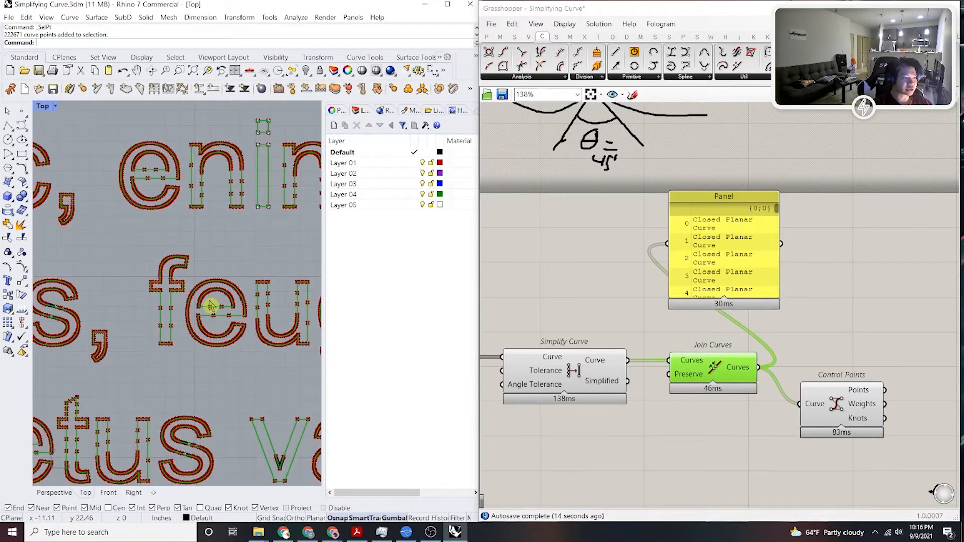
# Move the Merge component slightly lower between Kinky Curve and Simplify Curve.
pyautogui.moveTo(735, 388); pyautogui.dragTo(857, 392, button='right')
pyautogui.click(678, 381)
pyautogui.click(616, 314)
pyautogui.moveTo(616, 314); pyautogui.dragTo(765, 310, button='right')
pyautogui.moveTo(590, 371); pyautogui.dragTo(666, 371, button='right')
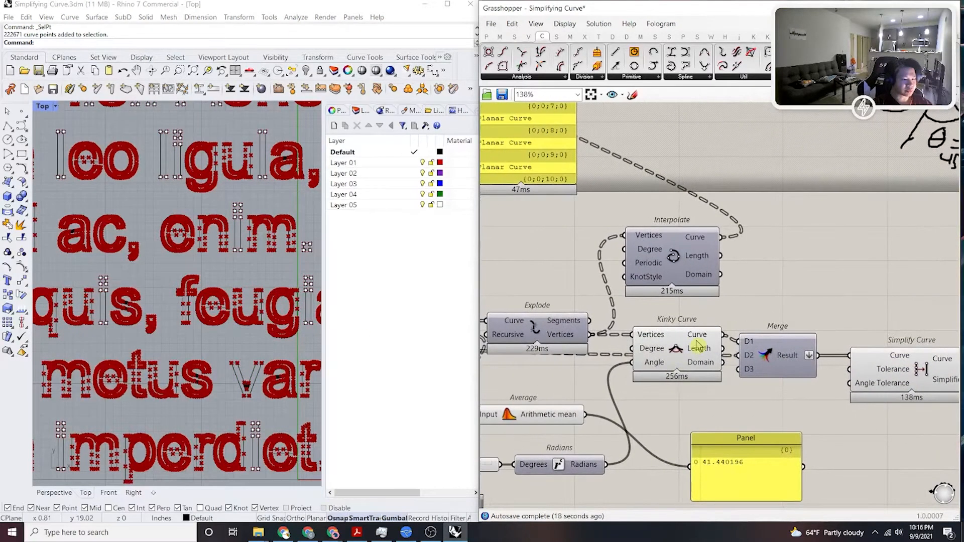
pyautogui.moveTo(766, 356); pyautogui.dragTo(778, 389)
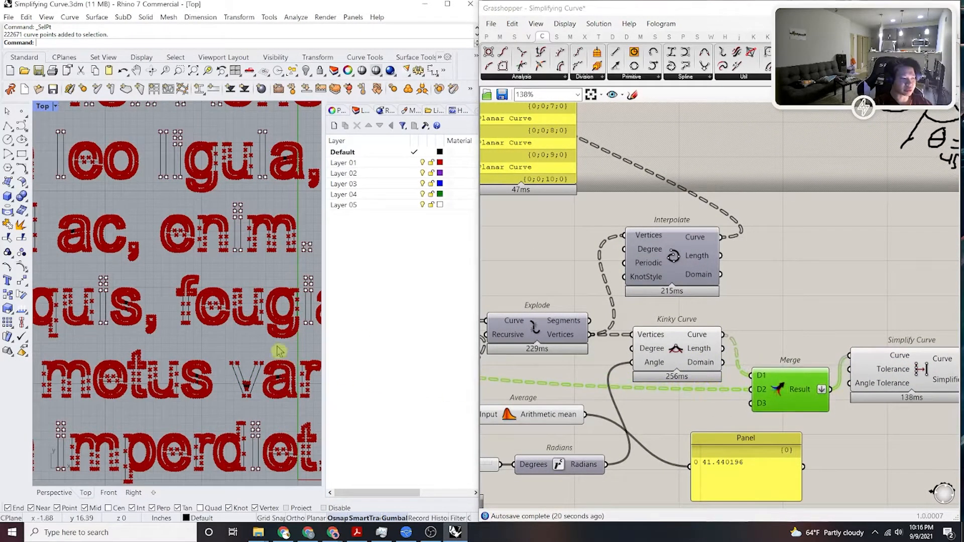
# Examine the joined curves and control points at the inner tip of the letter v, with Join Curves highlighted.
pyautogui.scroll(5, 203, 404)
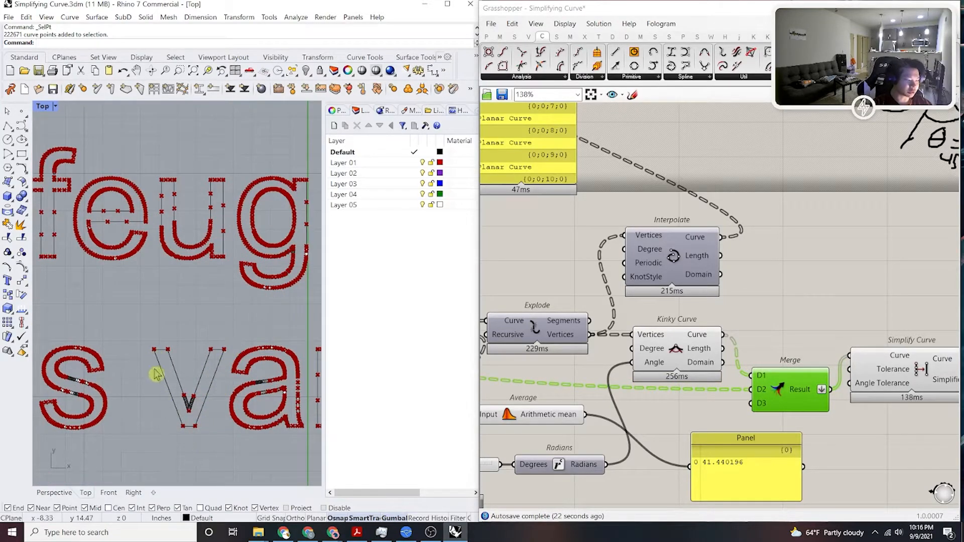
pyautogui.scroll(8, 190, 415)
pyautogui.moveTo(895, 389); pyautogui.dragTo(569, 408, button='right')
pyautogui.click(735, 385)
pyautogui.scroll(4, 237, 319)
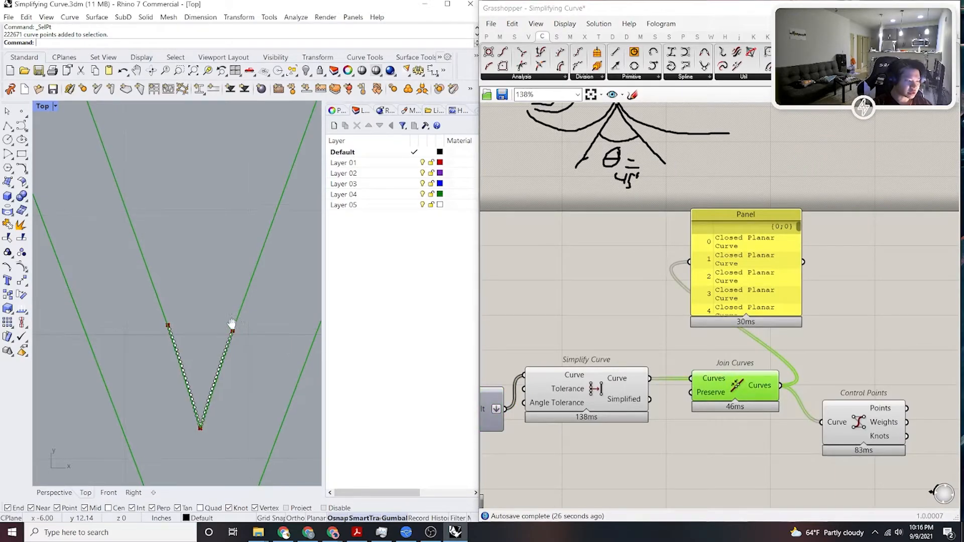
pyautogui.scroll(3, 201, 380)
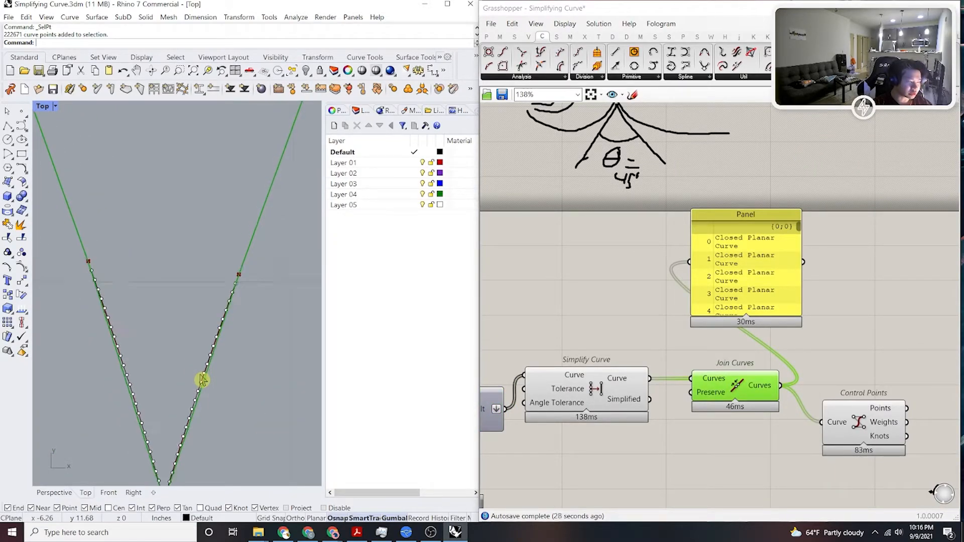
pyautogui.click(764, 430)
pyautogui.click(724, 387)
pyautogui.moveTo(103, 352); pyautogui.dragTo(107, 292, button='right')
pyautogui.scroll(-5, 195, 325)
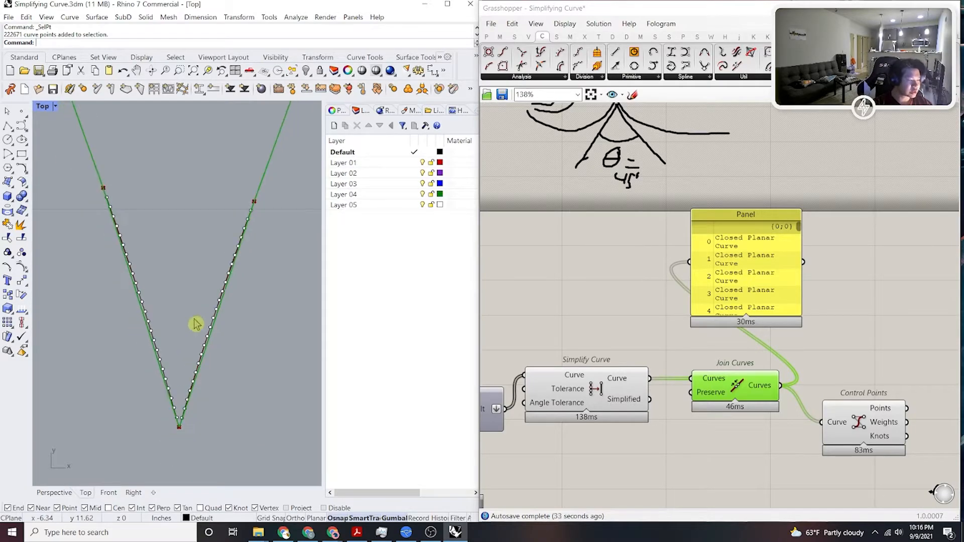
pyautogui.scroll(-5, 190, 296)
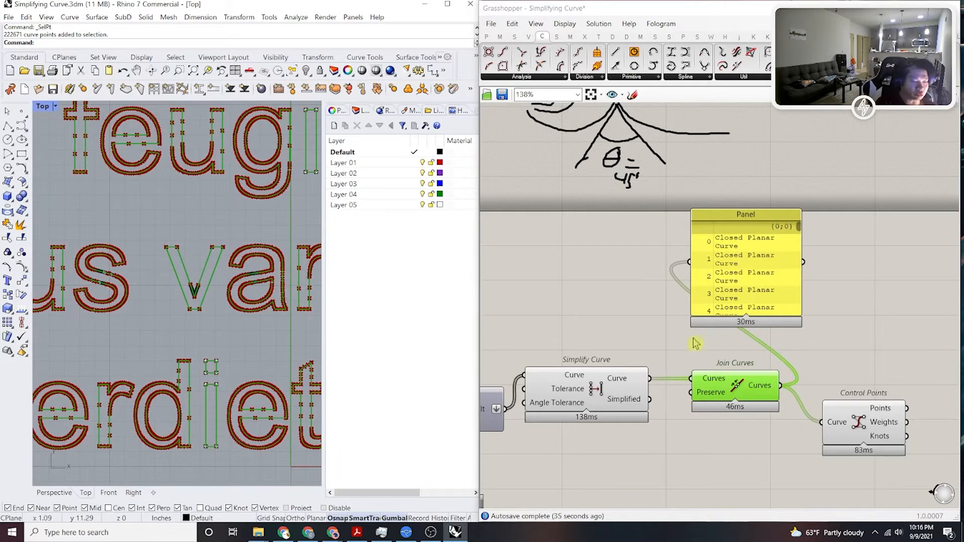
pyautogui.click(798, 365)
pyautogui.scroll(-6, 244, 306)
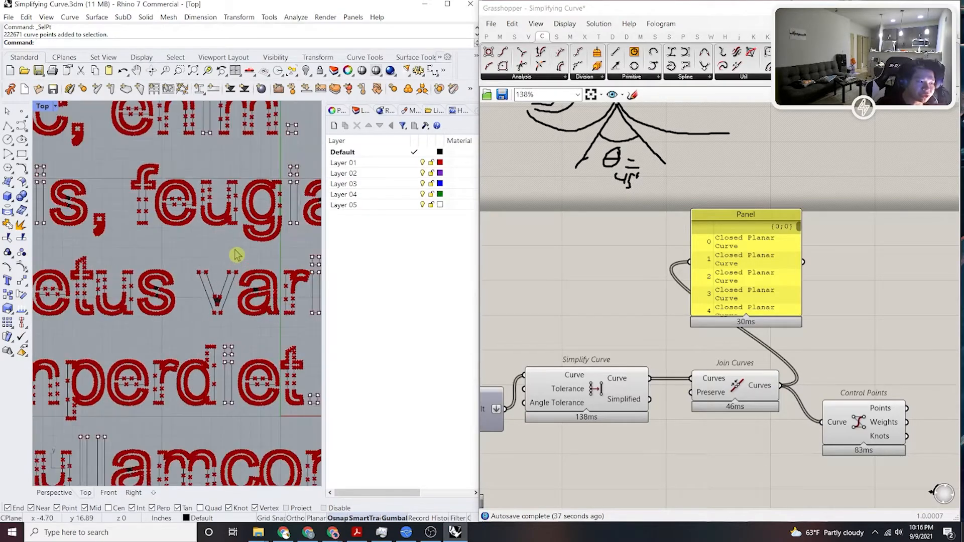
# Review the upstream definition, highlighting Merge, Kinky Curve and earlier components to trace where the extra points originate.
pyautogui.moveTo(792, 376); pyautogui.dragTo(956, 360, button='right')
pyautogui.moveTo(719, 376); pyautogui.dragTo(821, 372, button='right')
pyautogui.click(732, 377)
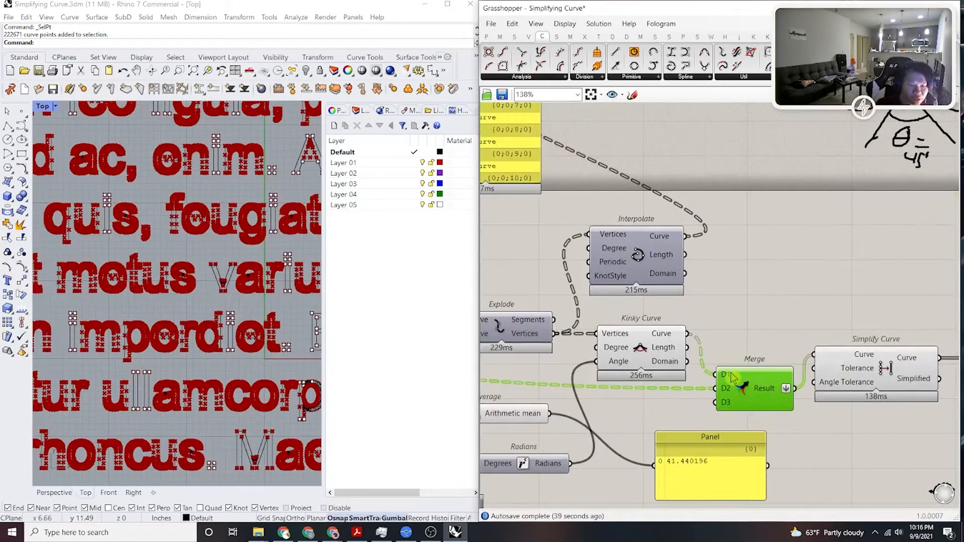
pyautogui.click(657, 342)
pyautogui.scroll(-8, 652, 349)
pyautogui.moveTo(655, 350); pyautogui.dragTo(737, 354, button='right')
pyautogui.scroll(7, 735, 355)
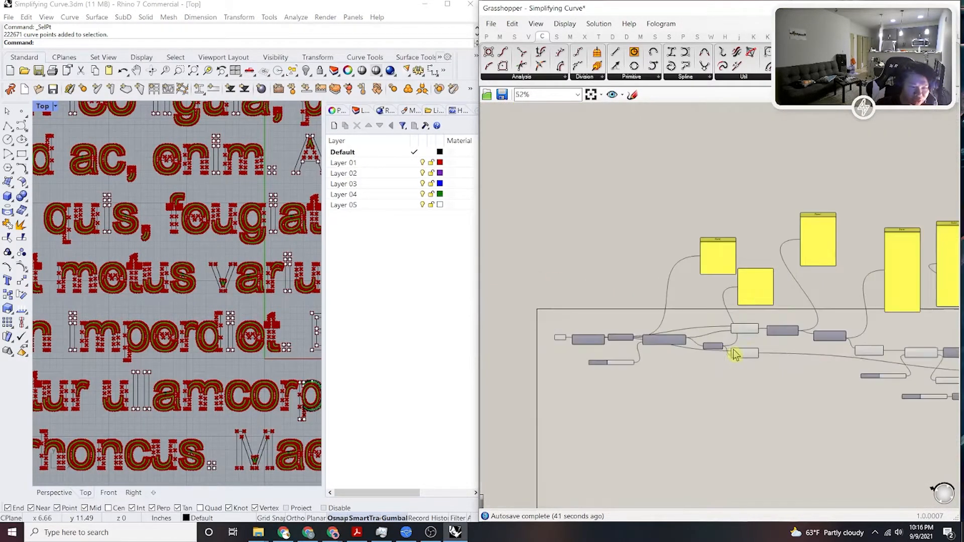
pyautogui.click(758, 356)
pyautogui.click(823, 410)
pyautogui.scroll(-5, 702, 422)
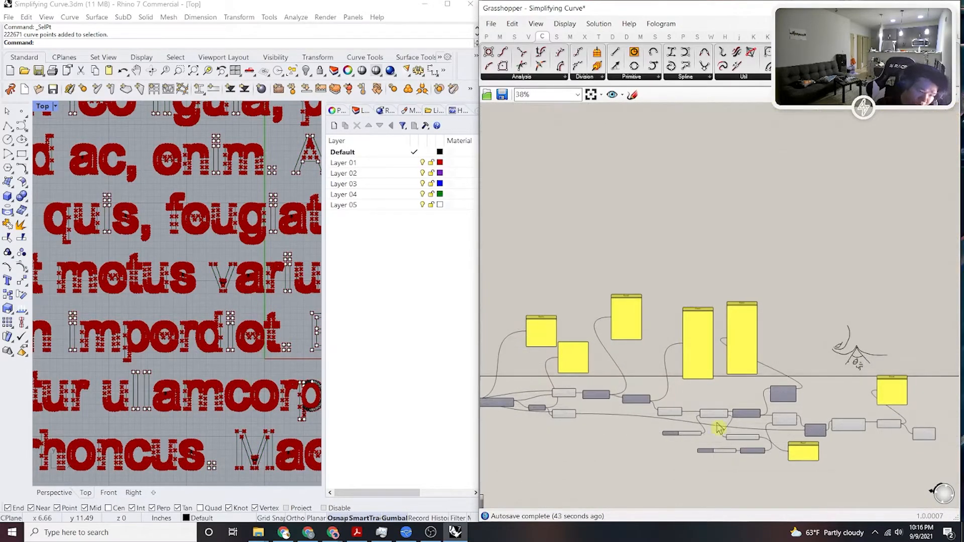
pyautogui.scroll(7, 757, 429)
pyautogui.moveTo(782, 429); pyautogui.dragTo(587, 405, button='right')
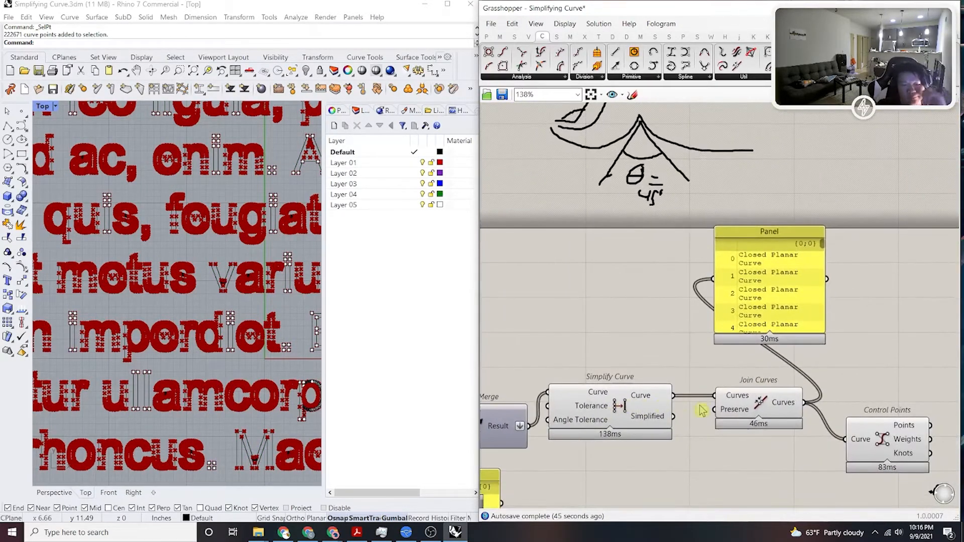
# Move Simplify Curve slightly lower beside Merge and read the descriptions of its Tolerance and Angle Tolerance inputs.
pyautogui.scroll(5, 751, 400)
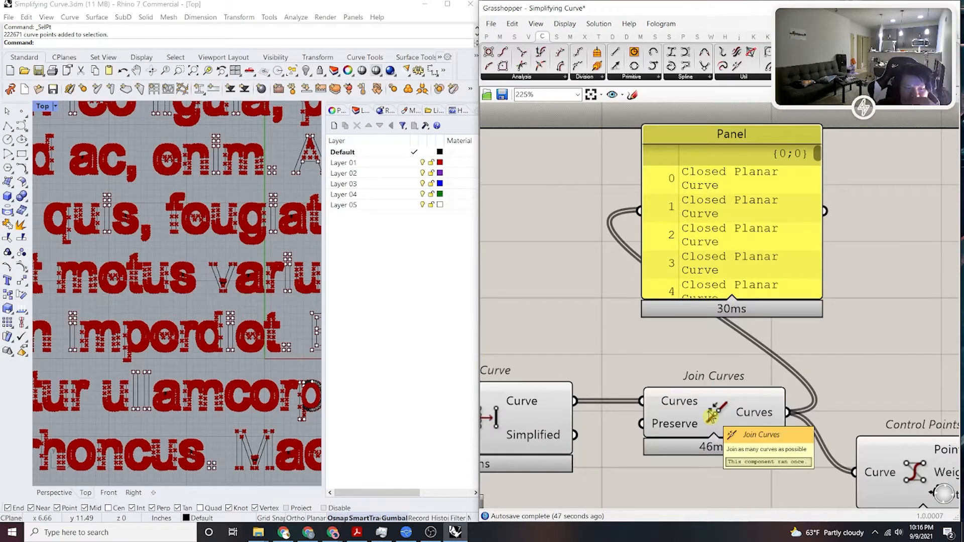
pyautogui.moveTo(650, 424); pyautogui.dragTo(743, 414, button='right')
pyautogui.scroll(-4, 747, 409)
pyautogui.scroll(2, 675, 428)
pyautogui.click(684, 435)
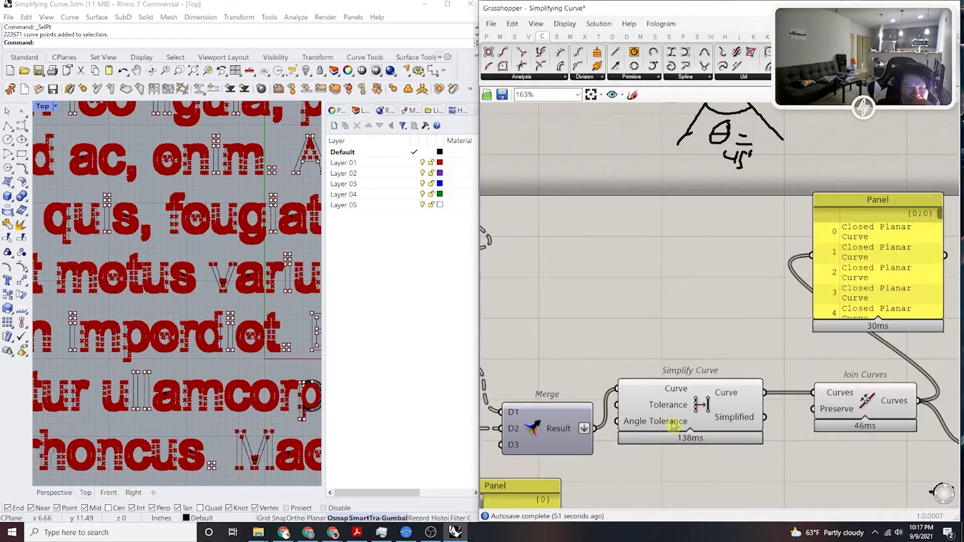
pyautogui.moveTo(680, 429)
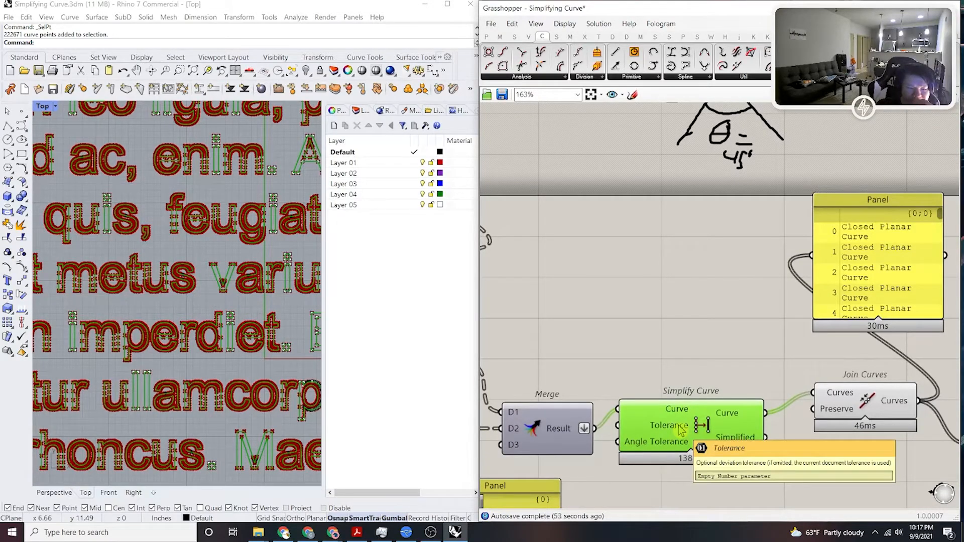
pyautogui.scroll(3, 680, 432)
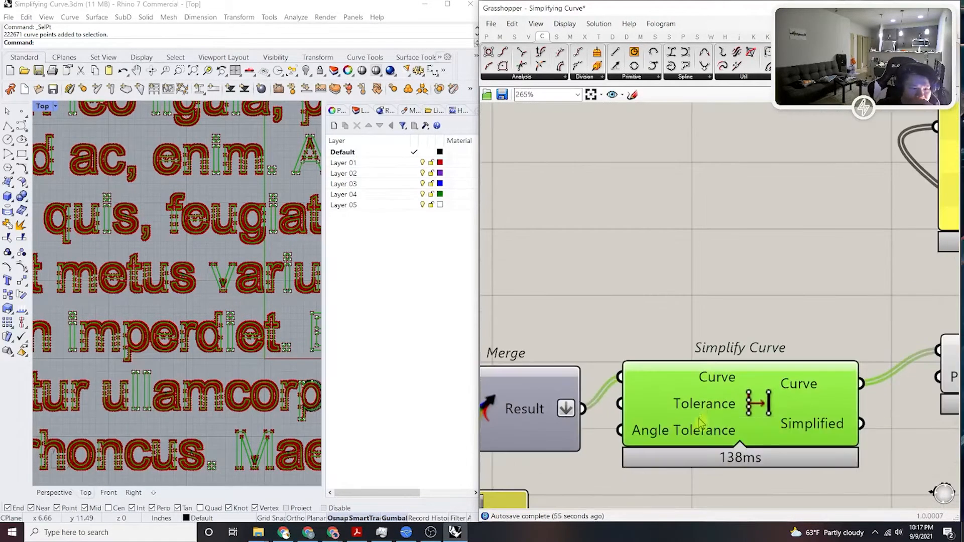
pyautogui.click(678, 443)
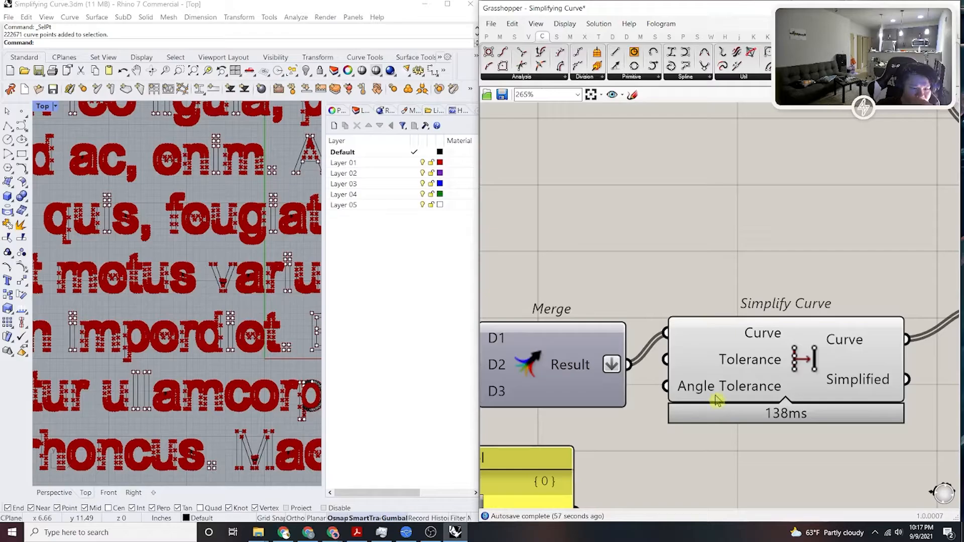
pyautogui.moveTo(716, 400)
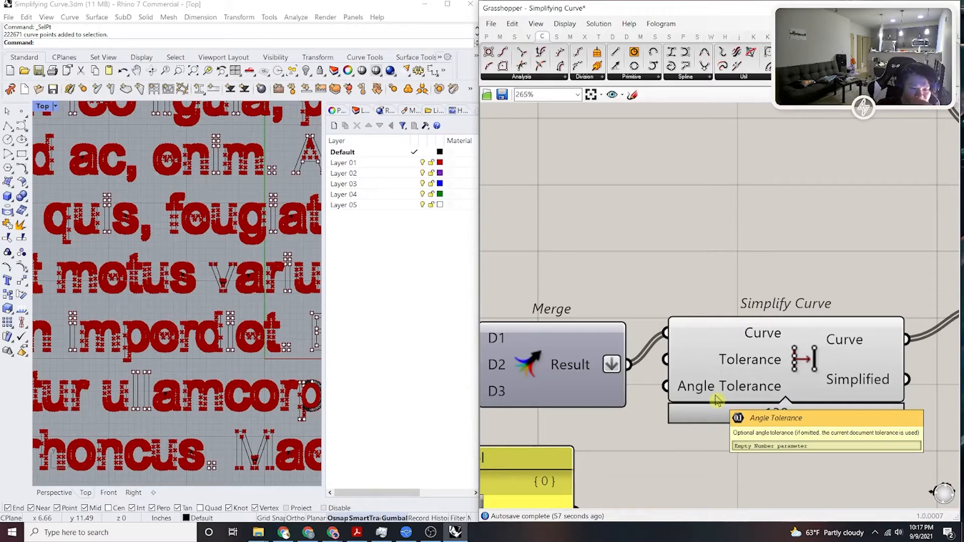
# Add a number slider set to 0.01, feed it into Simplify Curve's Tolerance, and check the letter d's points.
pyautogui.doubleClick(675, 433)
pyautogui.write('0.0')
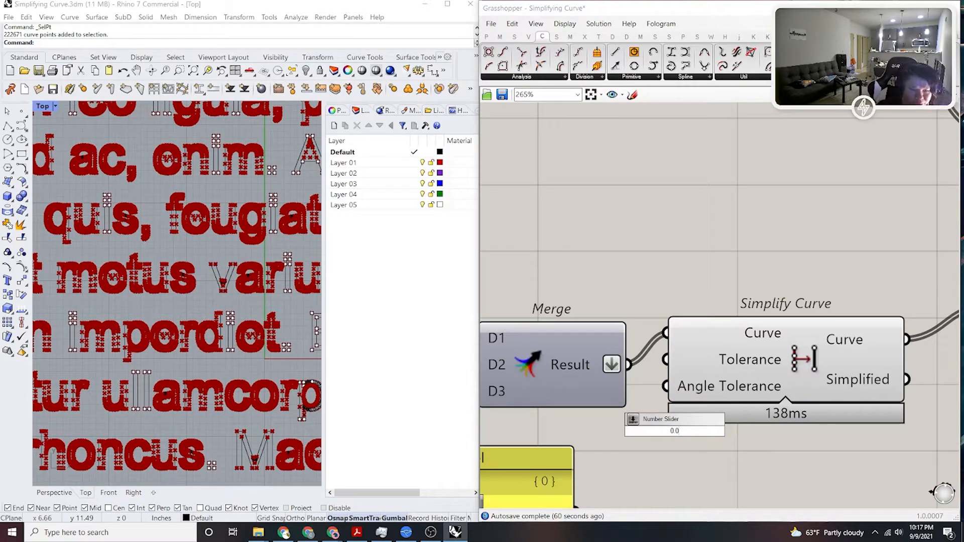
pyautogui.write('1')
pyautogui.press('Return')
pyautogui.moveTo(751, 433); pyautogui.dragTo(583, 258)
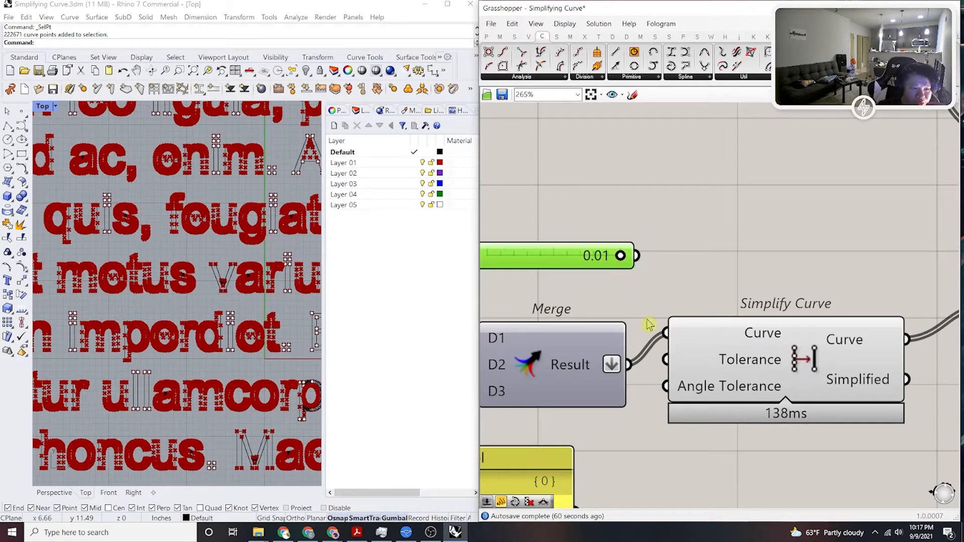
pyautogui.moveTo(661, 307); pyautogui.dragTo(635, 255)
pyautogui.click(738, 336)
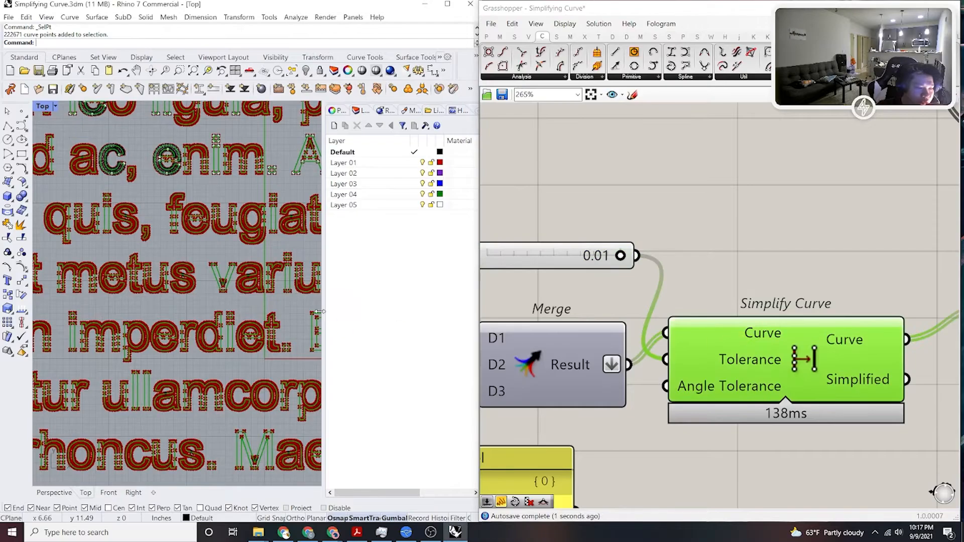
pyautogui.scroll(10, 234, 319)
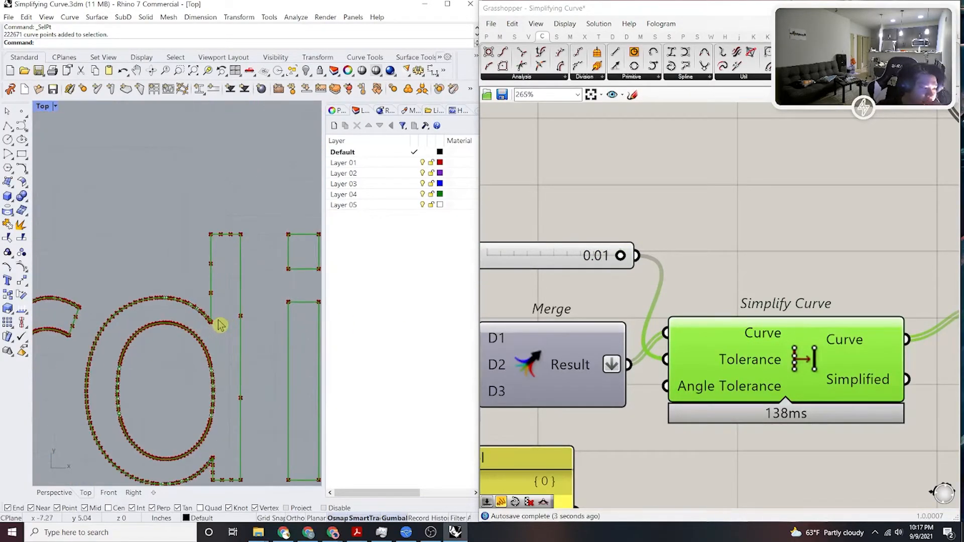
pyautogui.scroll(-5, 216, 330)
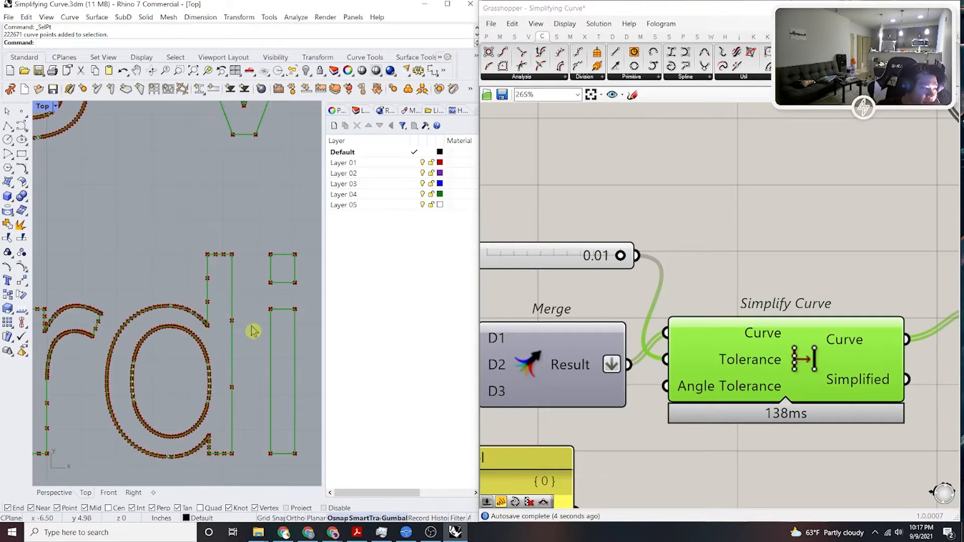
# Disconnect the 0.01 slider from Simplify Curve's Tolerance and reconnect it to compare the control points on the letter d.
pyautogui.rightClick(704, 369)
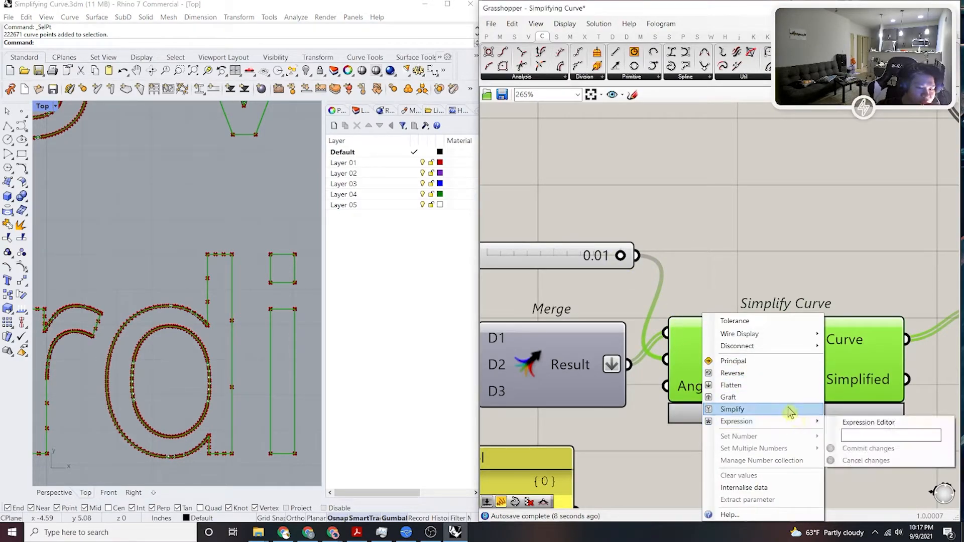
pyautogui.moveTo(793, 347)
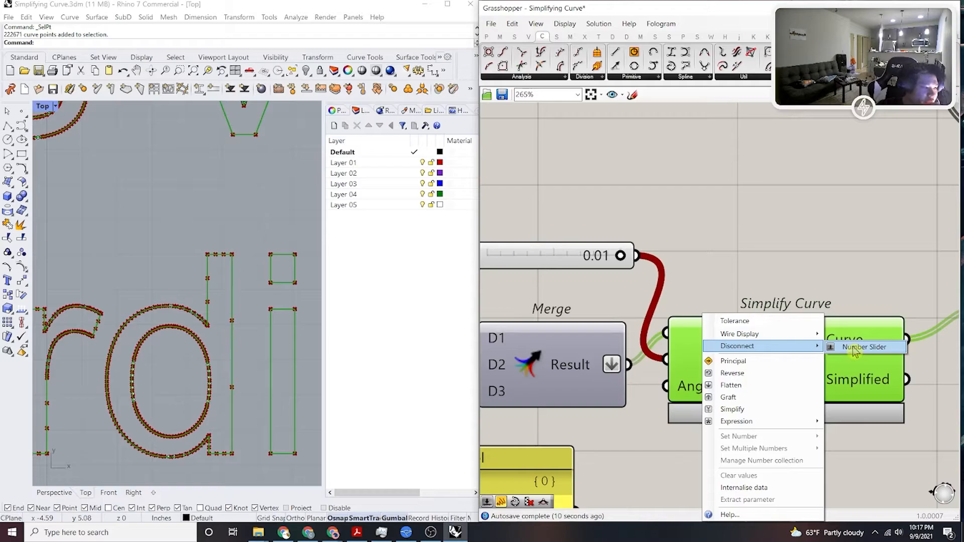
pyautogui.click(855, 351)
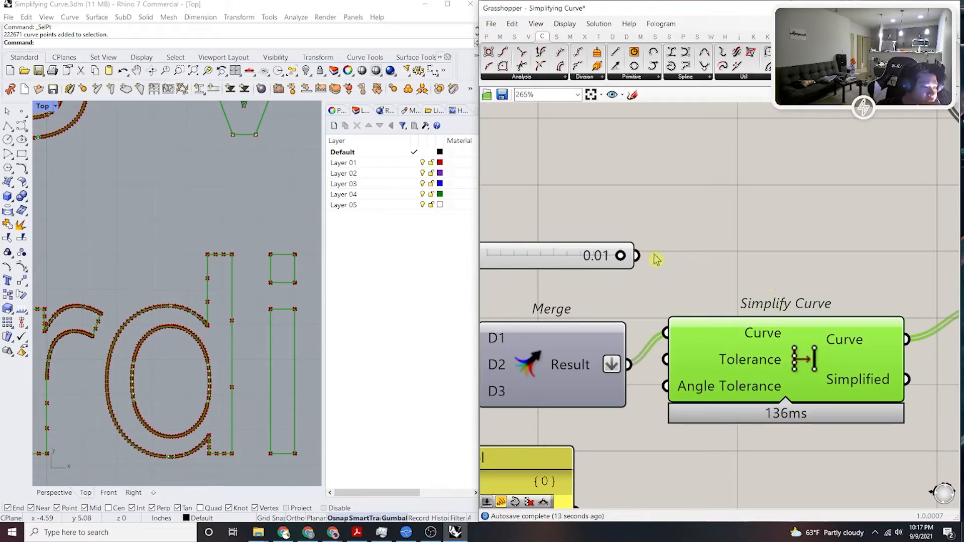
pyautogui.moveTo(689, 327); pyautogui.dragTo(690, 359)
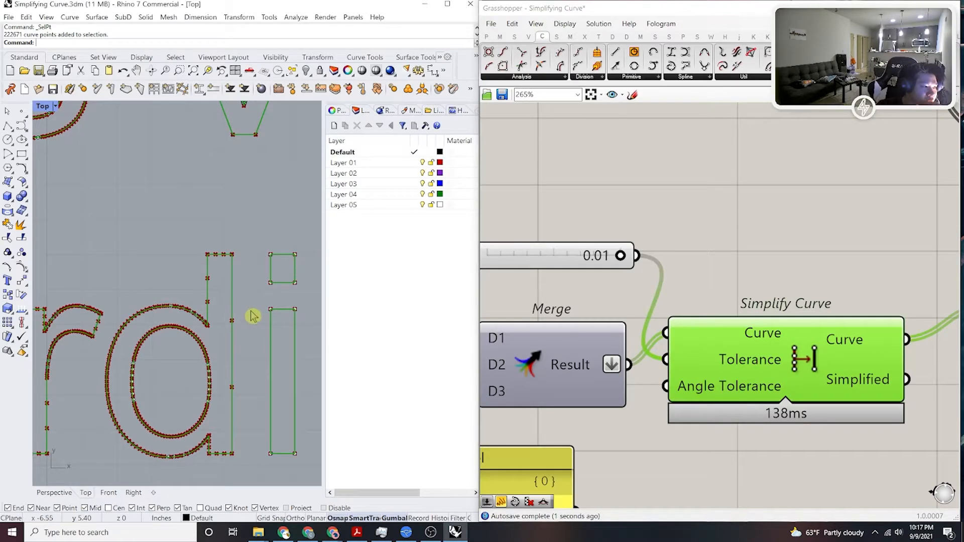
# Check the control points on the letters around the v, and disconnect the 0.01 slider from Simplify Curve's Tolerance.
pyautogui.moveTo(239, 220); pyautogui.dragTo(224, 351, button='right')
pyautogui.scroll(-4, 234, 264)
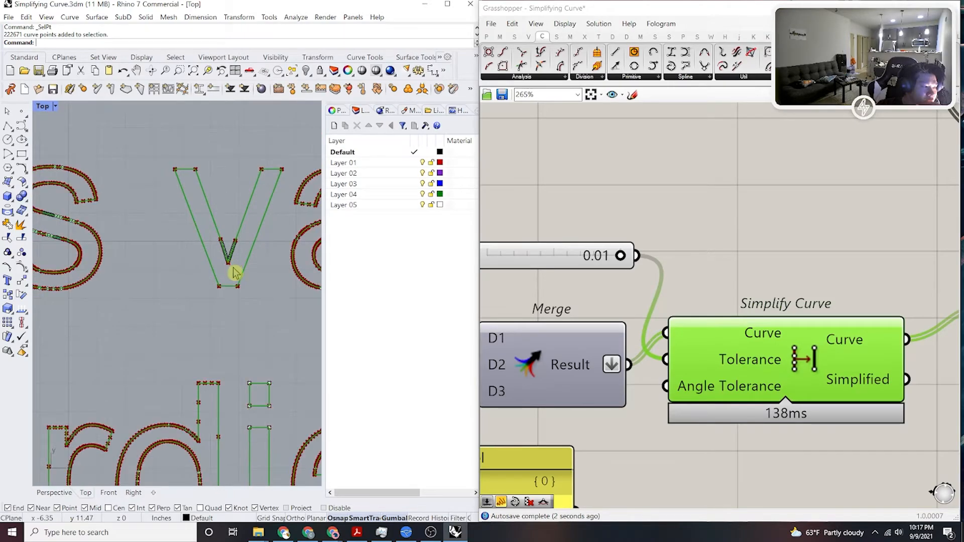
pyautogui.scroll(-3, 235, 284)
pyautogui.scroll(4, 247, 331)
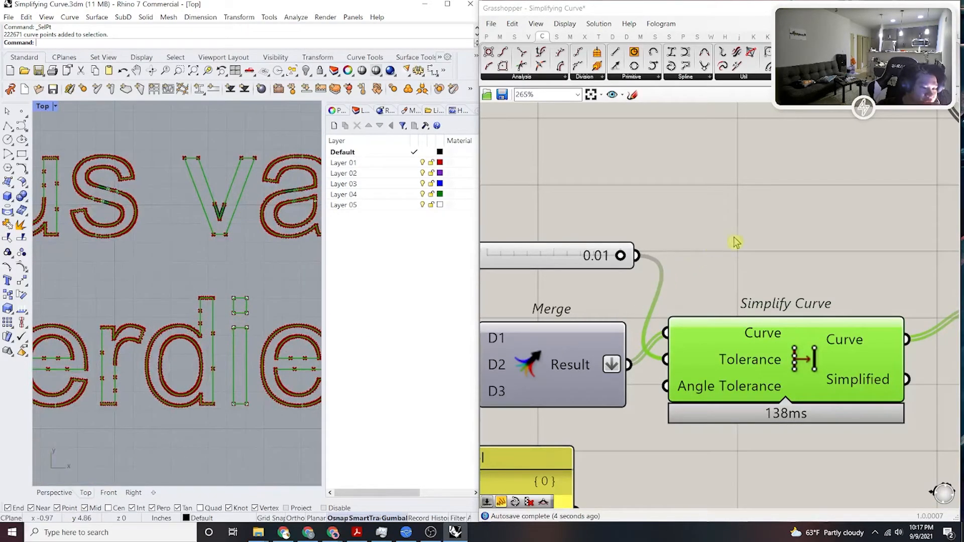
pyautogui.rightClick(712, 362)
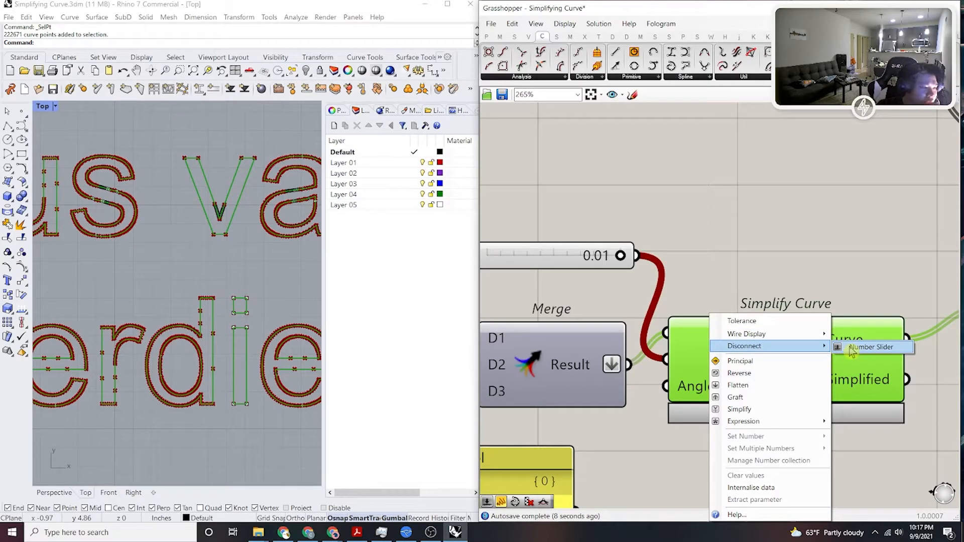
pyautogui.click(851, 351)
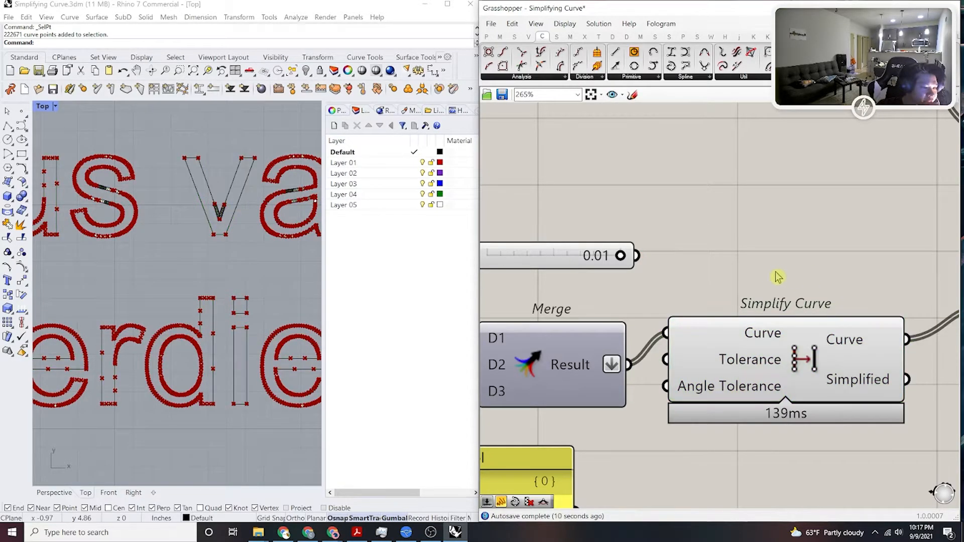
# Examine the control points on the letters d, v, a and t without a slider driving the tolerance.
pyautogui.scroll(2, 207, 315)
pyautogui.scroll(2, 207, 315)
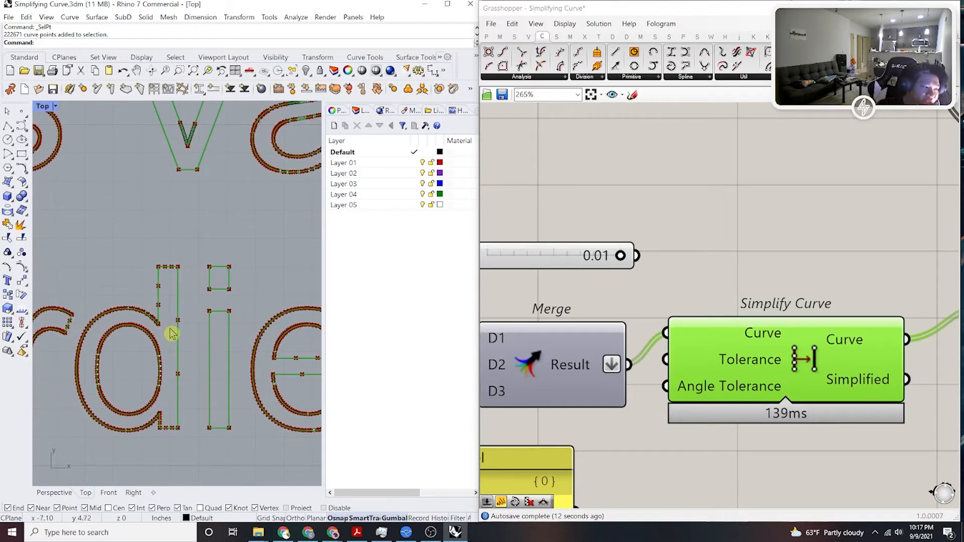
pyautogui.scroll(-4, 211, 332)
pyautogui.scroll(-1, 213, 339)
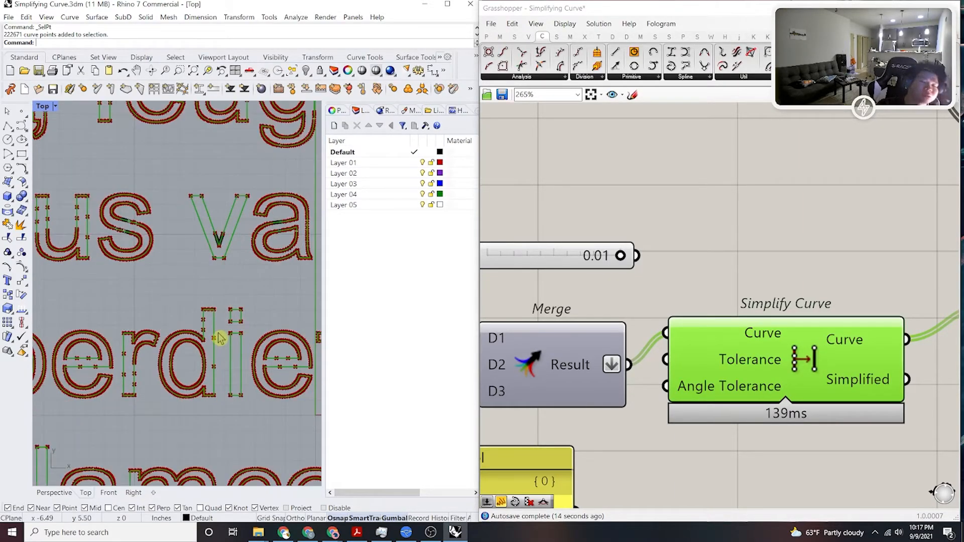
pyautogui.scroll(-2, 177, 282)
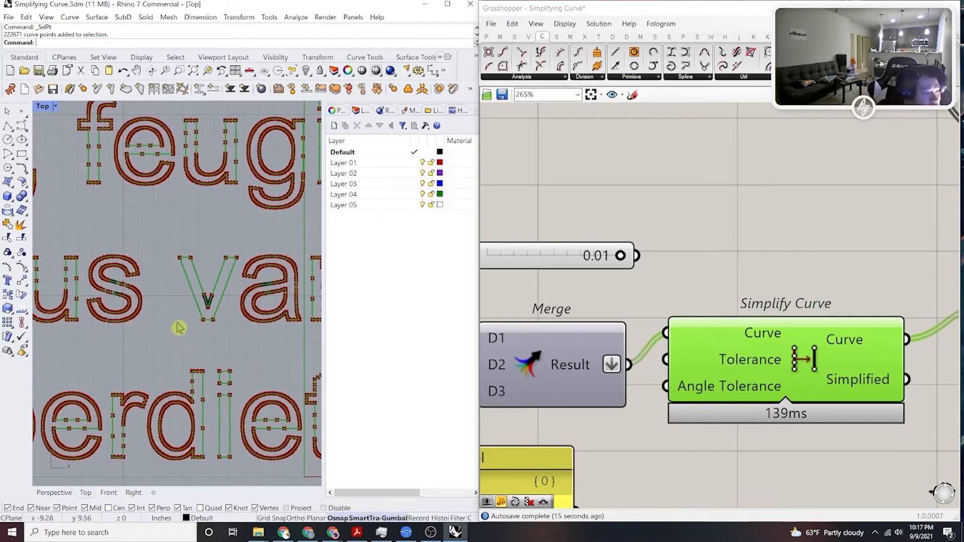
pyautogui.scroll(5, 248, 336)
pyautogui.scroll(-5, 247, 336)
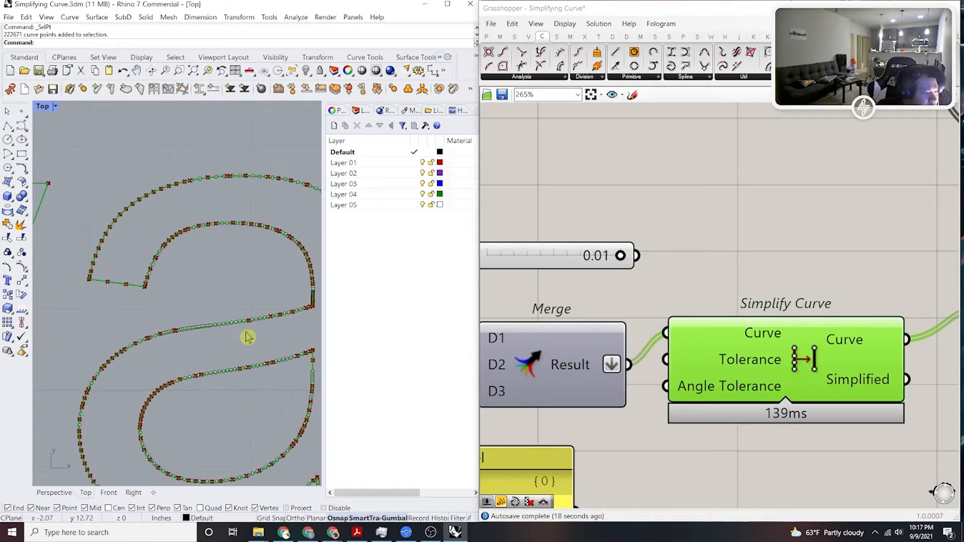
pyautogui.scroll(-2, 247, 334)
pyautogui.moveTo(247, 282); pyautogui.dragTo(150, 344, button='right')
pyautogui.scroll(5, 251, 303)
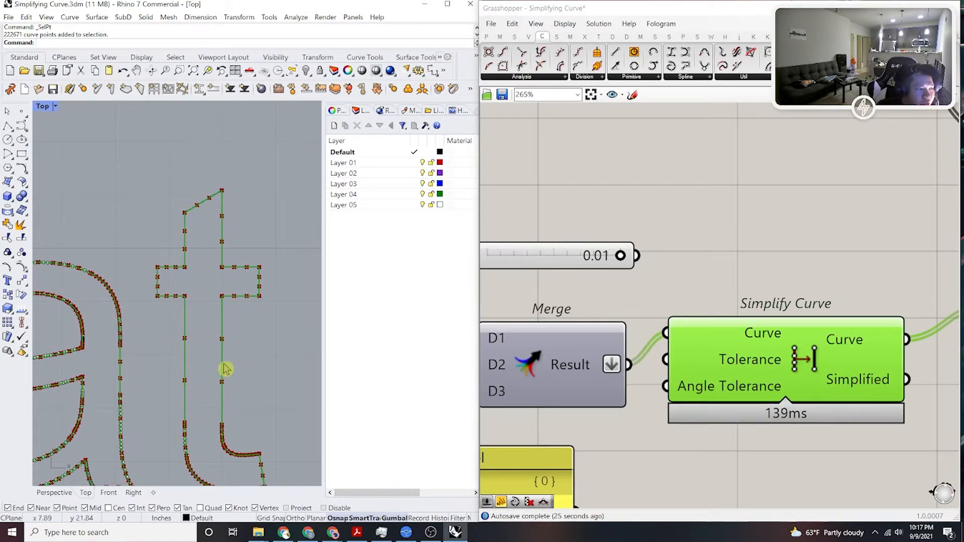
pyautogui.scroll(2, 255, 279)
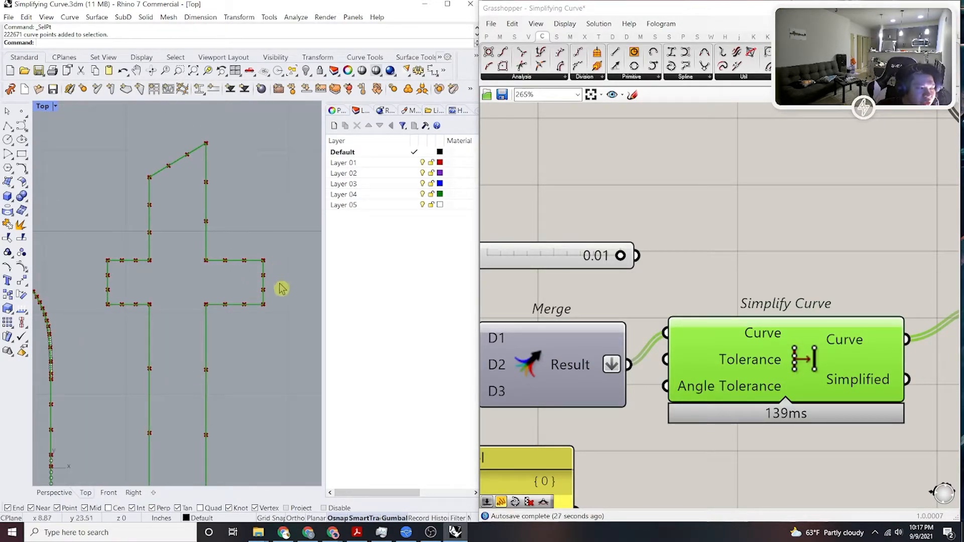
pyautogui.scroll(-5, 758, 255)
# Review Join Curves and Control Points, and select control points along the letter t's crossbar to inspect them.
pyautogui.moveTo(744, 255); pyautogui.dragTo(548, 278, button='right')
pyautogui.scroll(3, 770, 350)
pyautogui.click(732, 343)
pyautogui.moveTo(732, 343); pyautogui.dragTo(731, 292)
pyautogui.click(735, 212)
pyautogui.scroll(2, 580, 290)
pyautogui.click(581, 289)
pyautogui.click(647, 344)
pyautogui.click(268, 295)
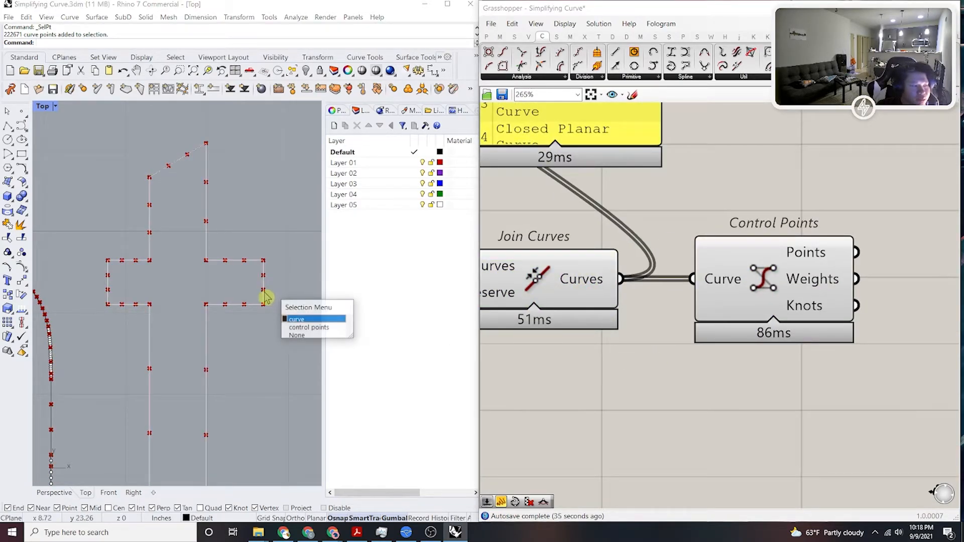
pyautogui.click(313, 329)
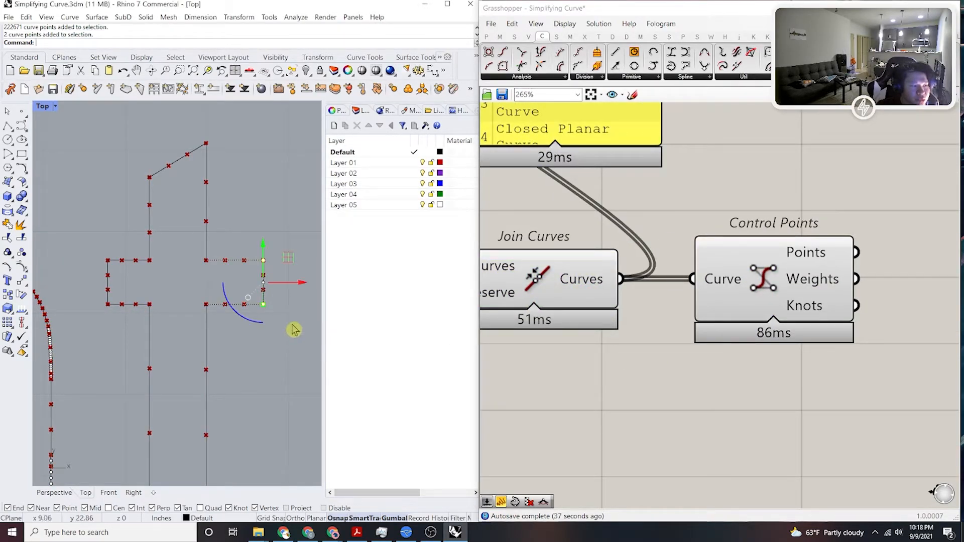
pyautogui.click(254, 308)
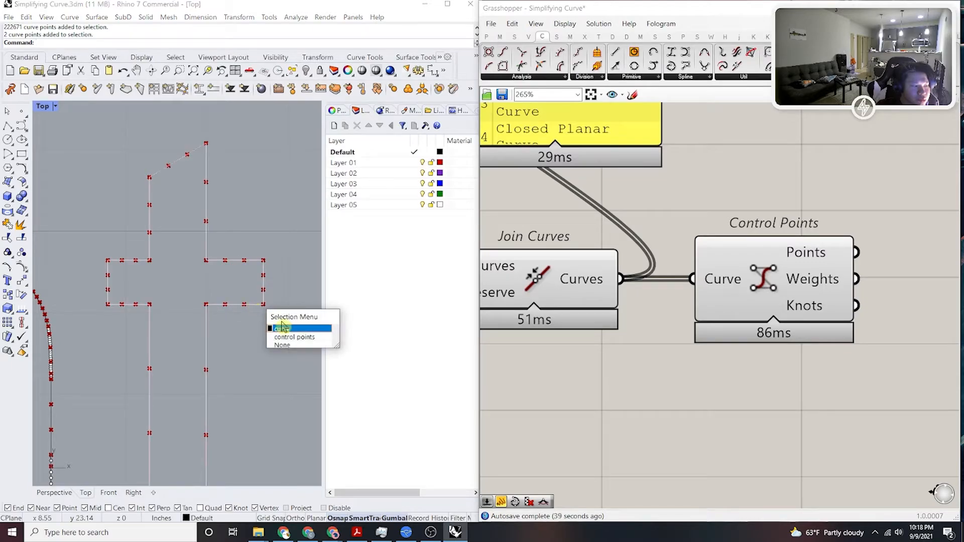
pyautogui.click(285, 334)
pyautogui.scroll(-2, 280, 322)
pyautogui.scroll(-4, 279, 322)
pyautogui.scroll(3, 277, 318)
pyautogui.scroll(-3, 301, 324)
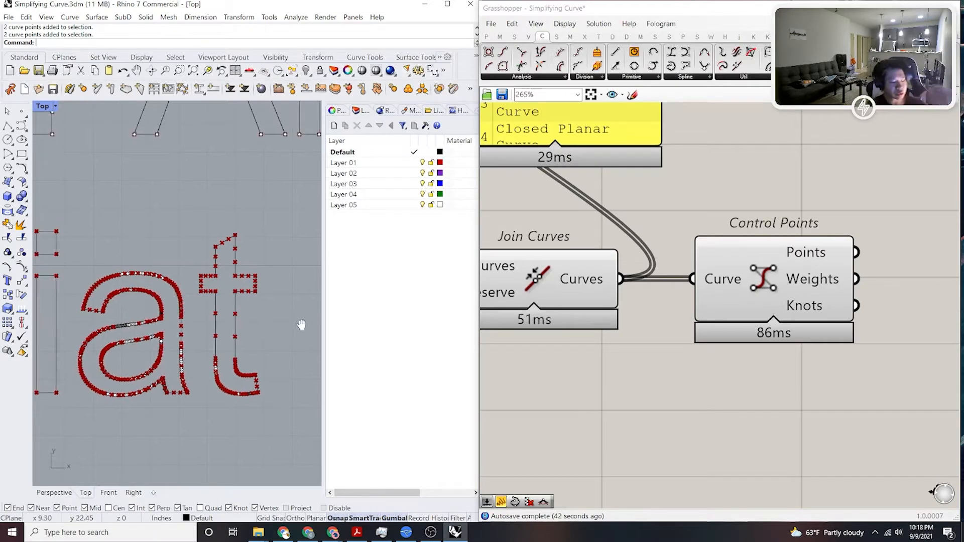
# Bake the Join Curves output into Rhino with its curves grouped.
pyautogui.moveTo(703, 284); pyautogui.dragTo(782, 298, button='right')
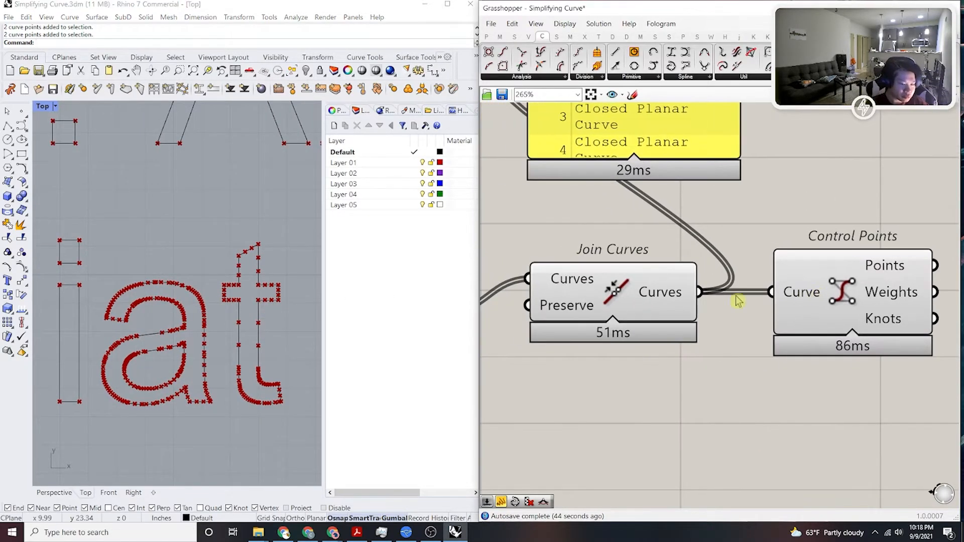
pyautogui.click(618, 298)
pyautogui.rightClick(619, 297)
pyautogui.click(662, 345)
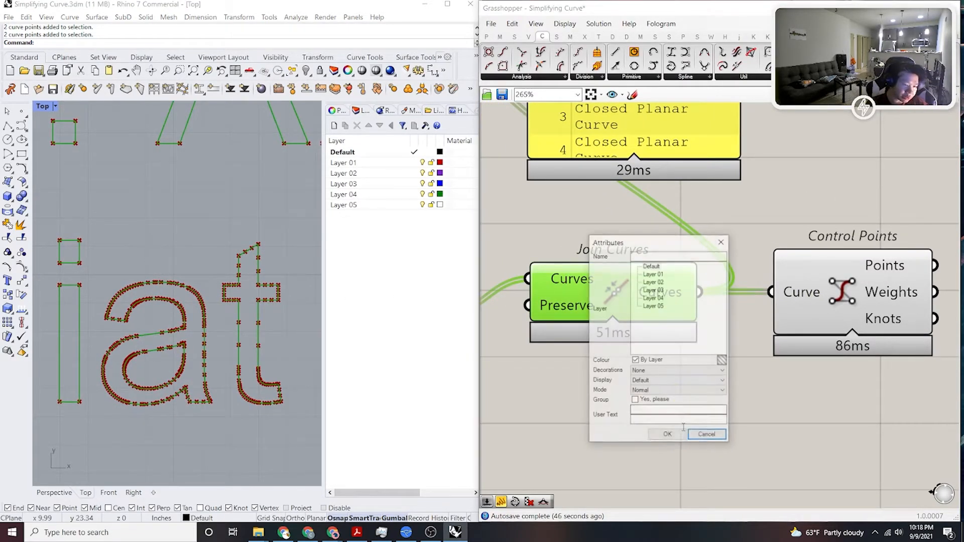
pyautogui.click(668, 435)
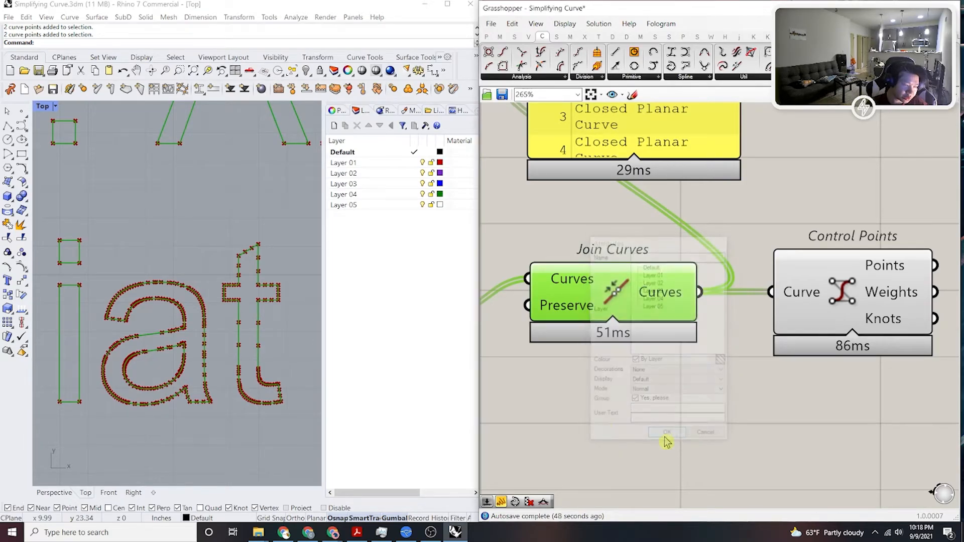
# Select the baked group of letter curves and move it to clear space beside the original paragraph.
pyautogui.scroll(-3, 253, 310)
pyautogui.click(253, 310)
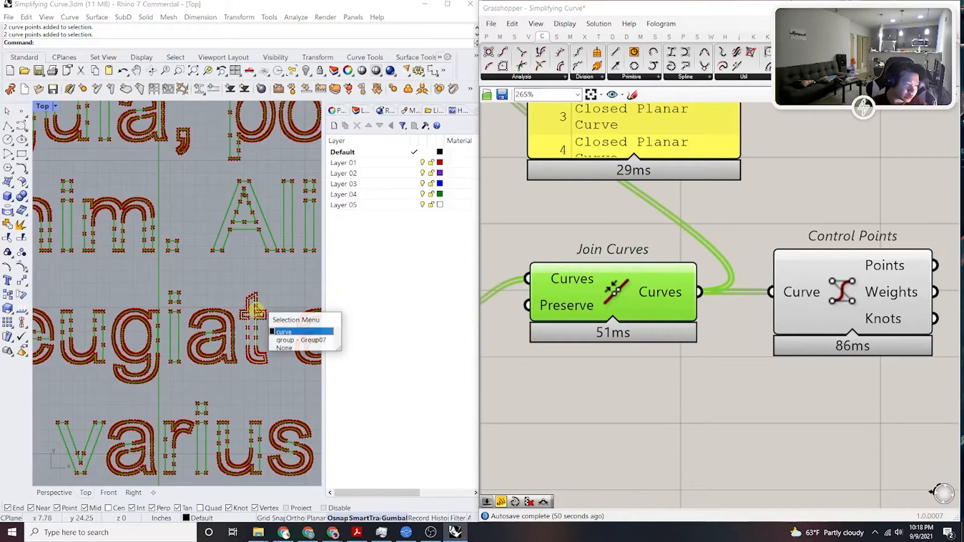
pyautogui.click(296, 335)
pyautogui.scroll(2, 246, 274)
pyautogui.scroll(-6, 246, 273)
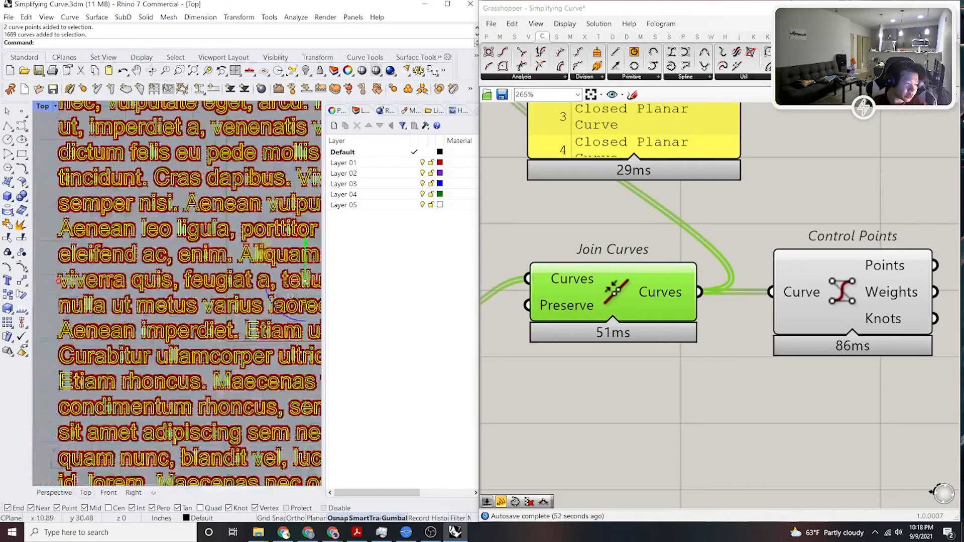
pyautogui.scroll(-2, 192, 348)
pyautogui.moveTo(268, 374); pyautogui.dragTo(167, 320, button='right')
pyautogui.moveTo(149, 311); pyautogui.dragTo(267, 195)
pyautogui.scroll(10, 265, 247)
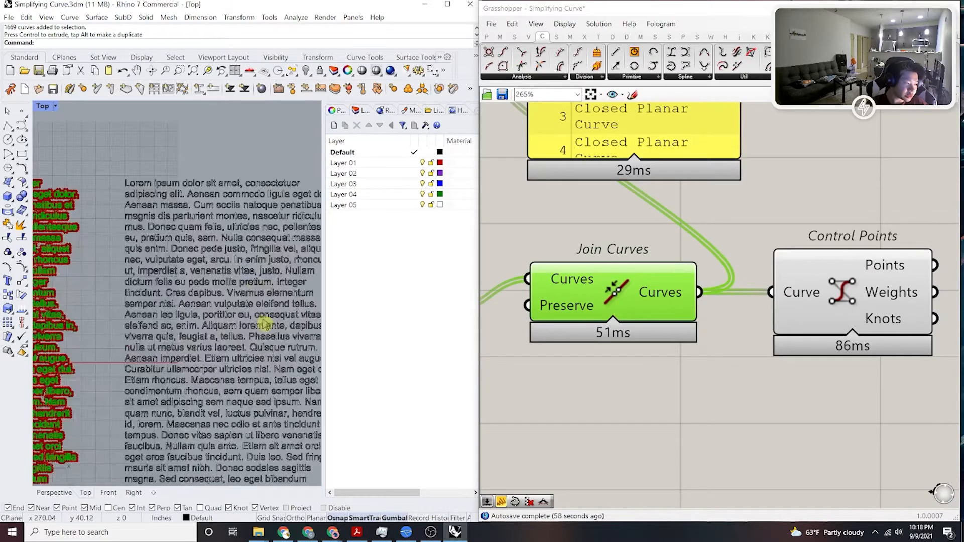
# Ungroup the baked paragraph so its letter curves can be selected individually.
pyautogui.click(215, 361)
pyautogui.scroll(5, 221, 362)
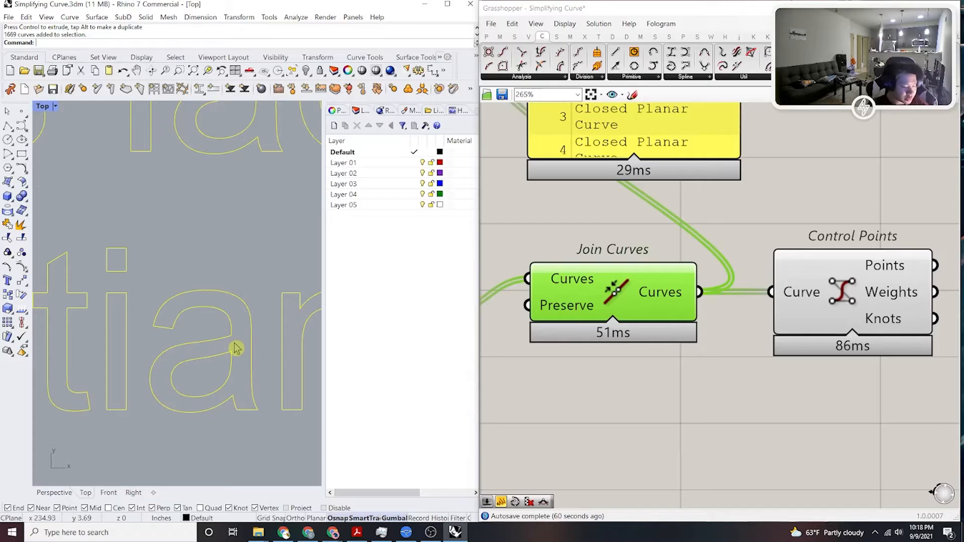
pyautogui.write('ung')
pyautogui.press('Return')
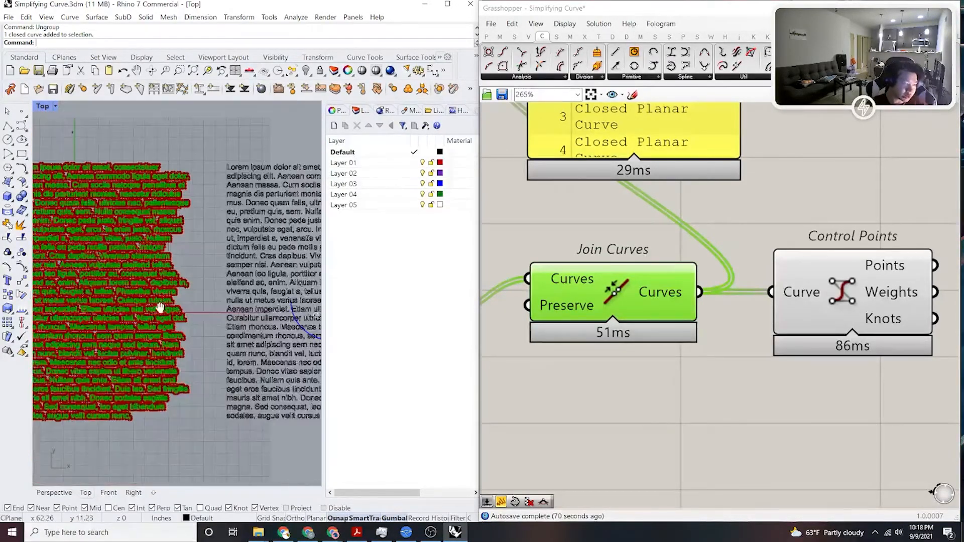
# Inspect the control points of individual baked letters, such as the s and the t.
pyautogui.scroll(4, 185, 307)
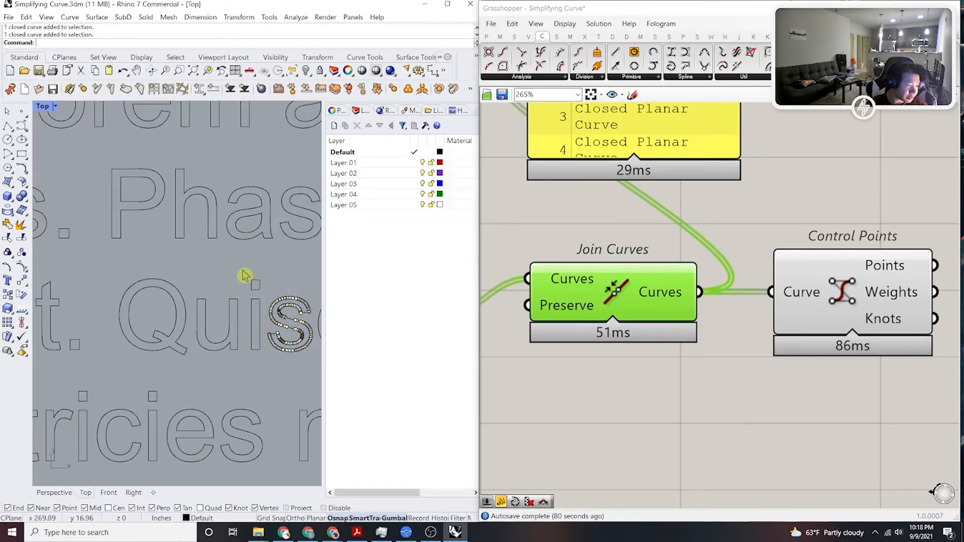
pyautogui.scroll(3, 143, 315)
pyautogui.scroll(-2, 167, 277)
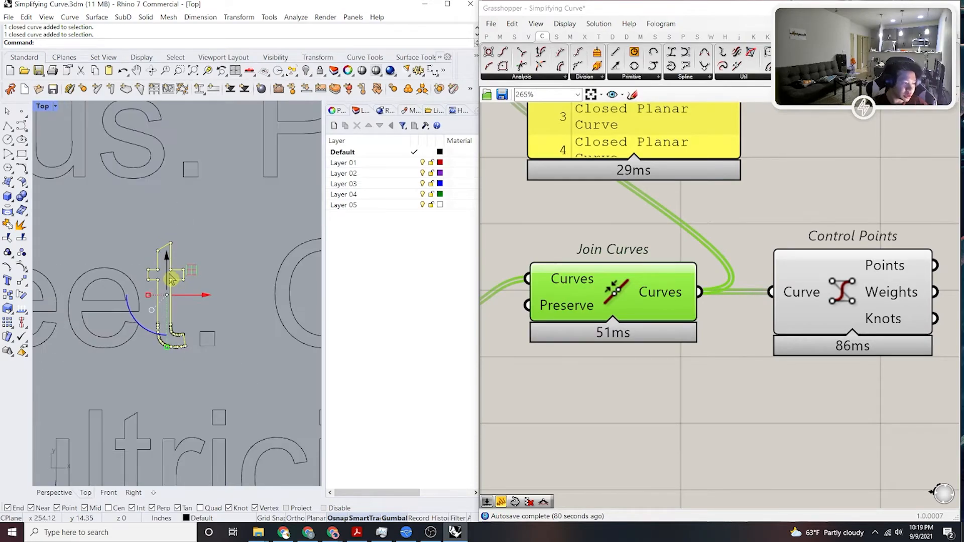
pyautogui.scroll(-2, 177, 323)
pyautogui.scroll(4, 193, 282)
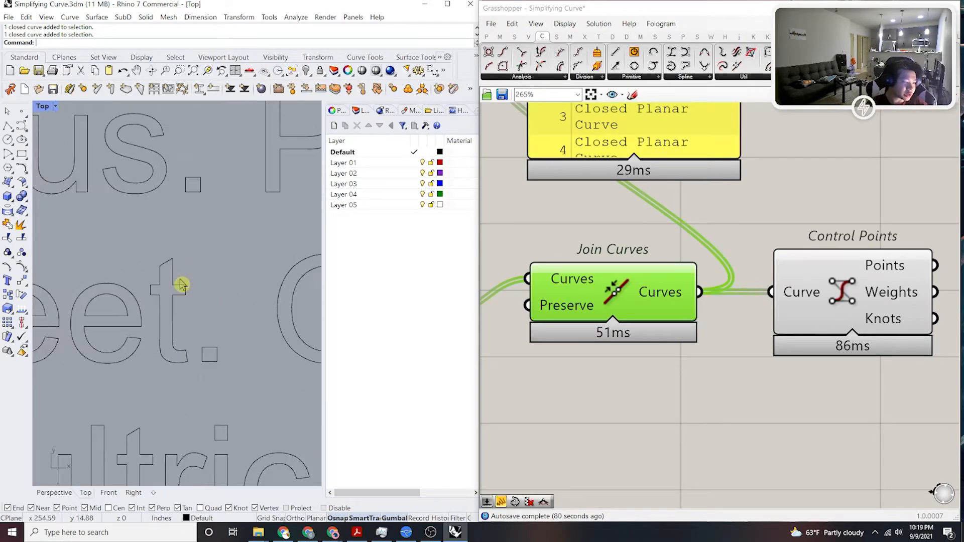
# Highlight the Control Points component and examine its previewed points on the paragraph letters.
pyautogui.click(816, 294)
pyautogui.scroll(2, 257, 295)
pyautogui.scroll(-5, 257, 295)
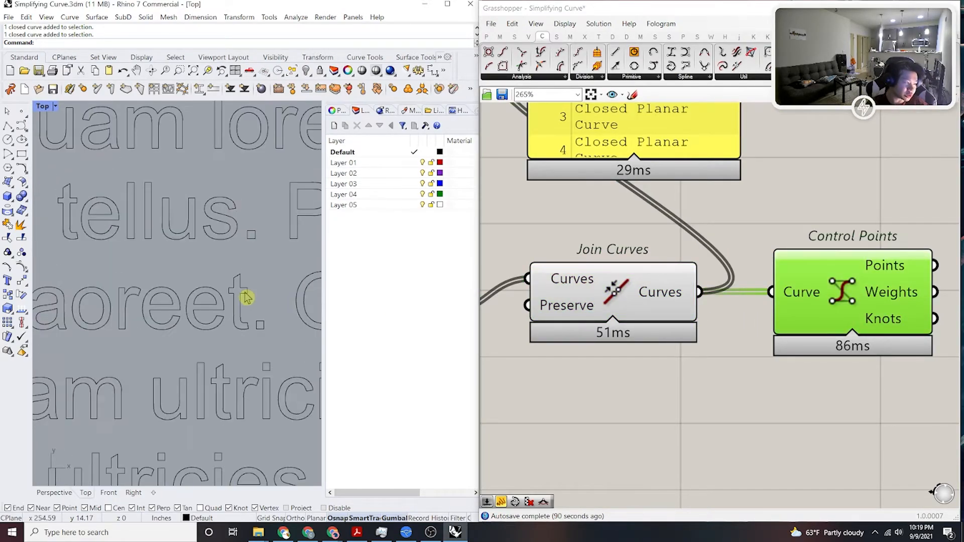
pyautogui.scroll(6, 172, 290)
pyautogui.scroll(4, 161, 245)
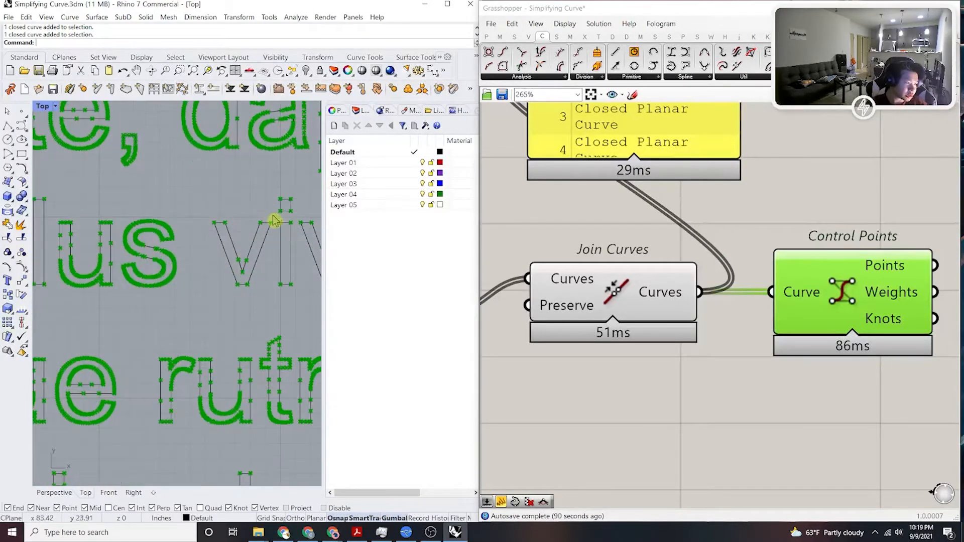
pyautogui.click(770, 229)
pyautogui.click(805, 283)
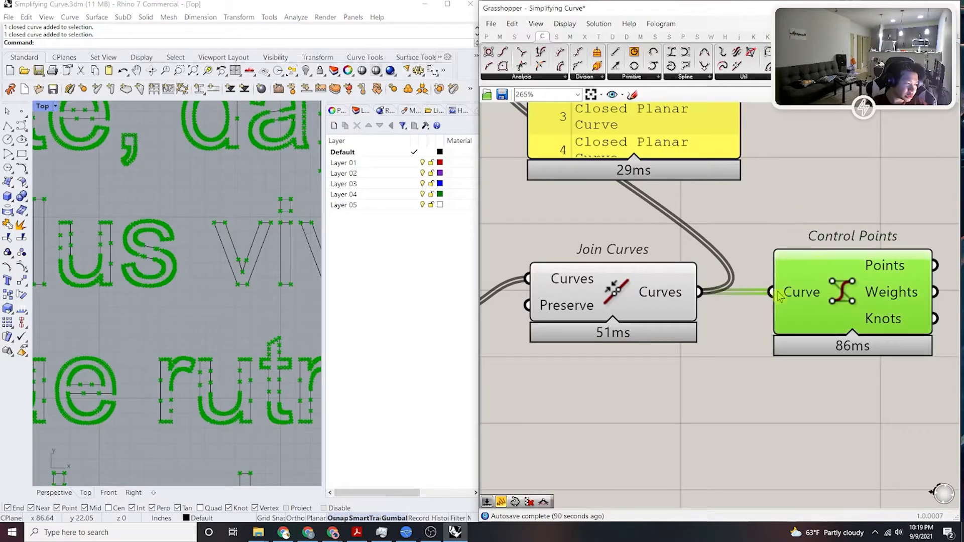
# Add an Explode component below Join Curves and feed the joined curves into its Curve input.
pyautogui.doubleClick(682, 427)
pyautogui.write('explode')
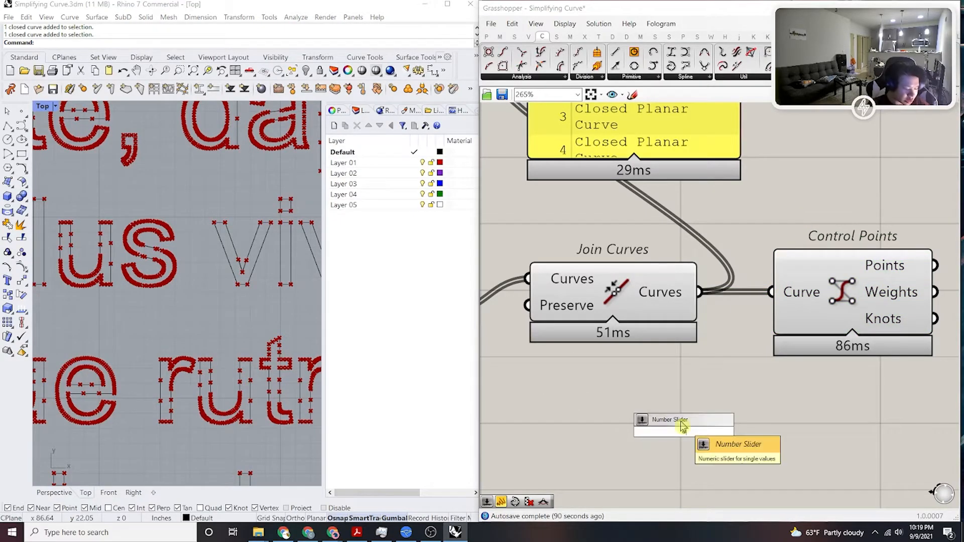
pyautogui.press('Return')
pyautogui.moveTo(584, 418); pyautogui.dragTo(699, 291)
pyautogui.click(758, 423)
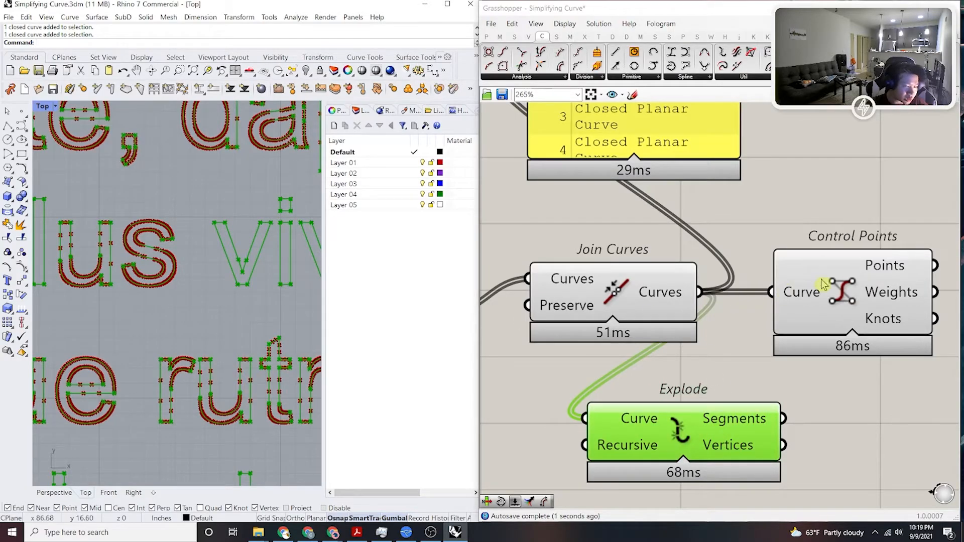
# Delete the Control Points component and examine the Explode vertices on the letters u and t.
pyautogui.click(818, 286)
pyautogui.press('Delete')
pyautogui.click(715, 442)
pyautogui.moveTo(278, 386); pyautogui.dragTo(218, 360, button='right')
pyautogui.scroll(4, 203, 330)
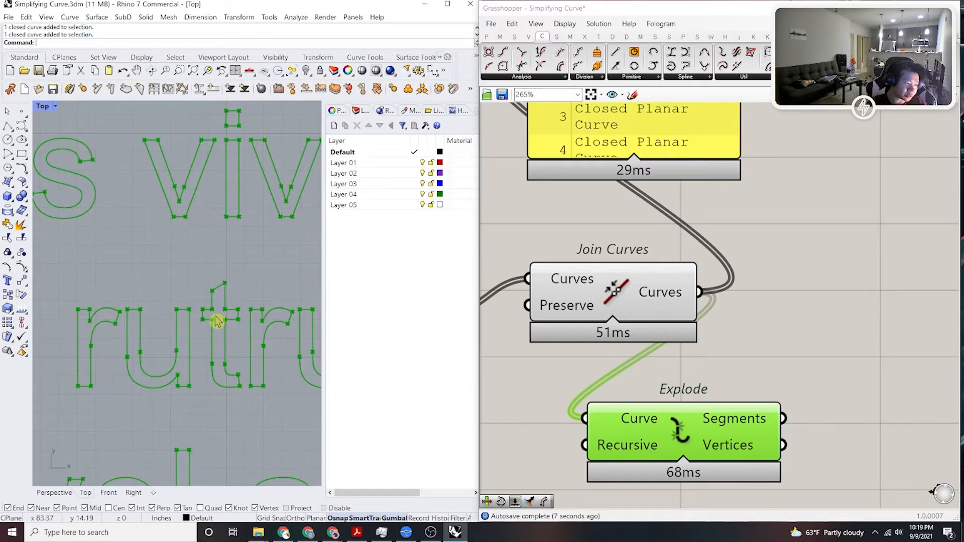
pyautogui.scroll(2, 216, 322)
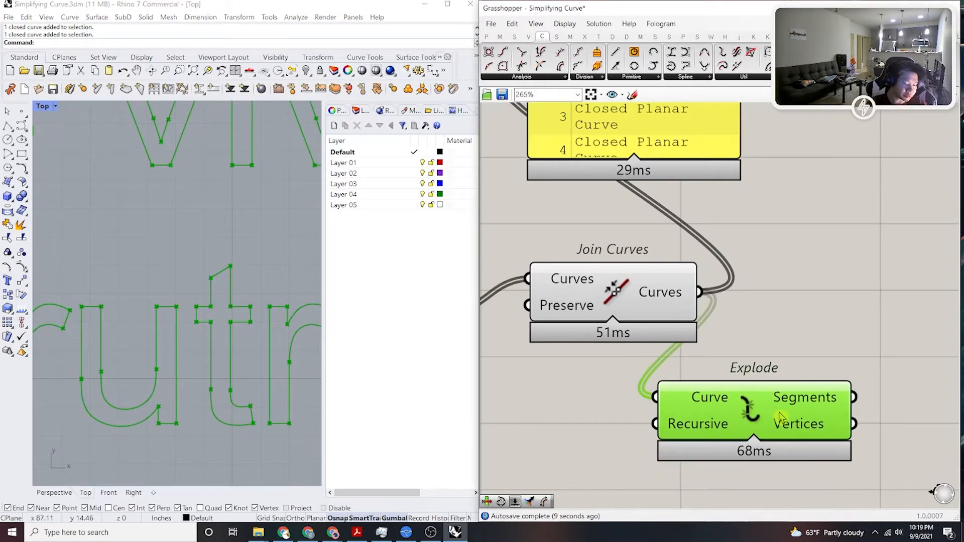
# Delete the Explode component and move the Panel listing the joined curves farther right of Join Curves.
pyautogui.press('Delete')
pyautogui.scroll(-6, 738, 431)
pyautogui.moveTo(707, 298); pyautogui.dragTo(771, 279)
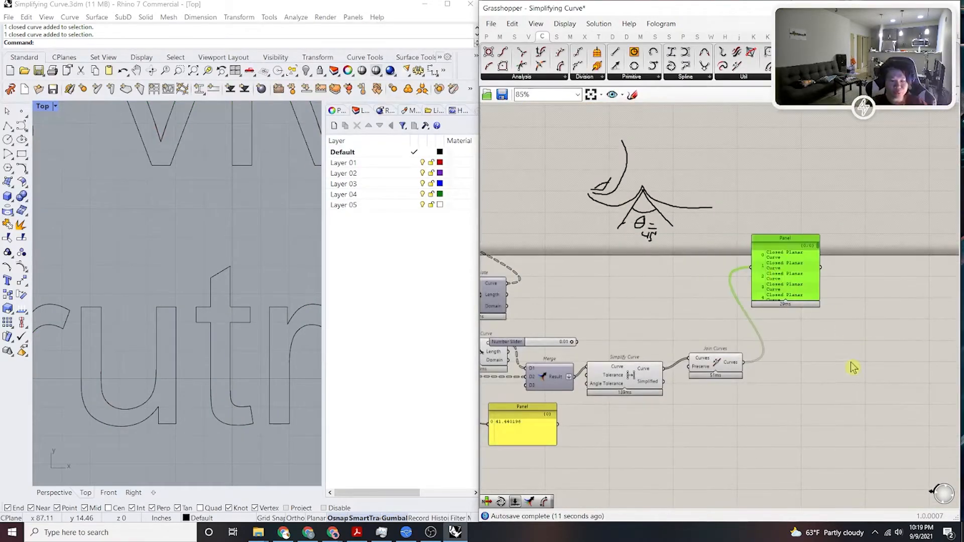
# Highlight Join Curves and examine its previewed letter outlines across the paragraph.
pyautogui.scroll(5, 811, 367)
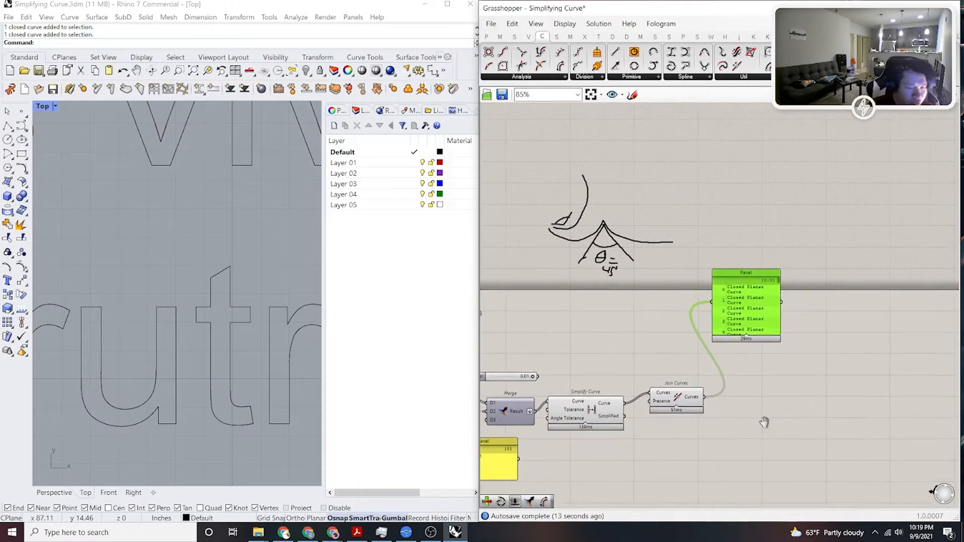
pyautogui.click(663, 393)
pyautogui.scroll(-10, 216, 258)
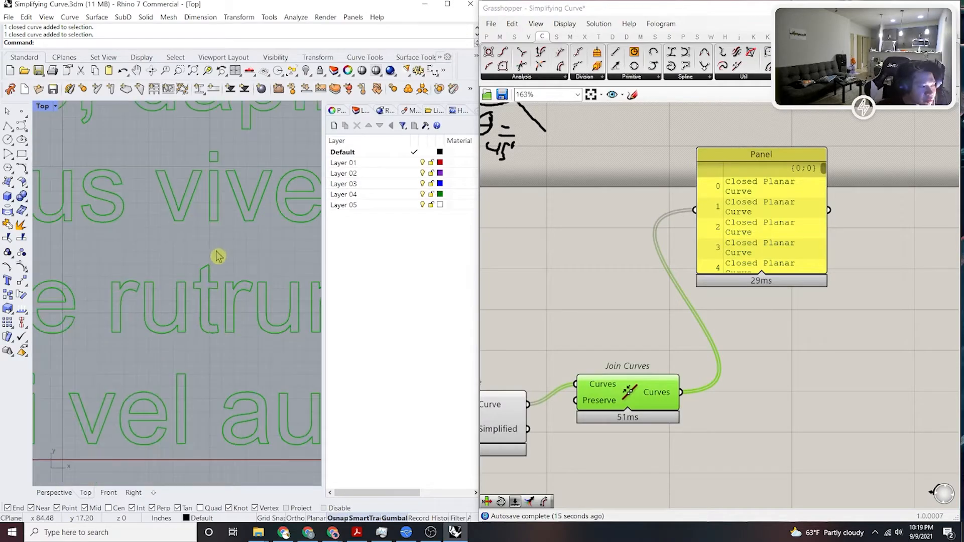
# Examine the control points on the baked letters D, s and u in the paragraph of black outlines.
pyautogui.scroll(-5, 222, 258)
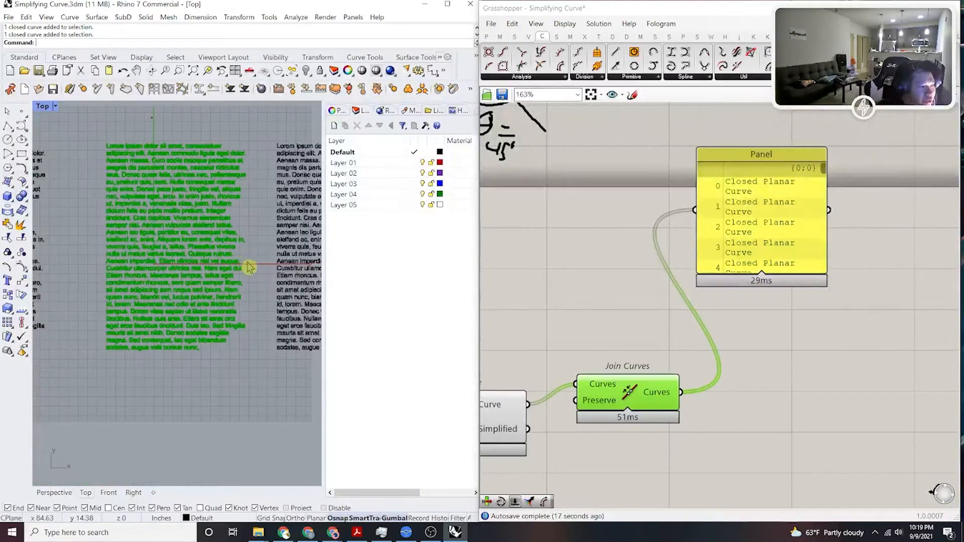
pyautogui.scroll(8, 162, 280)
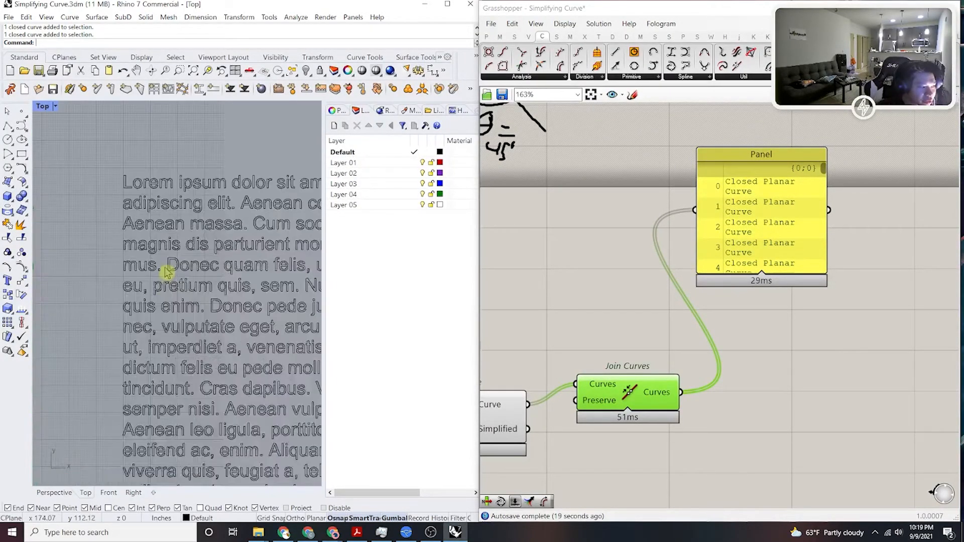
pyautogui.scroll(7, 193, 258)
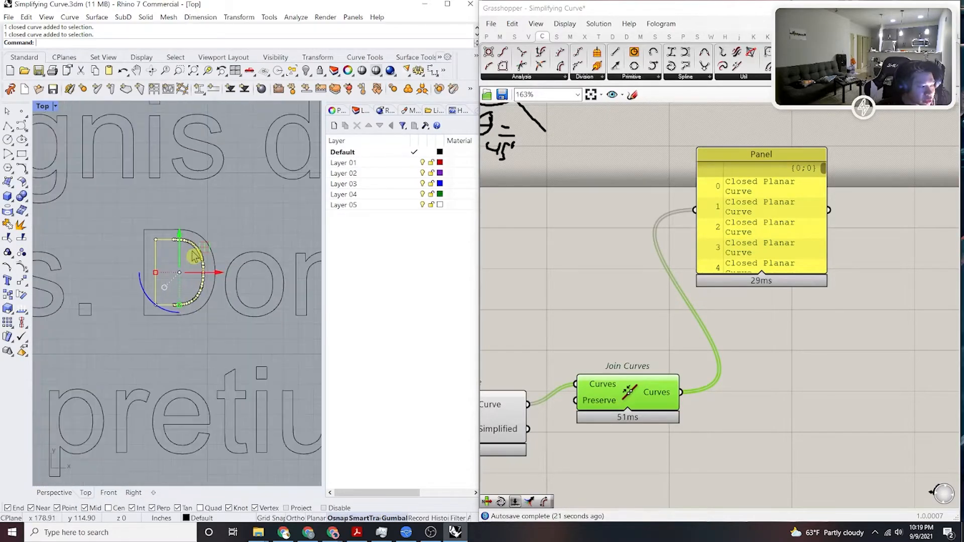
pyautogui.scroll(-8, 216, 292)
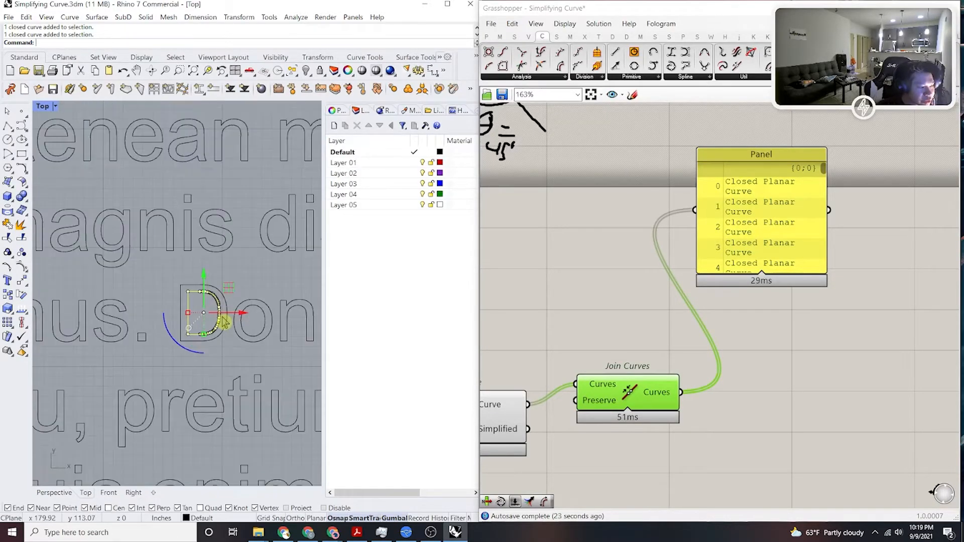
pyautogui.scroll(-2, 263, 324)
pyautogui.scroll(9, 226, 333)
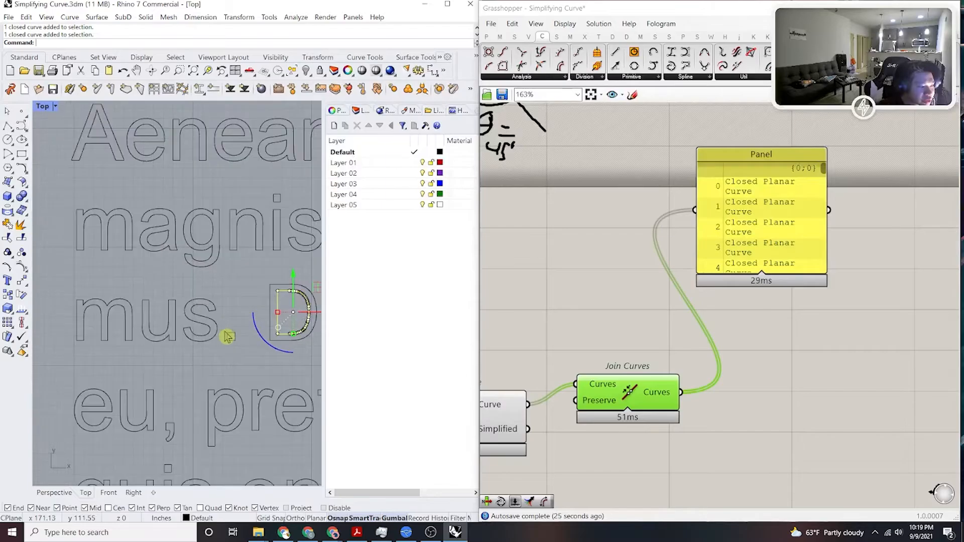
pyautogui.scroll(6, 200, 329)
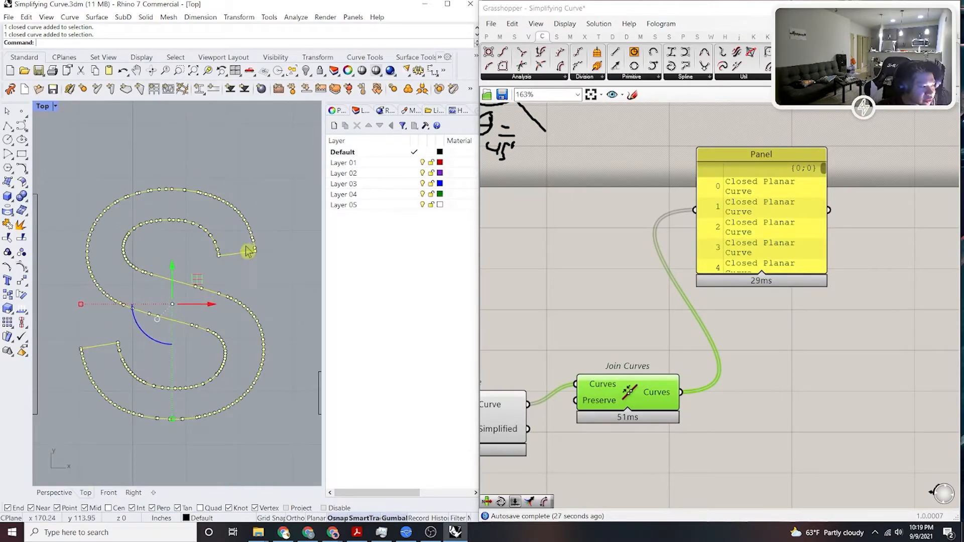
pyautogui.scroll(-5, 261, 306)
pyautogui.scroll(3, 147, 310)
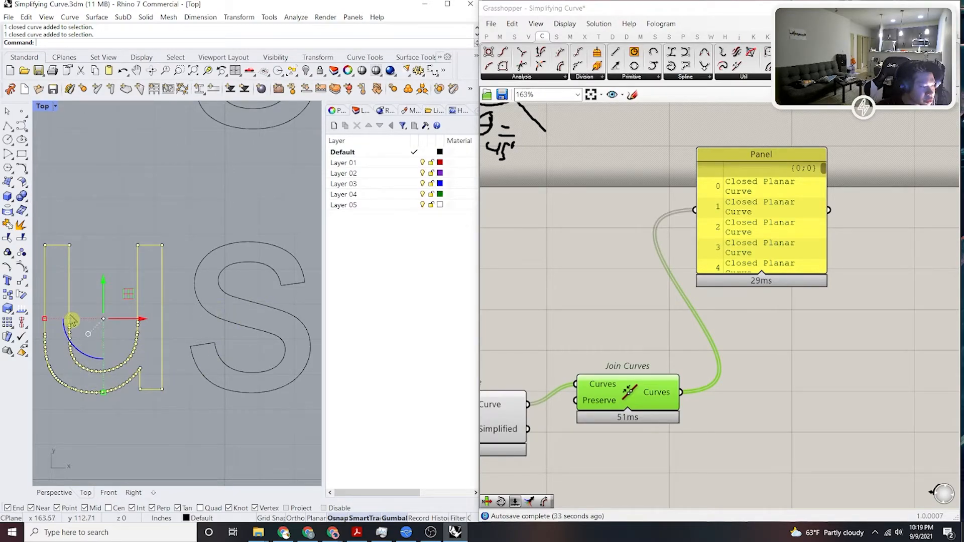
pyautogui.scroll(-15, 151, 271)
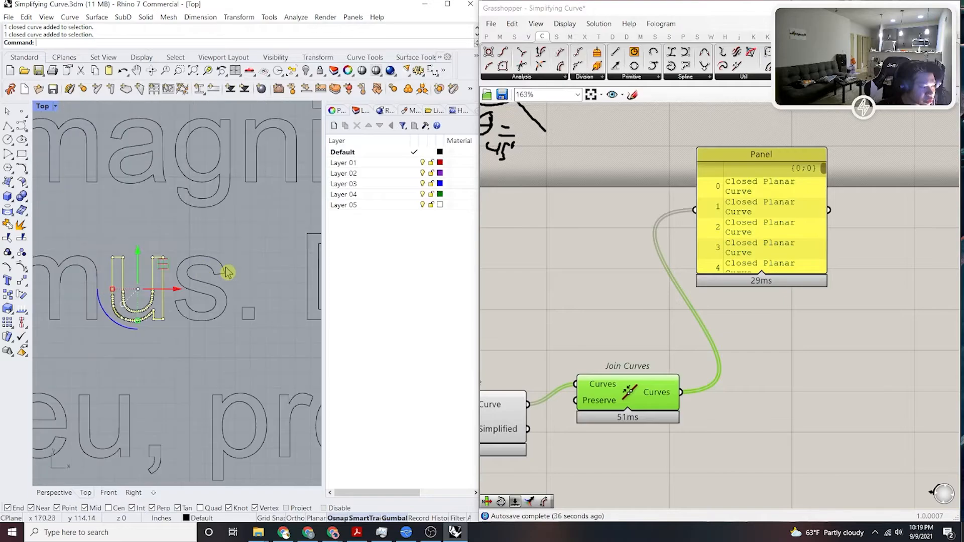
# Examine the control points on the outer and inner outlines of the baked letter o in "Lorem".
pyautogui.moveTo(161, 280); pyautogui.dragTo(227, 275, button='right')
pyautogui.moveTo(200, 327); pyautogui.dragTo(226, 344, button='right')
pyautogui.moveTo(254, 270); pyautogui.dragTo(231, 329, button='right')
pyautogui.moveTo(265, 156); pyautogui.dragTo(210, 222, button='right')
pyautogui.scroll(-2, 210, 213)
pyautogui.scroll(3, 210, 211)
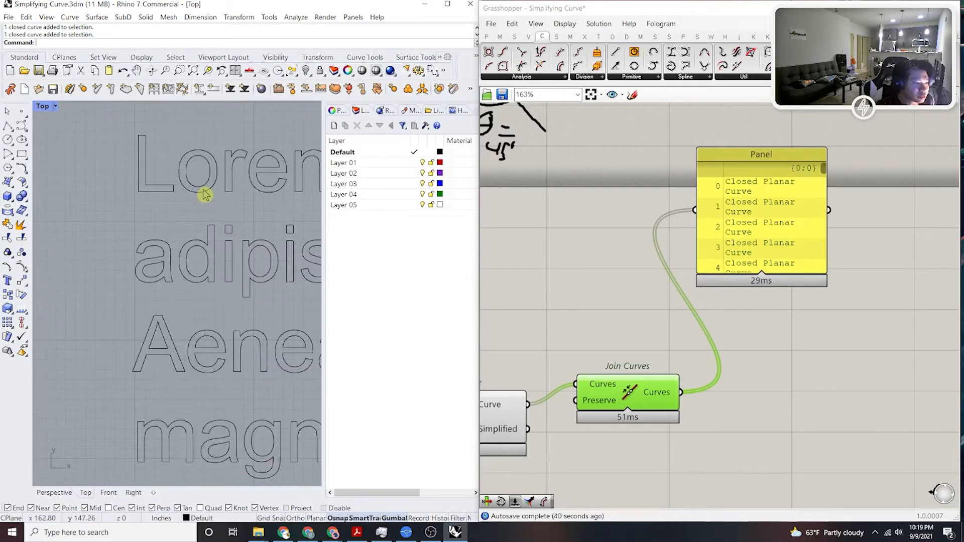
pyautogui.scroll(7, 205, 192)
pyautogui.moveTo(231, 220); pyautogui.dragTo(253, 316, button='right')
pyautogui.scroll(9, 241, 276)
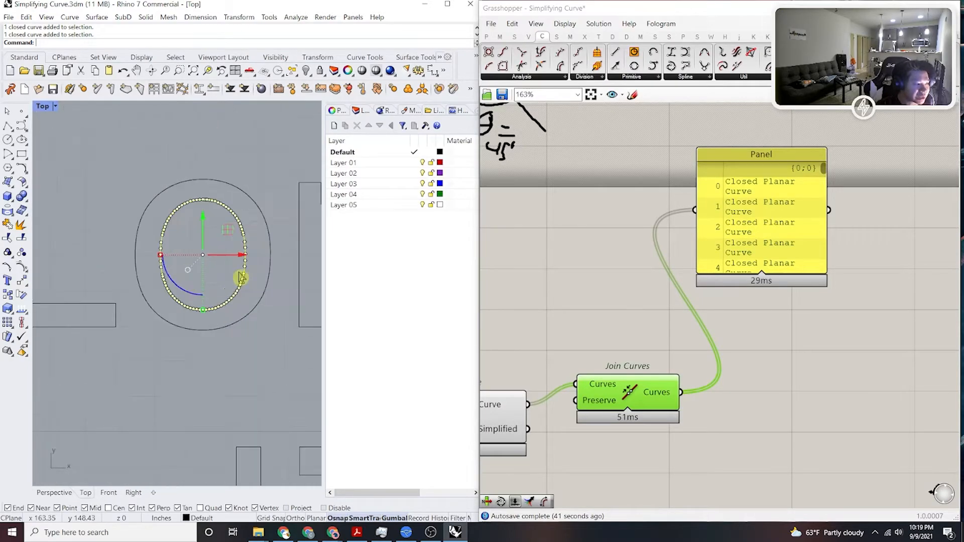
pyautogui.click(233, 160)
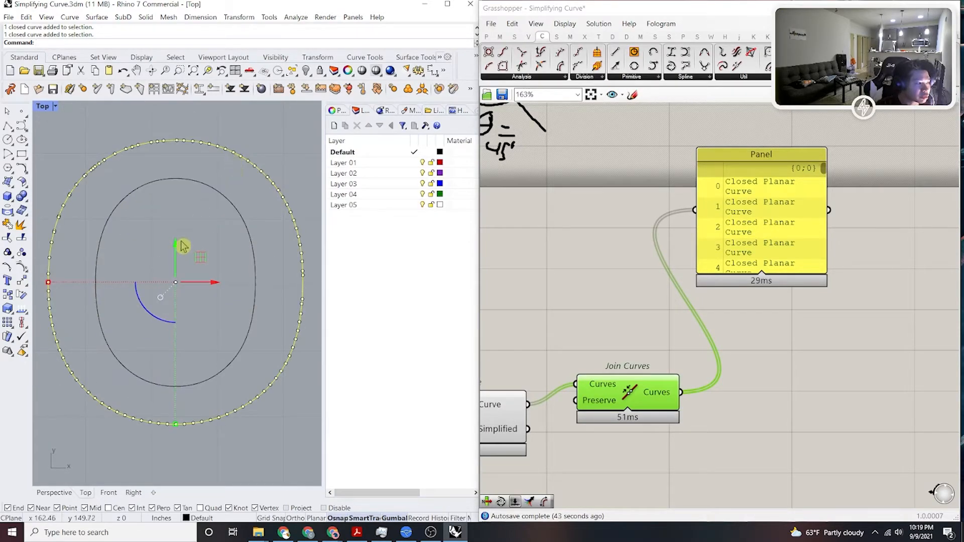
pyautogui.click(254, 290)
pyautogui.scroll(3, 241, 361)
pyautogui.scroll(-4, 233, 352)
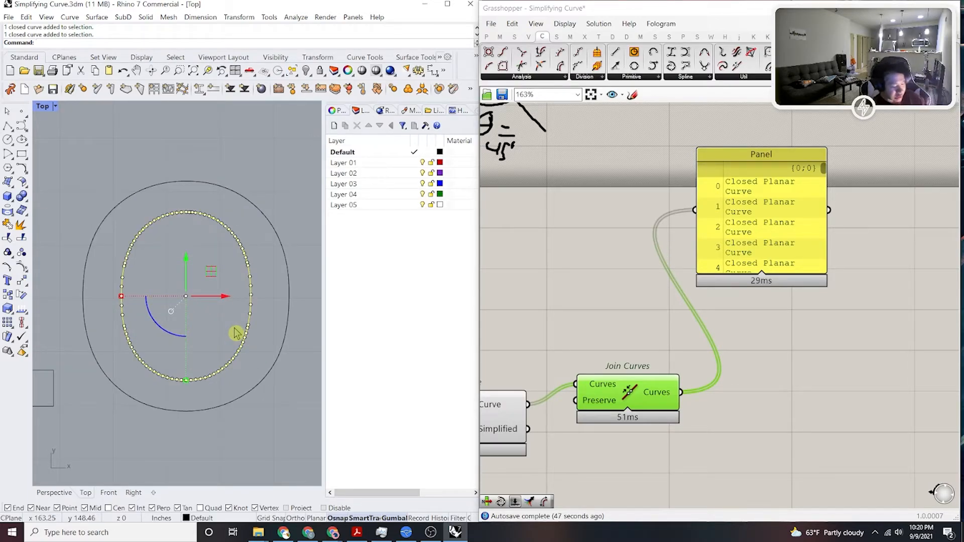
# Count the control points on the inner outline of the baked o in "Lorem" using the SelPt command.
pyautogui.write('SelP[ts')
pyautogui.press('Return')
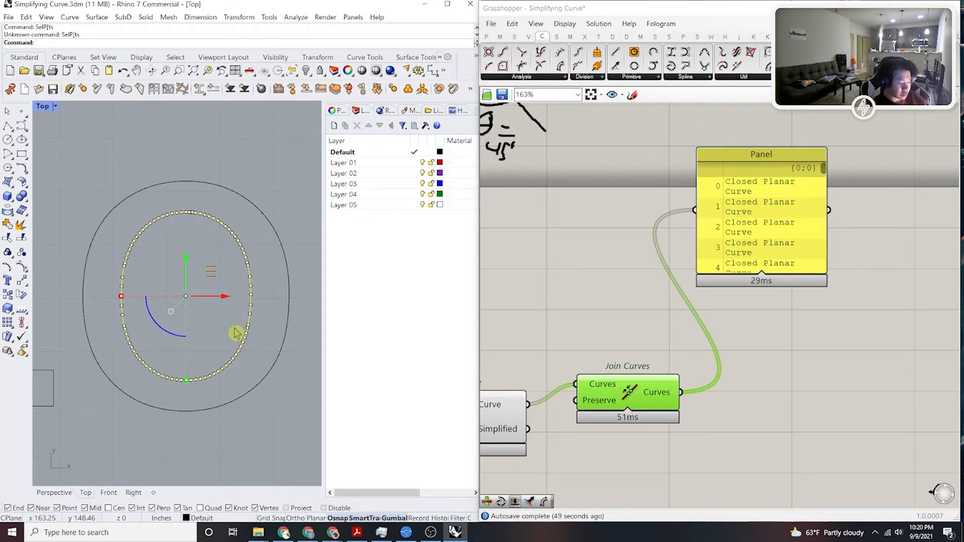
pyautogui.write('SelPt')
pyautogui.press('Return')
pyautogui.scroll(-4, 230, 326)
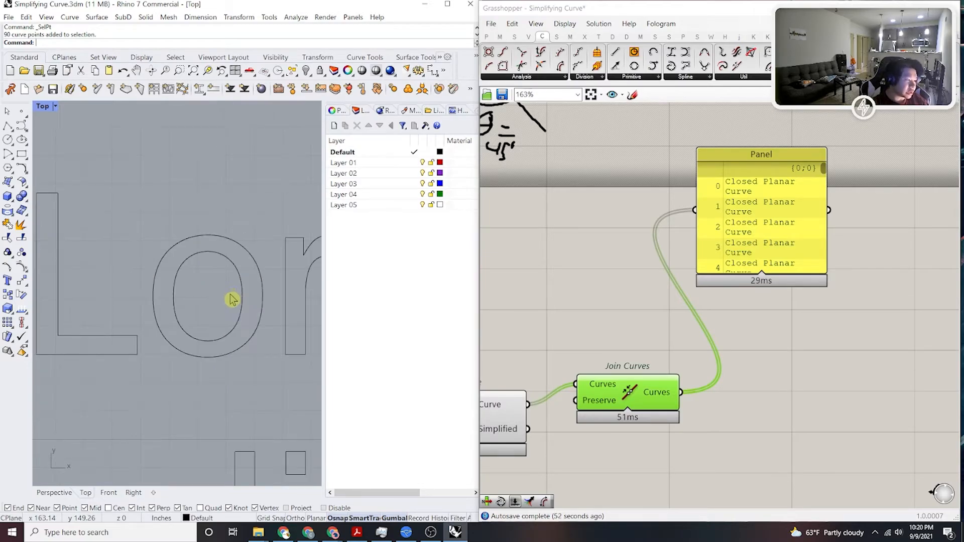
# Count the control points on the original inner outline of the last o in "dolor" with SelPt for comparison.
pyautogui.scroll(-10, 200, 304)
pyautogui.moveTo(96, 303); pyautogui.dragTo(291, 312, button='right')
pyautogui.scroll(-2, 219, 315)
pyautogui.scroll(6, 201, 334)
pyautogui.scroll(3, 200, 340)
pyautogui.click(237, 339)
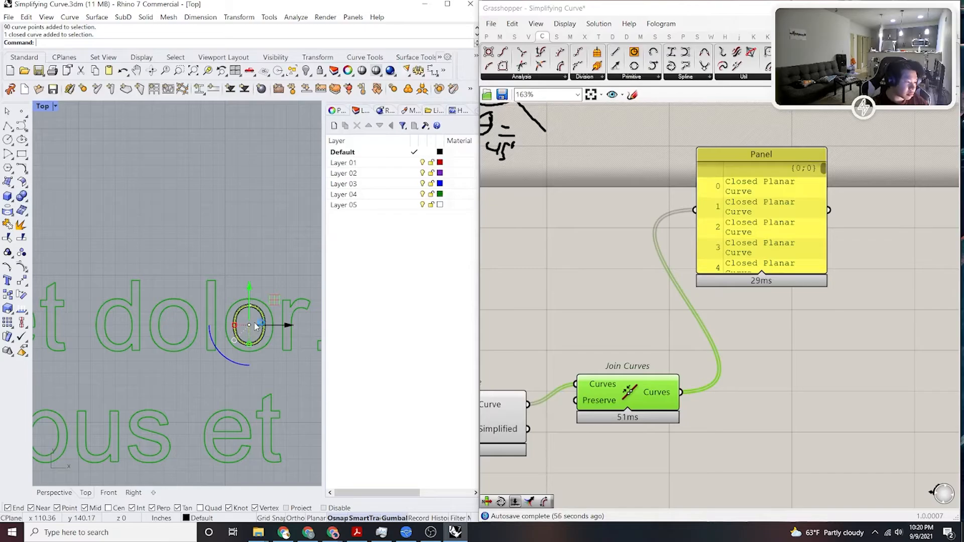
pyautogui.scroll(8, 256, 329)
pyautogui.click(249, 314)
pyautogui.scroll(-8, 248, 314)
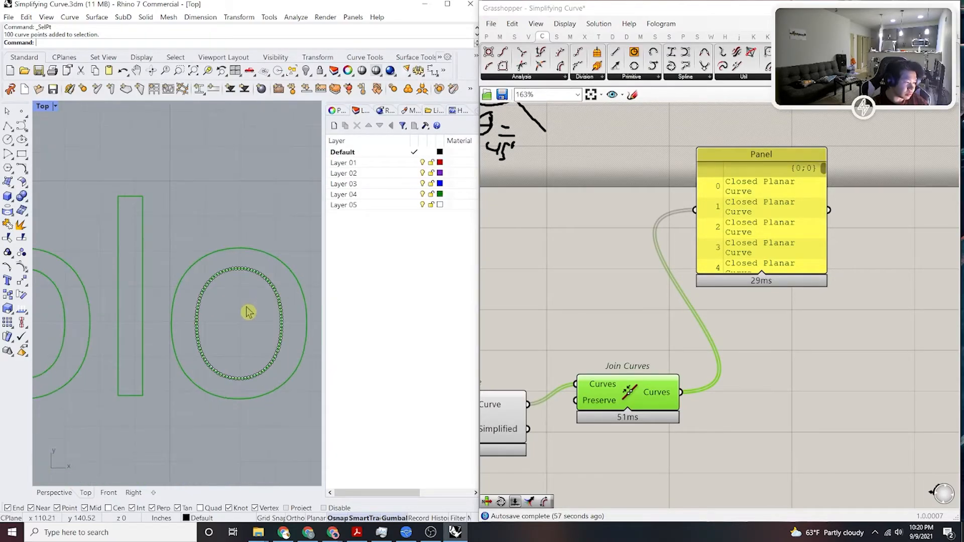
pyautogui.moveTo(248, 316); pyautogui.dragTo(178, 302, button='right')
pyautogui.scroll(-5, 577, 351)
# Examine the Reduction output of the Reduce component and the arithmetic mean given by the Average component.
pyautogui.moveTo(532, 360); pyautogui.dragTo(639, 370, button='right')
pyautogui.scroll(4, 639, 370)
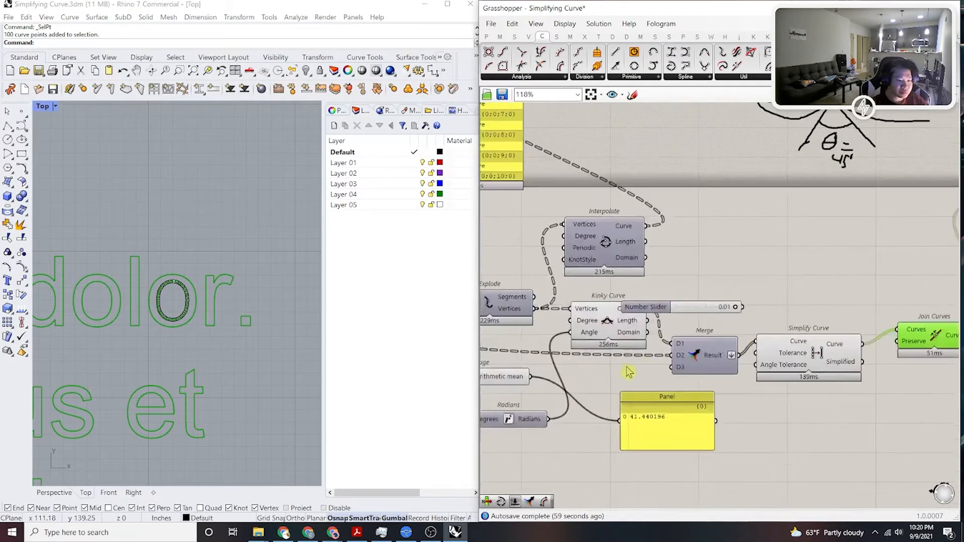
pyautogui.moveTo(529, 322); pyautogui.dragTo(706, 329, button='right')
pyautogui.scroll(2, 706, 330)
pyautogui.moveTo(585, 311); pyautogui.dragTo(705, 307, button='right')
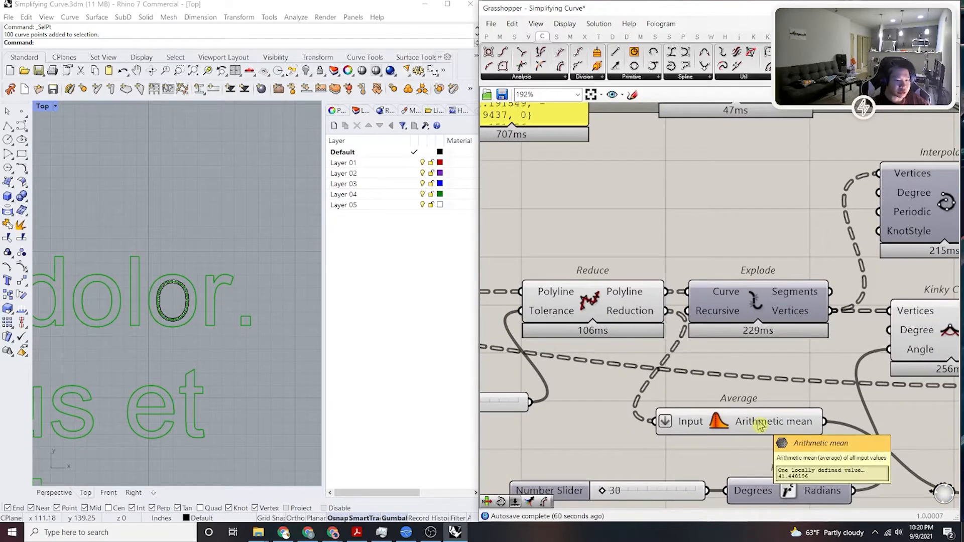
pyautogui.moveTo(642, 322)
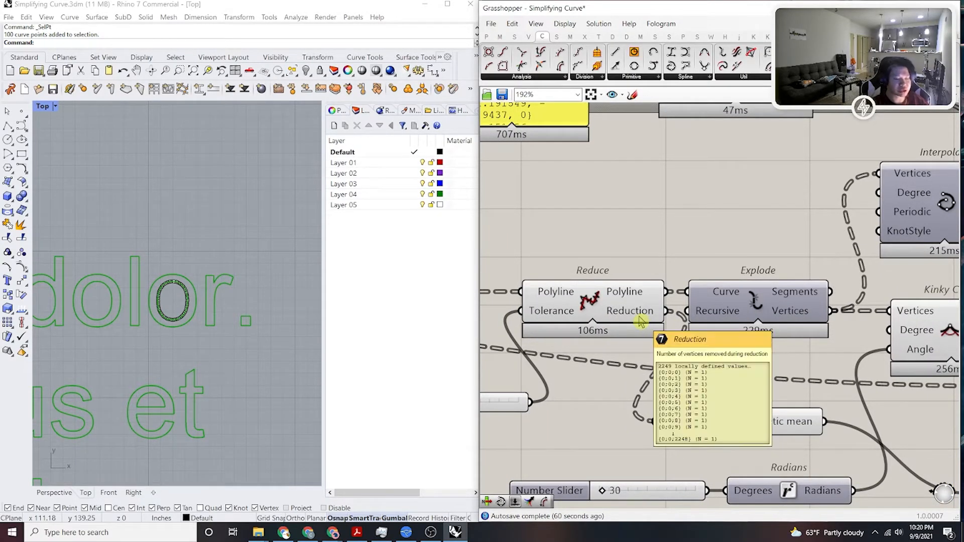
pyautogui.scroll(-3, 642, 322)
pyautogui.scroll(1, 126, 316)
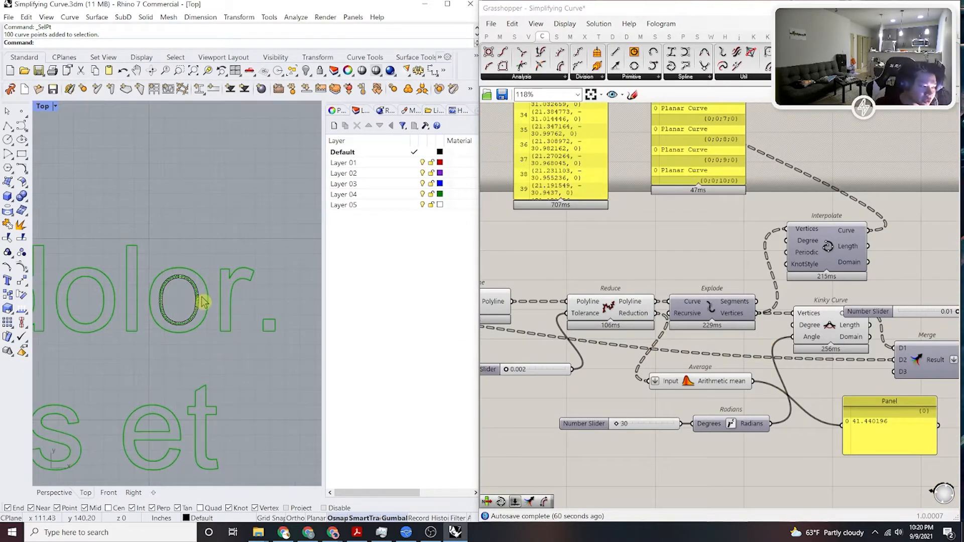
pyautogui.scroll(-5, 689, 369)
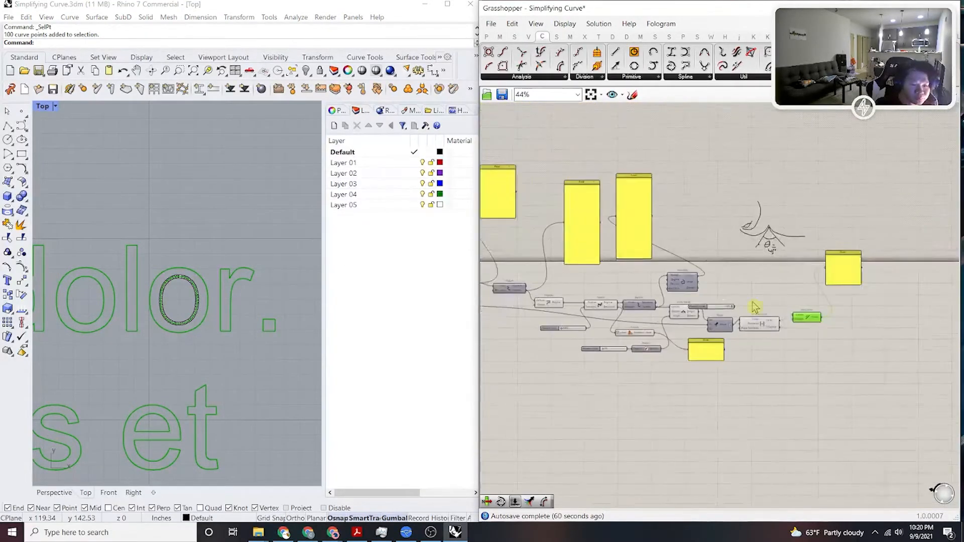
pyautogui.scroll(-2, 177, 274)
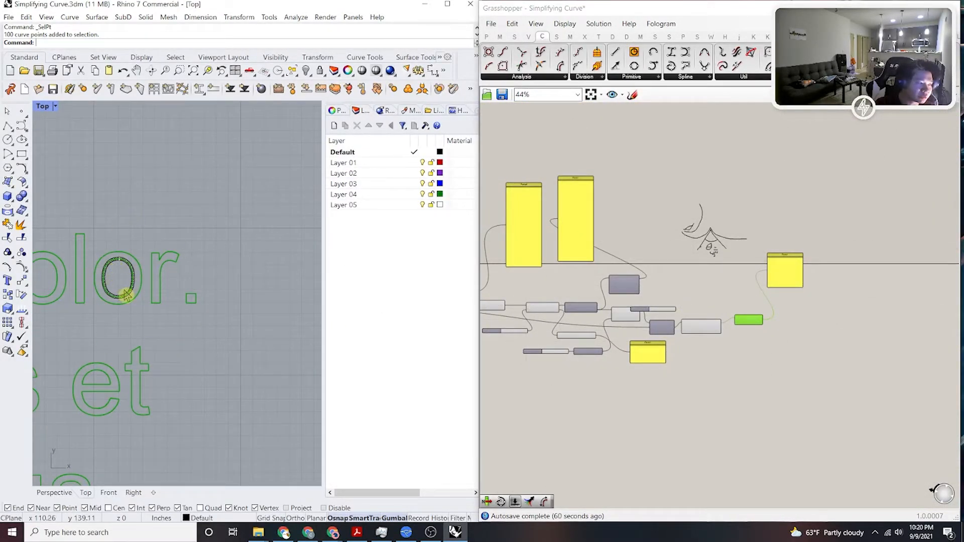
# Examine the baked letter outlines of "Lorem" and the line below it once more.
pyautogui.scroll(-10, 122, 262)
pyautogui.moveTo(288, 261); pyautogui.dragTo(157, 279, button='right')
pyautogui.scroll(8, 160, 274)
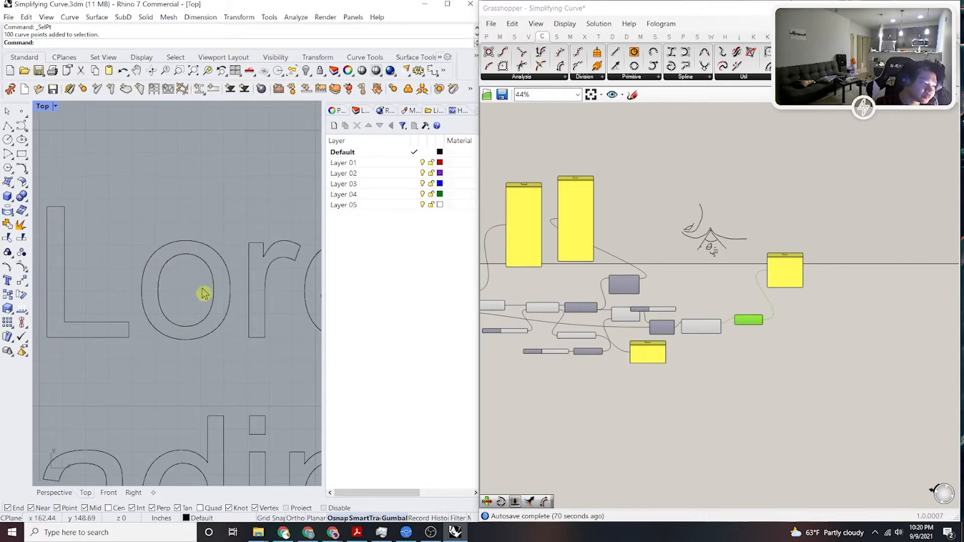
pyautogui.scroll(1, 184, 281)
pyautogui.scroll(-5, 189, 271)
pyautogui.scroll(3, 245, 363)
pyautogui.moveTo(612, 358); pyautogui.dragTo(684, 353, button='right')
pyautogui.moveTo(216, 365); pyautogui.dragTo(172, 363, button='right')
# Delete the unconnected 0.01 Number Slider overlapping Kinky Curve and save the definition.
pyautogui.scroll(7, 692, 312)
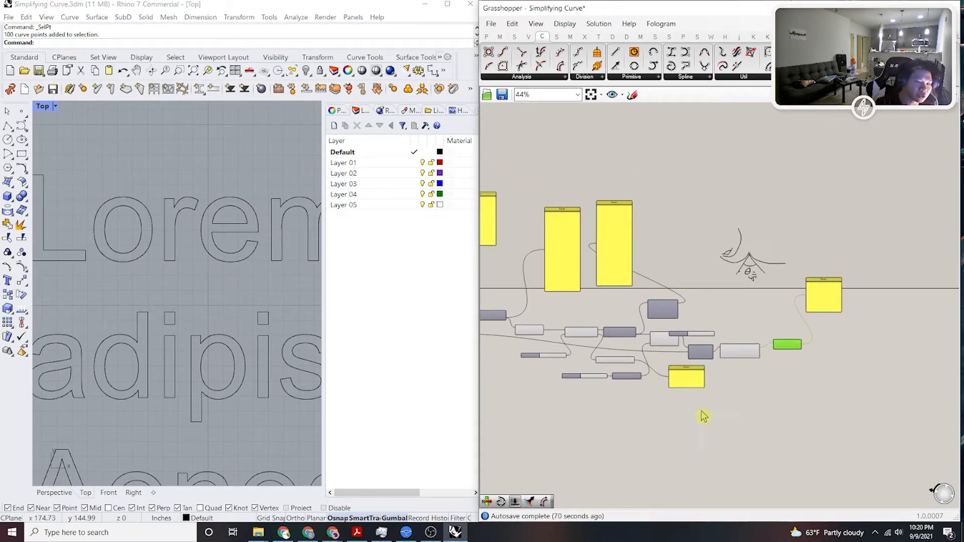
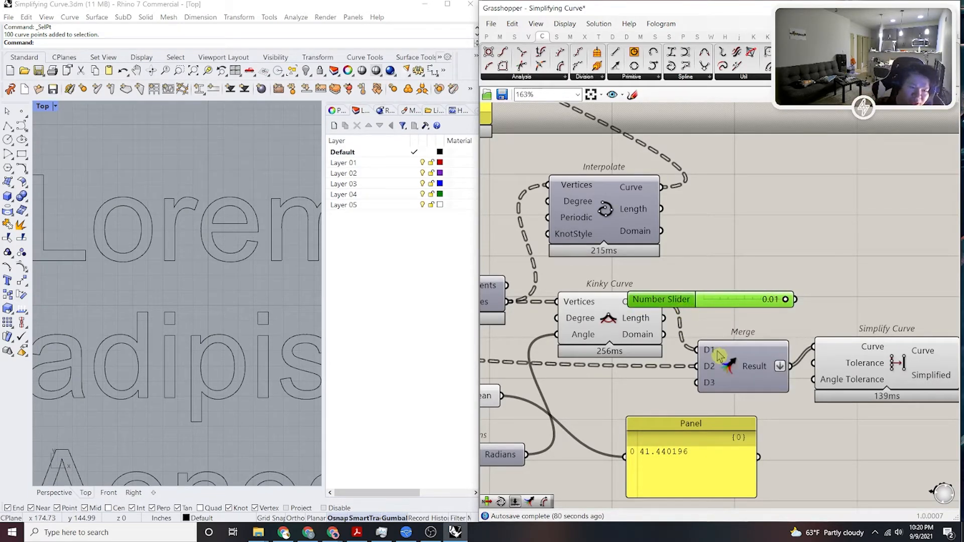
pyautogui.press('Delete')
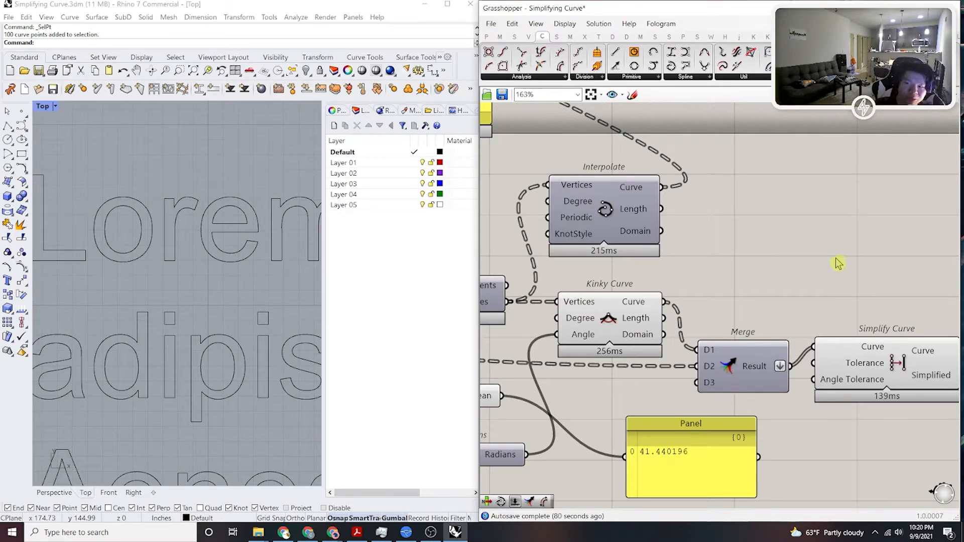
pyautogui.click(137, 398)
pyautogui.scroll(5, 161, 333)
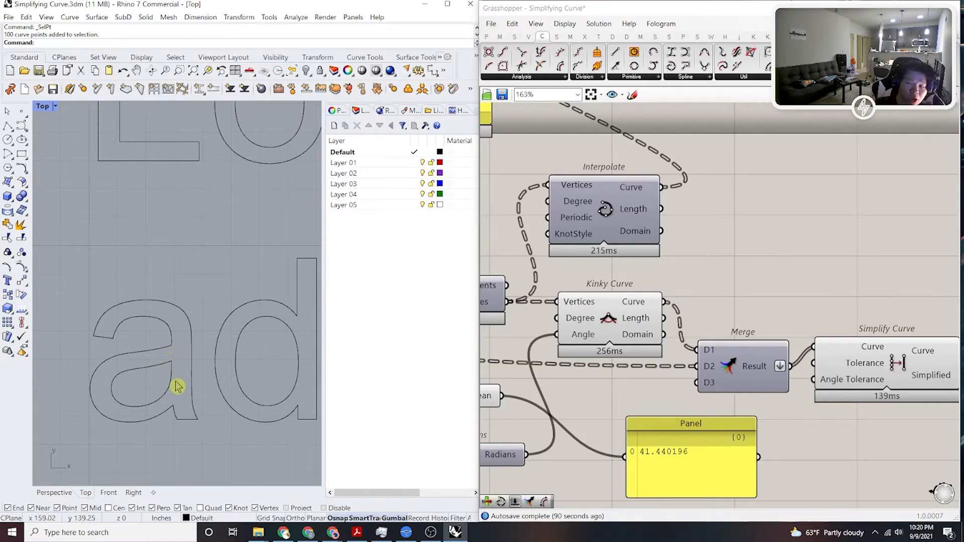
pyautogui.scroll(5, 161, 379)
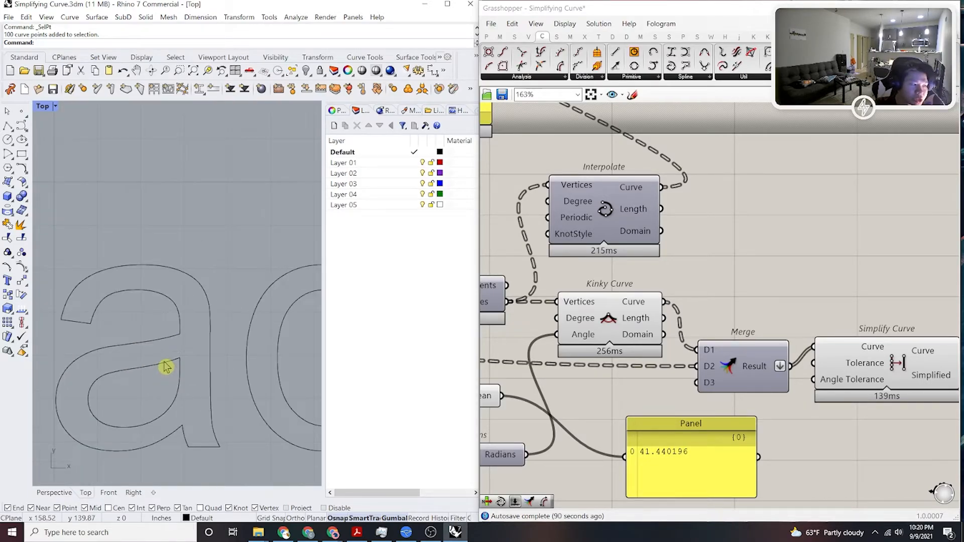
pyautogui.scroll(-5, 676, 350)
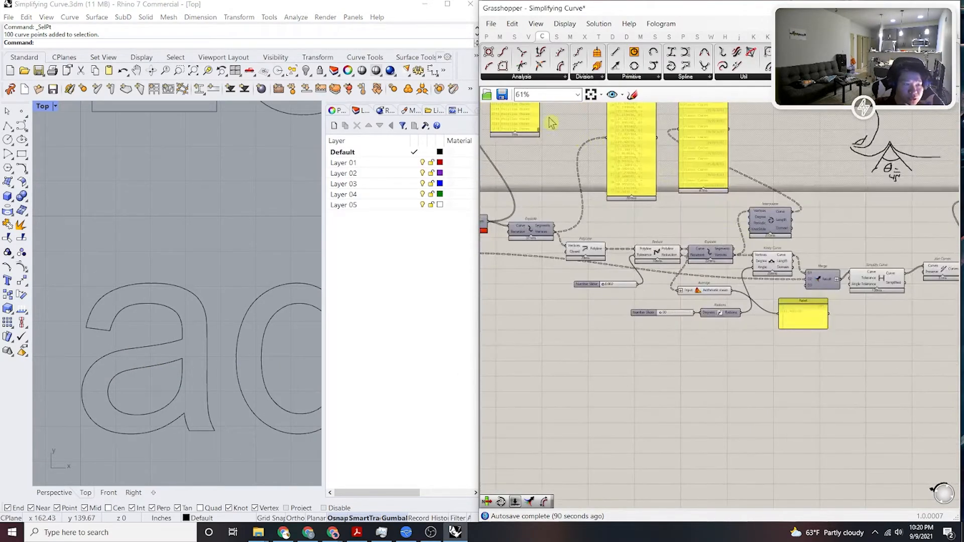
pyautogui.click(504, 97)
# Move the 30-degree Number Slider away from the Radians component to below the 0.002 tolerance slider.
pyautogui.moveTo(690, 266); pyautogui.dragTo(784, 270, button='right')
pyautogui.scroll(3, 770, 277)
pyautogui.moveTo(730, 347); pyautogui.dragTo(675, 347)
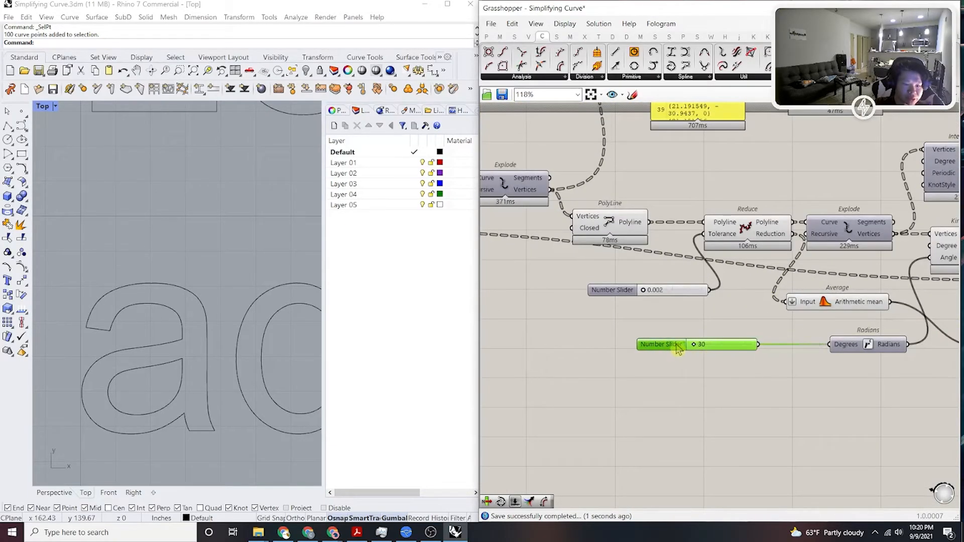
pyautogui.click(817, 364)
pyautogui.moveTo(793, 369); pyautogui.dragTo(747, 384, button='right')
pyautogui.scroll(2, 596, 304)
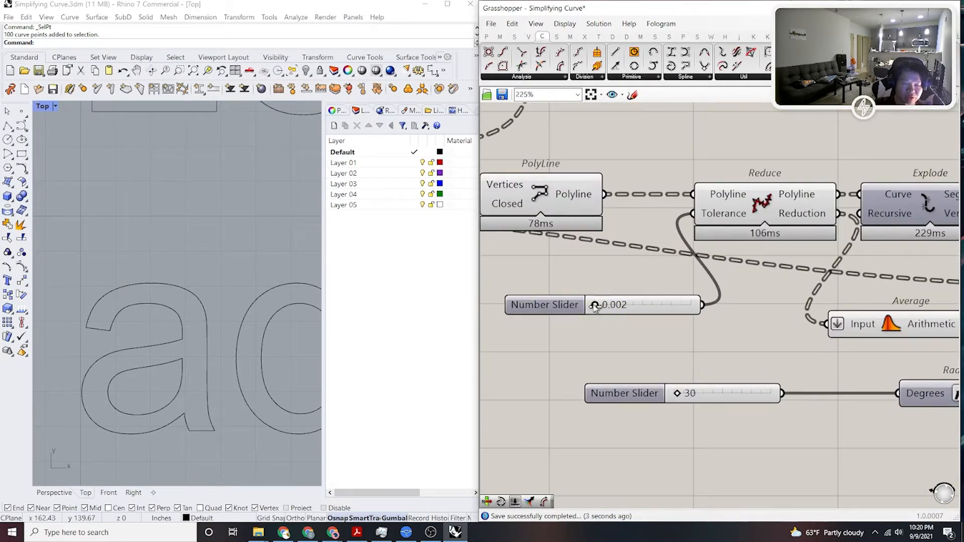
pyautogui.scroll(1, 593, 306)
pyautogui.scroll(-2, 708, 299)
# Align the left edges of the 0.002 and 30 sliders and move both toward the start of the definition.
pyautogui.moveTo(775, 422); pyautogui.dragTo(625, 290)
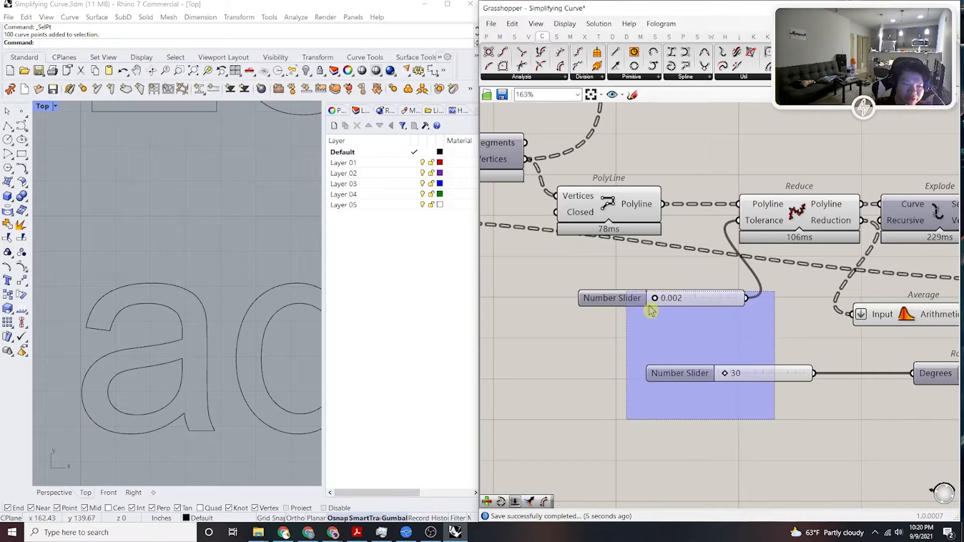
pyautogui.moveTo(684, 318); pyautogui.dragTo(728, 317, button='right')
pyautogui.scroll(-5, 736, 285)
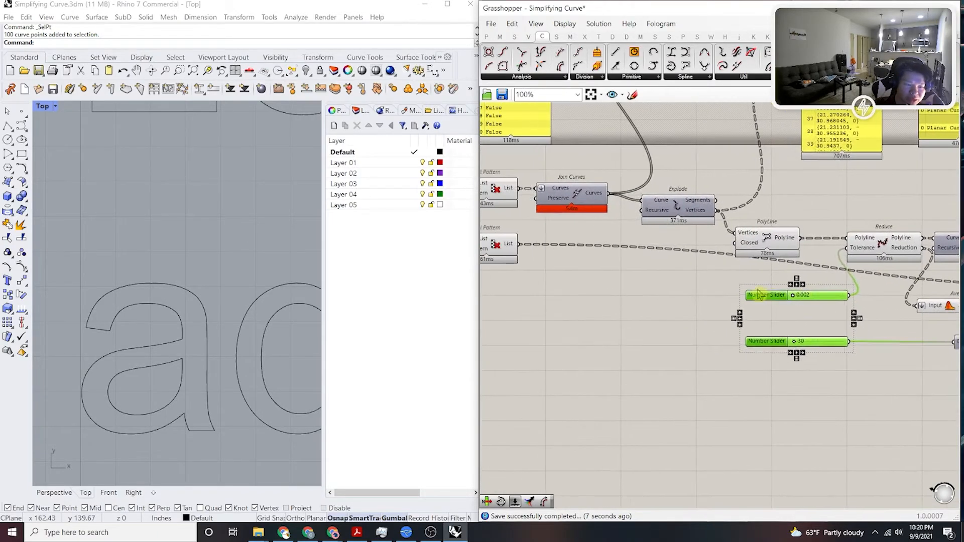
pyautogui.scroll(3, 571, 287)
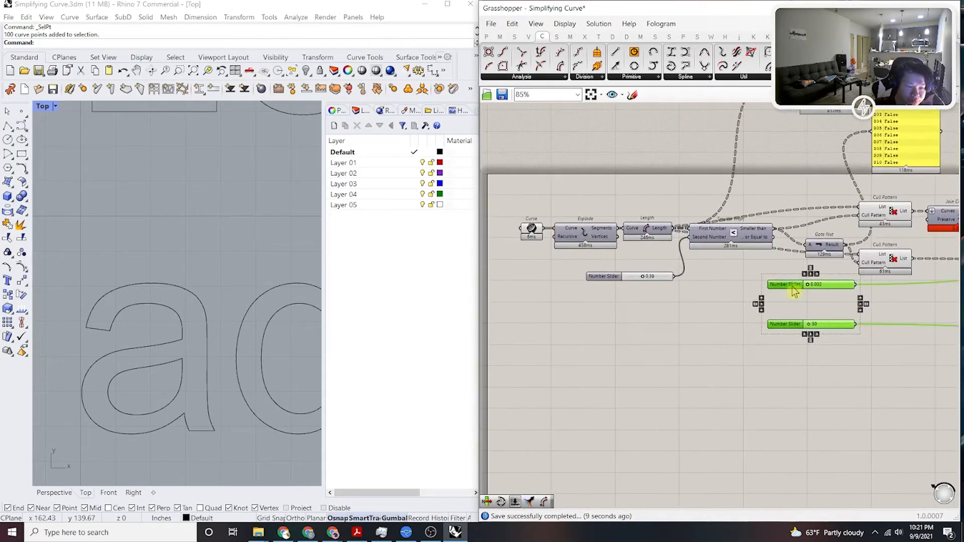
pyautogui.click(703, 276)
# Stack the 0.39, 0.002 and 30 sliders in one column beneath the first Explode component.
pyautogui.scroll(2, 622, 279)
pyautogui.moveTo(608, 280); pyautogui.dragTo(533, 276)
pyautogui.click(587, 247)
pyautogui.moveTo(589, 247); pyautogui.dragTo(650, 251, button='right')
pyautogui.scroll(-2, 703, 341)
pyautogui.scroll(5, 676, 283)
pyautogui.moveTo(689, 323); pyautogui.dragTo(723, 283)
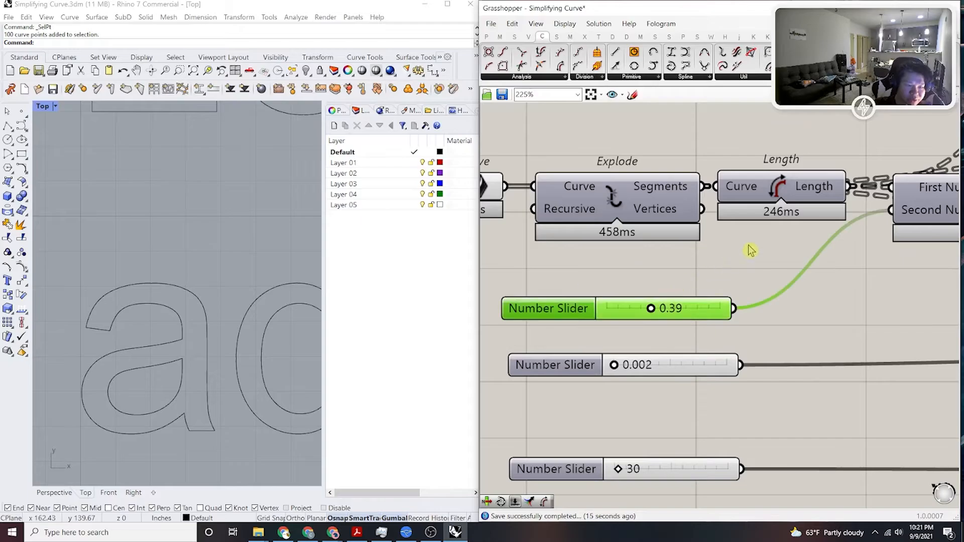
# Review the chain of components from Length through Cull Pattern, Join Curves and PolyLine to Reduce and the second Explode.
pyautogui.click(748, 252)
pyautogui.scroll(-7, 764, 253)
pyautogui.moveTo(791, 271); pyautogui.dragTo(484, 291, button='right')
pyautogui.scroll(5, 771, 322)
pyautogui.moveTo(794, 303); pyautogui.dragTo(817, 334, button='right')
pyautogui.scroll(-4, 809, 343)
pyautogui.moveTo(587, 304); pyautogui.dragTo(705, 317, button='right')
pyautogui.scroll(5, 707, 318)
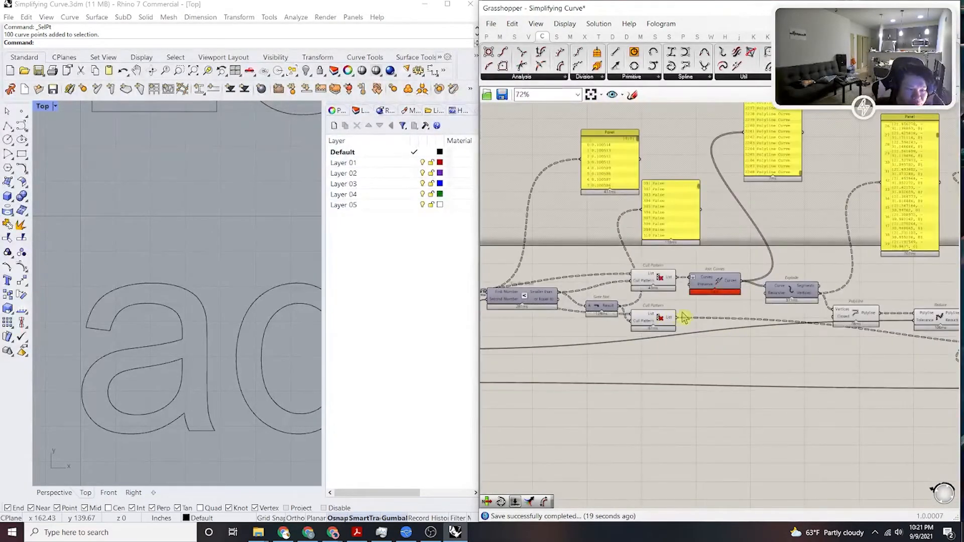
pyautogui.moveTo(813, 351); pyautogui.dragTo(761, 351, button='right')
pyautogui.click(750, 333)
pyautogui.click(835, 284)
pyautogui.moveTo(786, 284); pyautogui.dragTo(704, 285, button='right')
pyautogui.click(828, 344)
pyautogui.scroll(-3, 783, 340)
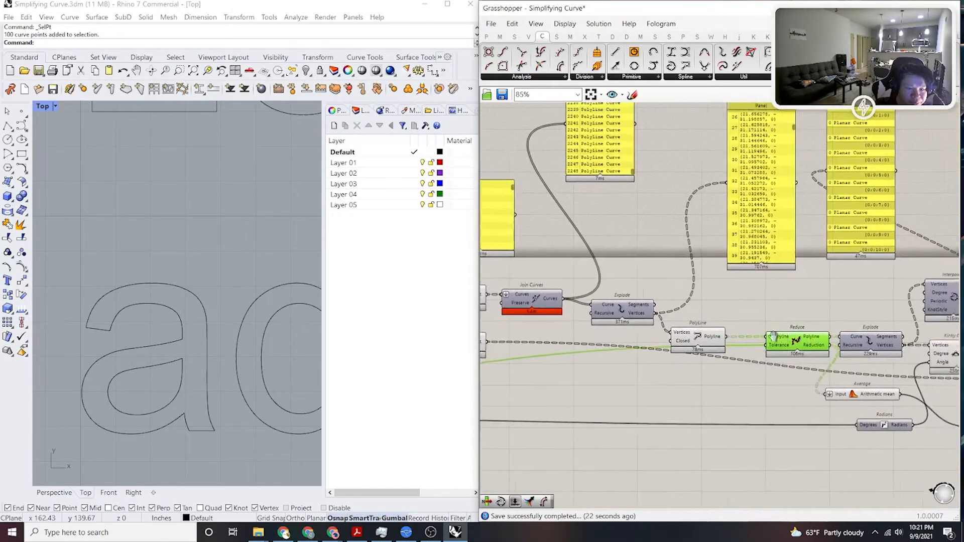
pyautogui.scroll(2, 908, 346)
pyautogui.click(772, 315)
pyautogui.moveTo(771, 315); pyautogui.dragTo(644, 337, button='right')
pyautogui.scroll(1, 769, 372)
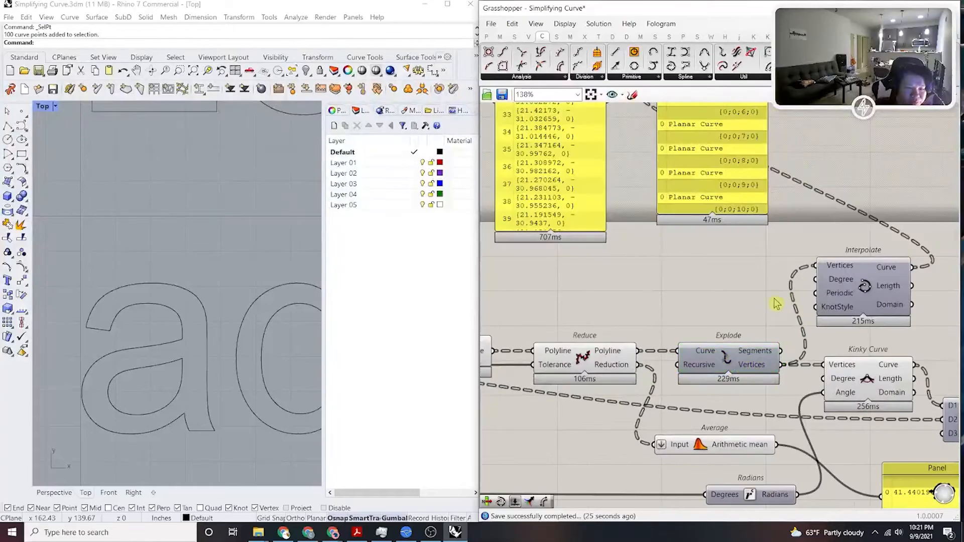
# Check the Interpolate component against the letter outlines and trace the remaining components to the final Join Curves.
pyautogui.moveTo(779, 304); pyautogui.dragTo(717, 303, button='right')
pyautogui.scroll(-2, 833, 304)
pyautogui.moveTo(843, 303); pyautogui.dragTo(820, 321, button='right')
pyautogui.moveTo(849, 330); pyautogui.dragTo(773, 276)
pyautogui.scroll(-2, 884, 334)
pyautogui.moveTo(884, 335); pyautogui.dragTo(783, 335, button='right')
pyautogui.moveTo(842, 302); pyautogui.dragTo(742, 313, button='right')
pyautogui.scroll(-5, 219, 266)
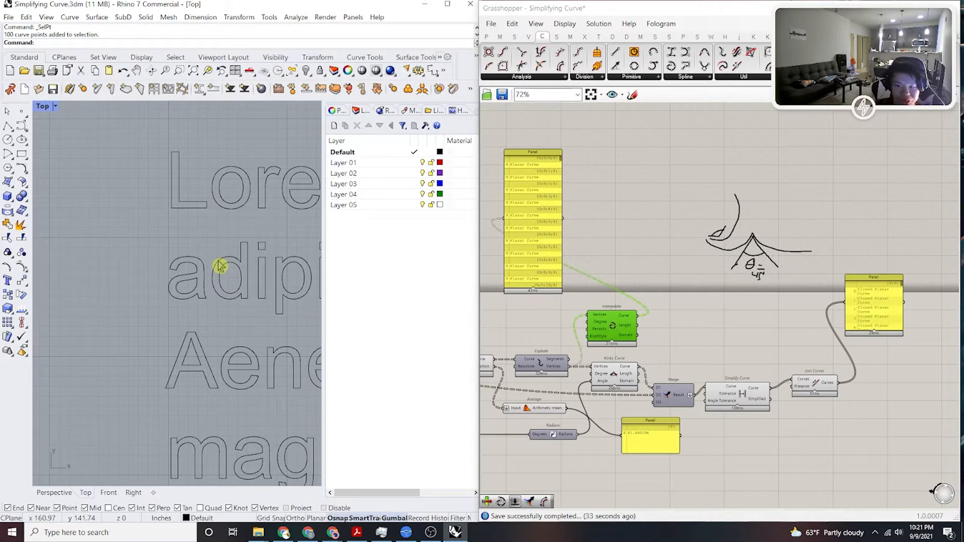
pyautogui.click(735, 341)
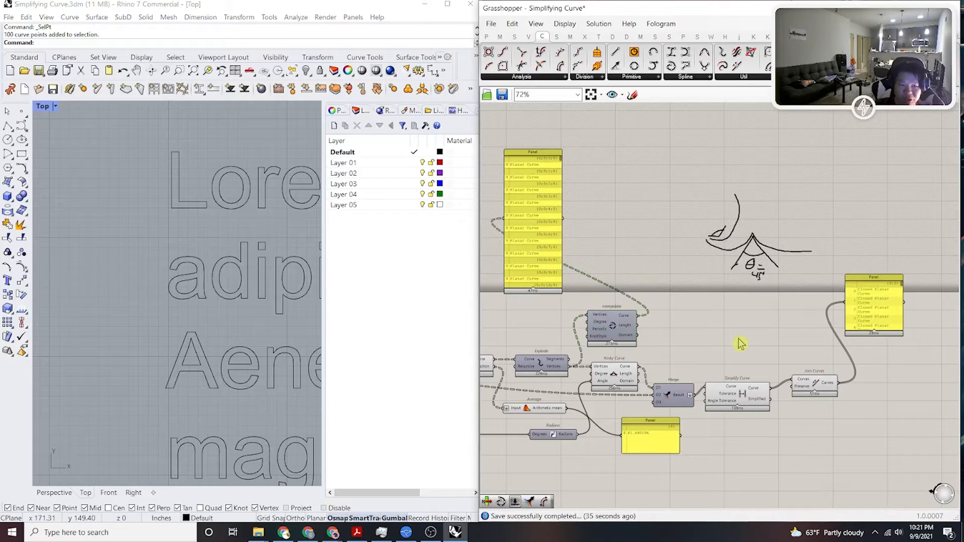
# Examine the start of the definition, from the Curve parameter through Explode to the Length component.
pyautogui.moveTo(791, 350); pyautogui.dragTo(719, 301, button='right')
pyautogui.scroll(2, 745, 324)
pyautogui.moveTo(754, 343); pyautogui.dragTo(739, 360)
pyautogui.click(699, 292)
pyautogui.scroll(-5, 695, 291)
pyautogui.moveTo(600, 287); pyautogui.dragTo(750, 299, button='right')
pyautogui.scroll(2, 509, 297)
pyautogui.scroll(2, 627, 323)
pyautogui.moveTo(516, 294); pyautogui.dragTo(637, 315, button='right')
pyautogui.scroll(1, 638, 315)
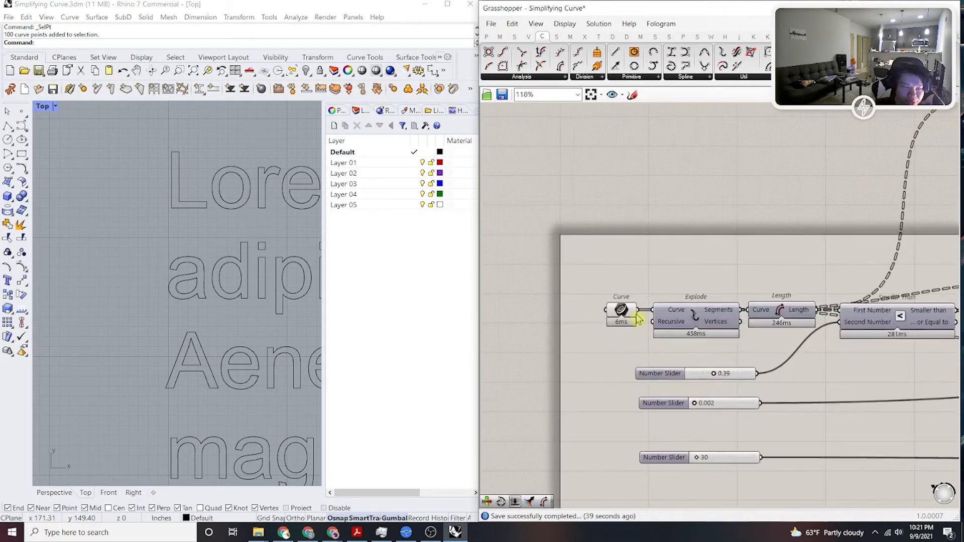
pyautogui.scroll(2, 713, 292)
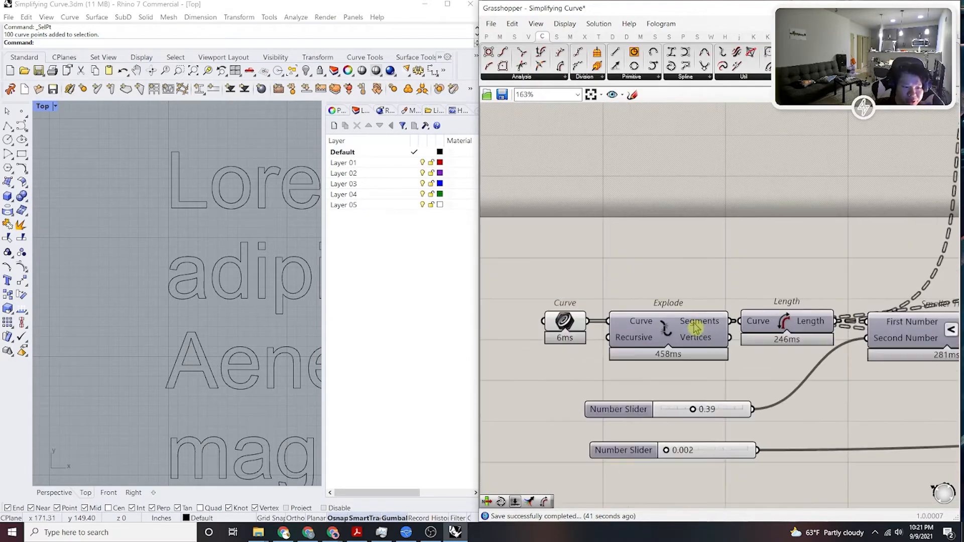
pyautogui.moveTo(756, 259); pyautogui.dragTo(685, 249, button='right')
pyautogui.click(693, 250)
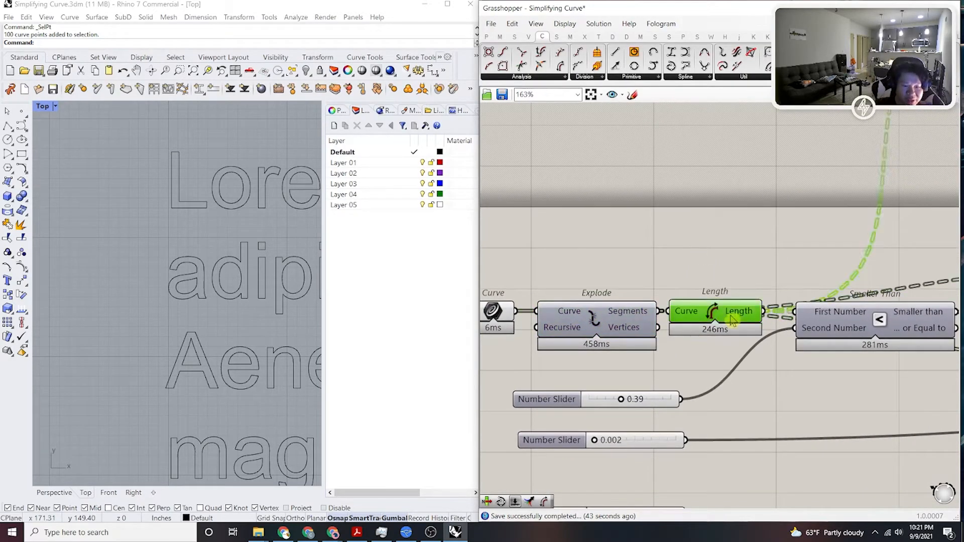
pyautogui.moveTo(733, 314); pyautogui.dragTo(582, 293, button='right')
# Inspect the Smaller Than component, the 0.39 slider feeding it and its outputs to Gate Not and Cull Pattern.
pyautogui.click(749, 304)
pyautogui.scroll(2, 748, 306)
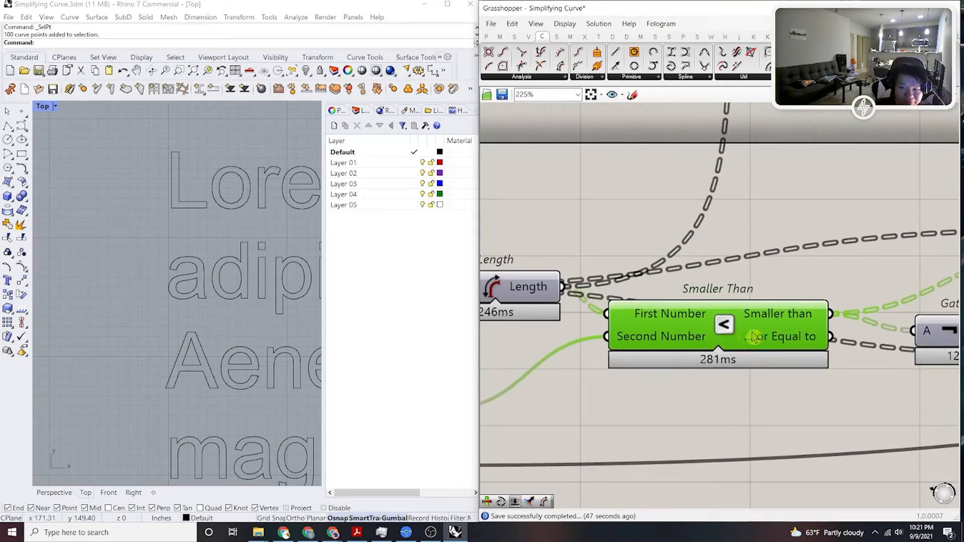
pyautogui.scroll(-1, 607, 354)
pyautogui.moveTo(586, 362); pyautogui.dragTo(752, 315, button='right')
pyautogui.scroll(1, 623, 368)
pyautogui.moveTo(780, 284); pyautogui.dragTo(736, 302, button='right')
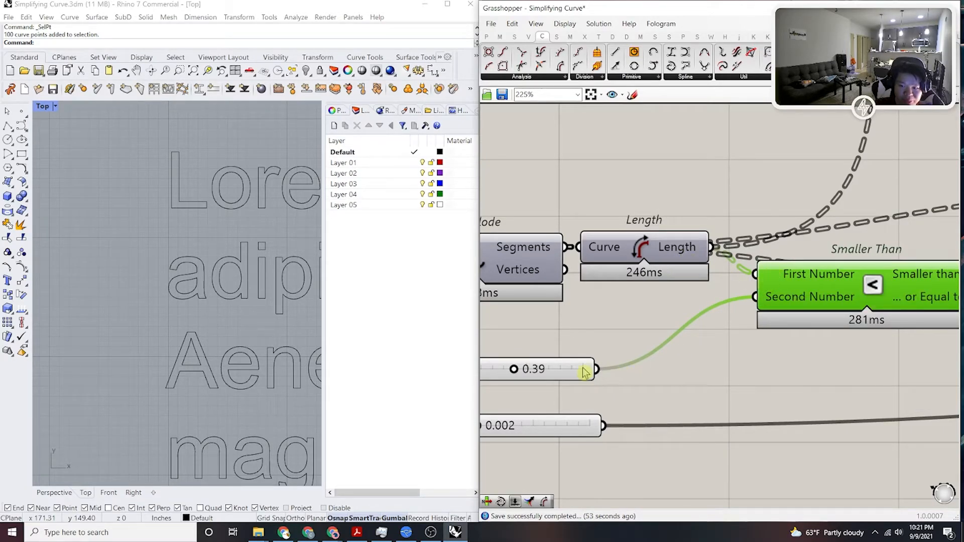
pyautogui.scroll(-5, 706, 327)
pyautogui.scroll(6, 642, 321)
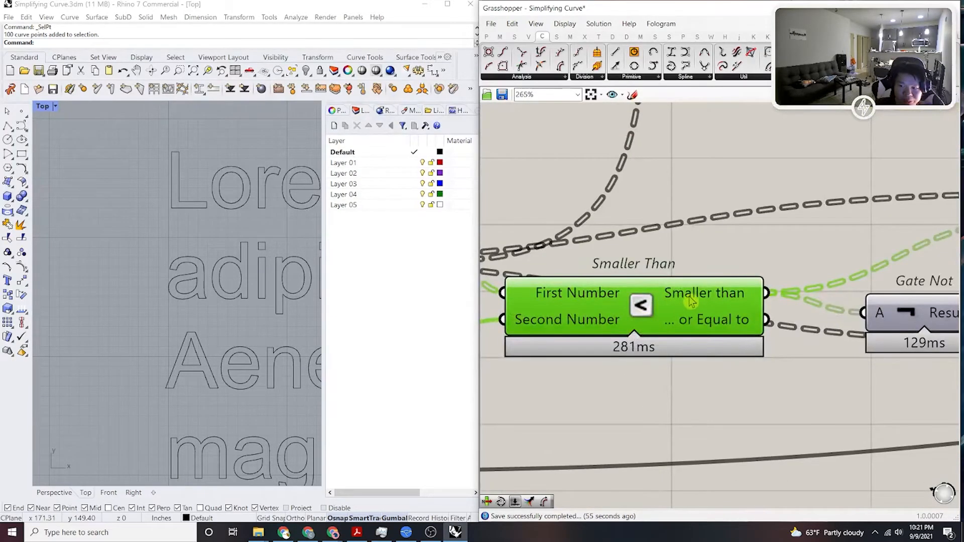
pyautogui.moveTo(691, 301)
pyautogui.scroll(-1, 823, 301)
pyautogui.moveTo(825, 301); pyautogui.dragTo(736, 317, button='right')
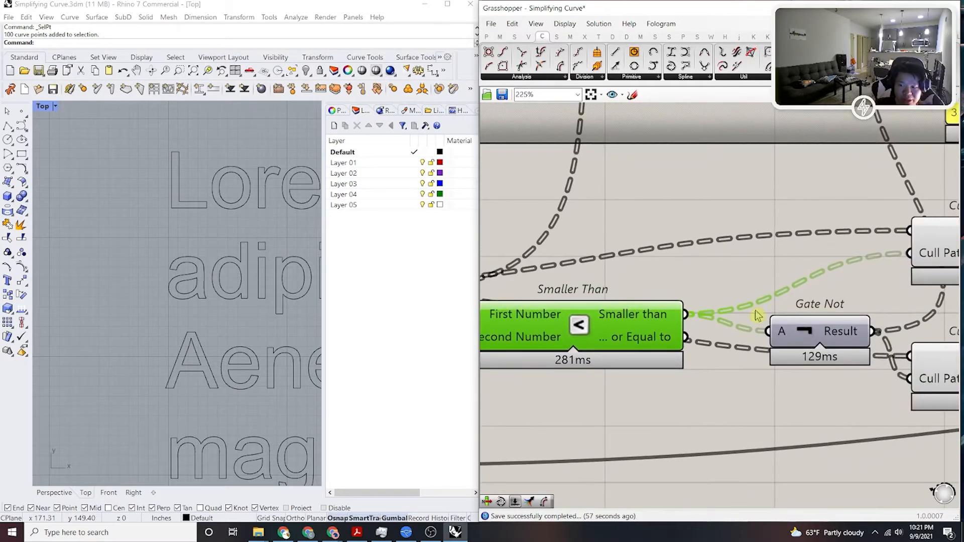
pyautogui.moveTo(884, 263); pyautogui.dragTo(772, 289, button='right')
# Highlight the output of each Cull Pattern component on the letters to compare the curved and straight segments.
pyautogui.click(860, 259)
pyautogui.scroll(-8, 306, 292)
pyautogui.scroll(10, 161, 317)
pyautogui.scroll(5, 221, 301)
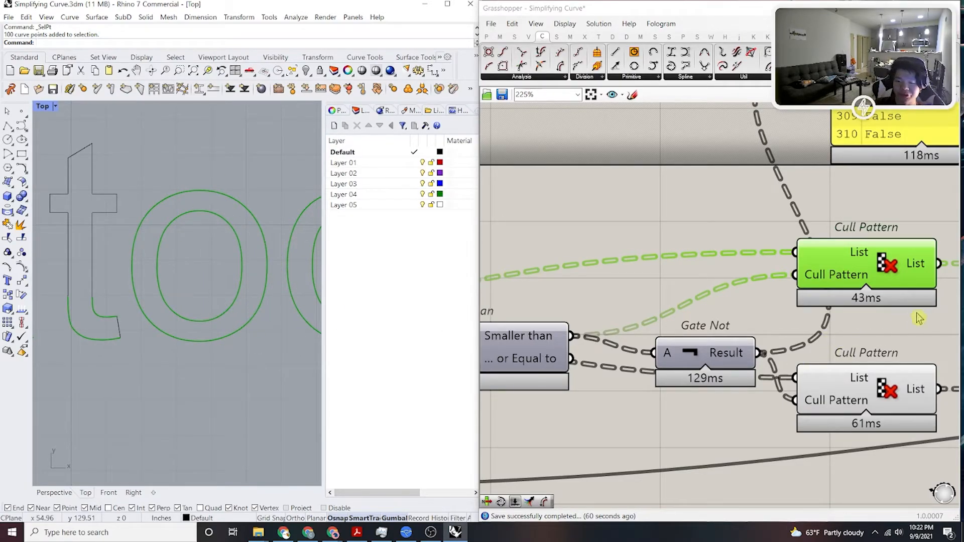
pyautogui.moveTo(919, 318); pyautogui.dragTo(811, 309, button='right')
pyautogui.click(803, 377)
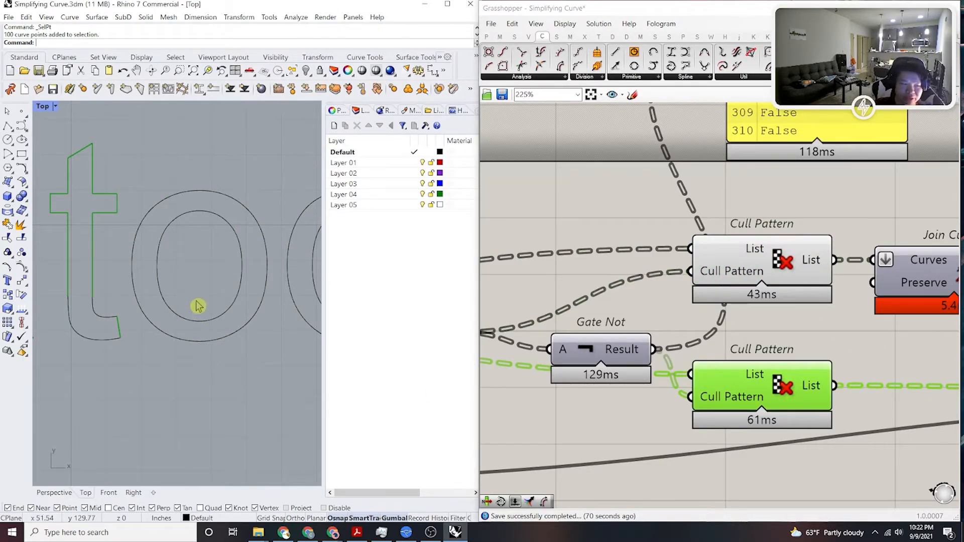
pyautogui.scroll(-2, 215, 273)
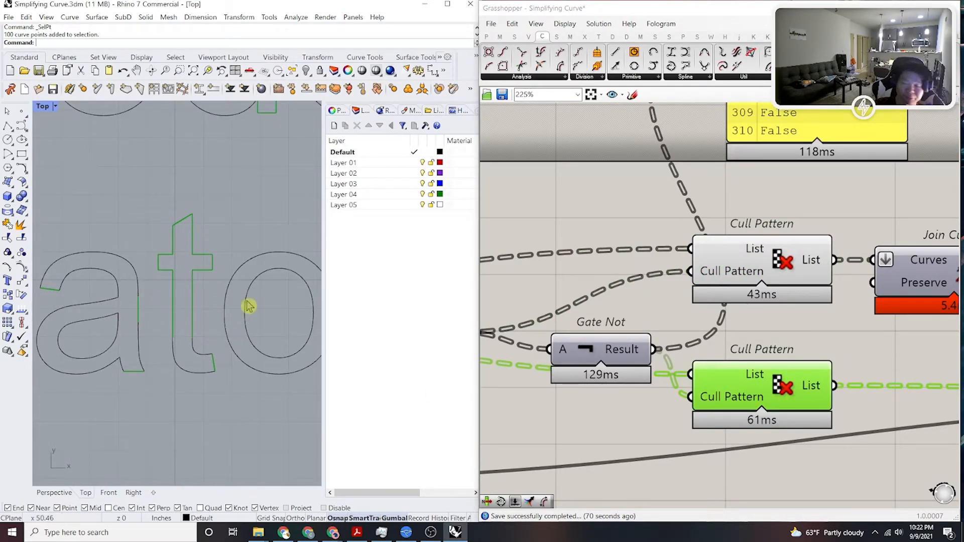
# Inspect the Join Curves component after the upper Cull Pattern and examine the exploded curve vertices on the letters.
pyautogui.moveTo(833, 348); pyautogui.dragTo(672, 355, button='right')
pyautogui.click(770, 370)
pyautogui.moveTo(770, 370); pyautogui.dragTo(680, 382, button='right')
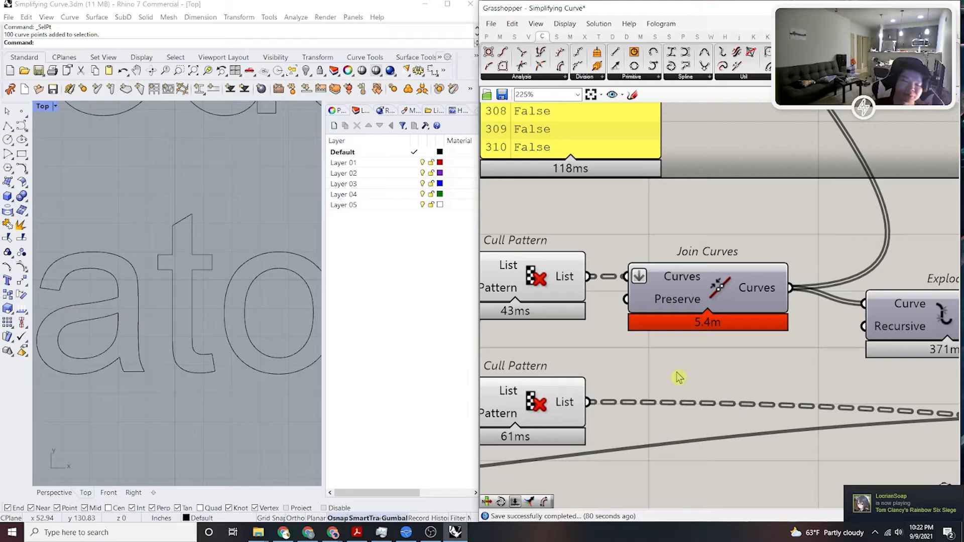
pyautogui.click(720, 302)
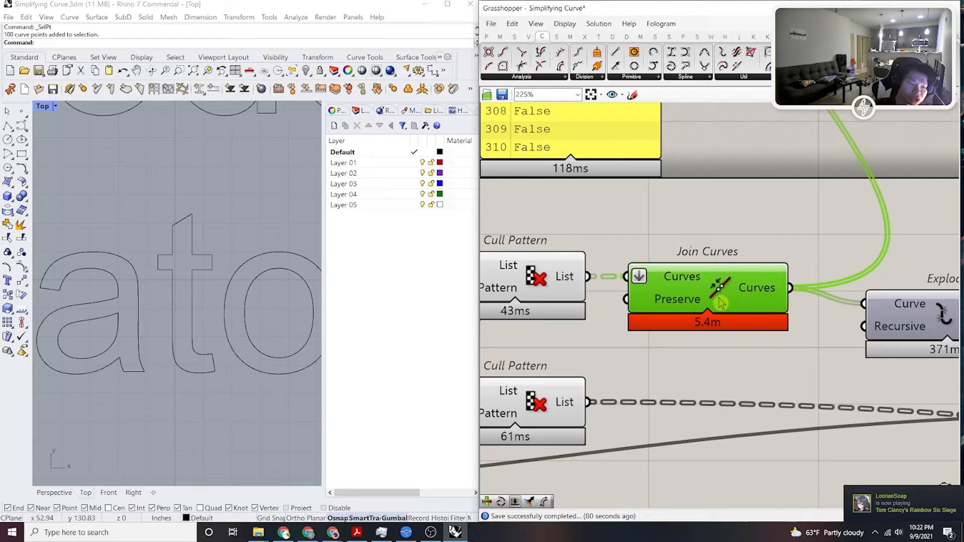
pyautogui.moveTo(900, 311); pyautogui.dragTo(813, 317, button='right')
pyautogui.click(761, 304)
pyautogui.scroll(-3, 762, 305)
pyautogui.click(570, 275)
pyautogui.moveTo(231, 268); pyautogui.dragTo(202, 247, button='right')
# Turn off the preview of the Explode component between Join Curves and PolyLine.
pyautogui.click(813, 296)
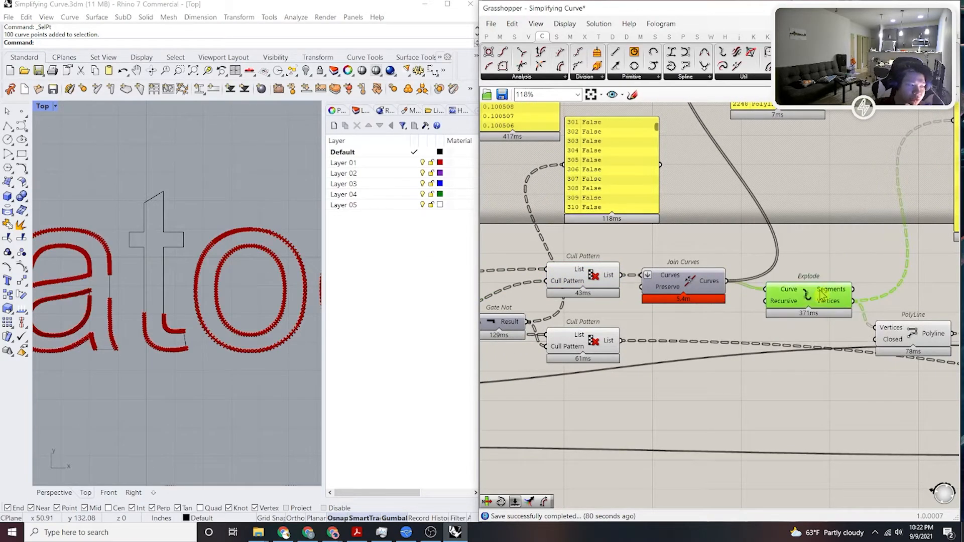
pyautogui.moveTo(821, 295); pyautogui.dragTo(719, 258, button='right')
pyautogui.scroll(3, 718, 258)
pyautogui.click(856, 301)
pyautogui.middleClick(856, 301)
pyautogui.click(721, 246)
pyautogui.middleClick(721, 246)
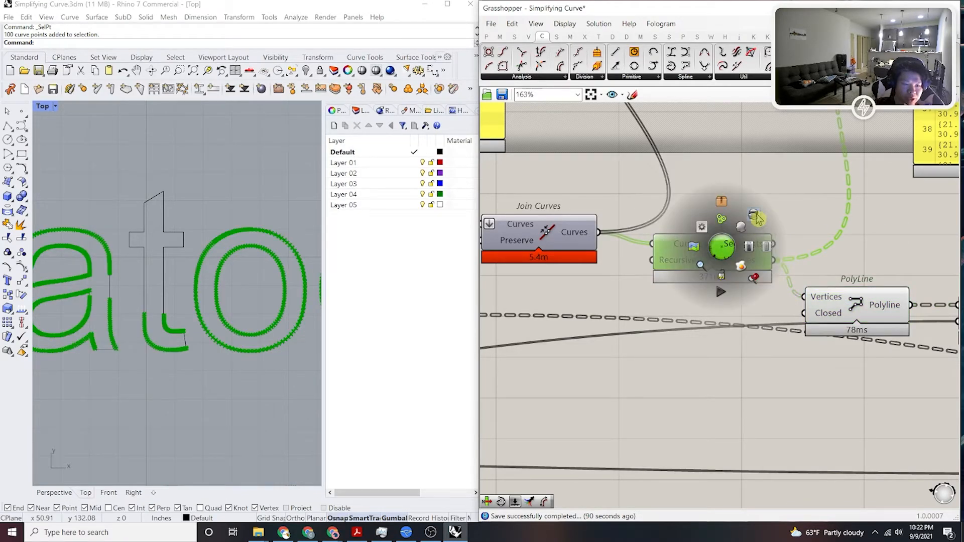
pyautogui.click(758, 217)
pyautogui.click(863, 301)
# Trace the connections from Join Curves and Explode into the PolyLine component.
pyautogui.scroll(-3, 863, 301)
pyautogui.moveTo(691, 274); pyautogui.dragTo(781, 279, button='right')
pyautogui.scroll(1, 777, 279)
pyautogui.moveTo(907, 278); pyautogui.dragTo(793, 271, button='right')
pyautogui.scroll(2, 794, 271)
pyautogui.click(855, 234)
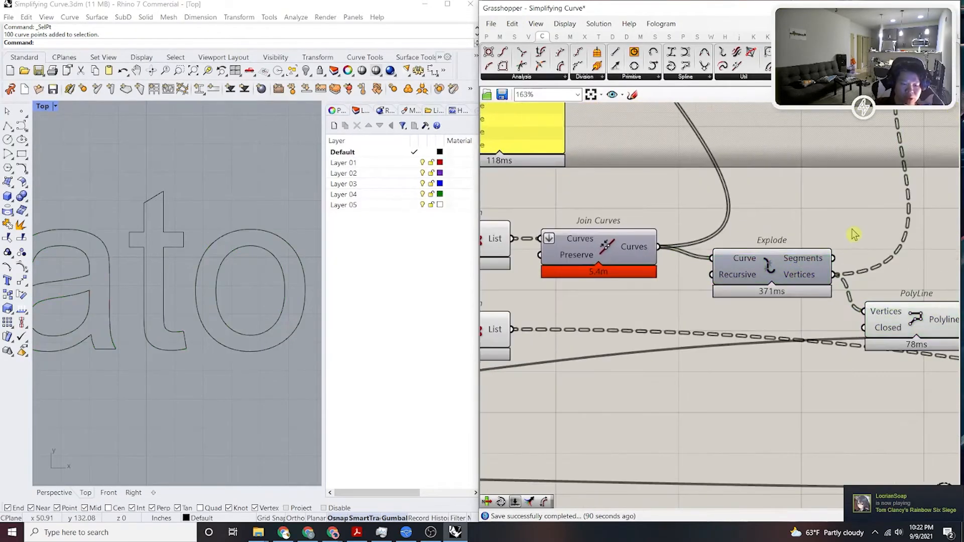
pyautogui.moveTo(855, 235); pyautogui.dragTo(758, 213, button='right')
pyautogui.click(828, 302)
pyautogui.moveTo(577, 249); pyautogui.dragTo(730, 254, button='right')
pyautogui.click(527, 226)
pyautogui.click(833, 253)
pyautogui.scroll(-2, 833, 253)
pyautogui.moveTo(833, 254); pyautogui.dragTo(699, 230, button='right')
pyautogui.scroll(1, 804, 275)
# Inspect the Reduce component and its Tolerance input while examining its polylines up close on the letter t.
pyautogui.click(805, 275)
pyautogui.click(686, 229)
pyautogui.click(828, 284)
pyautogui.scroll(4, 218, 246)
pyautogui.scroll(6, 140, 298)
pyautogui.moveTo(774, 294); pyautogui.dragTo(627, 277, button='right')
pyautogui.scroll(1, 801, 265)
pyautogui.click(808, 264)
pyautogui.click(241, 297)
pyautogui.moveTo(784, 343); pyautogui.dragTo(804, 338, button='right')
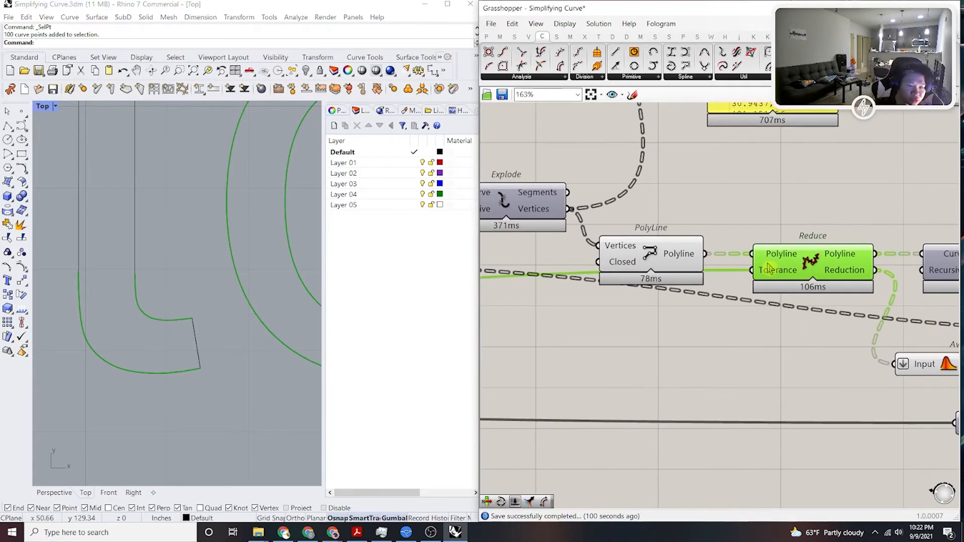
pyautogui.moveTo(774, 277)
# Examine the Simplify Curve component after Merge and read the description of its Tolerance input.
pyautogui.click(847, 213)
pyautogui.moveTo(801, 209); pyautogui.dragTo(625, 228, button='right')
pyautogui.scroll(-5, 624, 228)
pyautogui.moveTo(811, 258); pyautogui.dragTo(770, 266, button='right')
pyautogui.scroll(3, 770, 266)
pyautogui.moveTo(919, 303); pyautogui.dragTo(799, 305, button='right')
pyautogui.scroll(3, 799, 306)
pyautogui.click(801, 306)
pyautogui.scroll(1, 800, 305)
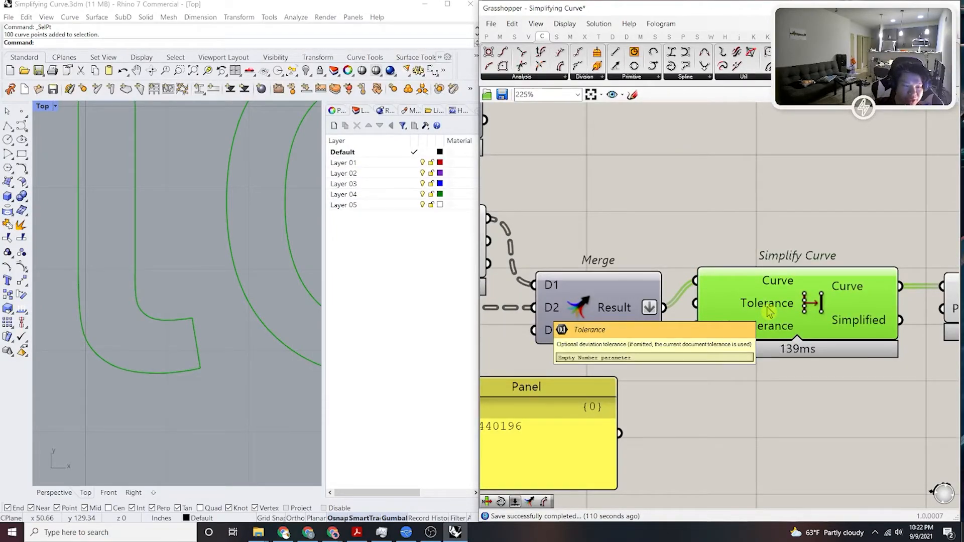
# Add a 0.2 Number Slider beneath Merge and connect it to the Tolerance input of Simplify Curve.
pyautogui.doubleClick(763, 419)
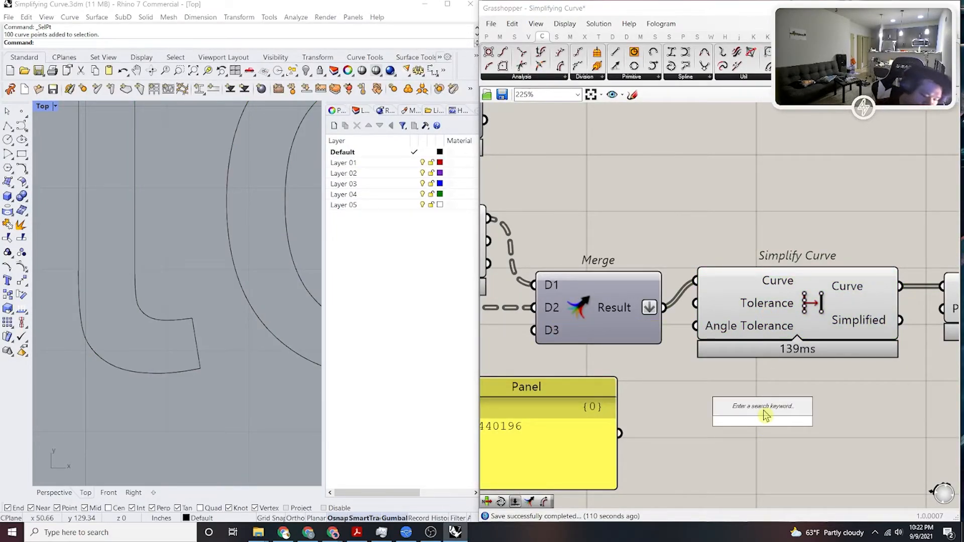
pyautogui.write('0')
pyautogui.press('Return')
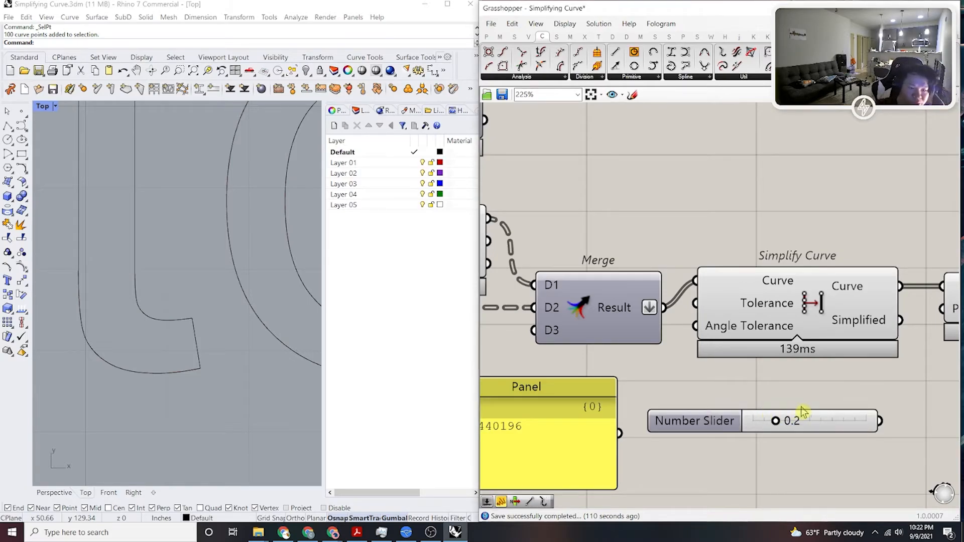
pyautogui.moveTo(800, 415); pyautogui.dragTo(596, 401)
pyautogui.moveTo(696, 304); pyautogui.dragTo(662, 400)
pyautogui.click(723, 313)
# Check the simplified letters up close and try to set the Simplify Curve tolerance slider to 0.05.
pyautogui.scroll(-2, 241, 295)
pyautogui.scroll(6, 240, 296)
pyautogui.scroll(1, 150, 225)
pyautogui.scroll(3, 539, 416)
pyautogui.doubleClick(682, 386)
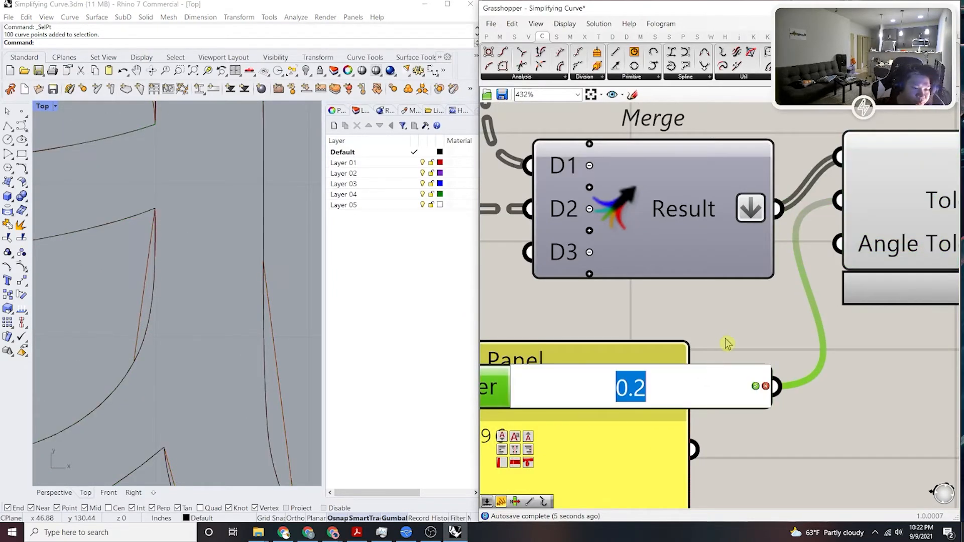
pyautogui.write('0.0')
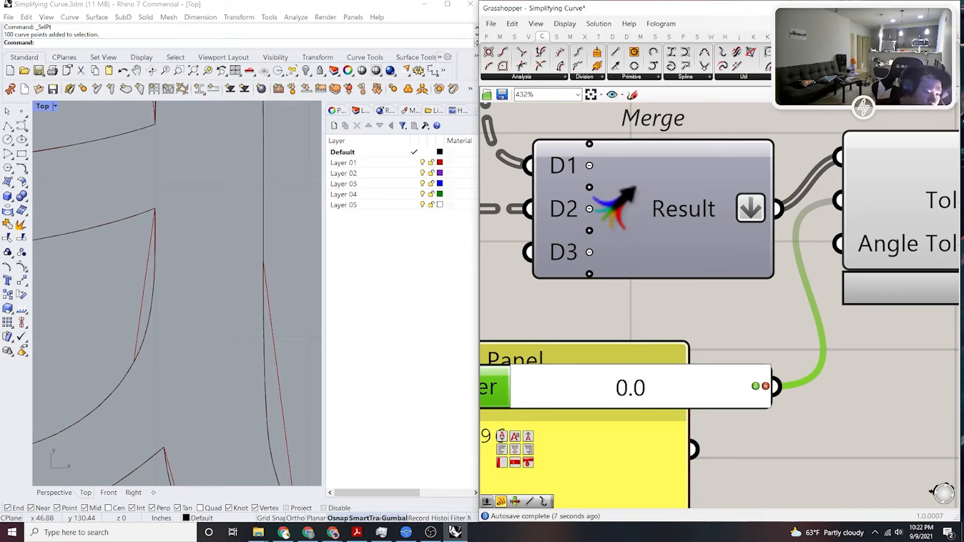
pyautogui.write('5')
pyautogui.press('Return')
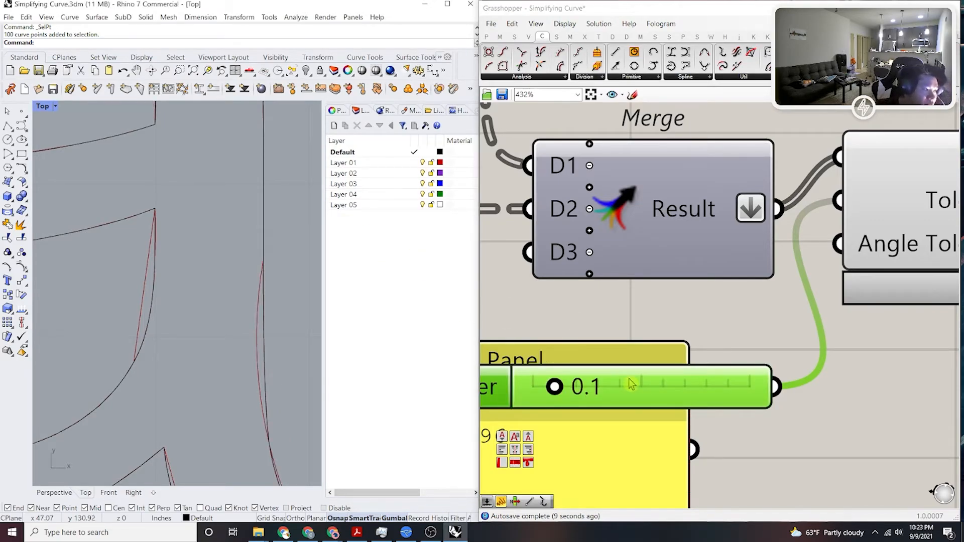
# Set the accuracy of the Simplify Curve tolerance slider to two decimal digits.
pyautogui.moveTo(719, 379); pyautogui.dragTo(736, 387, button='right')
pyautogui.moveTo(854, 277); pyautogui.dragTo(813, 295, button='right')
pyautogui.moveTo(626, 388); pyautogui.dragTo(693, 393, button='right')
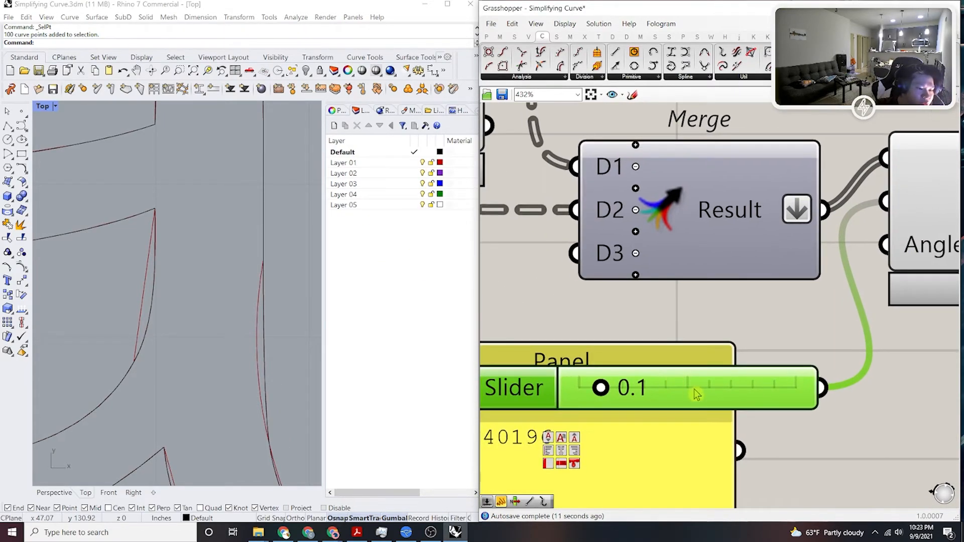
pyautogui.doubleClick(538, 386)
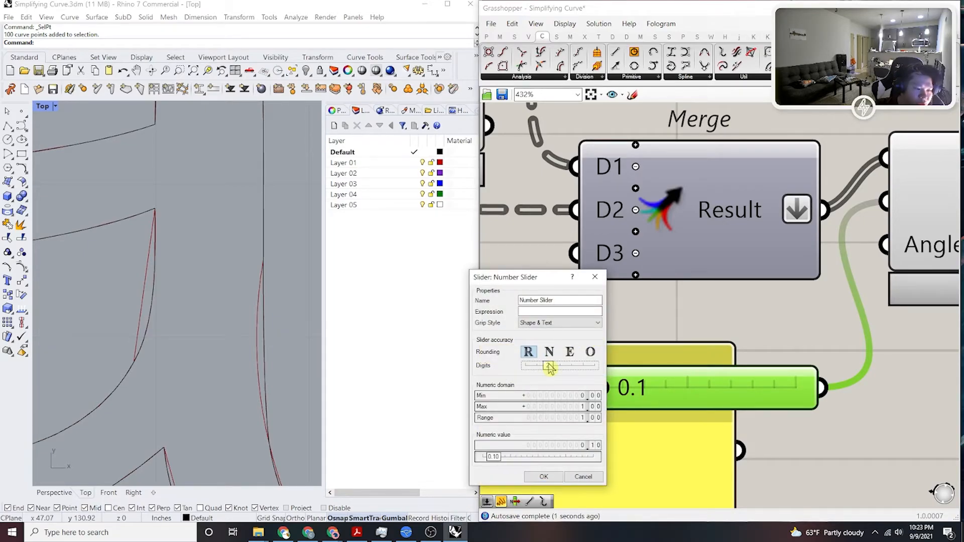
pyautogui.click(544, 476)
# Set the Simplify Curve tolerance slider to 0.05 and compare the simplified curves with the original letter outlines.
pyautogui.doubleClick(709, 379)
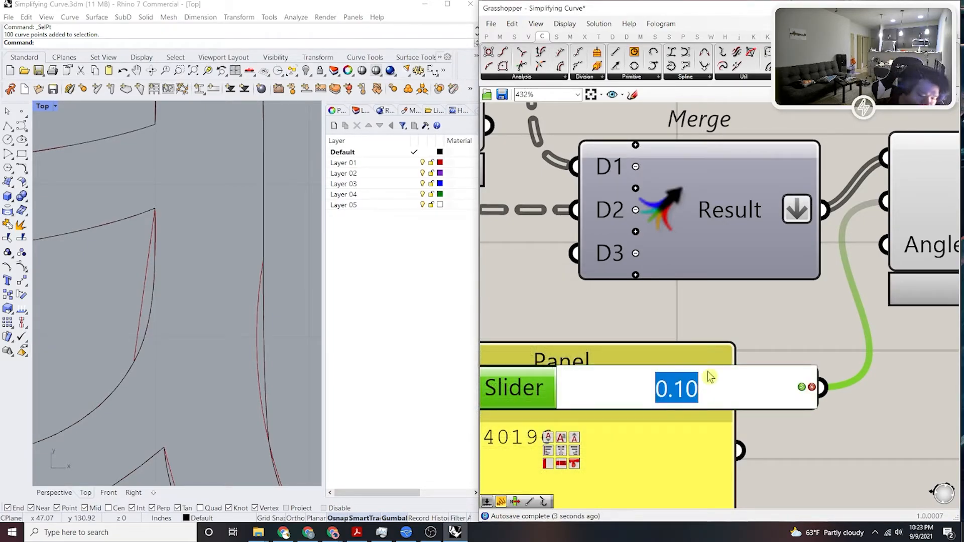
pyautogui.write('0.05')
pyautogui.press('Return')
pyautogui.moveTo(206, 285); pyautogui.dragTo(225, 317, button='right')
pyautogui.scroll(2, 273, 348)
pyautogui.scroll(-4, 273, 349)
pyautogui.moveTo(945, 243); pyautogui.dragTo(691, 262, button='right')
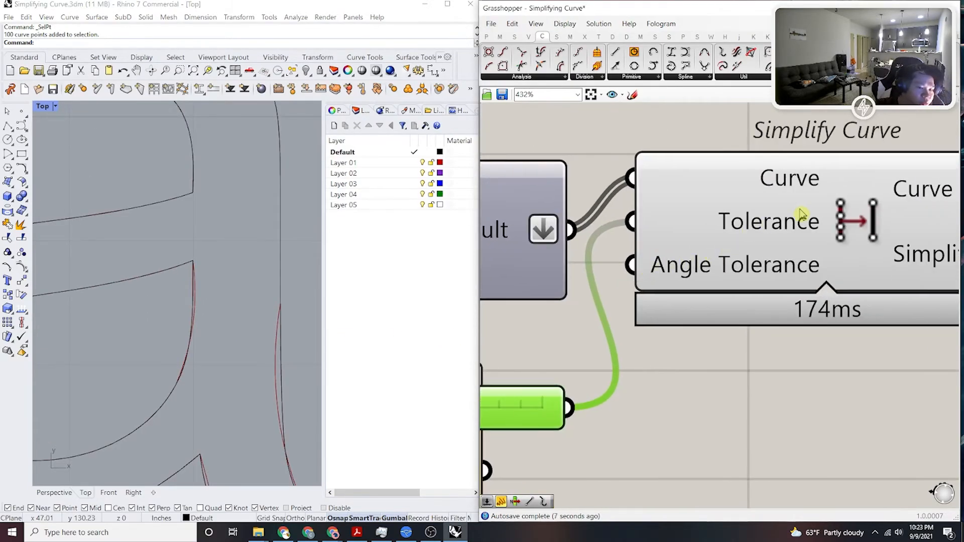
pyautogui.scroll(-3, 798, 213)
pyautogui.scroll(3, 637, 327)
# Test the Simplify Curve tolerance slider at 0.02 and at 0.03.
pyautogui.doubleClick(669, 305)
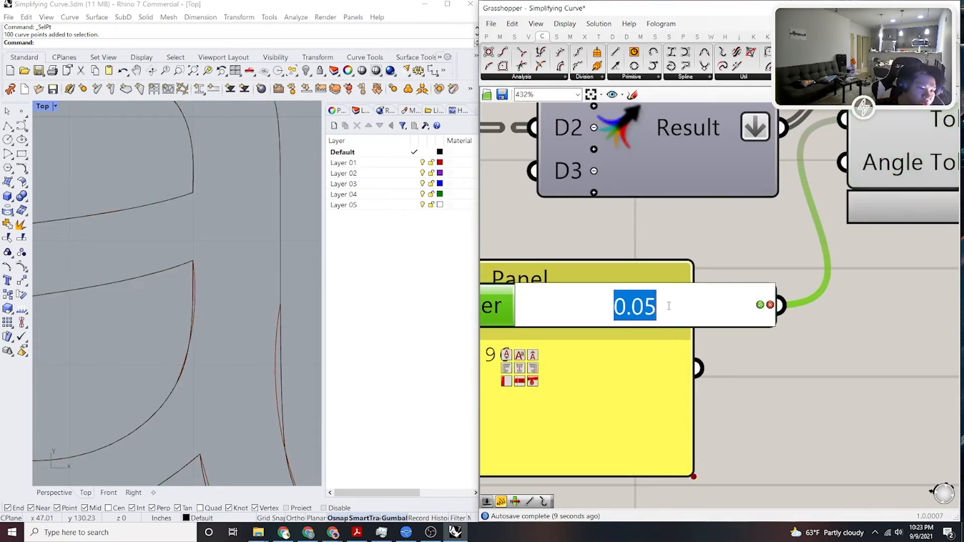
pyautogui.write('0.02')
pyautogui.press('Return')
pyautogui.doubleClick(660, 306)
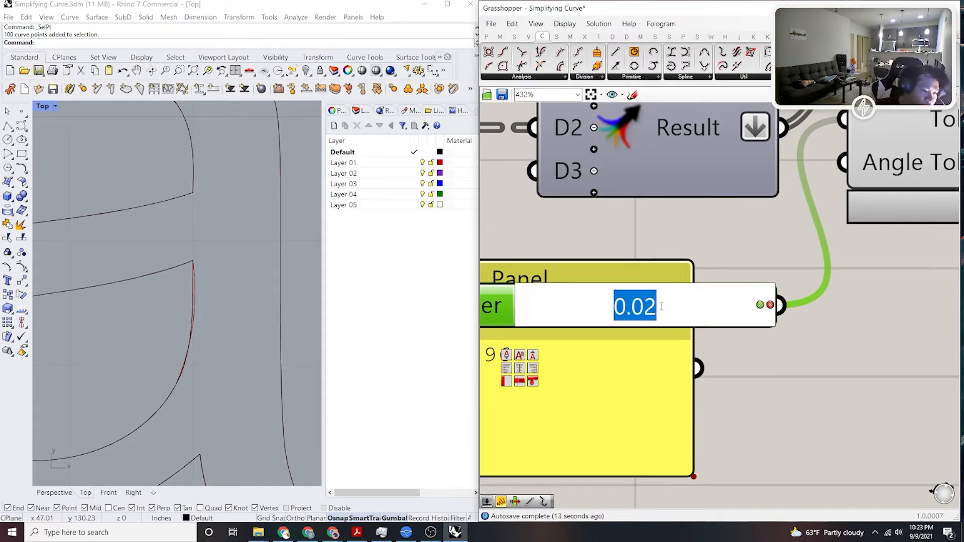
pyautogui.write('0.03')
pyautogui.press('Return')
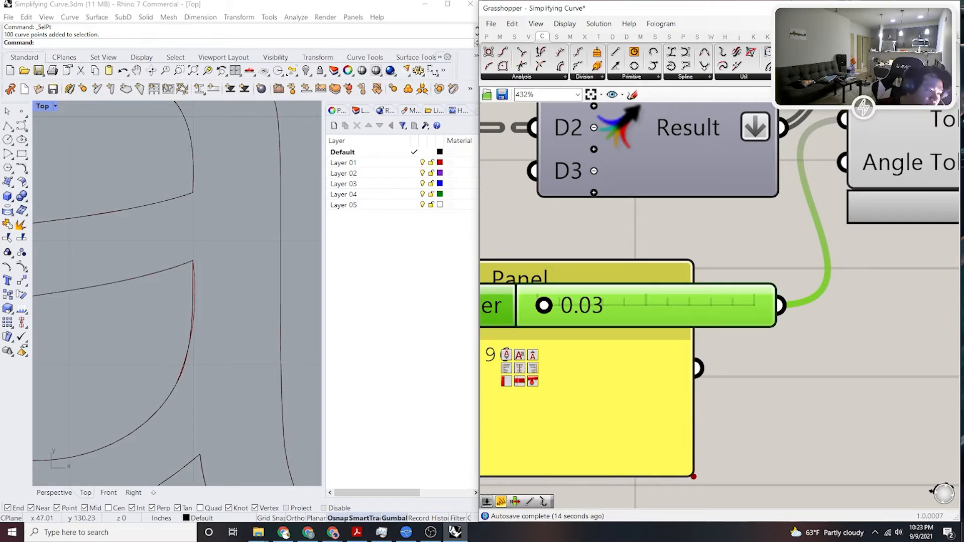
# Set the Simplify Curve tolerance slider to 0.01.
pyautogui.scroll(-5, 654, 308)
pyautogui.scroll(5, 683, 307)
pyautogui.doubleClick(689, 306)
pyautogui.write('0.01')
pyautogui.press('Return')
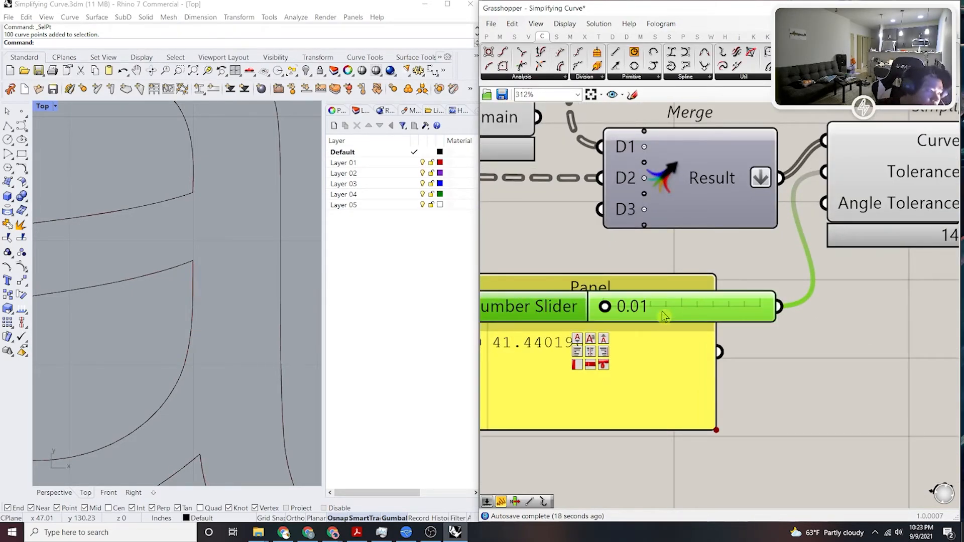
# Test the Simplify Curve tolerance slider at 0.02 and inspect the curve deviation at the letter's corner.
pyautogui.scroll(1, 682, 308)
pyautogui.doubleClick(682, 308)
pyautogui.write('0.02')
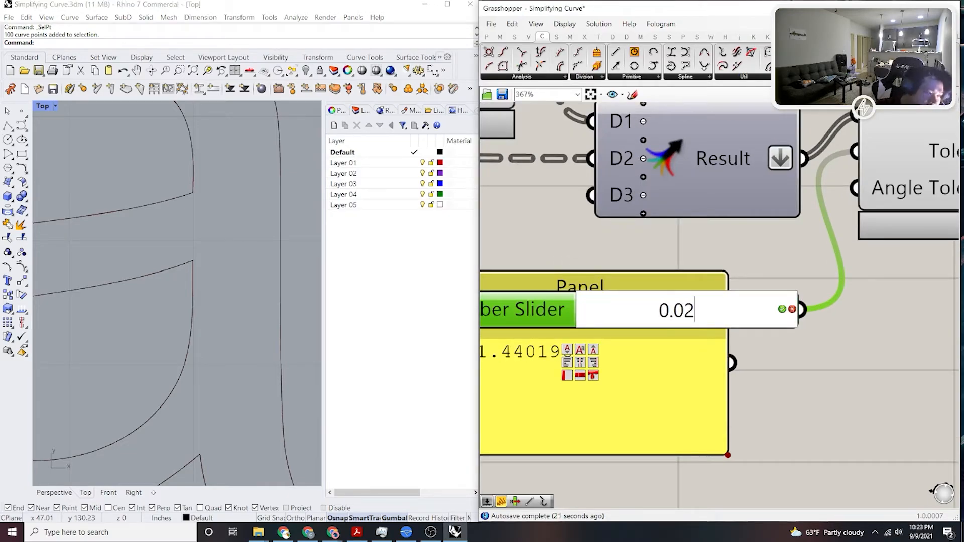
pyautogui.press('Return')
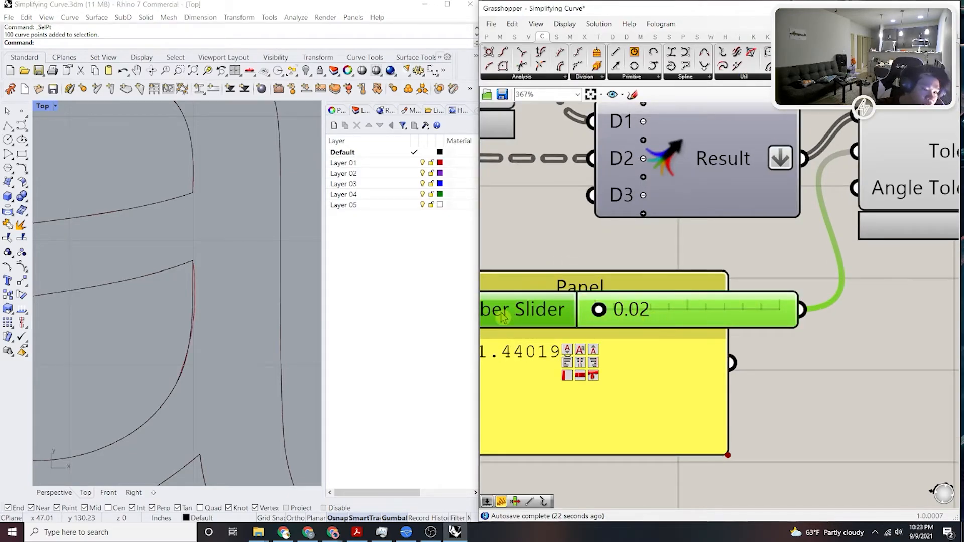
pyautogui.scroll(5, 201, 300)
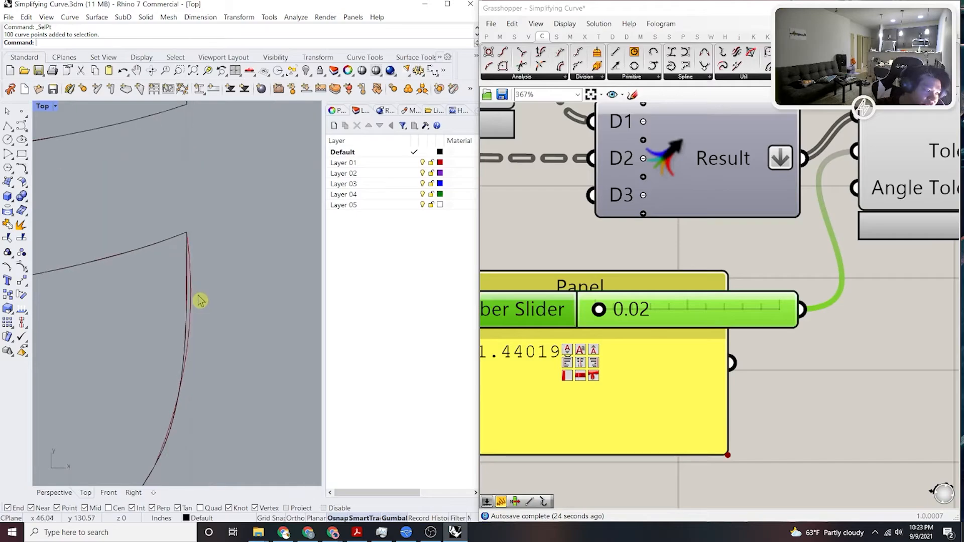
pyautogui.moveTo(233, 283); pyautogui.dragTo(236, 282, button='right')
pyautogui.scroll(-5, 689, 264)
# Set the accuracy of the Simplify Curve tolerance slider to three decimal digits.
pyautogui.moveTo(911, 246); pyautogui.dragTo(726, 281, button='right')
pyautogui.moveTo(685, 318); pyautogui.dragTo(628, 230)
pyautogui.middleClick(645, 234)
pyautogui.scroll(-8, 691, 247)
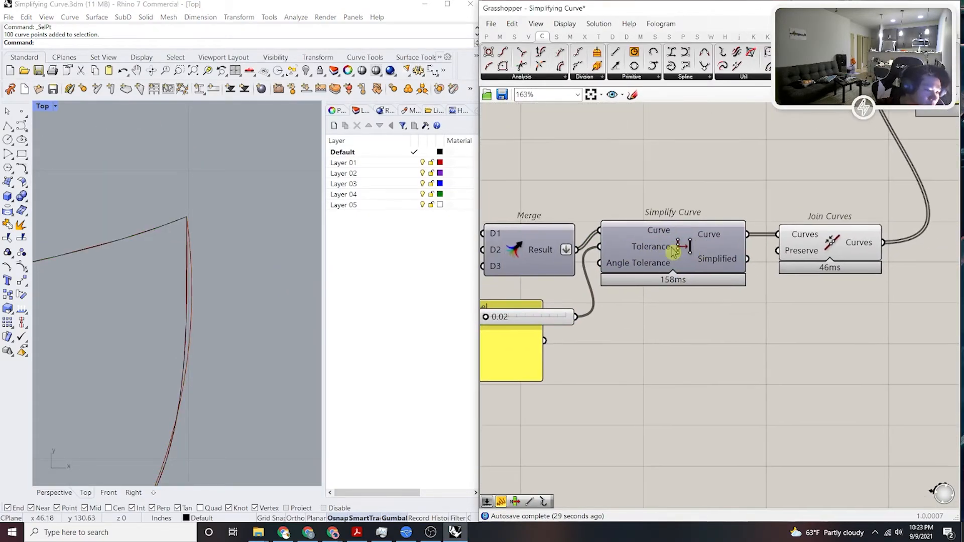
pyautogui.scroll(8, 684, 258)
pyautogui.doubleClick(665, 299)
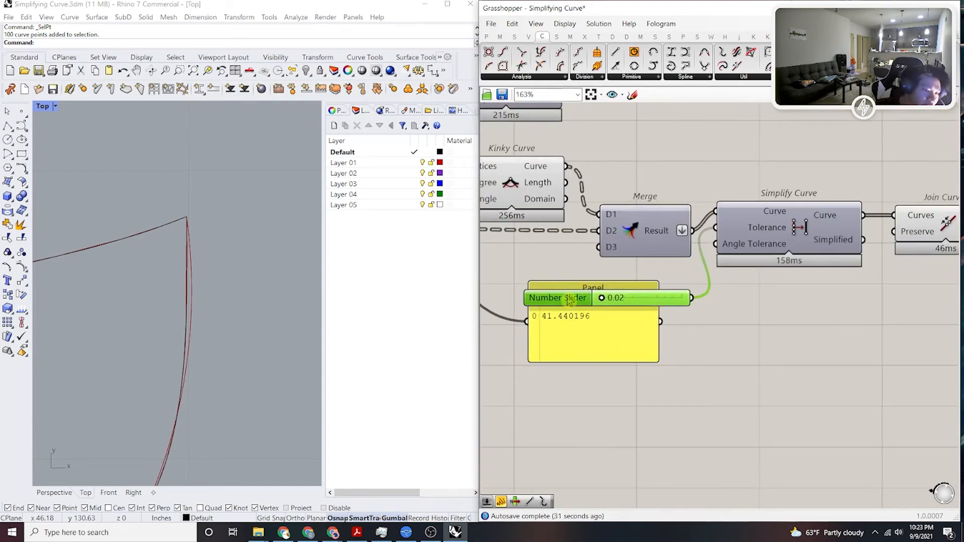
pyautogui.moveTo(576, 280); pyautogui.dragTo(585, 281)
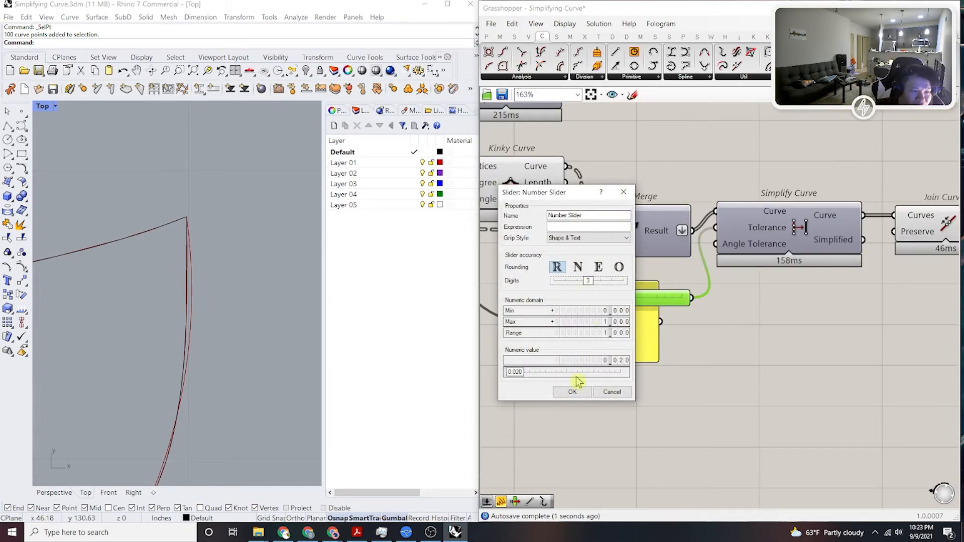
pyautogui.click(572, 391)
# Test the Simplify Curve tolerance slider at 0.015 and at 0.016.
pyautogui.scroll(2, 623, 310)
pyautogui.doubleClick(633, 294)
pyautogui.write('0.015')
pyautogui.press('Return')
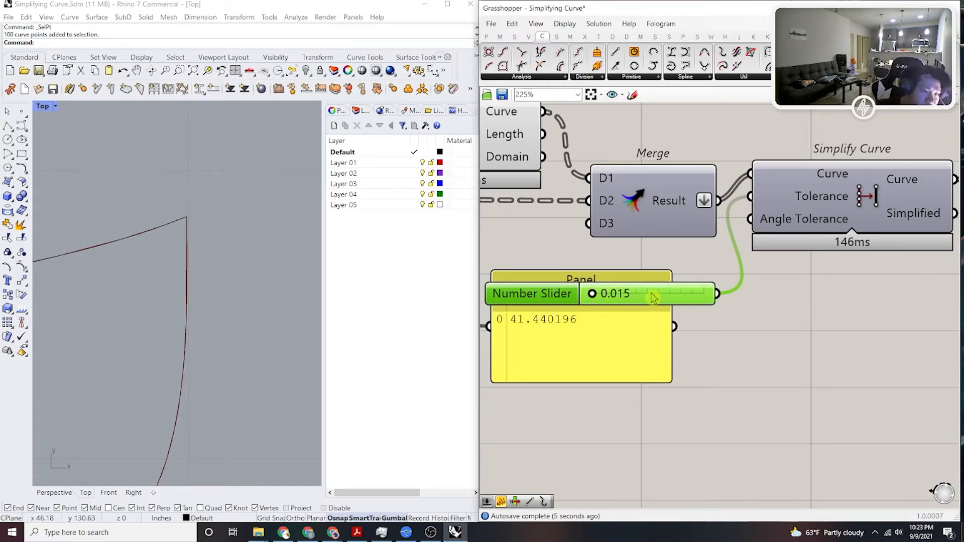
pyautogui.doubleClick(648, 293)
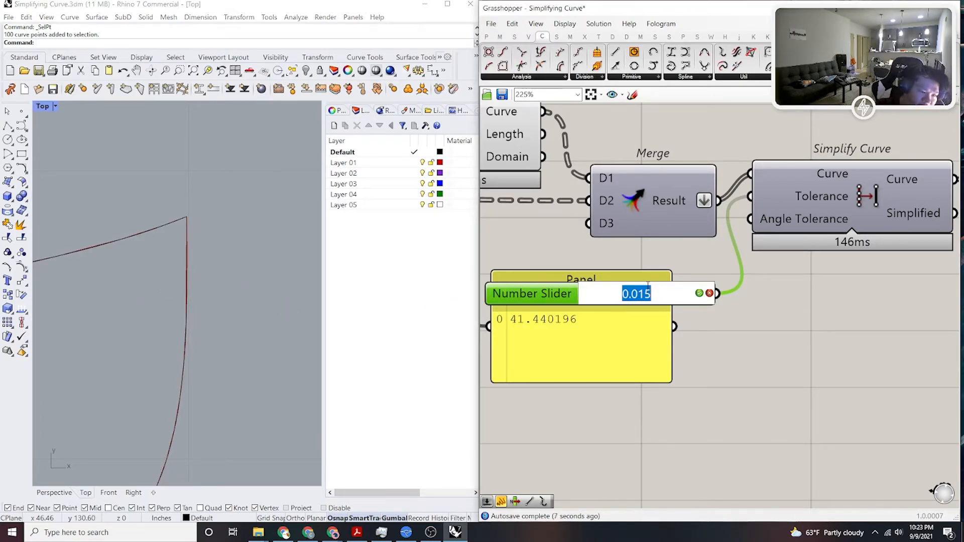
pyautogui.write('0.016')
pyautogui.press('Return')
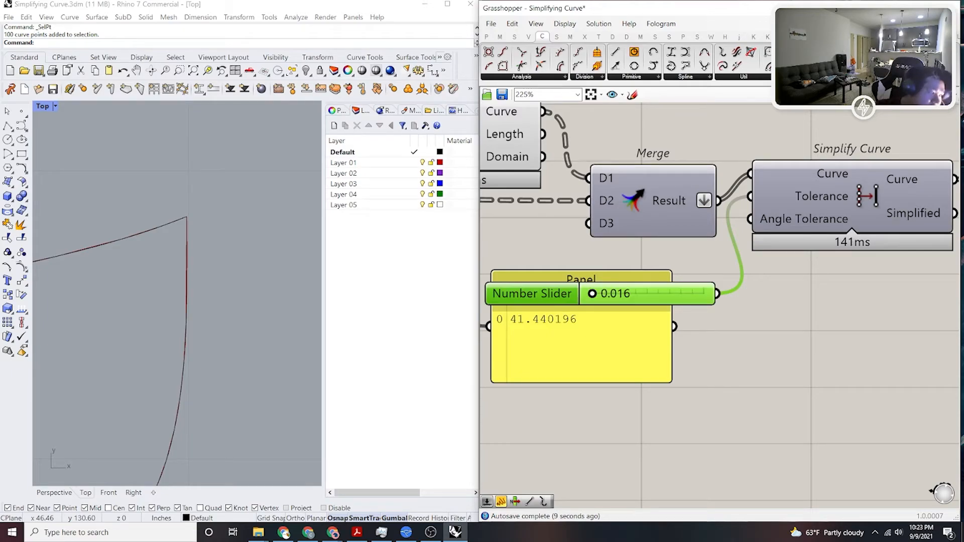
# Test the Simplify Curve tolerance slider at 0.017 and at 0.018.
pyautogui.doubleClick(681, 292)
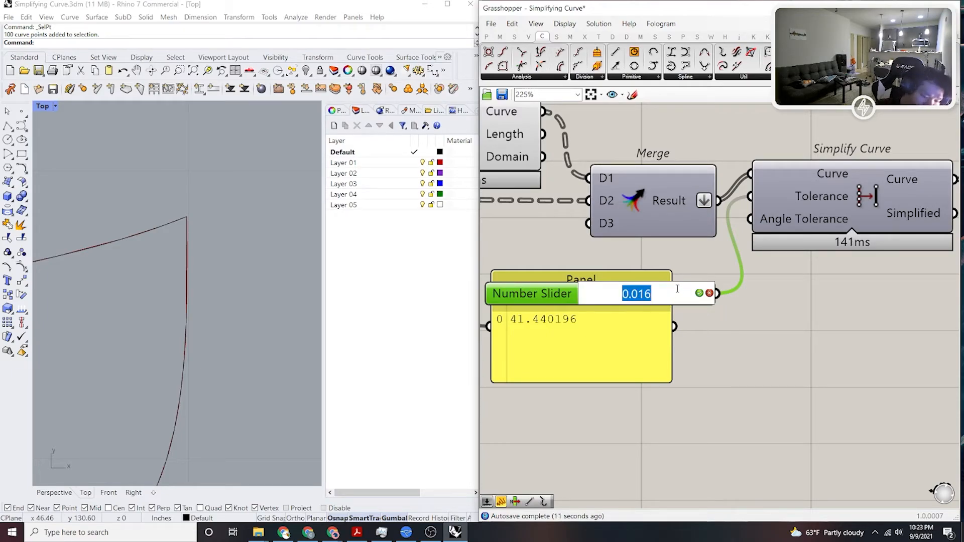
pyautogui.write('0.0')
pyautogui.press('Return')
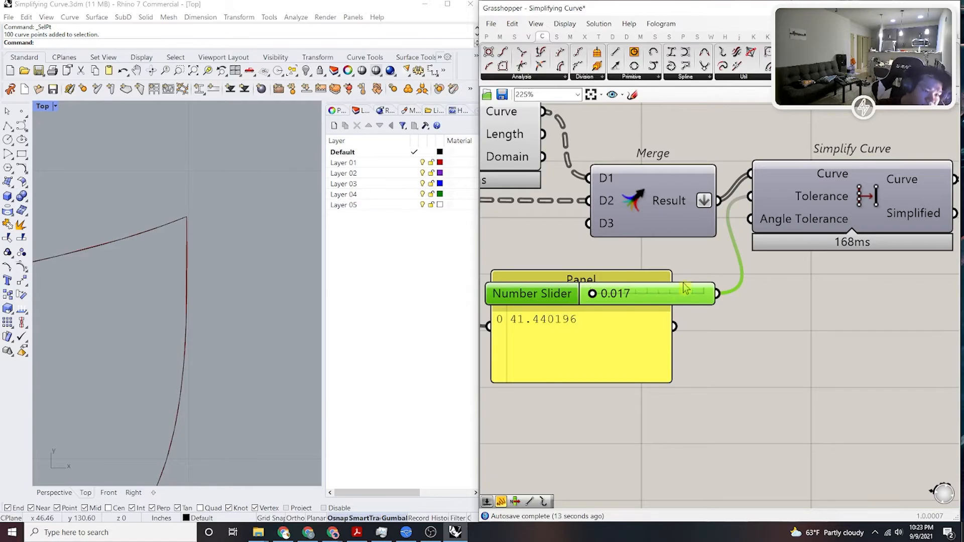
pyautogui.scroll(2, 876, 228)
pyautogui.doubleClick(638, 306)
pyautogui.write('0.018')
pyautogui.press('Return')
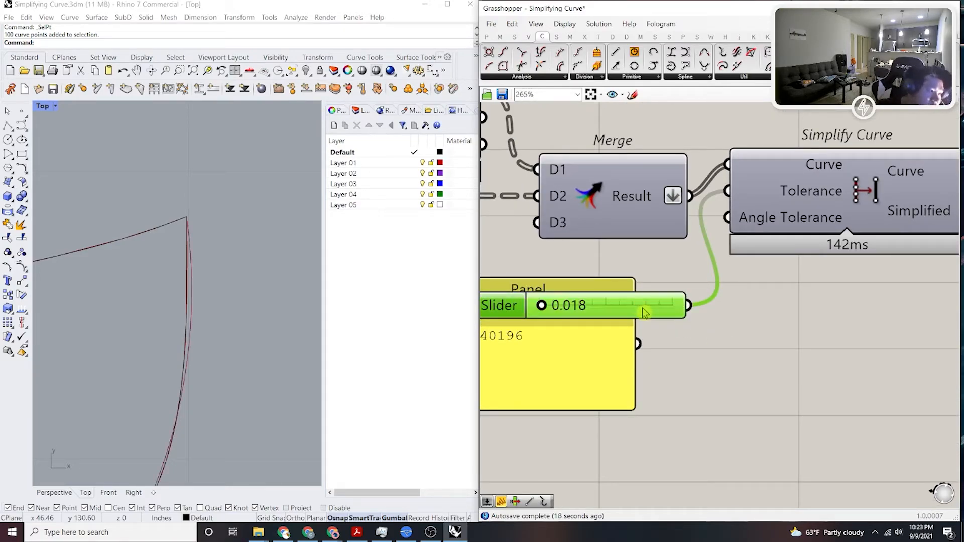
# Set the Simplify Curve tolerance slider to 0.017 and inspect the resulting letter outlines across the text.
pyautogui.doubleClick(608, 307)
pyautogui.write('0.017')
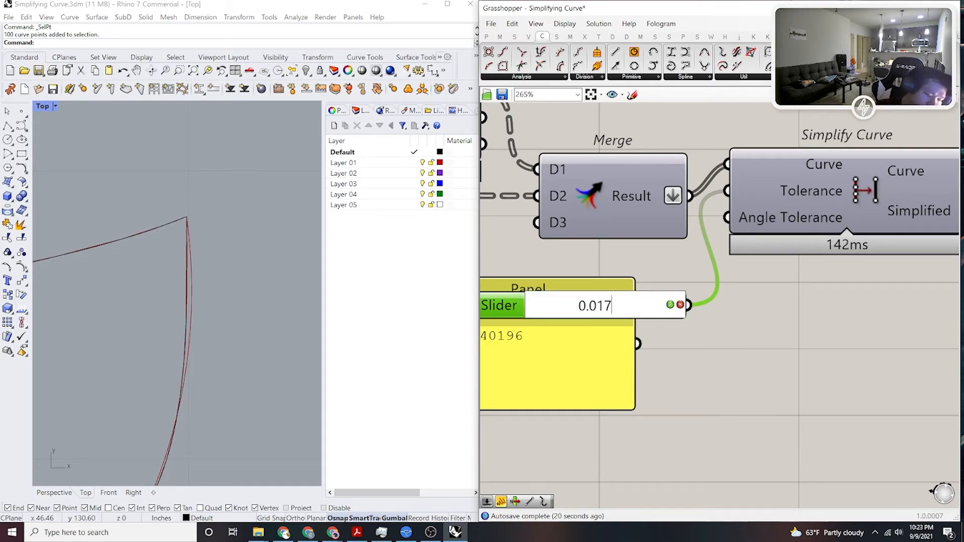
pyautogui.press('Return')
pyautogui.scroll(-10, 230, 273)
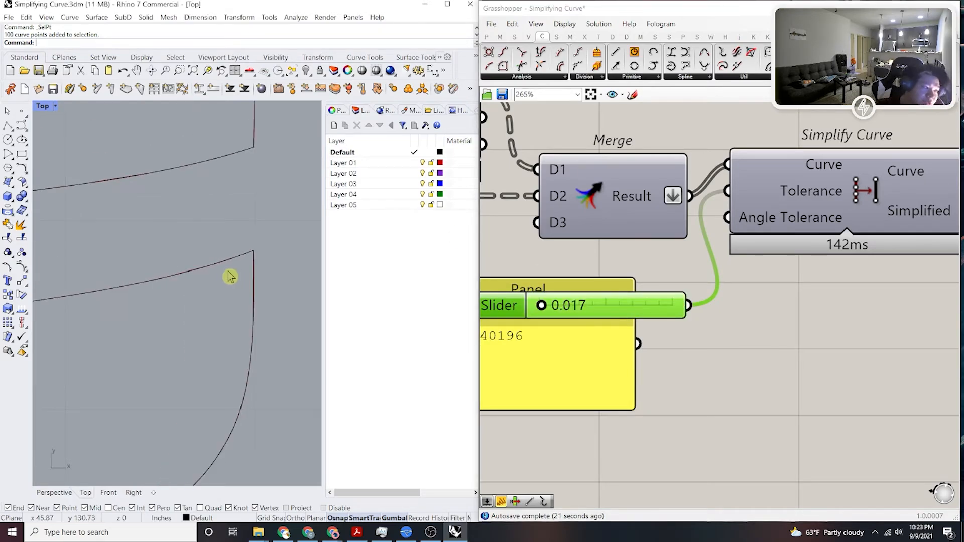
pyautogui.scroll(-4, 238, 233)
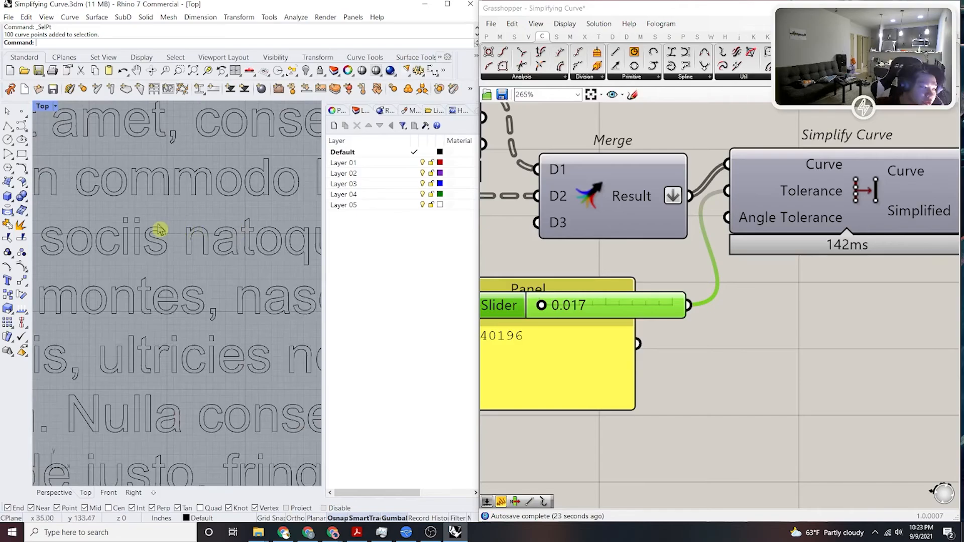
pyautogui.scroll(3, 243, 274)
pyautogui.scroll(8, 230, 340)
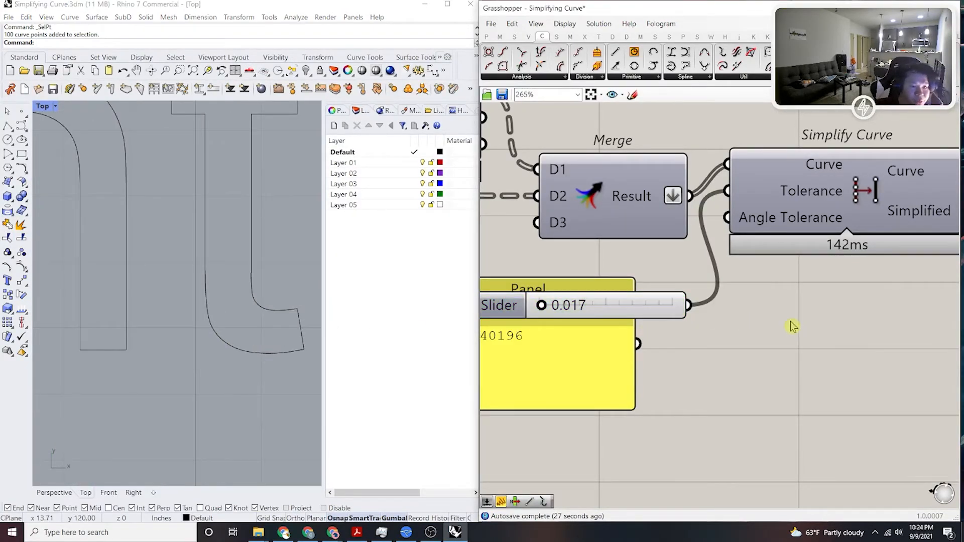
# Select the four number sliders that control the definition and follow their wires to the Simplify Curve component.
pyautogui.scroll(-12, 638, 321)
pyautogui.scroll(8, 615, 327)
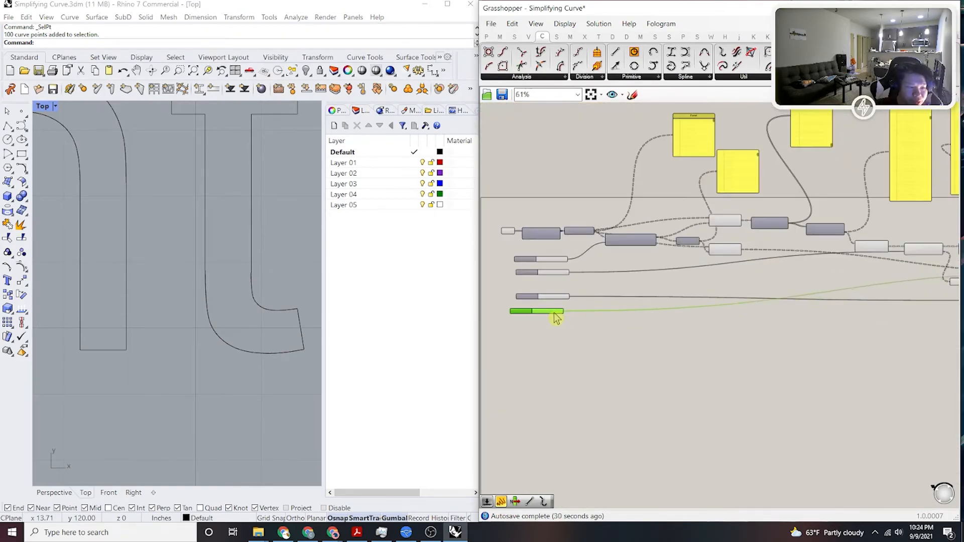
pyautogui.moveTo(652, 397); pyautogui.dragTo(588, 245)
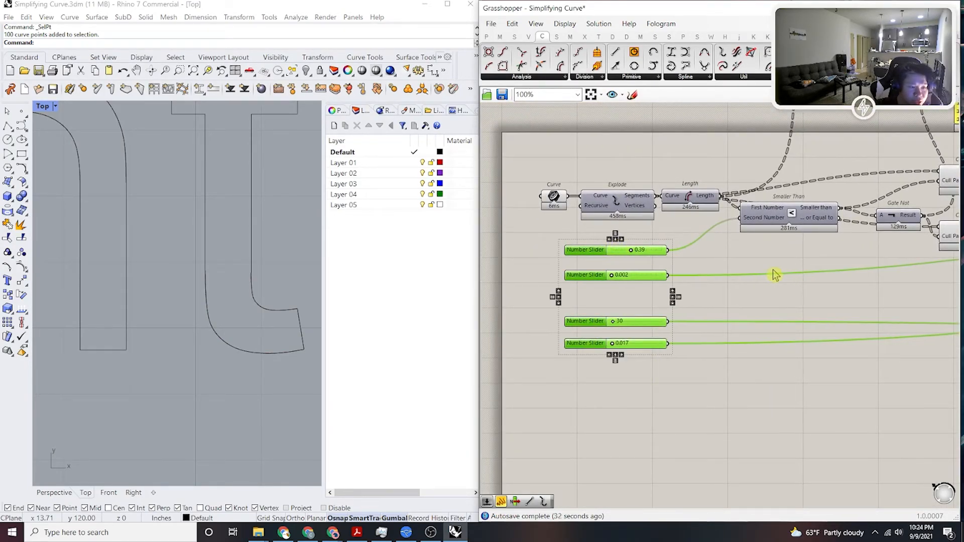
pyautogui.scroll(-5, 772, 273)
pyautogui.scroll(6, 771, 306)
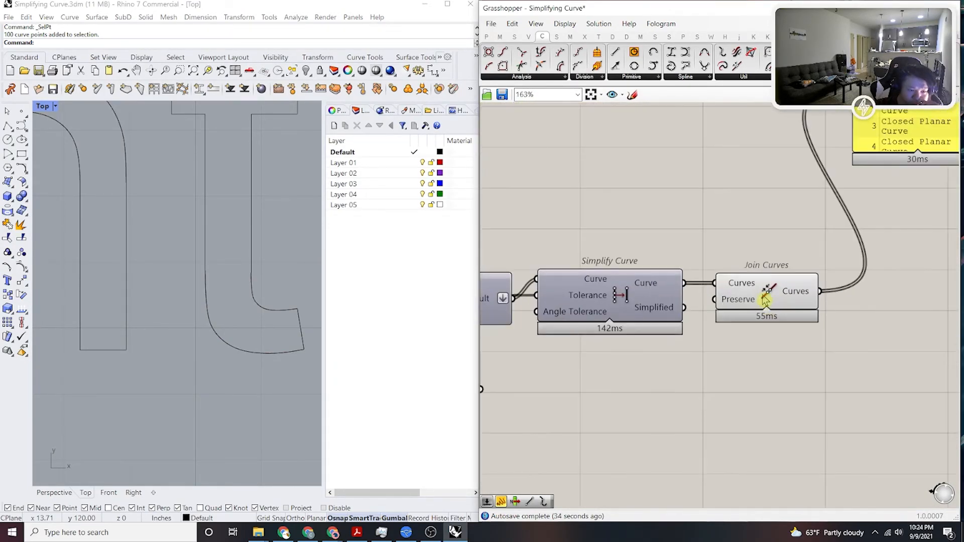
# Trace the definition back from the final Join Curves, highlighting the first Explode and the PolyLine component to examine their letter geometry.
pyautogui.click(768, 296)
pyautogui.scroll(-3, 254, 297)
pyautogui.scroll(-3, 210, 185)
pyautogui.scroll(2, 241, 211)
pyautogui.scroll(-5, 635, 261)
pyautogui.moveTo(635, 261); pyautogui.dragTo(803, 262, button='right')
pyautogui.moveTo(507, 246); pyautogui.dragTo(691, 264, button='right')
pyautogui.scroll(1, 582, 242)
pyautogui.moveTo(582, 242); pyautogui.dragTo(683, 259, button='right')
pyautogui.click(683, 259)
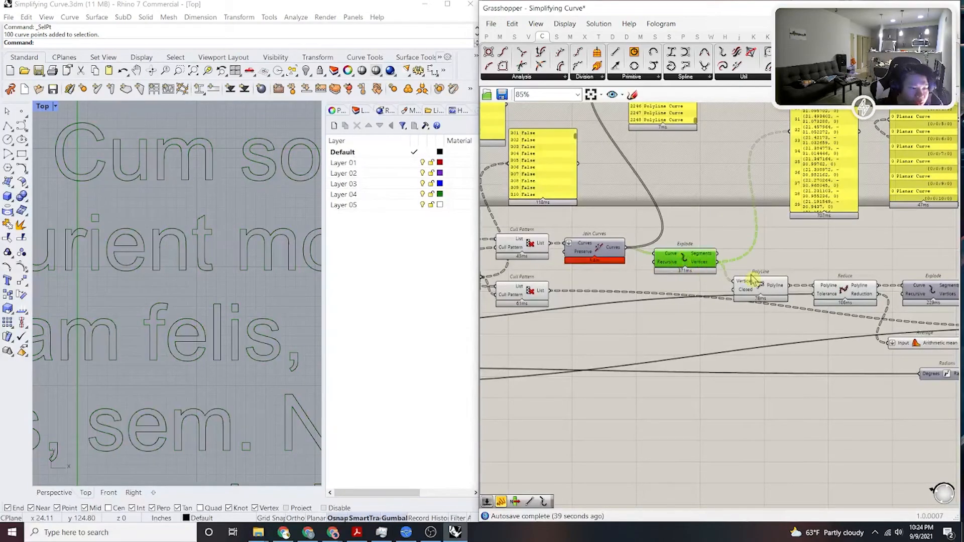
pyautogui.click(769, 292)
pyautogui.moveTo(219, 251); pyautogui.dragTo(179, 249, button='right')
pyautogui.moveTo(902, 311); pyautogui.dragTo(805, 307, button='right')
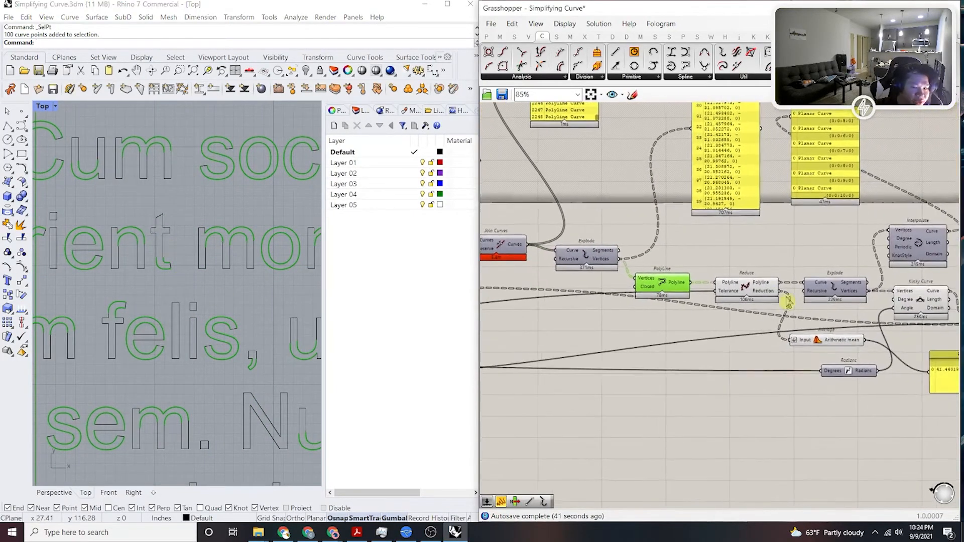
# Examine the Reduce component and the Explode component that follows it by highlighting each one.
pyautogui.scroll(2, 768, 287)
pyautogui.click(741, 286)
pyautogui.click(827, 231)
pyautogui.moveTo(878, 290); pyautogui.dragTo(778, 292, button='right')
pyautogui.scroll(2, 778, 293)
pyautogui.click(777, 293)
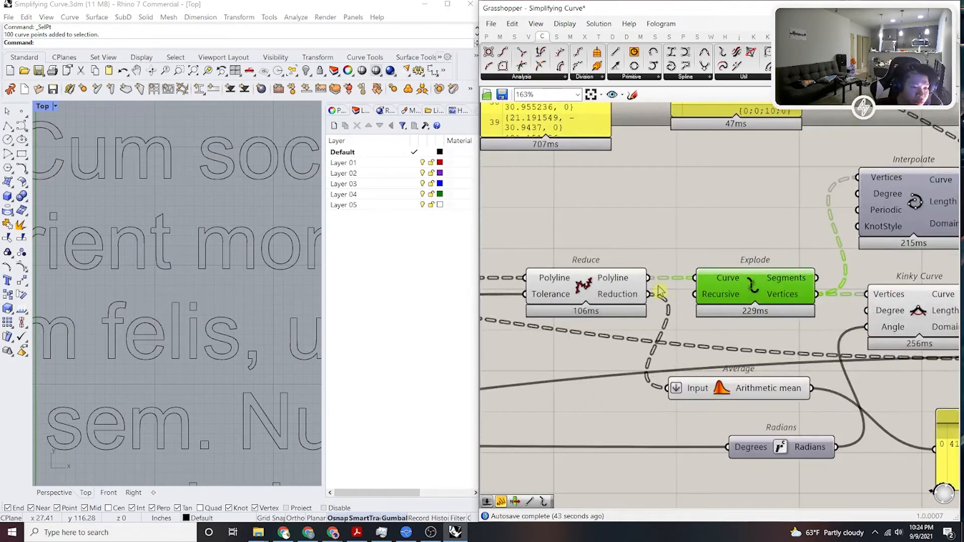
pyautogui.click(624, 280)
pyautogui.click(696, 210)
pyautogui.scroll(1, 759, 279)
pyautogui.moveTo(759, 280); pyautogui.dragTo(708, 287, button='right')
pyautogui.click(634, 262)
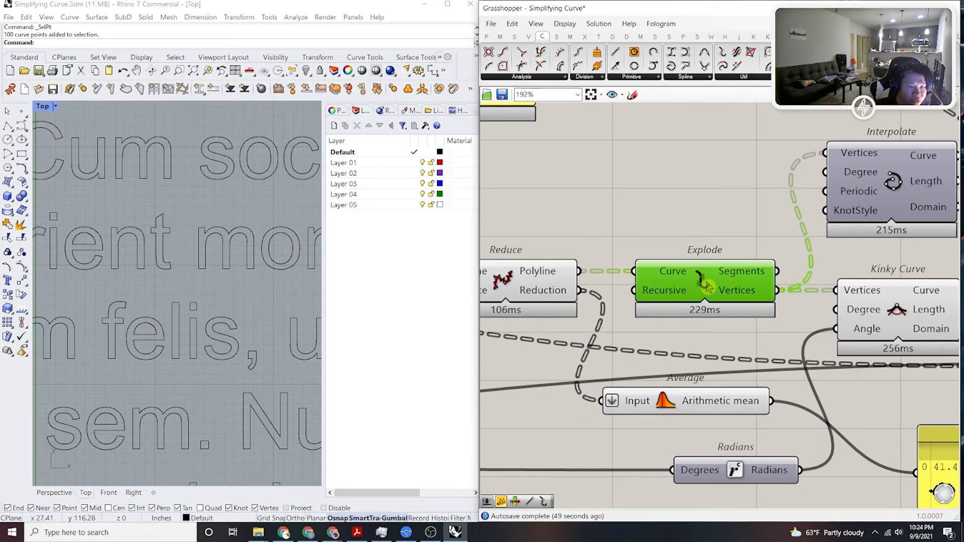
# Try adding a Shatter component above Explode, with Reduce's Polyline output wired to its Curve input.
pyautogui.doubleClick(668, 207)
pyautogui.write('shatter')
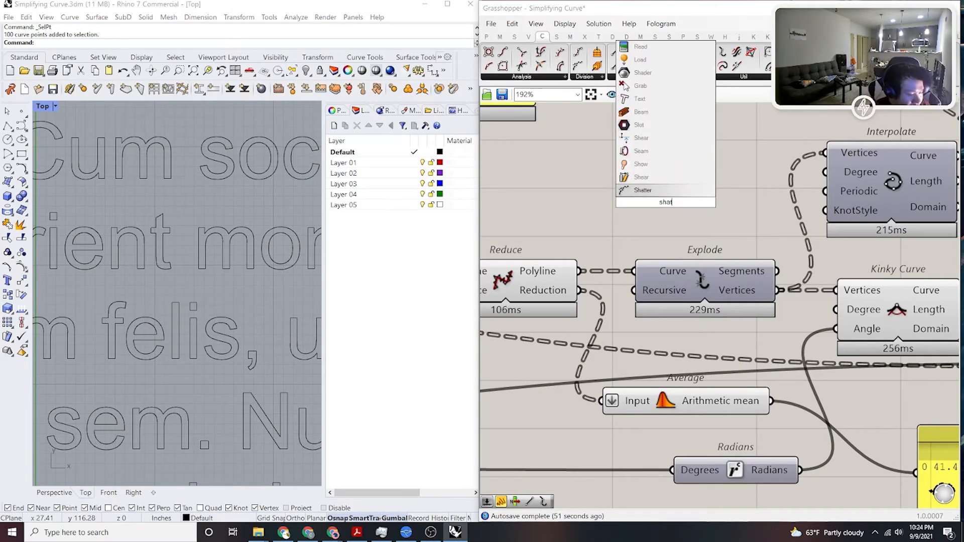
pyautogui.press('Return')
pyautogui.scroll(1, 666, 211)
pyautogui.moveTo(663, 206); pyautogui.dragTo(754, 213, button='right')
pyautogui.moveTo(669, 196); pyautogui.dragTo(656, 311)
pyautogui.moveTo(669, 196); pyautogui.dragTo(655, 289)
pyautogui.moveTo(705, 224); pyautogui.dragTo(727, 236)
pyautogui.scroll(2, 727, 240)
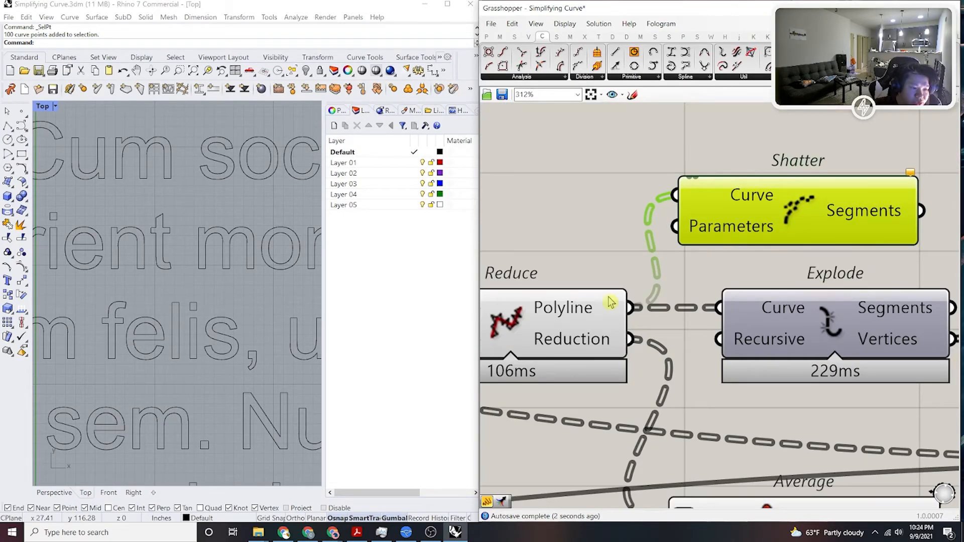
pyautogui.doubleClick(581, 220)
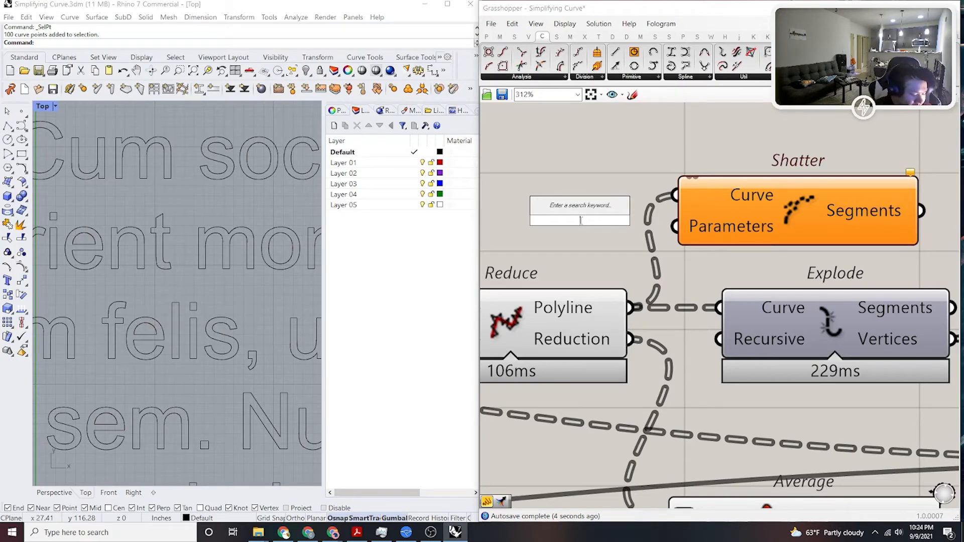
pyautogui.click(609, 138)
pyautogui.scroll(-3, 598, 198)
pyautogui.moveTo(598, 198); pyautogui.dragTo(734, 234, button='right')
pyautogui.doubleClick(679, 199)
pyautogui.click(747, 278)
# Check what kind of data the Shatter component's Parameters input expects.
pyautogui.moveTo(811, 211); pyautogui.dragTo(678, 179, button='right')
pyautogui.click(677, 179)
pyautogui.scroll(3, 698, 243)
pyautogui.moveTo(736, 201); pyautogui.dragTo(688, 220, button='right')
pyautogui.click(772, 181)
pyautogui.scroll(2, 773, 180)
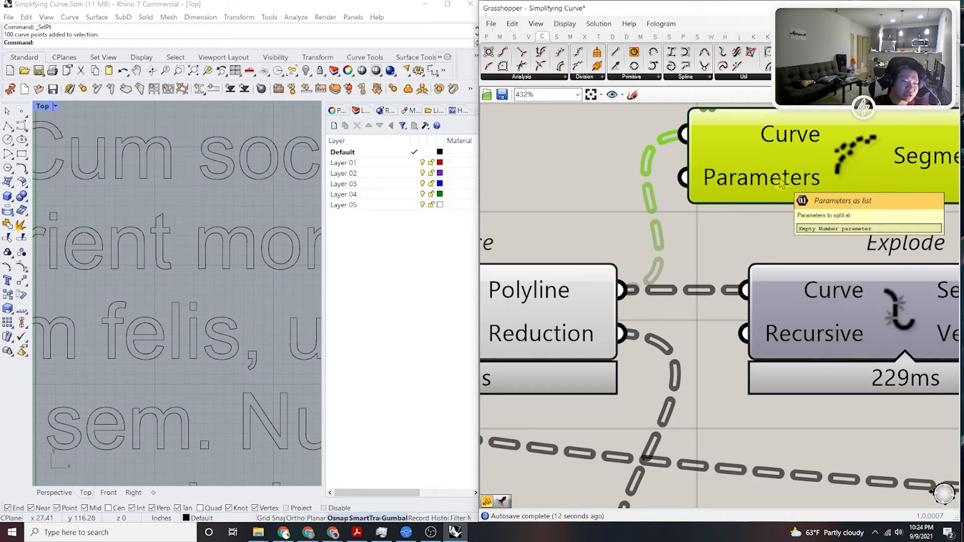
# Delete the Shatter component above Explode.
pyautogui.moveTo(850, 177); pyautogui.dragTo(696, 215, button='right')
pyautogui.moveTo(625, 306); pyautogui.dragTo(771, 260, button='right')
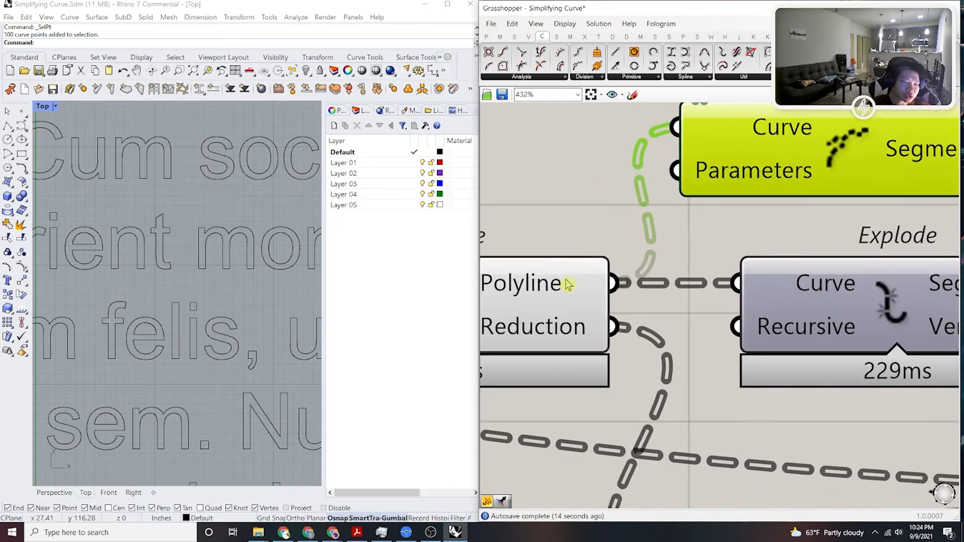
pyautogui.scroll(-1, 819, 163)
pyautogui.moveTo(816, 177); pyautogui.dragTo(781, 184, button='right')
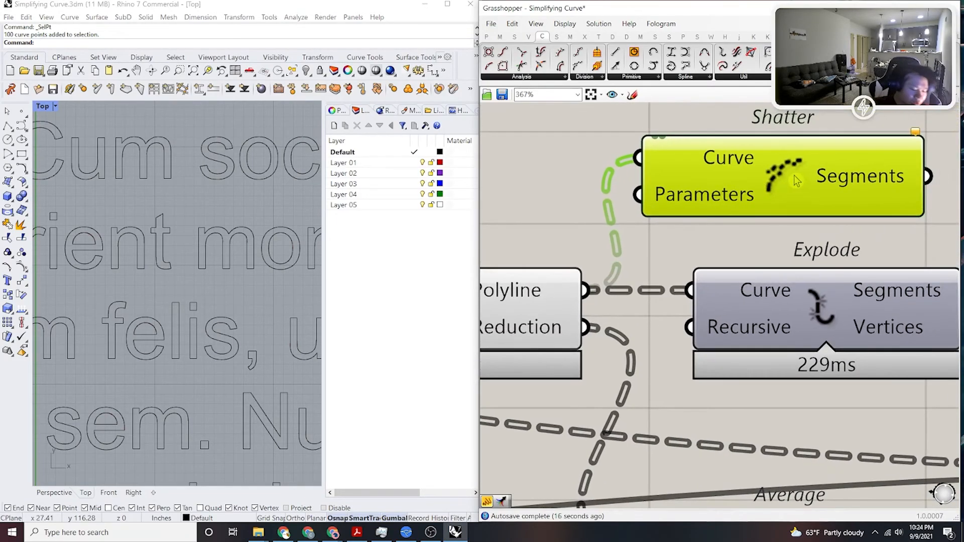
pyautogui.press('Delete')
# Highlight Explode and Reduce in turn to compare the geometry they preview on the letters.
pyautogui.click(753, 292)
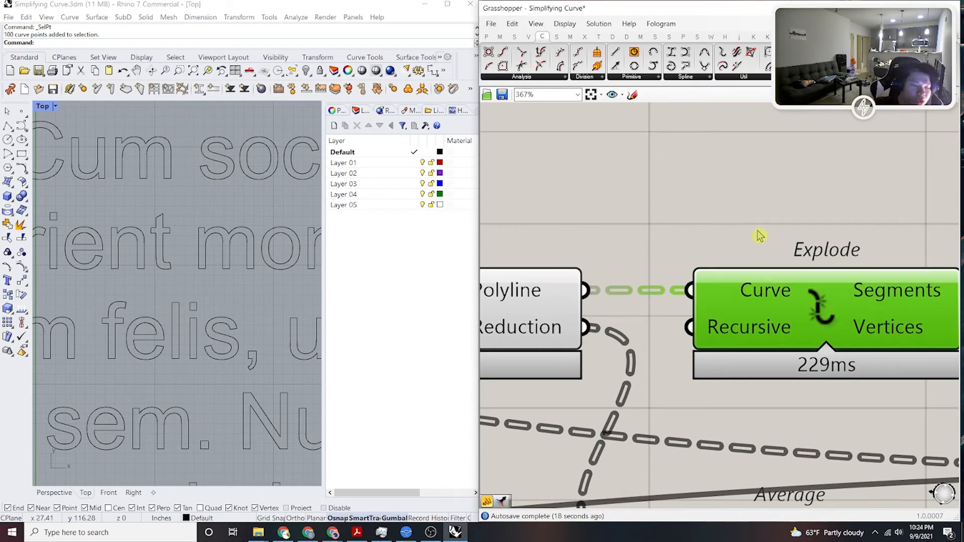
pyautogui.click(515, 299)
pyautogui.doubleClick(639, 167)
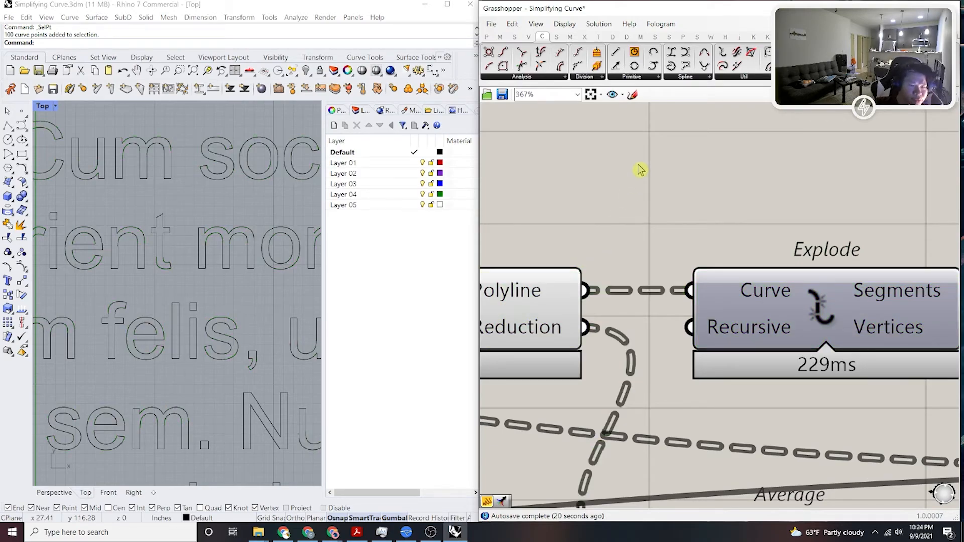
pyautogui.moveTo(522, 284); pyautogui.dragTo(712, 306, button='right')
pyautogui.click(713, 306)
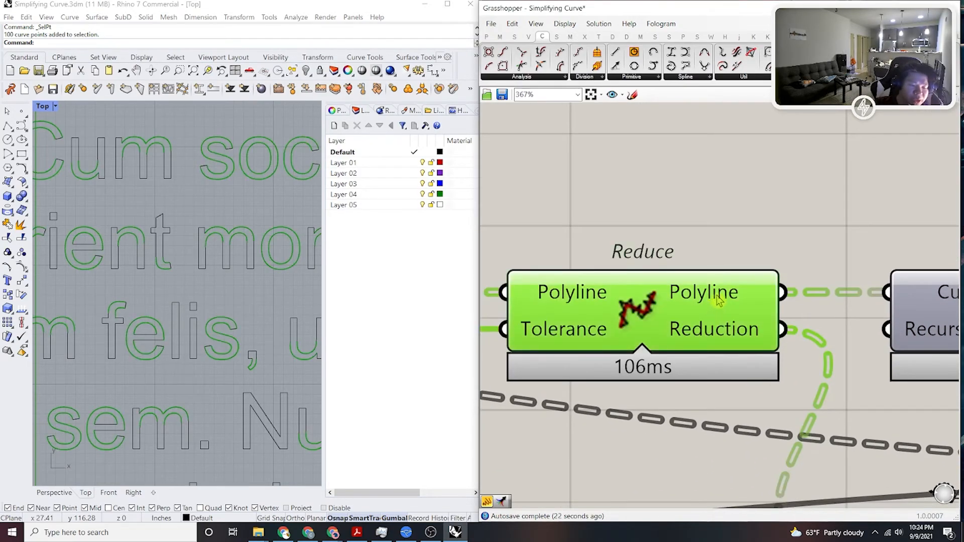
pyautogui.moveTo(719, 299)
pyautogui.moveTo(247, 327)
pyautogui.mouseDown(button='right')
pyautogui.moveTo(255, 319)
pyautogui.moveTo(243, 318)
pyautogui.mouseUp(button='right')
pyautogui.moveTo(676, 326); pyautogui.dragTo(590, 332, button='right')
# Review the Reduce component's outputs and their connections to Explode and Average, highlighting its reduced polylines in the viewport.
pyautogui.click(839, 206)
pyautogui.moveTo(838, 206); pyautogui.dragTo(760, 243, button='right')
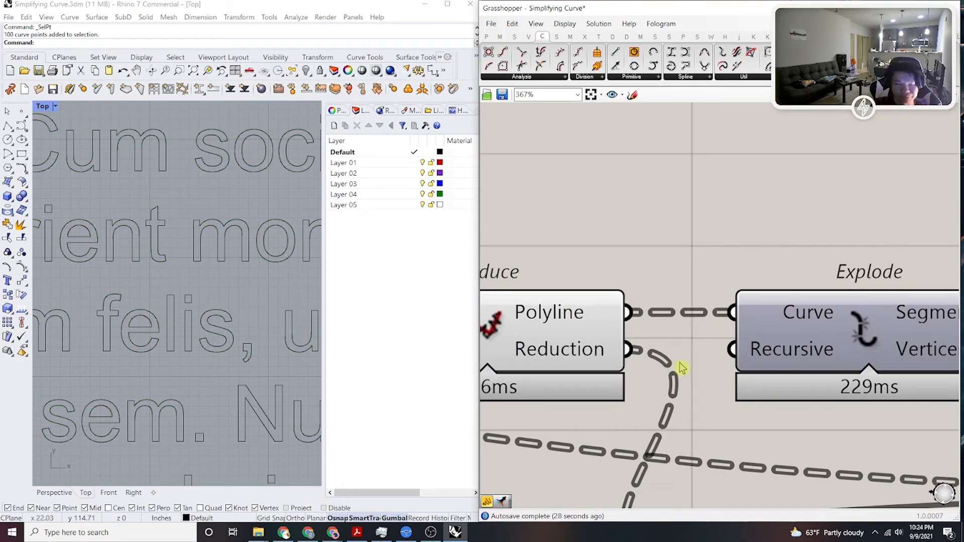
pyautogui.click(581, 318)
pyautogui.moveTo(549, 269); pyautogui.dragTo(772, 302, button='right')
pyautogui.click(731, 198)
pyautogui.moveTo(748, 217); pyautogui.dragTo(693, 223, button='right')
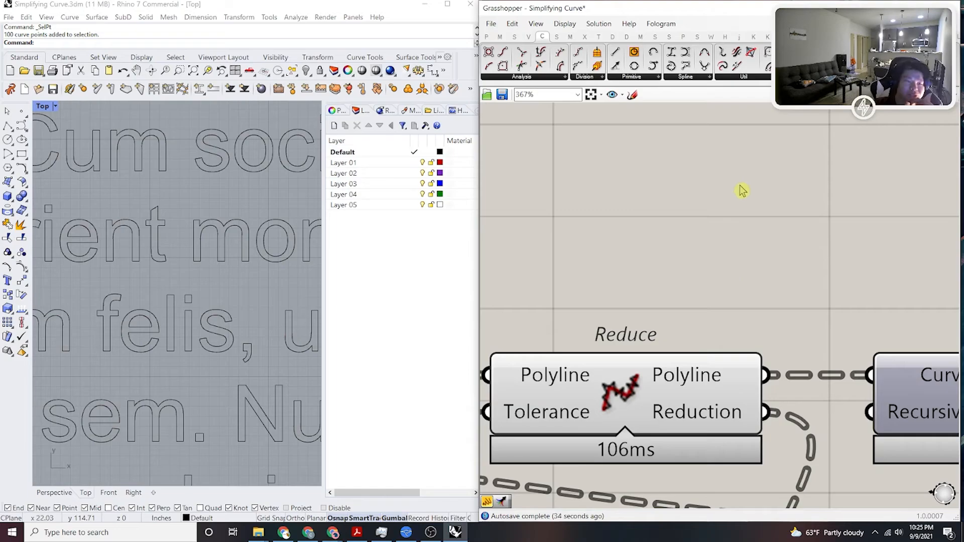
pyautogui.moveTo(742, 323); pyautogui.dragTo(746, 233, button='right')
pyautogui.click(678, 314)
pyautogui.scroll(-4, 797, 237)
pyautogui.moveTo(823, 253); pyautogui.dragTo(735, 275, button='right')
pyautogui.scroll(2, 811, 296)
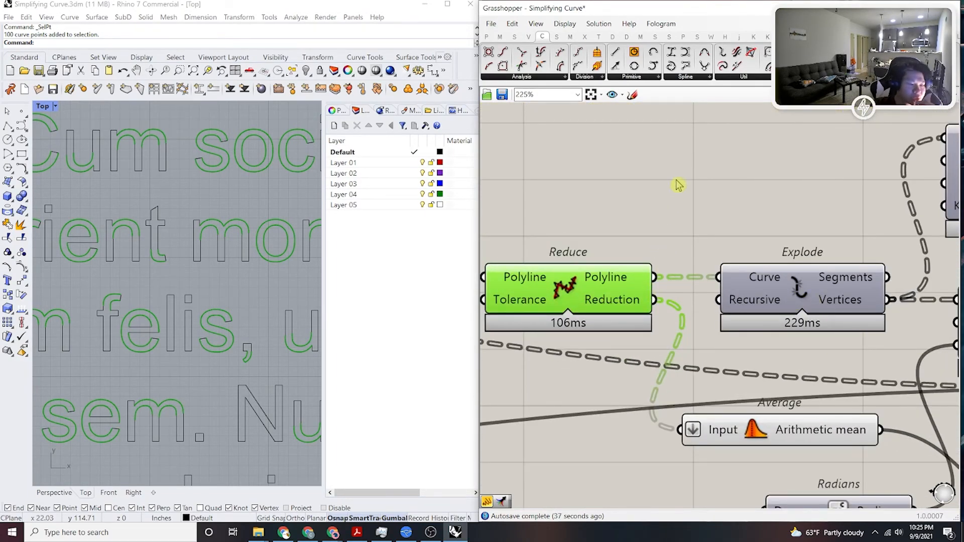
# Turn off the viewport preview of the Reduce component.
pyautogui.click(673, 195)
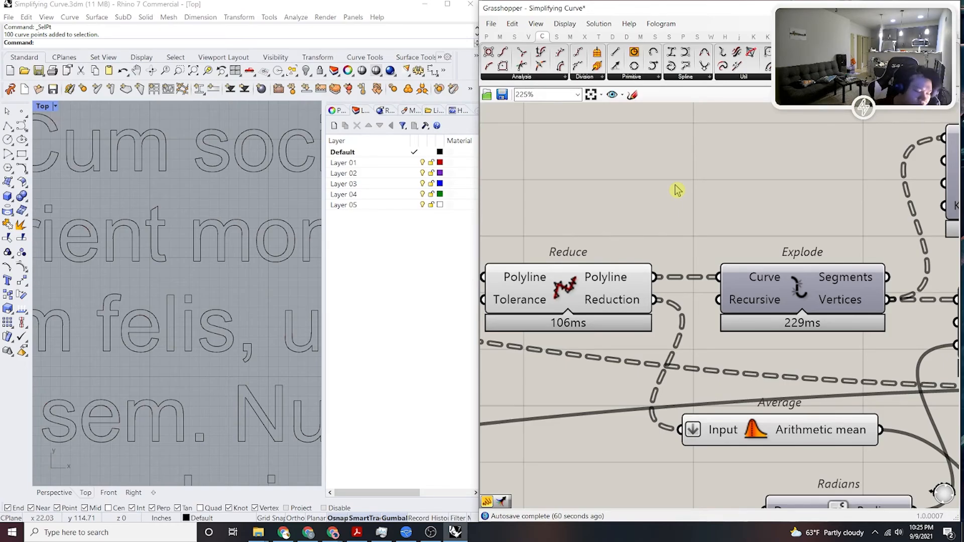
pyautogui.moveTo(823, 232); pyautogui.dragTo(782, 228, button='right')
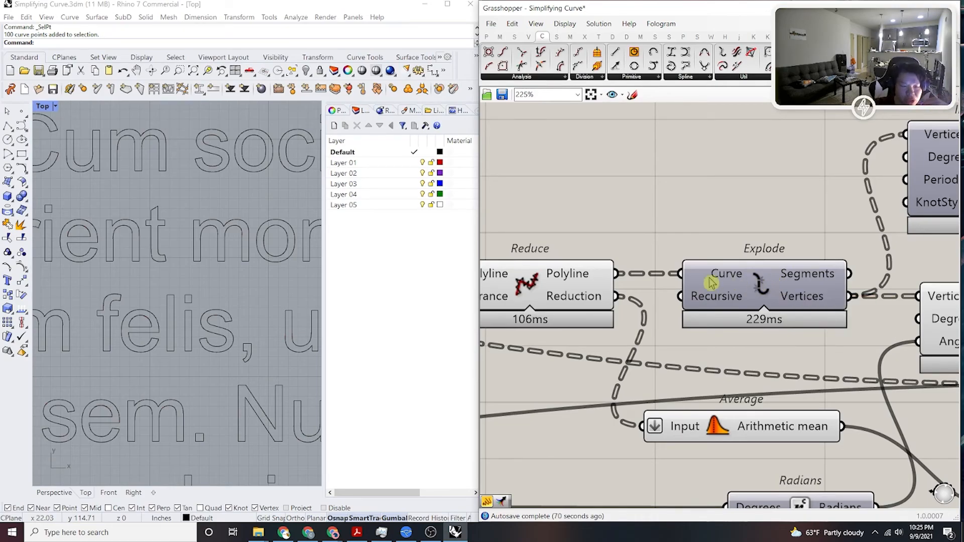
pyautogui.click(552, 279)
pyautogui.middleClick(551, 273)
pyautogui.click(583, 241)
pyautogui.click(608, 235)
# Turn on the viewport preview of the Explode component so that its vertices are drawn on the letters.
pyautogui.moveTo(864, 284); pyautogui.dragTo(815, 293, button='right')
pyautogui.click(725, 284)
pyautogui.middleClick(725, 282)
pyautogui.click(742, 266)
pyautogui.click(737, 218)
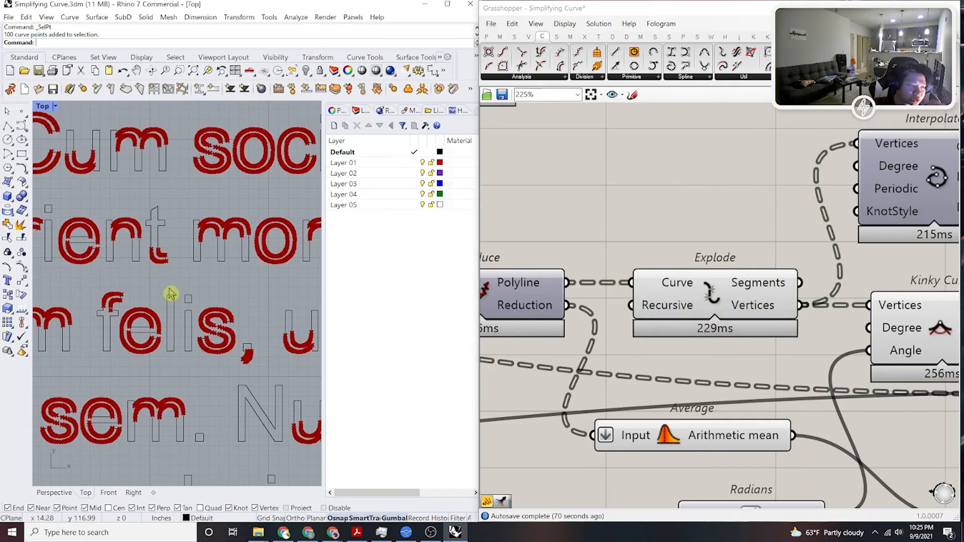
# Highlight Explode, Kinky Curve, Merge and Join Curves in turn to compare their geometry with the points on the letter "s".
pyautogui.scroll(5, 193, 328)
pyautogui.click(713, 330)
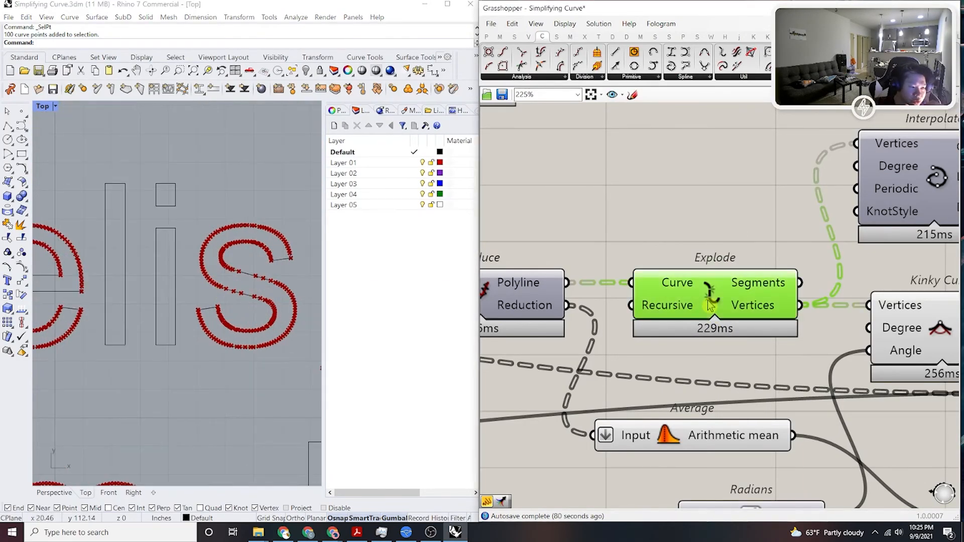
pyautogui.moveTo(883, 316); pyautogui.dragTo(733, 320, button='right')
pyautogui.click(787, 334)
pyautogui.scroll(4, 244, 281)
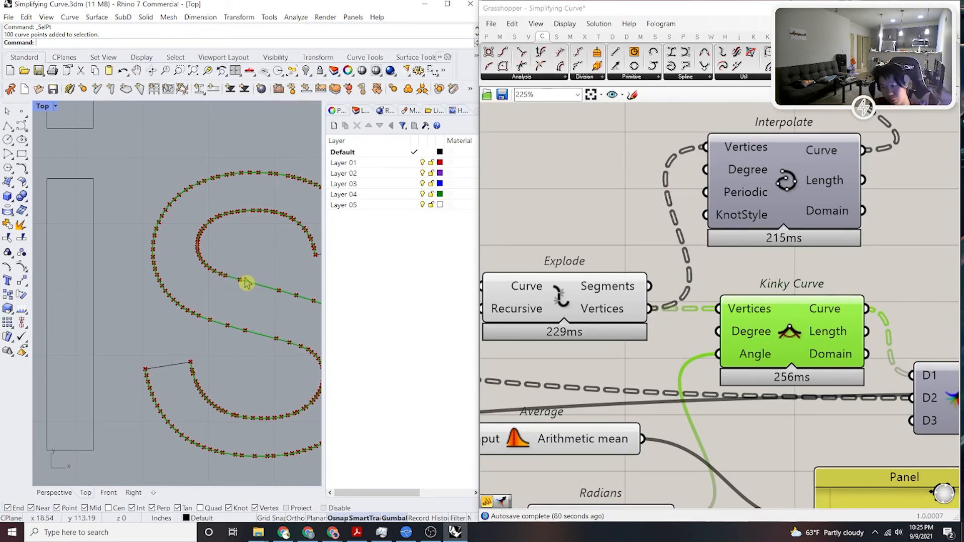
pyautogui.moveTo(915, 322); pyautogui.dragTo(726, 329, button='right')
pyautogui.click(816, 412)
pyautogui.moveTo(816, 412); pyautogui.dragTo(763, 404, button='right')
pyautogui.moveTo(824, 291); pyautogui.dragTo(614, 278, button='right')
pyautogui.click(754, 388)
pyautogui.moveTo(265, 293); pyautogui.dragTo(213, 279, button='right')
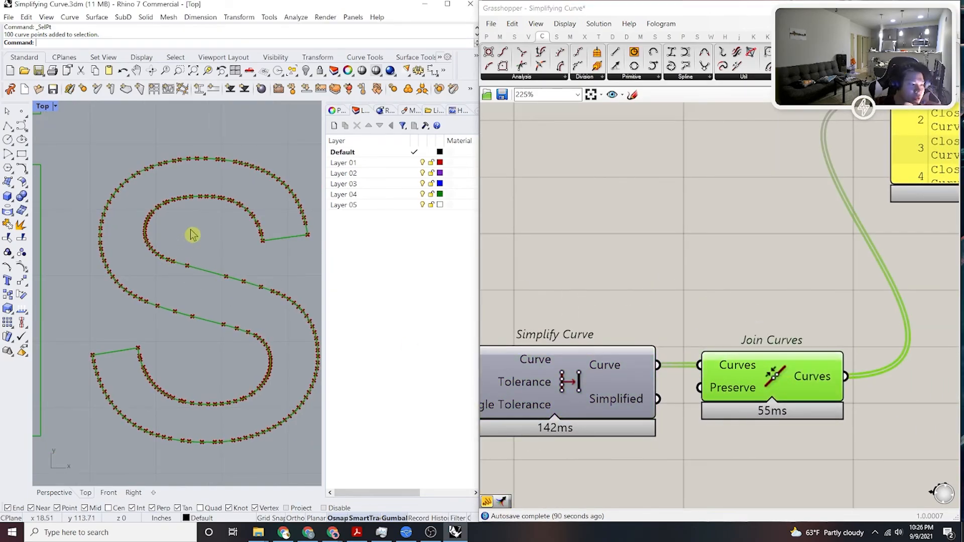
# Select the "q" and "u" outlines of "consequat" in the text block left of the previewed one to examine their control points.
pyautogui.scroll(-10, 201, 233)
pyautogui.scroll(-8, 210, 236)
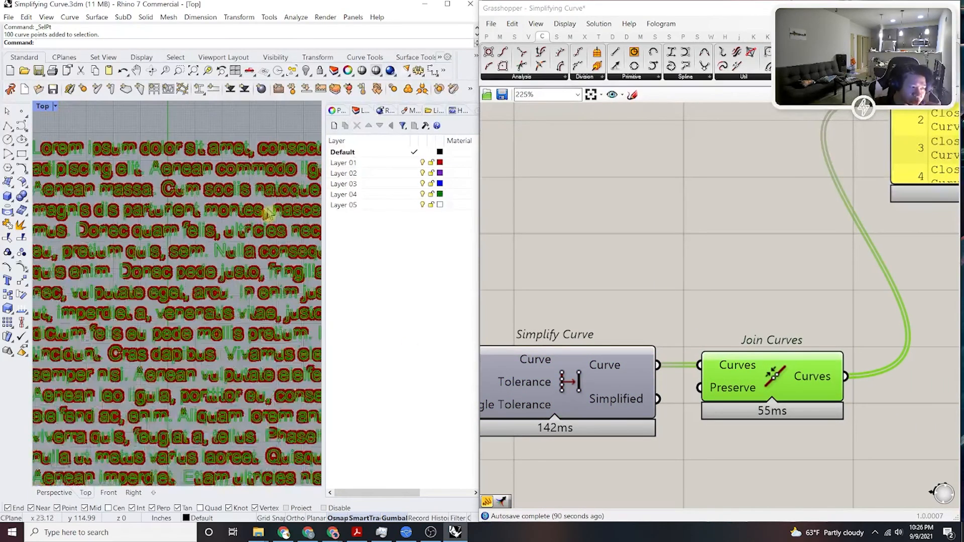
pyautogui.scroll(2, 89, 229)
pyautogui.click(89, 228)
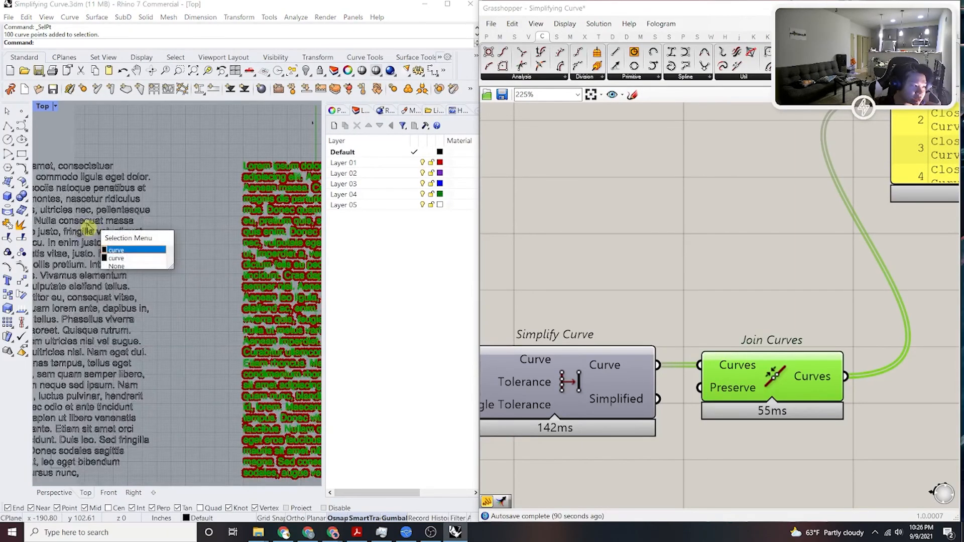
pyautogui.click(136, 250)
pyautogui.scroll(6, 146, 240)
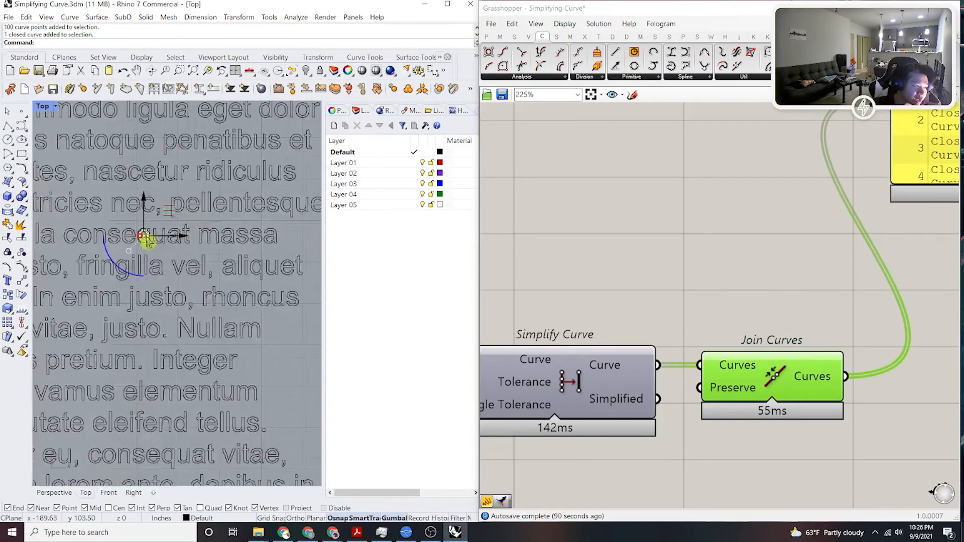
pyautogui.scroll(5, 146, 241)
pyautogui.click(175, 255)
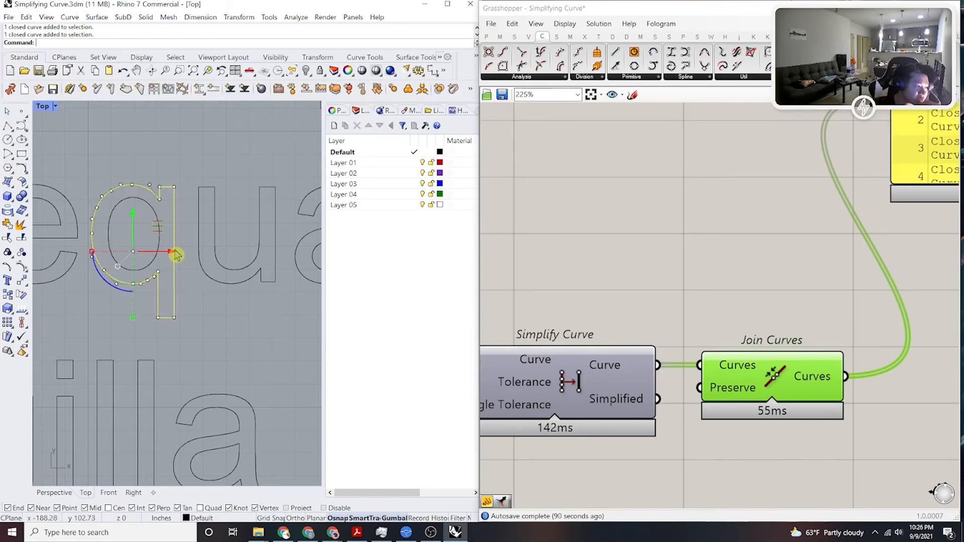
pyautogui.scroll(-4, 211, 291)
pyautogui.scroll(3, 220, 276)
pyautogui.click(218, 275)
pyautogui.scroll(3, 221, 280)
pyautogui.scroll(-8, 220, 280)
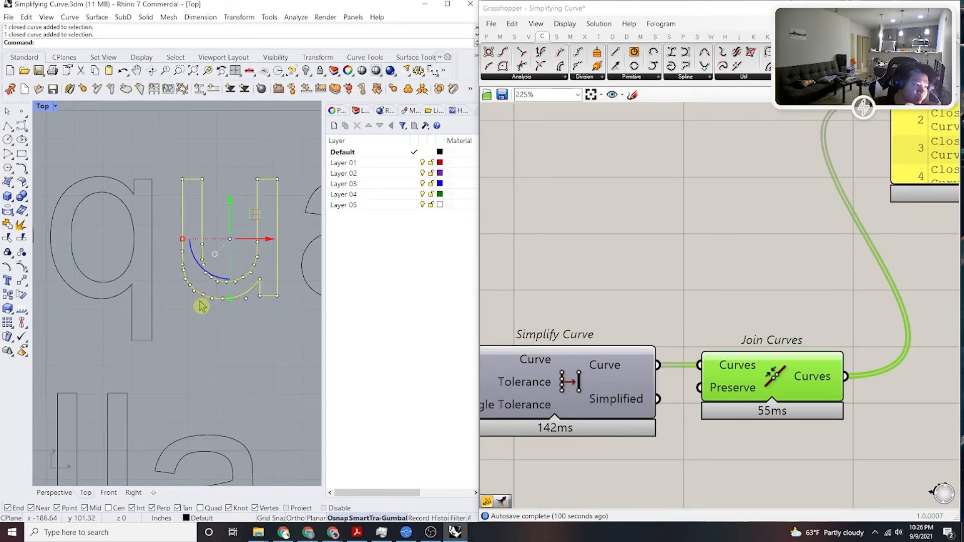
pyautogui.scroll(-10, 207, 302)
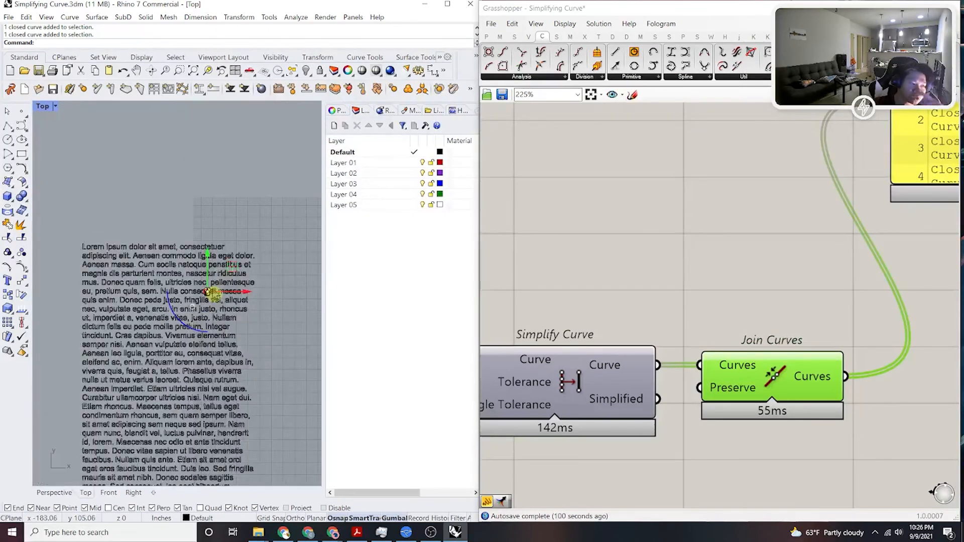
# Select the inner "a" curve and the "u" outline of "quam" in the text block right of the preview to compare their control points.
pyautogui.moveTo(172, 271); pyautogui.dragTo(5, 290, button='right')
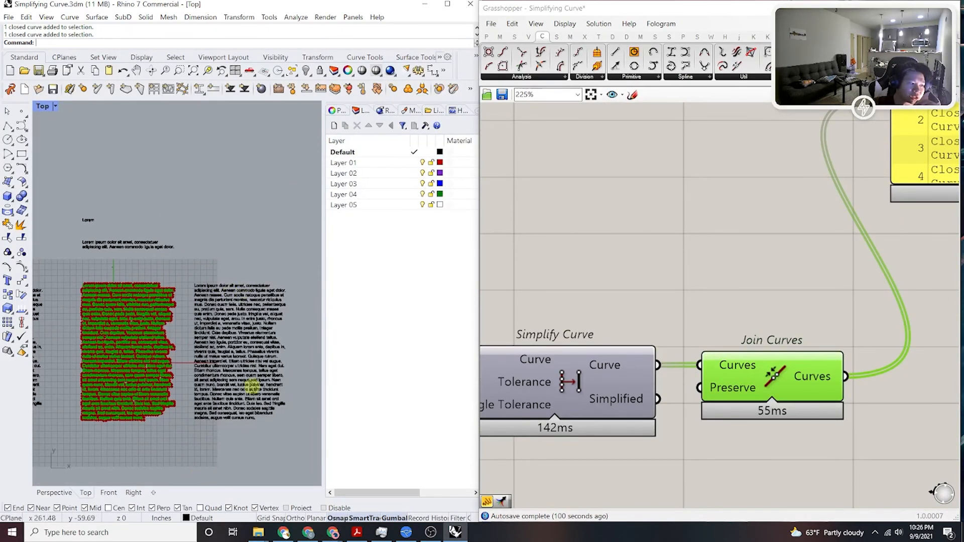
pyautogui.scroll(10, 226, 307)
pyautogui.scroll(5, 220, 305)
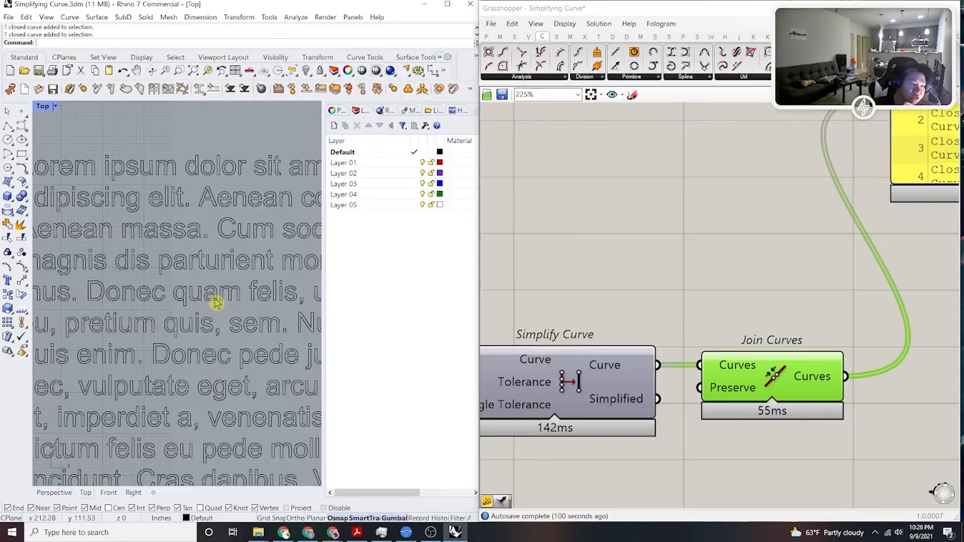
pyautogui.scroll(8, 213, 300)
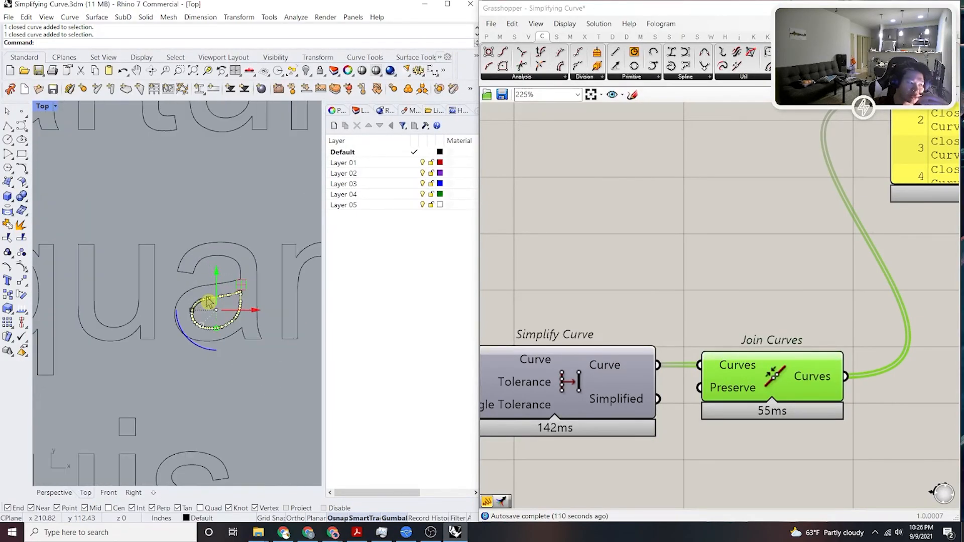
pyautogui.scroll(-4, 216, 281)
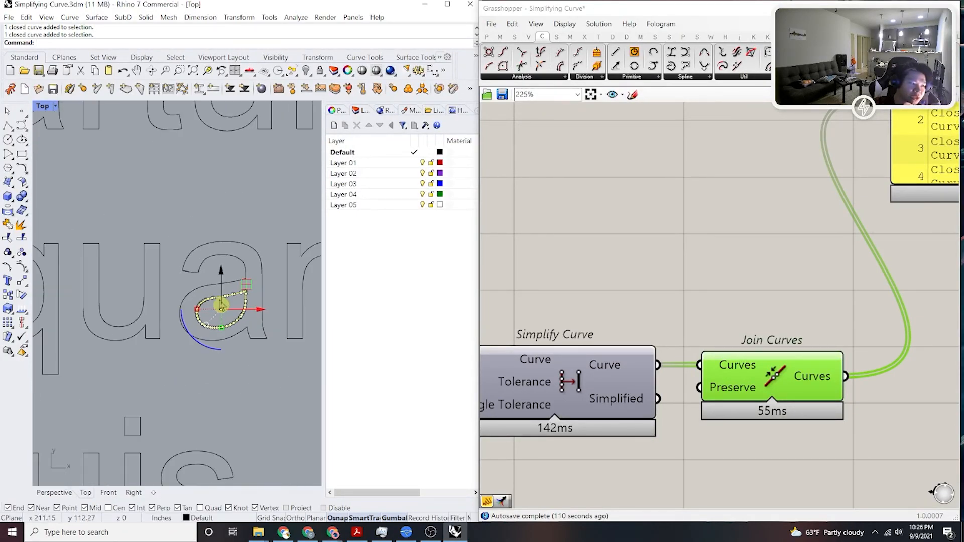
pyautogui.click(172, 285)
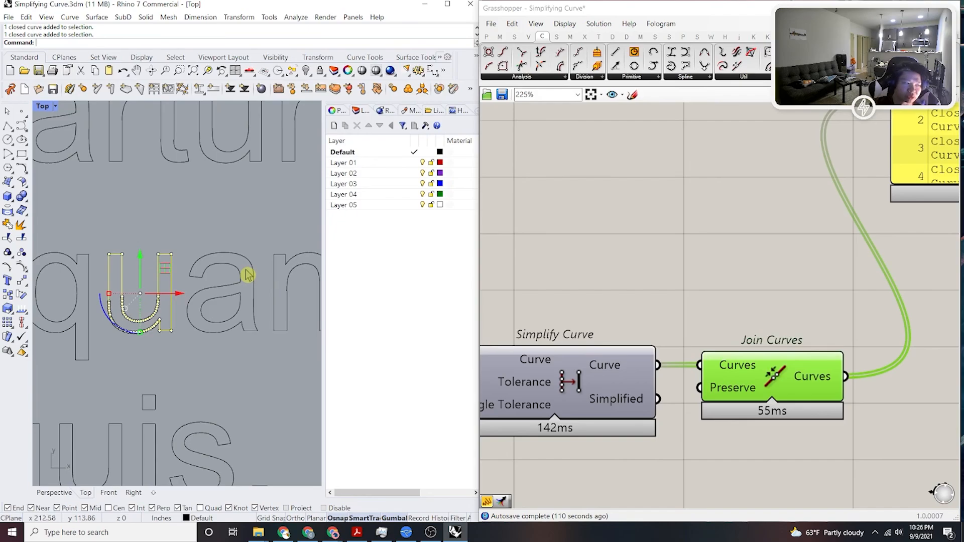
pyautogui.scroll(-2, 254, 258)
pyautogui.click(261, 245)
pyautogui.scroll(-4, 261, 247)
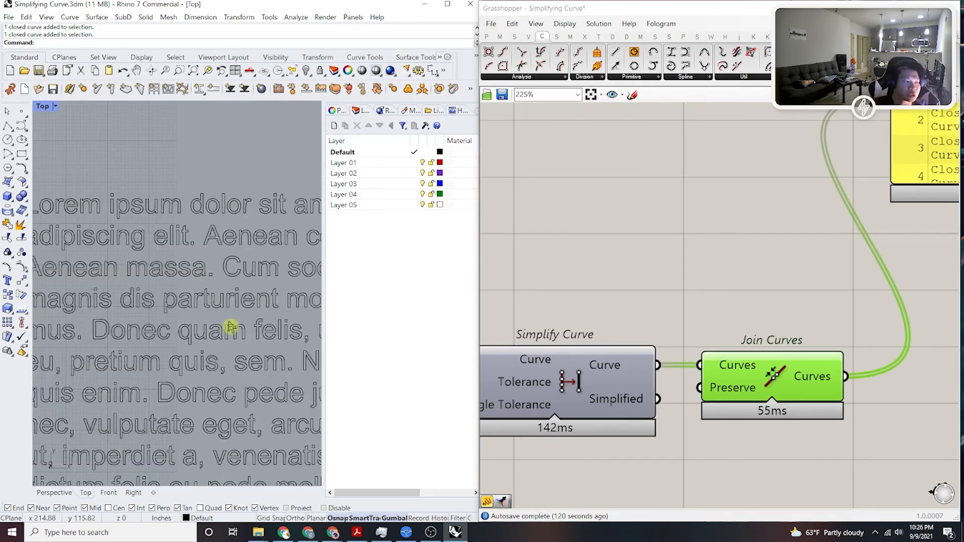
pyautogui.scroll(5, 232, 343)
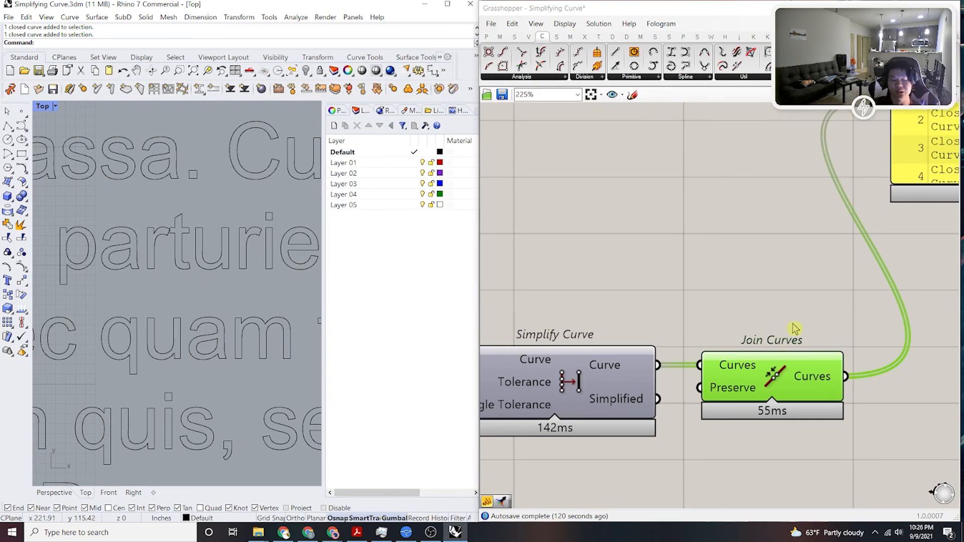
# Deselect Join Curves and save the Grasshopper definition.
pyautogui.click(789, 195)
pyautogui.scroll(-4, 787, 201)
pyautogui.scroll(-2, 786, 201)
pyautogui.scroll(3, 766, 248)
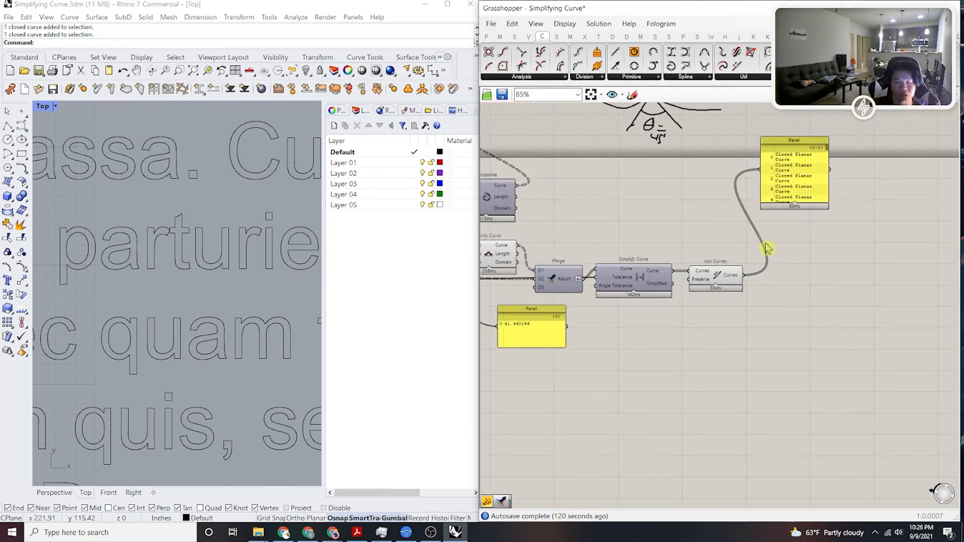
pyautogui.click(501, 94)
pyautogui.scroll(-3, 809, 230)
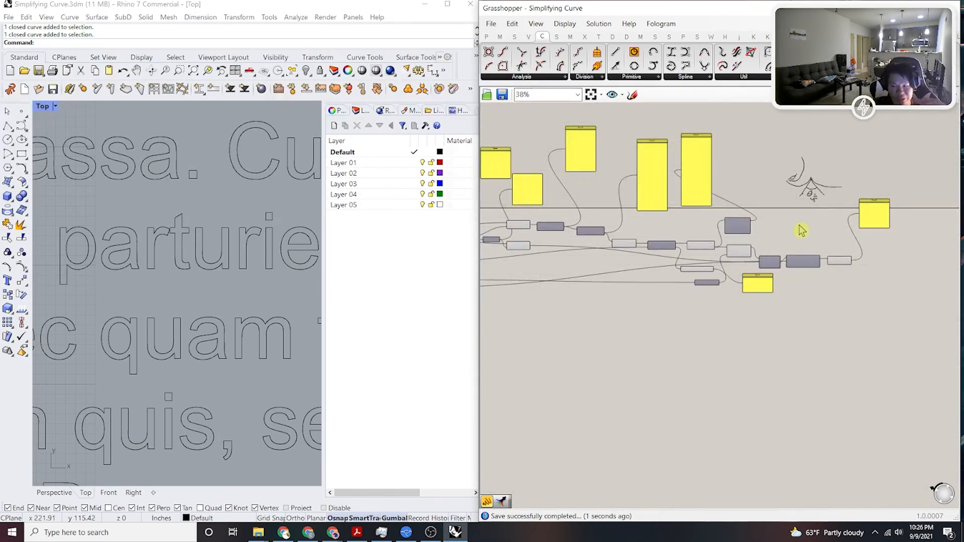